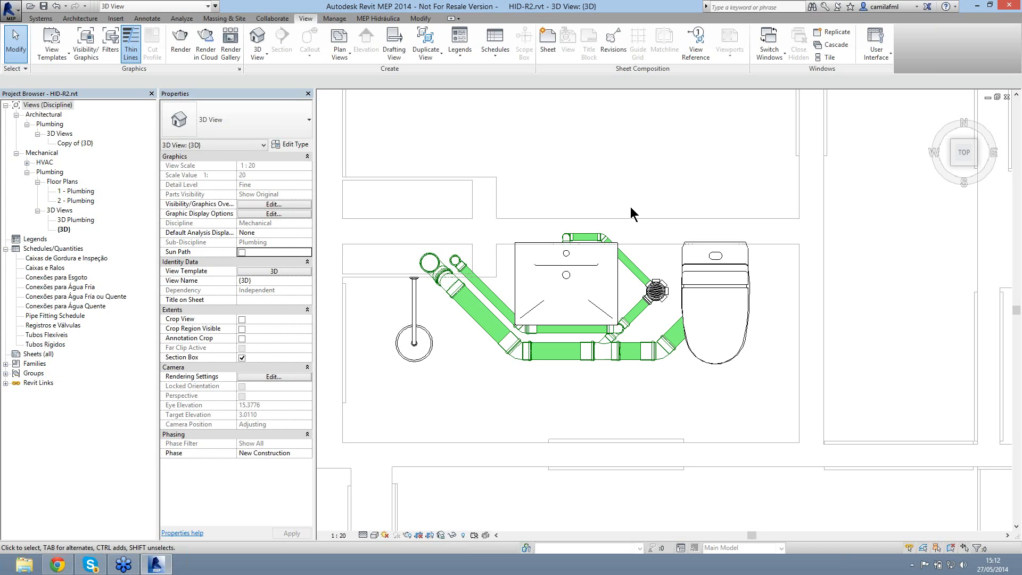
Step: Review the version and licence status of the MEP Hidráulica add-in, and close its information window
{"action": "left_click", "coordinate": [372, 20]}
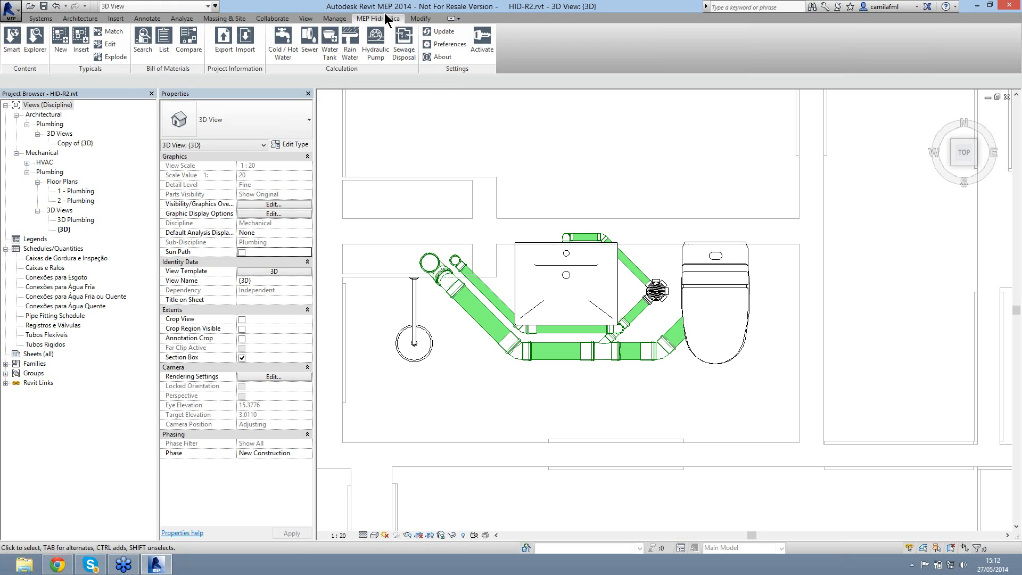
{"action": "left_click", "coordinate": [444, 59]}
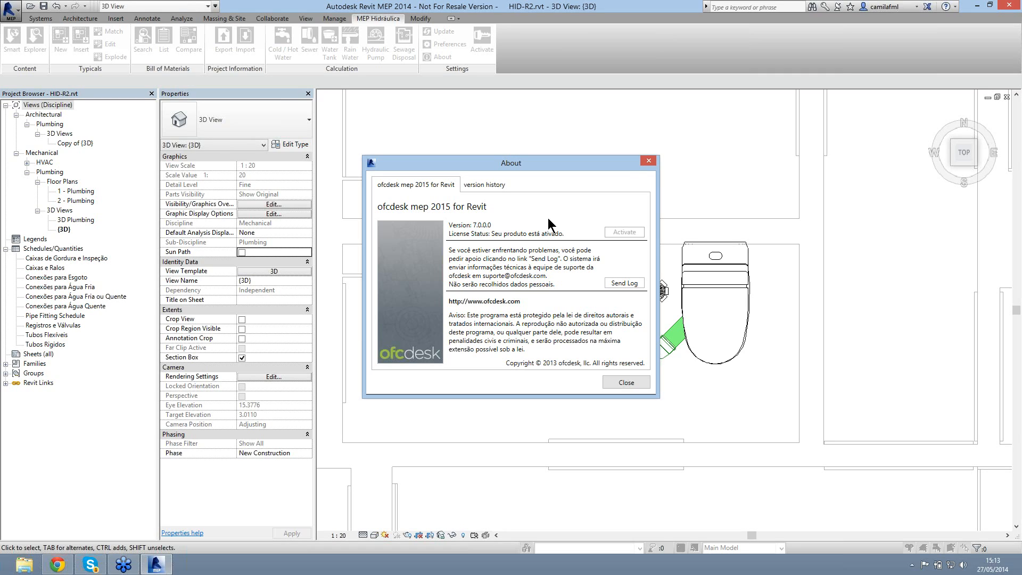
{"action": "left_click", "coordinate": [652, 164]}
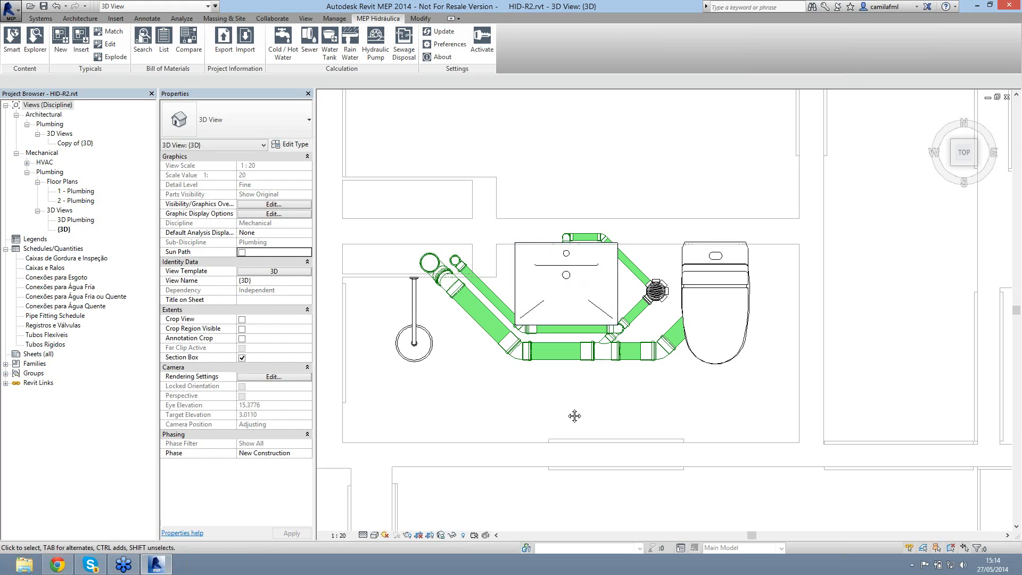
{"action": "middle_click_drag", "start_coordinate": [574, 416], "coordinate": [596, 394]}
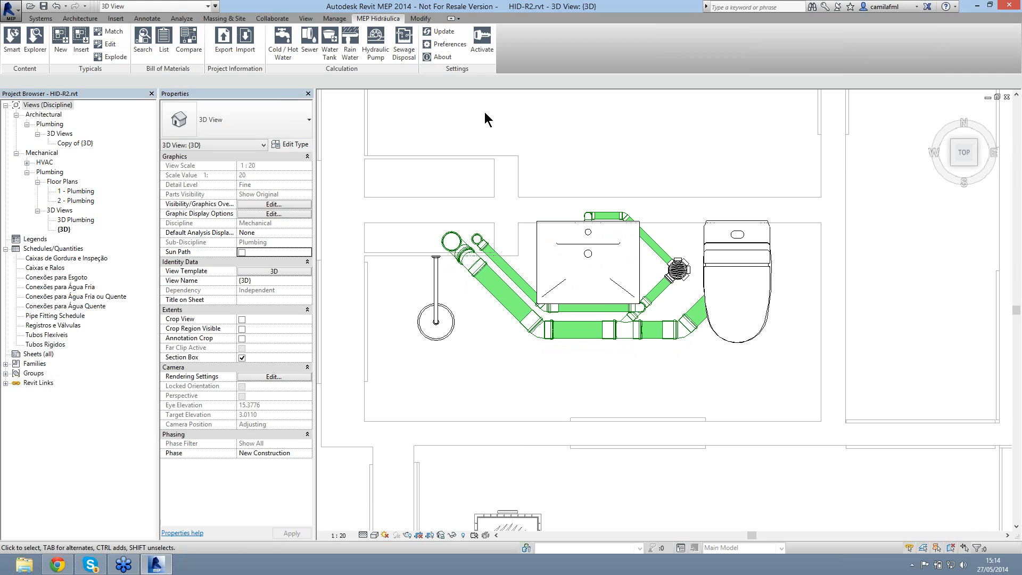
Step: Try to start tagging elements by category in the unlocked {3D} view
{"action": "left_click", "coordinate": [306, 18]}
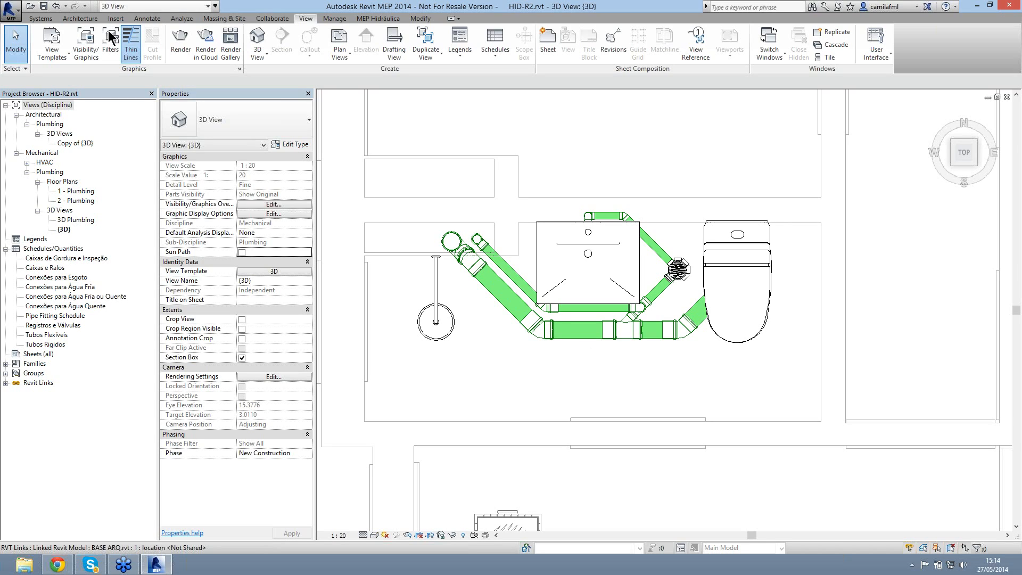
{"action": "left_click", "coordinate": [140, 18]}
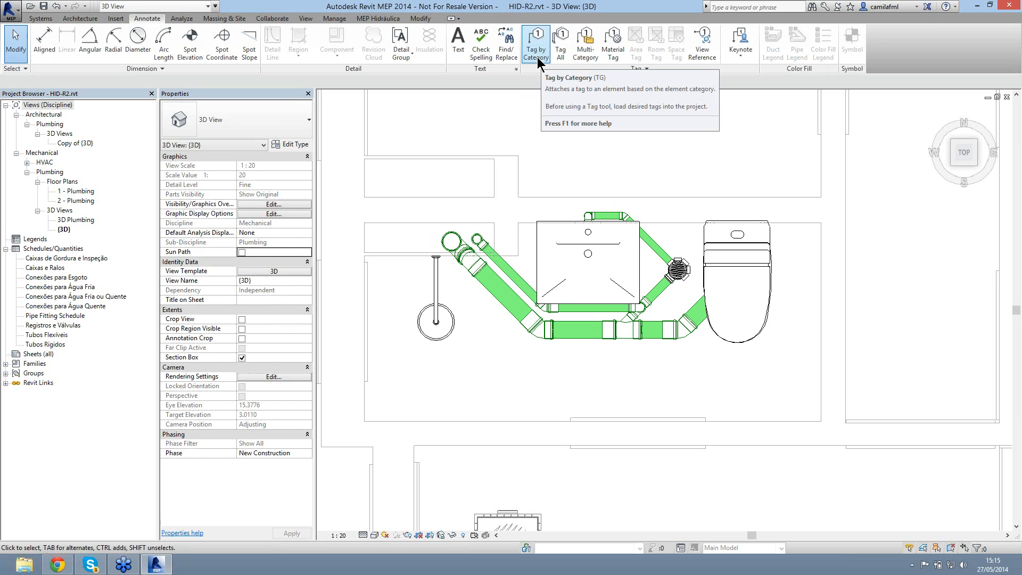
{"action": "left_click", "coordinate": [537, 53]}
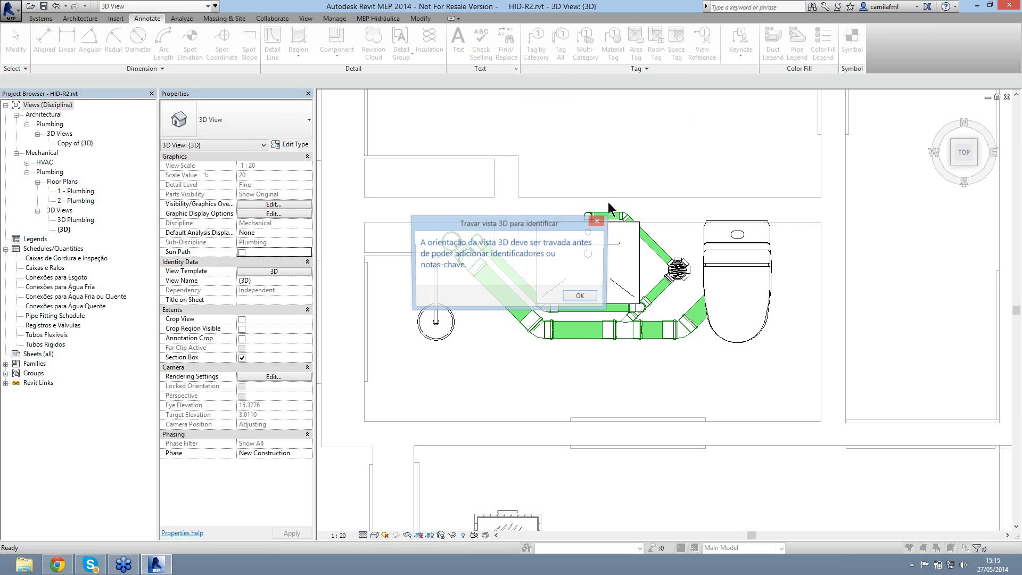
{"action": "left_click", "coordinate": [582, 297]}
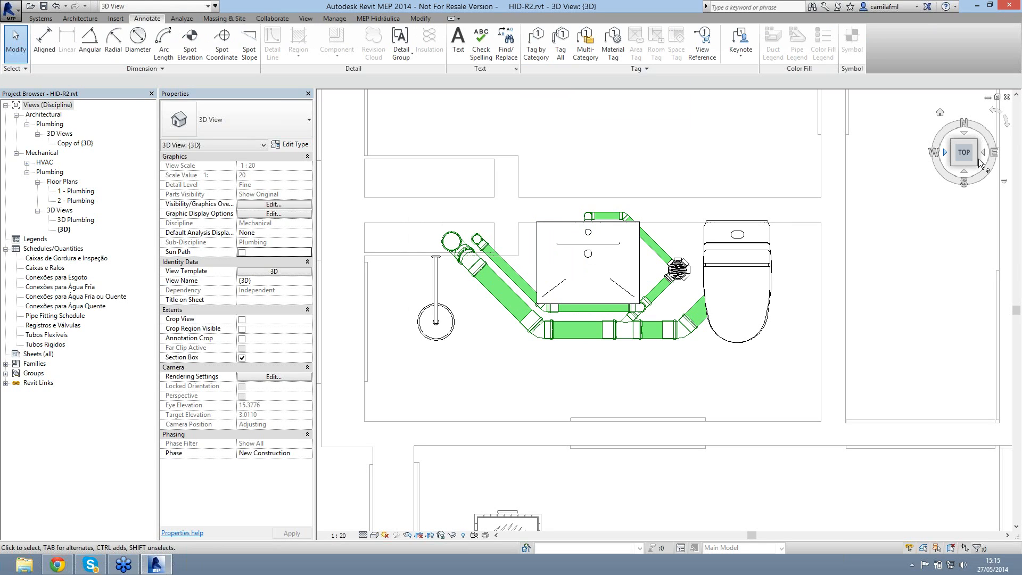
{"action": "mouse_move", "coordinate": [979, 159]}
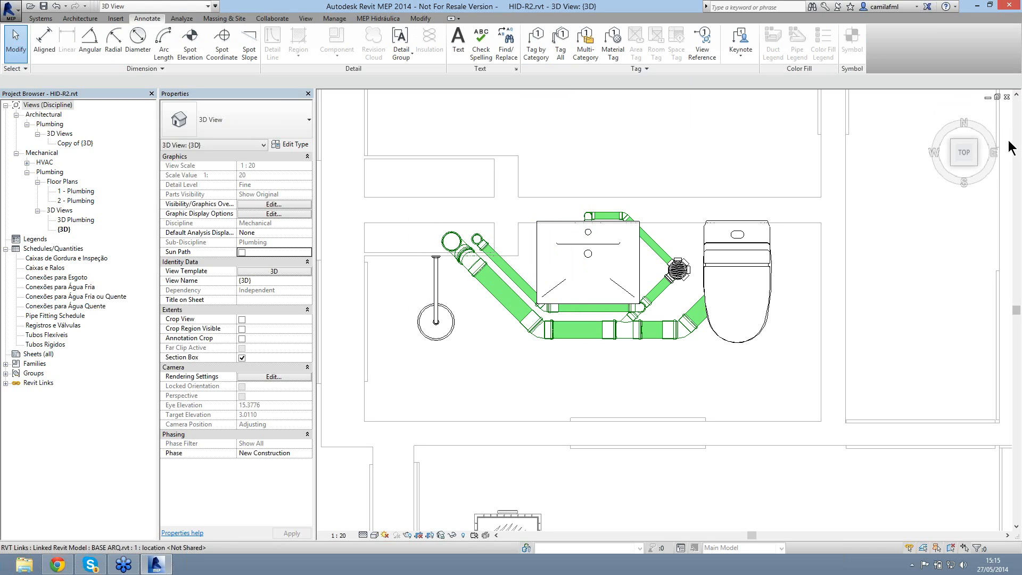
Step: Open the 1 - Plumbing floor plan and examine the pipe size and riser tags around the bathroom fixtures
{"action": "left_click", "coordinate": [83, 191]}
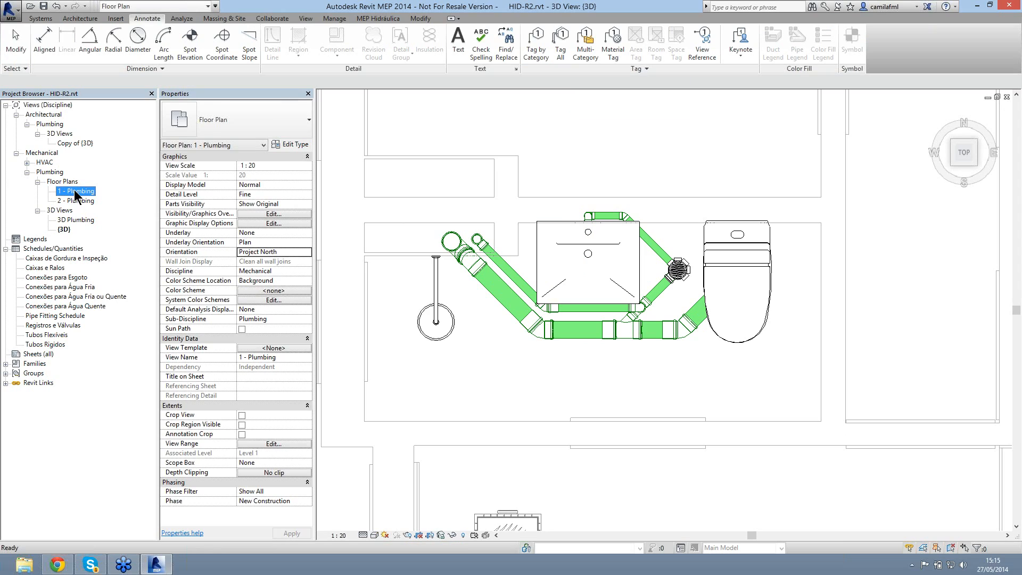
{"action": "double_click", "coordinate": [75, 191]}
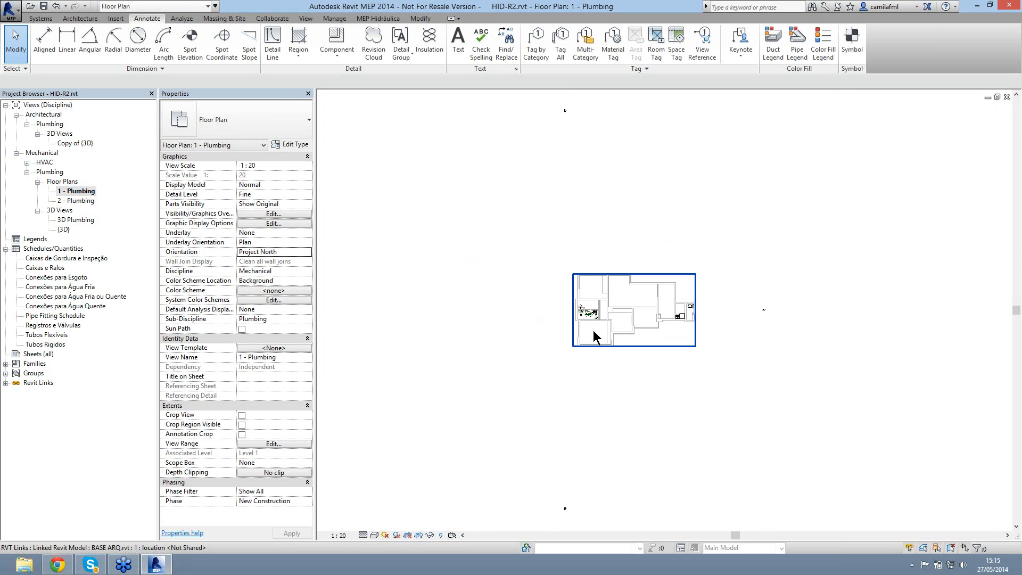
{"action": "scroll", "coordinate": [593, 330], "scroll_direction": "up", "scroll_amount": 3}
{"action": "scroll", "coordinate": [594, 325], "scroll_direction": "up", "scroll_amount": 4}
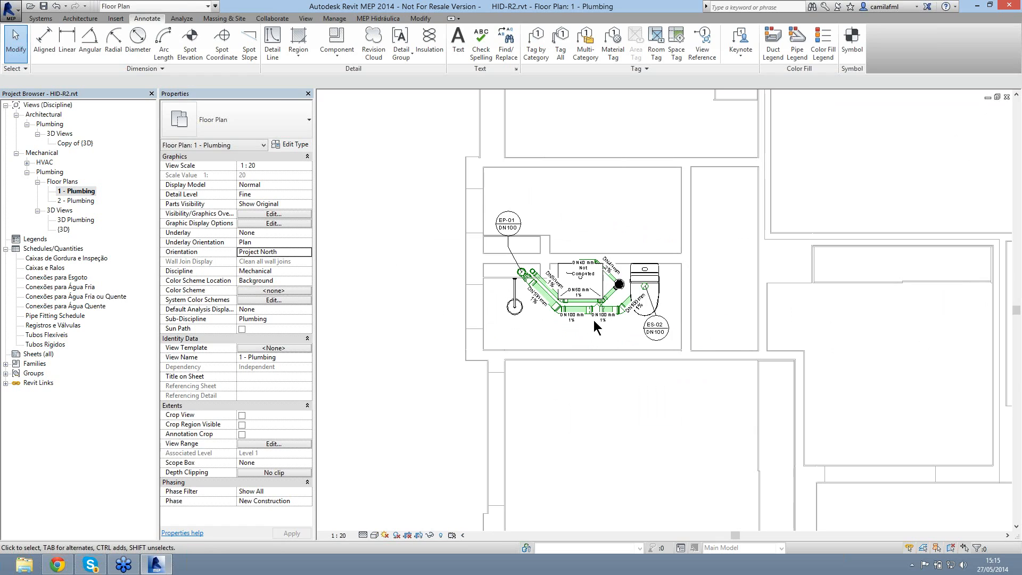
{"action": "scroll", "coordinate": [662, 276], "scroll_direction": "up", "scroll_amount": 3}
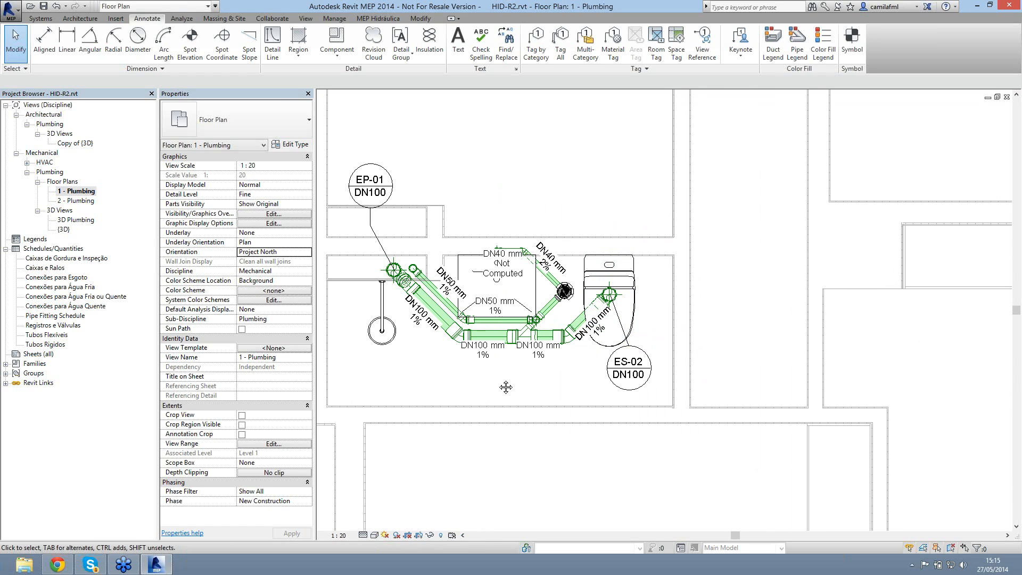
{"action": "middle_click_drag", "start_coordinate": [506, 387], "coordinate": [634, 373]}
{"action": "scroll", "coordinate": [634, 373], "scroll_direction": "up", "scroll_amount": 3}
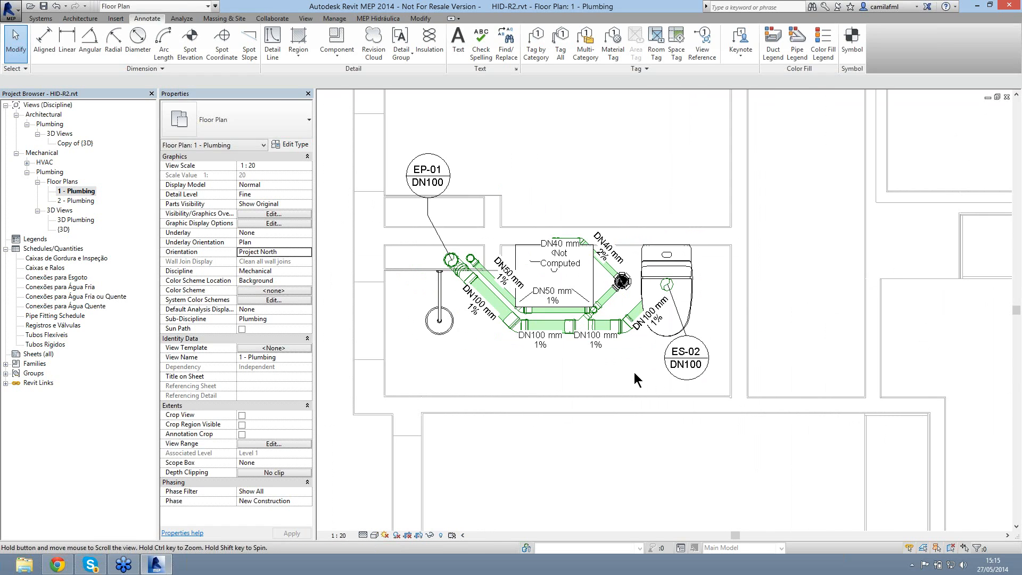
{"action": "scroll", "coordinate": [632, 372], "scroll_direction": "down", "scroll_amount": 2}
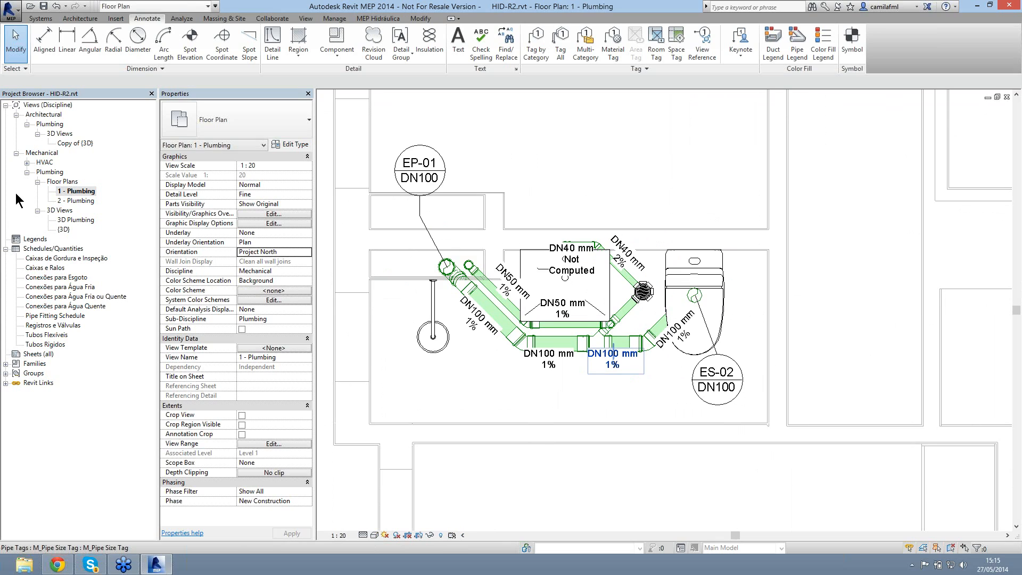
Step: Return to the {3D} view, save its orientation and lock it under the name 3D
{"action": "left_click", "coordinate": [64, 229]}
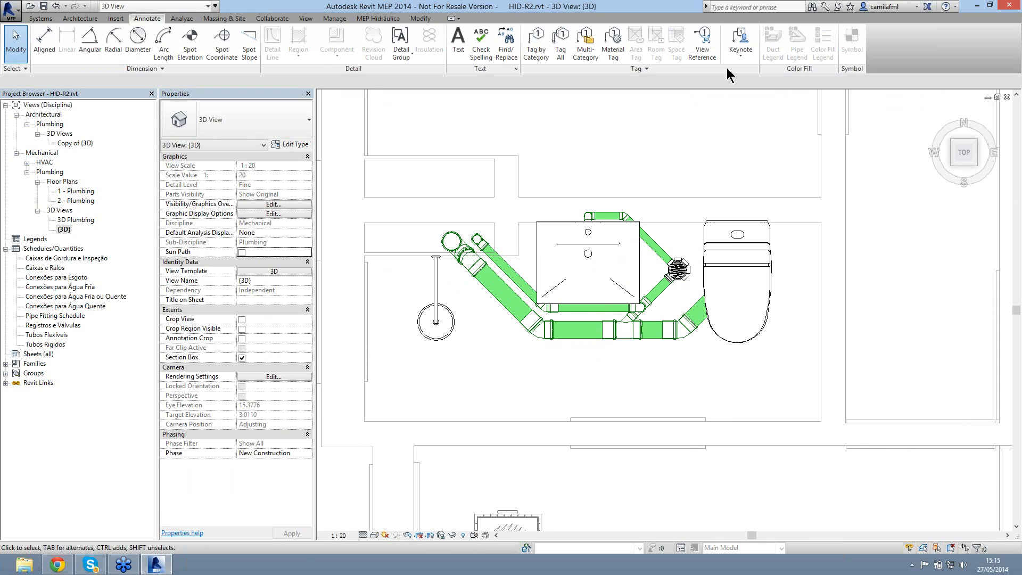
{"action": "left_click", "coordinate": [442, 535]}
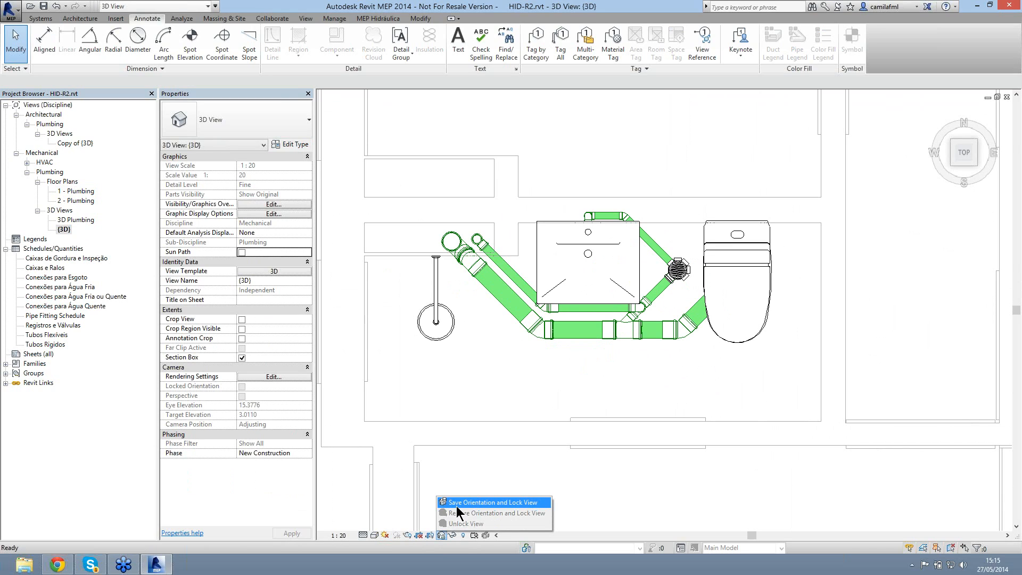
{"action": "left_click", "coordinate": [458, 502]}
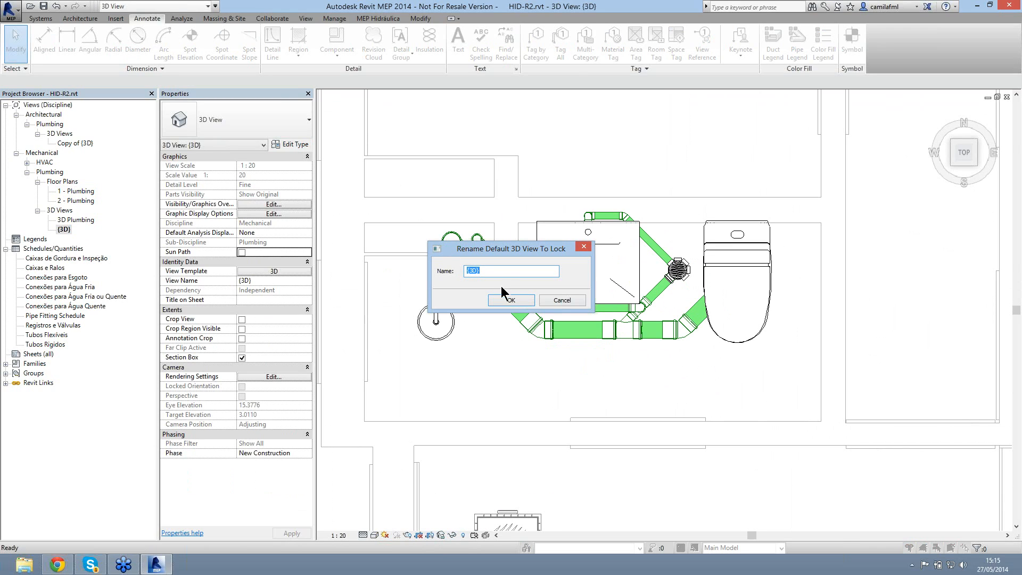
{"action": "left_click", "coordinate": [503, 300]}
{"action": "left_click", "coordinate": [578, 303]}
{"action": "left_click", "coordinate": [496, 273]}
{"action": "key", "text": "BackSpace"}
{"action": "key", "text": "BackSpace"}
{"action": "key", "text": "BackSpace"}
{"action": "key", "text": "BackSpace"}
{"action": "type", "text": "3D"}
{"action": "left_click", "coordinate": [498, 299]}
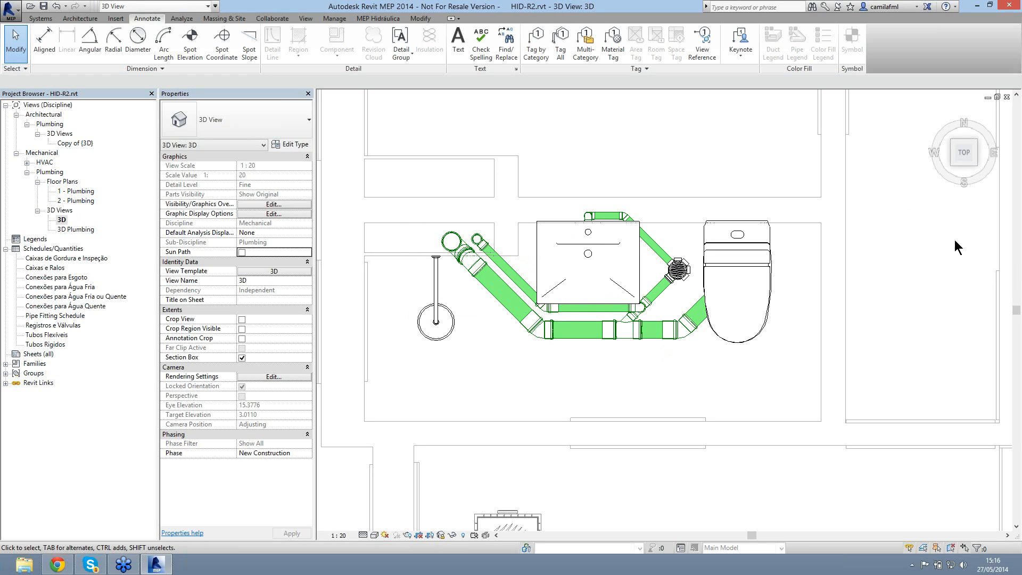
Step: Tag by category, with leaders, the diagonal DN40 pipe beside the floor drain and the fitting at the large vertical pipe
{"action": "left_click", "coordinate": [535, 60]}
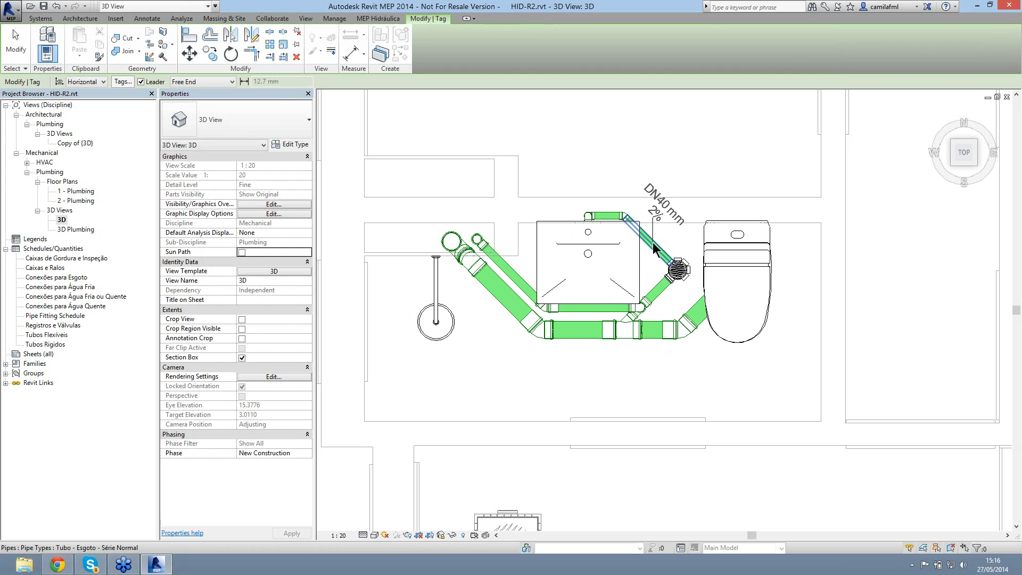
{"action": "left_click", "coordinate": [657, 215]}
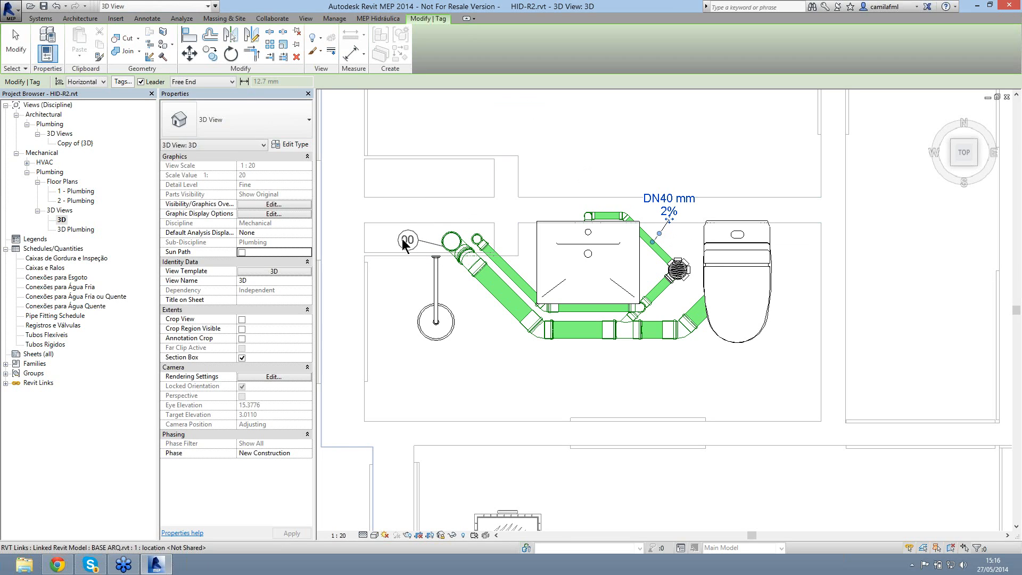
{"action": "left_click", "coordinate": [408, 241]}
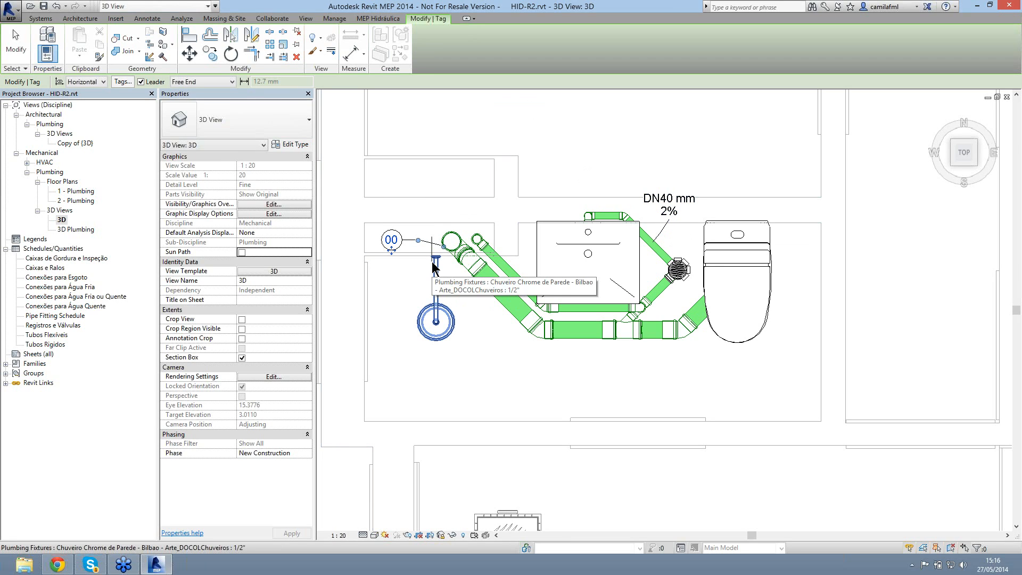
{"action": "key", "text": "Escape"}
{"action": "key", "text": "Escape"}
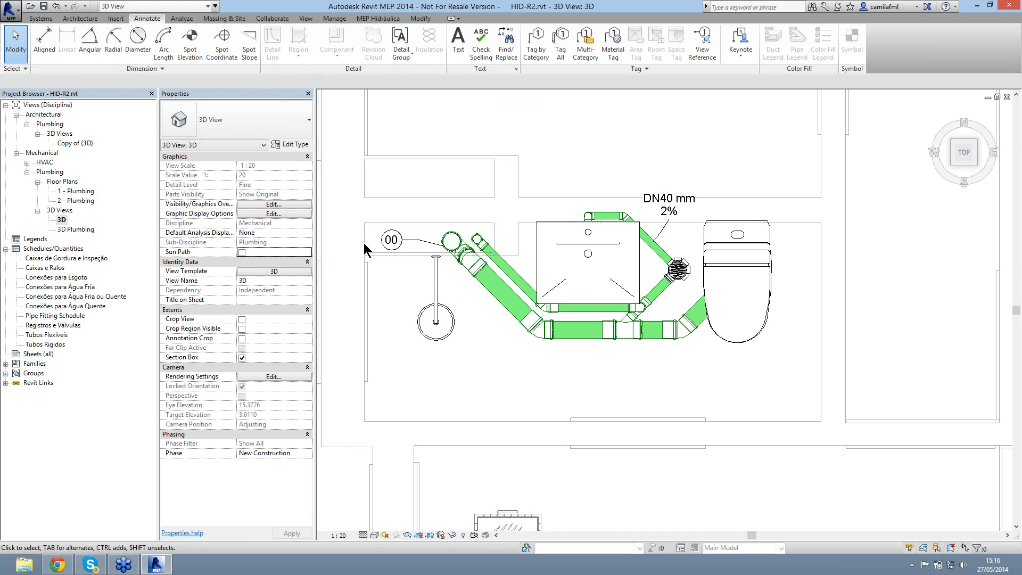
Step: Tag all untagged pipes in the current view with M_Pipe Size Tag, without leaders
{"action": "scroll", "coordinate": [363, 243], "scroll_direction": "up", "scroll_amount": 2}
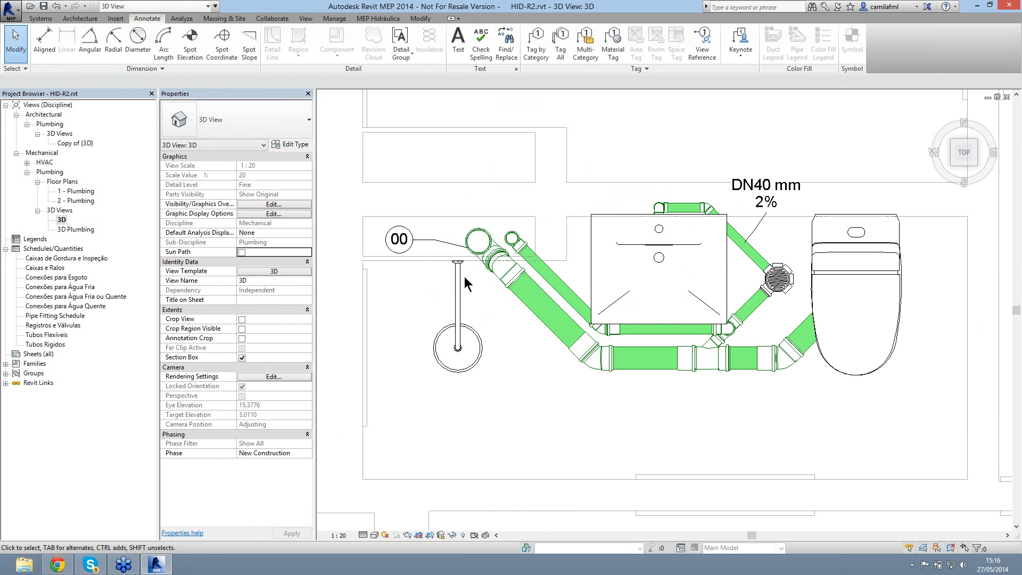
{"action": "left_click", "coordinate": [563, 59]}
{"action": "left_click_drag", "start_coordinate": [566, 273], "coordinate": [573, 305]}
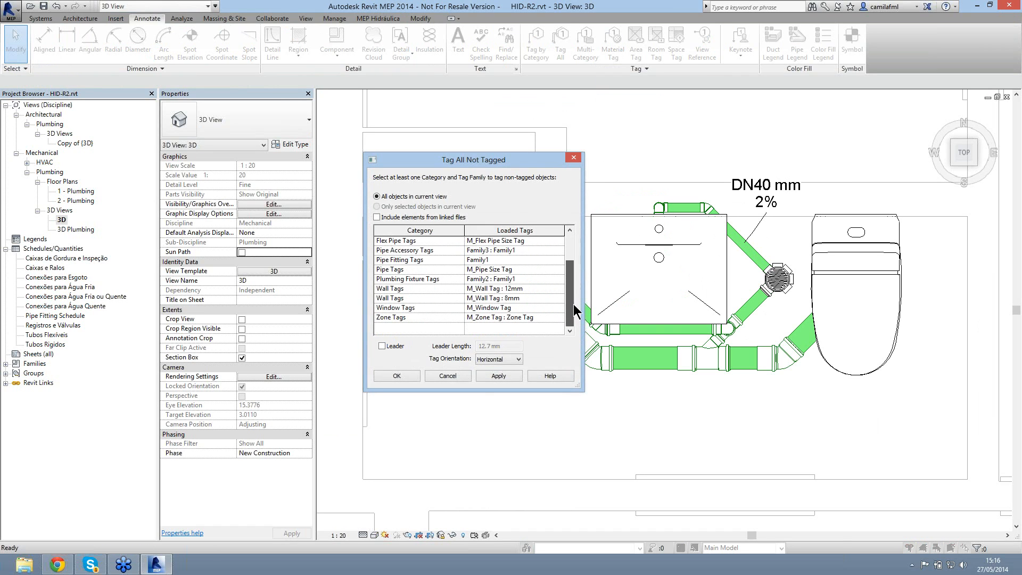
{"action": "left_click", "coordinate": [388, 270]}
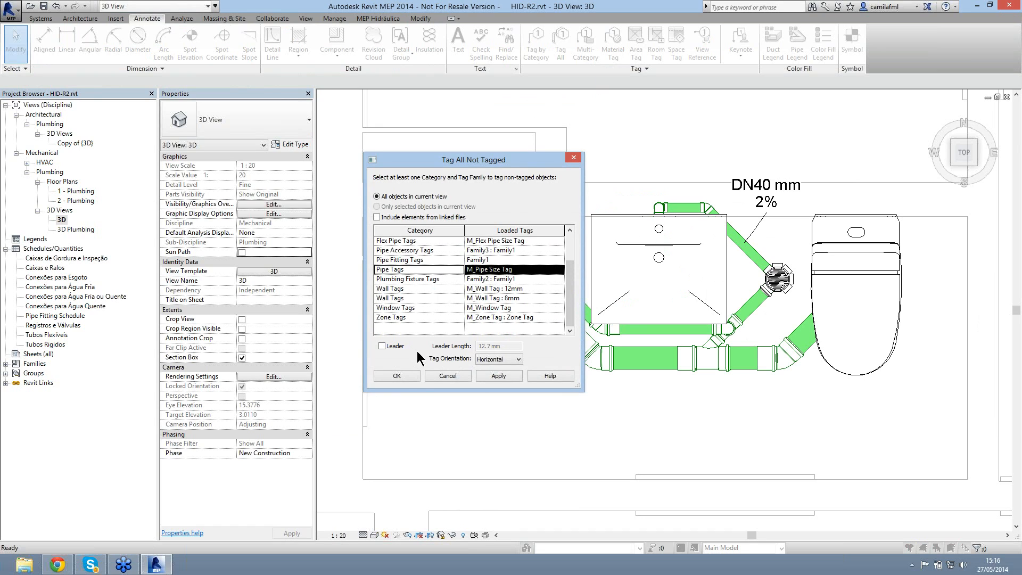
{"action": "left_click", "coordinate": [498, 376]}
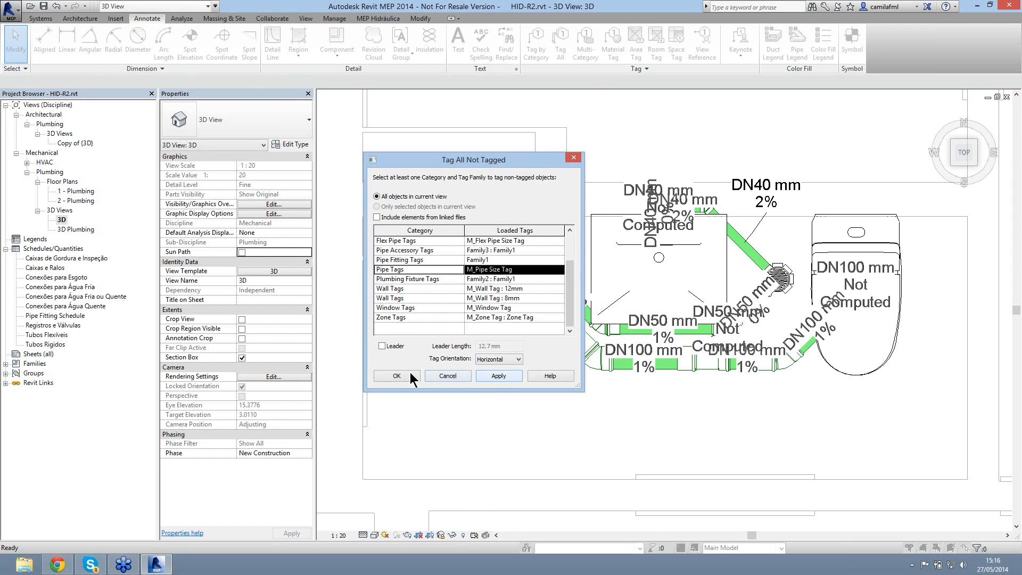
Step: Tag all untagged pipe fittings in the view with the Family1 tag, and close the tagging dialog
{"action": "left_click", "coordinate": [398, 279]}
{"action": "left_click", "coordinate": [388, 261]}
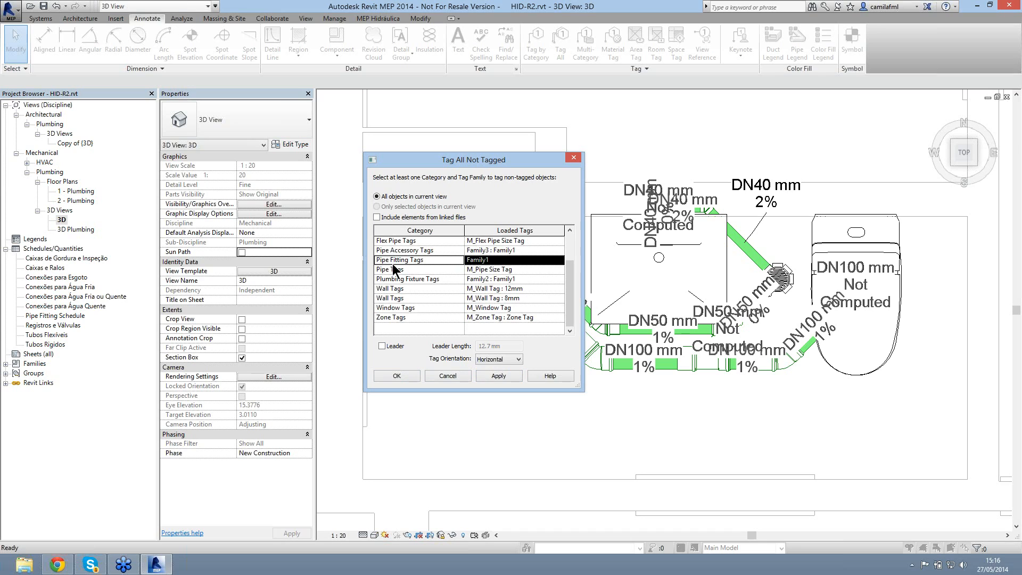
{"action": "left_click", "coordinate": [505, 376]}
{"action": "left_click", "coordinate": [409, 379]}
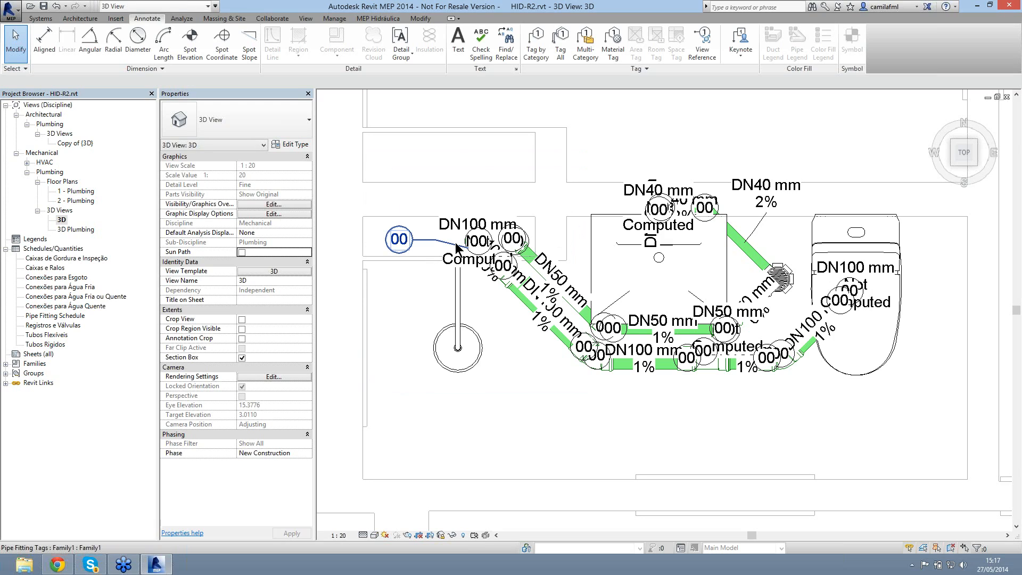
Step: Delete the DN100 "Not Computed" size tag at the large vertical pipe above the shower
{"action": "scroll", "coordinate": [456, 248], "scroll_direction": "up", "scroll_amount": 1}
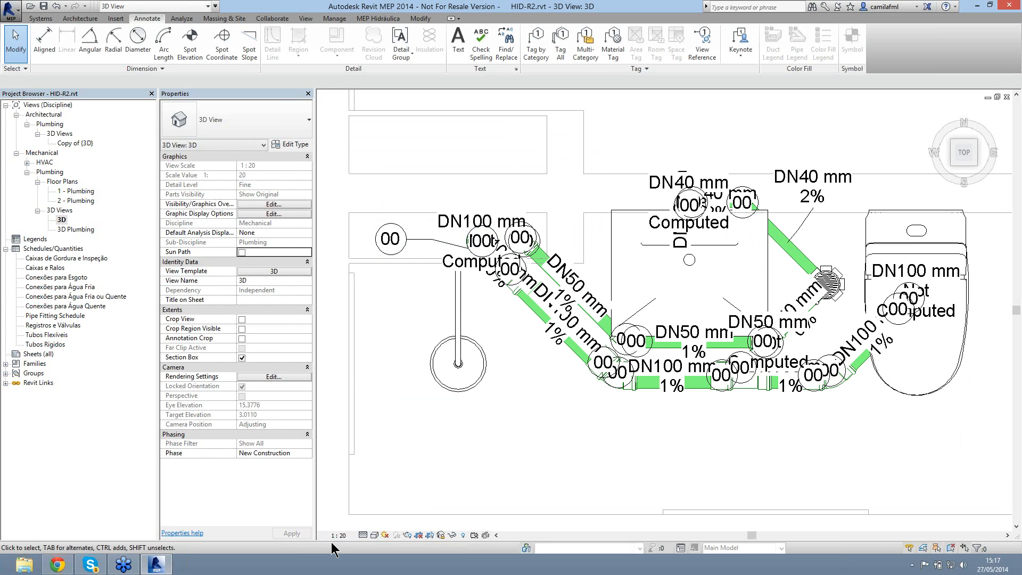
{"action": "left_click", "coordinate": [469, 222]}
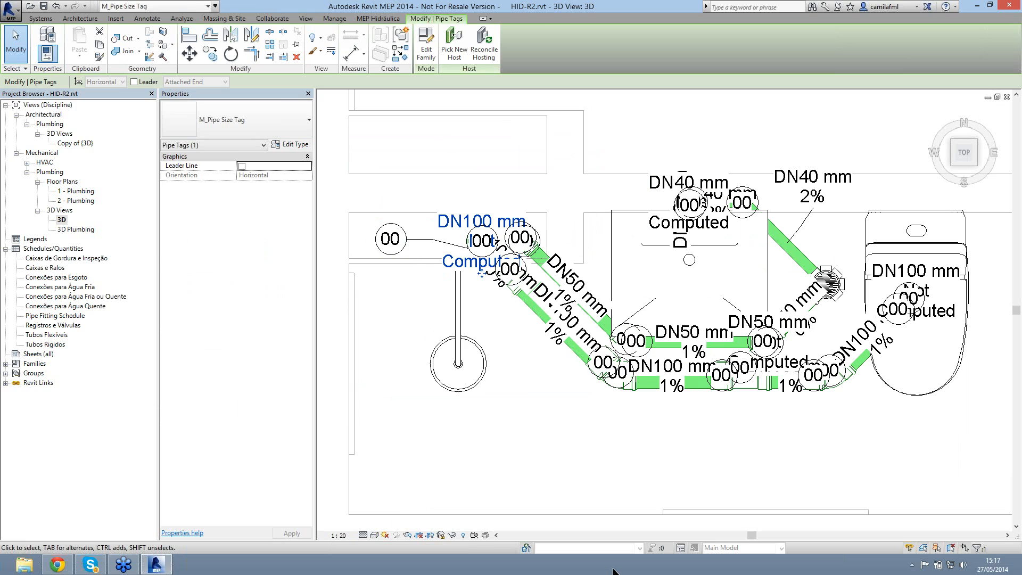
{"action": "key", "text": "Delete"}
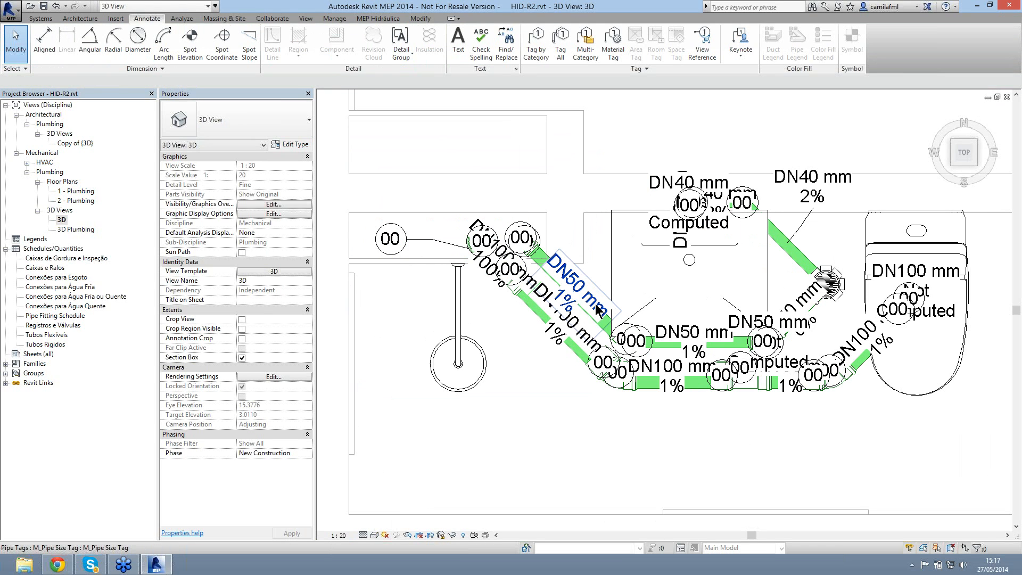
Step: Move the diagonal DN50 pipe's size tag off the pipe into the free space beside it
{"action": "left_click", "coordinate": [566, 308]}
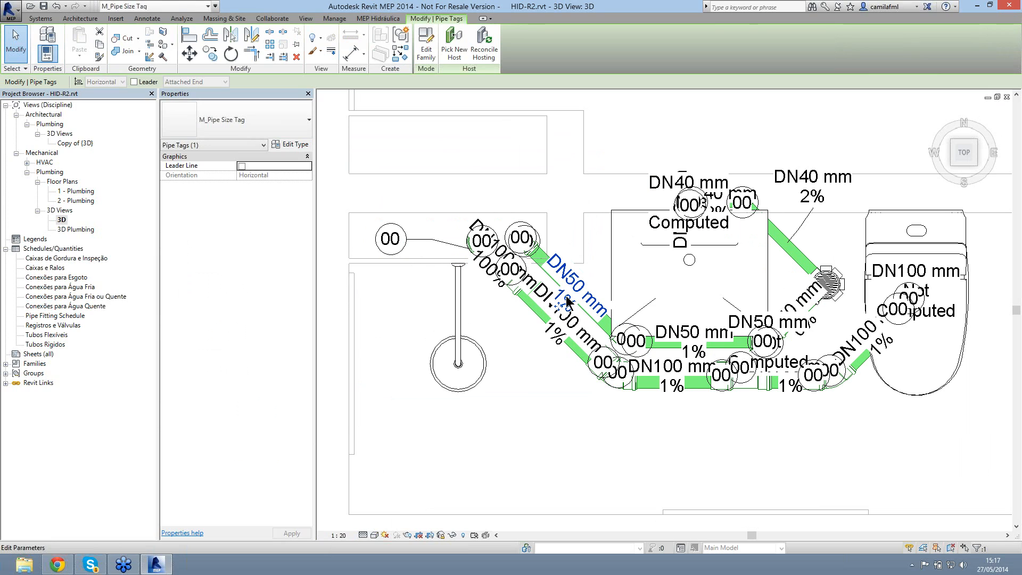
{"action": "scroll", "coordinate": [568, 301], "scroll_direction": "up", "scroll_amount": 2}
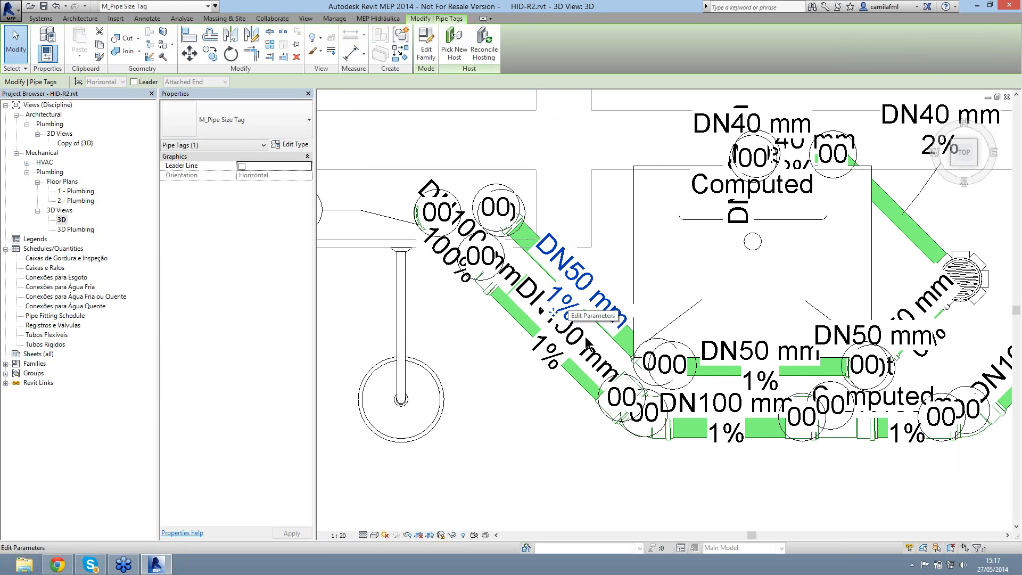
{"action": "left_click_drag", "start_coordinate": [555, 315], "coordinate": [606, 278]}
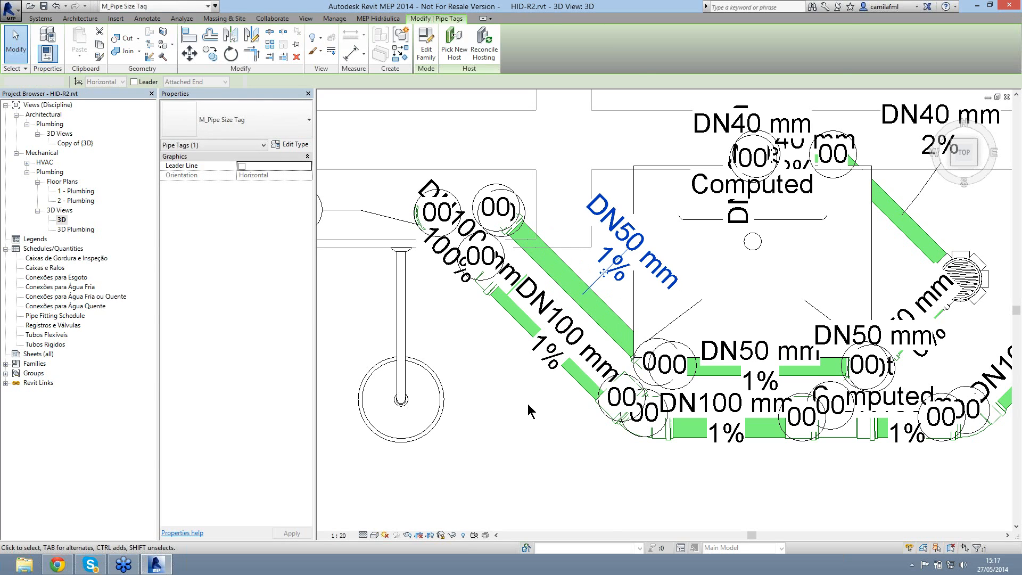
Step: Move the diagonal DN100 pipe's size tag off the pipe into the free space below and beside it
{"action": "left_click", "coordinate": [528, 403]}
{"action": "left_click", "coordinate": [546, 367]}
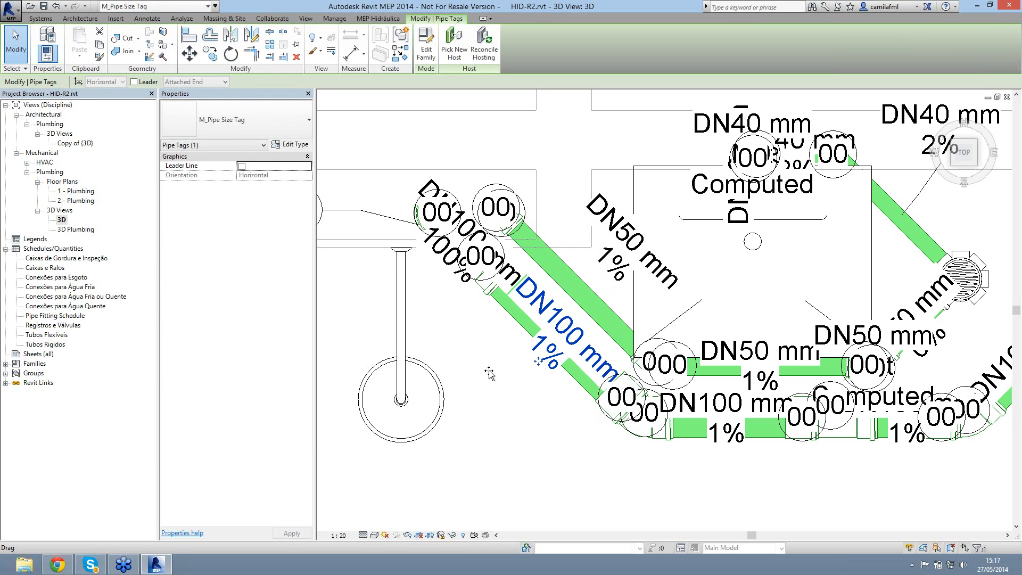
{"action": "left_click_drag", "start_coordinate": [490, 374], "coordinate": [468, 394]}
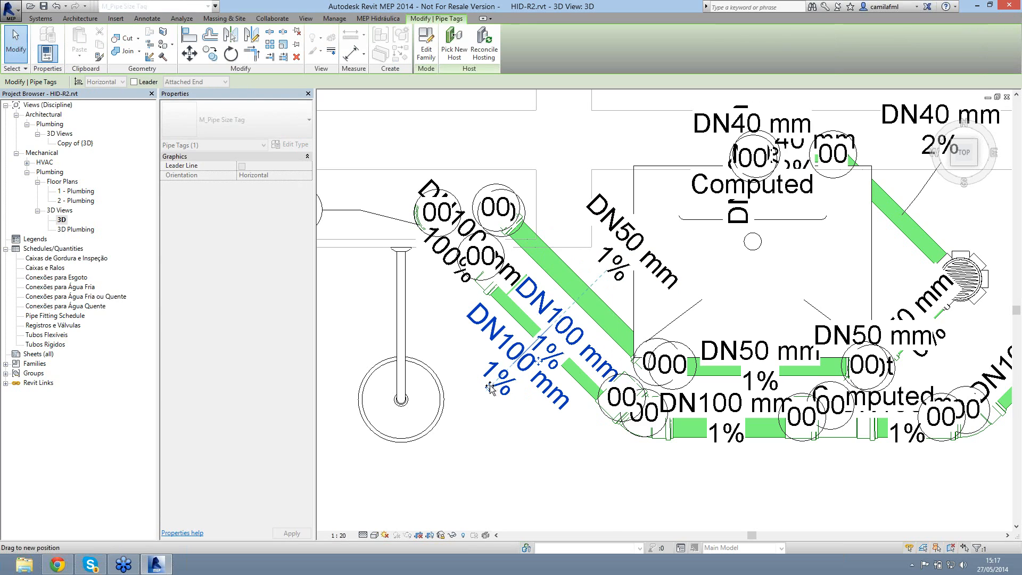
{"action": "left_click", "coordinate": [496, 429]}
Step: Move the horizontal DN50 pipe's size tag off the pipe into the free space above it
{"action": "middle_click_drag", "start_coordinate": [755, 357], "coordinate": [638, 252]}
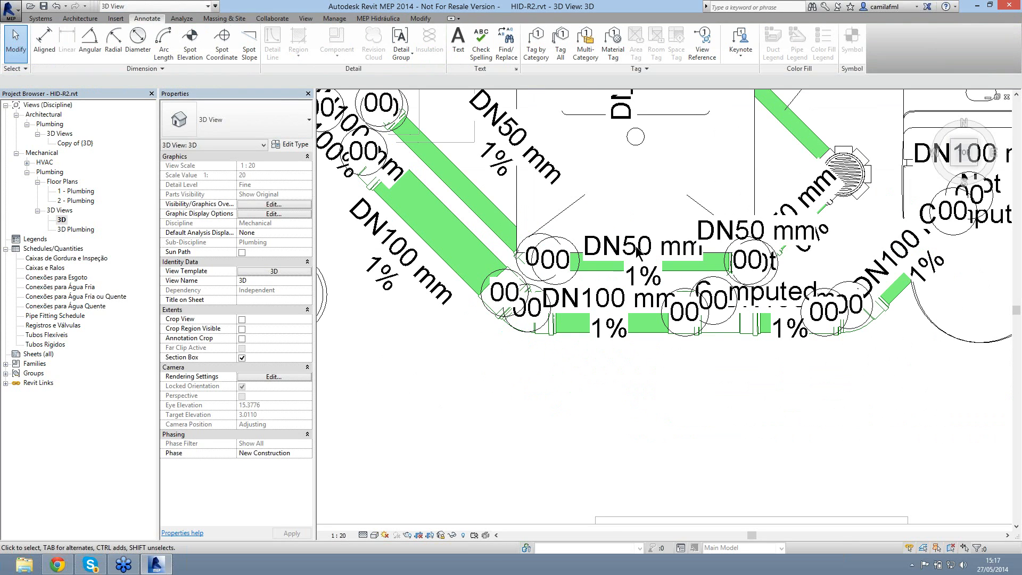
{"action": "left_click", "coordinate": [638, 254]}
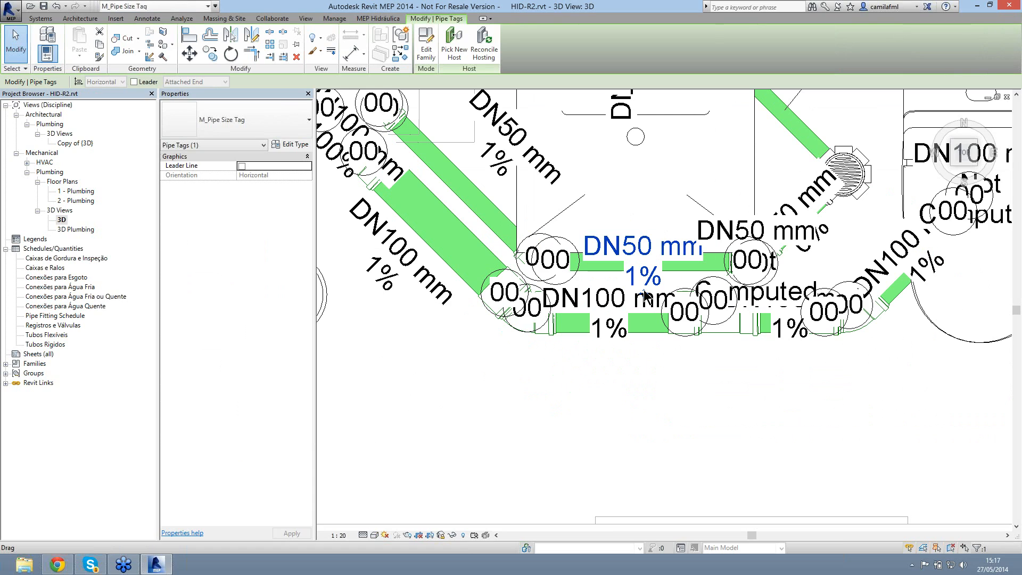
{"action": "left_click_drag", "start_coordinate": [644, 292], "coordinate": [637, 232]}
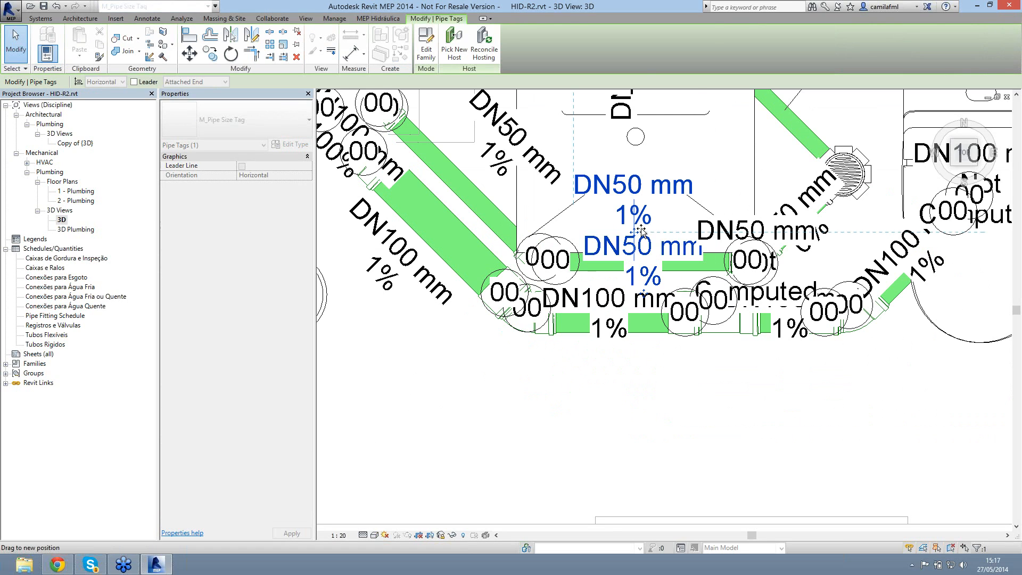
{"action": "left_click", "coordinate": [666, 414]}
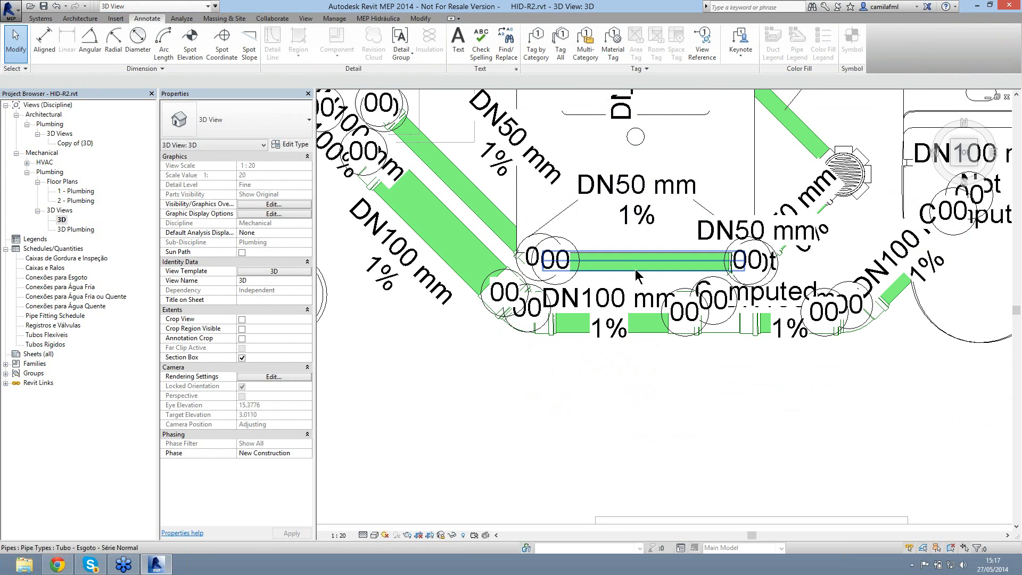
Step: Check which tag belongs to the horizontal DN50 pipe and shift that size tag slightly closer to the pipe
{"action": "left_click", "coordinate": [635, 271]}
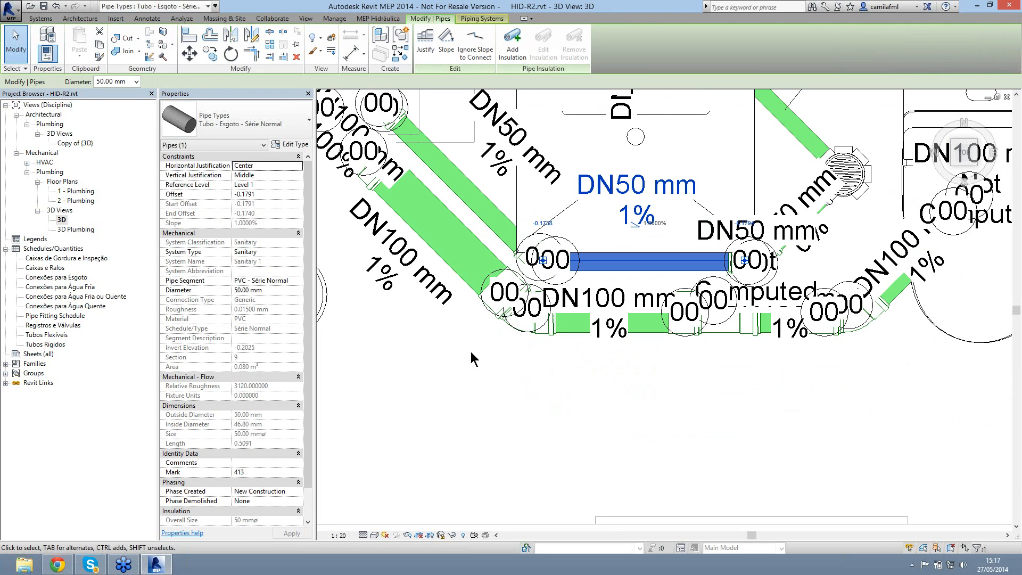
{"action": "left_click", "coordinate": [522, 380]}
{"action": "left_click", "coordinate": [641, 215]}
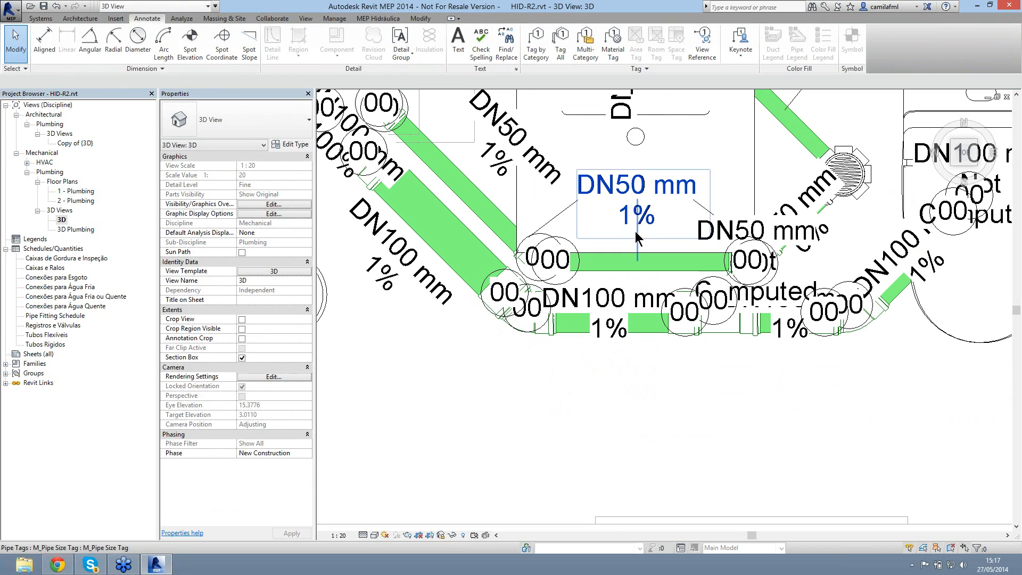
{"action": "left_click_drag", "start_coordinate": [639, 247], "coordinate": [636, 257]}
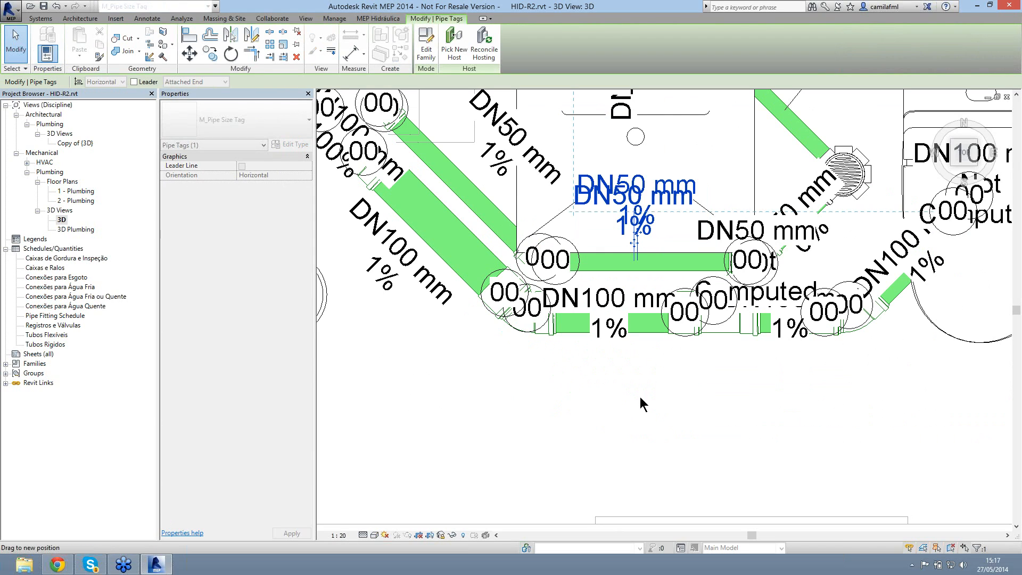
{"action": "left_click", "coordinate": [644, 407]}
Step: Move the long horizontal DN100 pipe's size tag below it and the diagonal DN100 pipe's tag into the free space beside the pipe at the toilet
{"action": "mouse_move", "coordinate": [608, 347]}
{"action": "left_mouse_down"}
{"action": "mouse_move", "coordinate": [616, 408]}
{"action": "mouse_move", "coordinate": [581, 456]}
{"action": "left_mouse_up"}
{"action": "left_click", "coordinate": [581, 456]}
{"action": "middle_click_drag", "start_coordinate": [827, 353], "coordinate": [391, 290]}
{"action": "left_click", "coordinate": [644, 282]}
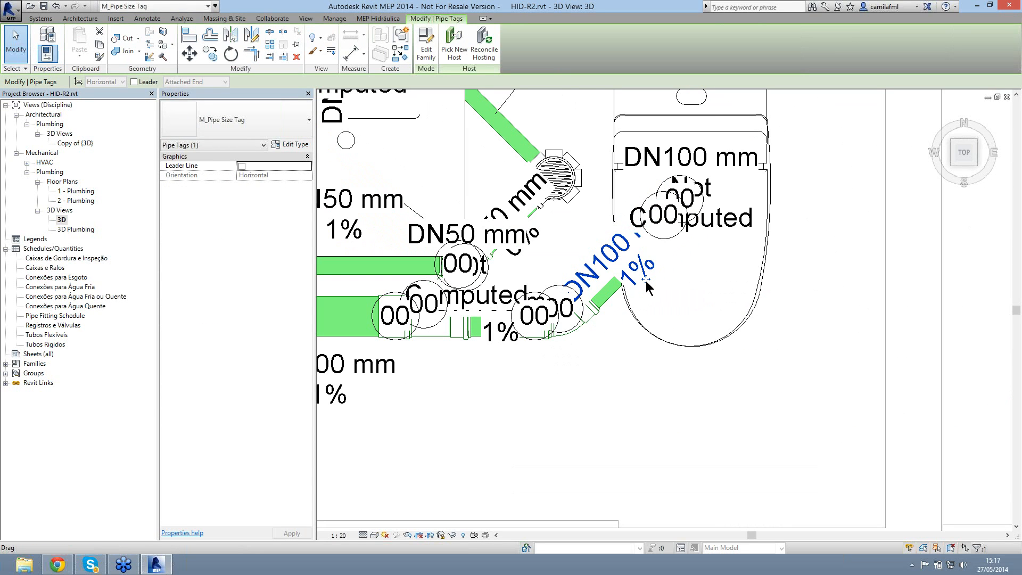
{"action": "left_click_drag", "start_coordinate": [685, 321], "coordinate": [683, 226]}
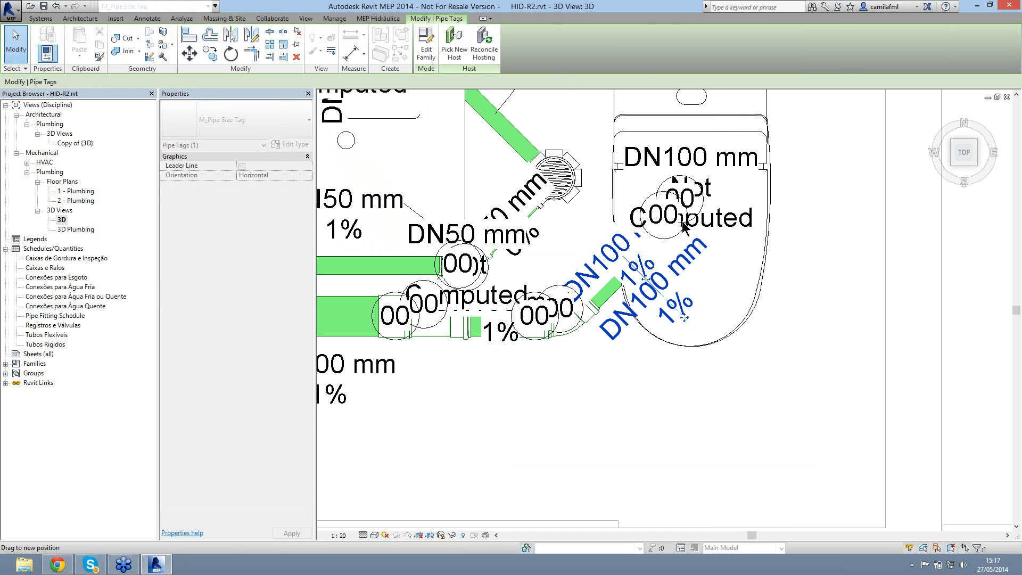
Step: Delete the DN100 "Not Computed" size tag over the toilet and the DN100 100% tag at the upper end of the diagonal DN100 run
{"action": "left_click", "coordinate": [685, 224]}
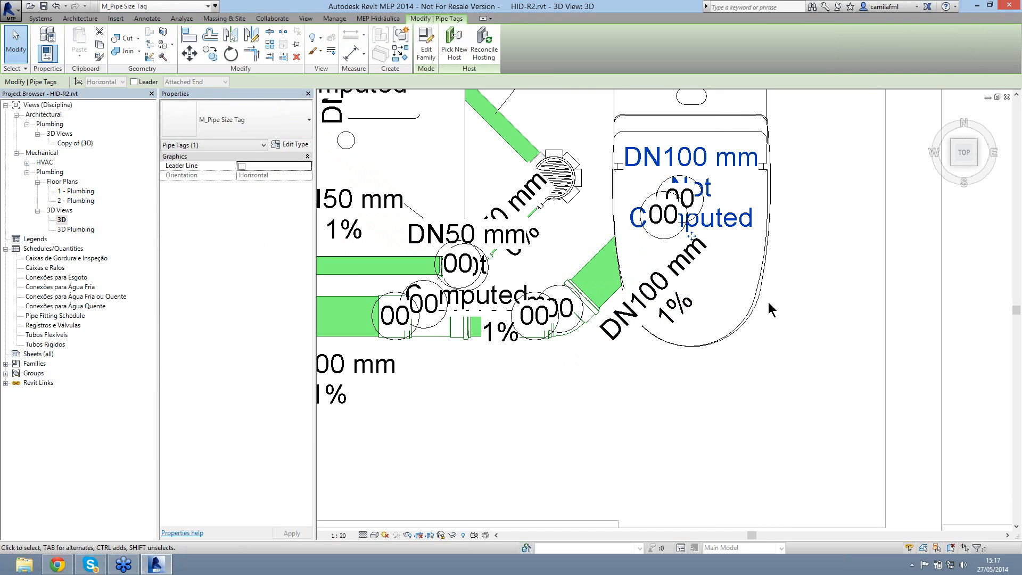
{"action": "key", "text": "Delete"}
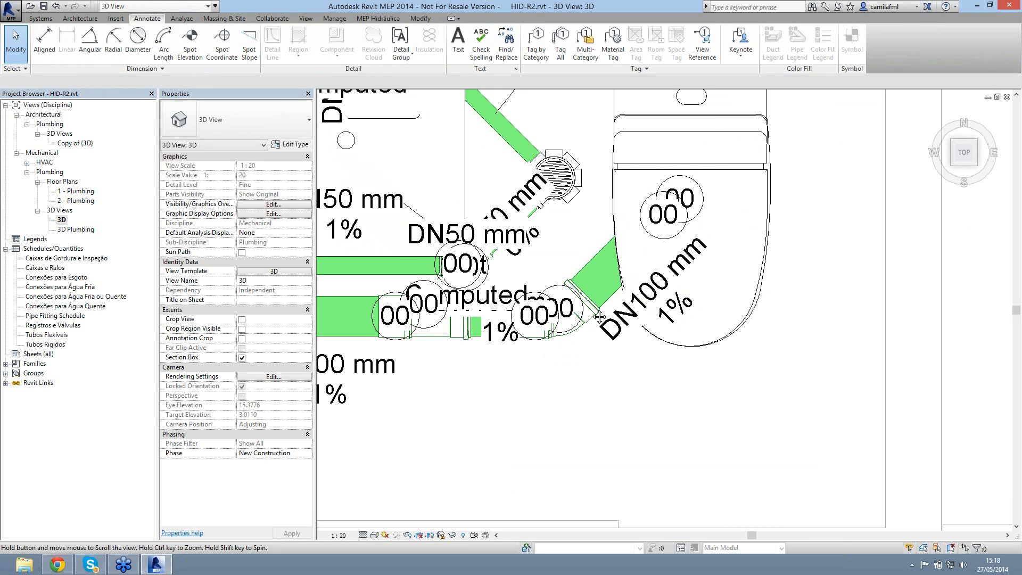
{"action": "middle_click_drag", "start_coordinate": [599, 318], "coordinate": [806, 405]}
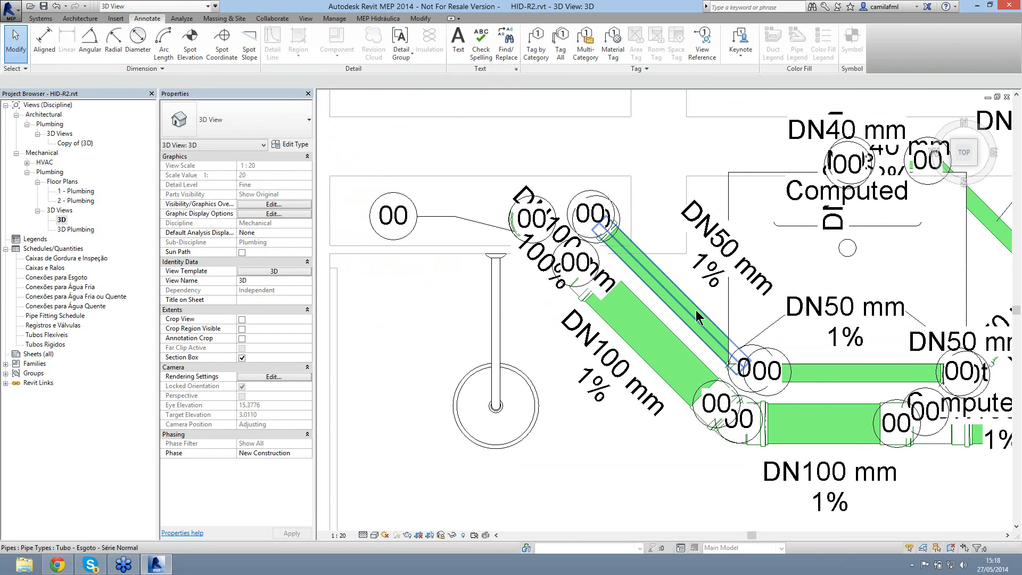
{"action": "left_click", "coordinate": [689, 315]}
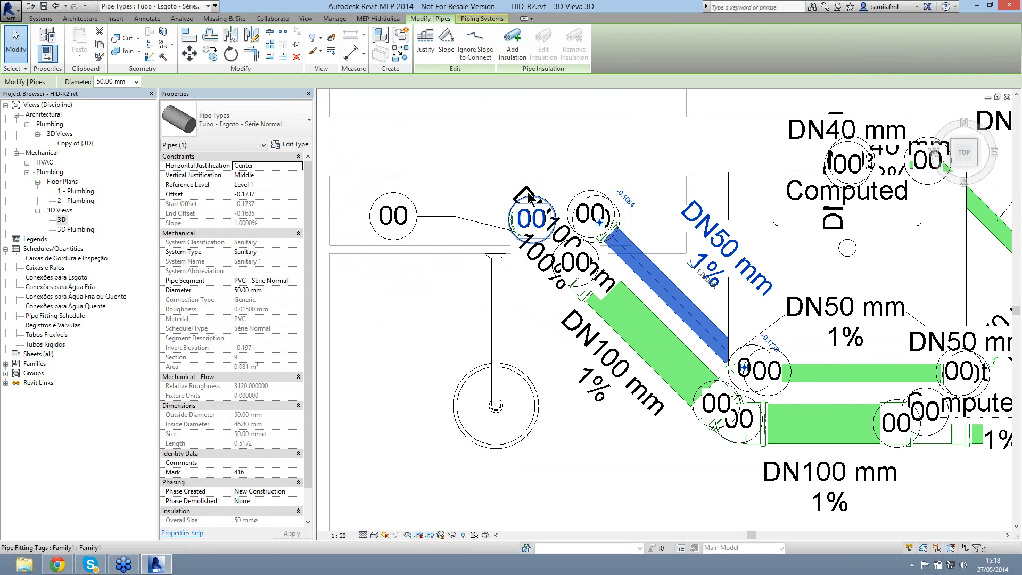
{"action": "left_click", "coordinate": [462, 247]}
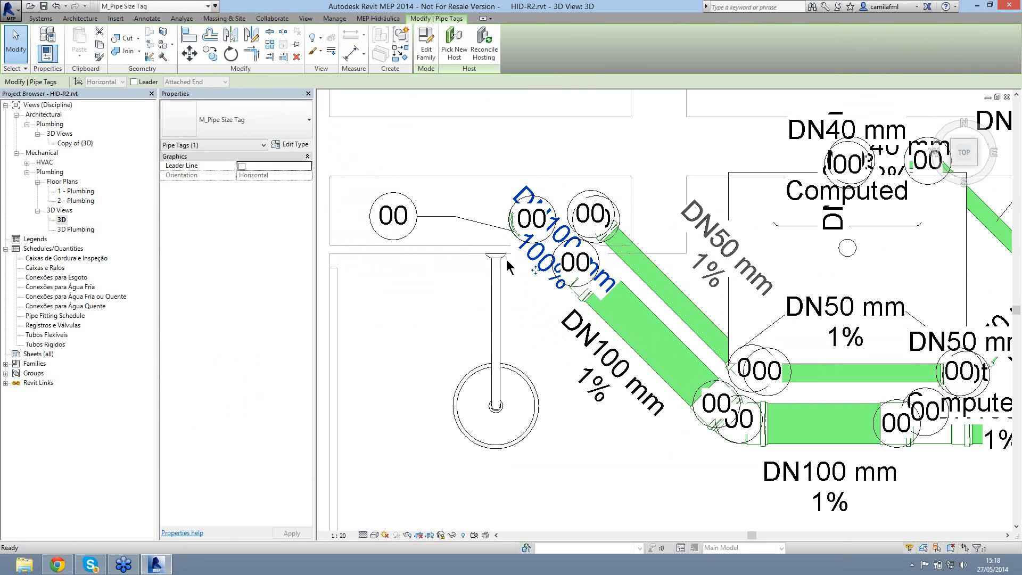
{"action": "key", "text": "Delete"}
Step: Delete the three overlapping DN40 size tags around the short horizontal DN40 pipe: the "Not Computed", the 2% and the vertical one
{"action": "middle_click_drag", "start_coordinate": [831, 123], "coordinate": [645, 122]}
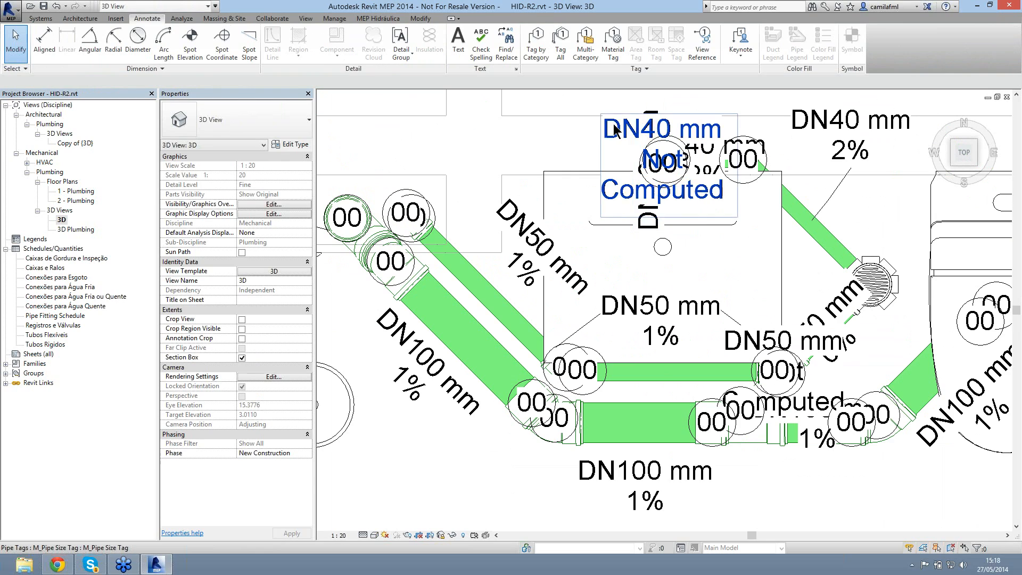
{"action": "left_click", "coordinate": [614, 125]}
{"action": "key", "text": "Delete"}
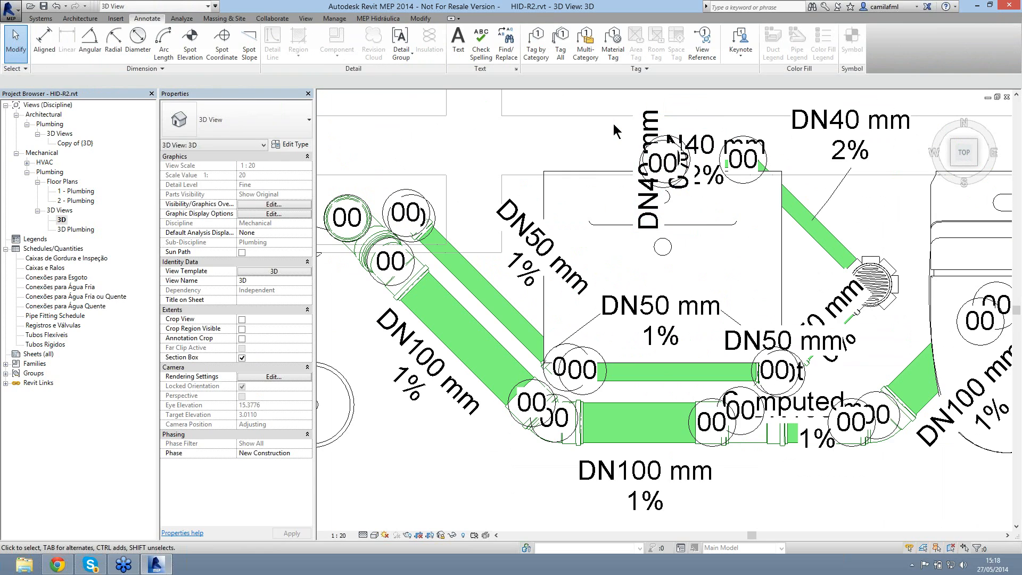
{"action": "left_click", "coordinate": [708, 145]}
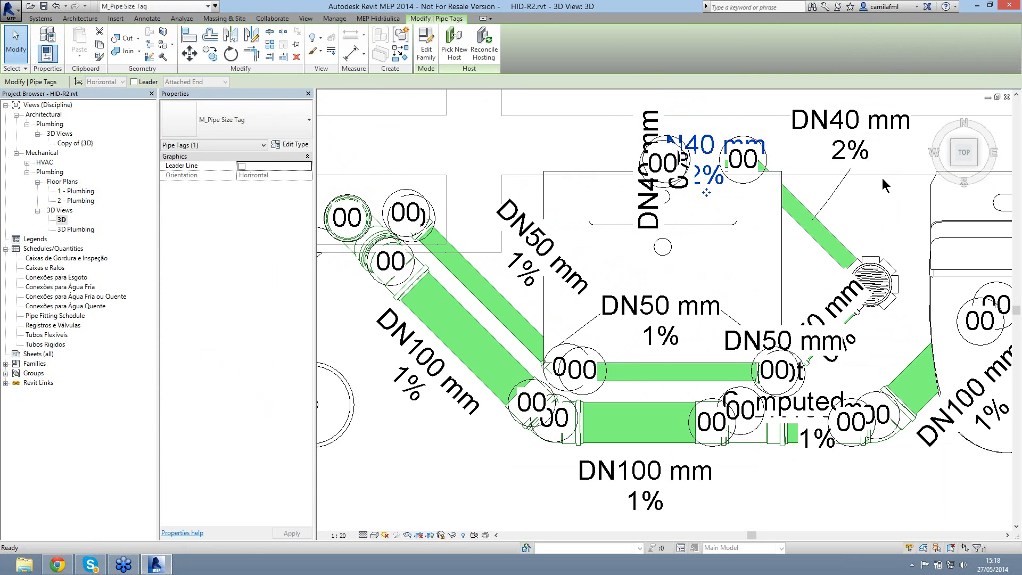
{"action": "key", "text": "Delete"}
{"action": "left_click", "coordinate": [645, 133]}
{"action": "key", "text": "Delete"}
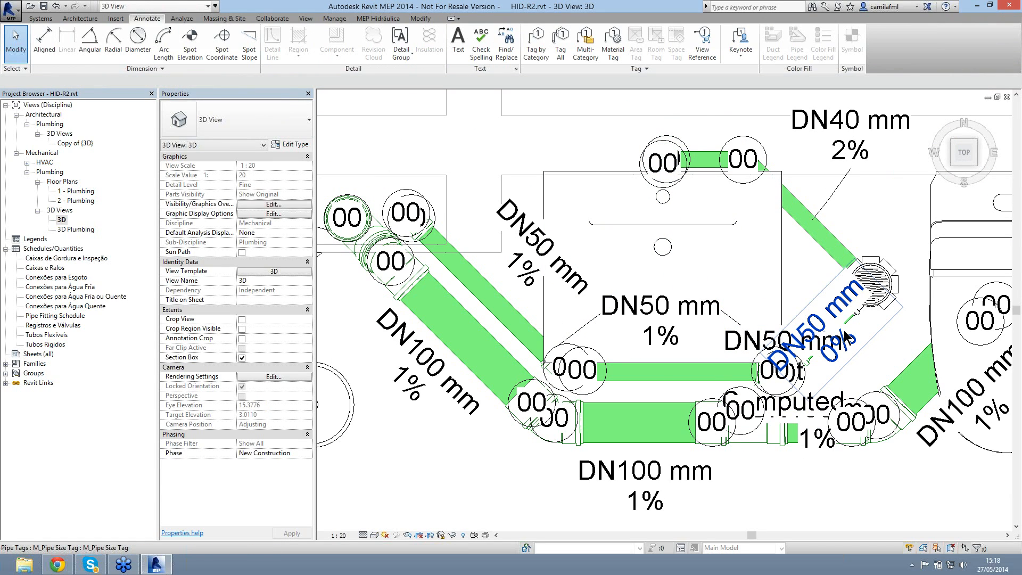
Step: Delete the DN50 "Not Computed" size tag and the DN50 0% tag between the floor drain and the horizontal DN50 pipe
{"action": "left_click", "coordinate": [730, 349]}
{"action": "key", "text": "Delete"}
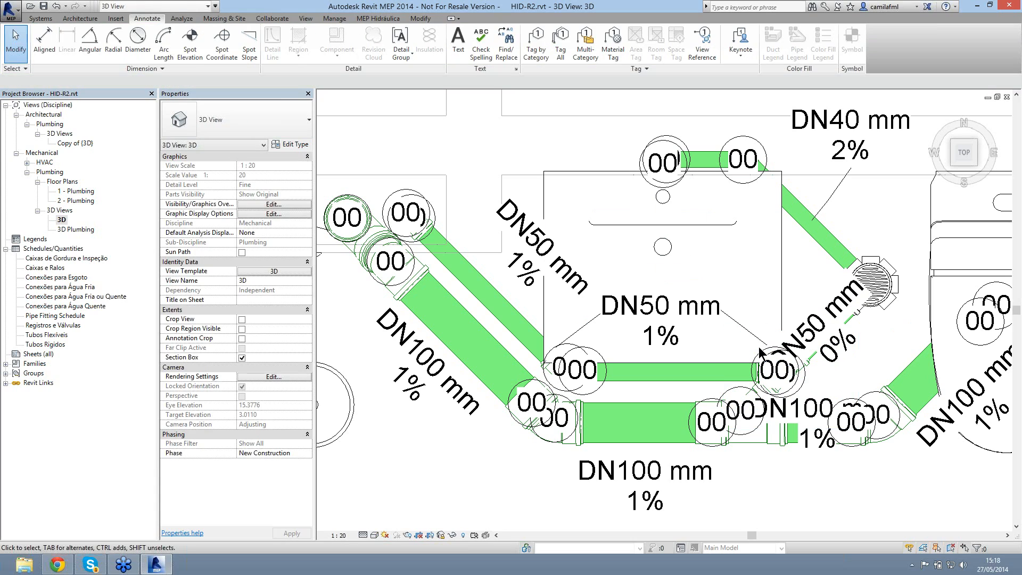
{"action": "left_click", "coordinate": [837, 360]}
{"action": "key", "text": "Delete"}
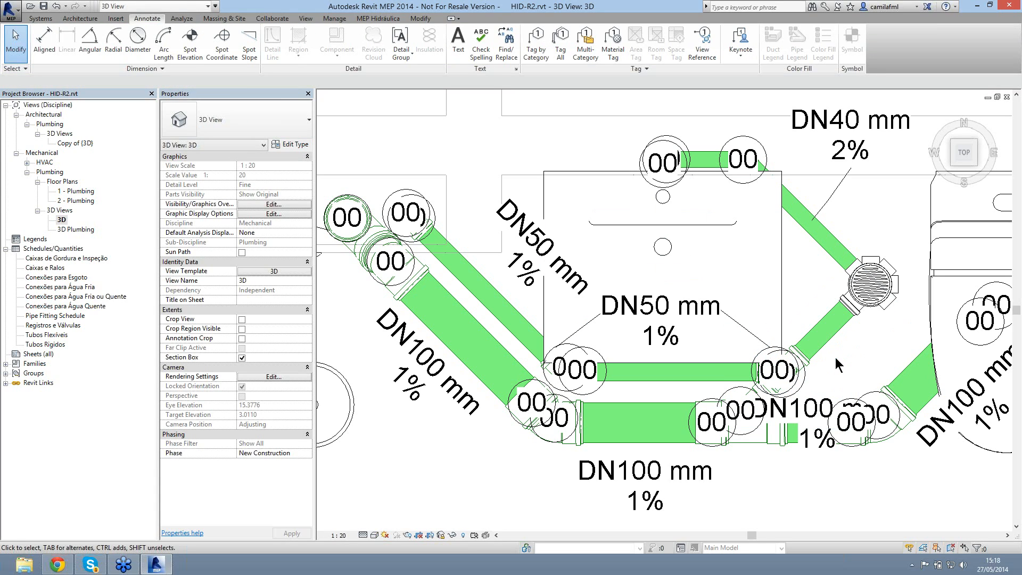
Step: Move the short horizontal DN100 pipe's size tag below the pipe, level with the neighbouring DN100 tag
{"action": "left_click", "coordinate": [820, 410]}
{"action": "left_click_drag", "start_coordinate": [819, 464], "coordinate": [826, 525]}
{"action": "key", "text": "Escape"}
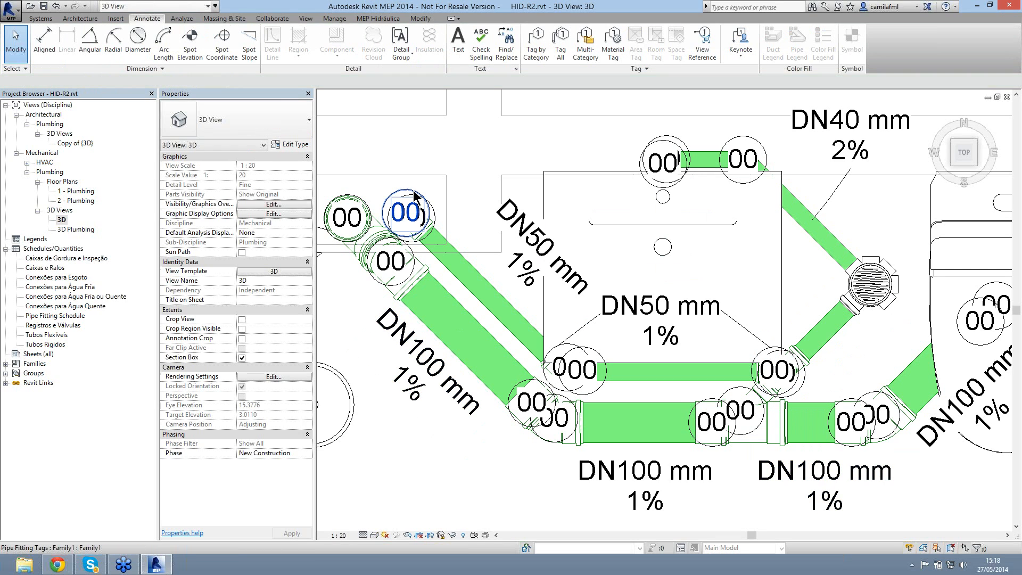
Step: Move the two overlapping fitting tags at the upper end of the diagonal DN50 pipe above it, side by side, and turn on their leader lines
{"action": "left_click", "coordinate": [408, 234]}
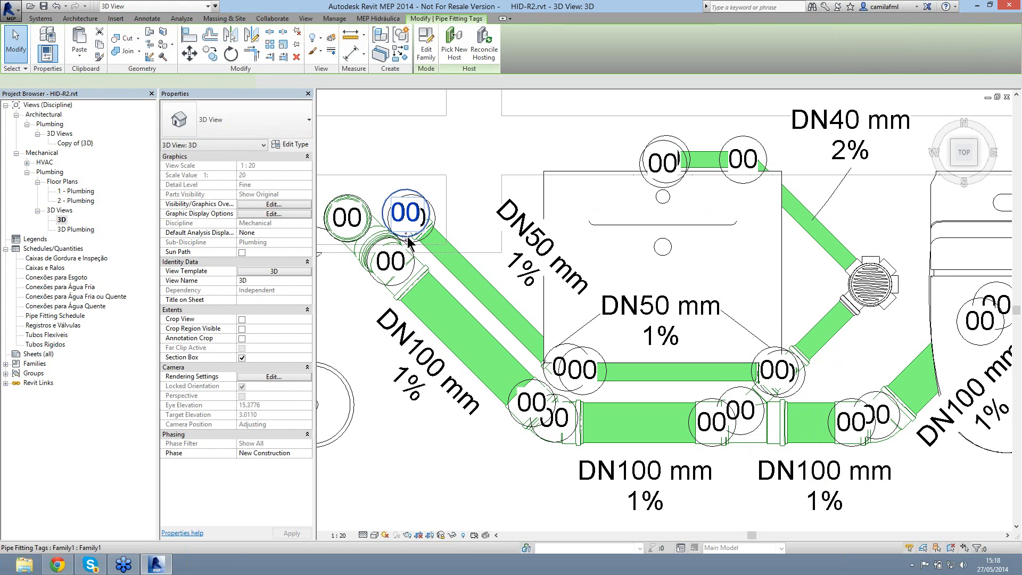
{"action": "left_click_drag", "start_coordinate": [409, 243], "coordinate": [393, 171]}
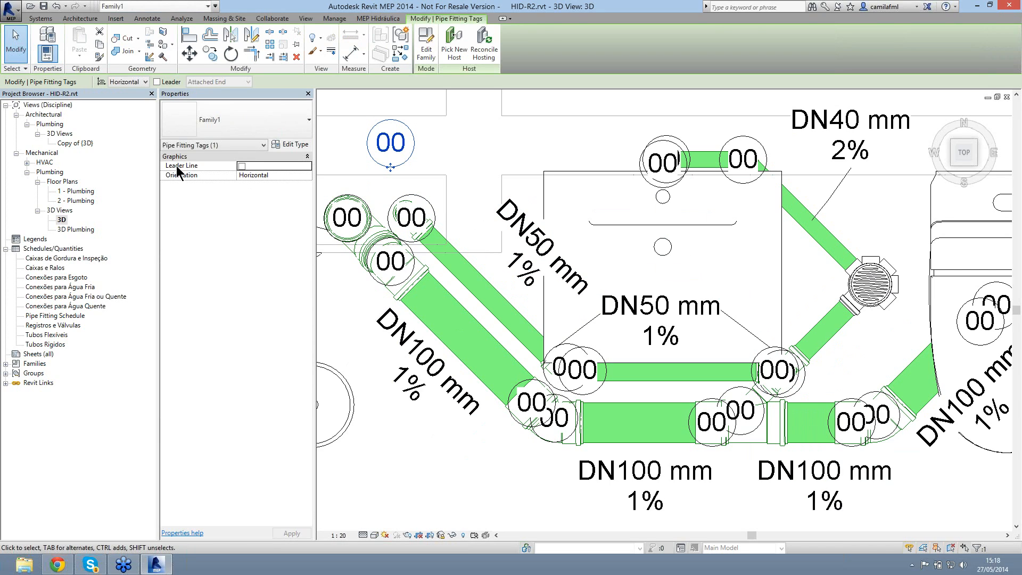
{"action": "left_click", "coordinate": [241, 166]}
{"action": "left_click_drag", "start_coordinate": [426, 204], "coordinate": [447, 167]}
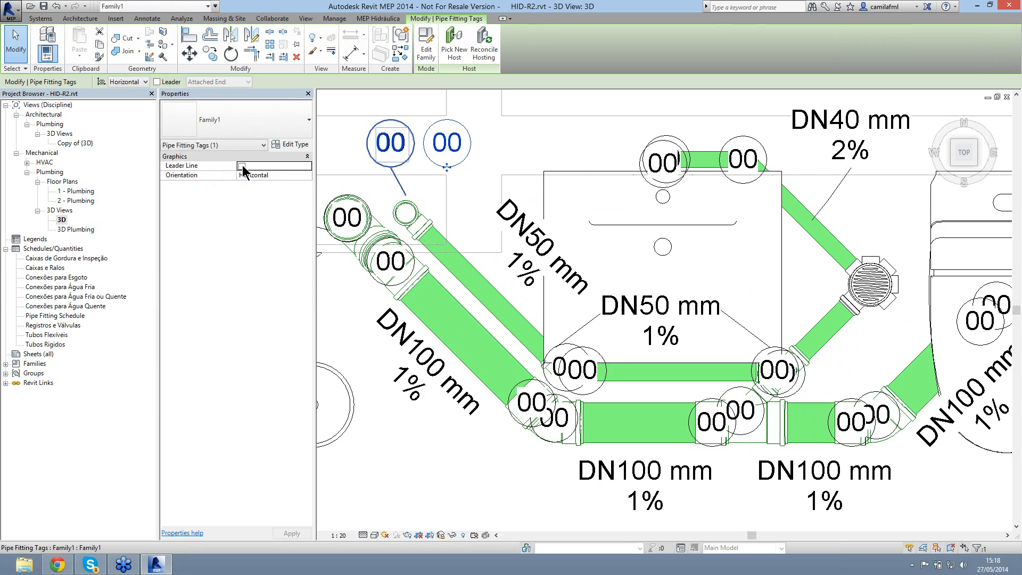
{"action": "left_click", "coordinate": [242, 166]}
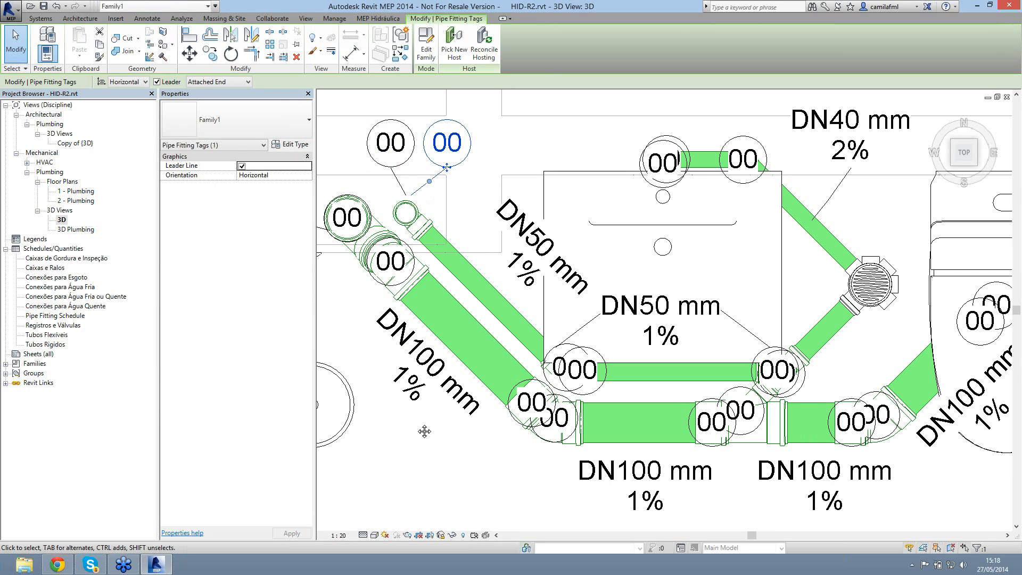
Step: Move the fitting tag of the large DN100 elbow up and away from it, turn on its leader line and bend the leader
{"action": "middle_click_drag", "start_coordinate": [547, 217], "coordinate": [755, 233]}
{"action": "left_click", "coordinate": [552, 233]}
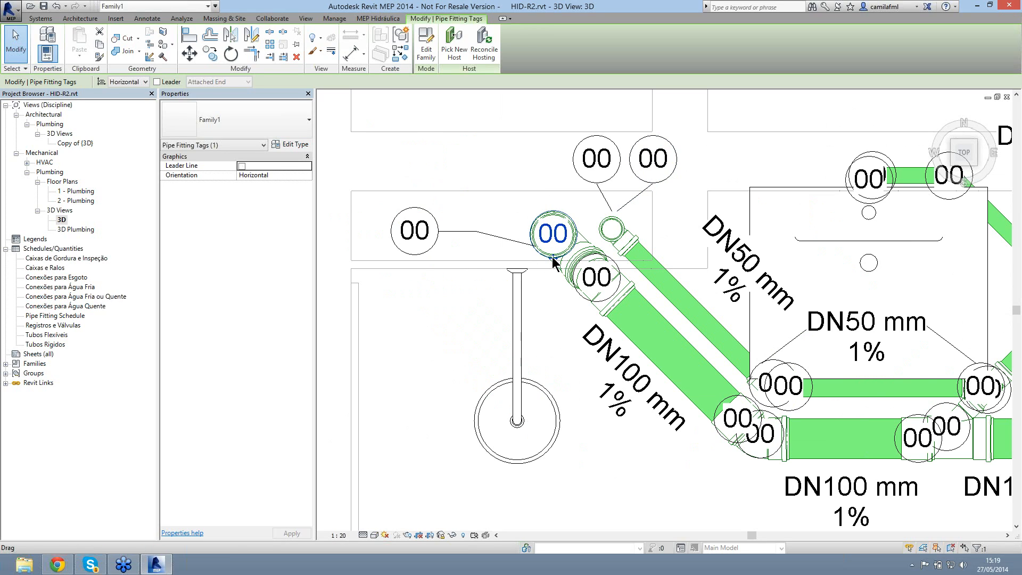
{"action": "left_click_drag", "start_coordinate": [554, 261], "coordinate": [458, 186]}
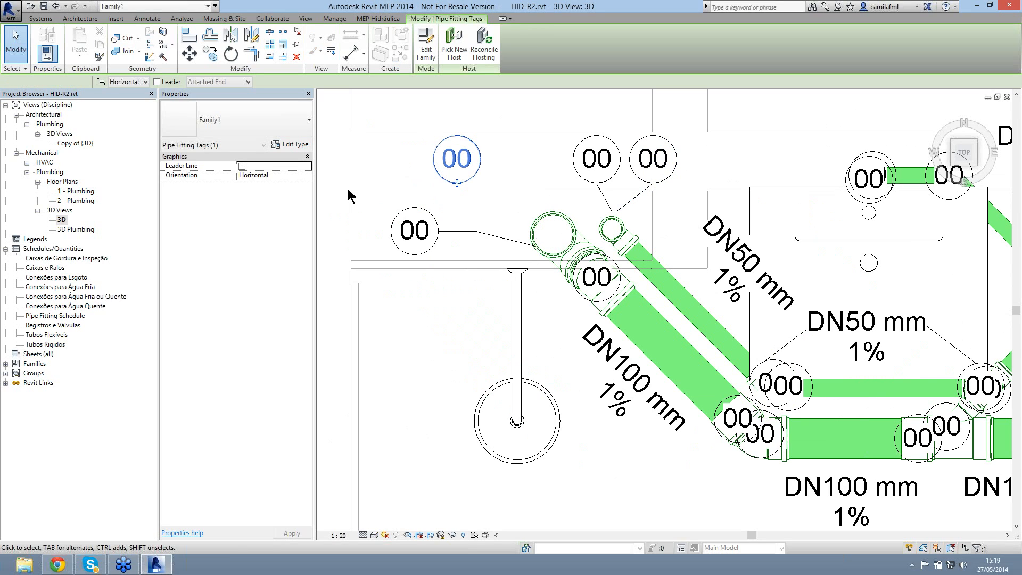
{"action": "left_click", "coordinate": [242, 167]}
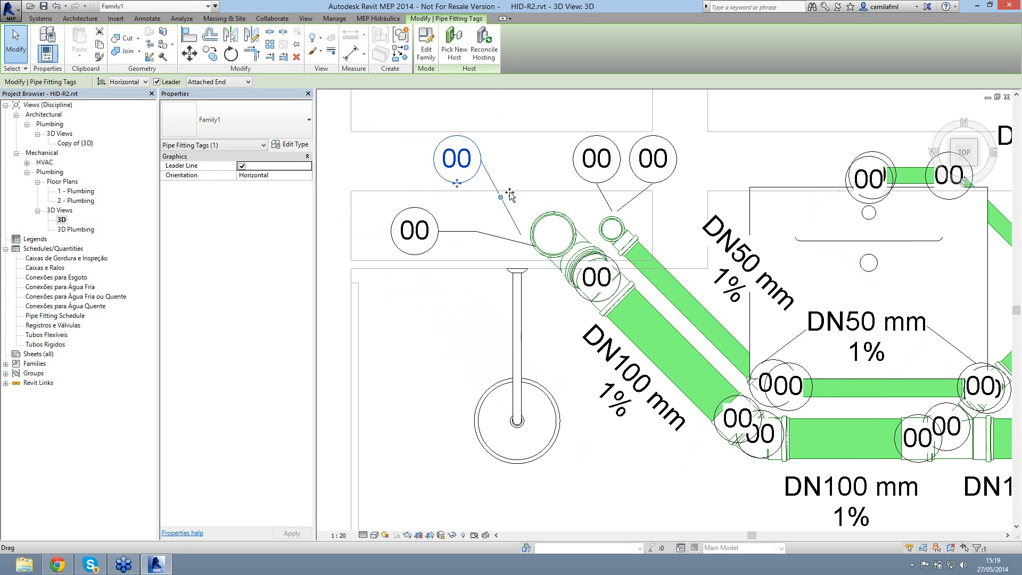
{"action": "mouse_move", "coordinate": [510, 194]}
{"action": "left_mouse_down"}
{"action": "mouse_move", "coordinate": [535, 217]}
{"action": "mouse_move", "coordinate": [525, 203]}
{"action": "left_mouse_up"}
{"action": "key", "text": "Escape"}
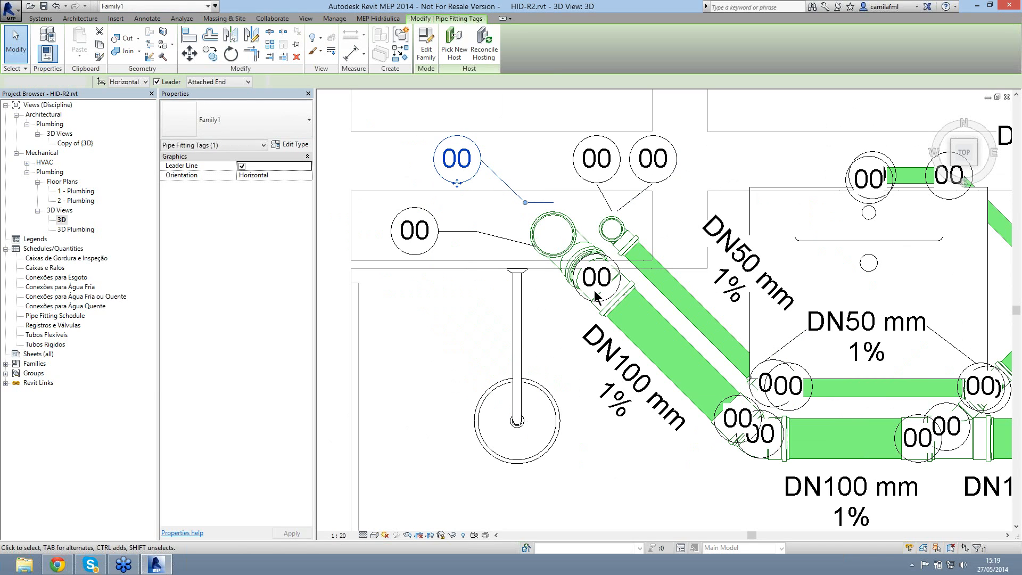
Step: Move the fitting tag at the upper end of the diagonal DN100 pipe beside the washbasin symbol and turn on its leader line
{"action": "left_click_drag", "start_coordinate": [596, 305], "coordinate": [487, 337]}
{"action": "left_click", "coordinate": [241, 166]}
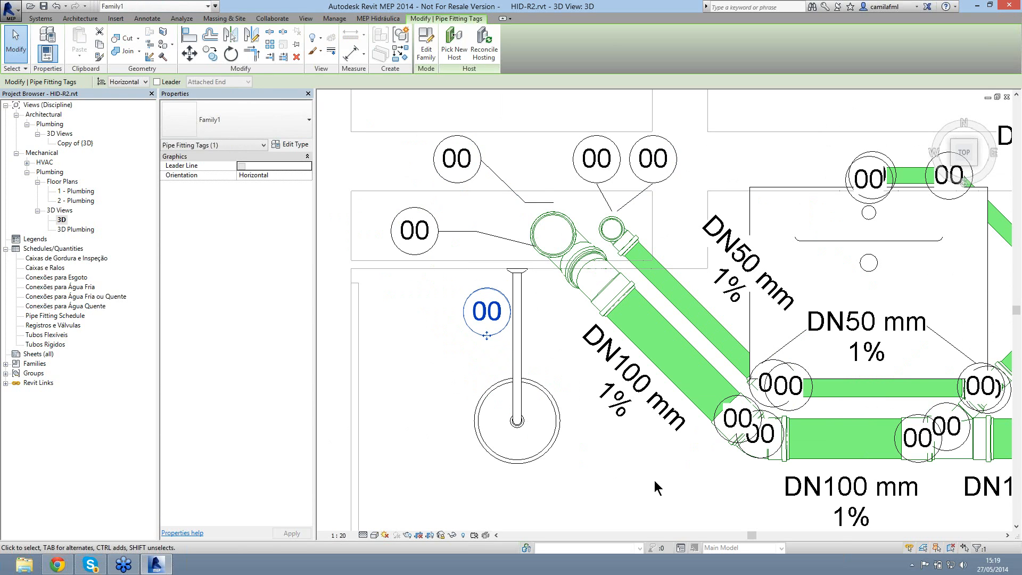
{"action": "key", "text": "Escape"}
Step: Move the fitting tag at the lower end of the diagonal DN100 pipe into the free space below and turn on its leader line
{"action": "middle_click_drag", "start_coordinate": [611, 398], "coordinate": [458, 289]}
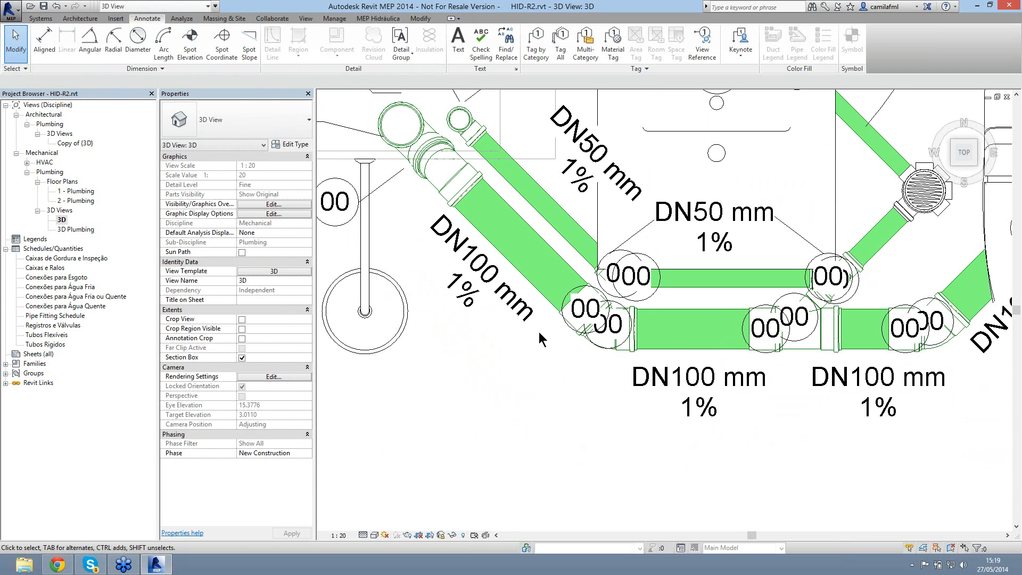
{"action": "left_click", "coordinate": [581, 320]}
{"action": "left_click_drag", "start_coordinate": [580, 320], "coordinate": [526, 363]}
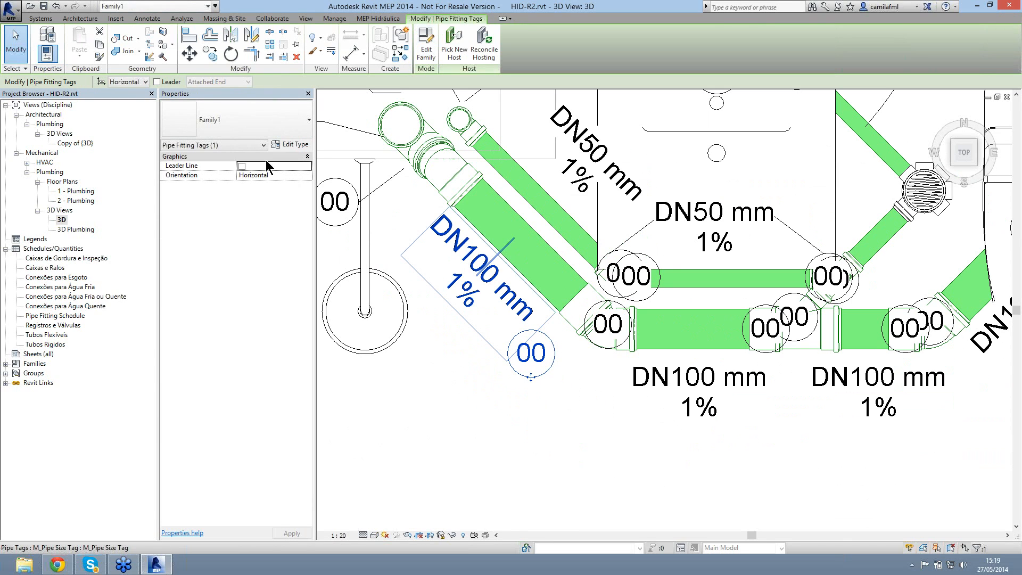
{"action": "left_click", "coordinate": [520, 410]}
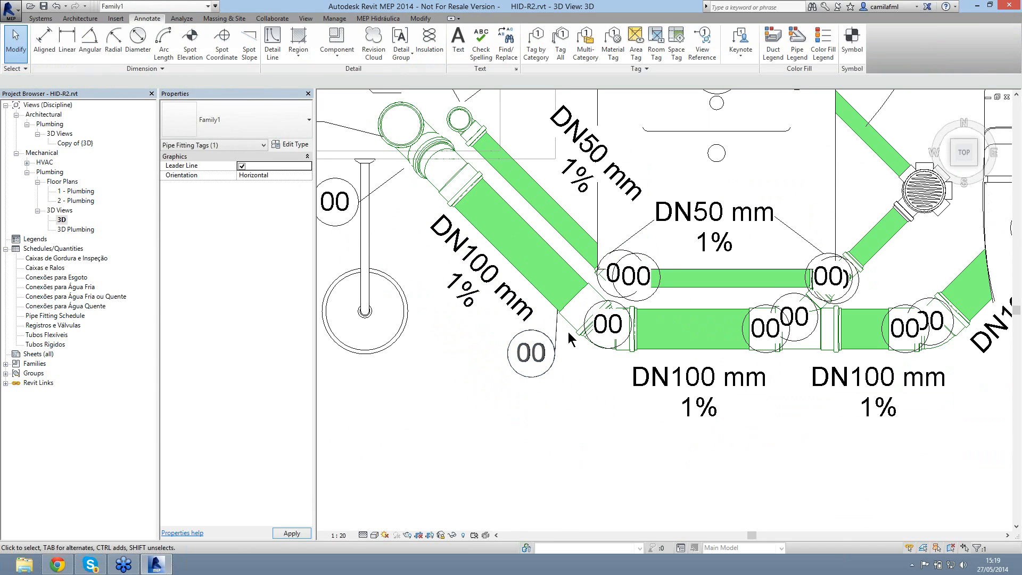
Step: Move the fitting tag of the elbow joining the diagonal and horizontal DN100 pipes below it, turn on its leader line and bend the leader
{"action": "left_click", "coordinate": [600, 339]}
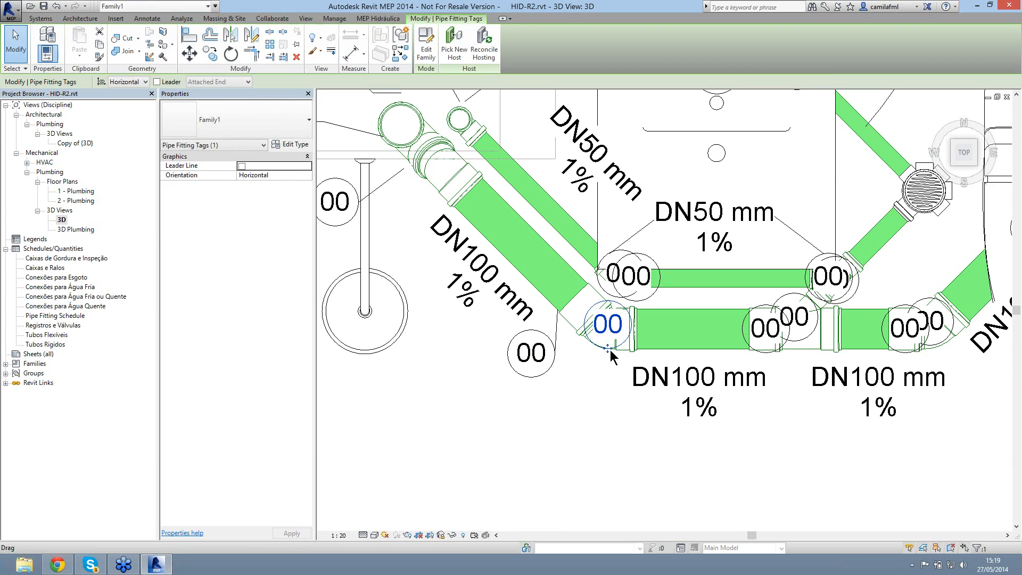
{"action": "left_click_drag", "start_coordinate": [610, 352], "coordinate": [587, 421]}
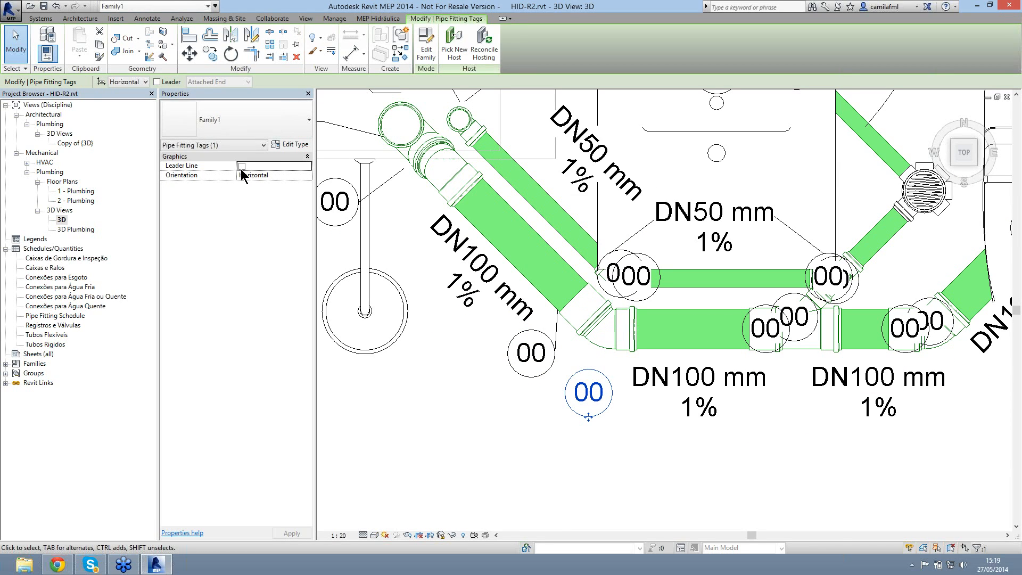
{"action": "left_click", "coordinate": [241, 166]}
{"action": "mouse_move", "coordinate": [606, 371]}
{"action": "left_mouse_down"}
{"action": "mouse_move", "coordinate": [603, 352]}
{"action": "mouse_move", "coordinate": [591, 363]}
{"action": "left_mouse_up"}
{"action": "left_click", "coordinate": [738, 363]}
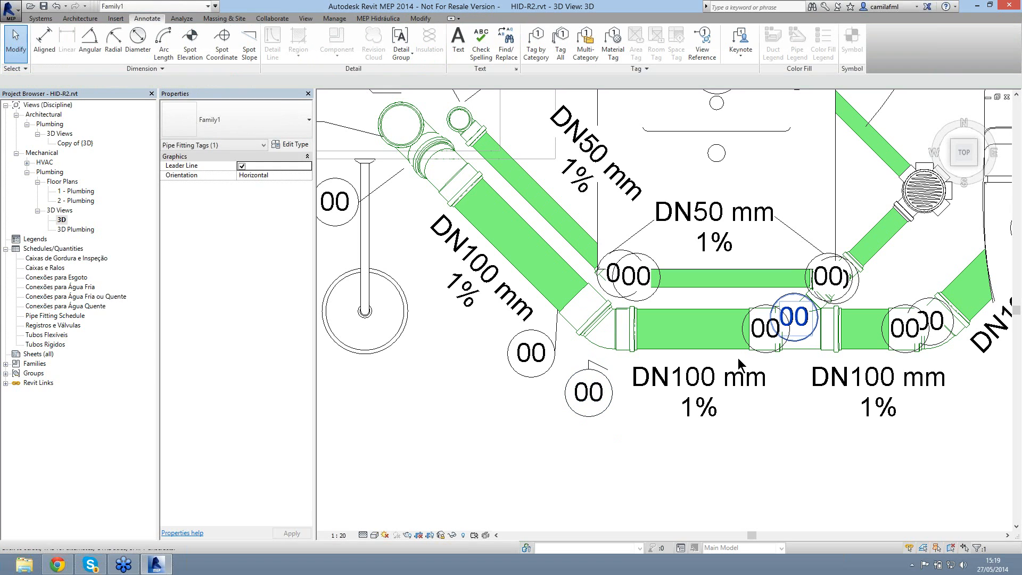
Step: Move the front fitting tag at the junction end of the horizontal DN50 pipe above it and turn on its leader line
{"action": "left_click", "coordinate": [819, 260]}
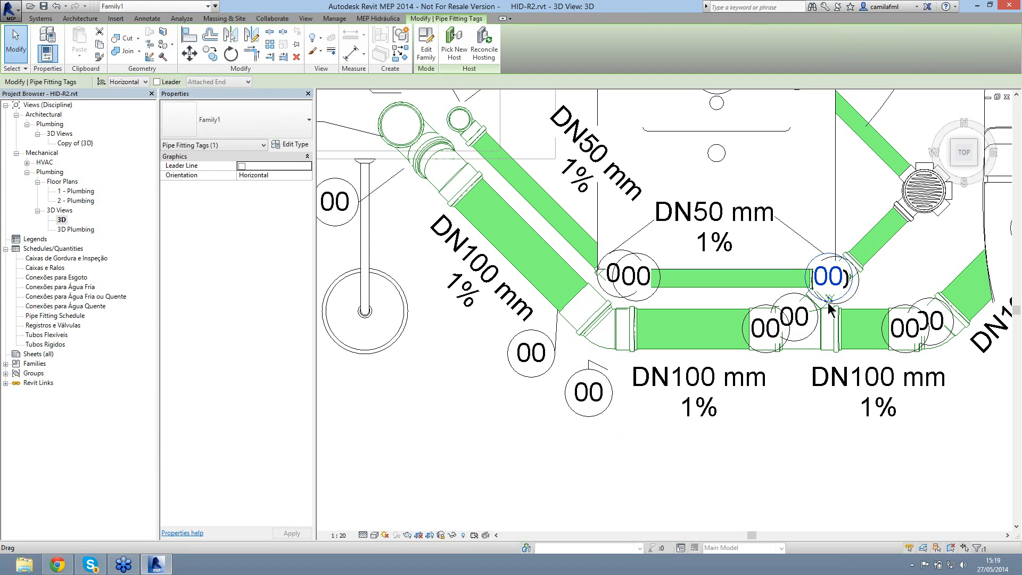
{"action": "left_click_drag", "start_coordinate": [829, 302], "coordinate": [798, 194]}
{"action": "left_click", "coordinate": [241, 167]}
{"action": "left_click", "coordinate": [782, 460]}
Step: Move the fitting tag at the bend of the DN40 pipe into the free space above and turn on its leader line
{"action": "mouse_move", "coordinate": [782, 459]}
{"action": "middle_mouse_down"}
{"action": "mouse_move", "coordinate": [623, 454]}
{"action": "mouse_move", "coordinate": [644, 449]}
{"action": "middle_mouse_up"}
{"action": "scroll", "coordinate": [644, 449], "scroll_direction": "down", "scroll_amount": 1}
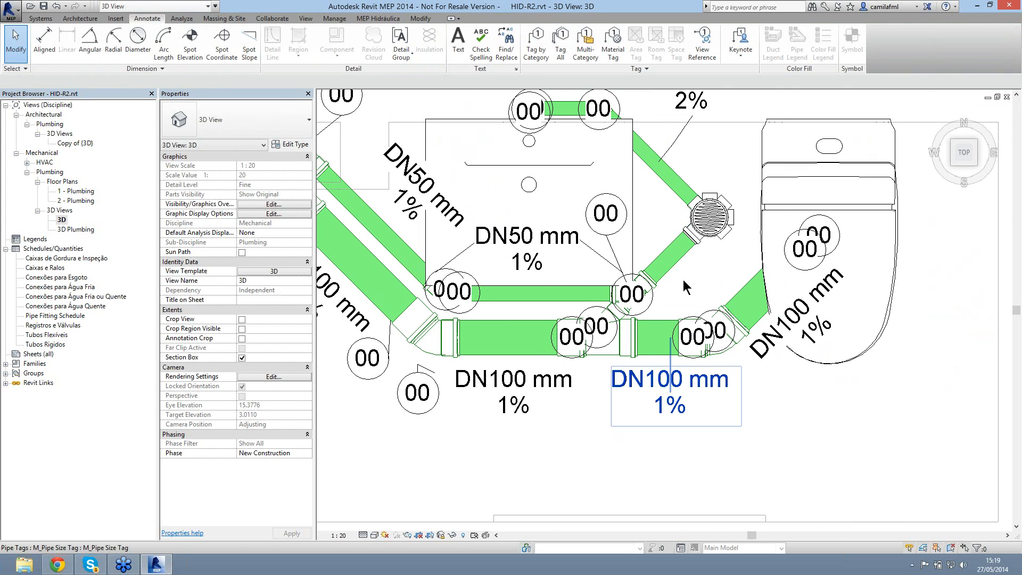
{"action": "middle_click_drag", "start_coordinate": [713, 274], "coordinate": [836, 450]}
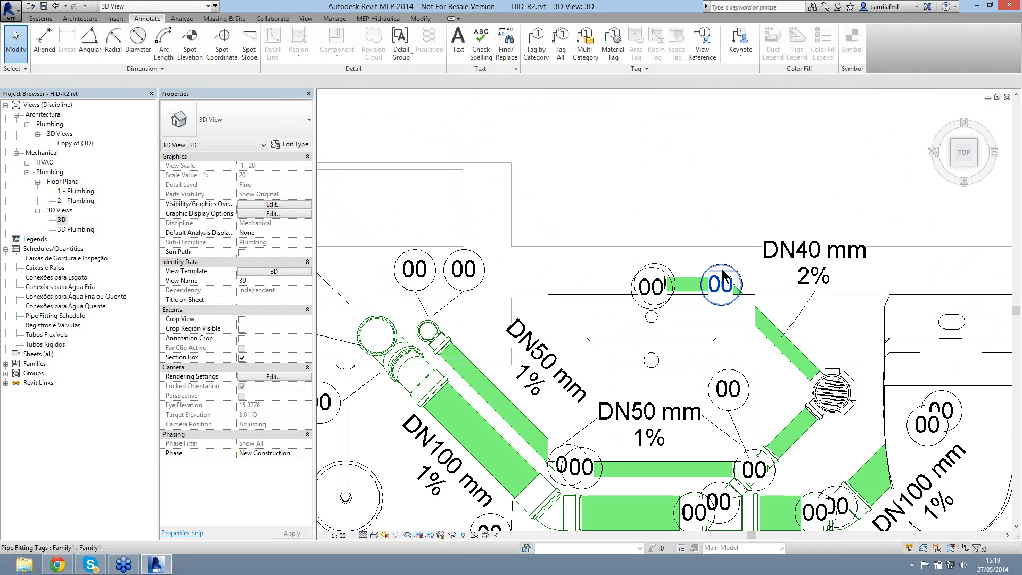
{"action": "left_click", "coordinate": [722, 309]}
{"action": "left_click", "coordinate": [241, 165]}
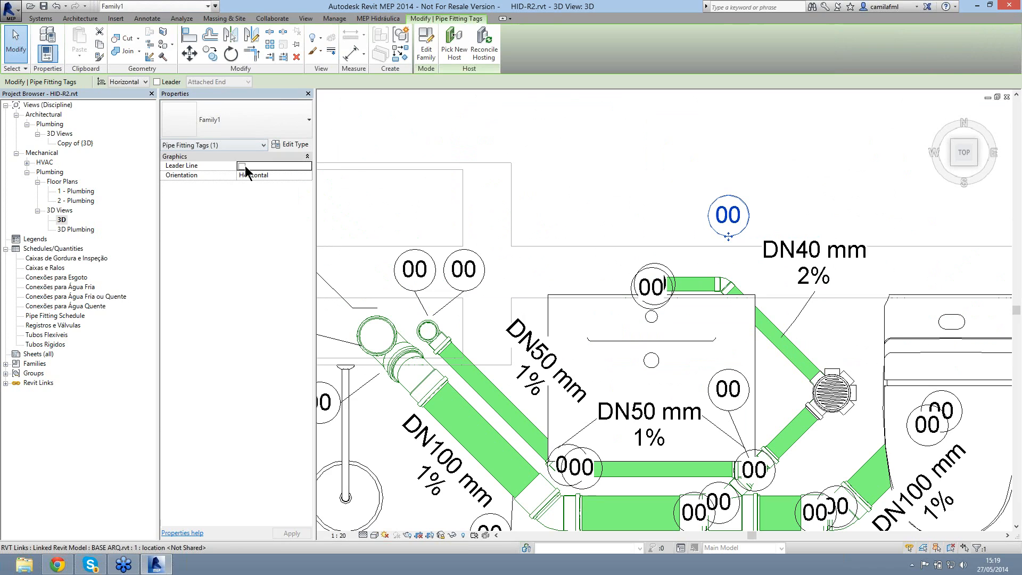
{"action": "left_click", "coordinate": [242, 165]}
Step: Move the two overlapping fitting tags at the upper end of the DN40 pipe above it, side by side, and turn on their leader lines
{"action": "left_click", "coordinate": [651, 288]}
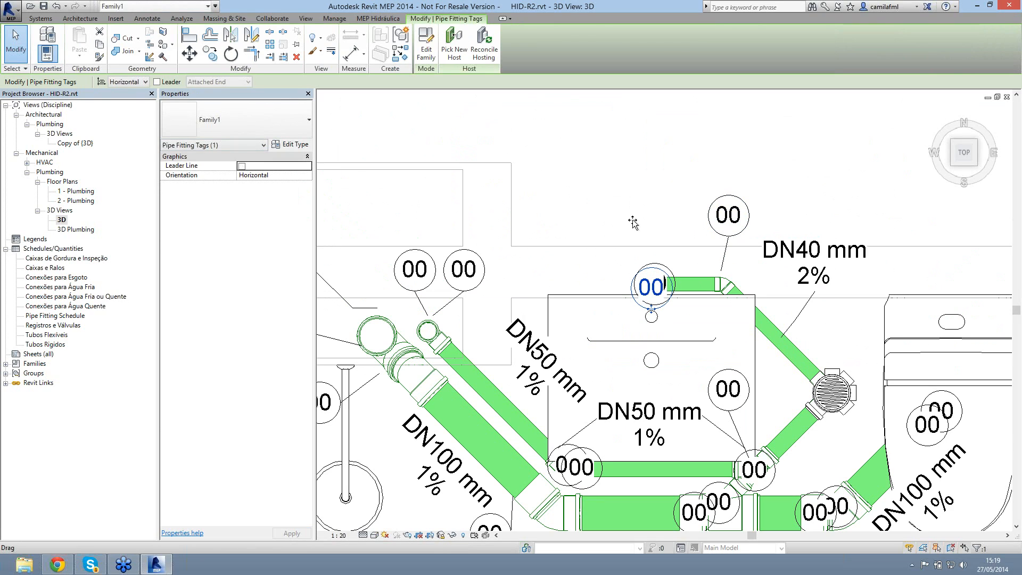
{"action": "left_click_drag", "start_coordinate": [633, 222], "coordinate": [637, 218]}
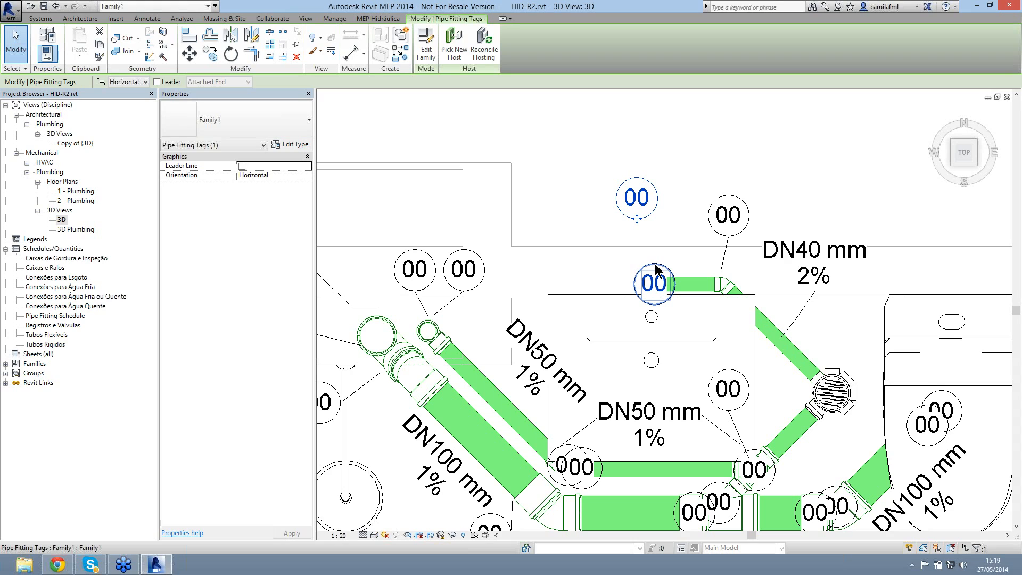
{"action": "left_click", "coordinate": [656, 310]}
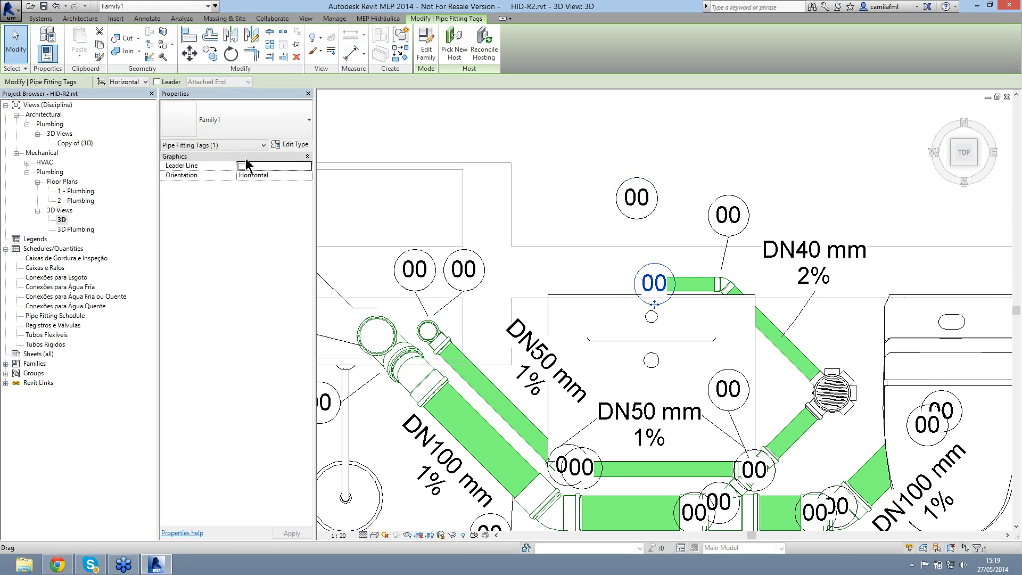
{"action": "left_click_drag", "start_coordinate": [656, 310], "coordinate": [588, 226]}
{"action": "left_click", "coordinate": [242, 166]}
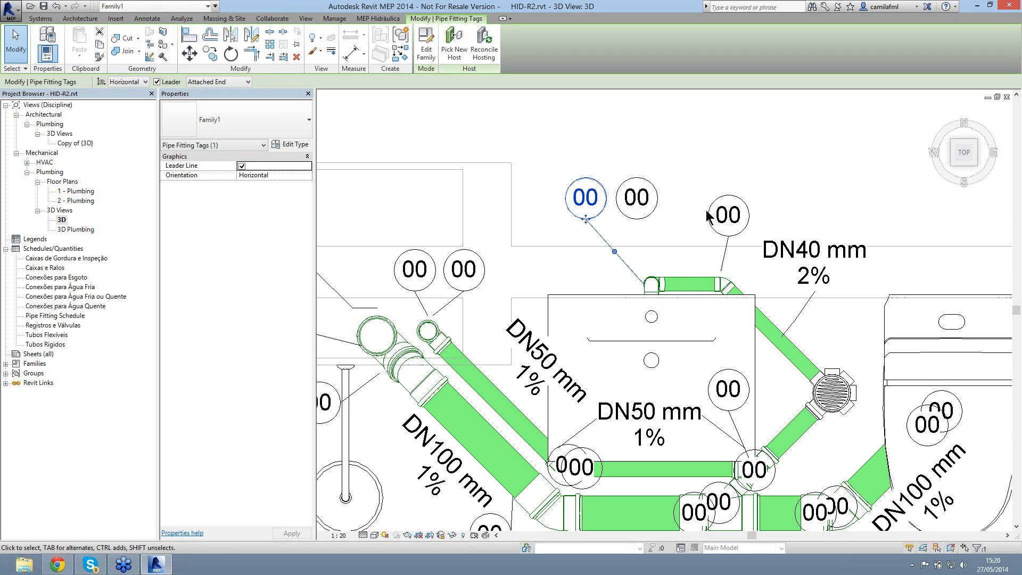
{"action": "left_click", "coordinate": [241, 167]}
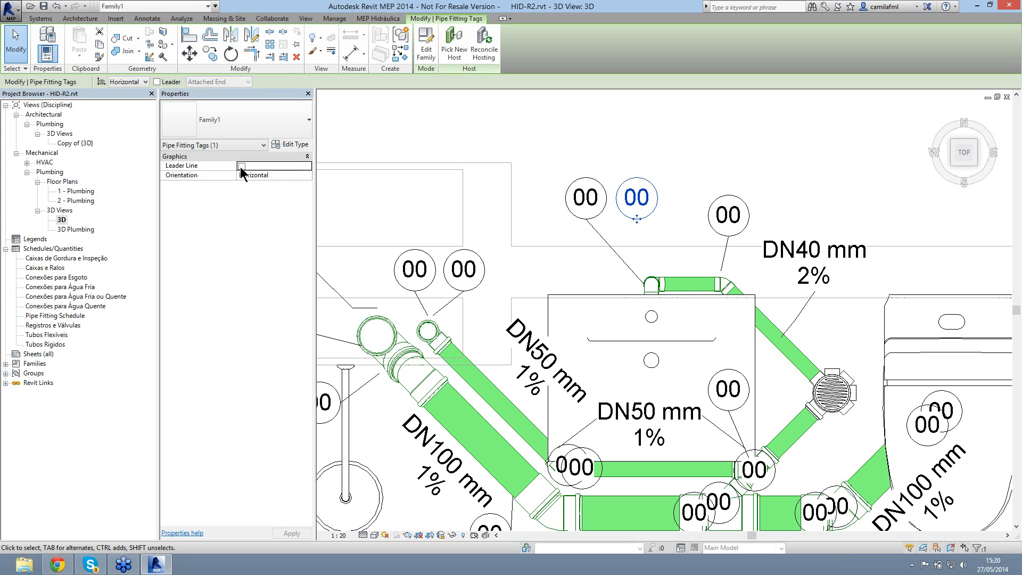
{"action": "left_click", "coordinate": [689, 271]}
Step: In the Conexões para Esgoto schedule, number the Tigre: Marcador values sequentially from 01 in the first row to 12 in the last
{"action": "scroll", "coordinate": [689, 270], "scroll_direction": "down", "scroll_amount": 2}
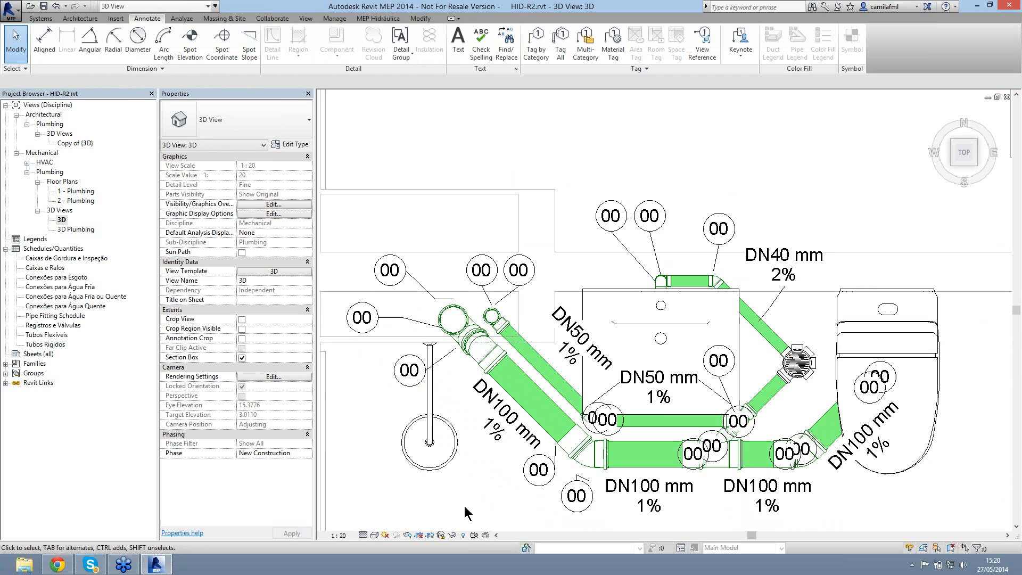
{"action": "middle_click_drag", "start_coordinate": [744, 349], "coordinate": [791, 248]}
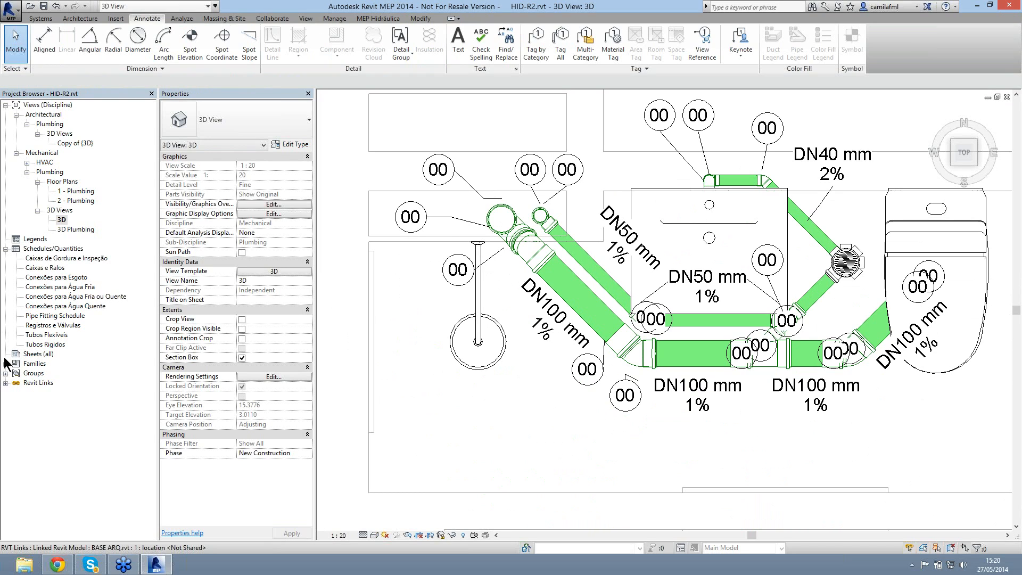
{"action": "left_click", "coordinate": [41, 278]}
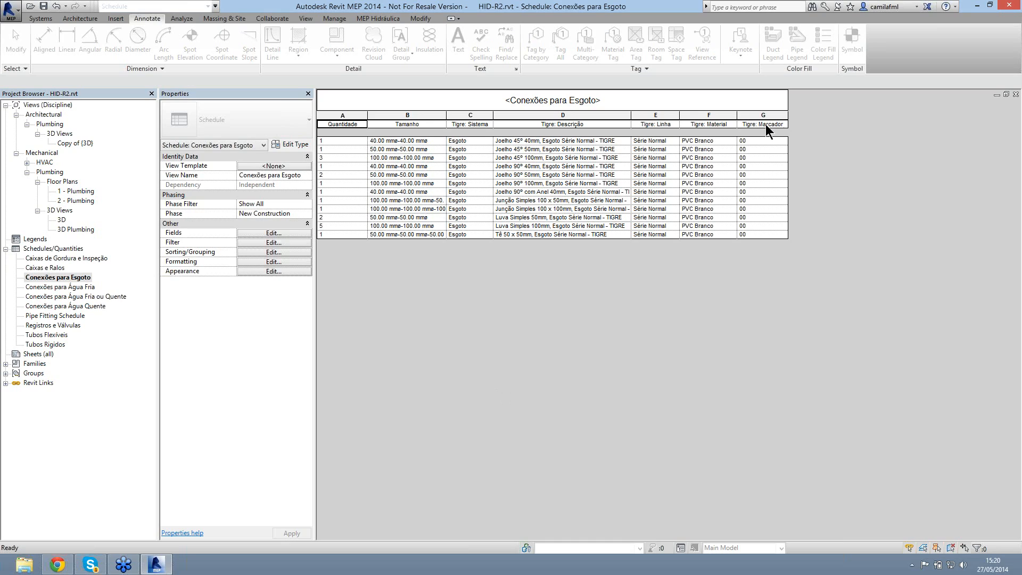
{"action": "left_click", "coordinate": [760, 141]}
{"action": "left_click", "coordinate": [761, 149]}
{"action": "key", "text": "BackSpace"}
{"action": "type", "text": "2"}
{"action": "key", "text": "Return"}
{"action": "key", "text": "Return"}
{"action": "key", "text": "BackSpace"}
{"action": "type", "text": "4"}
{"action": "key", "text": "Return"}
{"action": "key", "text": "BackSpace"}
{"action": "type", "text": "6"}
{"action": "key", "text": "Return"}
{"action": "key", "text": "BackSpace"}
{"action": "type", "text": "7"}
{"action": "key", "text": "Return"}
{"action": "key", "text": "BackSpace"}
{"action": "type", "text": "8"}
{"action": "key", "text": "Return"}
{"action": "key", "text": "BackSpace"}
{"action": "type", "text": "9"}
{"action": "key", "text": "Return"}
{"action": "key", "text": "Return"}
{"action": "key", "text": "Return"}
{"action": "type", "text": "12"}
{"action": "key", "text": "Return"}
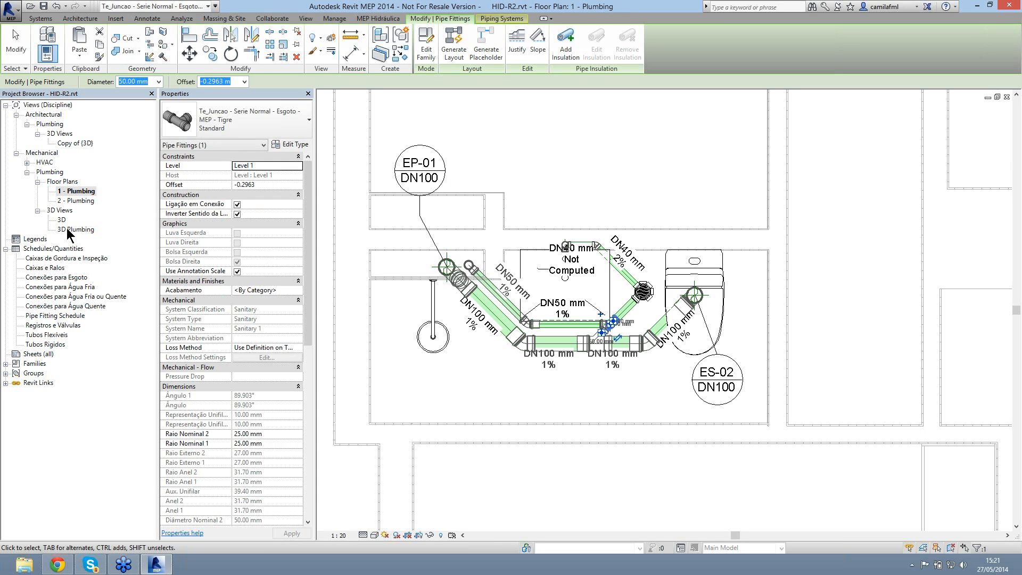
Step: Return to the locked 3D view and check the marker numbers in the fitting tags
{"action": "left_click", "coordinate": [67, 229]}
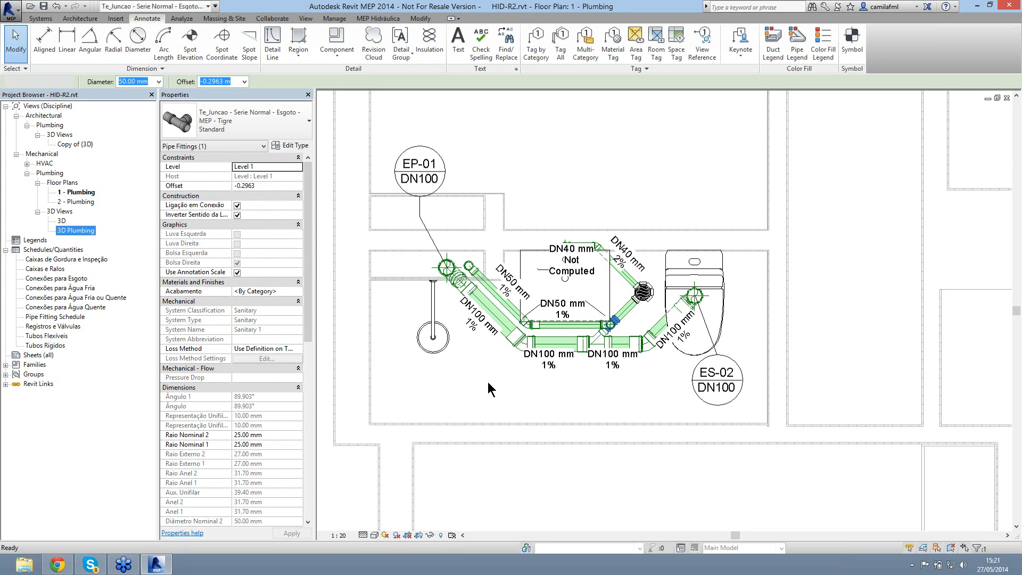
{"action": "key", "text": "ctrl+Tab"}
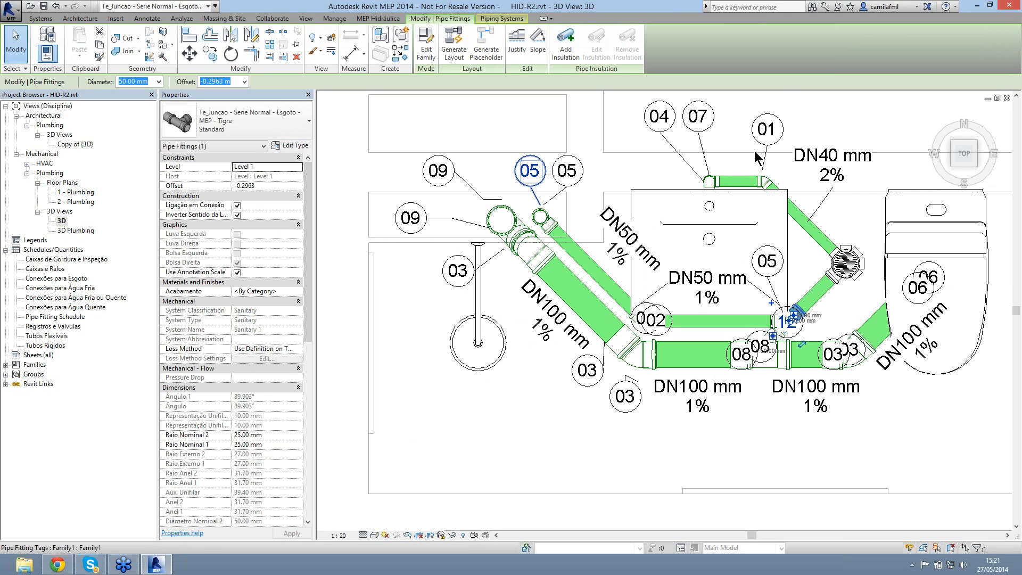
{"action": "middle_click_drag", "start_coordinate": [700, 207], "coordinate": [621, 216]}
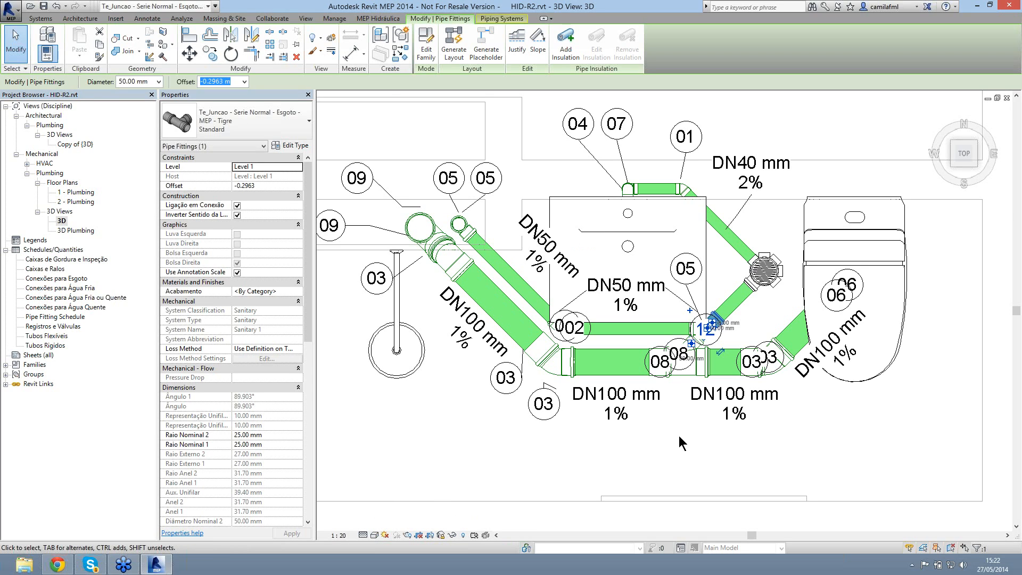
Step: Open the M_Pipe Size Tag family for editing from a DN100 pipe tag and bring up the parameter settings of its label
{"action": "scroll", "coordinate": [588, 433], "scroll_direction": "down", "scroll_amount": 2}
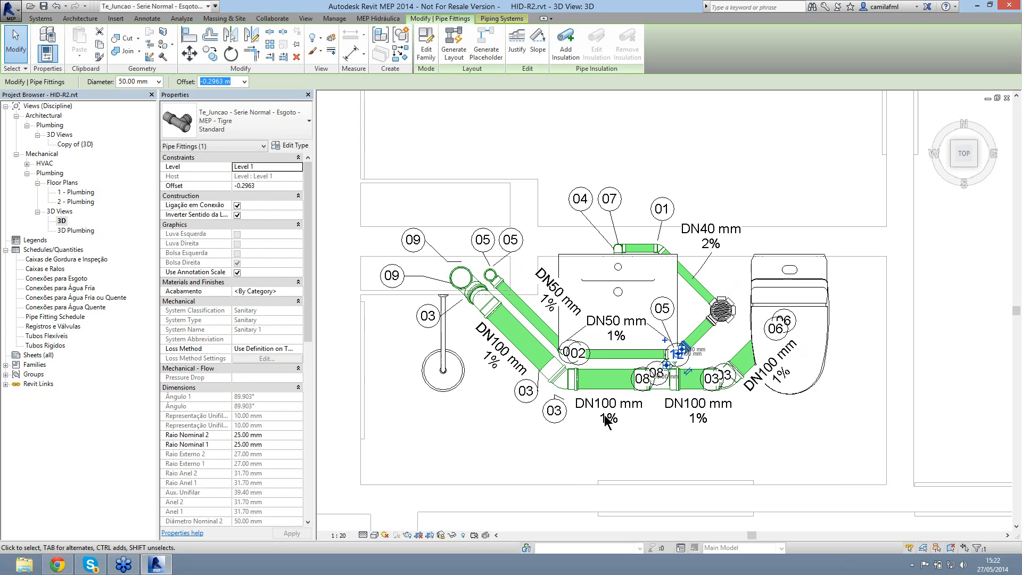
{"action": "left_click", "coordinate": [605, 414]}
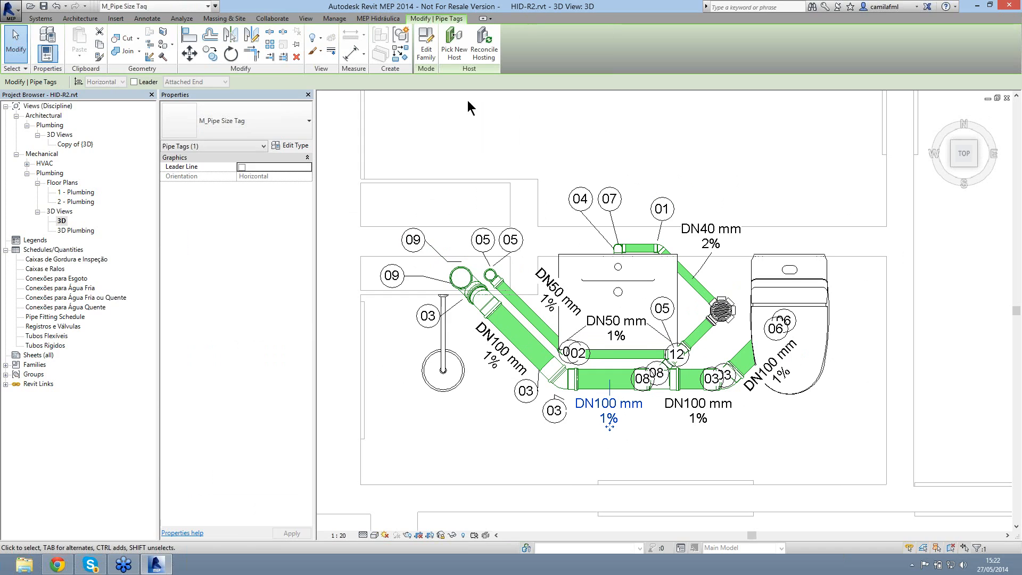
{"action": "left_click", "coordinate": [425, 52]}
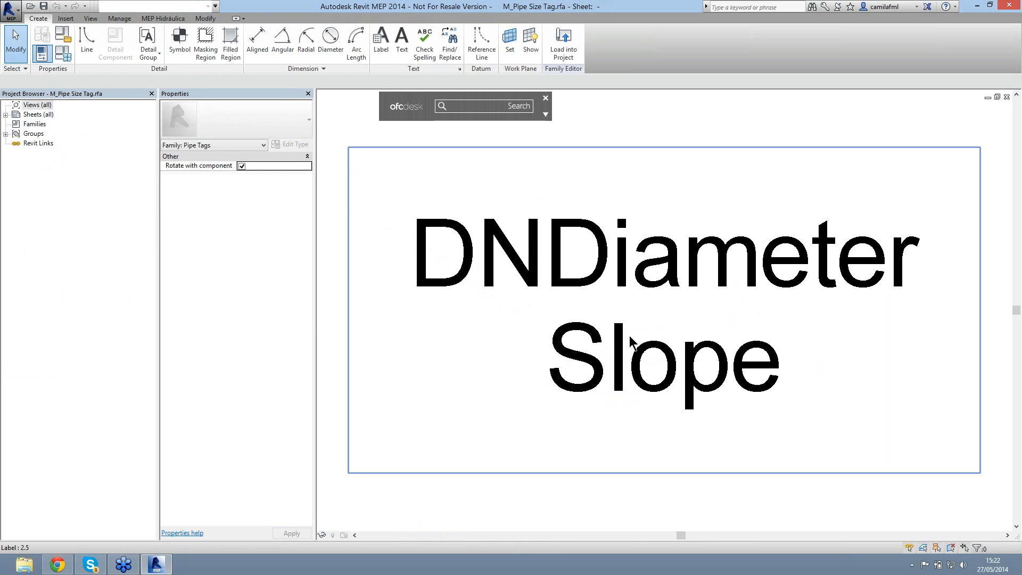
{"action": "scroll", "coordinate": [630, 341], "scroll_direction": "down", "scroll_amount": 2}
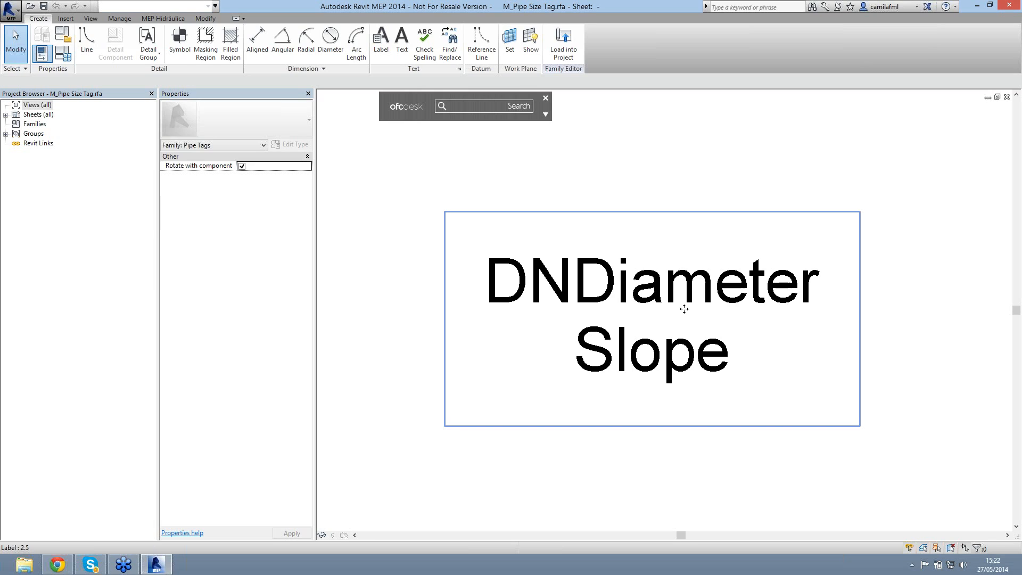
{"action": "left_click", "coordinate": [679, 292]}
{"action": "left_click", "coordinate": [250, 176]}
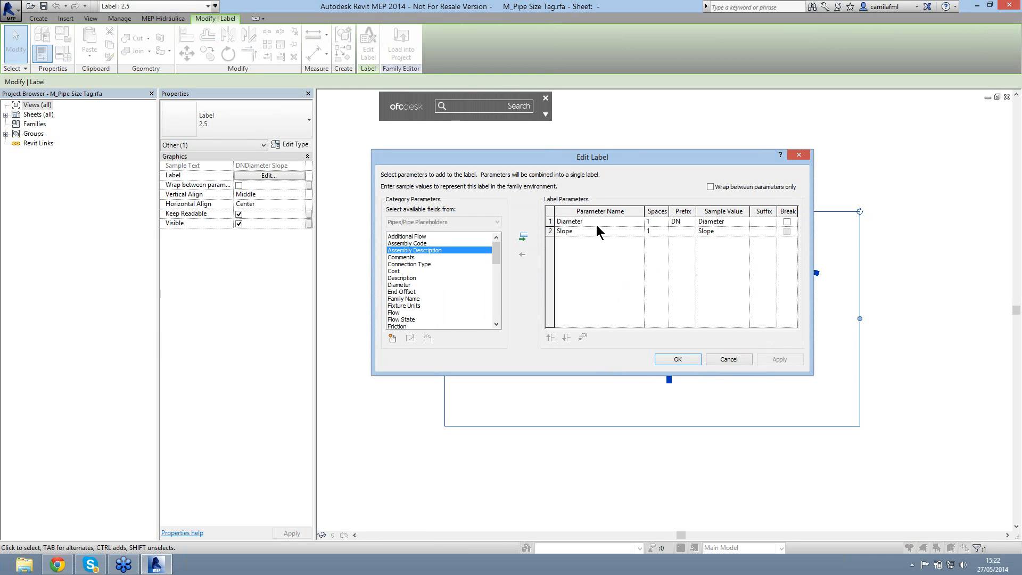
Step: Add the Description parameter to the tag label and load the family into the project, replacing the existing version and its parameter values
{"action": "mouse_move", "coordinate": [497, 252]}
{"action": "left_mouse_down"}
{"action": "mouse_move", "coordinate": [508, 319]}
{"action": "mouse_move", "coordinate": [498, 255]}
{"action": "left_mouse_up"}
{"action": "left_click", "coordinate": [407, 278]}
{"action": "left_click", "coordinate": [522, 239]}
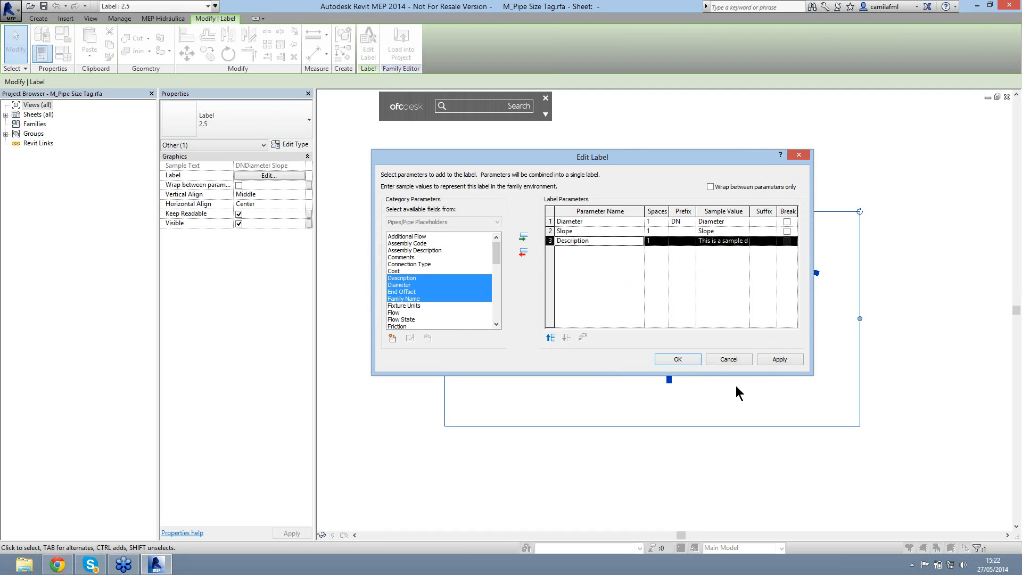
{"action": "left_click", "coordinate": [772, 360]}
{"action": "left_click", "coordinate": [678, 360]}
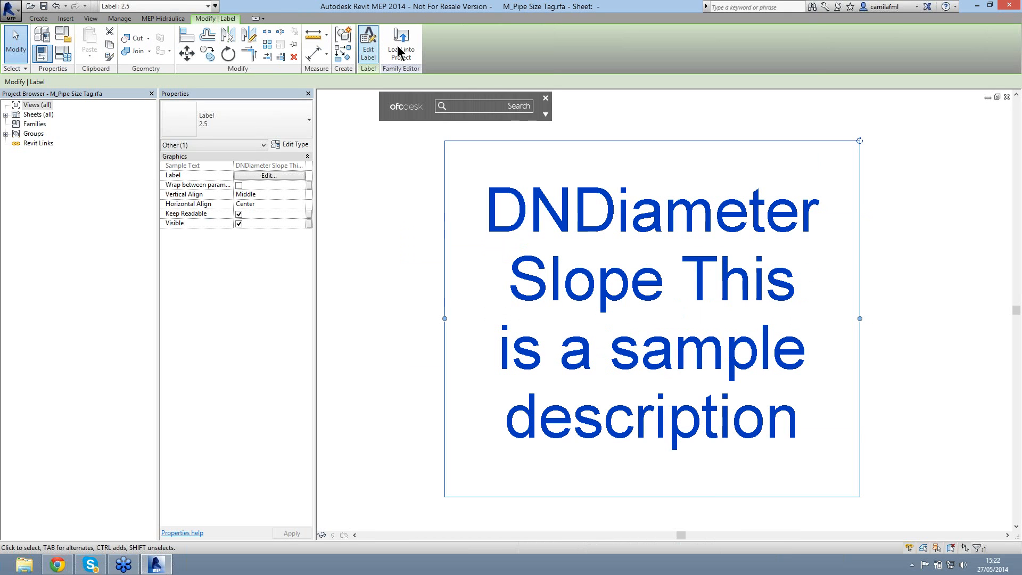
{"action": "left_click", "coordinate": [401, 51]}
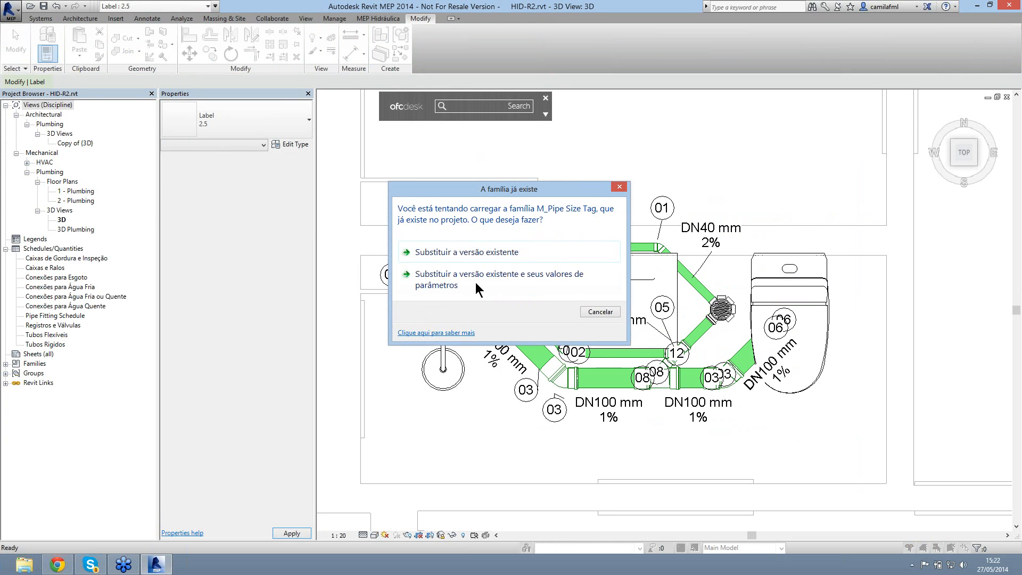
{"action": "left_click", "coordinate": [475, 282]}
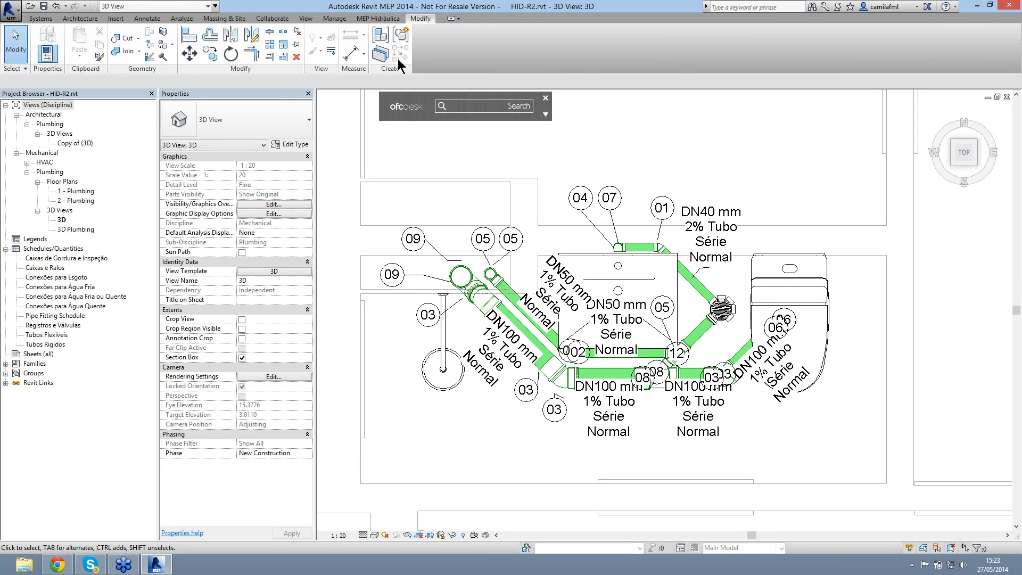
Step: Reopen the pipe size tag family from the horizontal DN50 pipe's tag and remove the Description parameter from its label
{"action": "left_click", "coordinate": [619, 320]}
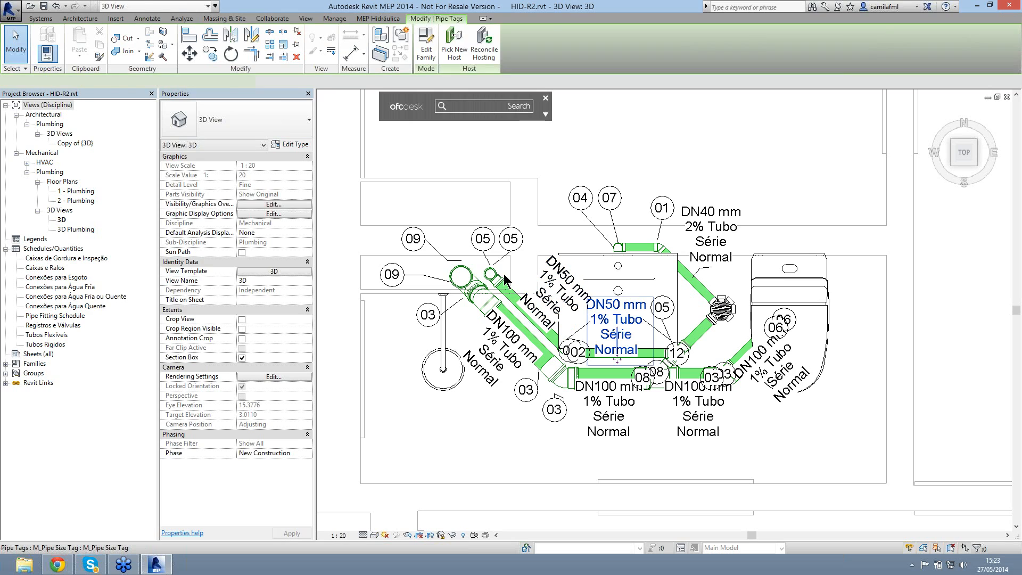
{"action": "left_click", "coordinate": [427, 52]}
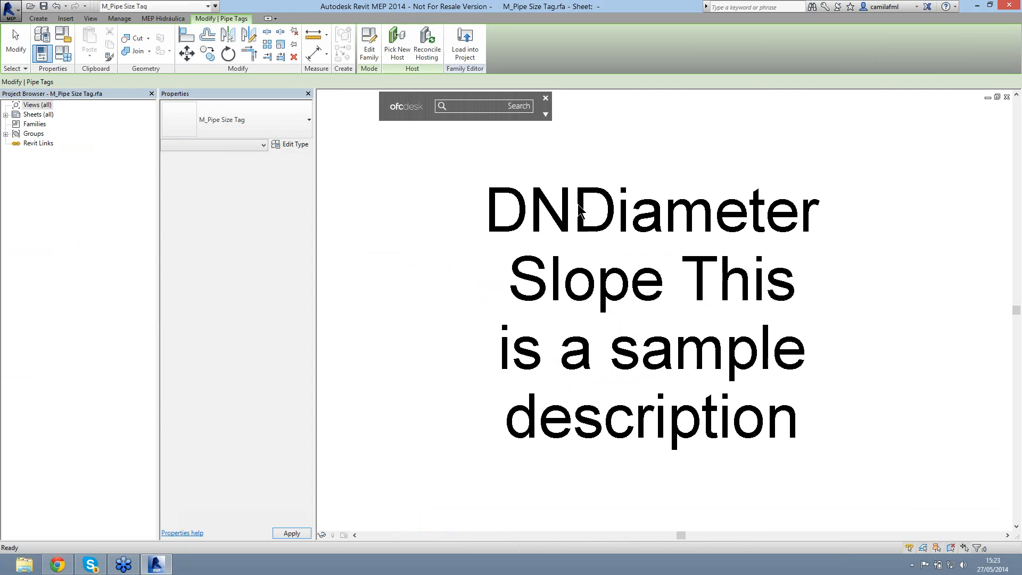
{"action": "left_click", "coordinate": [270, 175]}
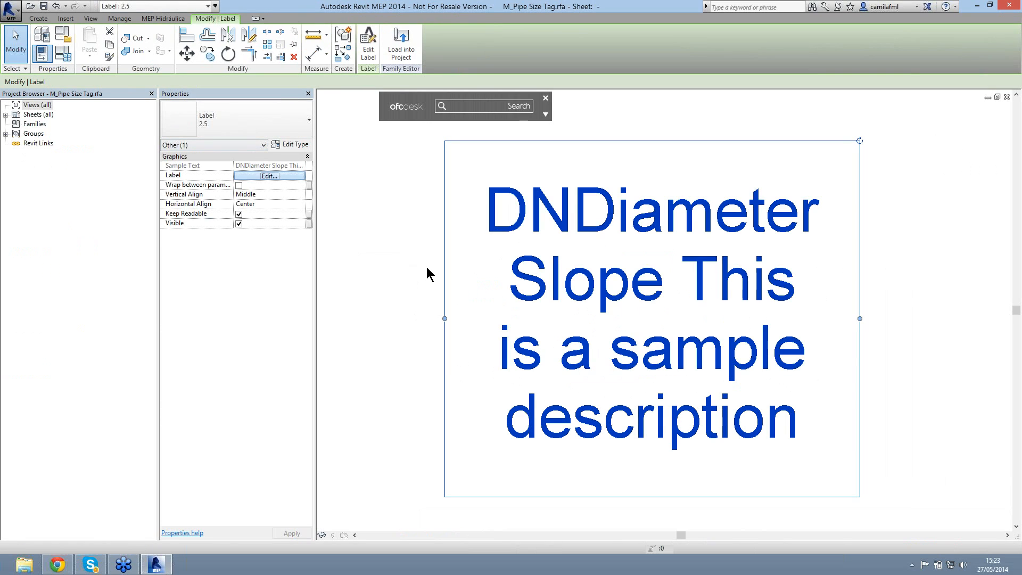
{"action": "left_click", "coordinate": [570, 242]}
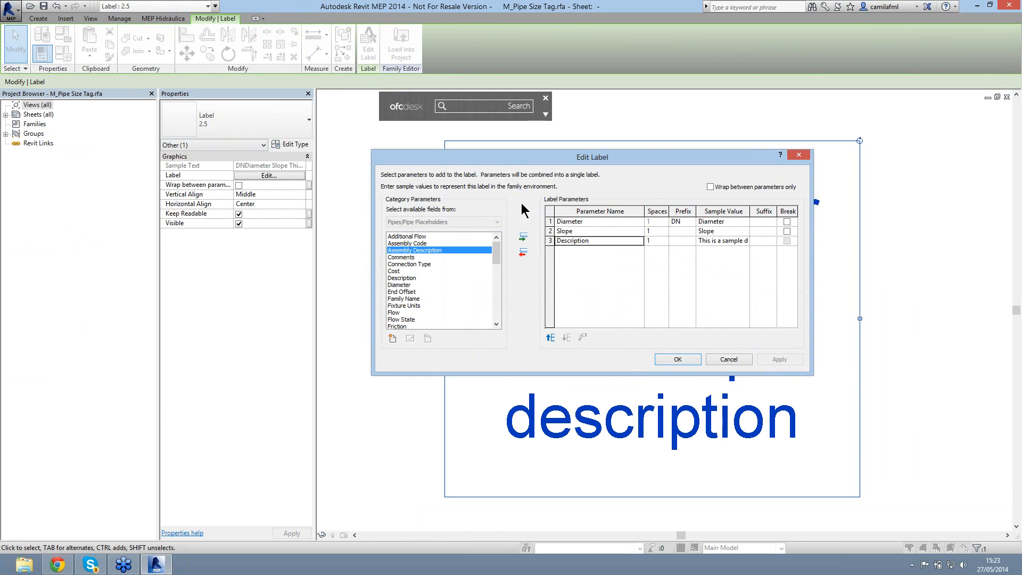
{"action": "left_click", "coordinate": [524, 254]}
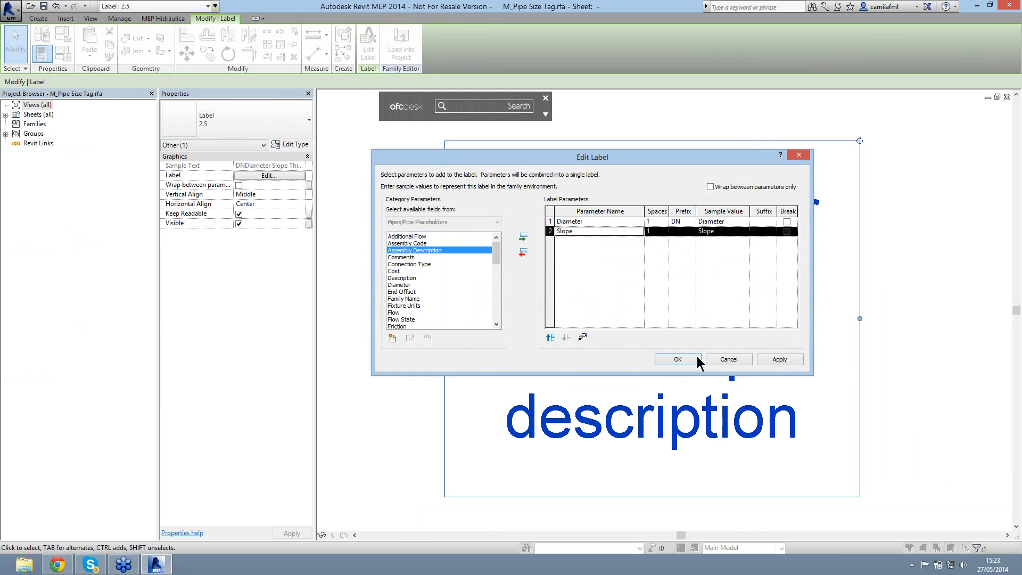
{"action": "left_click", "coordinate": [686, 230]}
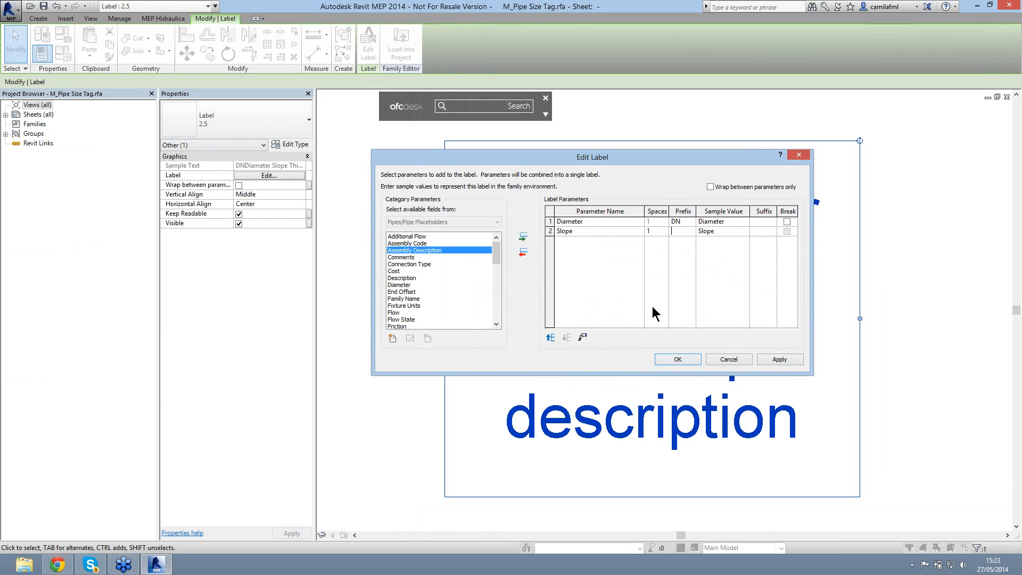
{"action": "left_click", "coordinate": [680, 222]}
{"action": "left_click", "coordinate": [778, 360]}
{"action": "left_click", "coordinate": [678, 360]}
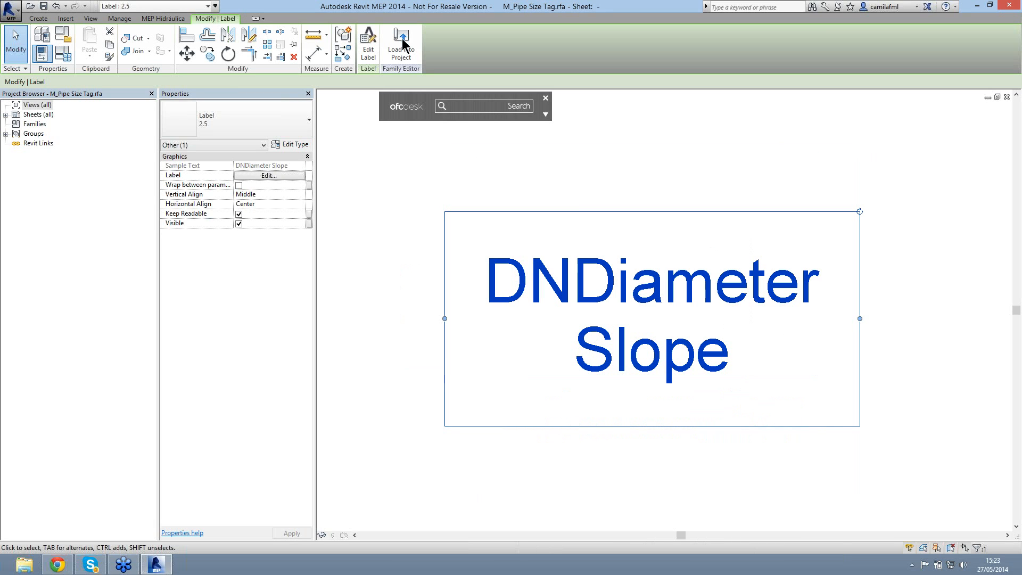
Step: Load the edited pipe size tag family into the project, replacing the existing version and its parameter values, and check the tags
{"action": "left_click", "coordinate": [403, 44]}
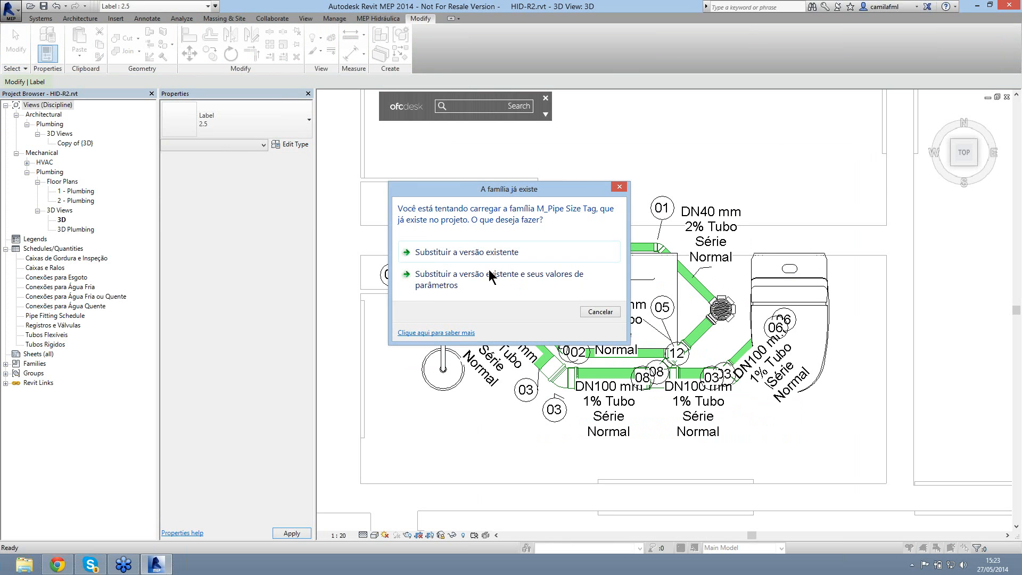
{"action": "left_click", "coordinate": [489, 272]}
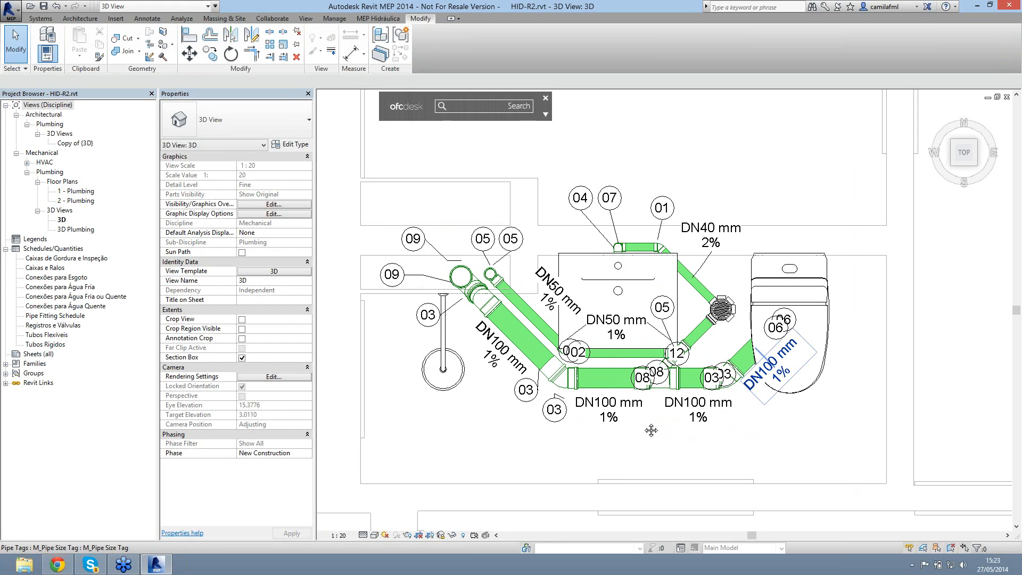
{"action": "scroll", "coordinate": [769, 389], "scroll_direction": "down", "scroll_amount": 3}
{"action": "middle_click_drag", "start_coordinate": [755, 573], "coordinate": [670, 455]}
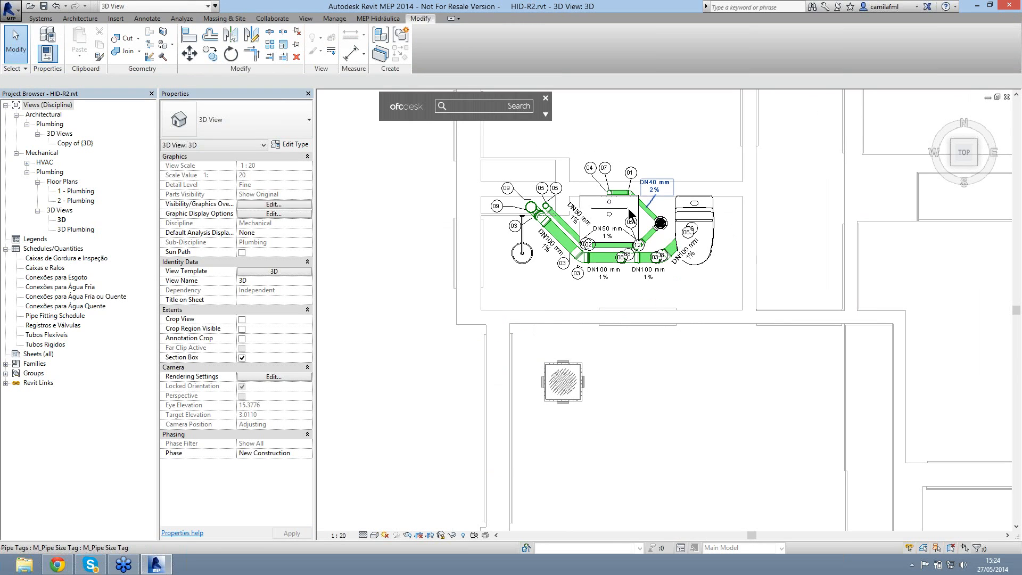
{"action": "scroll", "coordinate": [628, 208], "scroll_direction": "up", "scroll_amount": 2}
{"action": "scroll", "coordinate": [537, 327], "scroll_direction": "up", "scroll_amount": 1}
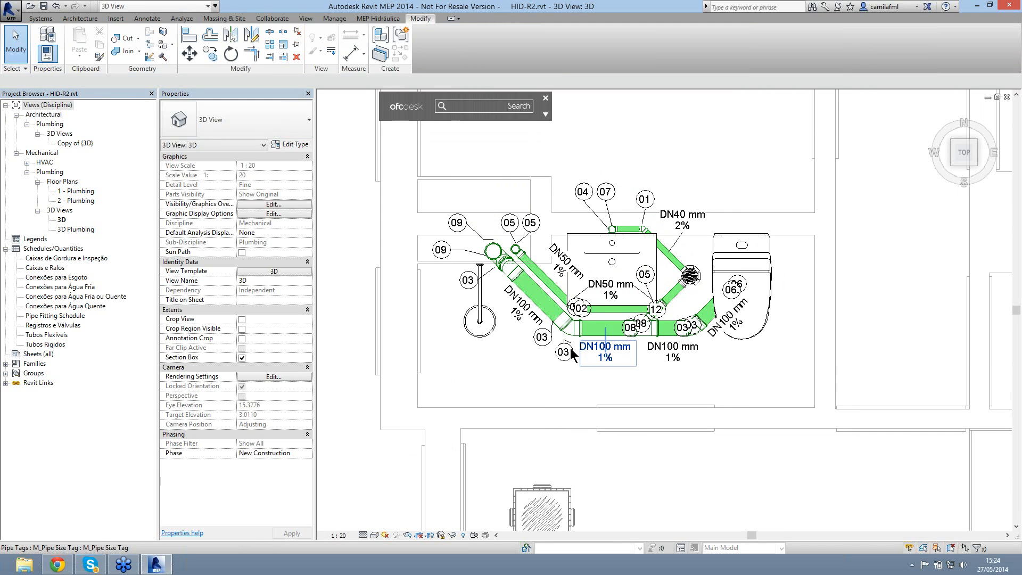
{"action": "scroll", "coordinate": [565, 347], "scroll_direction": "up", "scroll_amount": 1}
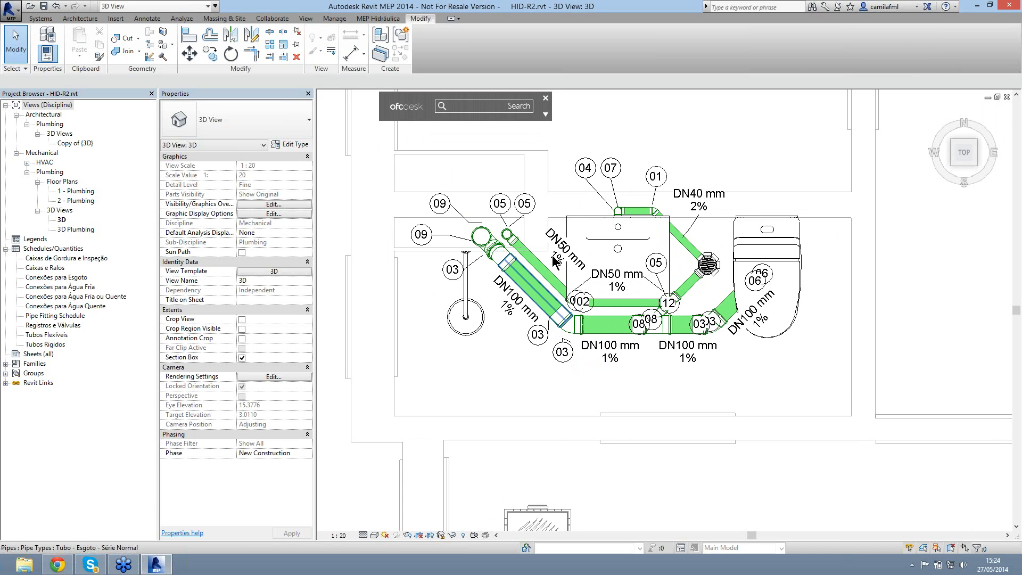
Step: Open the 1 - Plumbing floor plan and set its view scale to 1:50 to check the pipe tag sizes
{"action": "left_click", "coordinate": [341, 536]}
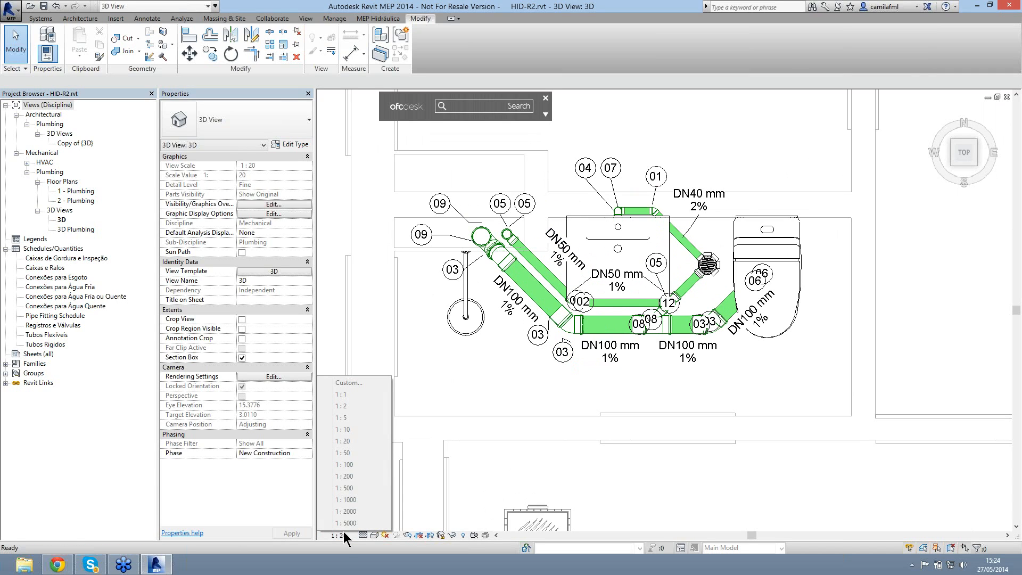
{"action": "left_click", "coordinate": [448, 378]}
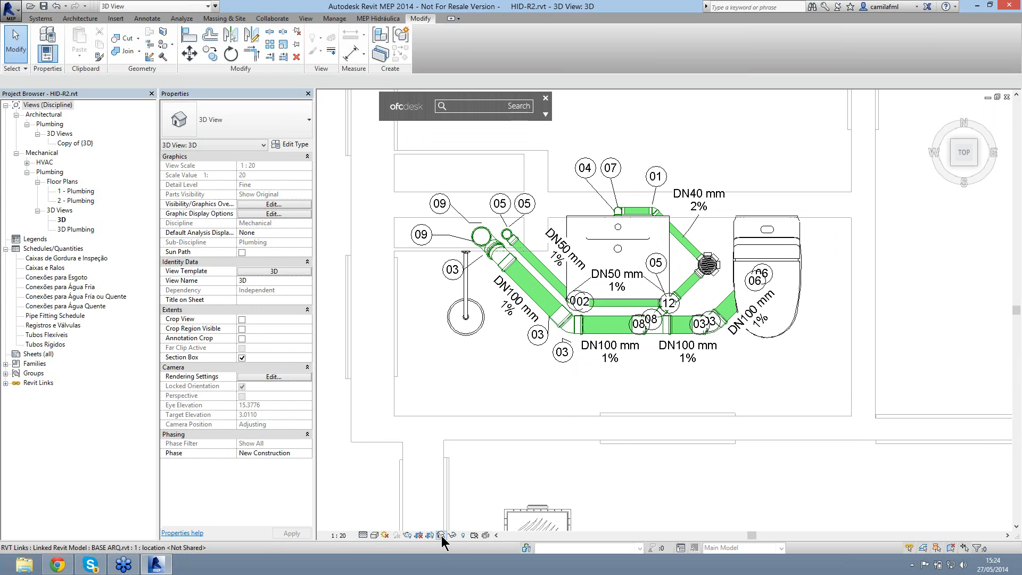
{"action": "left_click", "coordinate": [78, 191]}
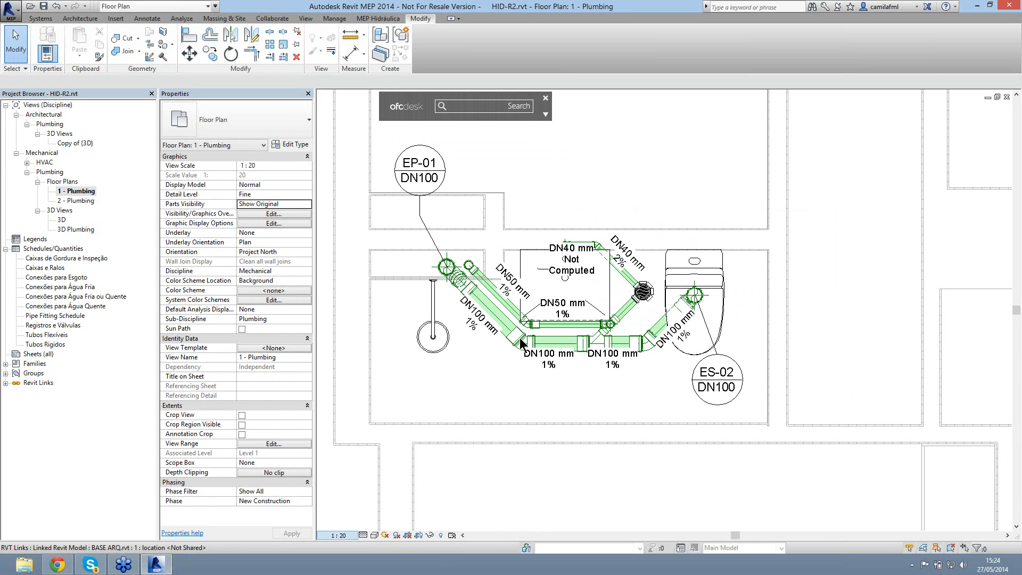
{"action": "scroll", "coordinate": [529, 277], "scroll_direction": "up", "scroll_amount": 2}
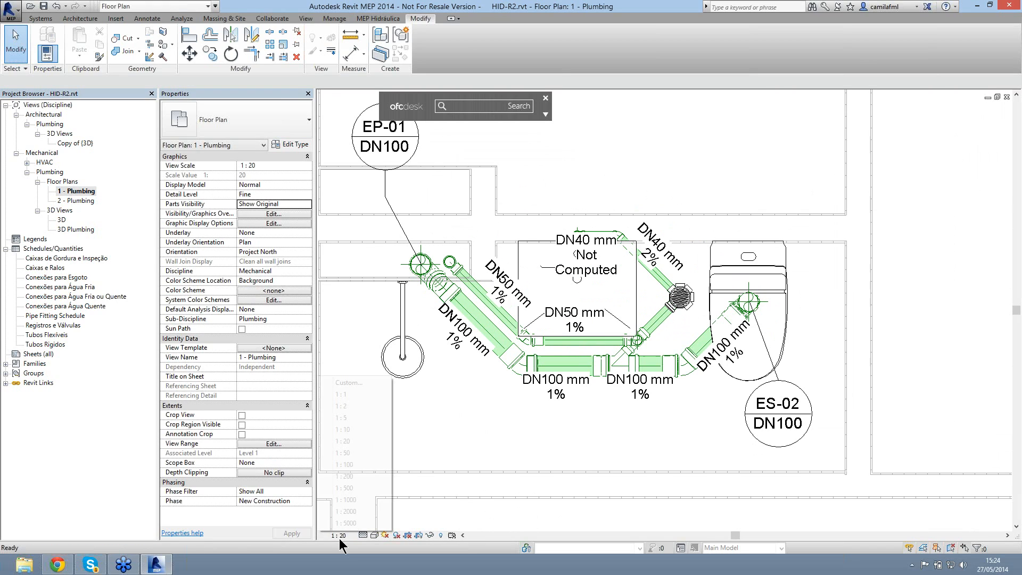
{"action": "left_click", "coordinate": [339, 535]}
{"action": "left_click", "coordinate": [362, 453]}
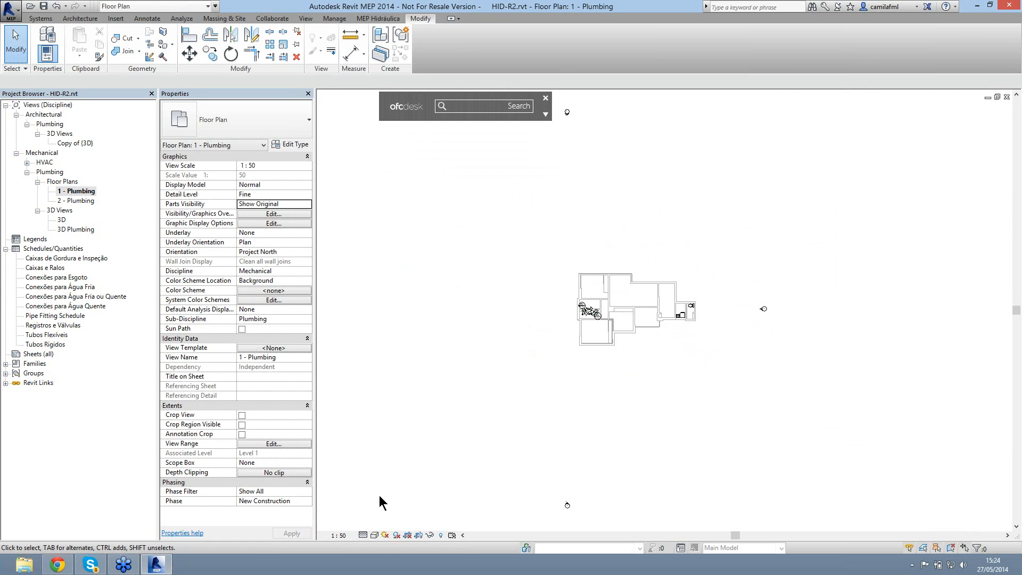
{"action": "scroll", "coordinate": [577, 318], "scroll_direction": "up", "scroll_amount": 5}
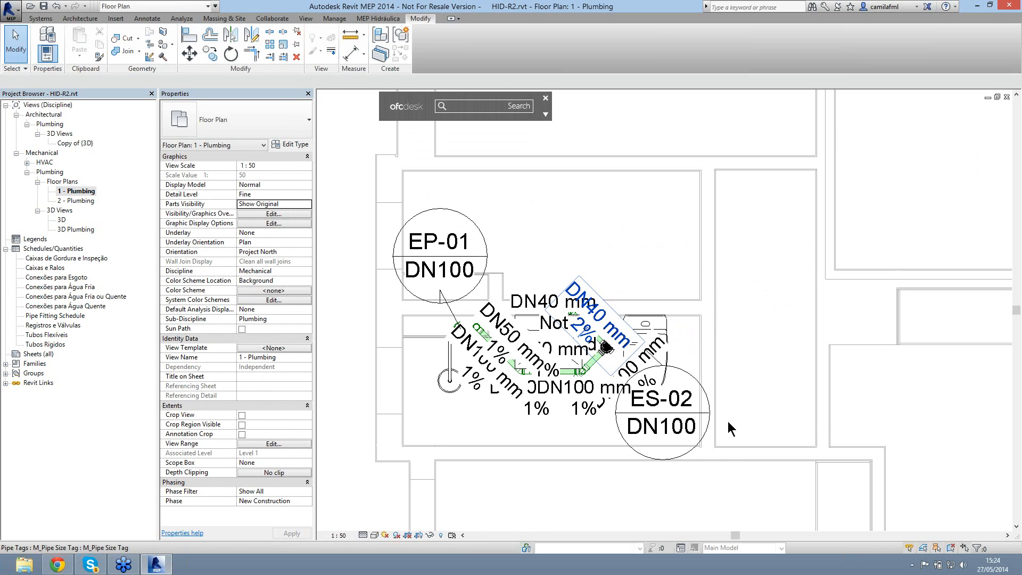
Step: Return the floor plan's view scale to 1:20 and look at the bathroom pipe tags
{"action": "left_click", "coordinate": [346, 534]}
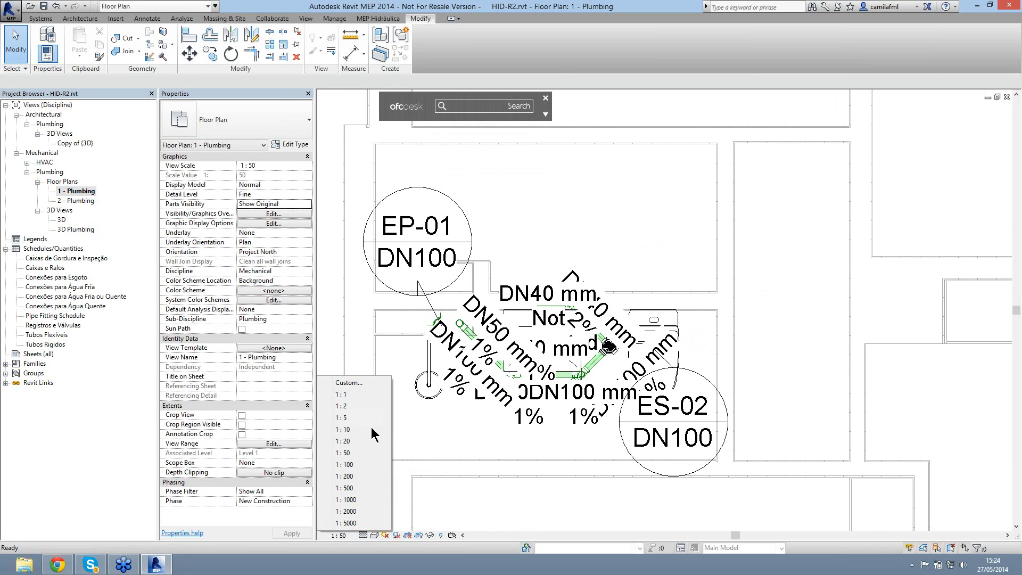
{"action": "left_click", "coordinate": [346, 441]}
{"action": "scroll", "coordinate": [579, 319], "scroll_direction": "down", "scroll_amount": 5}
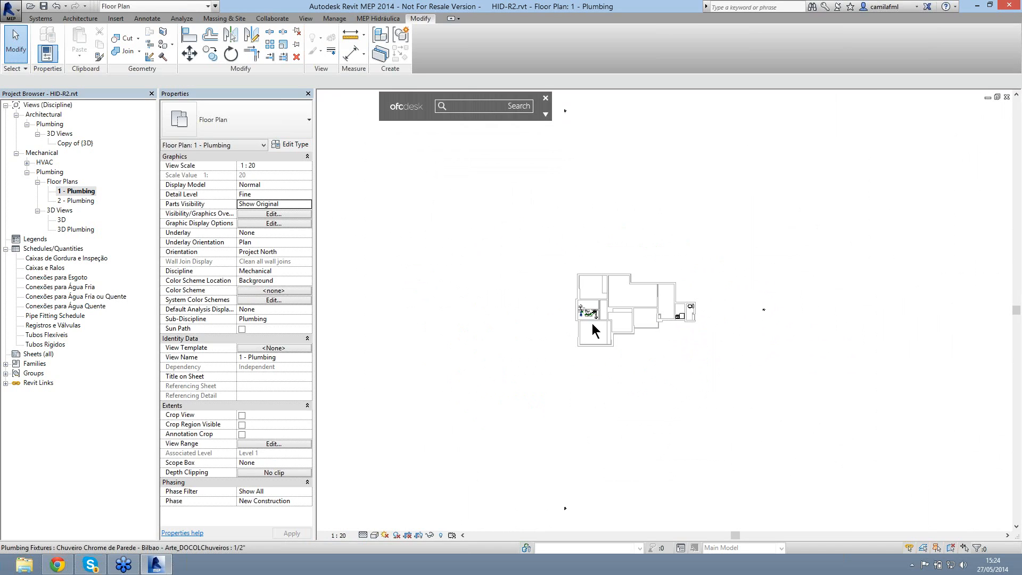
{"action": "scroll", "coordinate": [595, 331], "scroll_direction": "up", "scroll_amount": 5}
{"action": "scroll", "coordinate": [669, 431], "scroll_direction": "up", "scroll_amount": 2}
Step: Open the M_Pipe Size Tag family from a DN100 pipe tag and review its label parameters and type properties
{"action": "left_click", "coordinate": [669, 430]}
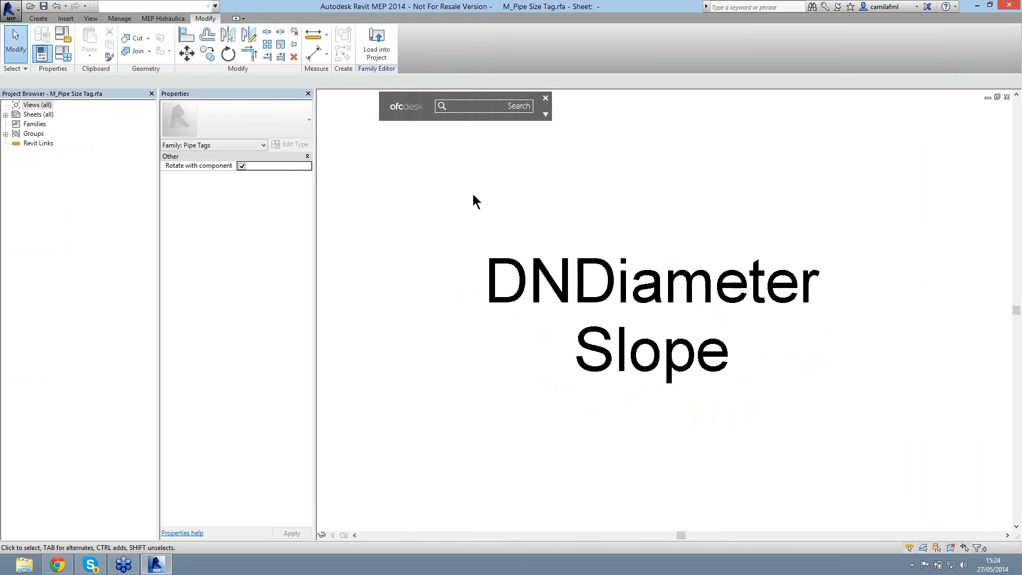
{"action": "left_click", "coordinate": [538, 266]}
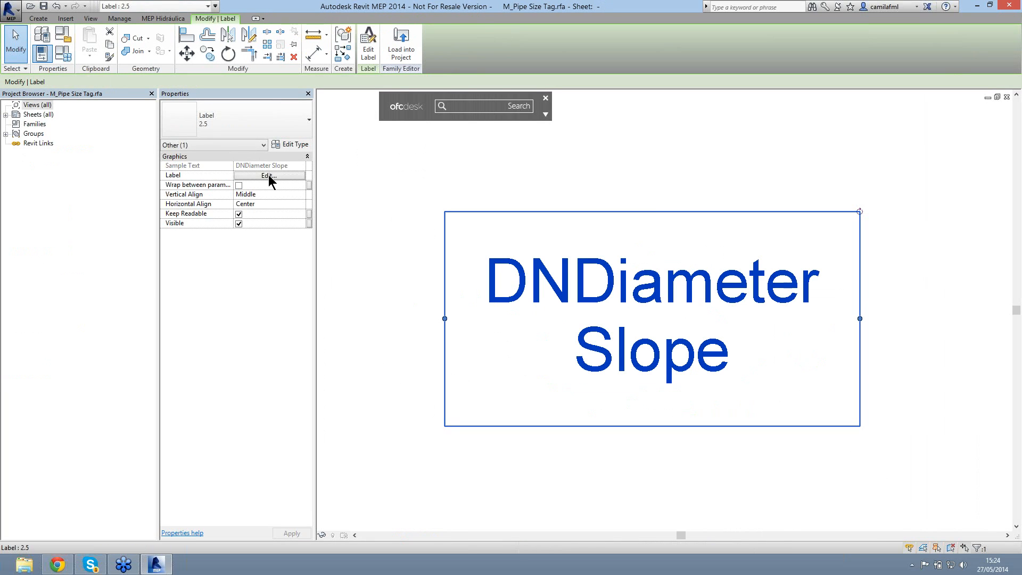
{"action": "left_click", "coordinate": [269, 176]}
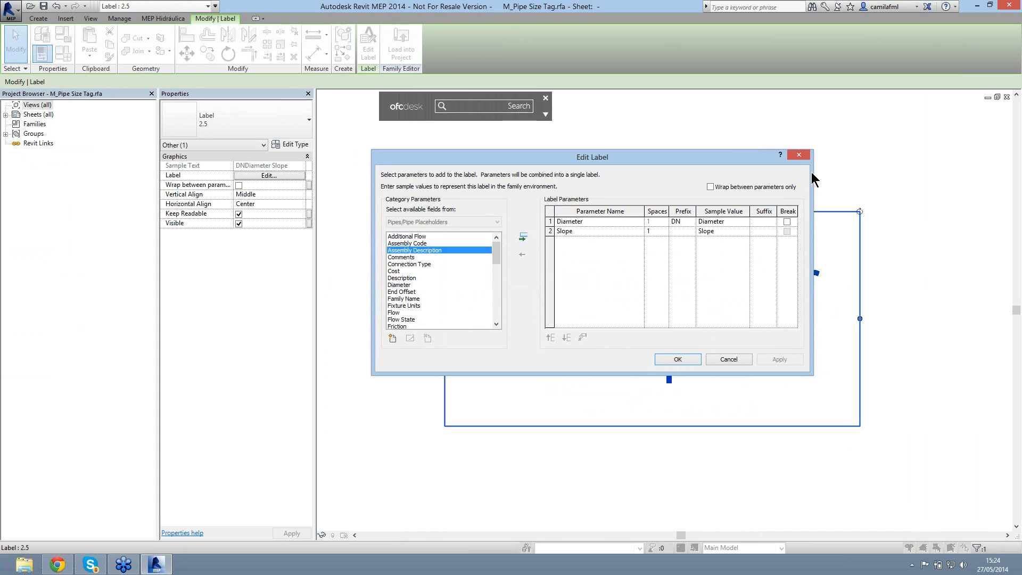
{"action": "left_click", "coordinate": [799, 155]}
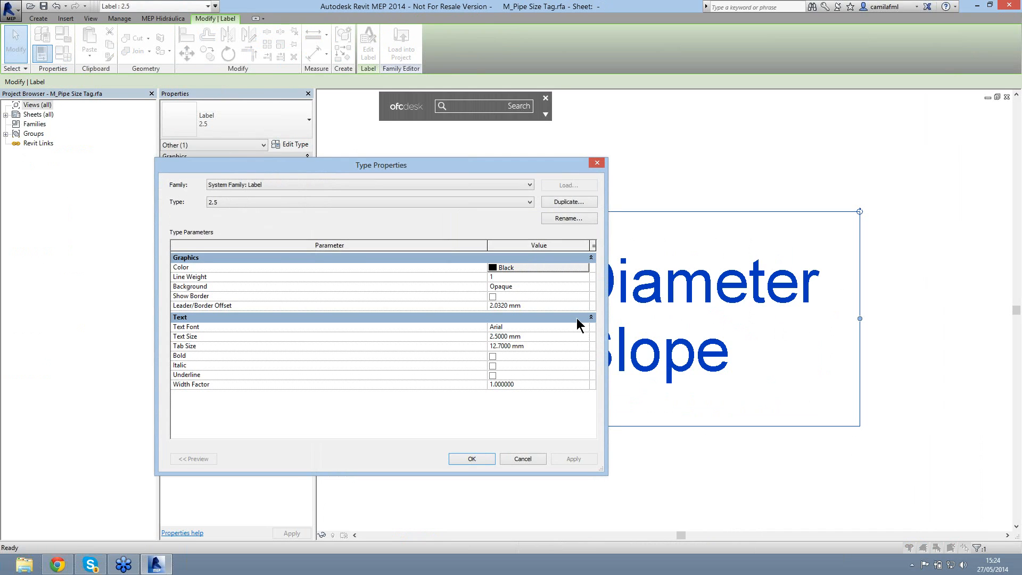
{"action": "left_click", "coordinate": [596, 165]}
Step: Duplicate the 2.5 label type in the tag family and name the new type 1
{"action": "left_click", "coordinate": [286, 145]}
{"action": "left_click", "coordinate": [573, 201]}
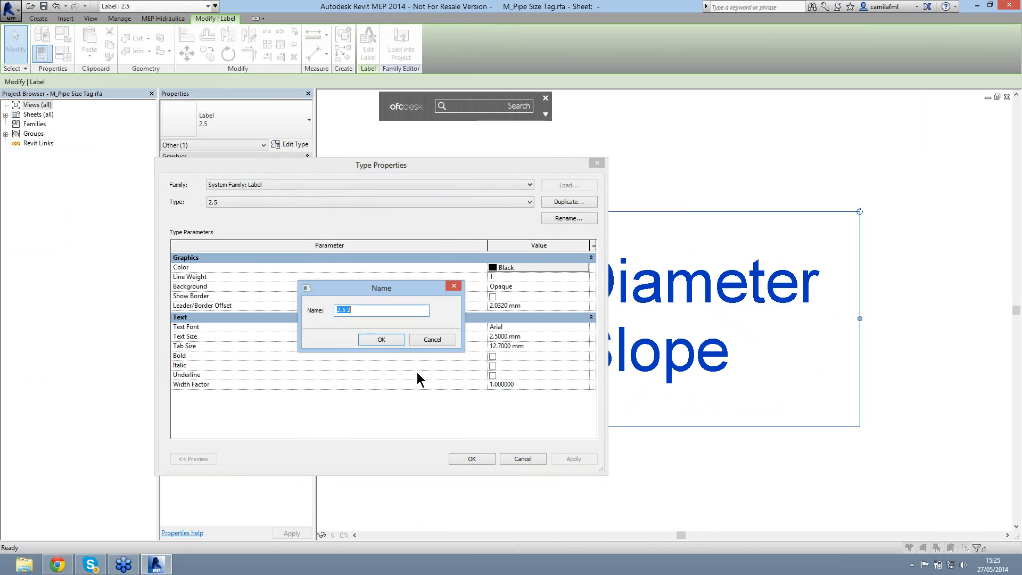
{"action": "key", "text": "End"}
{"action": "key", "text": "BackSpace"}
{"action": "key", "text": "BackSpace"}
{"action": "key", "text": "BackSpace"}
{"action": "key", "text": "BackSpace"}
{"action": "key", "text": "BackSpace"}
{"action": "type", "text": "1"}
{"action": "left_click", "coordinate": [391, 339]}
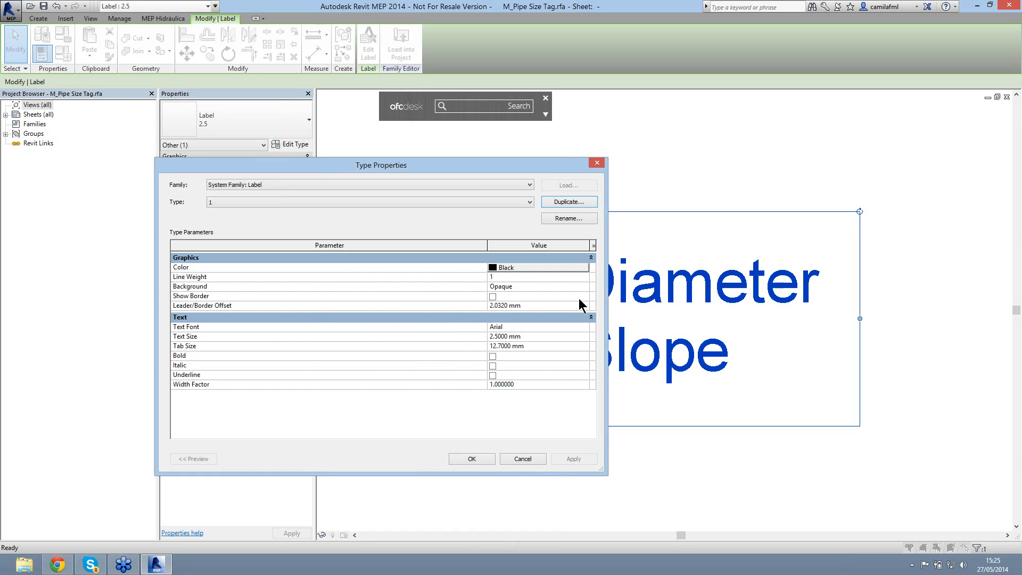
Step: Set the new label type's text size to 1 mm and load the family, replacing the existing version and its parameter values
{"action": "left_click", "coordinate": [524, 336]}
{"action": "left_click", "coordinate": [497, 336]}
{"action": "key", "text": "BackSpace"}
{"action": "key", "text": "BackSpace"}
{"action": "key", "text": "BackSpace"}
{"action": "key", "text": "BackSpace"}
{"action": "type", "text": "1."}
{"action": "left_click", "coordinate": [494, 347]}
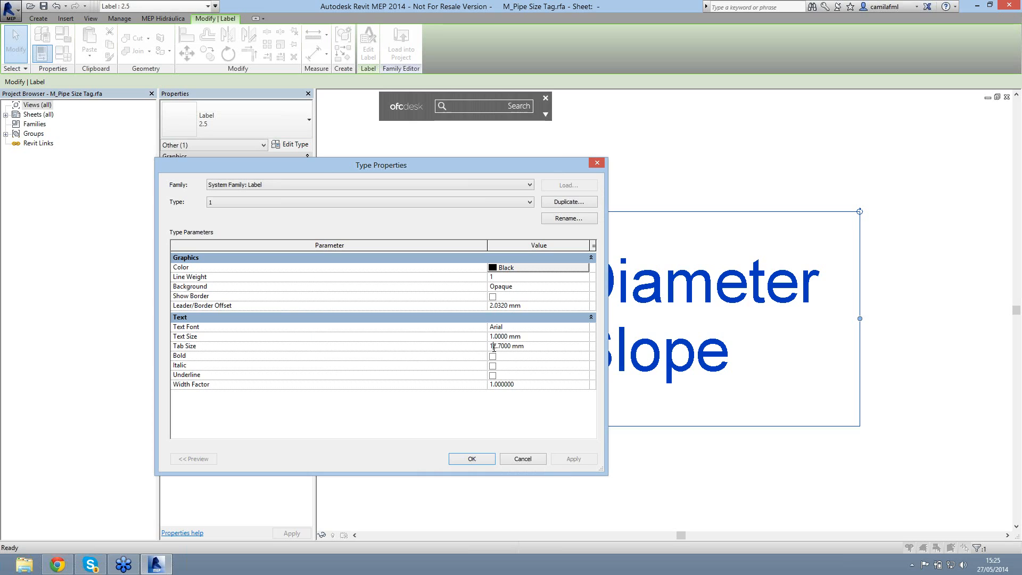
{"action": "left_click", "coordinate": [472, 459]}
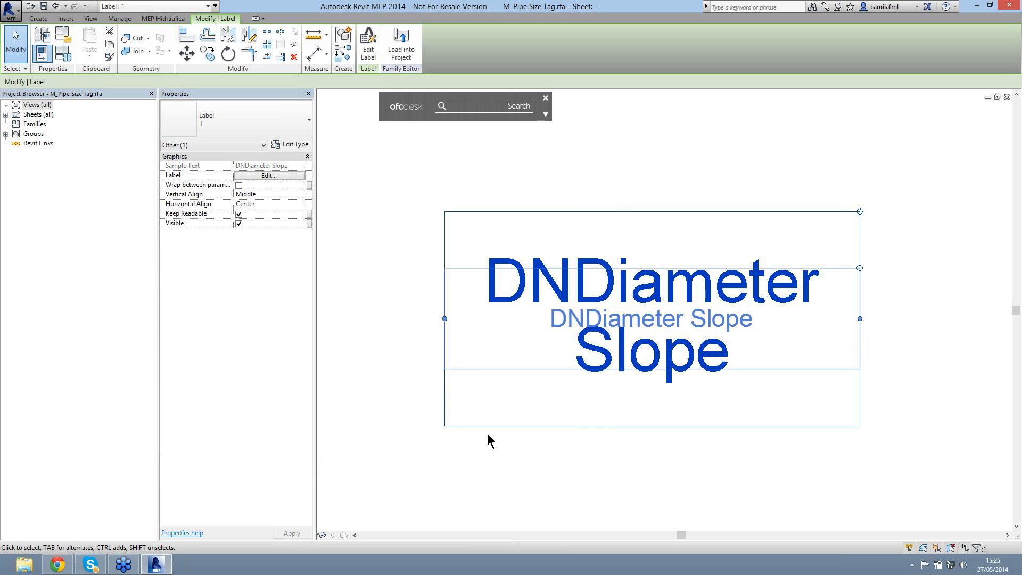
{"action": "left_click", "coordinate": [404, 38]}
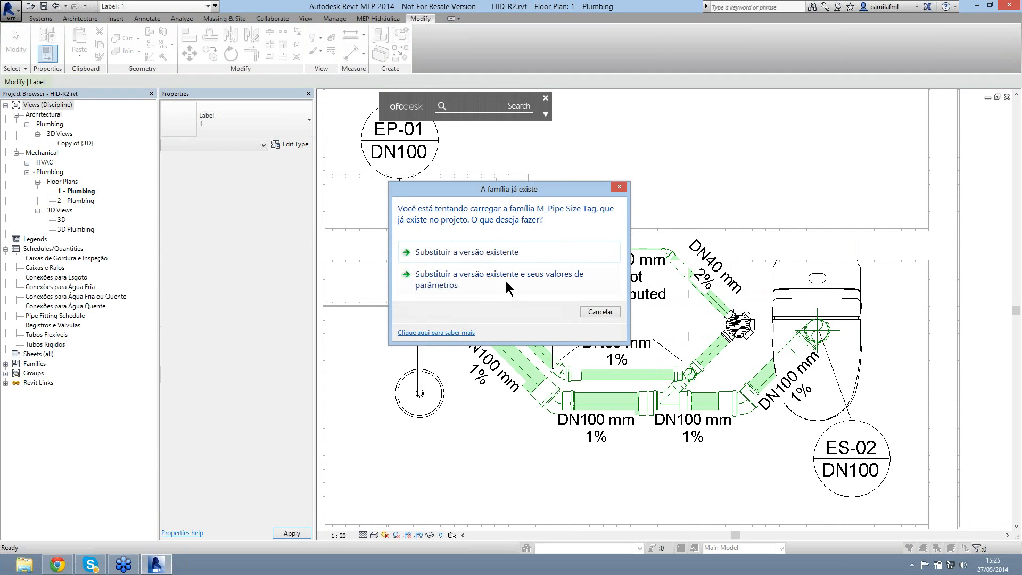
{"action": "left_click", "coordinate": [506, 282]}
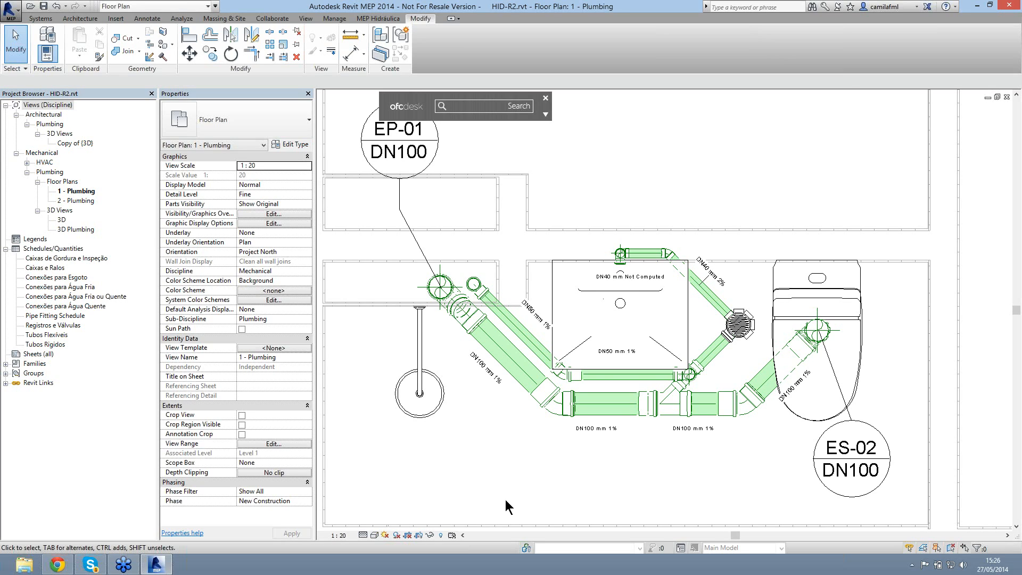
Step: Undo the tag family reload along with the last scale change, and set the floor plan's view scale to 1:20
{"action": "key", "text": "ctrl+z"}
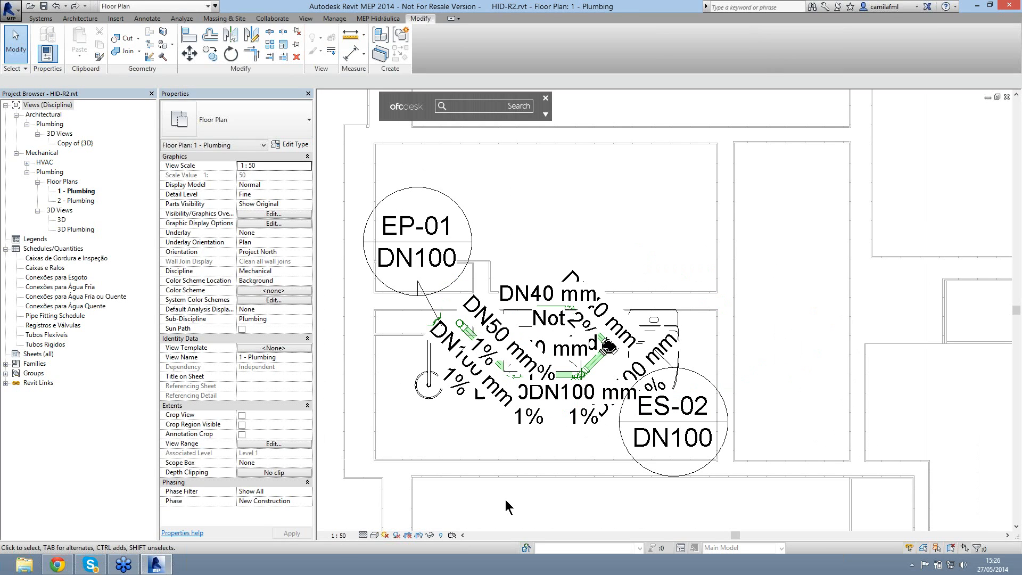
{"action": "left_click", "coordinate": [339, 535]}
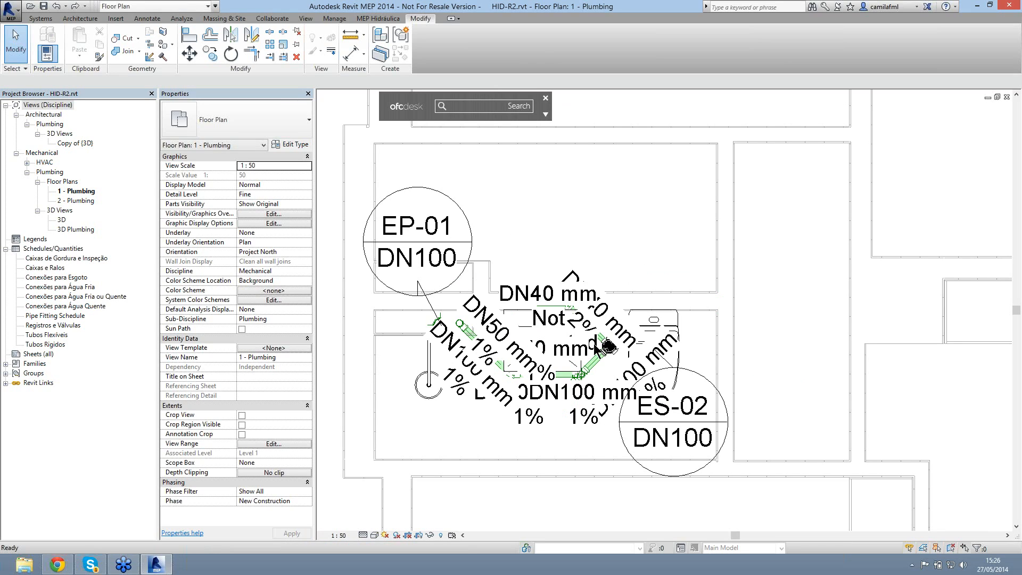
{"action": "middle_click", "coordinate": [592, 329]}
{"action": "middle_click", "coordinate": [593, 329]}
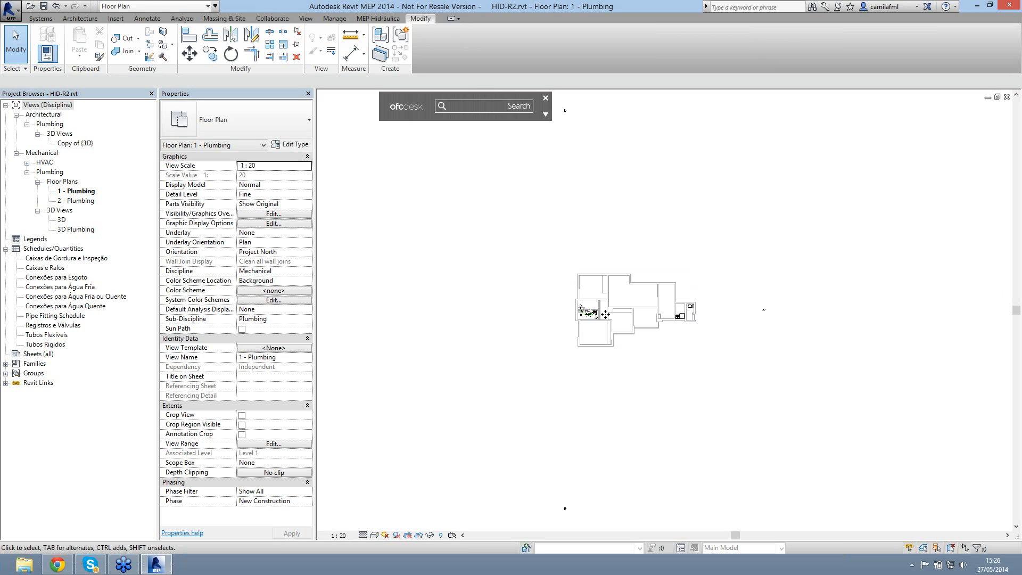
{"action": "scroll", "coordinate": [600, 309], "scroll_direction": "up", "scroll_amount": 2}
{"action": "left_click", "coordinate": [596, 329]}
{"action": "scroll", "coordinate": [597, 327], "scroll_direction": "up", "scroll_amount": 5}
{"action": "key", "text": "Escape"}
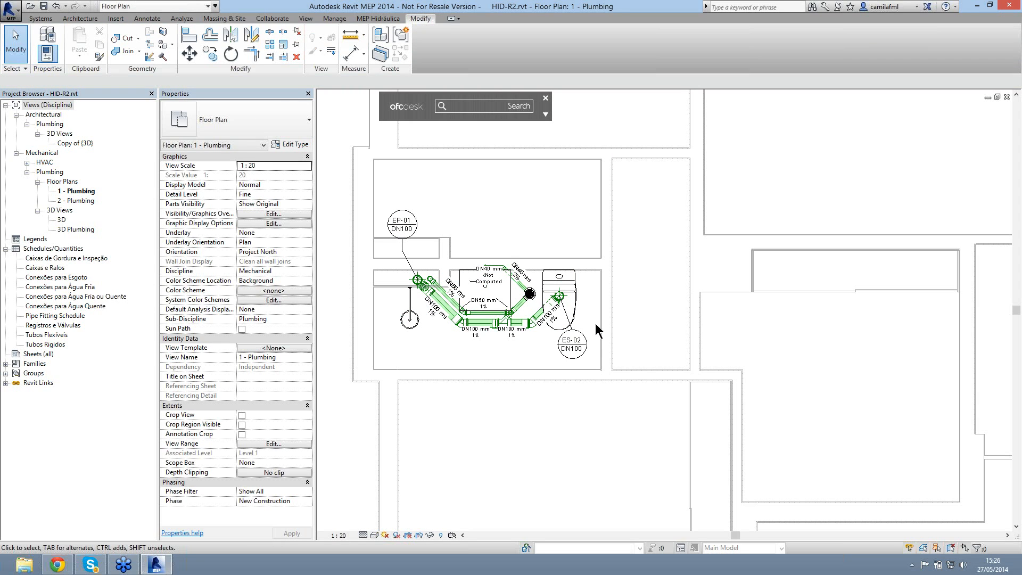
{"action": "scroll", "coordinate": [435, 347], "scroll_direction": "up", "scroll_amount": 2}
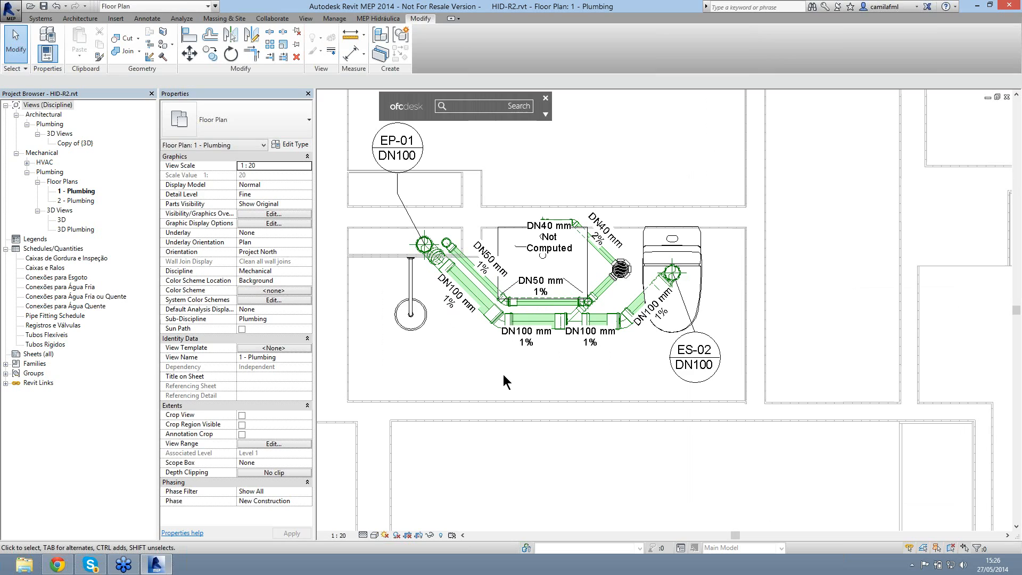
{"action": "middle_click_drag", "start_coordinate": [498, 417], "coordinate": [484, 452]}
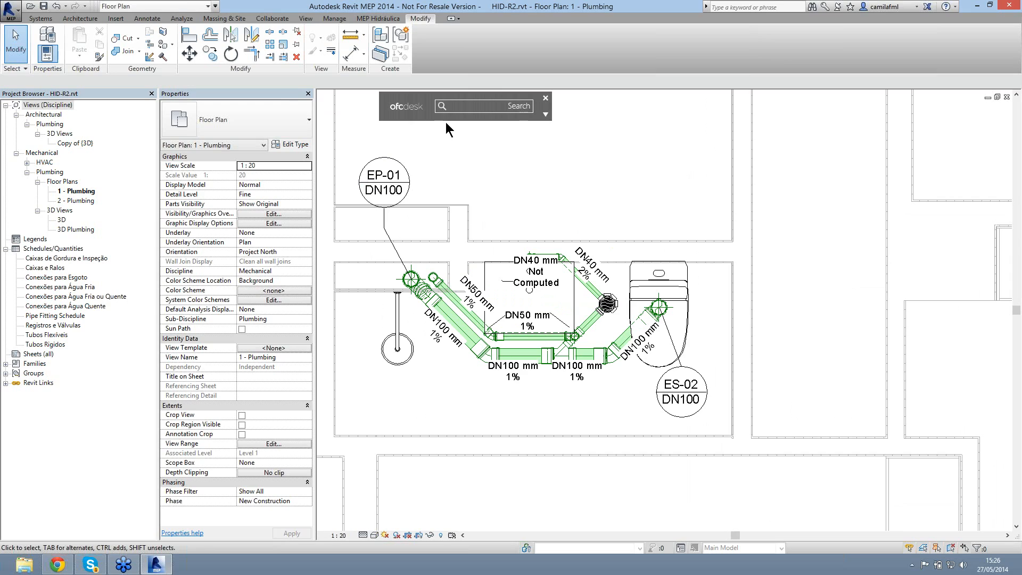
{"action": "middle_click_drag", "start_coordinate": [485, 195], "coordinate": [590, 232]}
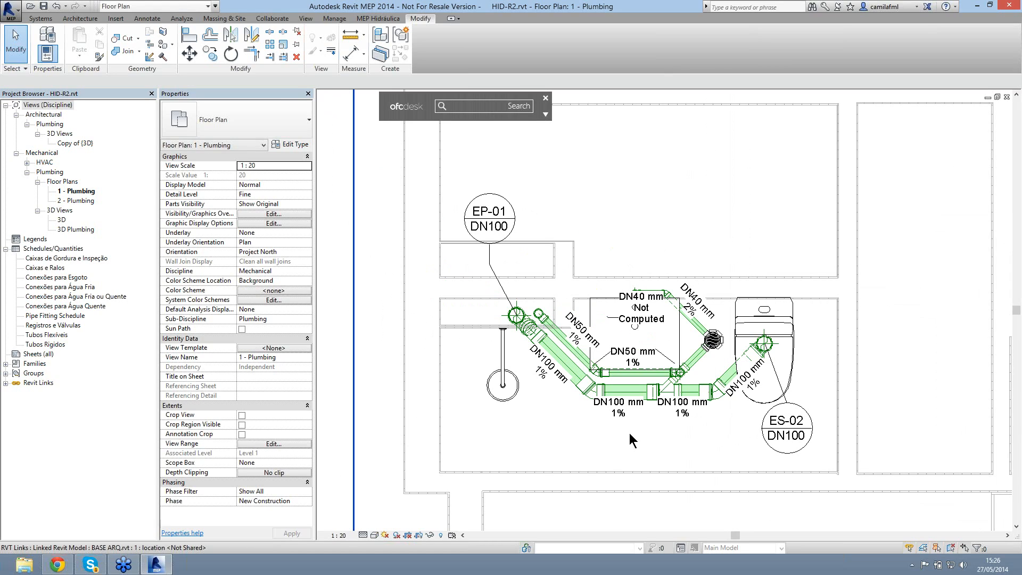
Step: Open the 3D Plumbing view and orient it to the top, focused on the bathroom piping
{"action": "left_click", "coordinate": [75, 229]}
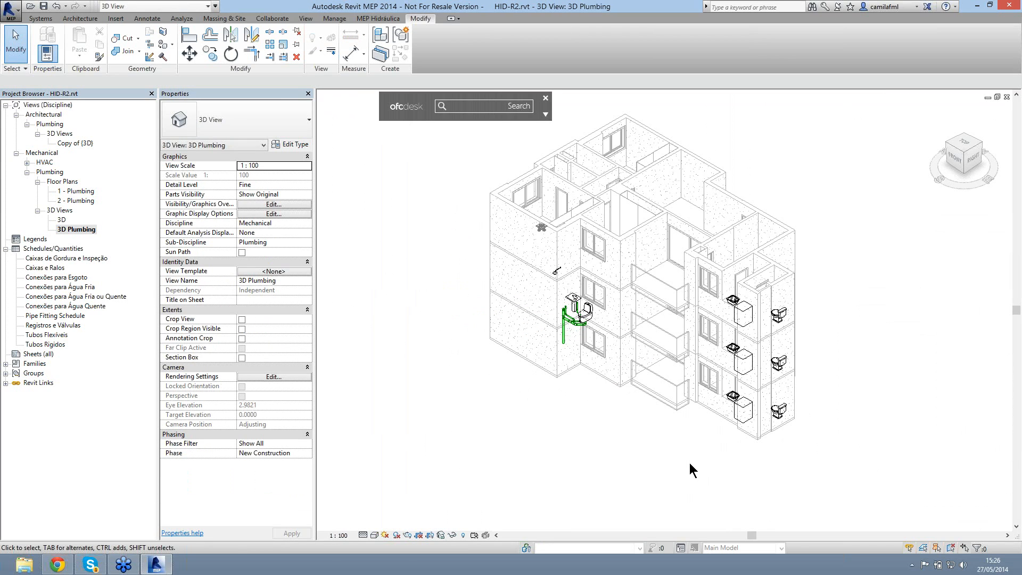
{"action": "left_click", "coordinate": [958, 163]}
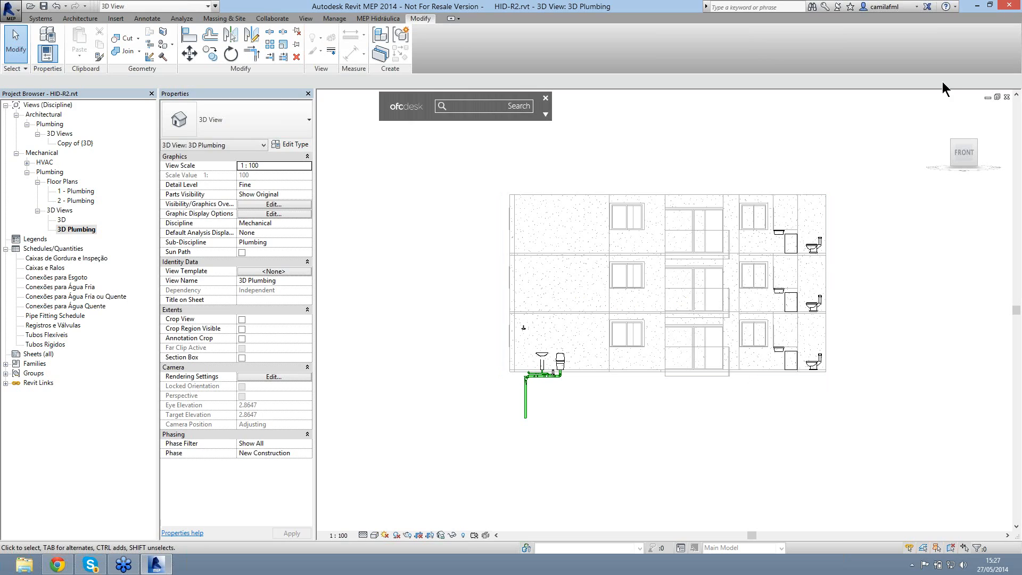
{"action": "mouse_move", "coordinate": [964, 136]}
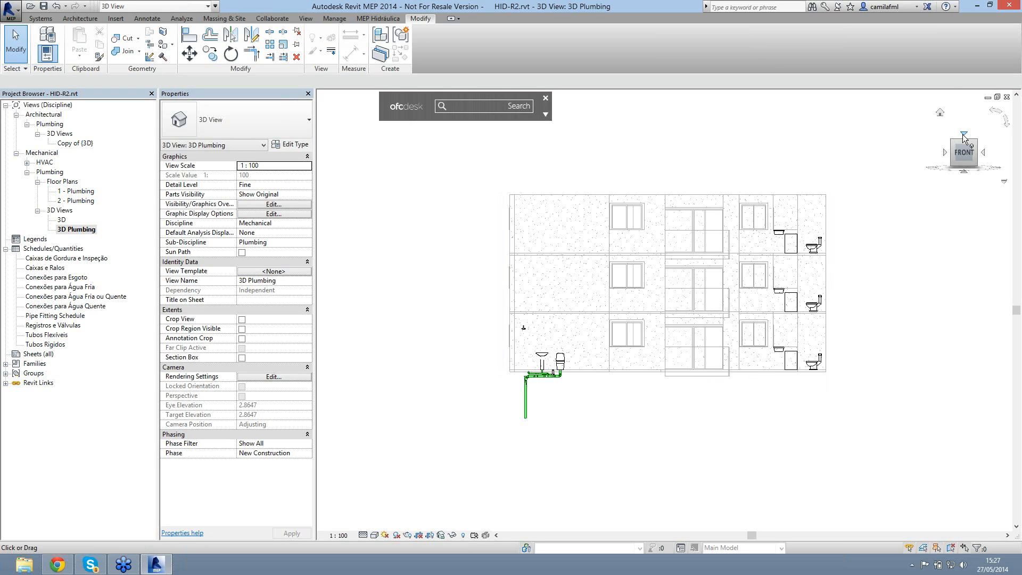
{"action": "left_click", "coordinate": [964, 137]}
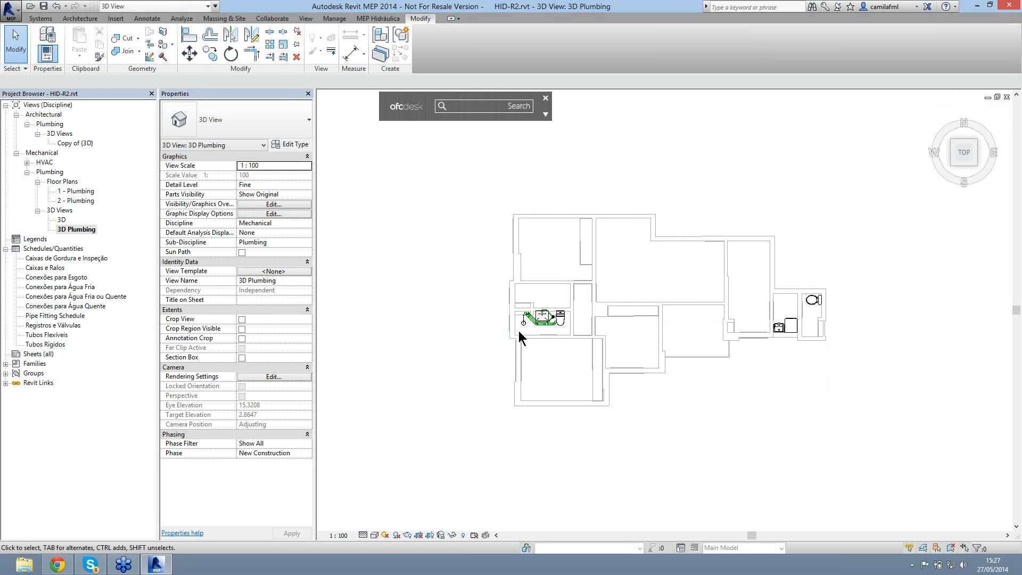
{"action": "scroll", "coordinate": [518, 330], "scroll_direction": "up", "scroll_amount": 3}
{"action": "middle_click_drag", "start_coordinate": [426, 261], "coordinate": [373, 273]}
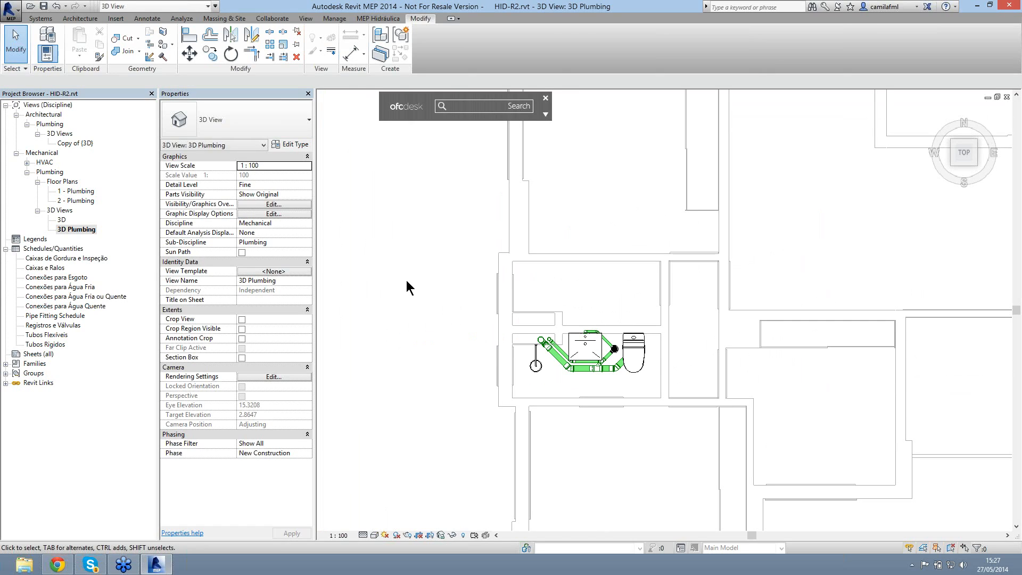
Step: Examine the bathroom piping and the siphon box's inlet connectors between the sink and the toilet
{"action": "left_click_drag", "start_coordinate": [394, 274], "coordinate": [699, 438]}
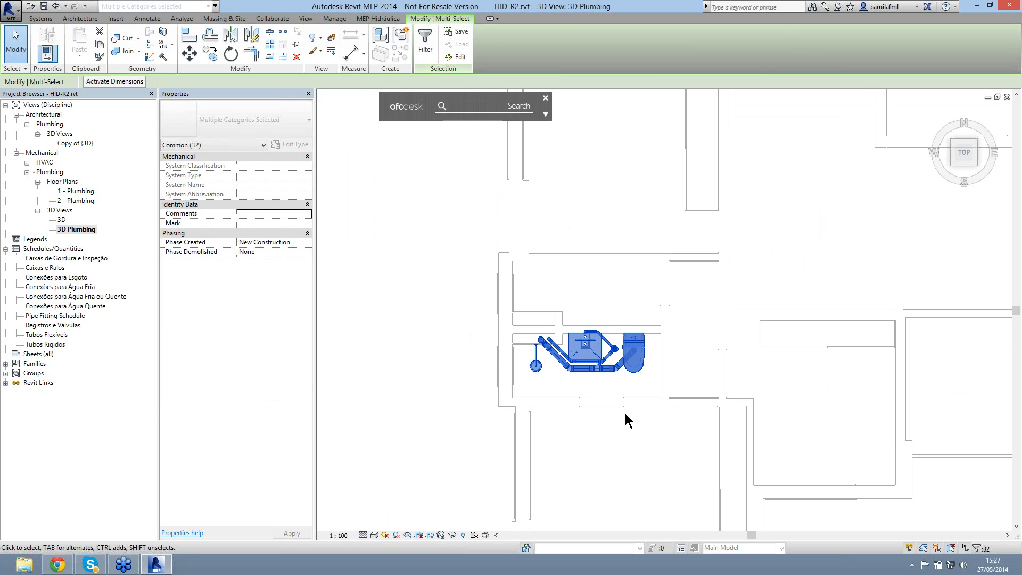
{"action": "key", "text": "Escape"}
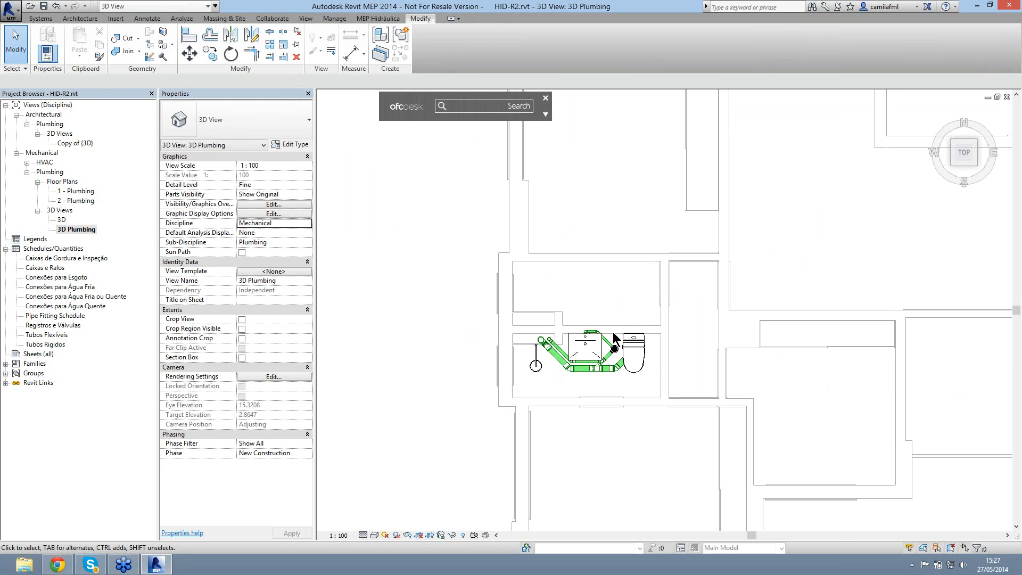
{"action": "scroll", "coordinate": [612, 331], "scroll_direction": "up", "scroll_amount": 6}
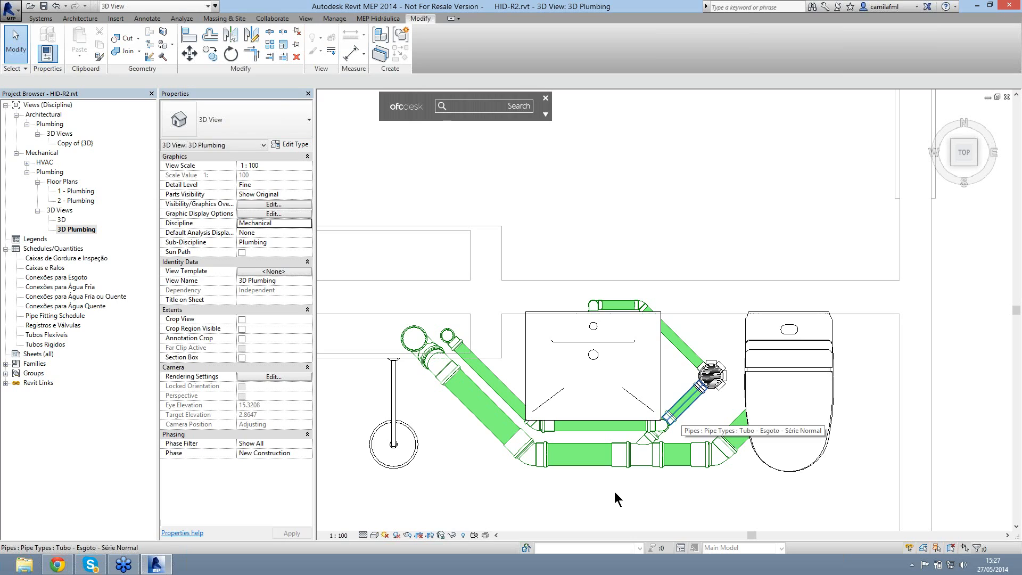
{"action": "scroll", "coordinate": [718, 388], "scroll_direction": "up", "scroll_amount": 2}
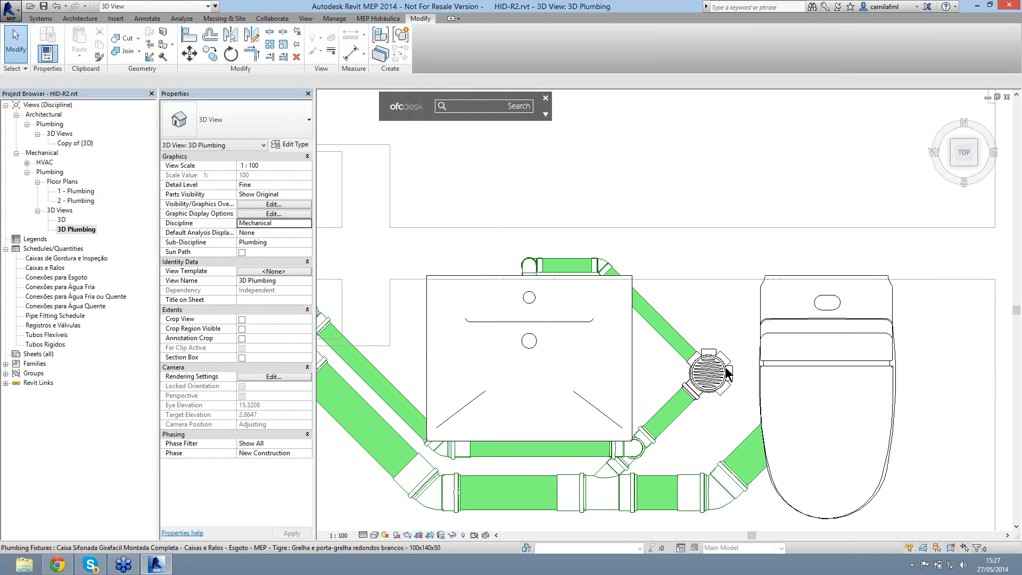
{"action": "left_click", "coordinate": [695, 210]}
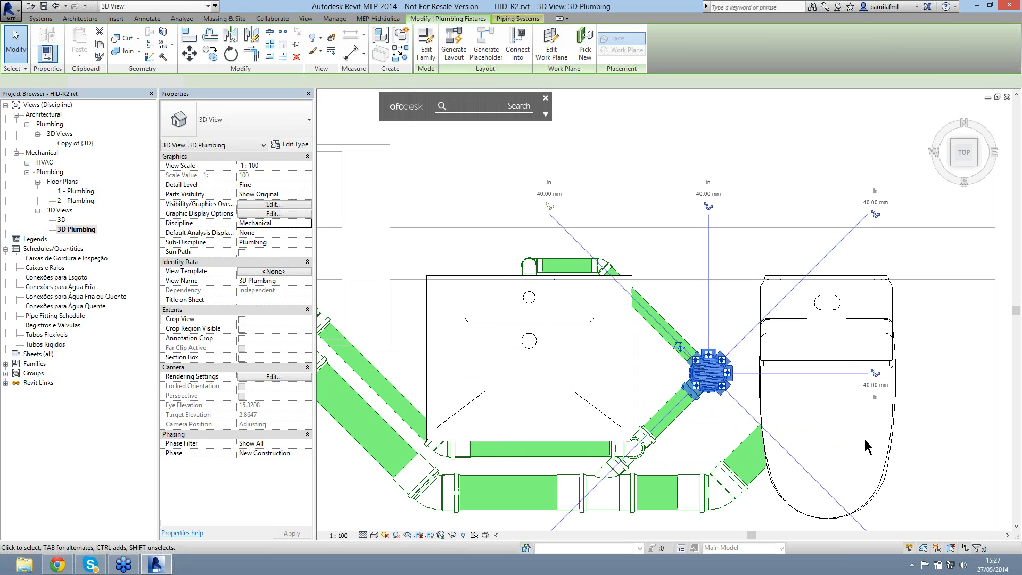
{"action": "middle_click_drag", "start_coordinate": [700, 466], "coordinate": [612, 351]}
{"action": "left_click", "coordinate": [557, 431]}
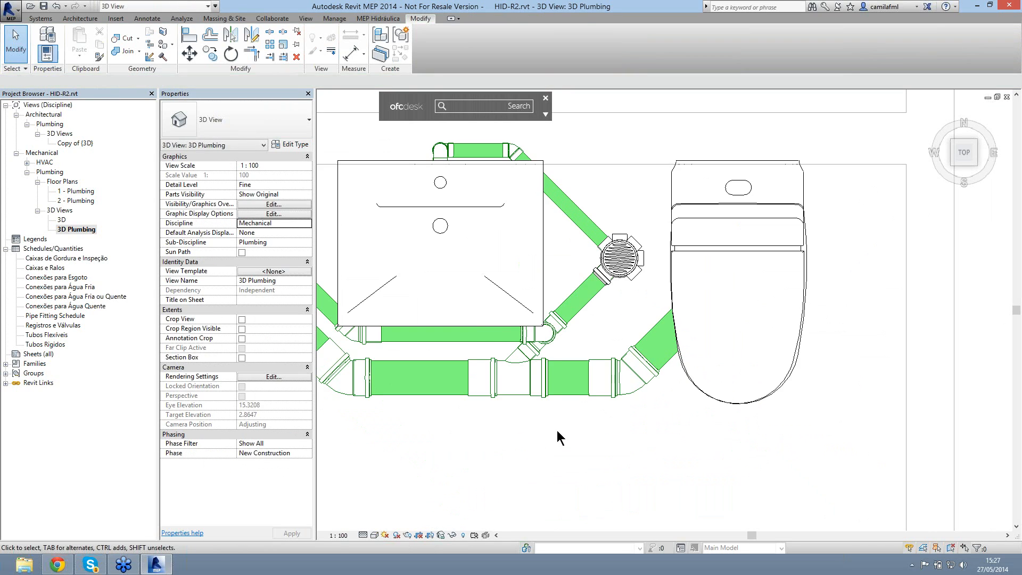
{"action": "scroll", "coordinate": [555, 429], "scroll_direction": "down", "scroll_amount": 3}
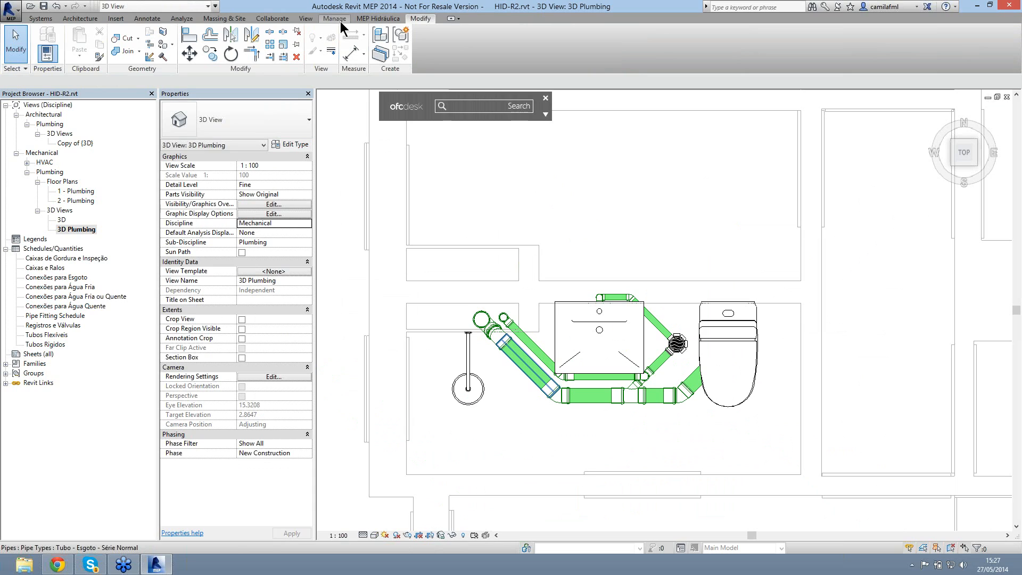
Step: Show the pipe disconnect warnings in the view to check for open ends, and turn them off again
{"action": "left_click", "coordinate": [187, 22]}
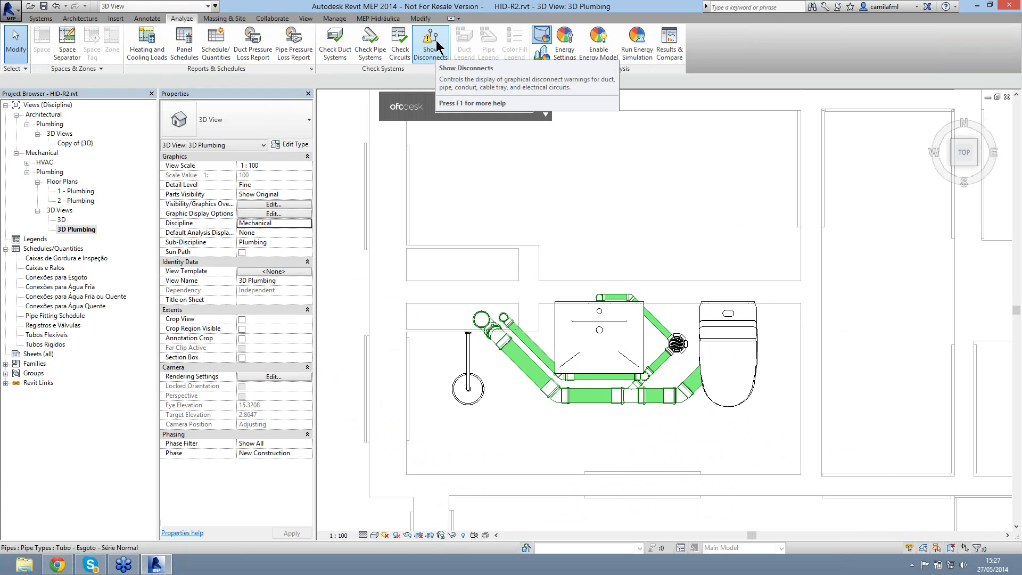
{"action": "left_click", "coordinate": [434, 53]}
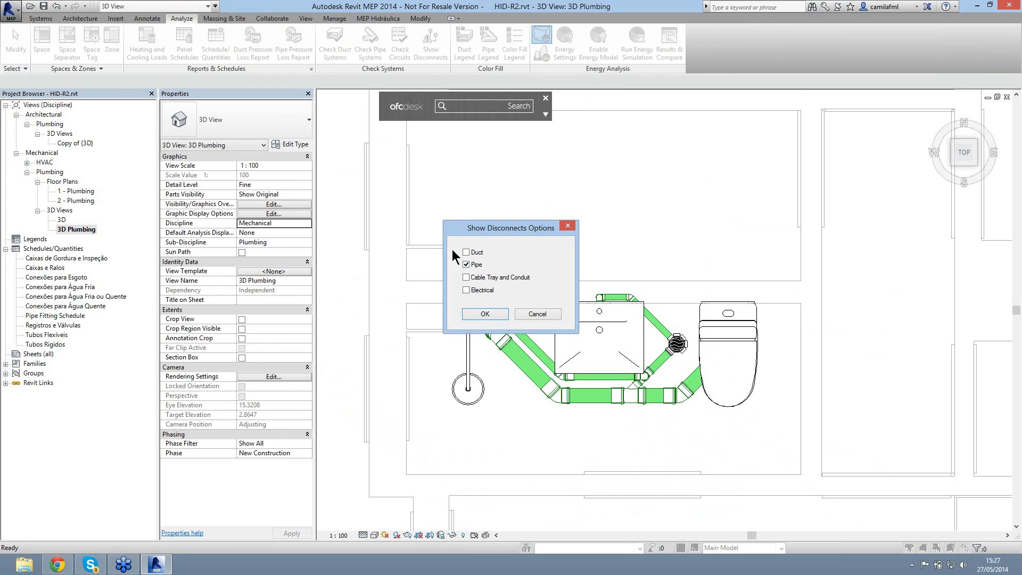
{"action": "left_click", "coordinate": [485, 315]}
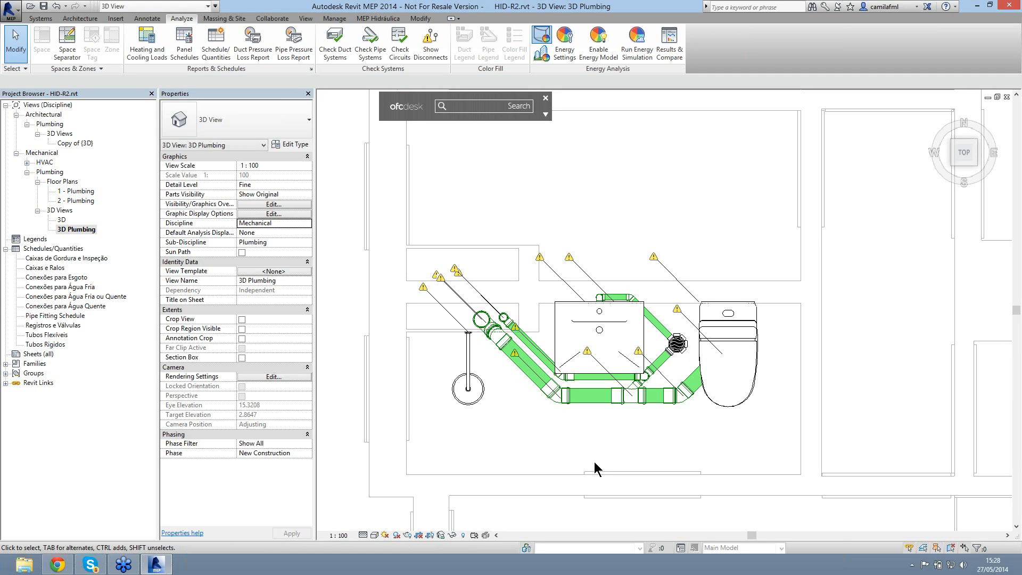
{"action": "left_click", "coordinate": [429, 42]}
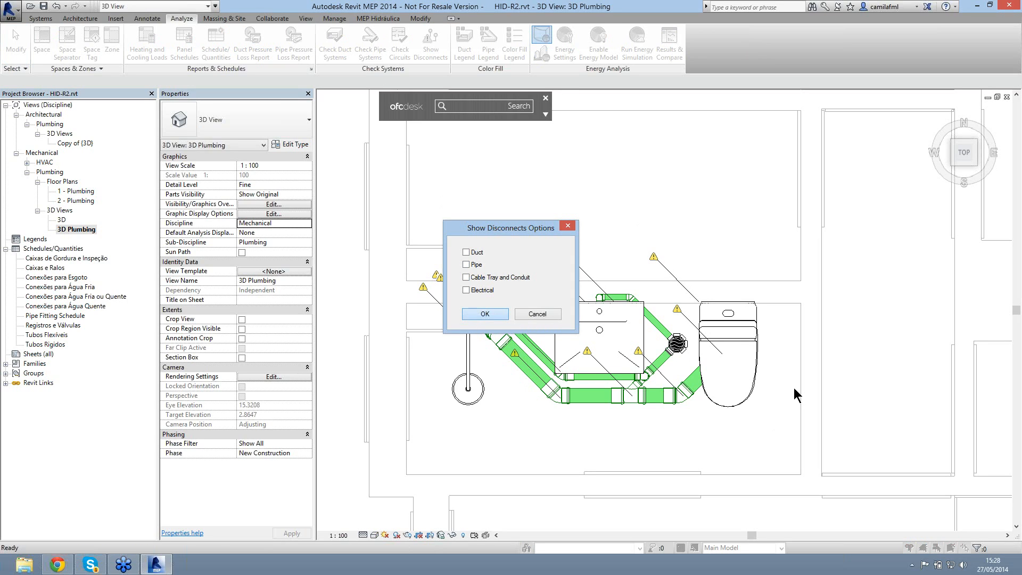
{"action": "key", "text": "Escape"}
Step: Draw short 40 mm diameter pipe stubs from the siphon box's open north and northeast inlets
{"action": "scroll", "coordinate": [684, 342], "scroll_direction": "up", "scroll_amount": 5}
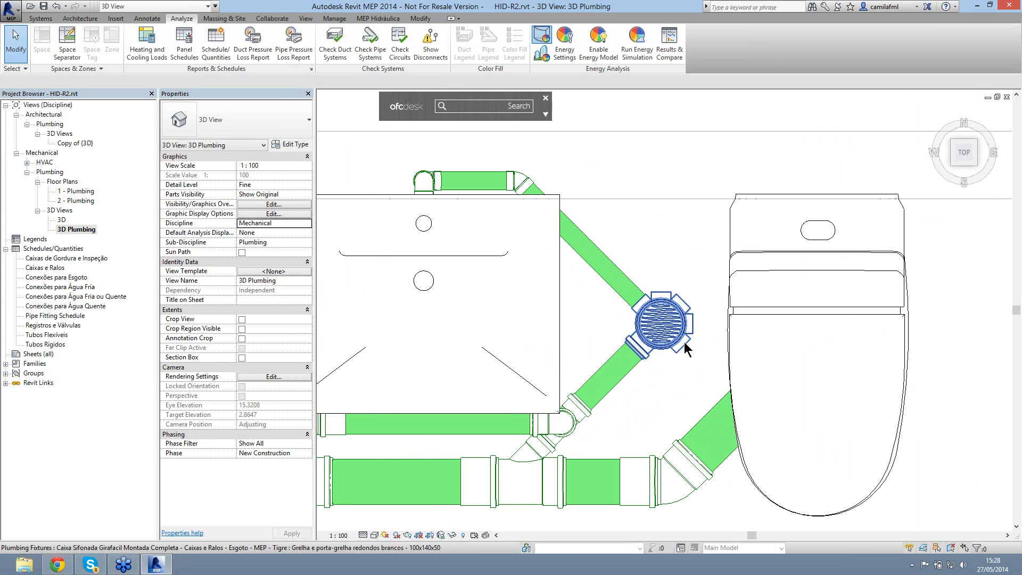
{"action": "scroll", "coordinate": [685, 342], "scroll_direction": "up", "scroll_amount": 2}
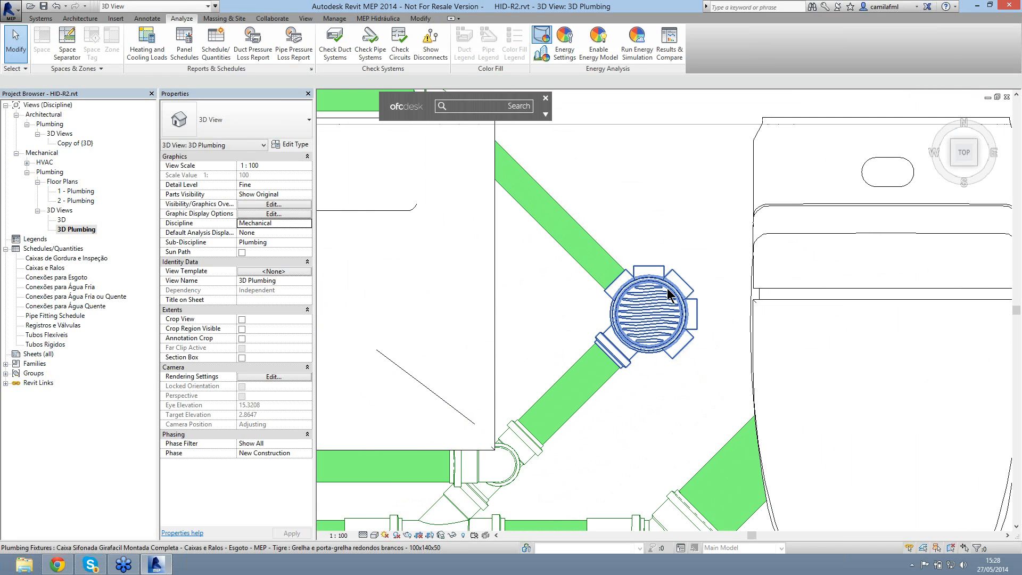
{"action": "left_click", "coordinate": [669, 294]}
{"action": "scroll", "coordinate": [627, 263], "scroll_direction": "down", "scroll_amount": 3}
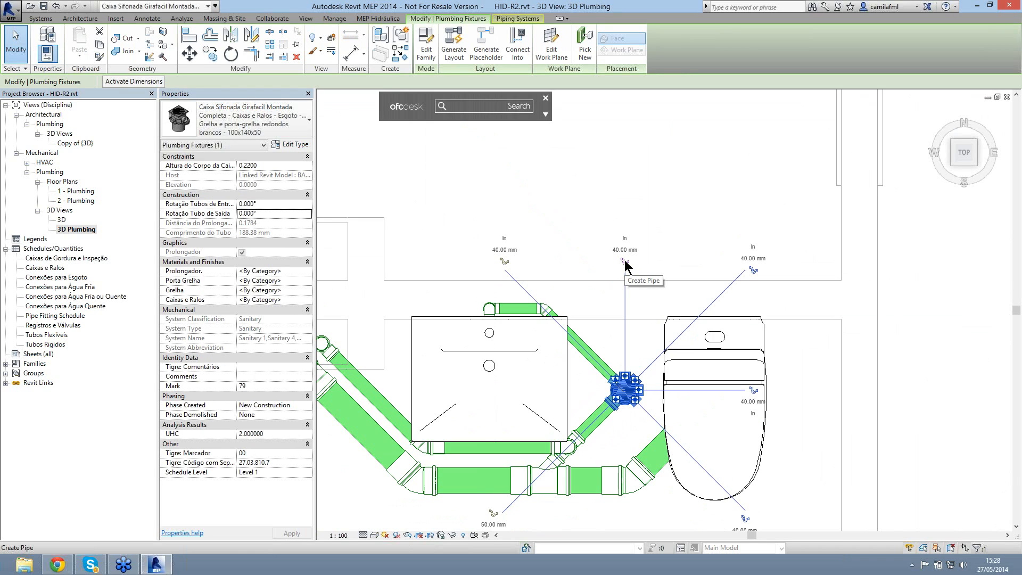
{"action": "left_click", "coordinate": [638, 389]}
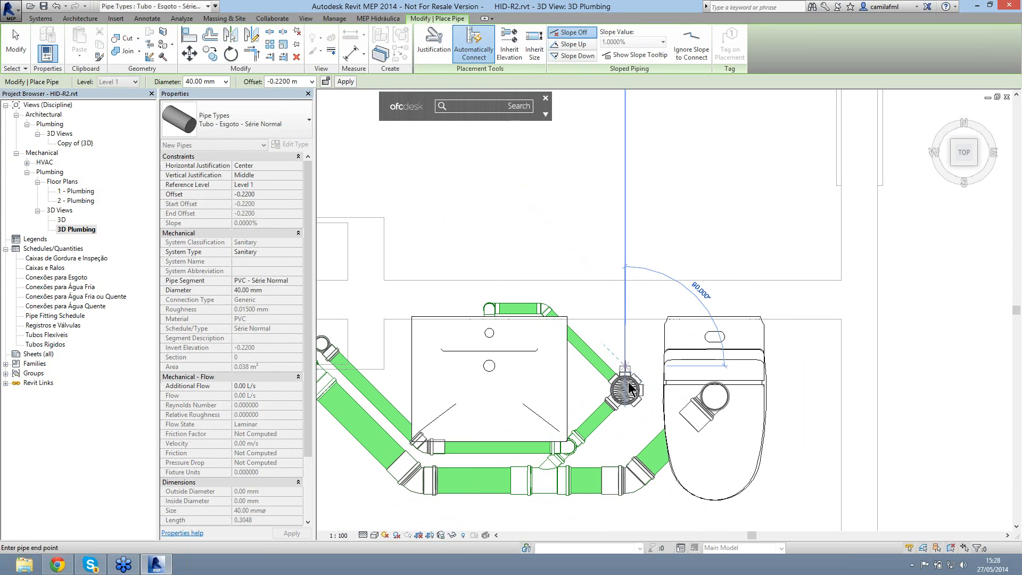
{"action": "key", "text": "Escape"}
{"action": "key", "text": "Escape"}
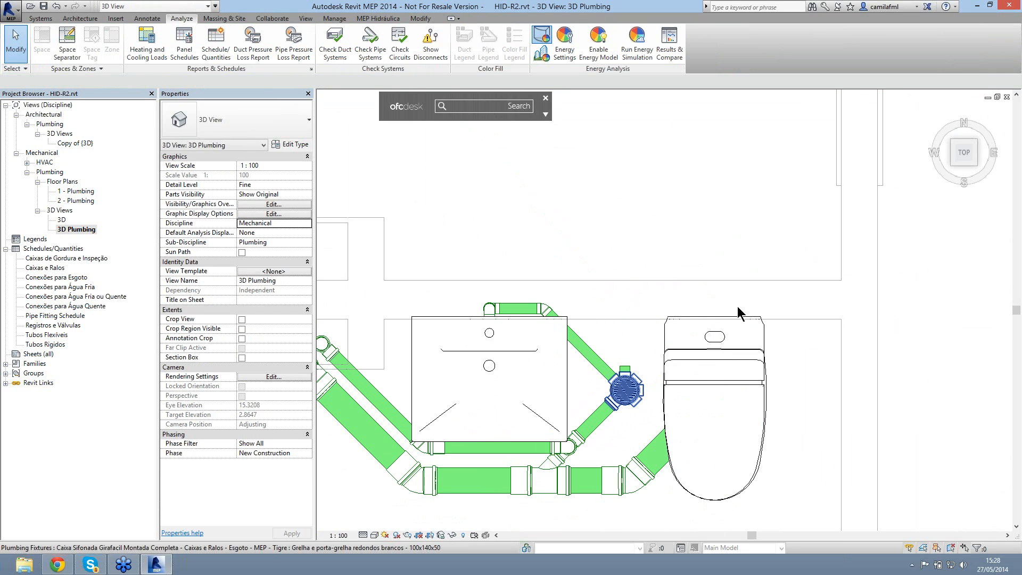
{"action": "left_click", "coordinate": [652, 378]}
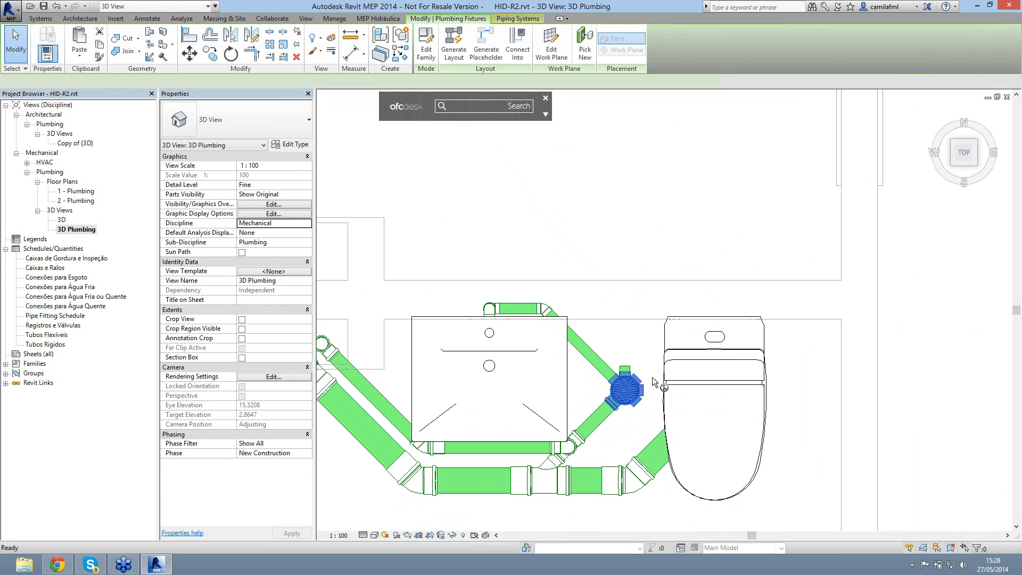
{"action": "key", "text": "Escape"}
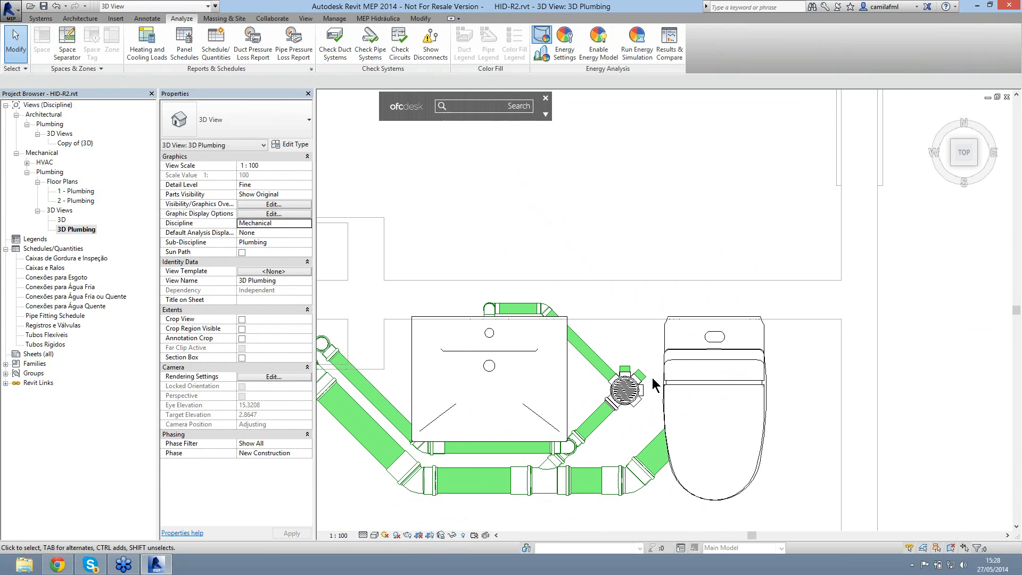
Step: Draw short 40 mm diameter pipe stubs from the siphon box's open east and southeast inlets
{"action": "left_click", "coordinate": [629, 393]}
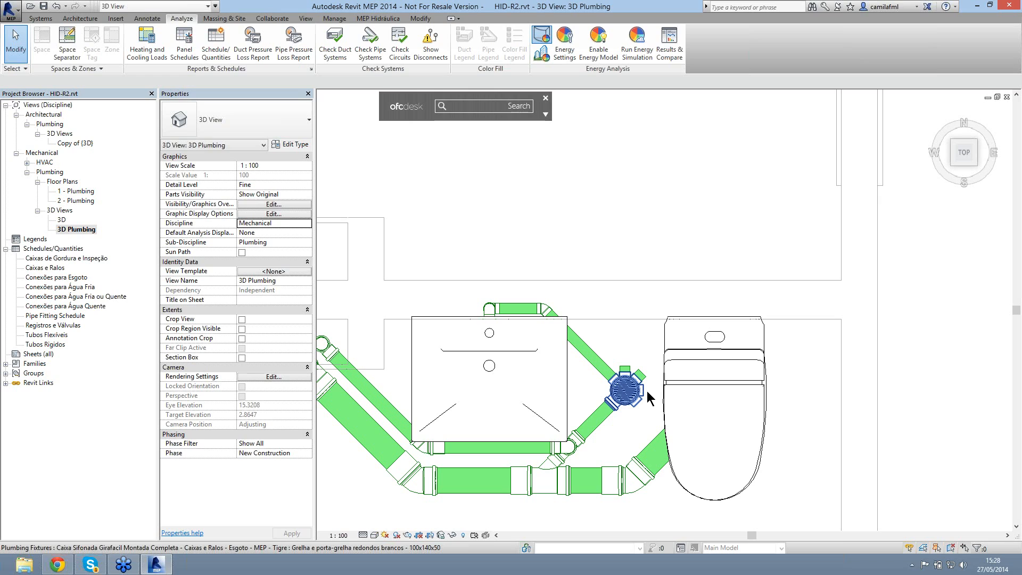
{"action": "left_click", "coordinate": [647, 391]}
{"action": "left_click", "coordinate": [654, 424]}
{"action": "left_click", "coordinate": [617, 437]}
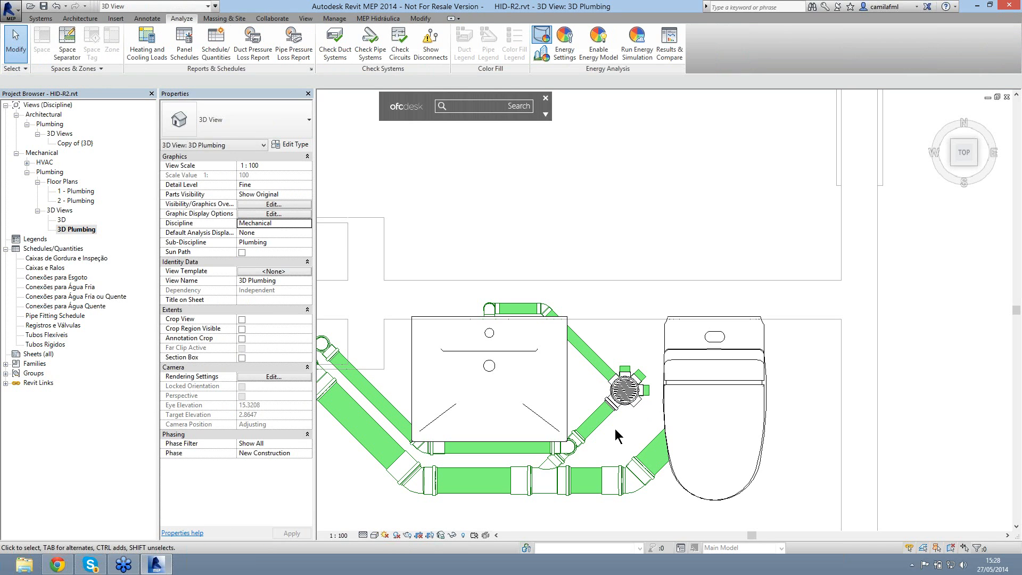
{"action": "left_click", "coordinate": [645, 413]}
{"action": "key", "text": "Escape"}
Step: Cap the open ends of the siphon box's north, northeast and east pipe stubs
{"action": "left_click", "coordinate": [611, 418]}
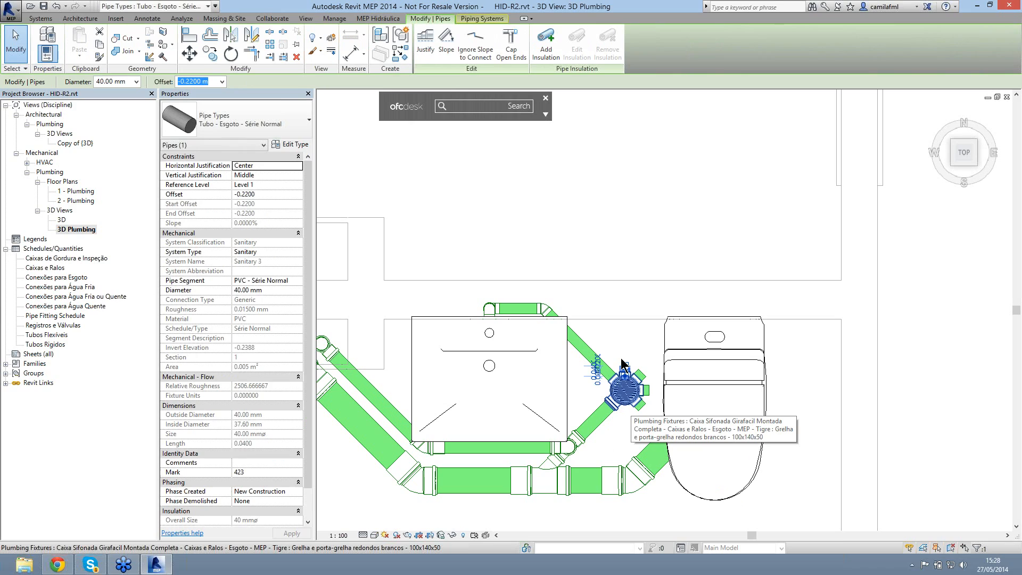
{"action": "left_click", "coordinate": [510, 50]}
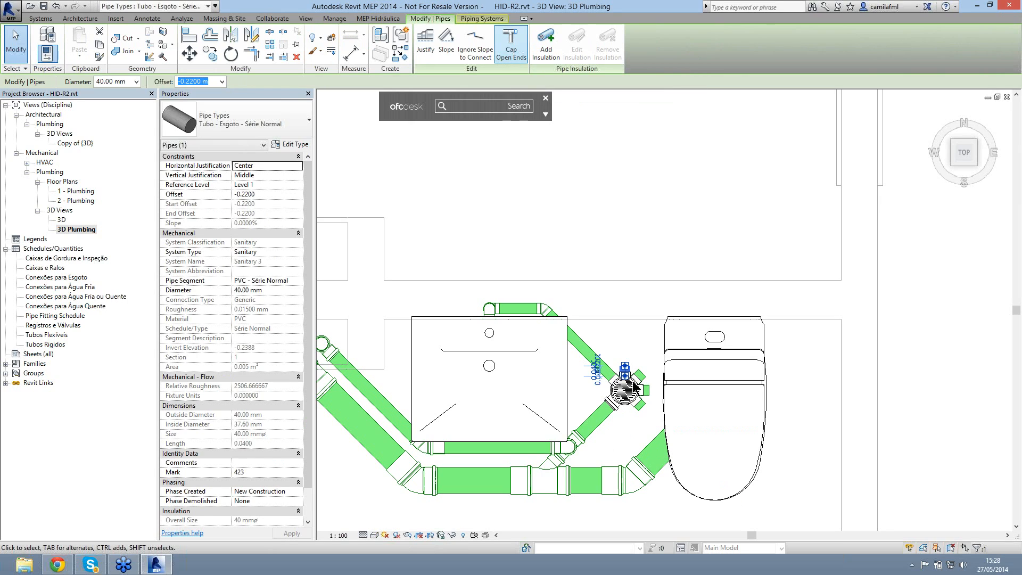
{"action": "left_click", "coordinate": [500, 43]}
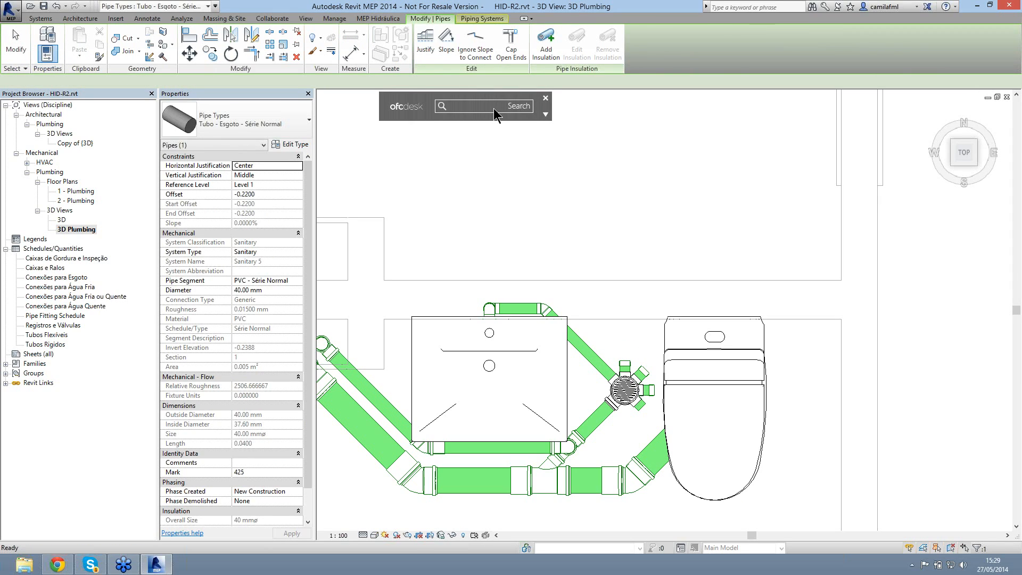
{"action": "left_click", "coordinate": [590, 249]}
Step: Orient the 3D view to the top-front-right isometric, focused on the bathroom's sink and drain piping
{"action": "scroll", "coordinate": [694, 247], "scroll_direction": "down", "scroll_amount": 3}
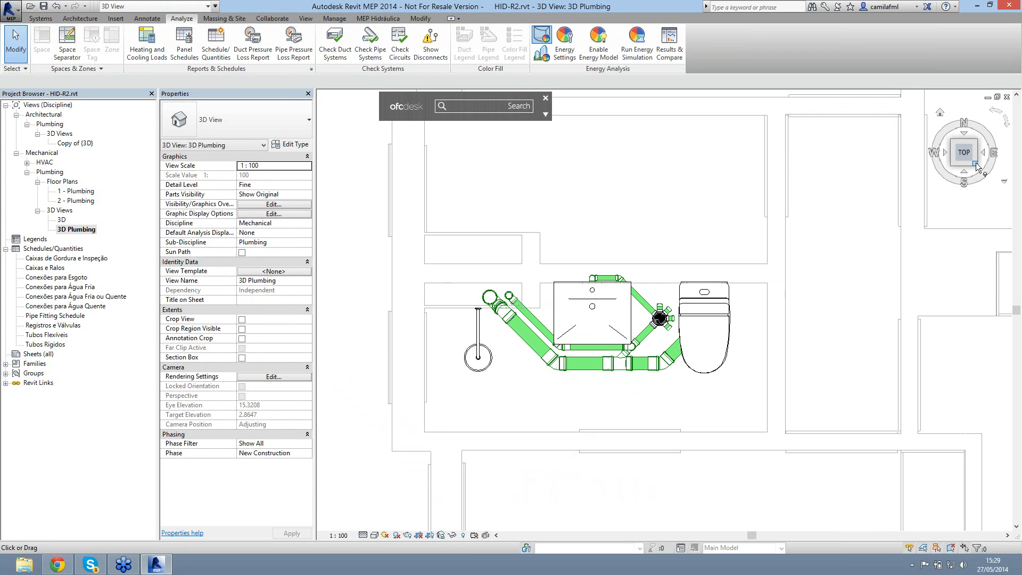
{"action": "left_click", "coordinate": [976, 165]}
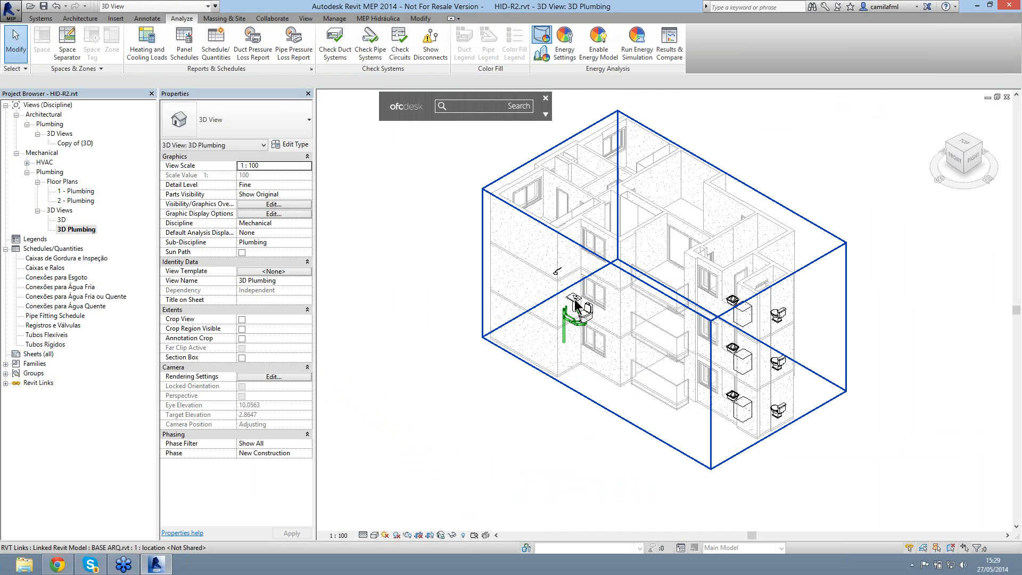
{"action": "scroll", "coordinate": [575, 304], "scroll_direction": "up", "scroll_amount": 2}
{"action": "scroll", "coordinate": [613, 346], "scroll_direction": "up", "scroll_amount": 5}
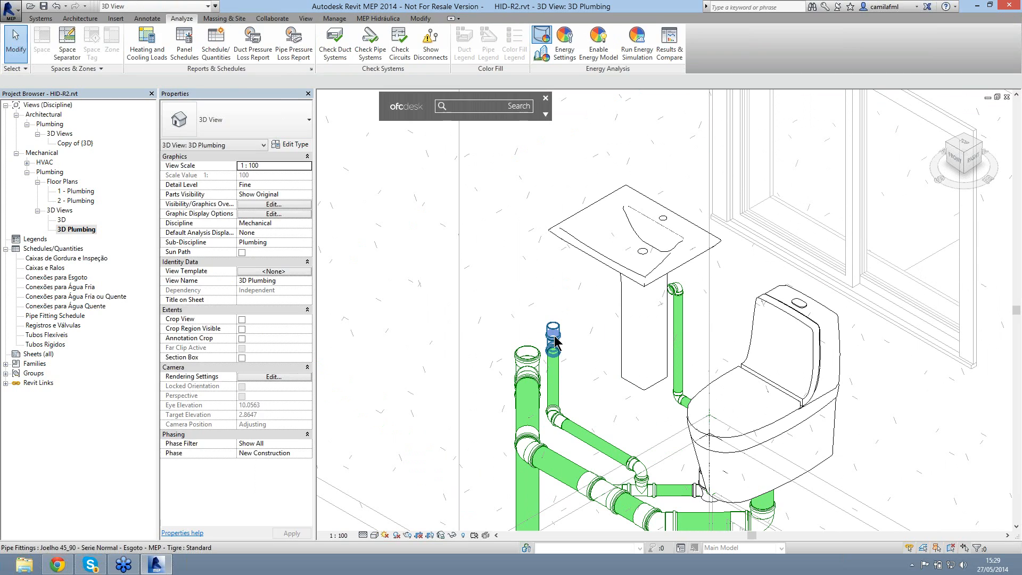
{"action": "left_click", "coordinate": [554, 334]}
{"action": "right_click", "coordinate": [553, 336]}
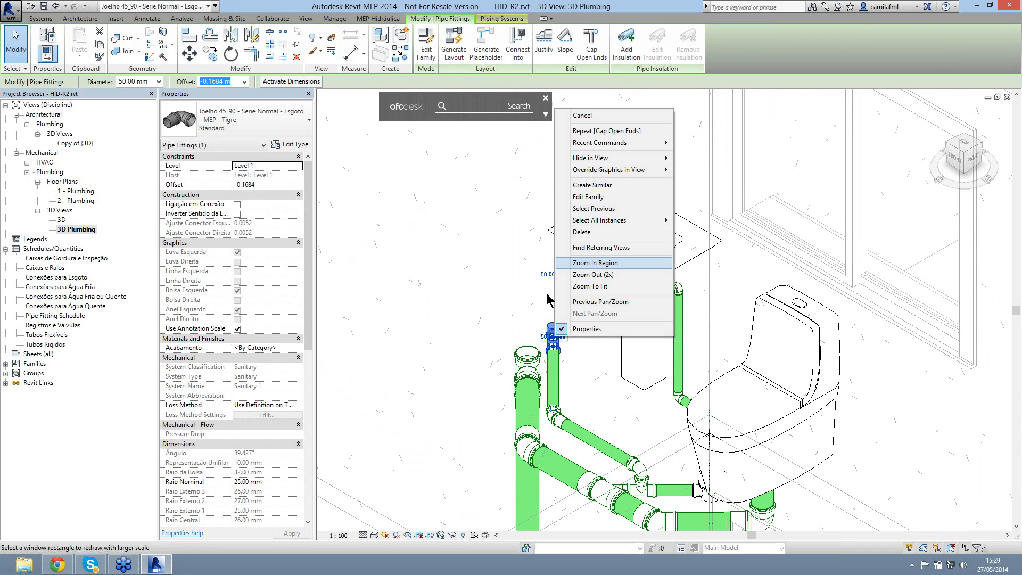
{"action": "left_click", "coordinate": [499, 263]}
{"action": "scroll", "coordinate": [645, 312], "scroll_direction": "up", "scroll_amount": 2}
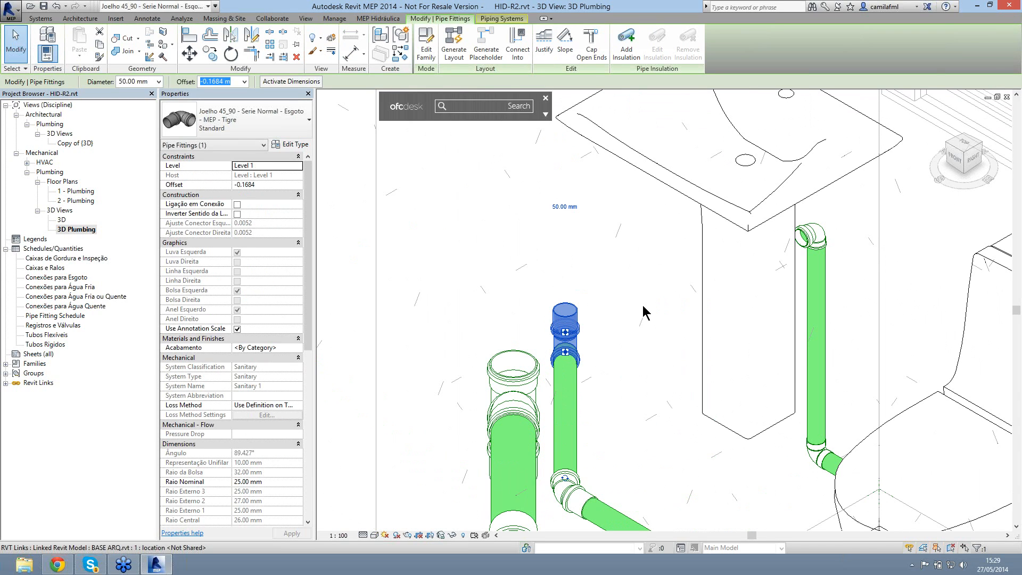
{"action": "left_click", "coordinate": [571, 319]}
{"action": "left_click", "coordinate": [568, 322]}
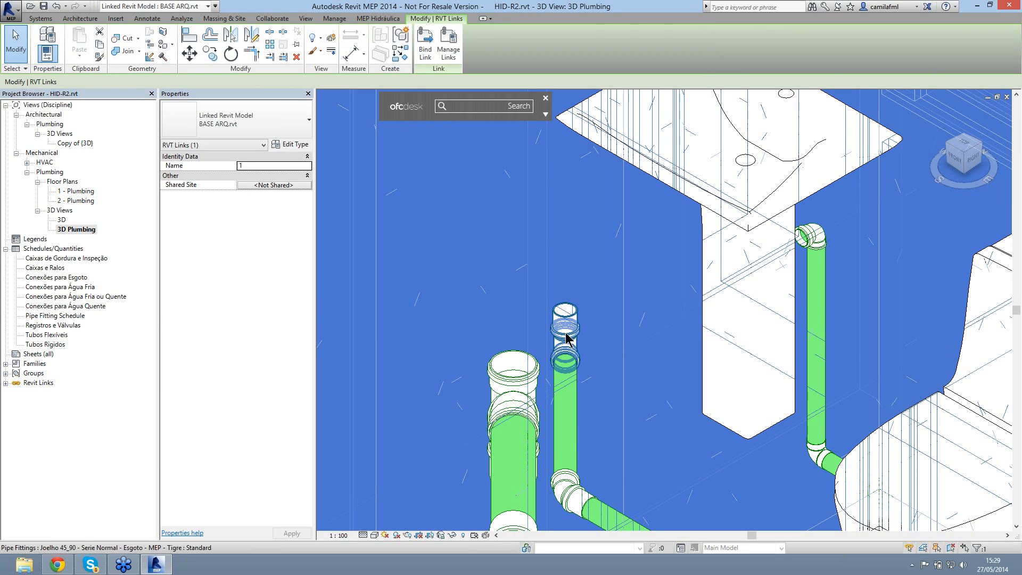
Step: Draw a vertical 50 mm pipe from the open connector of the elbow atop the thin riser, up to an offset of 2.6973 m
{"action": "left_click", "coordinate": [567, 338]}
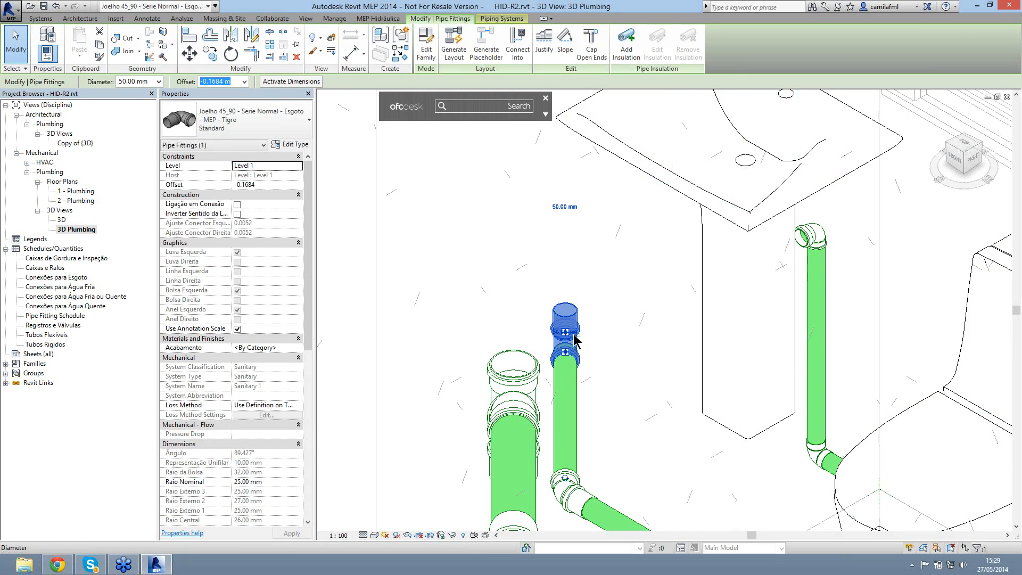
{"action": "scroll", "coordinate": [568, 339], "scroll_direction": "up", "scroll_amount": 3}
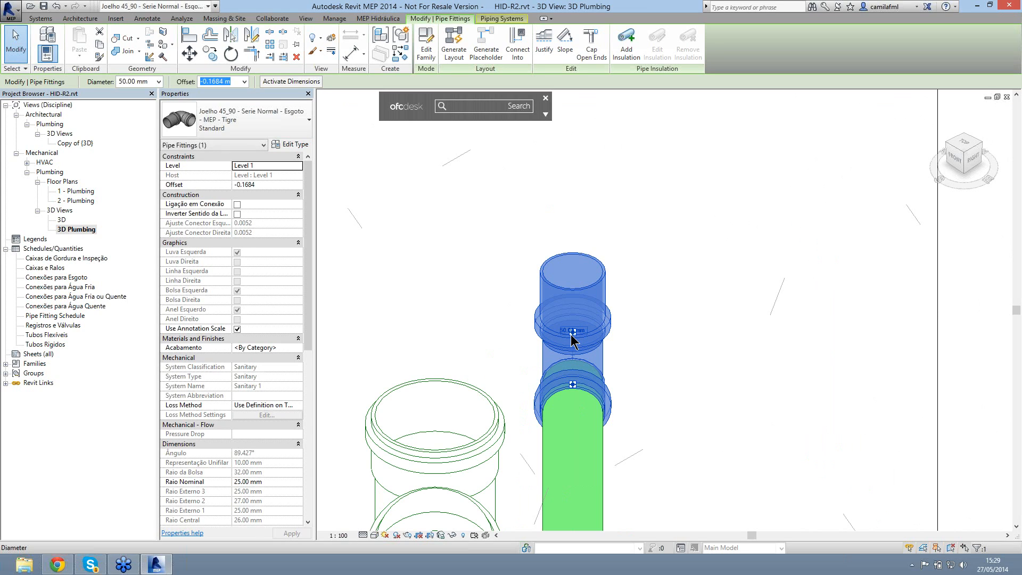
{"action": "scroll", "coordinate": [571, 339], "scroll_direction": "up", "scroll_amount": 4}
{"action": "right_click", "coordinate": [558, 318]}
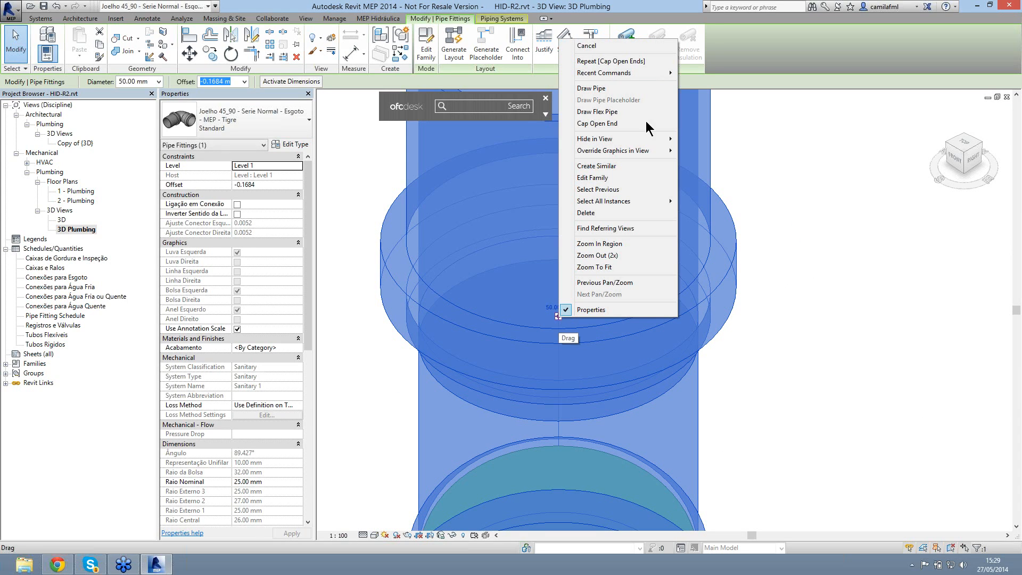
{"action": "left_click", "coordinate": [624, 91]}
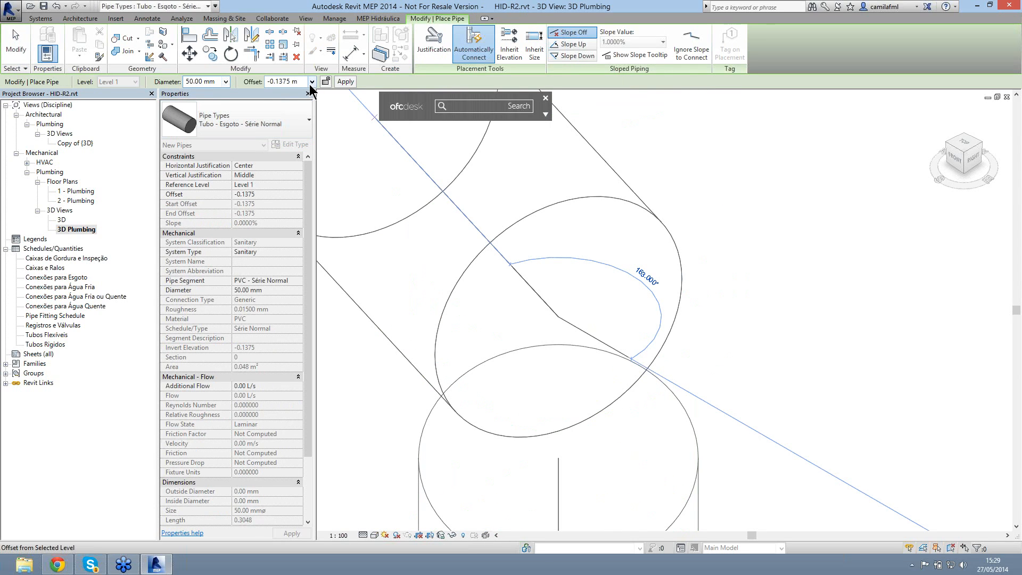
{"action": "left_click", "coordinate": [312, 83]}
{"action": "left_click_drag", "start_coordinate": [312, 176], "coordinate": [288, 299]}
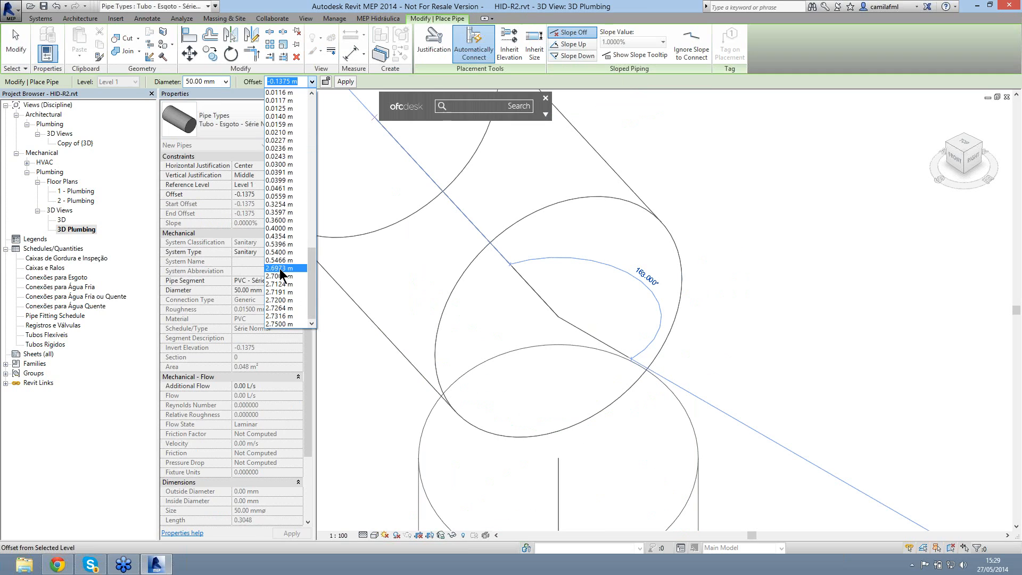
{"action": "left_click", "coordinate": [279, 268]}
{"action": "left_click", "coordinate": [342, 84]}
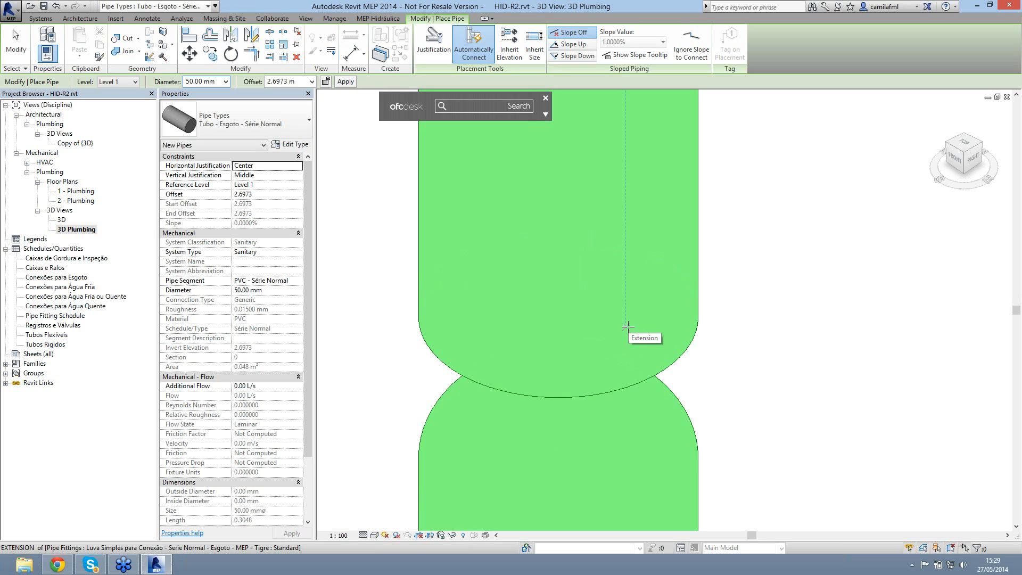
Step: Delete the misaligned vertical 50 mm pipe standing above the thin branch pipe beside the sink
{"action": "key", "text": "Escape"}
{"action": "key", "text": "Escape"}
{"action": "scroll", "coordinate": [623, 330], "scroll_direction": "down", "scroll_amount": 5}
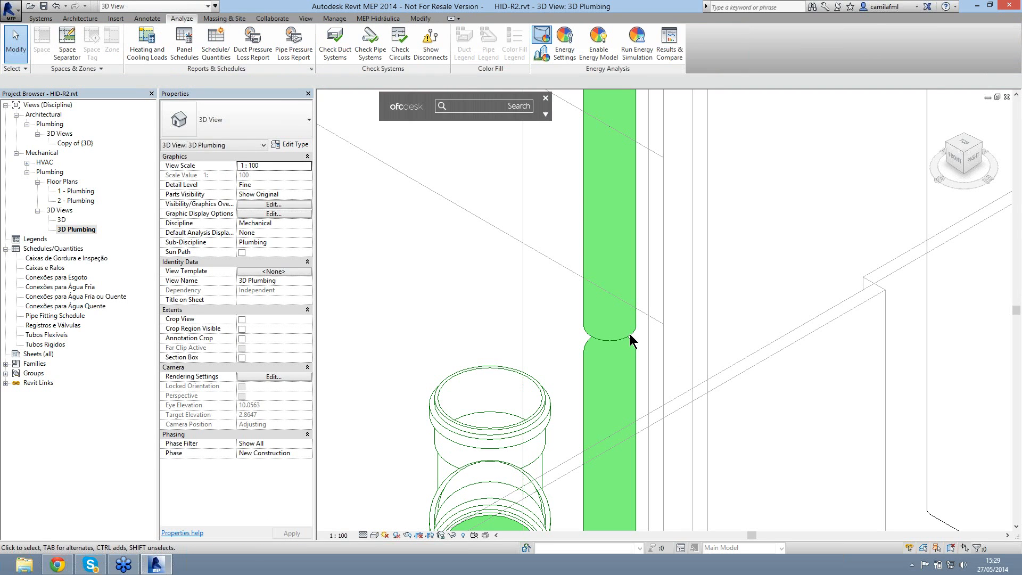
{"action": "scroll", "coordinate": [631, 343], "scroll_direction": "down", "scroll_amount": 4}
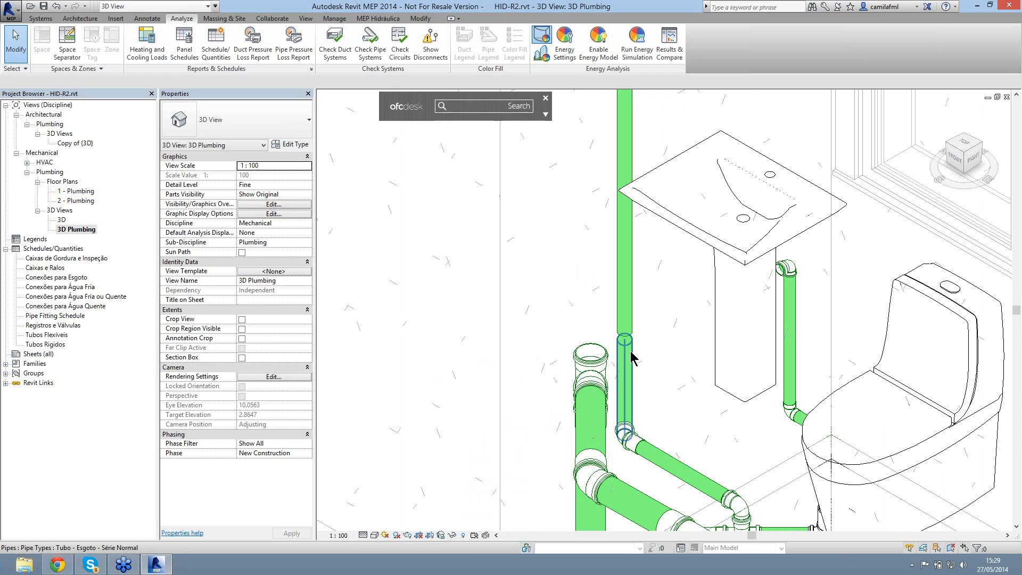
{"action": "left_click", "coordinate": [631, 358]}
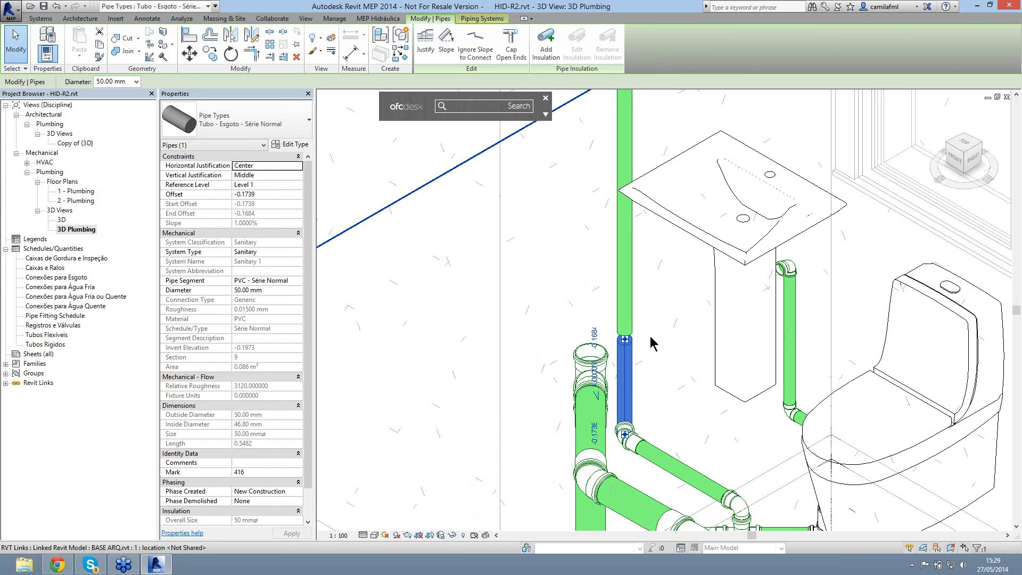
{"action": "left_click", "coordinate": [632, 324]}
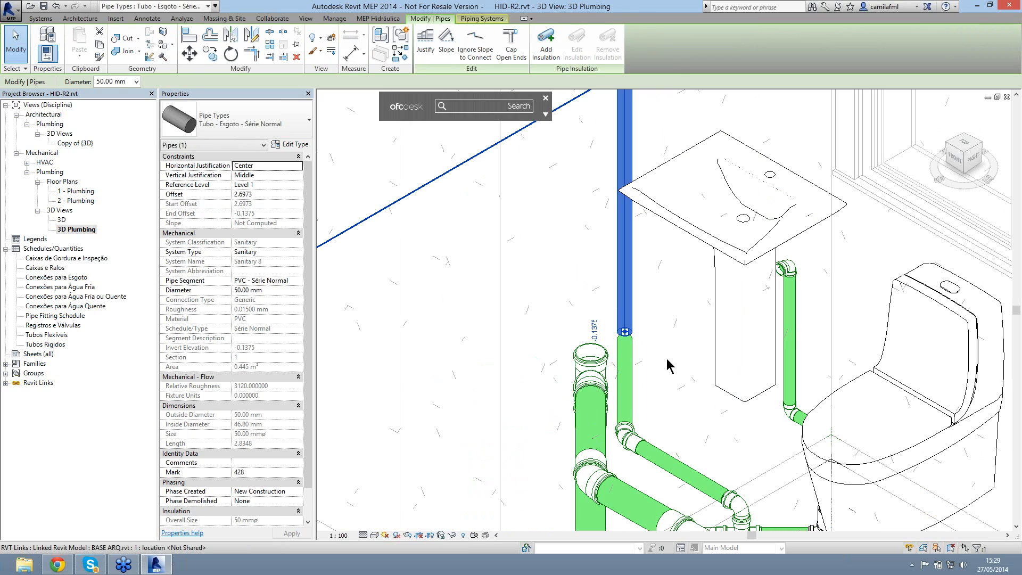
{"action": "key", "text": "Delete"}
Step: In the top view, draw a vertical 50 mm pipe from the thin diagonal pipe's open end up to an offset of 2.7009 m
{"action": "left_click", "coordinate": [966, 147]}
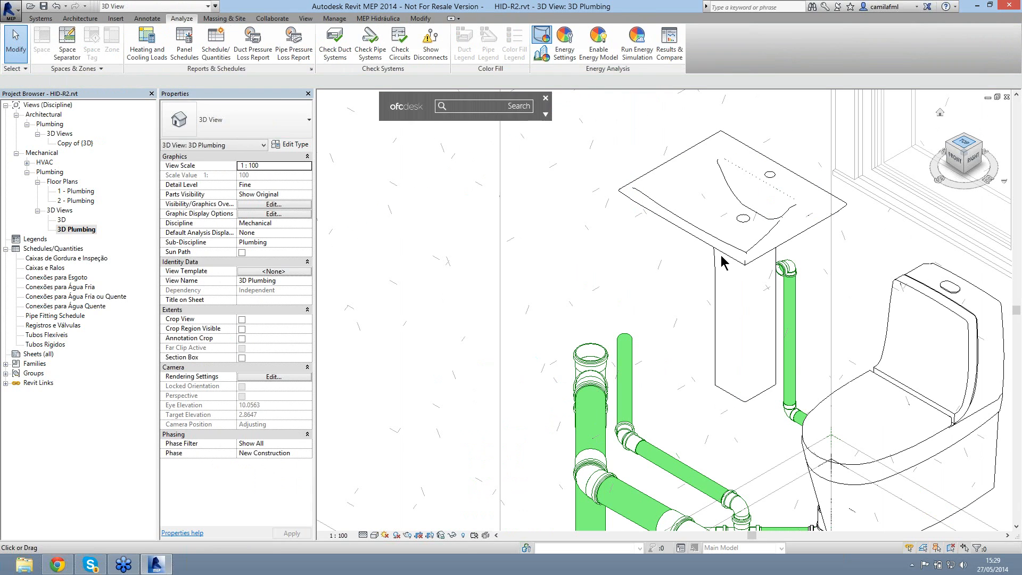
{"action": "scroll", "coordinate": [720, 253], "scroll_direction": "up", "scroll_amount": 6}
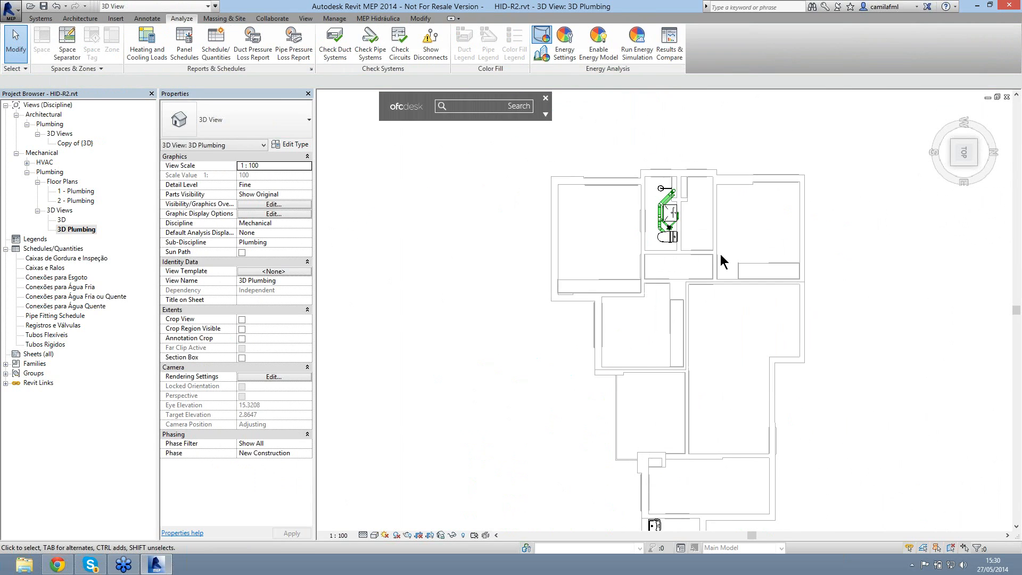
{"action": "scroll", "coordinate": [605, 254], "scroll_direction": "up", "scroll_amount": 3}
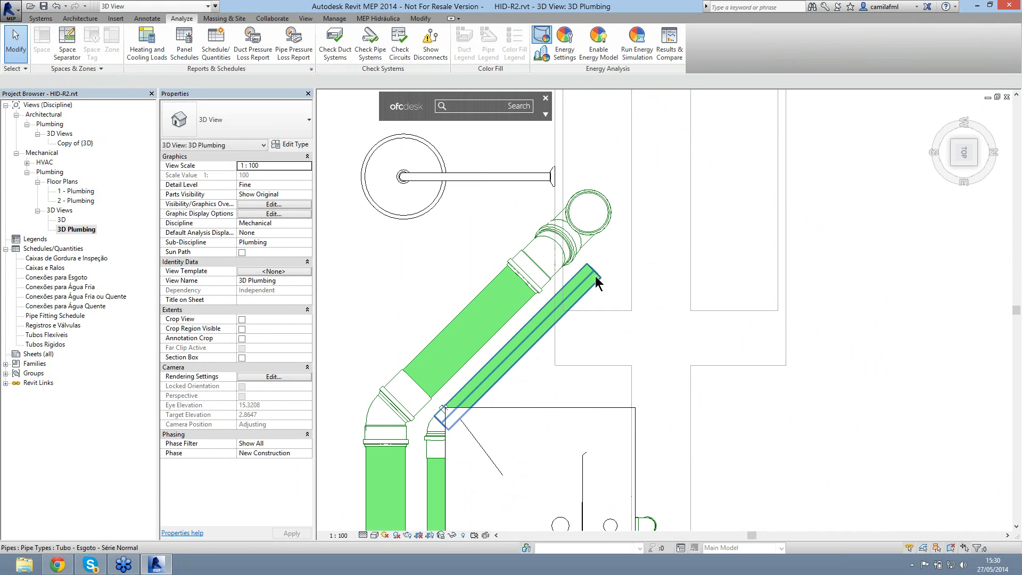
{"action": "left_click", "coordinate": [595, 270]}
{"action": "right_click", "coordinate": [595, 270]}
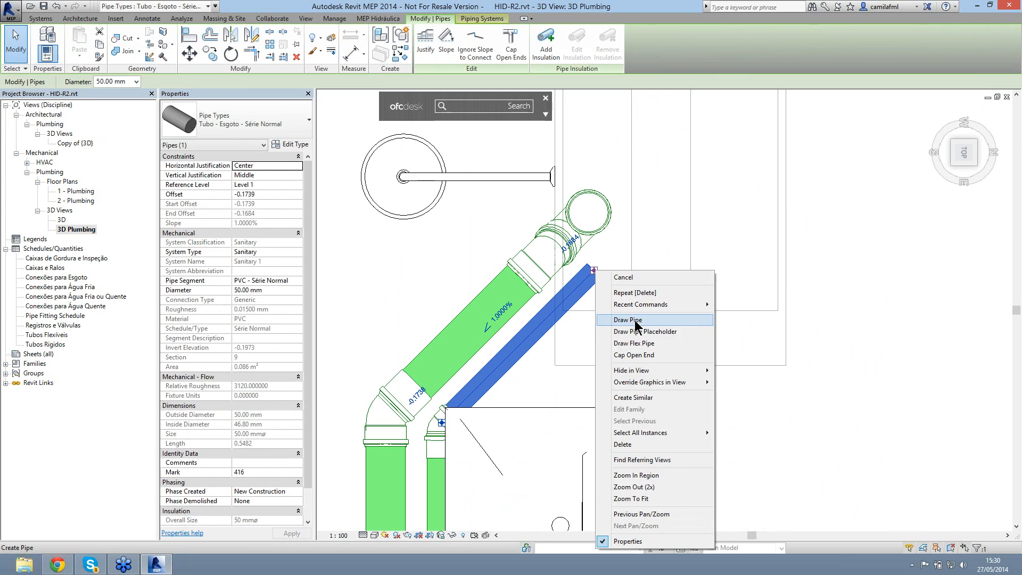
{"action": "left_click", "coordinate": [636, 322]}
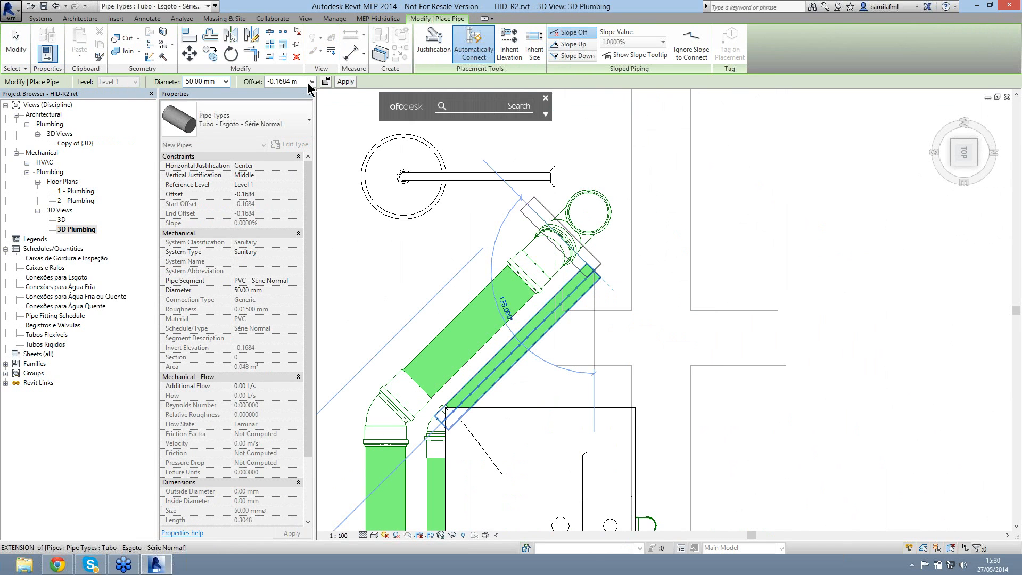
{"action": "left_click", "coordinate": [311, 82]}
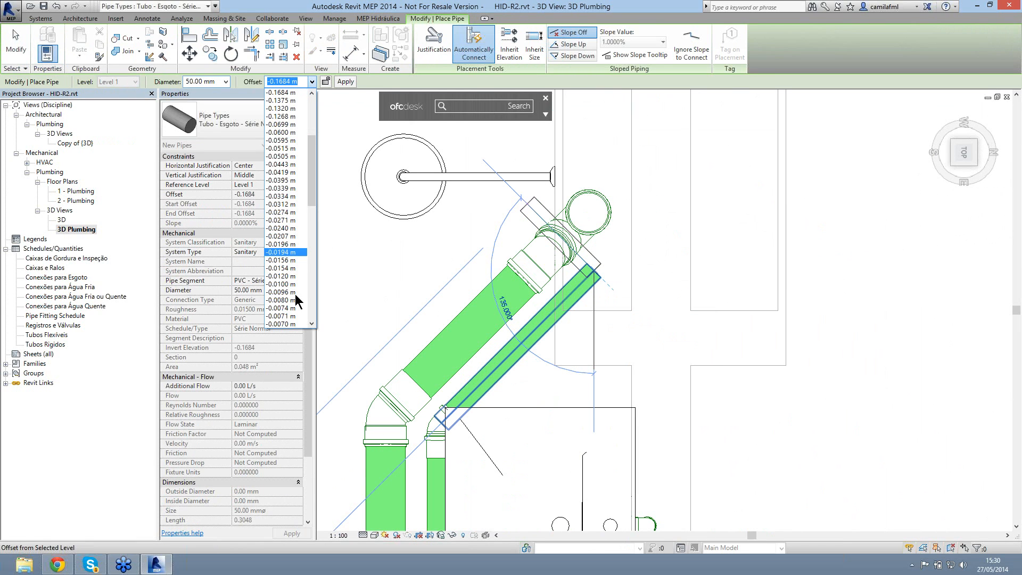
{"action": "left_click_drag", "start_coordinate": [312, 200], "coordinate": [306, 295]}
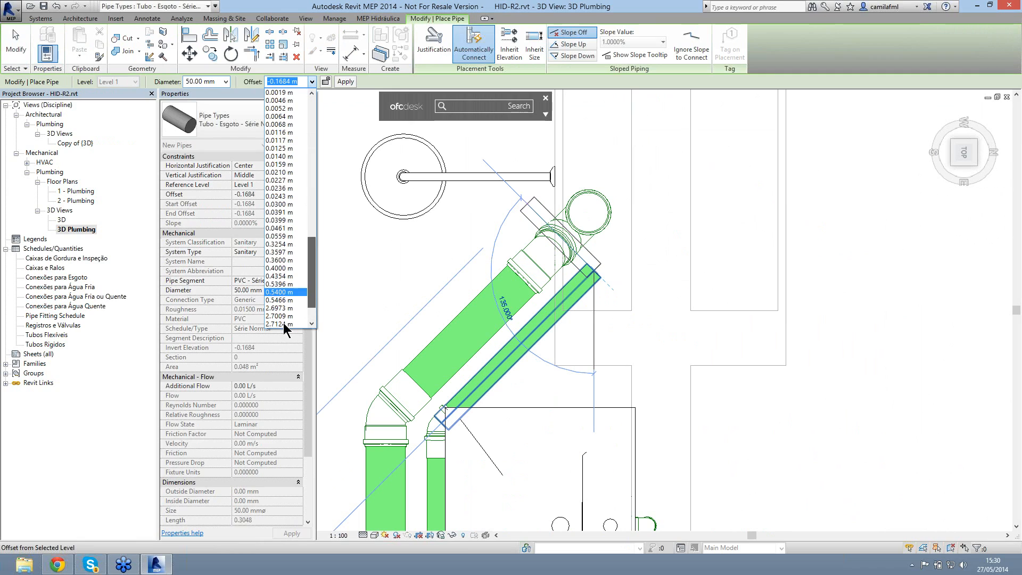
{"action": "left_click", "coordinate": [285, 316]}
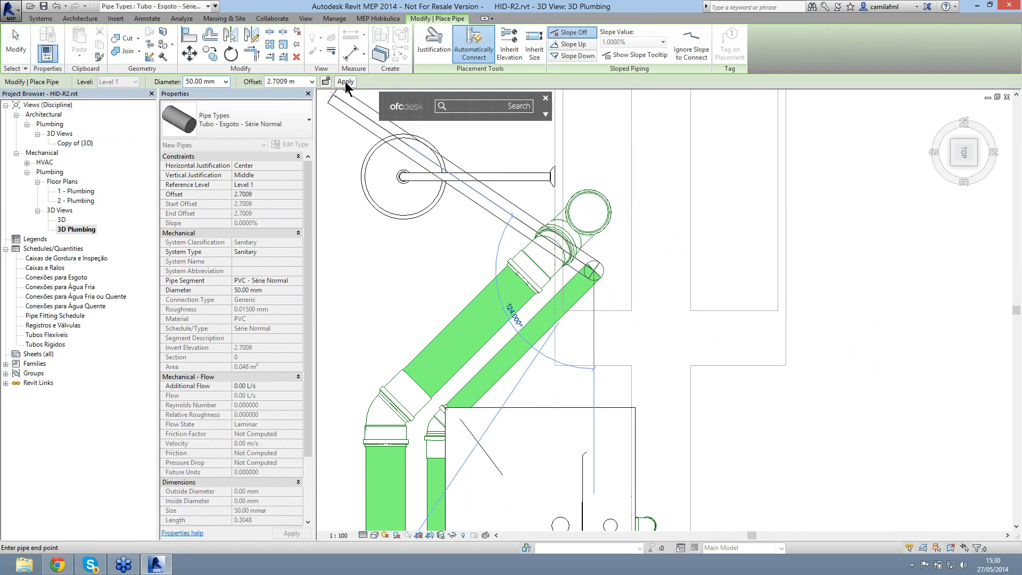
{"action": "left_click", "coordinate": [345, 81]}
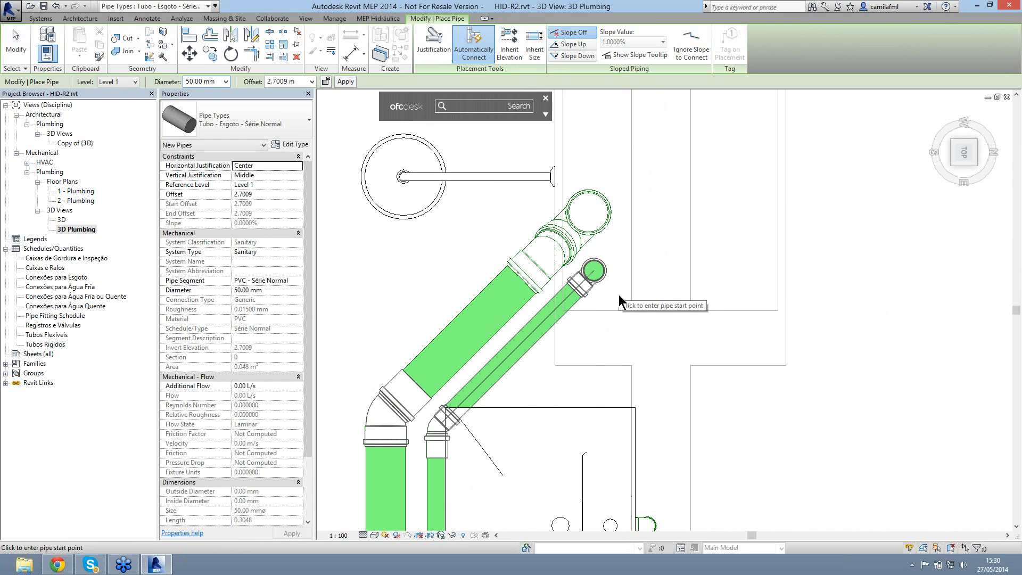
{"action": "key", "text": "Escape"}
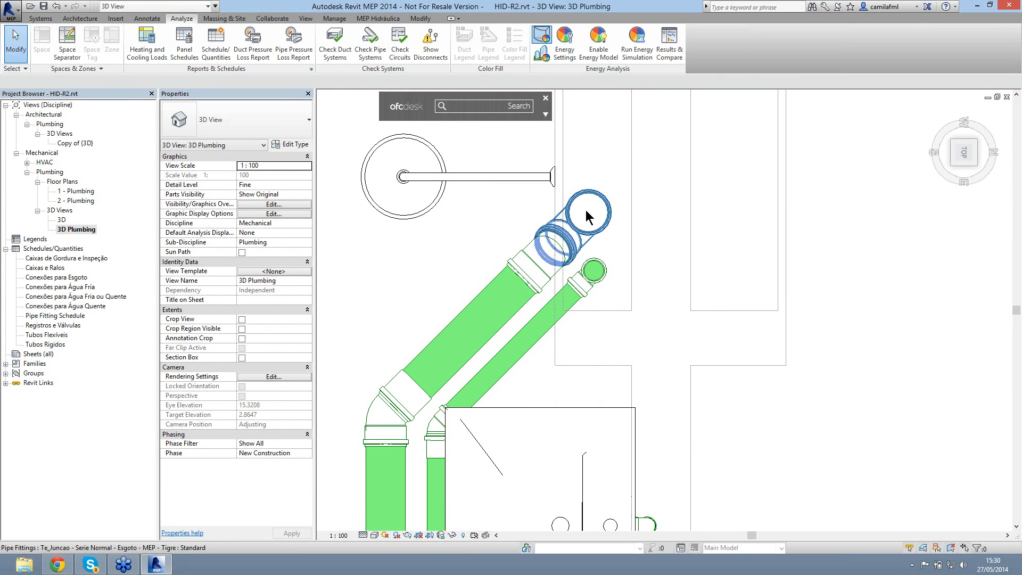
{"action": "left_click", "coordinate": [587, 212]}
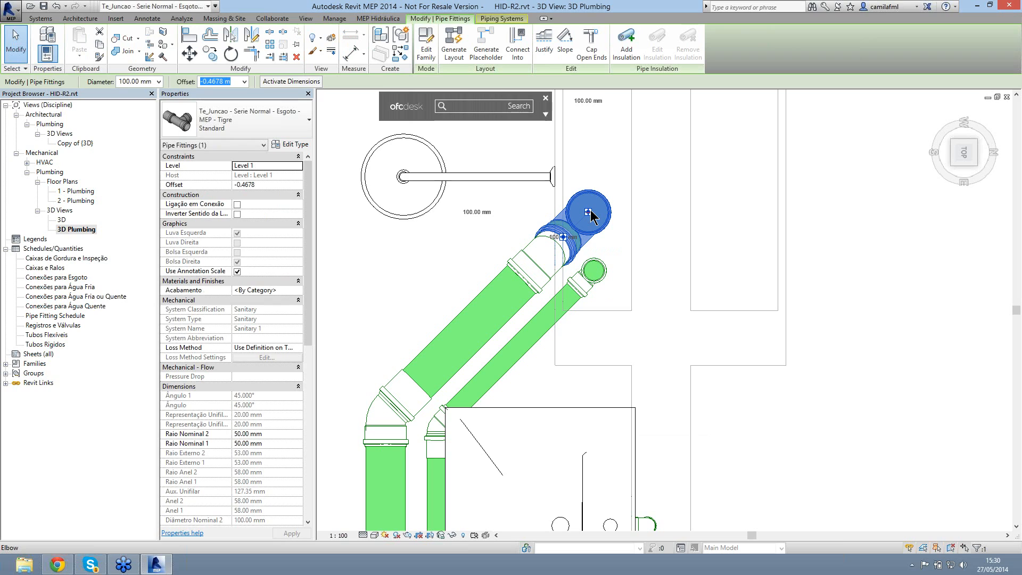
{"action": "scroll", "coordinate": [590, 212], "scroll_direction": "up", "scroll_amount": 3}
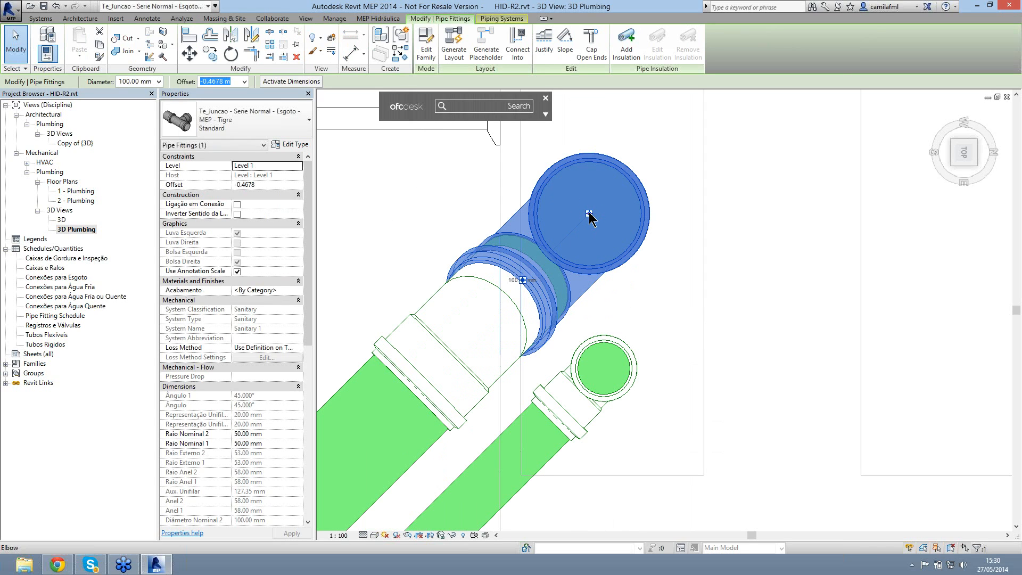
{"action": "scroll", "coordinate": [591, 215], "scroll_direction": "up", "scroll_amount": 4}
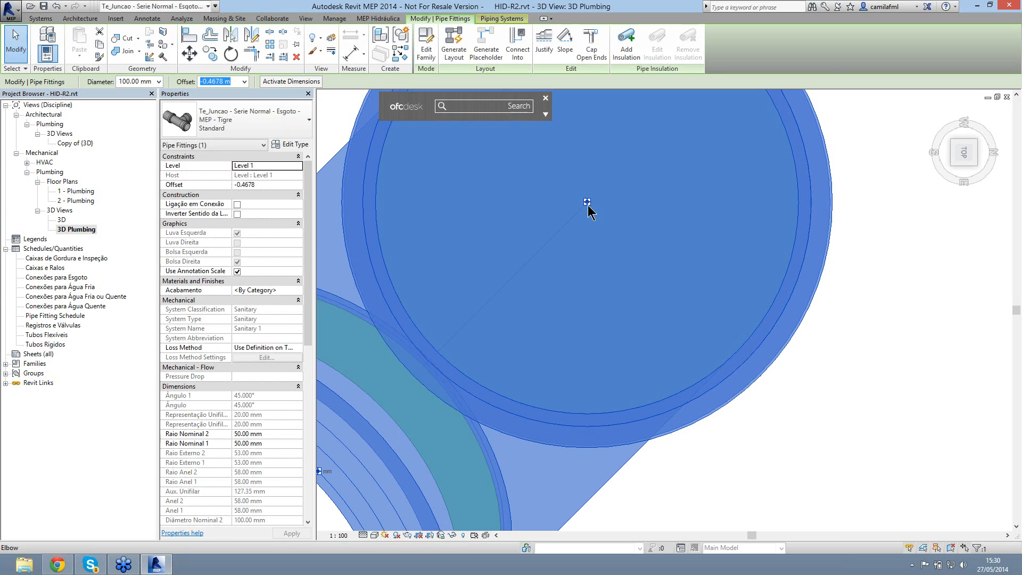
{"action": "key", "text": "Escape"}
{"action": "scroll", "coordinate": [626, 247], "scroll_direction": "down", "scroll_amount": 5}
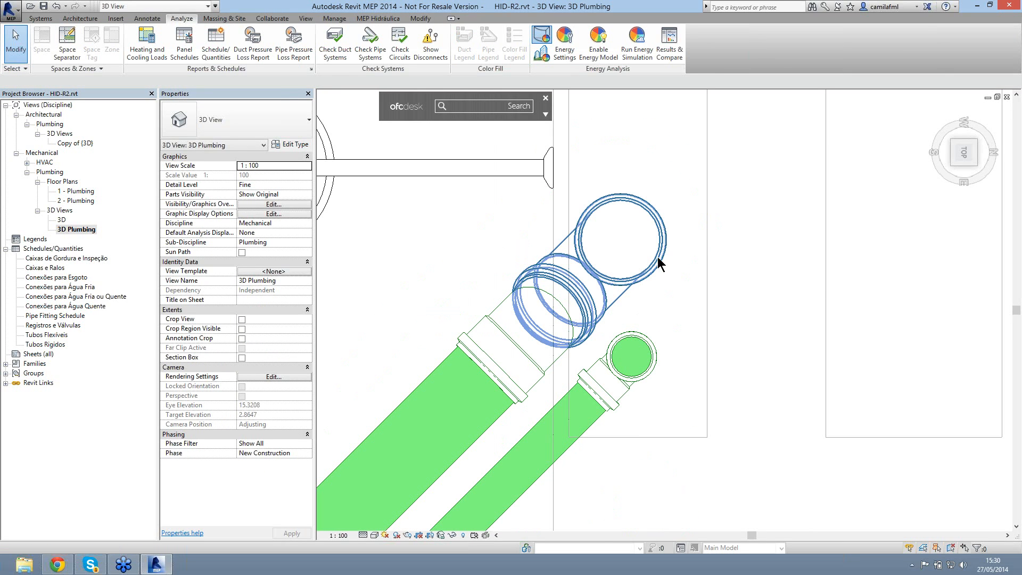
{"action": "left_click", "coordinate": [657, 257]}
{"action": "right_click", "coordinate": [622, 239]}
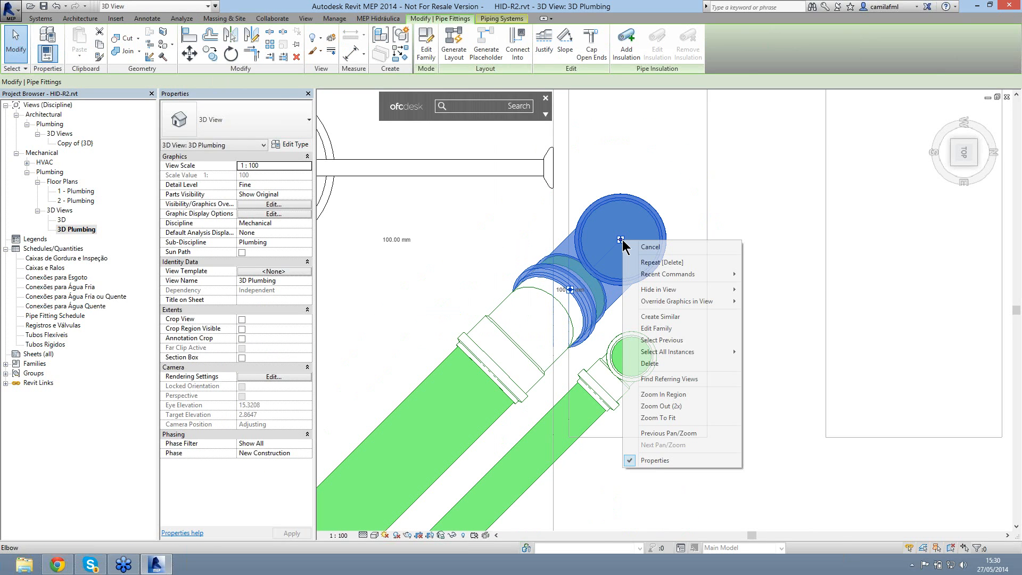
{"action": "left_click", "coordinate": [625, 248]}
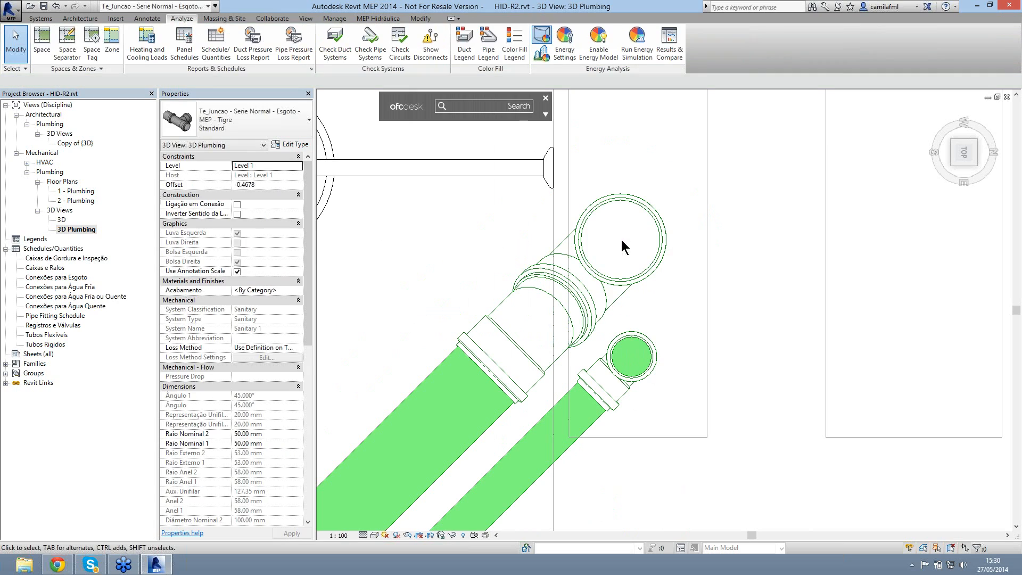
Step: Draw a vertical 100 mm pipe from the center of the large junction fitting's open connector up to an offset of 2.7009 m
{"action": "left_click", "coordinate": [41, 21]}
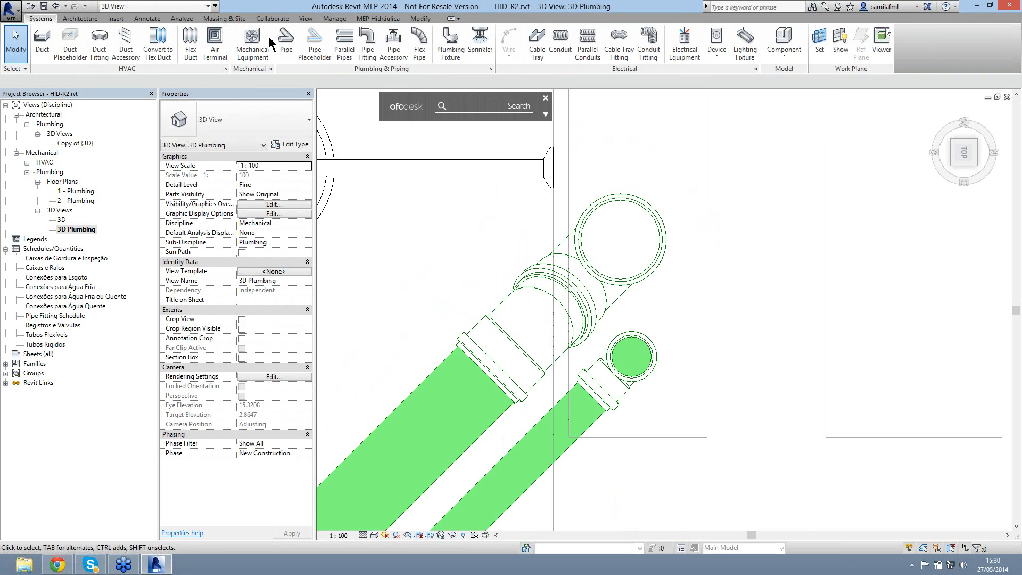
{"action": "left_click", "coordinate": [286, 40]}
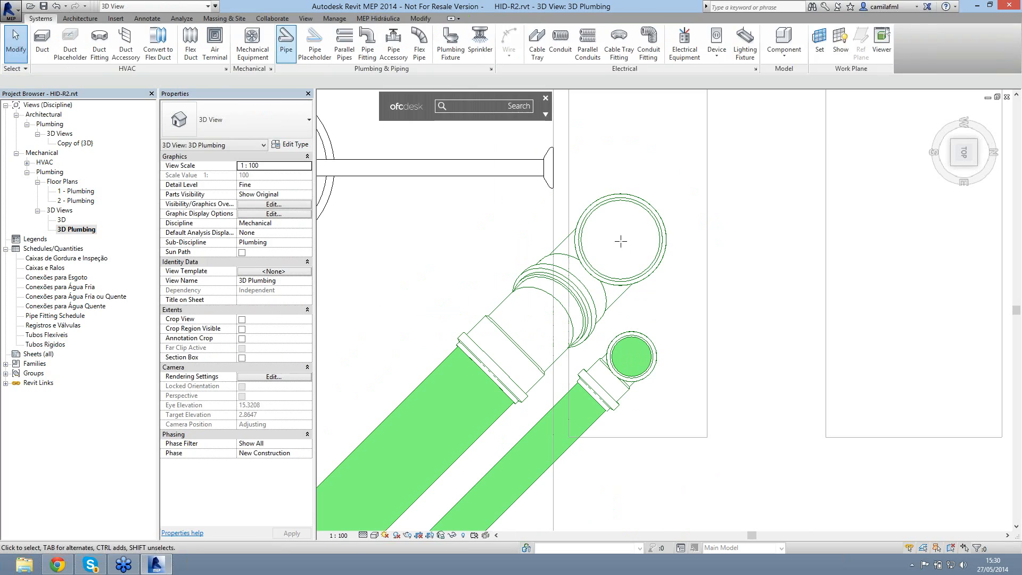
{"action": "left_click", "coordinate": [620, 239]}
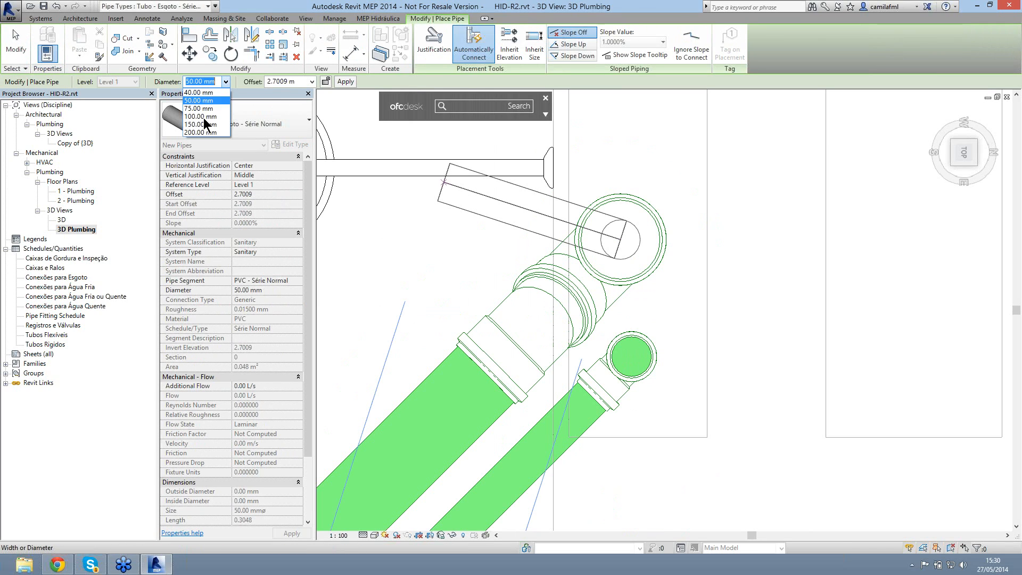
{"action": "left_click", "coordinate": [203, 117]}
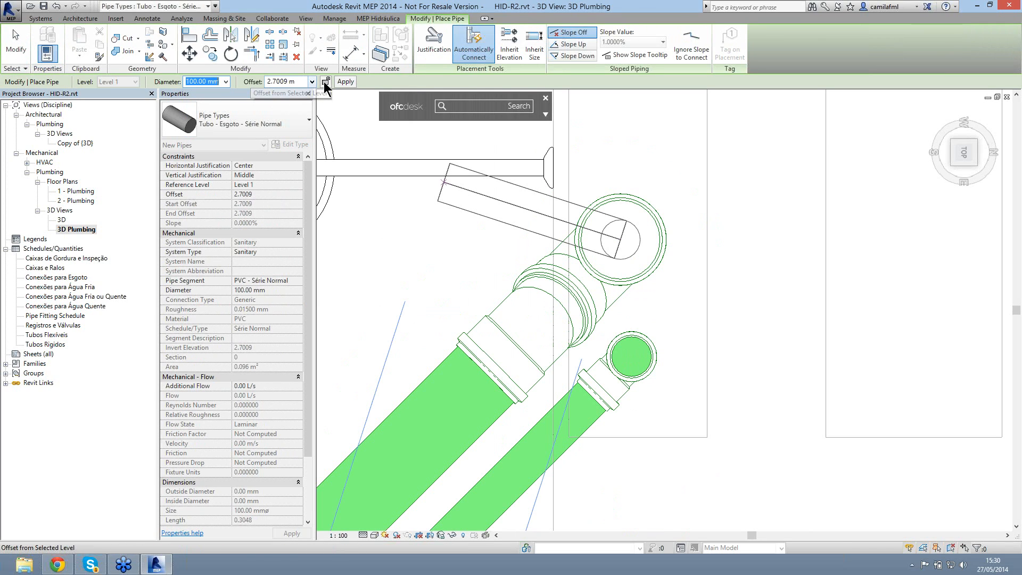
{"action": "left_click", "coordinate": [351, 85]}
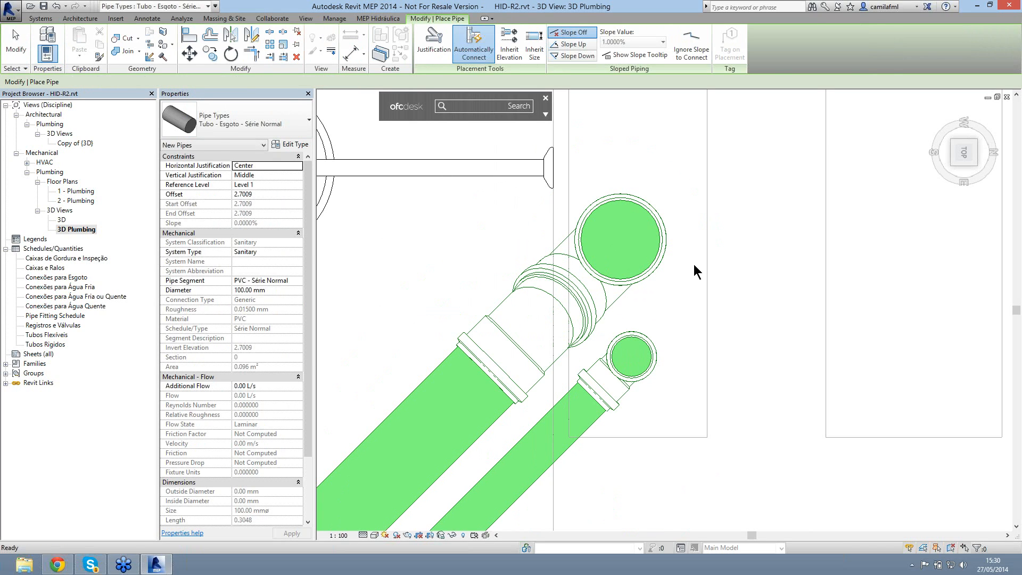
{"action": "key", "text": "Escape"}
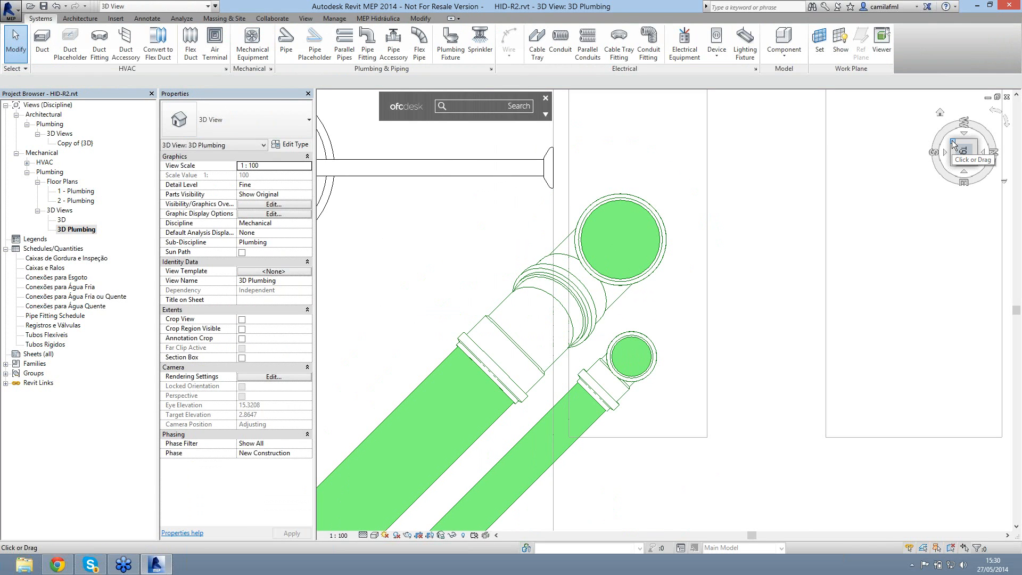
Step: In the top-front-left isometric view, cap the open upper end of the vertical 50 mm pipe
{"action": "left_click", "coordinate": [953, 141]}
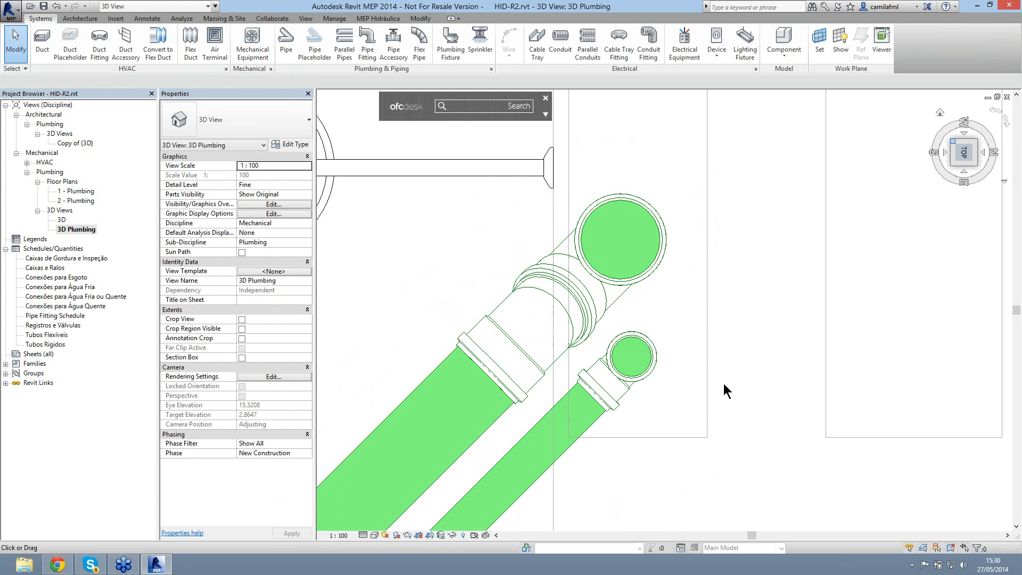
{"action": "scroll", "coordinate": [560, 426], "scroll_direction": "up", "scroll_amount": 5}
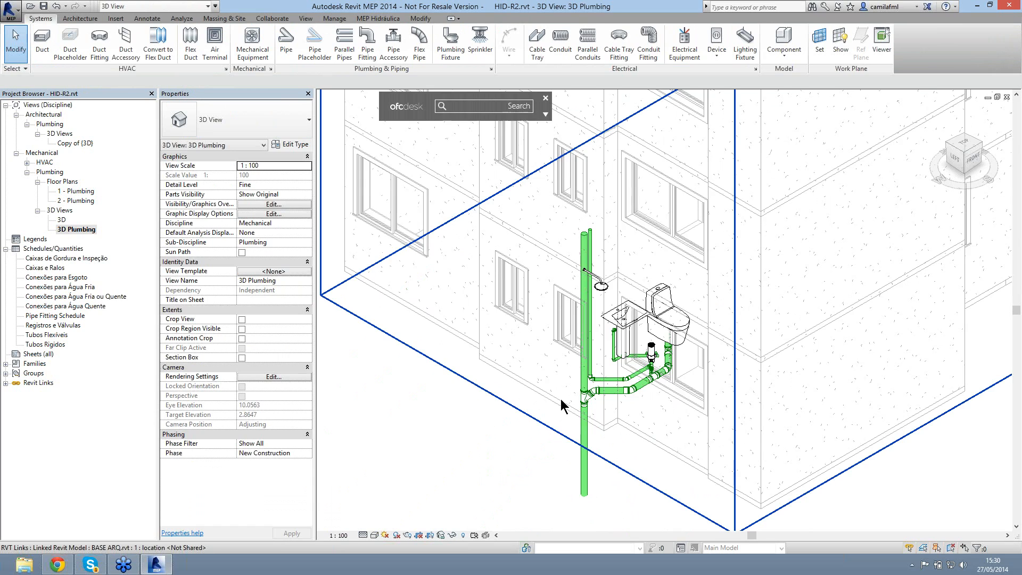
{"action": "scroll", "coordinate": [563, 407], "scroll_direction": "down", "scroll_amount": 3}
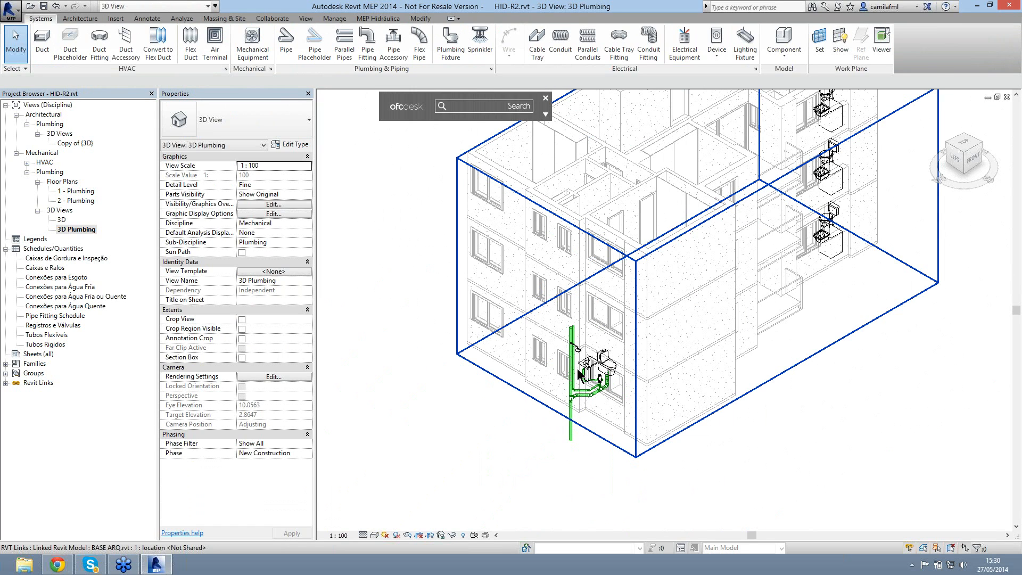
{"action": "scroll", "coordinate": [577, 290], "scroll_direction": "up", "scroll_amount": 5}
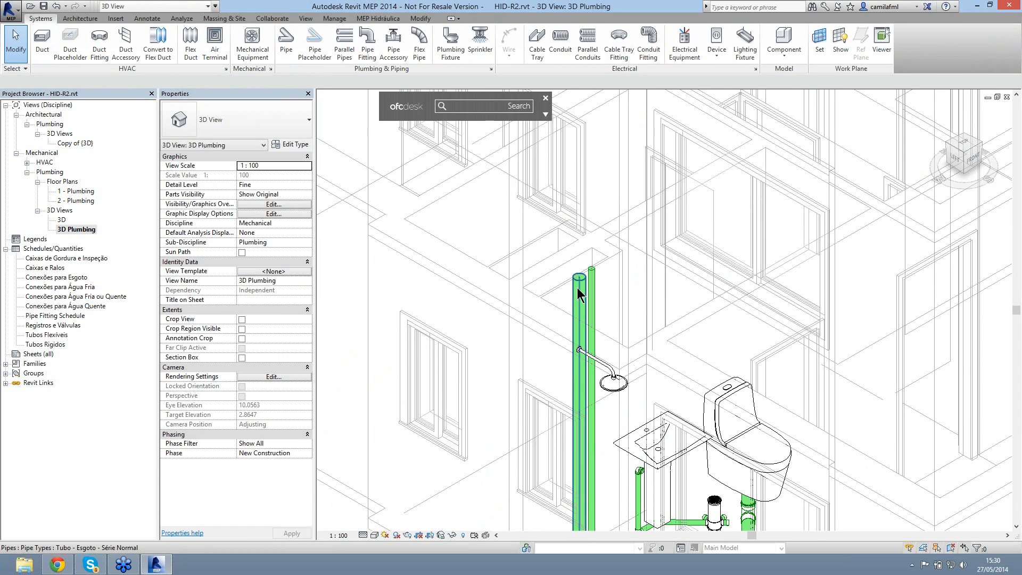
{"action": "scroll", "coordinate": [615, 274], "scroll_direction": "up", "scroll_amount": 3}
{"action": "left_click", "coordinate": [618, 275]}
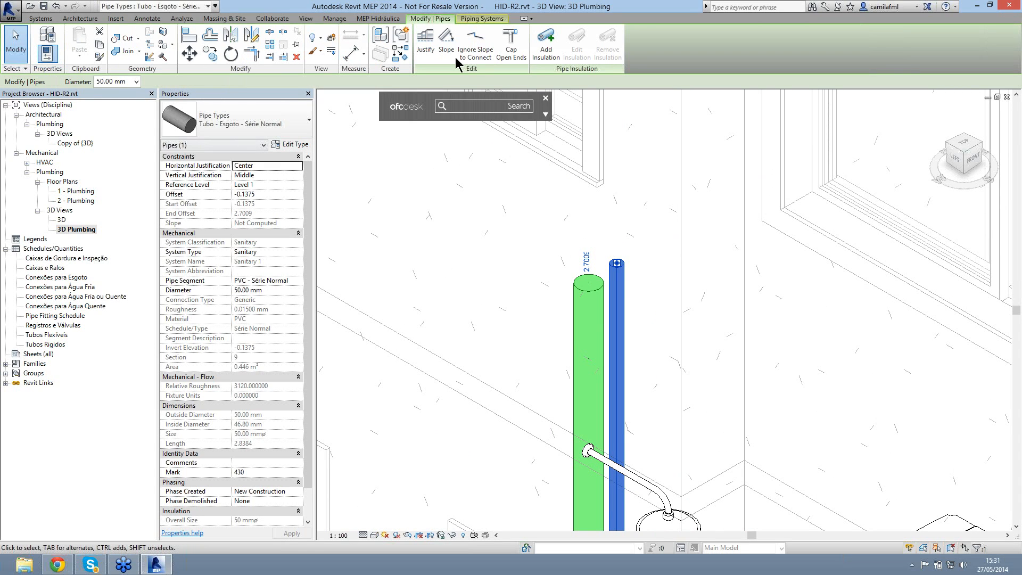
{"action": "left_click", "coordinate": [448, 45]}
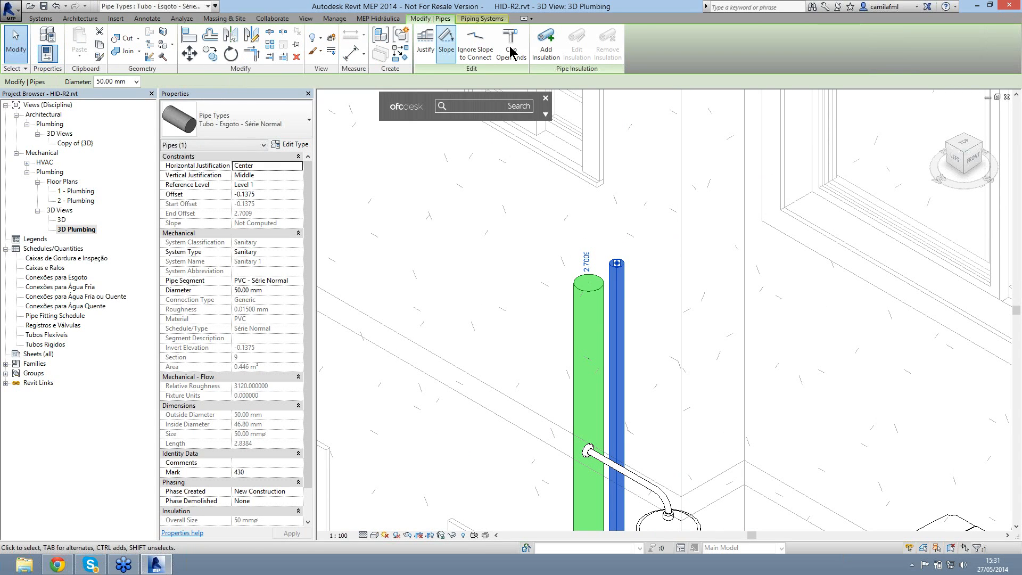
{"action": "left_click", "coordinate": [510, 52]}
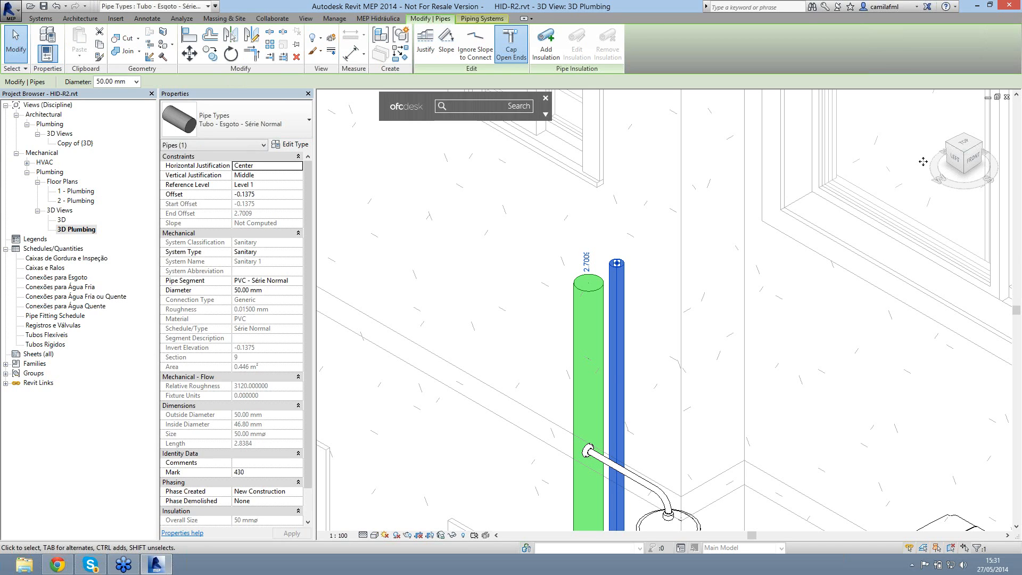
Step: Orient the 3D view to the front so the whole building and its risers can be viewed
{"action": "scroll", "coordinate": [924, 162], "scroll_direction": "down", "scroll_amount": 5}
{"action": "left_click", "coordinate": [923, 161]}
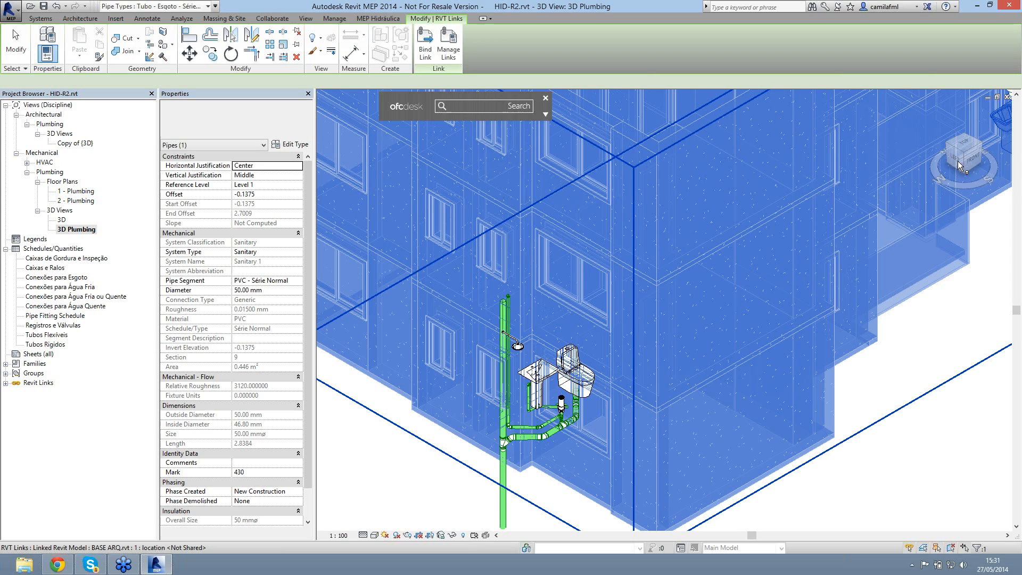
{"action": "left_click", "coordinate": [957, 161]}
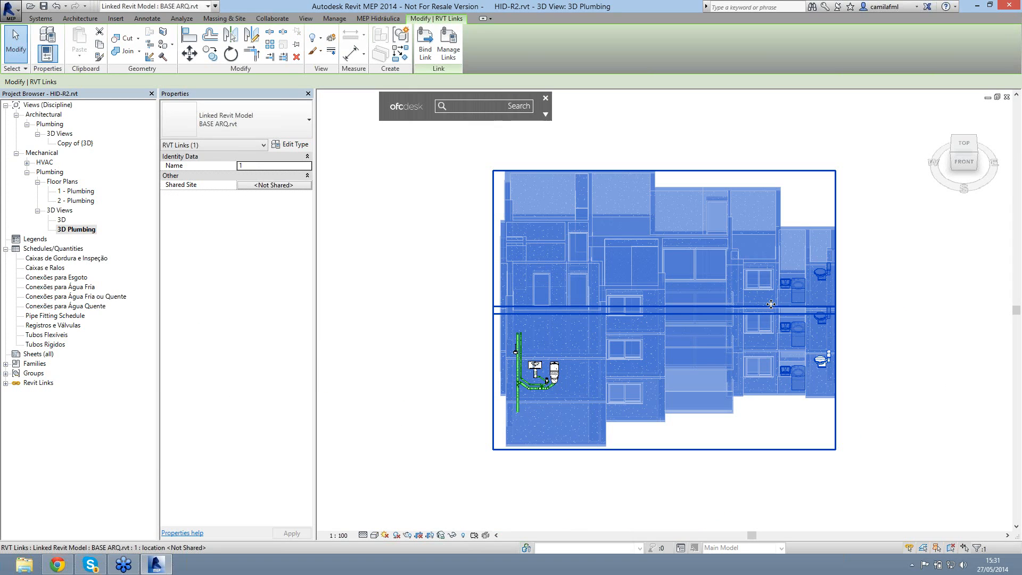
Step: In the top view, copy all the bathroom fixtures, drainage pipes and fittings to the clipboard
{"action": "key", "text": "Escape"}
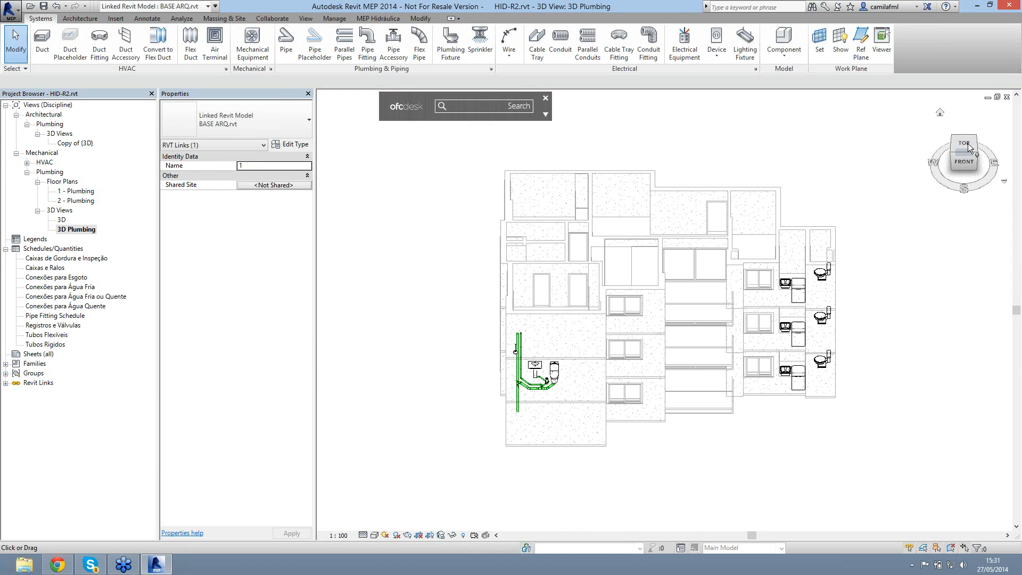
{"action": "left_click", "coordinate": [968, 142]}
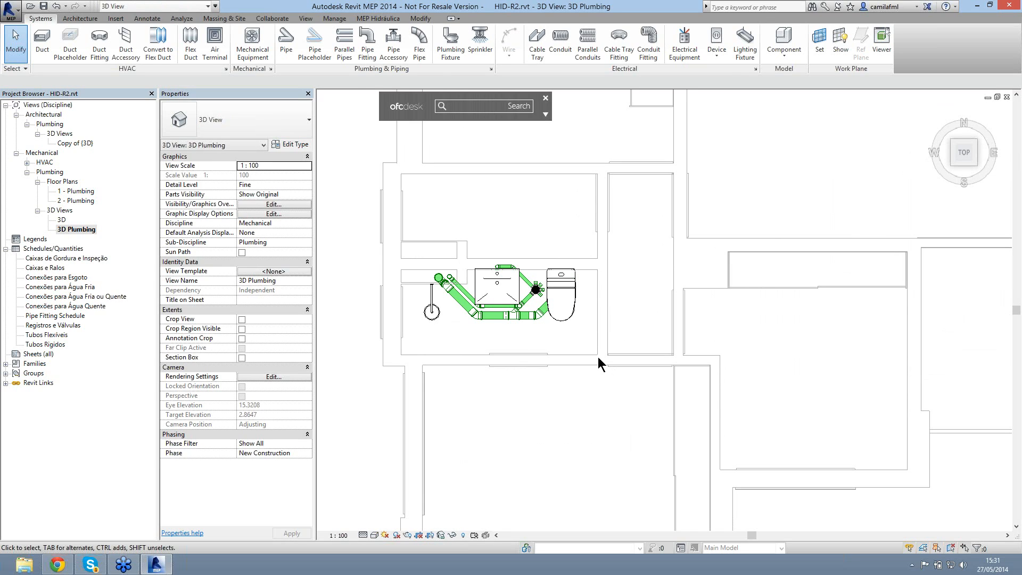
{"action": "left_click_drag", "start_coordinate": [400, 243], "coordinate": [598, 357]}
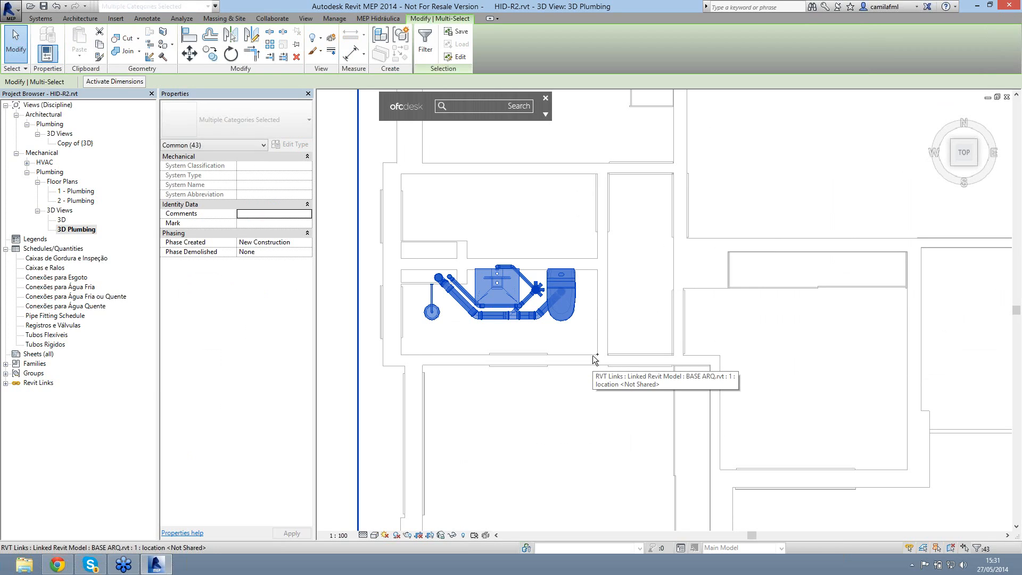
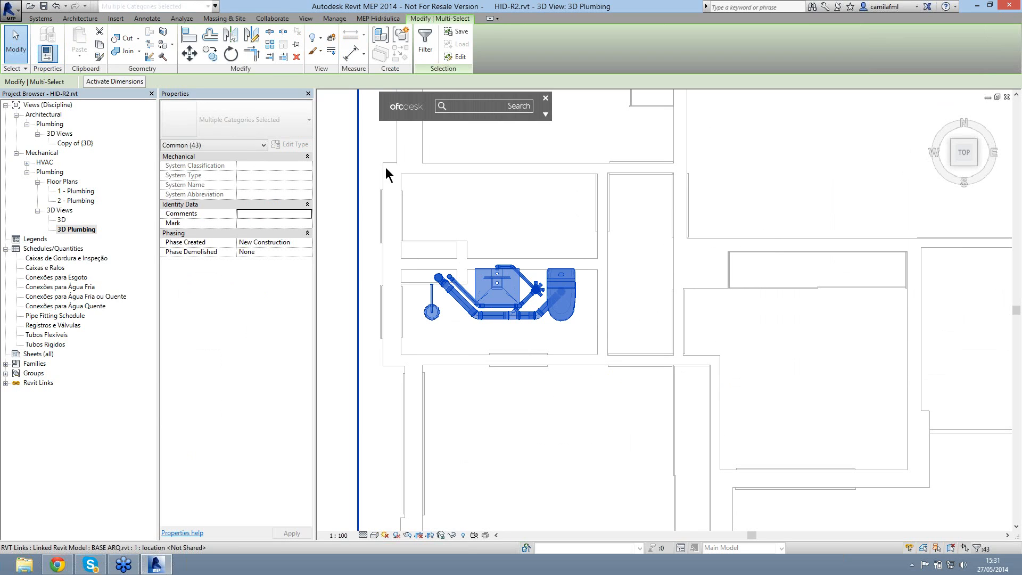
{"action": "key", "text": "Escape"}
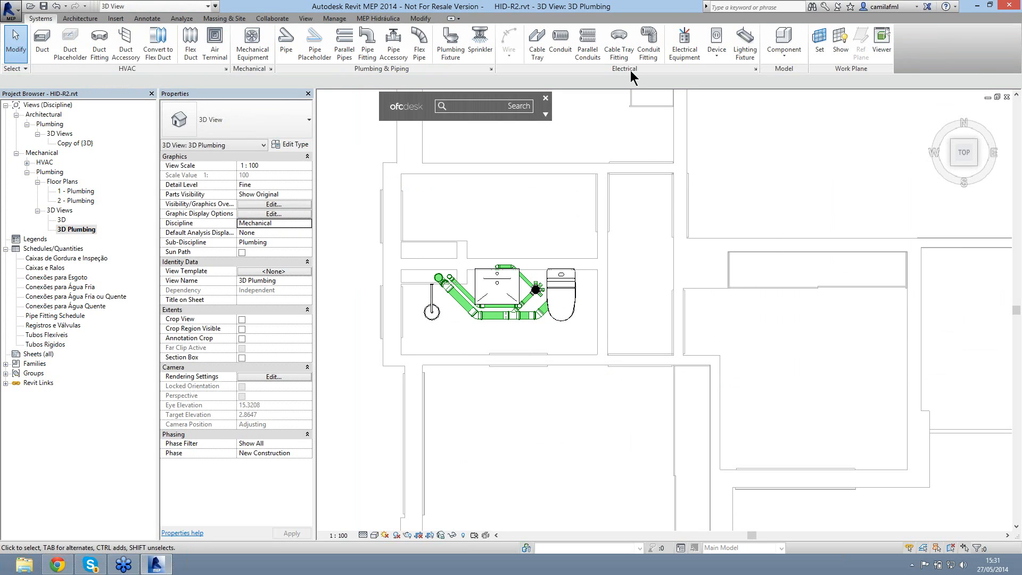
Step: Paste the copied bathroom assembly aligned to Level 2
{"action": "left_click", "coordinate": [421, 19]}
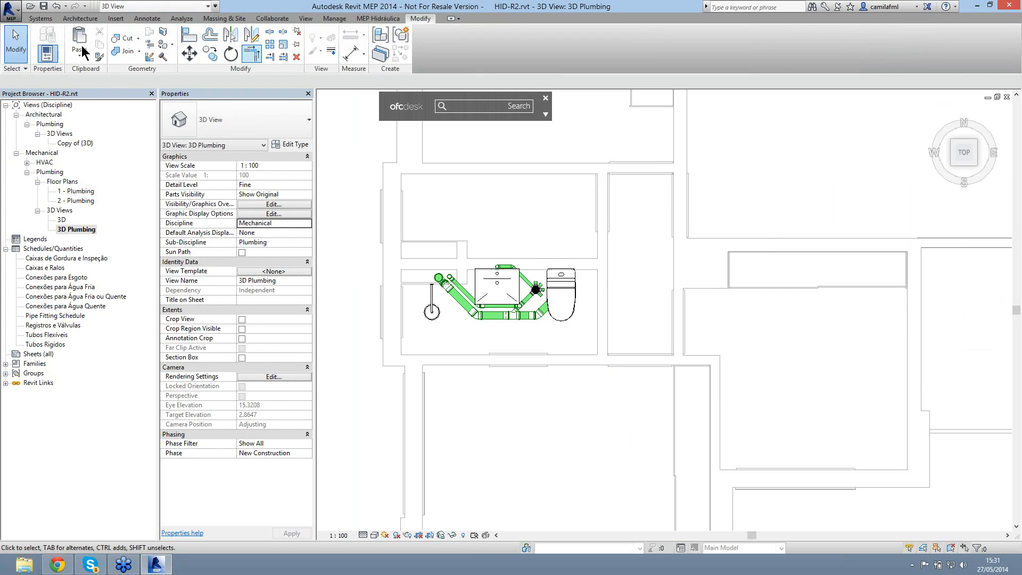
{"action": "left_click", "coordinate": [81, 57]}
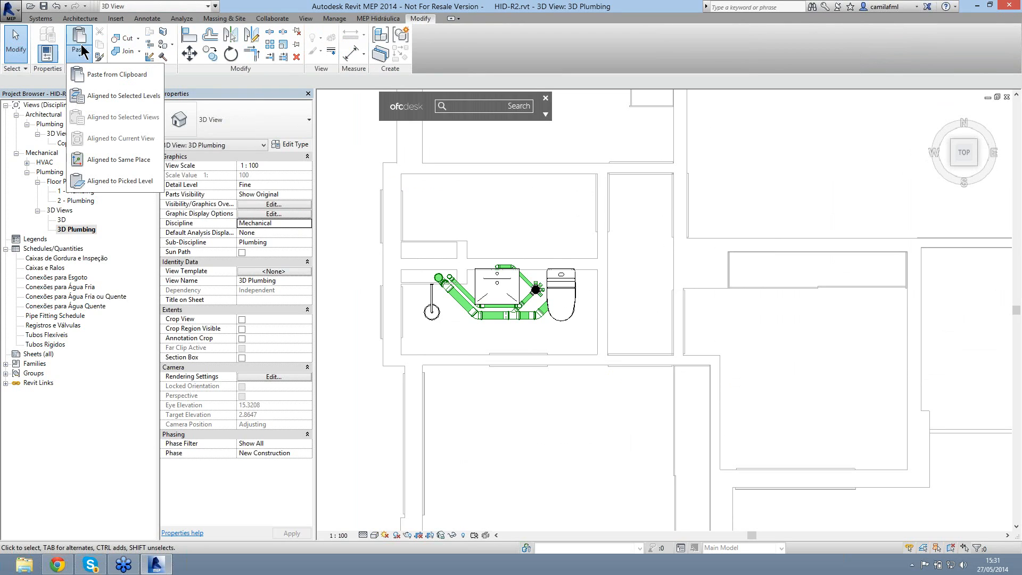
{"action": "left_click", "coordinate": [108, 96]}
{"action": "left_click", "coordinate": [461, 217]}
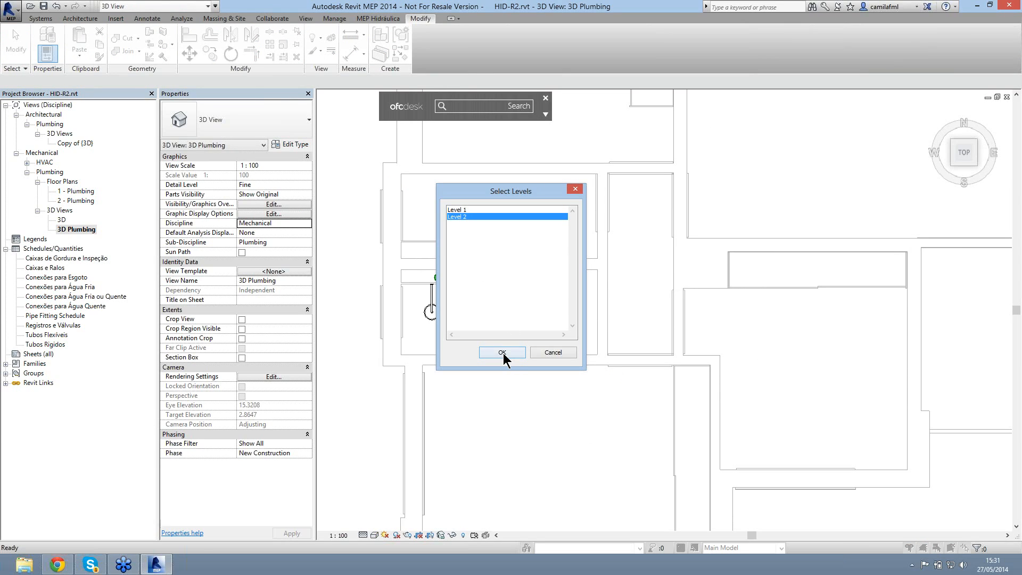
{"action": "key", "text": "Return"}
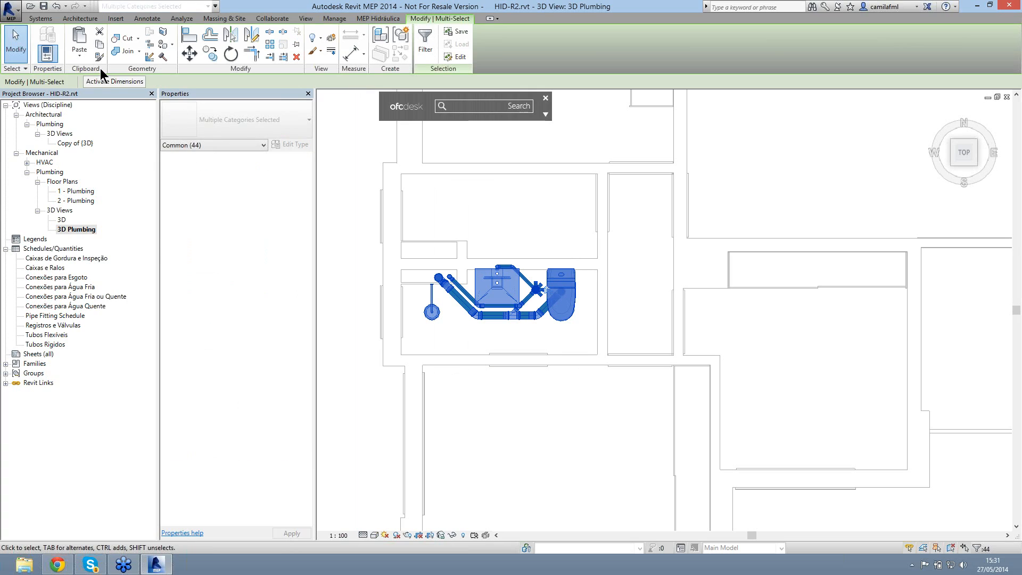
{"action": "left_click", "coordinate": [85, 59]}
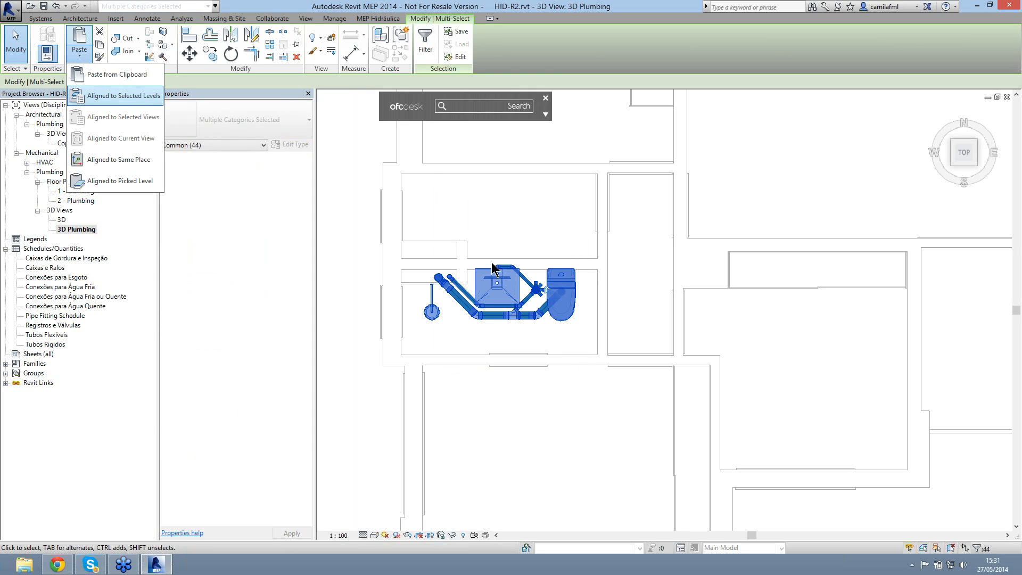
{"action": "key", "text": "Return"}
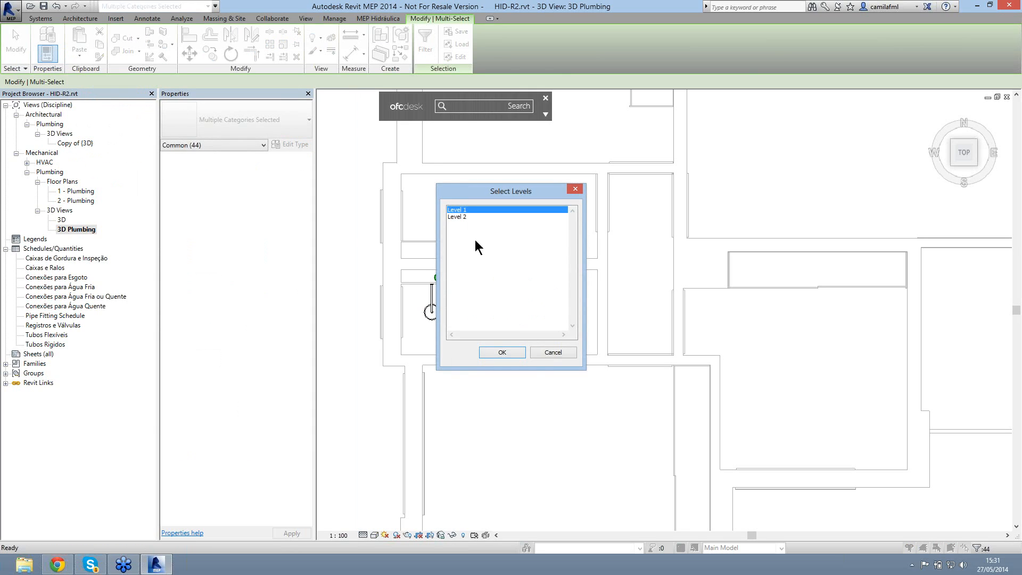
{"action": "left_click", "coordinate": [563, 355]}
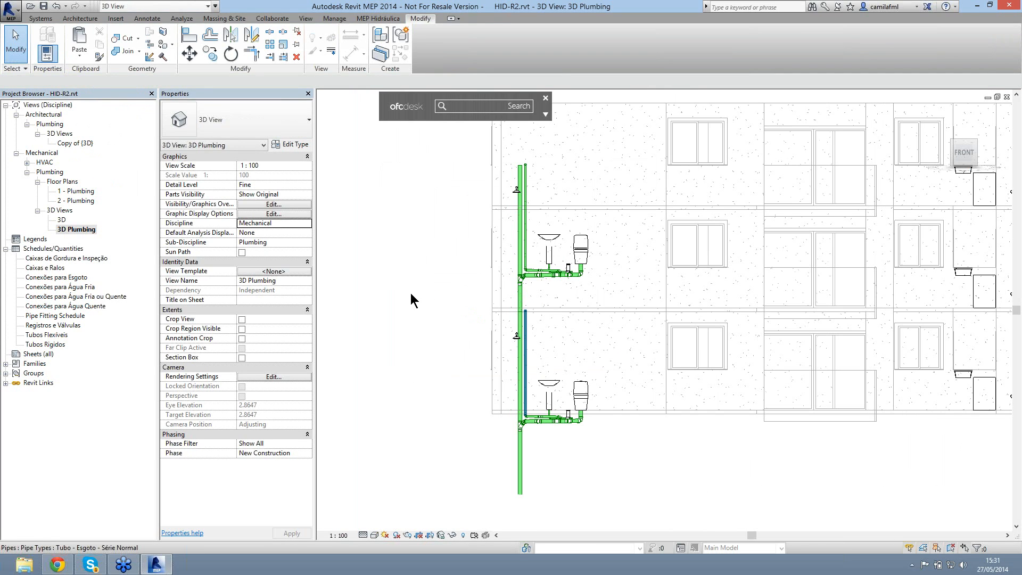
Step: Open the South - Mech elevation from its elevation marker in the 1 - Plumbing floor plan
{"action": "key", "text": "z"}
{"action": "key", "text": "f"}
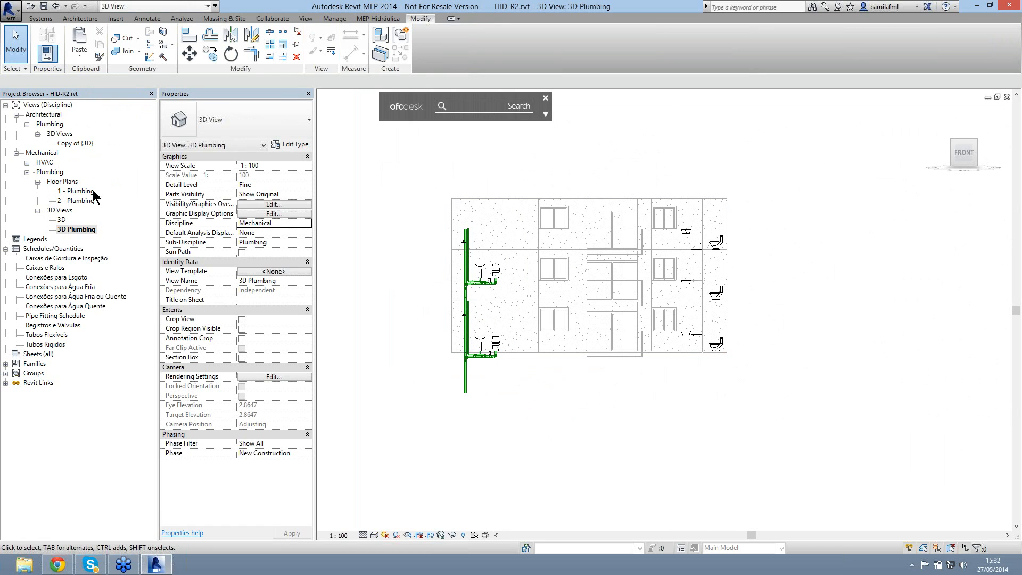
{"action": "left_click", "coordinate": [76, 191]}
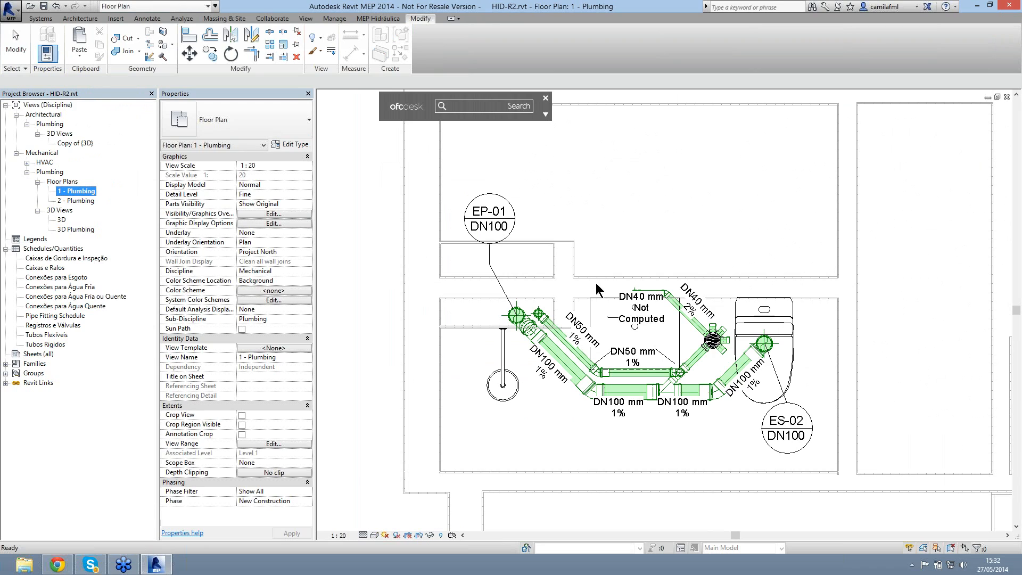
{"action": "left_click", "coordinate": [384, 289]}
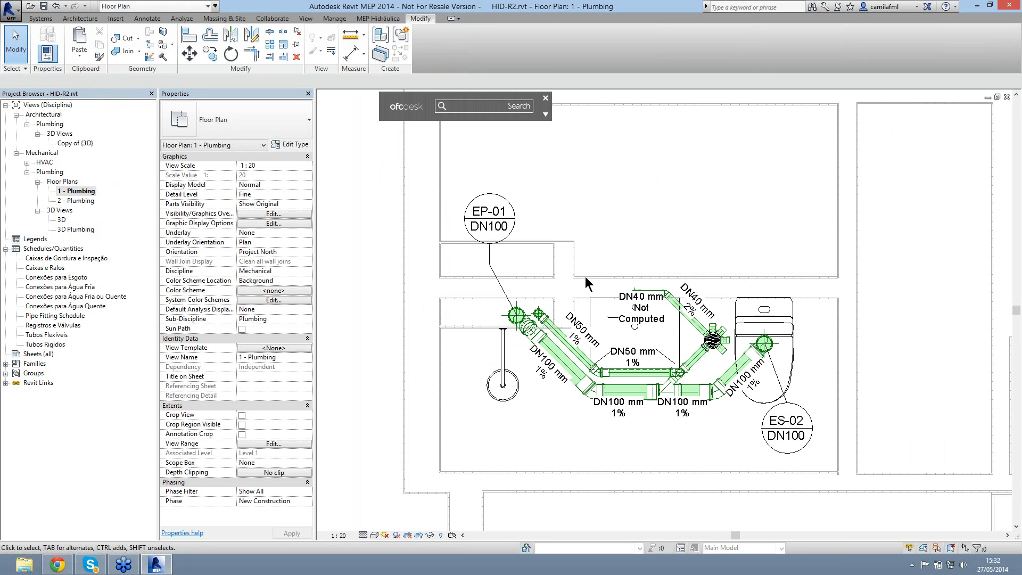
{"action": "scroll", "coordinate": [532, 364], "scroll_direction": "down", "scroll_amount": 5}
{"action": "scroll", "coordinate": [537, 371], "scroll_direction": "up", "scroll_amount": 5}
{"action": "scroll", "coordinate": [537, 371], "scroll_direction": "up", "scroll_amount": 2}
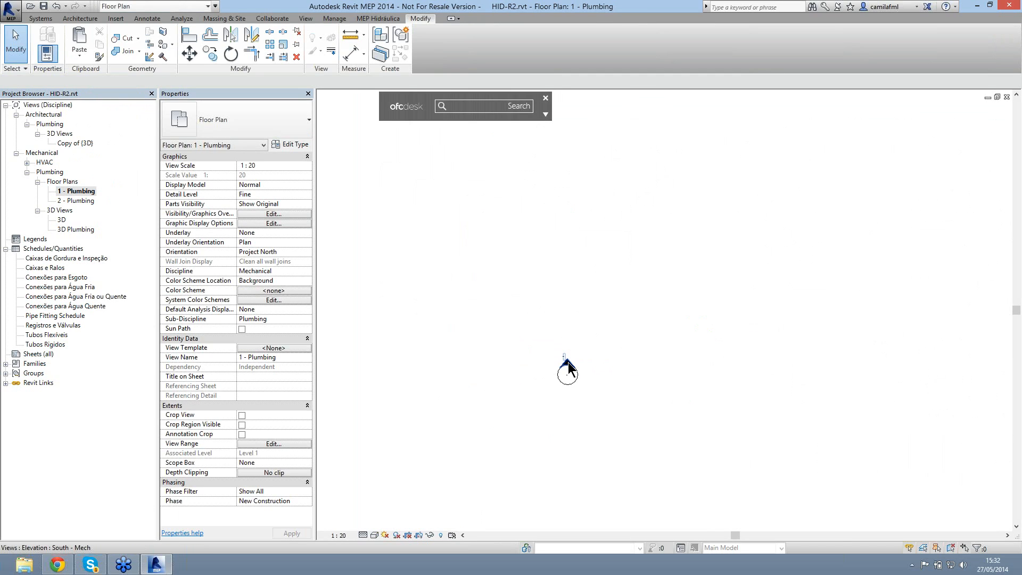
{"action": "double_click", "coordinate": [567, 365]}
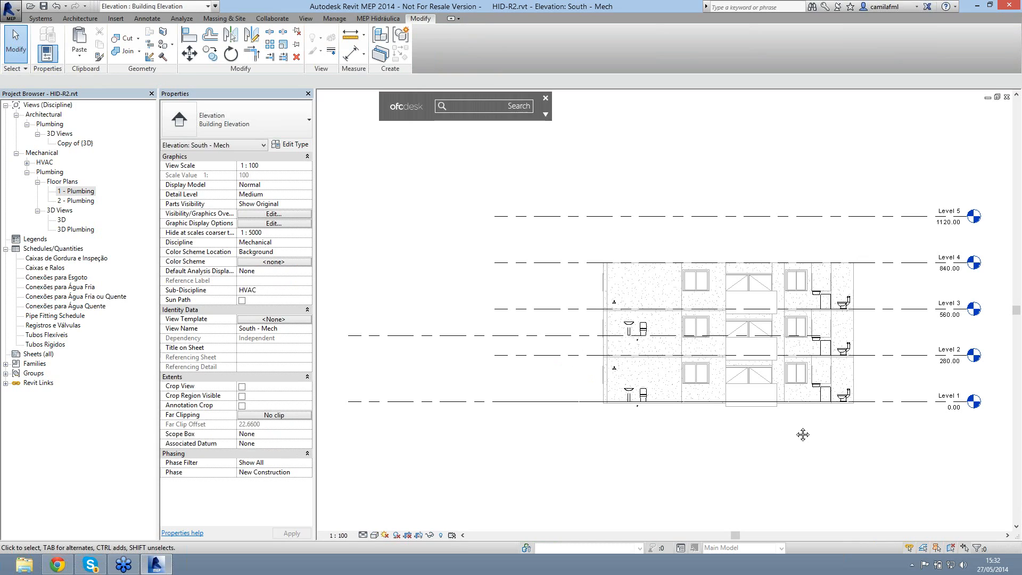
Step: Set the project's Level 2 elevation to 2.8 m to match the linked model's Level 2
{"action": "scroll", "coordinate": [901, 333], "scroll_direction": "up", "scroll_amount": 3}
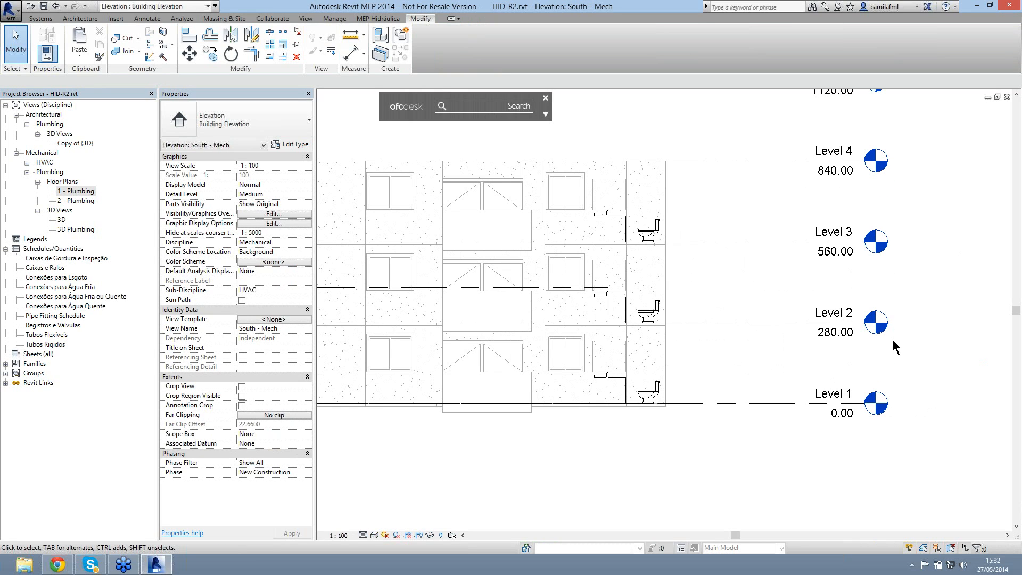
{"action": "scroll", "coordinate": [894, 342], "scroll_direction": "down", "scroll_amount": 2}
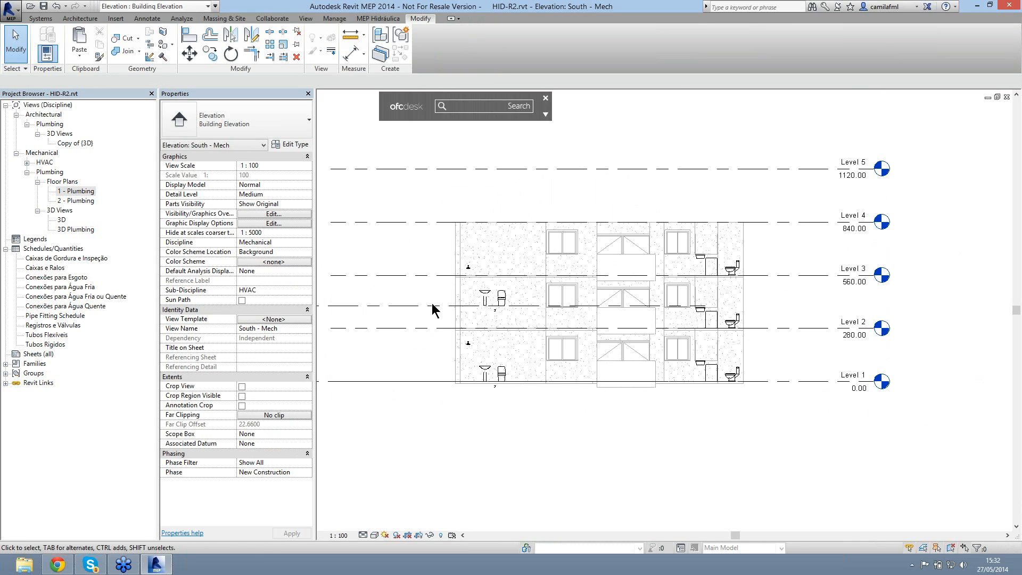
{"action": "left_click", "coordinate": [463, 443]}
{"action": "middle_click_drag", "start_coordinate": [584, 444], "coordinate": [511, 447]}
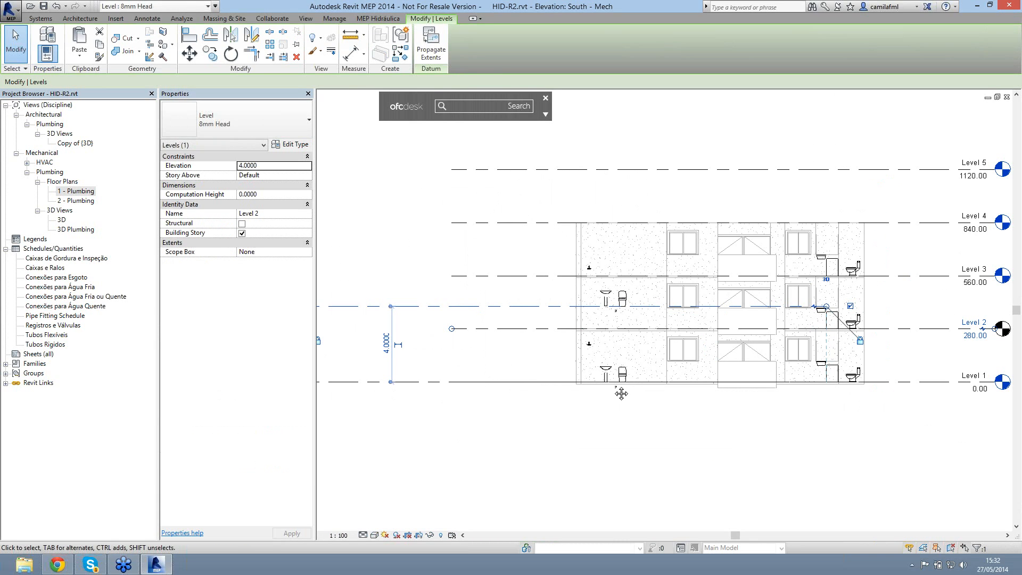
{"action": "middle_click_drag", "start_coordinate": [639, 306], "coordinate": [788, 309]}
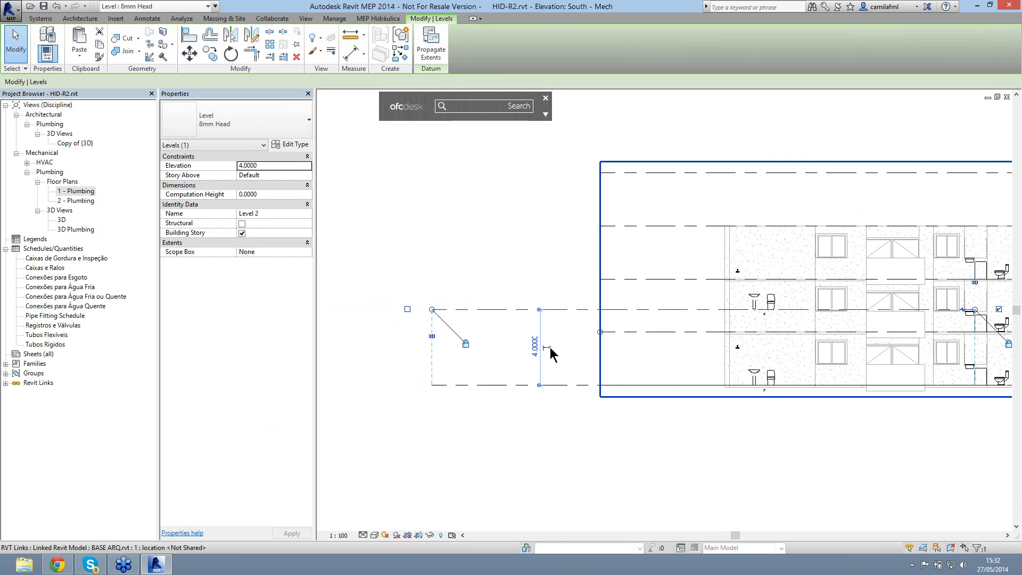
{"action": "middle_click_drag", "start_coordinate": [982, 314], "coordinate": [855, 294]}
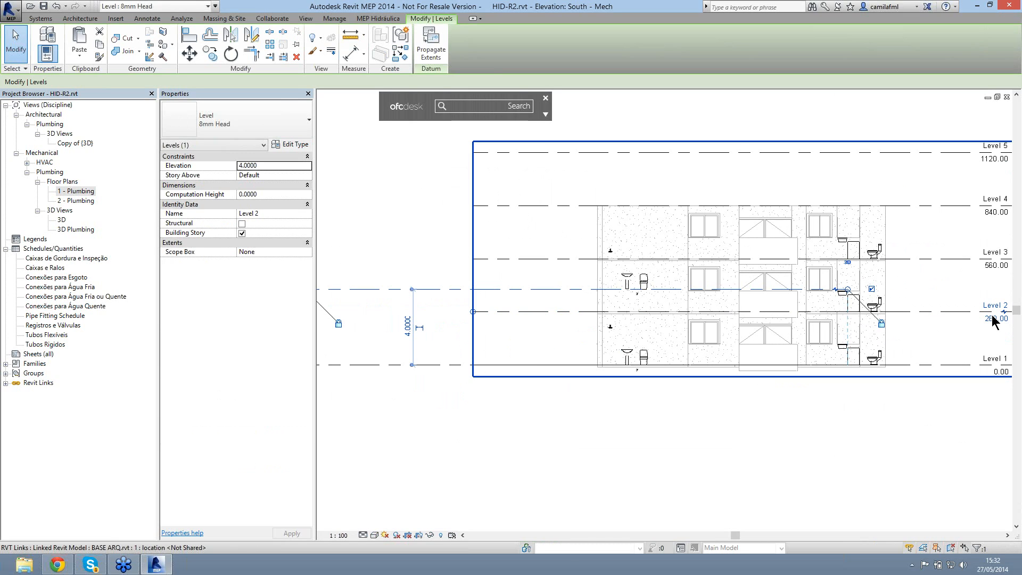
{"action": "left_click", "coordinate": [407, 325]}
{"action": "type", "text": "2.8"}
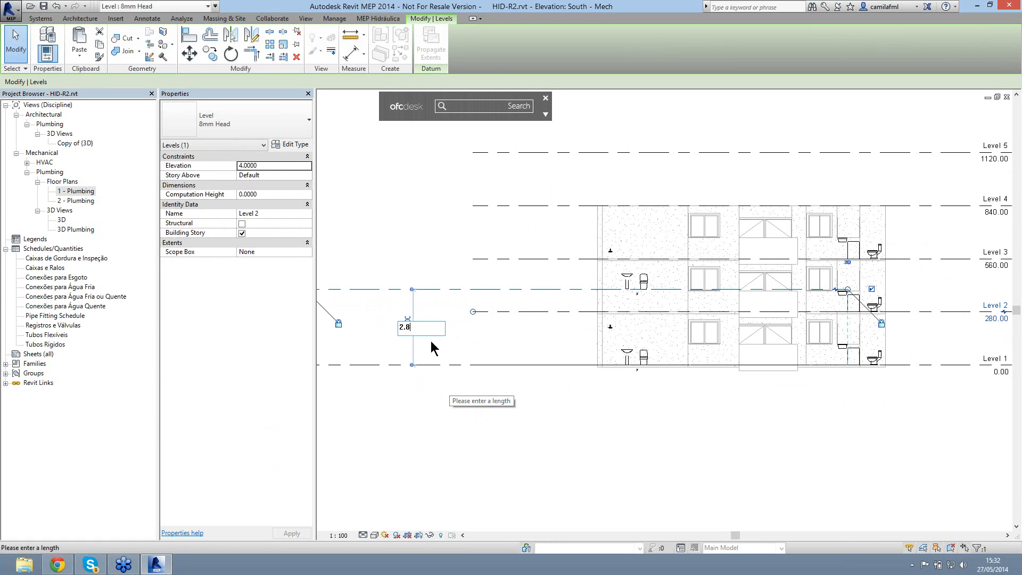
{"action": "key", "text": "Return"}
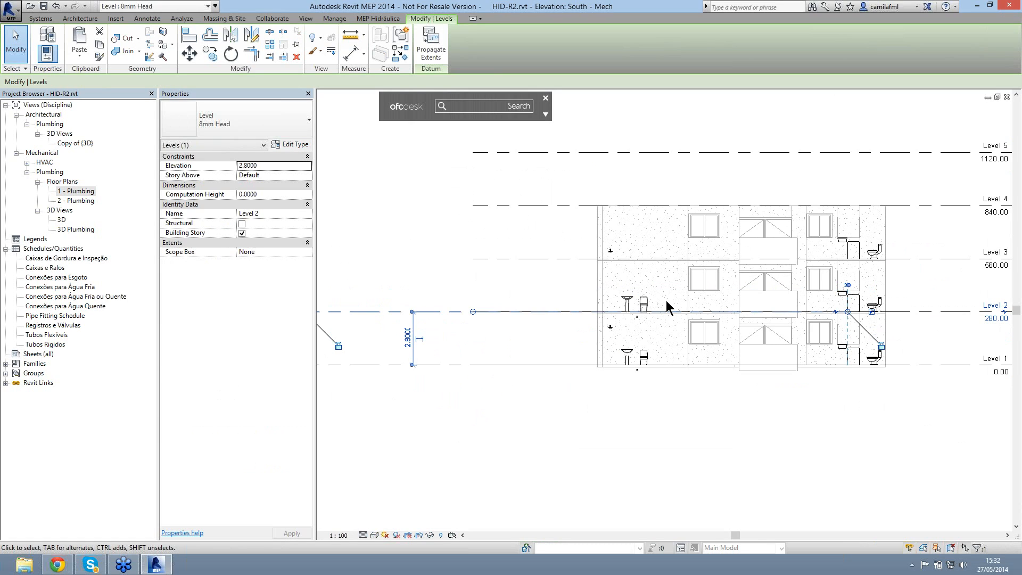
{"action": "scroll", "coordinate": [655, 285], "scroll_direction": "up", "scroll_amount": 2}
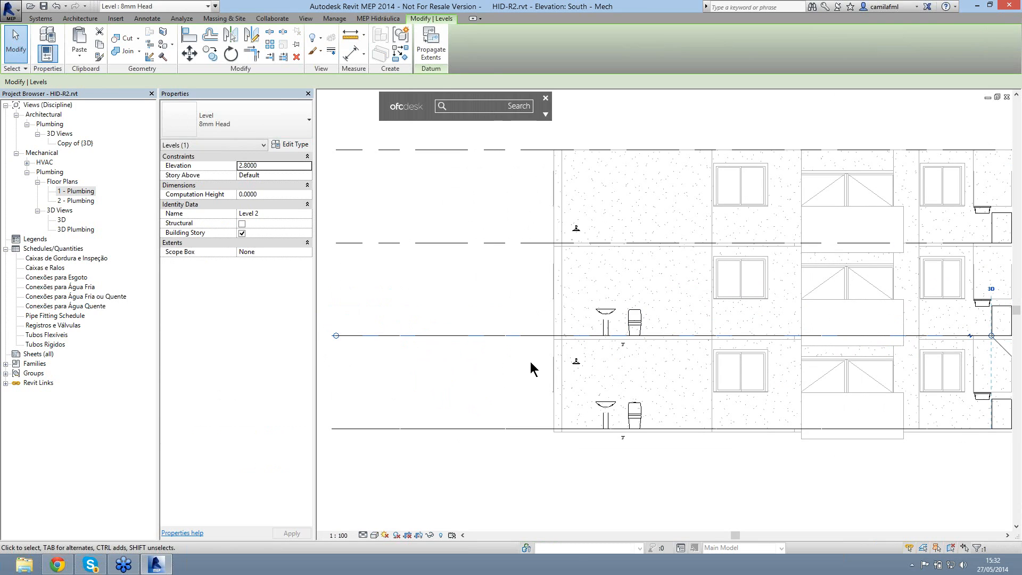
{"action": "scroll", "coordinate": [531, 362], "scroll_direction": "down", "scroll_amount": 2}
{"action": "left_click", "coordinate": [573, 412]}
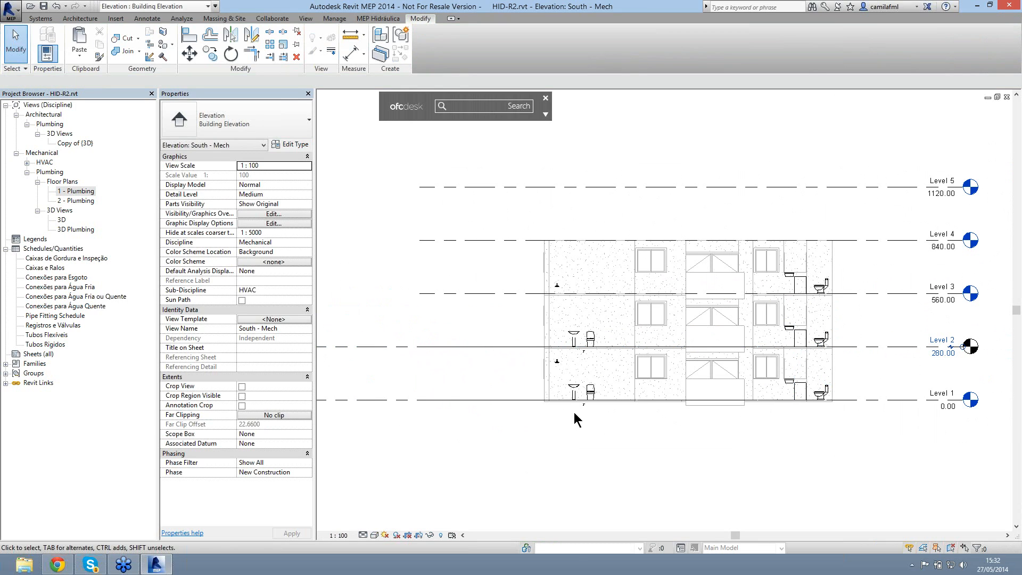
Step: Create a level similar to Level 2, placed 2.8 m above it along the linked model's Level 3 line
{"action": "scroll", "coordinate": [473, 379], "scroll_direction": "down", "scroll_amount": 4}
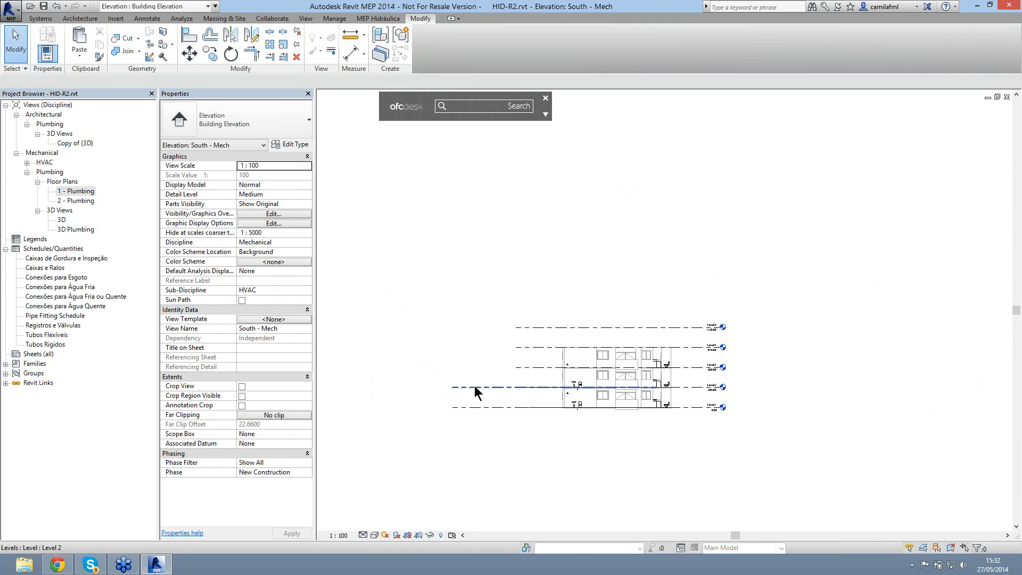
{"action": "left_click", "coordinate": [475, 387]}
{"action": "right_click", "coordinate": [475, 387]}
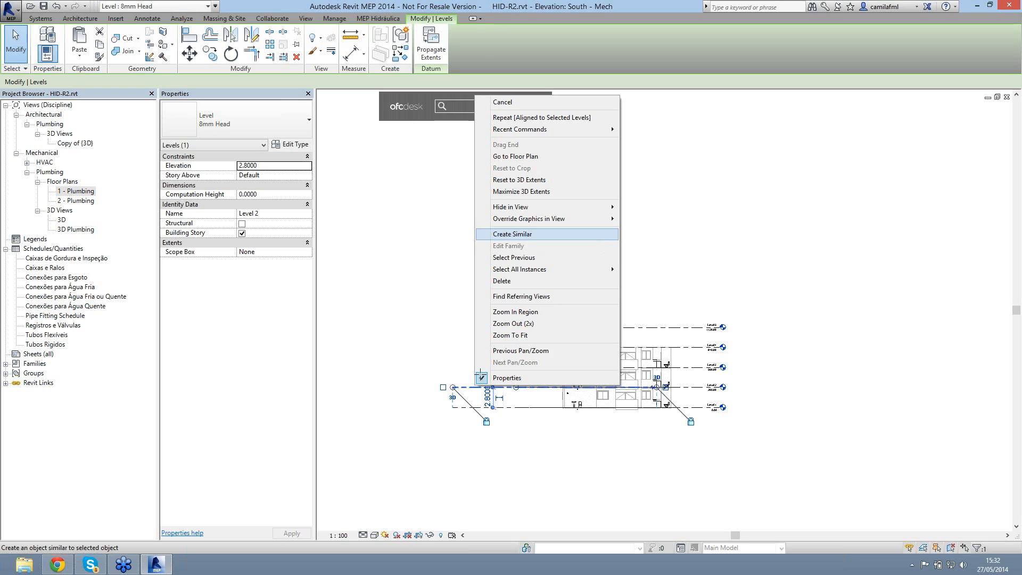
{"action": "left_click", "coordinate": [526, 235]}
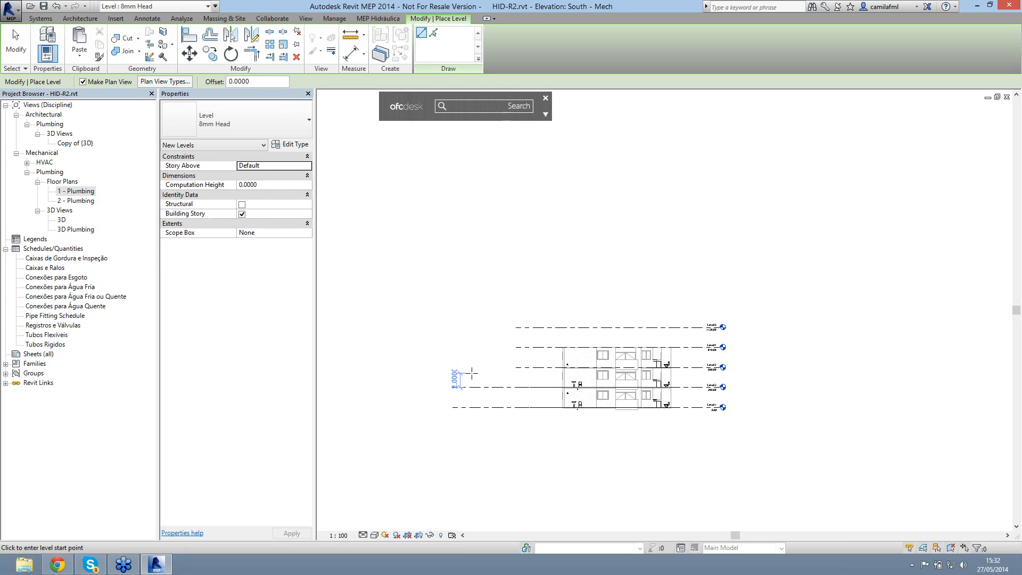
{"action": "scroll", "coordinate": [482, 372], "scroll_direction": "up", "scroll_amount": 3}
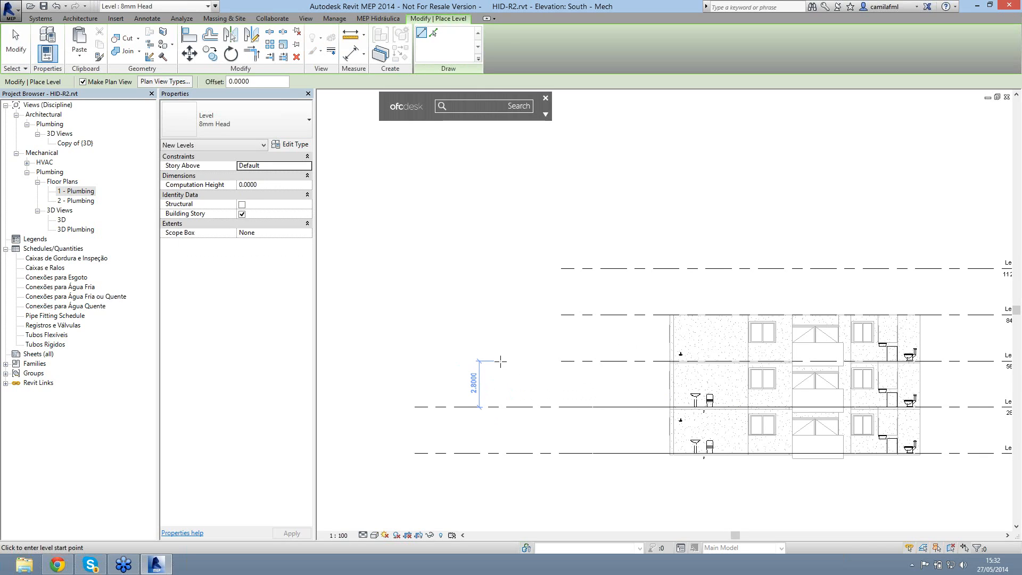
{"action": "left_click", "coordinate": [500, 361]}
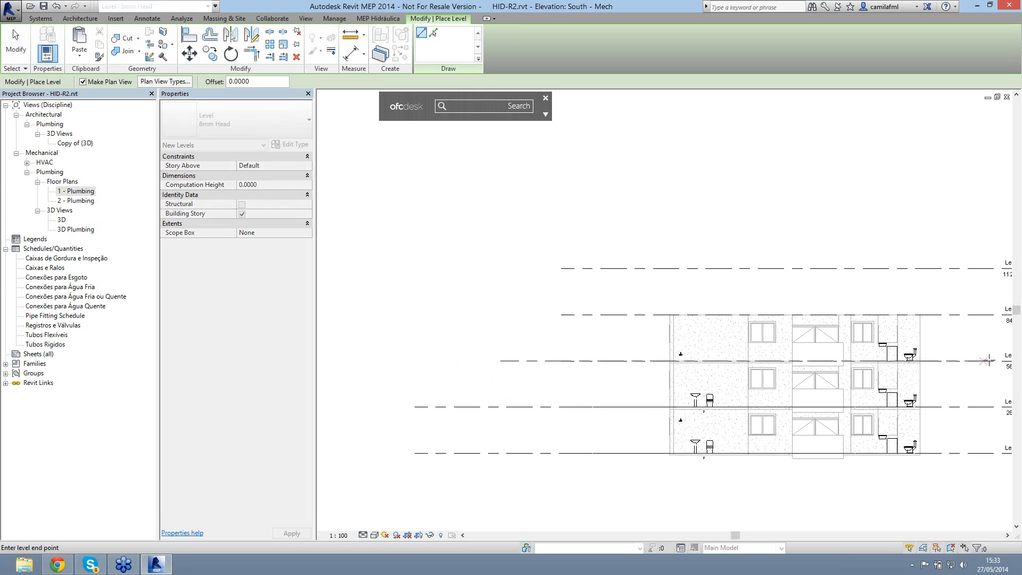
{"action": "left_click", "coordinate": [993, 375]}
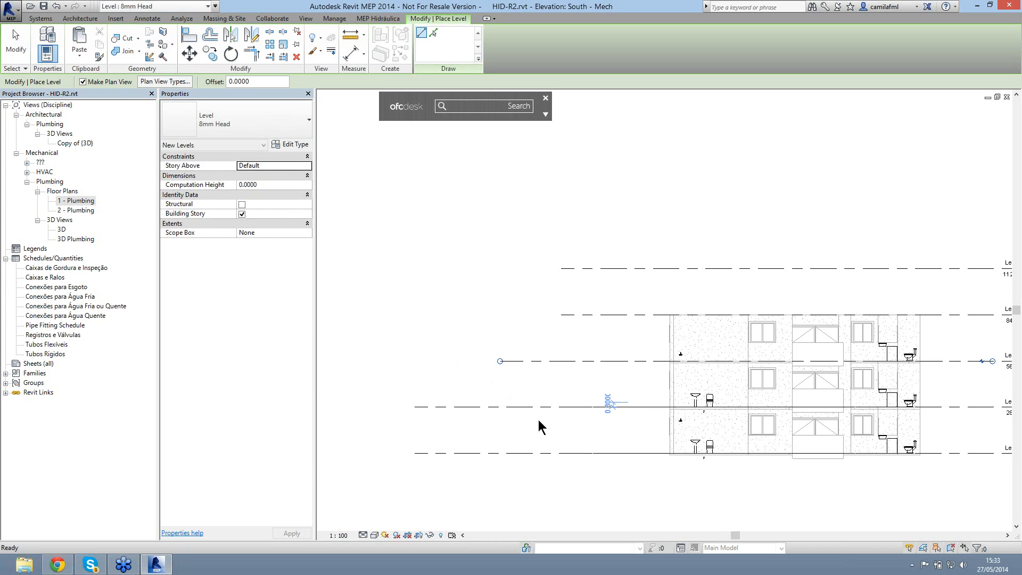
{"action": "key", "text": "Escape"}
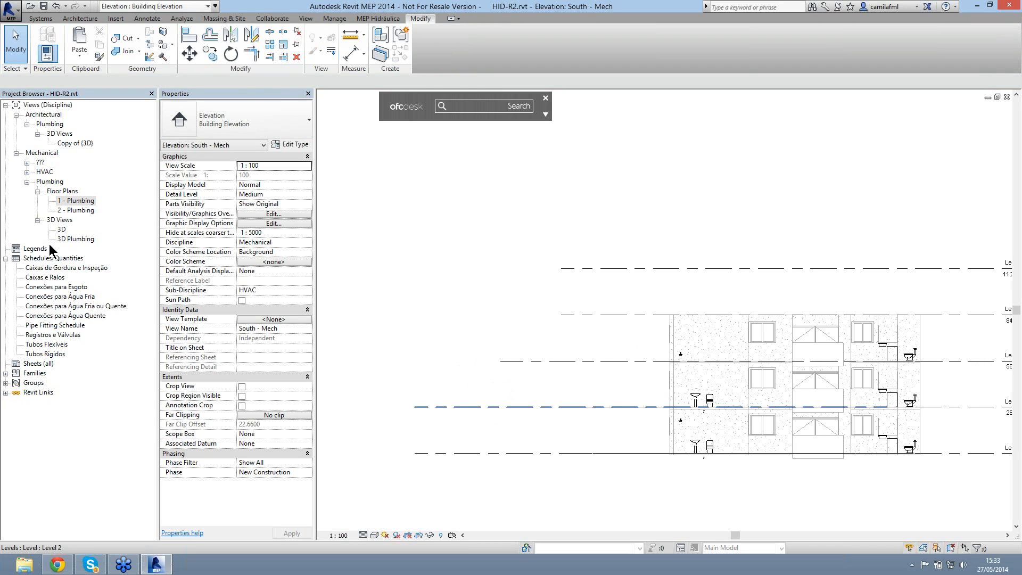
Step: Open the 3D Plumbing view and paste the copied bathroom assembly aligned to Level 3
{"action": "double_click", "coordinate": [75, 239]}
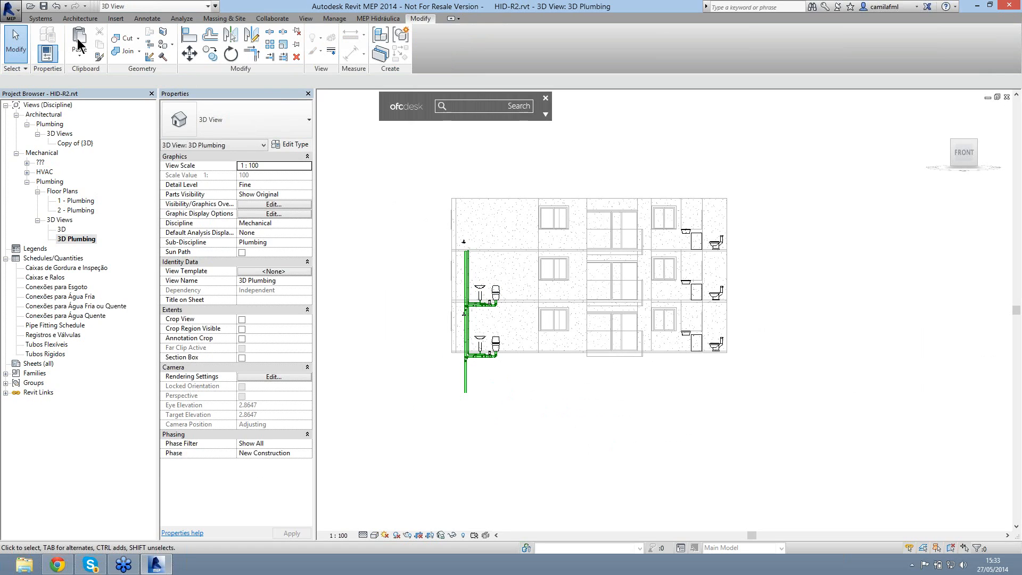
{"action": "left_click", "coordinate": [113, 97]}
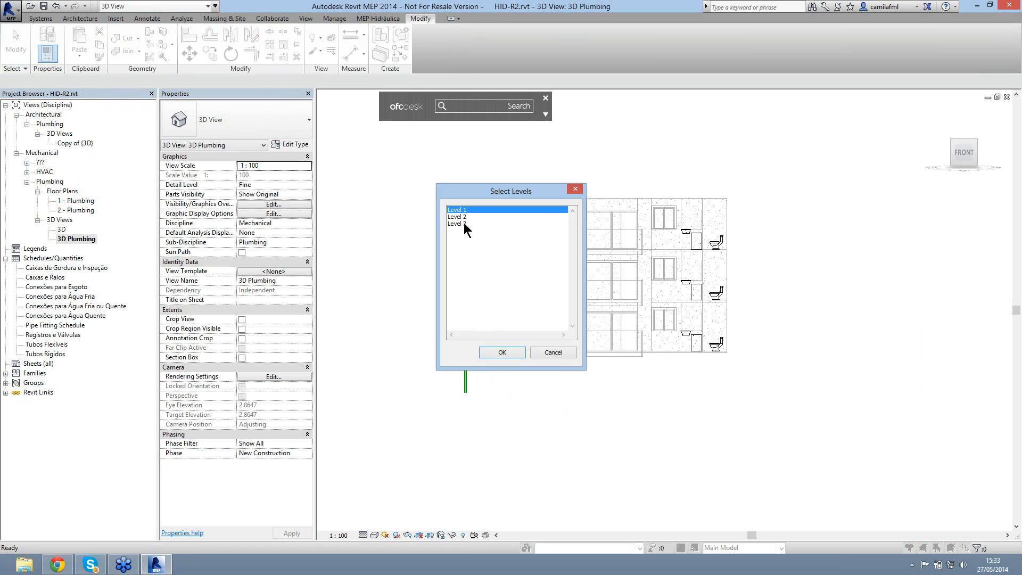
{"action": "left_click", "coordinate": [464, 223]}
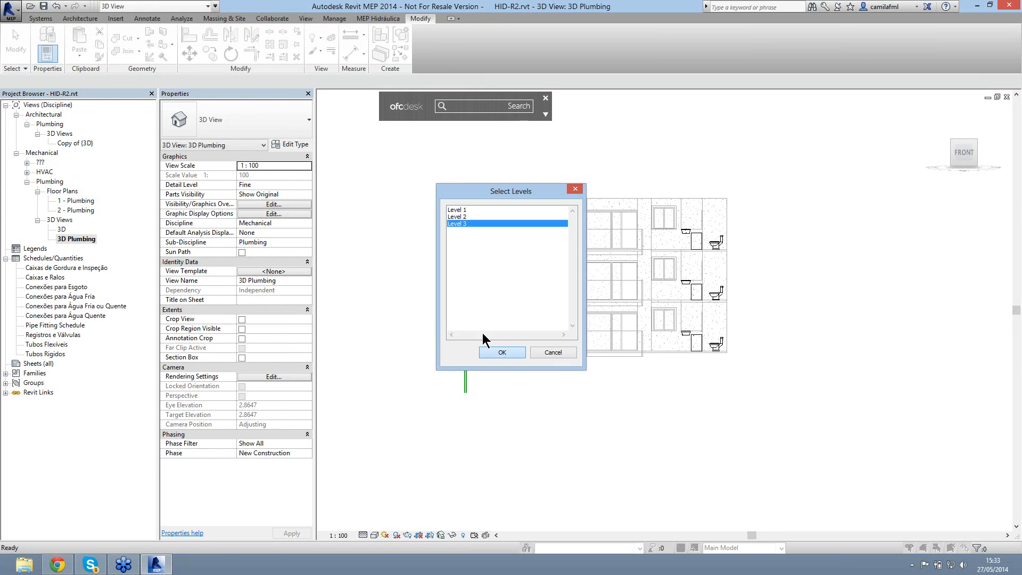
{"action": "left_click", "coordinate": [487, 351]}
{"action": "key", "text": "Escape"}
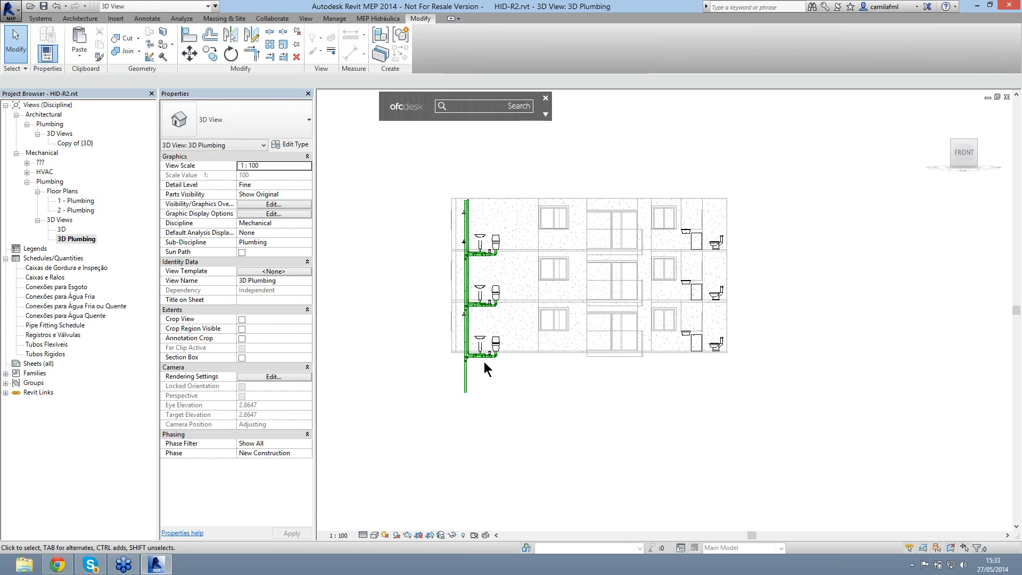
Step: Shorten the lower 100 mm stack pipe above the Level 1 branch and extend the pipe above down into it, forming one continuous pipe
{"action": "scroll", "coordinate": [432, 296], "scroll_direction": "up", "scroll_amount": 6}
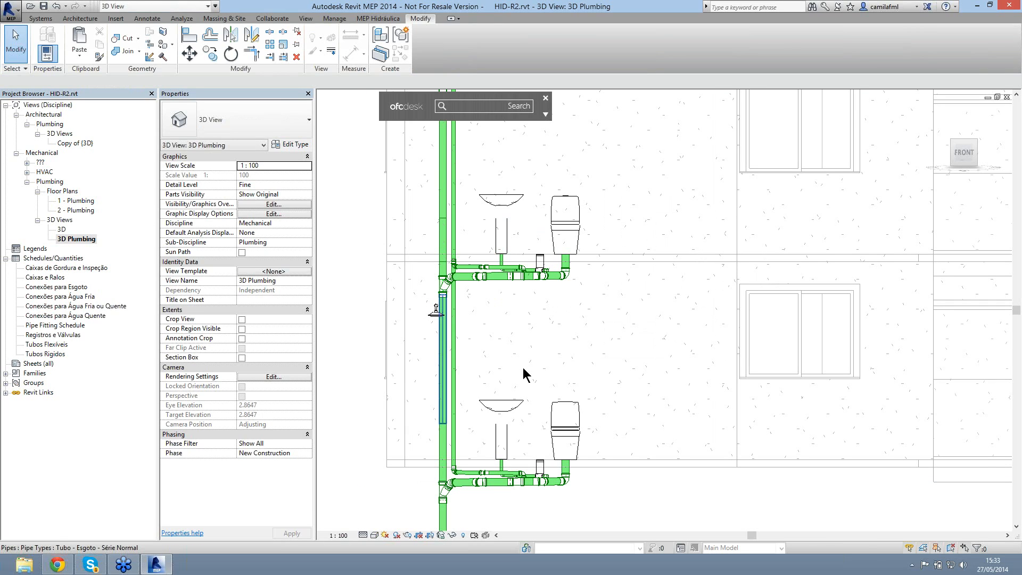
{"action": "middle_click_drag", "start_coordinate": [562, 407], "coordinate": [654, 259]}
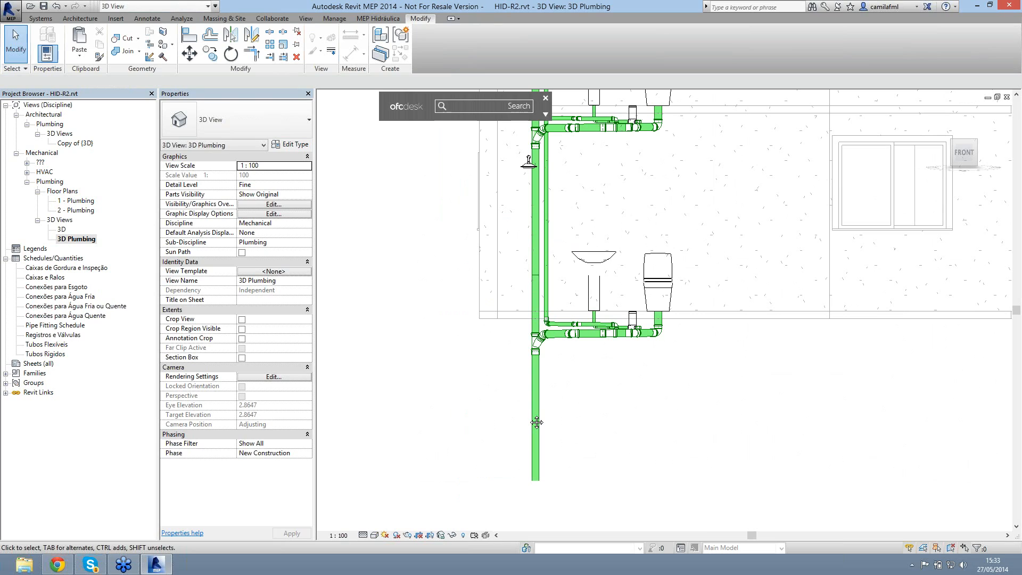
{"action": "middle_click_drag", "start_coordinate": [536, 422], "coordinate": [522, 572]}
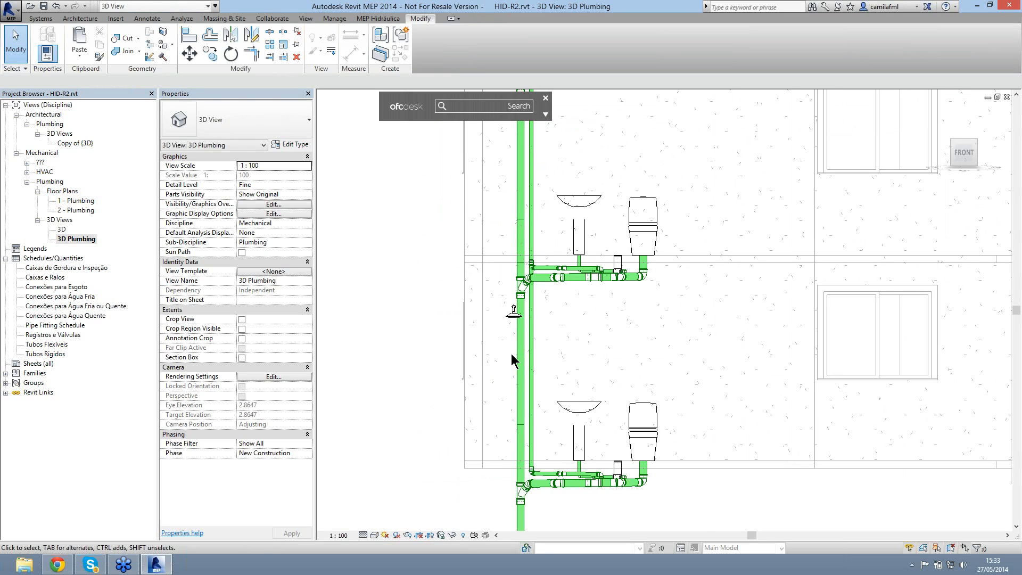
{"action": "left_click", "coordinate": [520, 442]}
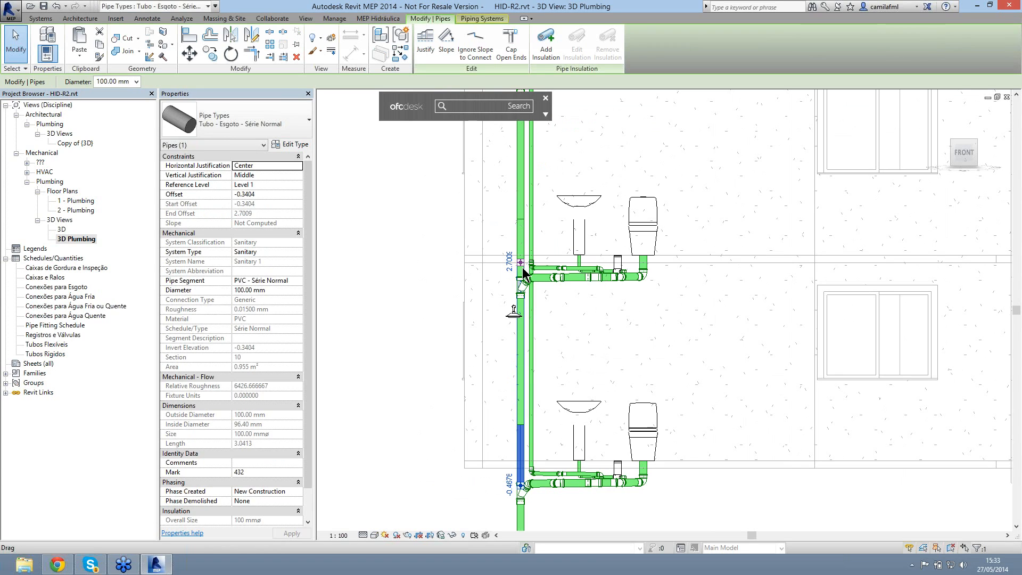
{"action": "left_click_drag", "start_coordinate": [524, 273], "coordinate": [522, 432]}
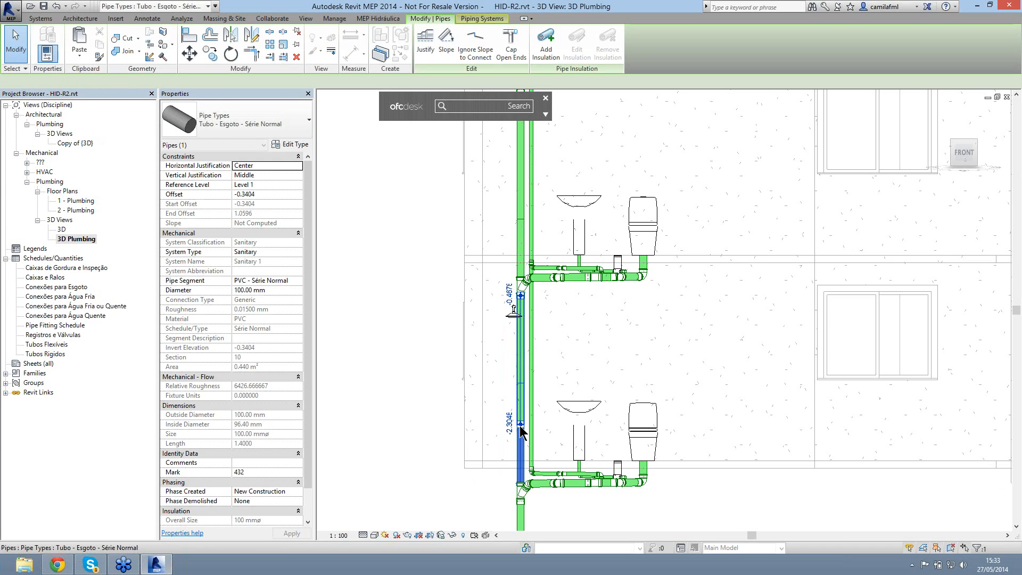
{"action": "left_click", "coordinate": [521, 430]}
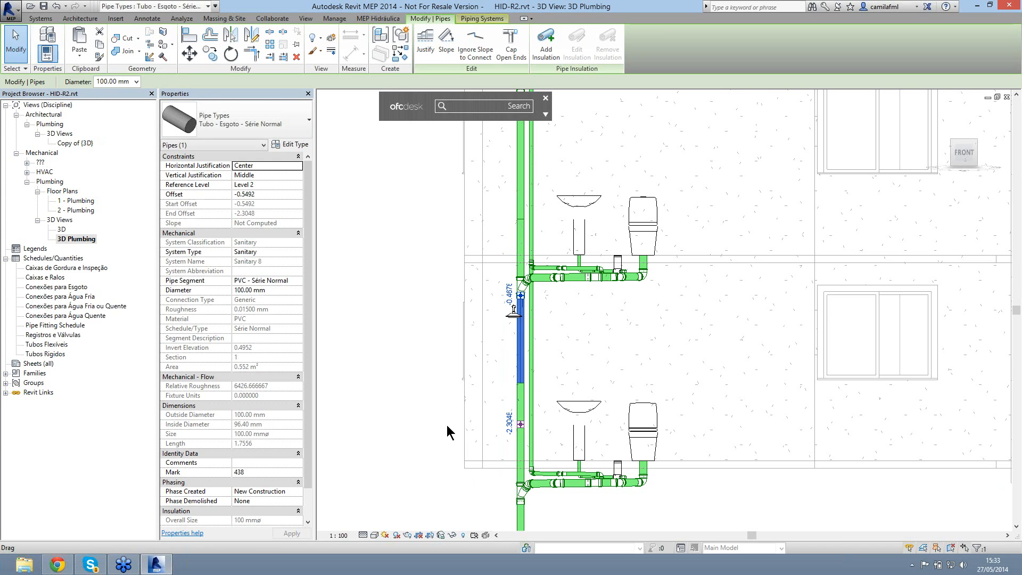
{"action": "left_click_drag", "start_coordinate": [448, 426], "coordinate": [421, 427]}
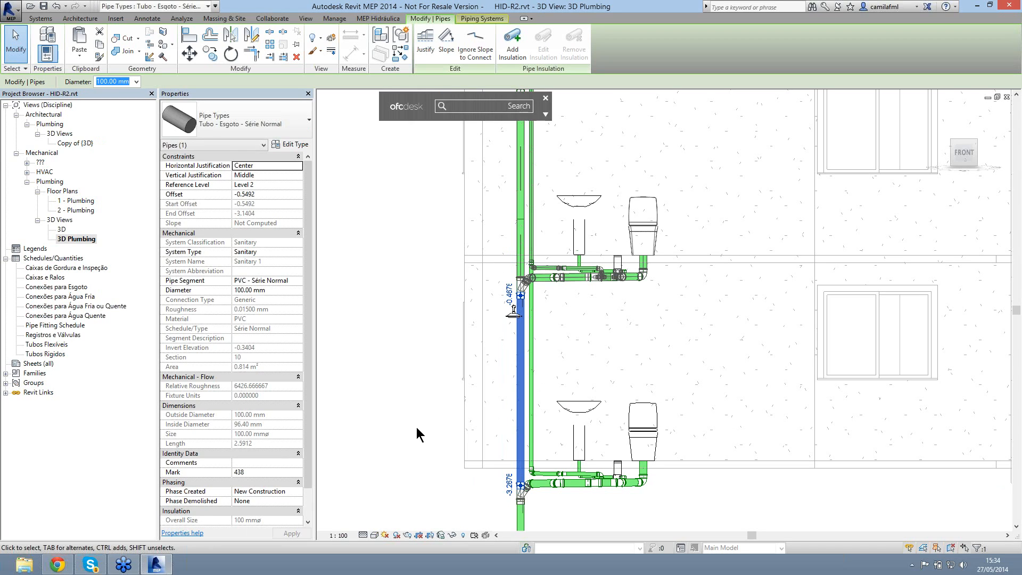
{"action": "left_click", "coordinate": [370, 380]}
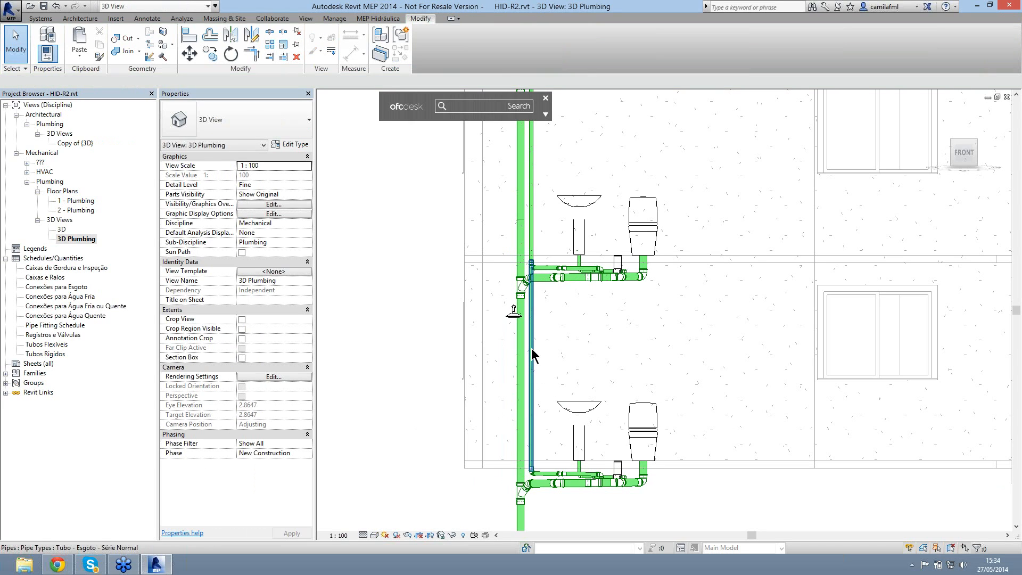
Step: Lower the 50 mm cap on the Level 1 bathroom's vent pipe to an offset of 1.5 m from Level 1
{"action": "left_click", "coordinate": [531, 349]}
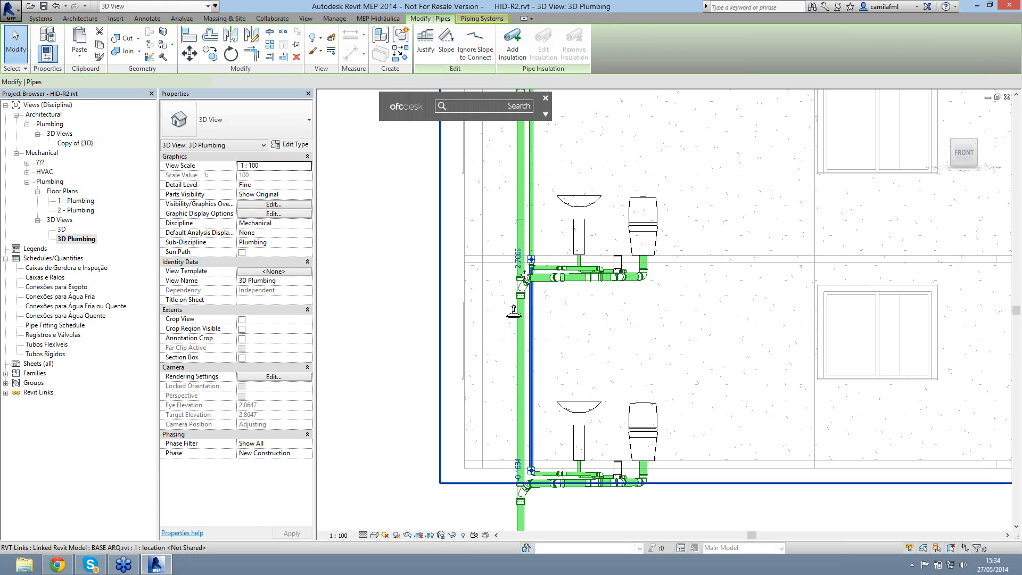
{"action": "left_click", "coordinate": [525, 275]}
{"action": "left_click", "coordinate": [369, 227]}
{"action": "scroll", "coordinate": [527, 280], "scroll_direction": "up", "scroll_amount": 1}
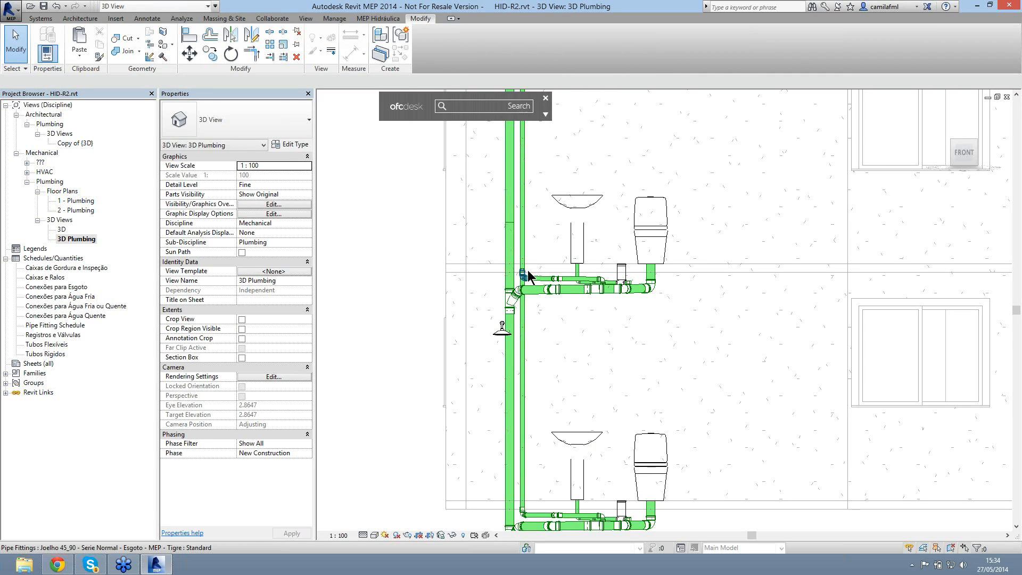
{"action": "scroll", "coordinate": [524, 276], "scroll_direction": "up", "scroll_amount": 3}
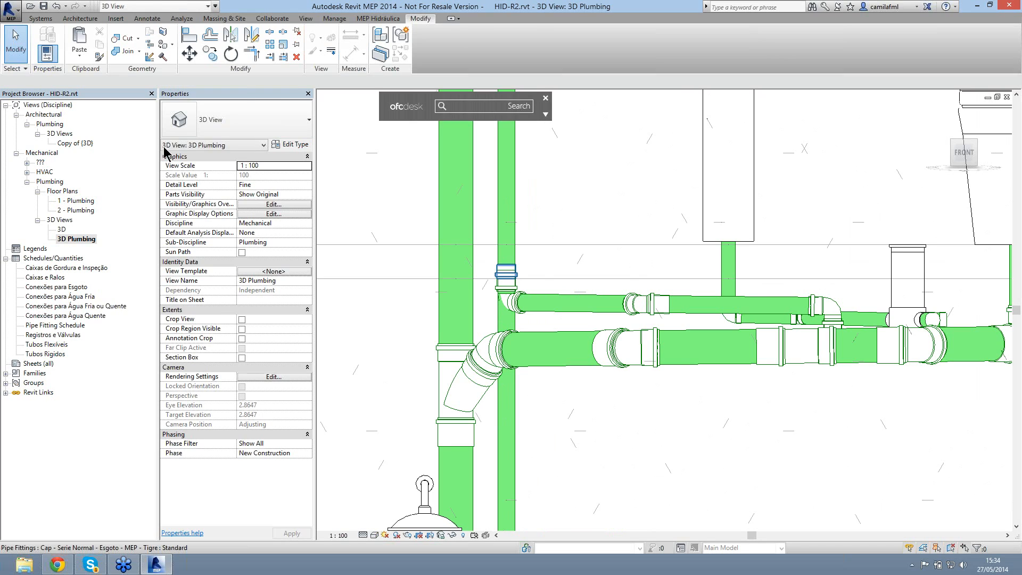
{"action": "left_click", "coordinate": [244, 82]}
{"action": "left_click", "coordinate": [244, 82]}
{"action": "left_click", "coordinate": [233, 83]}
{"action": "key", "text": "BackSpace"}
{"action": "key", "text": "BackSpace"}
{"action": "key", "text": "BackSpace"}
{"action": "key", "text": "BackSpace"}
{"action": "key", "text": "BackSpace"}
{"action": "key", "text": "BackSpace"}
{"action": "key", "text": "BackSpace"}
{"action": "type", "text": "1.5"}
{"action": "key", "text": "Return"}
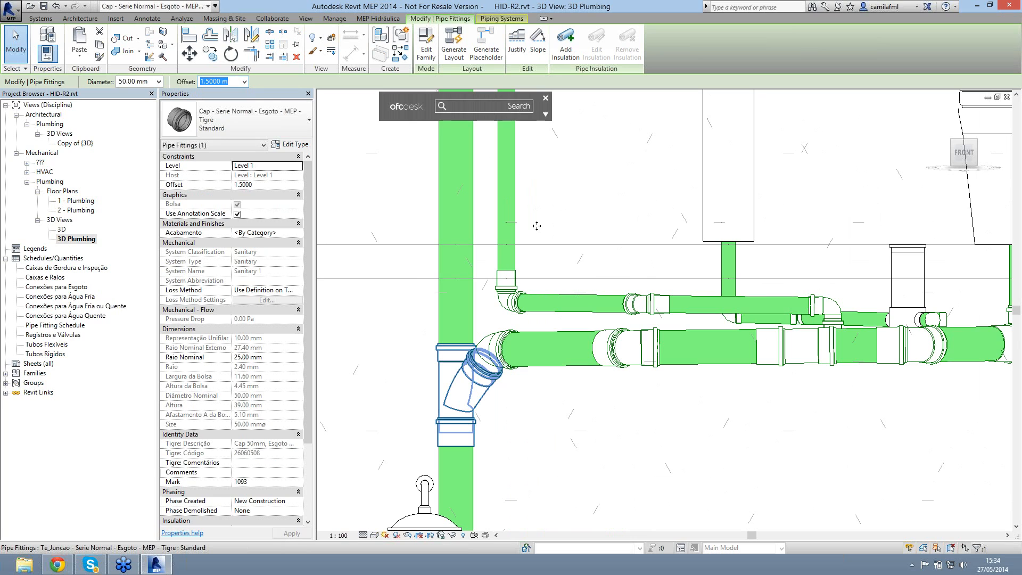
{"action": "scroll", "coordinate": [536, 225], "scroll_direction": "down", "scroll_amount": 5}
{"action": "key", "text": "Escape"}
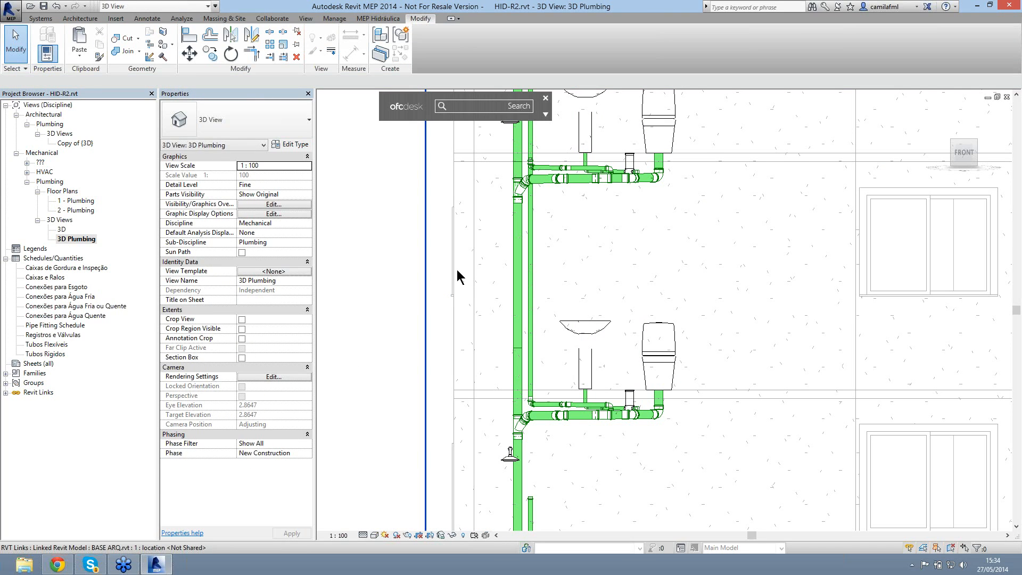
Step: Pin the linked architectural model BASE ARQ.rvt in place
{"action": "left_click", "coordinate": [486, 219]}
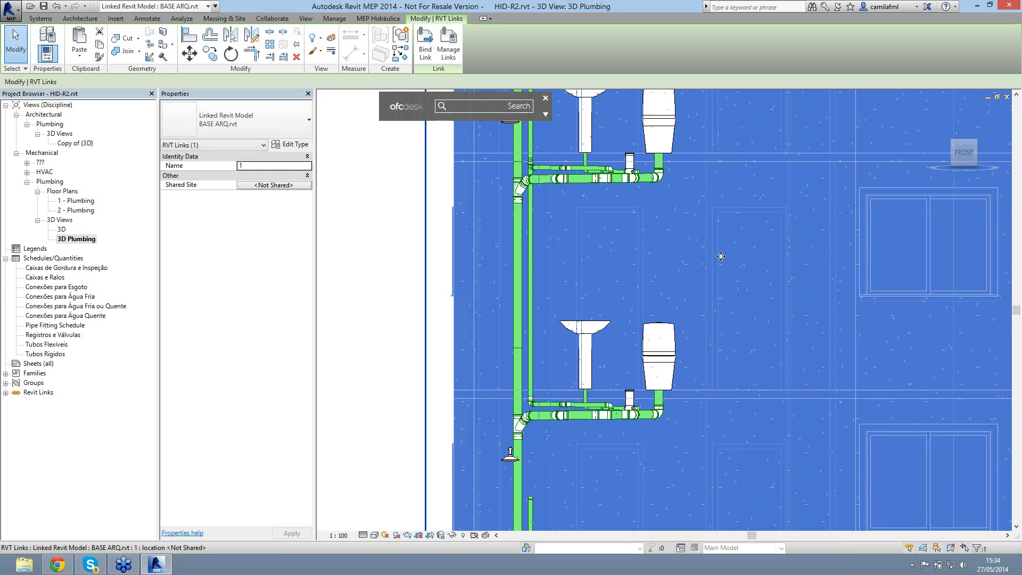
{"action": "left_click", "coordinate": [297, 45]}
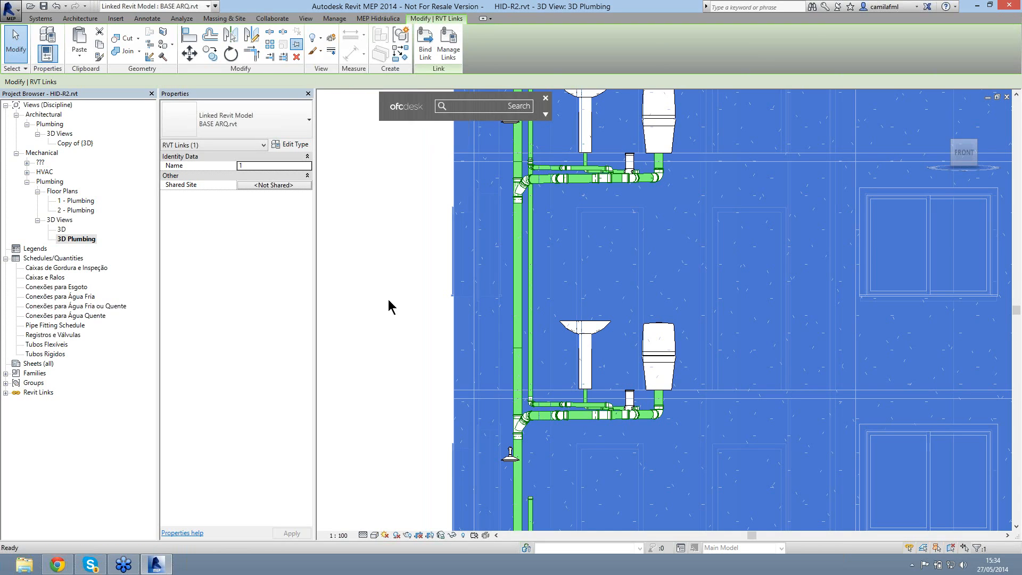
{"action": "left_click", "coordinate": [389, 307]}
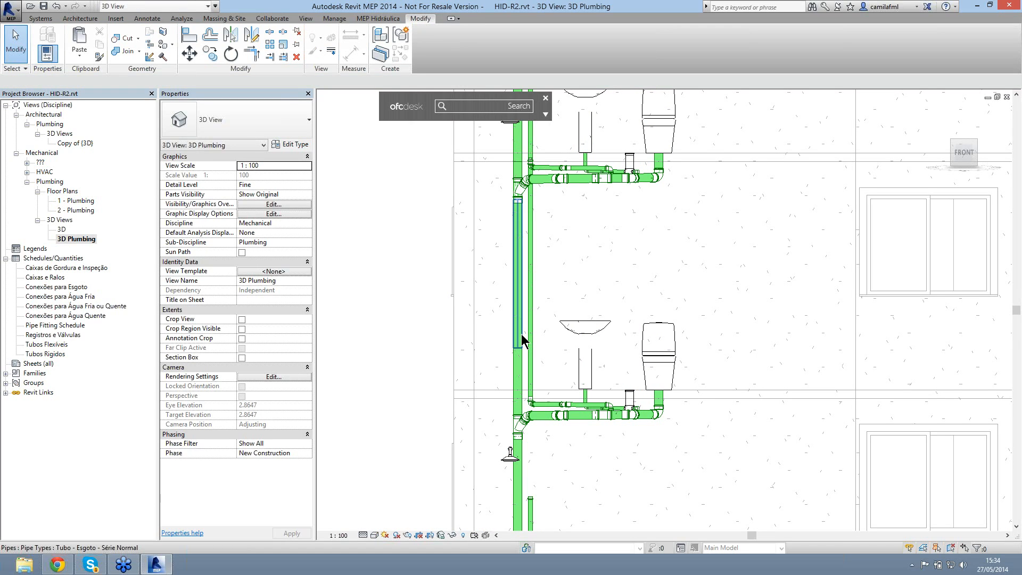
Step: Try to modify the upper section of the 100 mm stack between the Level 2 and Level 3 branches, and undo the change
{"action": "left_click", "coordinate": [518, 269]}
{"action": "key", "text": "Delete"}
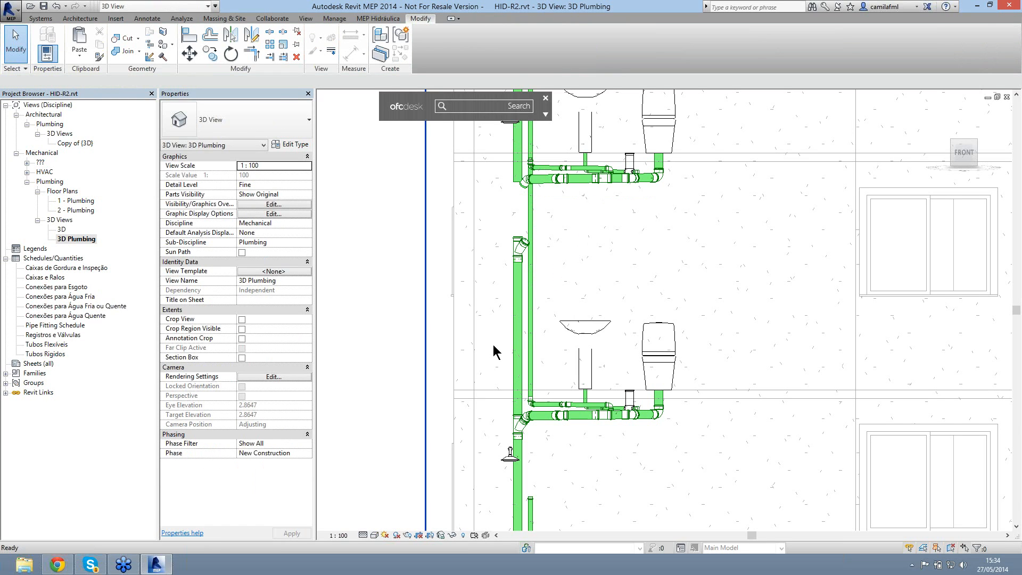
{"action": "key", "text": "ctrl+z"}
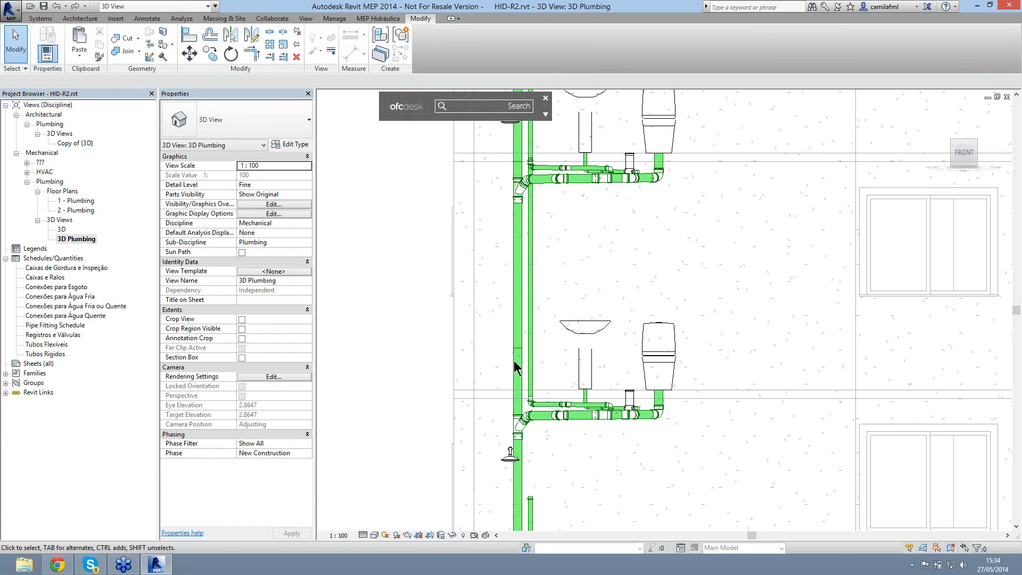
Step: Join the overlapping 100 mm stack pipes between the Level 2 and Level 3 branches into one continuous pipe
{"action": "left_click", "coordinate": [518, 161]}
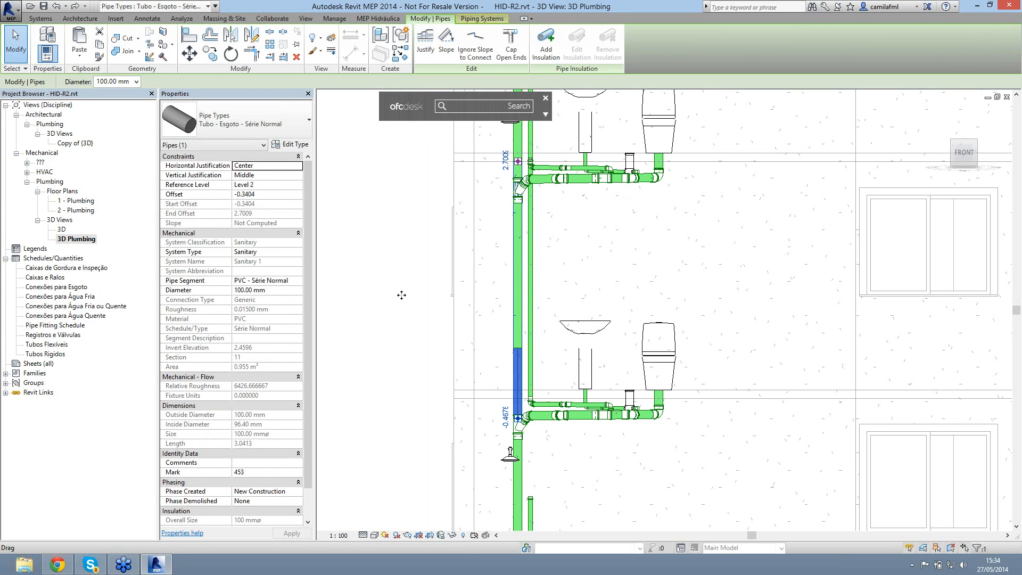
{"action": "left_click", "coordinate": [414, 318]}
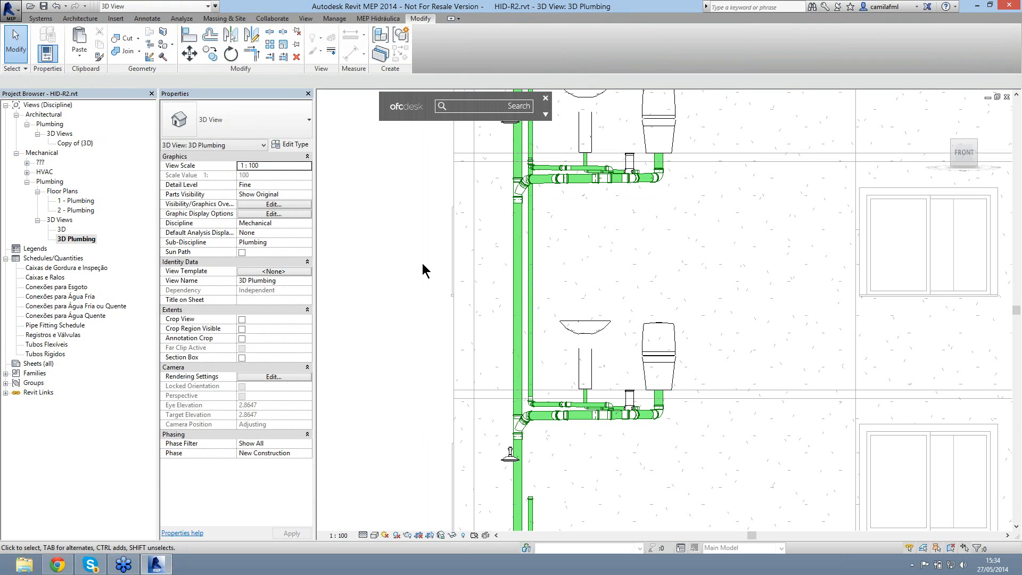
Step: Lower the 50 mm cap on the Level 2 bathroom's vent pipe to an offset of 1.5 m from Level 2
{"action": "scroll", "coordinate": [471, 343], "scroll_direction": "up", "scroll_amount": 4}
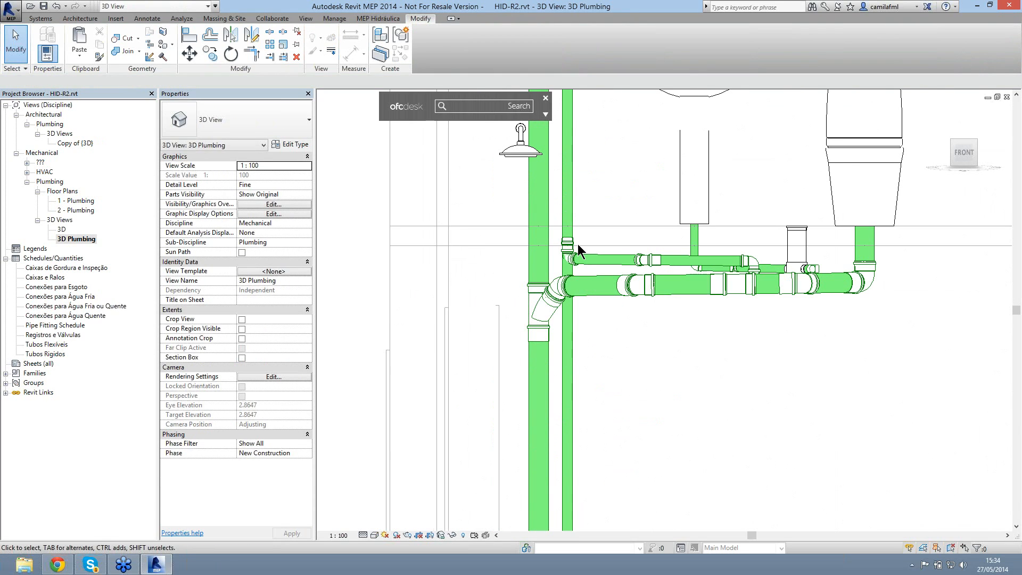
{"action": "left_click", "coordinate": [568, 243]}
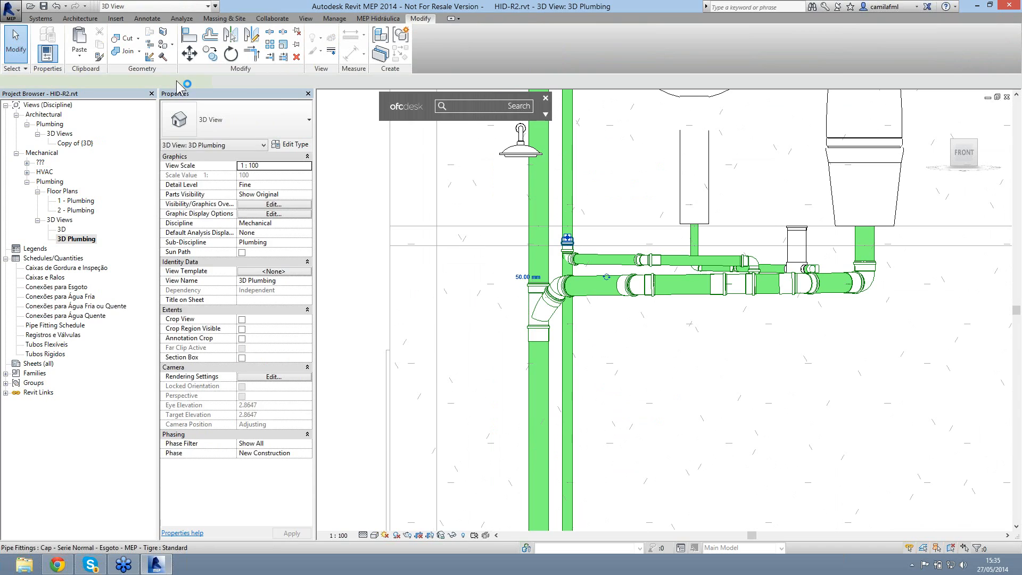
{"action": "type", "text": "1.5"}
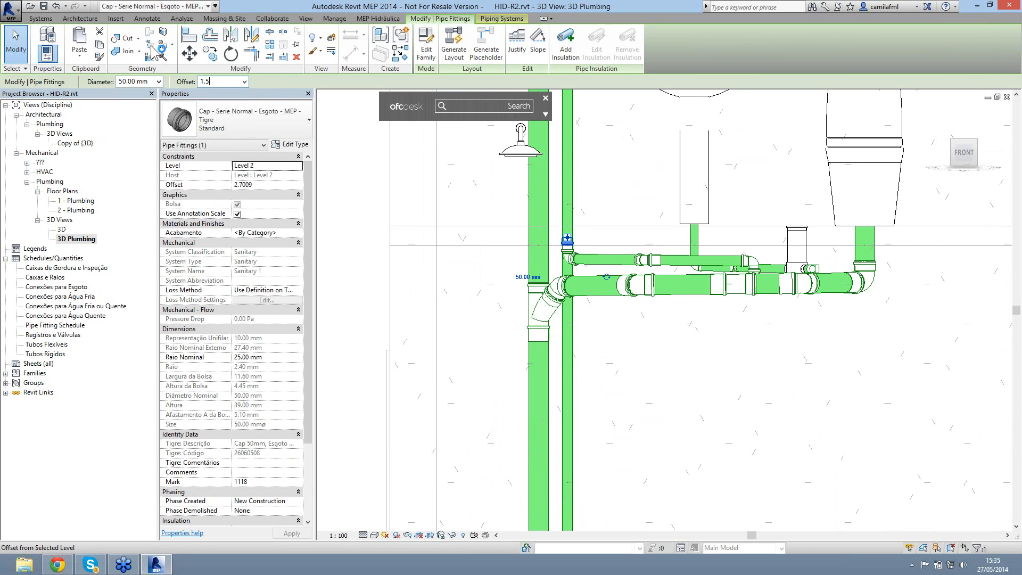
{"action": "key", "text": "Return"}
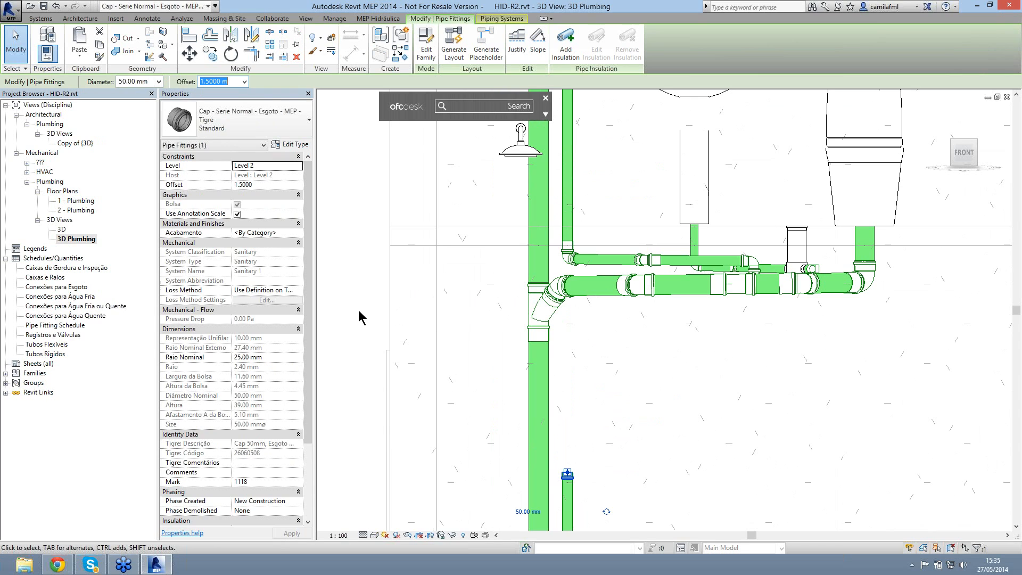
{"action": "left_click", "coordinate": [512, 417]}
Step: Cap the open upper end of the 100 mm stack pipe on Level 3
{"action": "scroll", "coordinate": [512, 417], "scroll_direction": "down", "scroll_amount": 3}
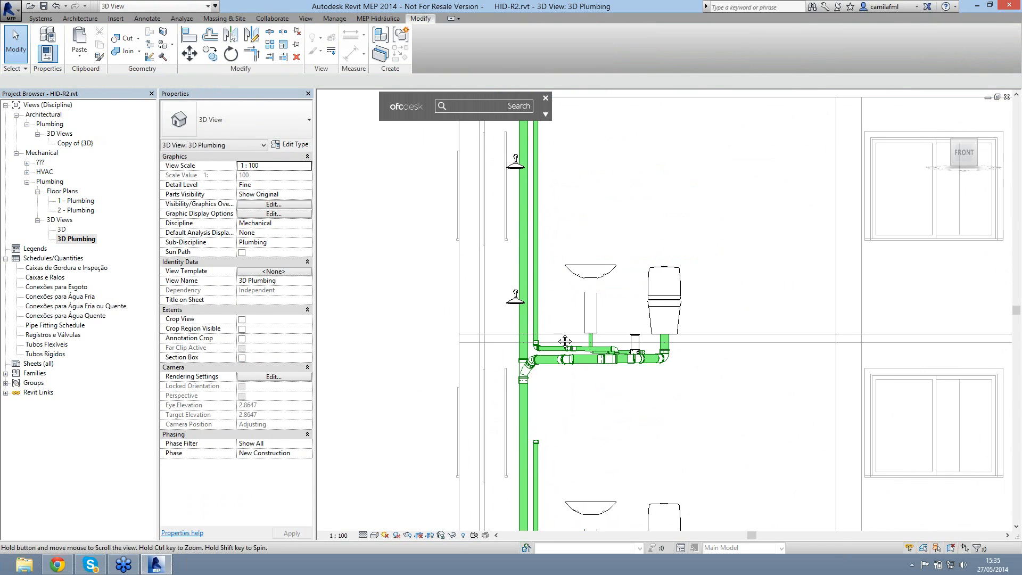
{"action": "middle_click_drag", "start_coordinate": [565, 341], "coordinate": [554, 454]}
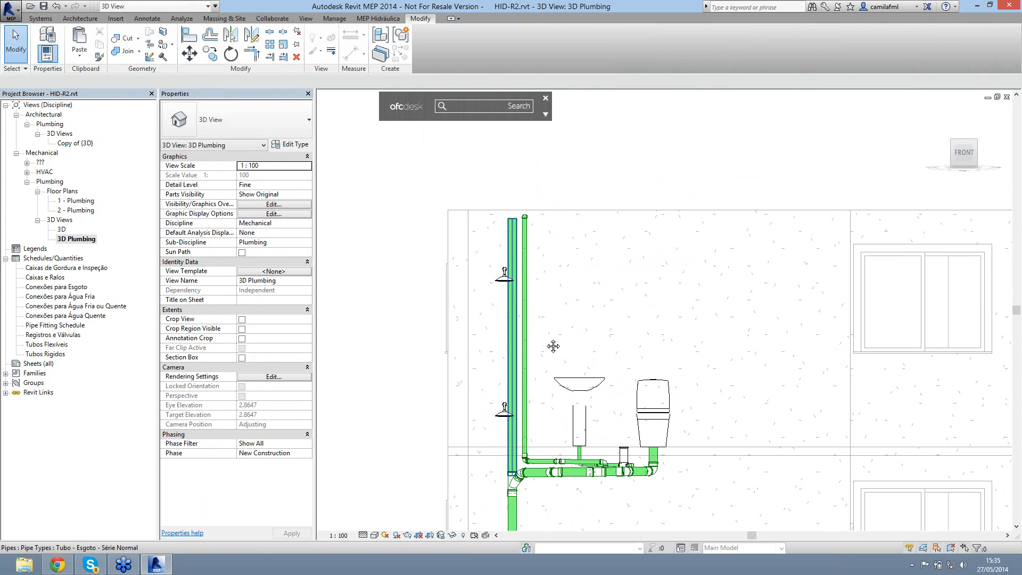
{"action": "middle_click_drag", "start_coordinate": [554, 347], "coordinate": [523, 26]}
{"action": "middle_click_drag", "start_coordinate": [524, 25], "coordinate": [496, 198]}
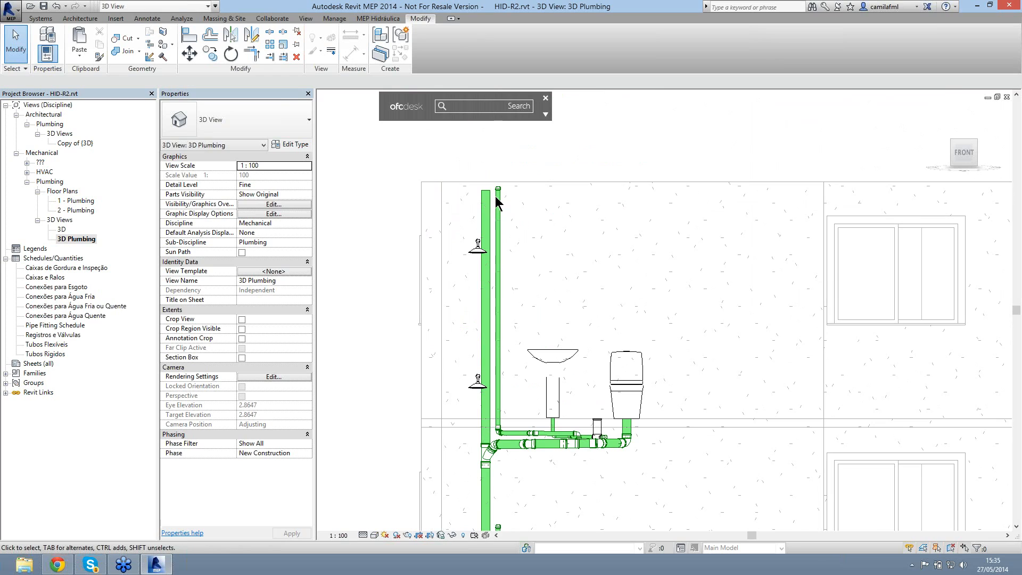
{"action": "scroll", "coordinate": [490, 197], "scroll_direction": "up", "scroll_amount": 3}
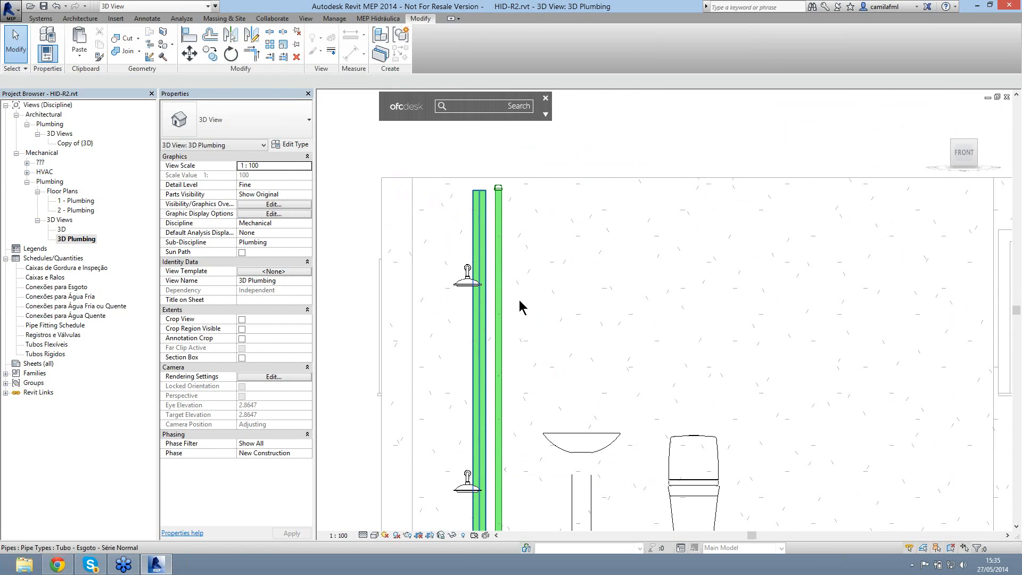
{"action": "left_click", "coordinate": [479, 256]}
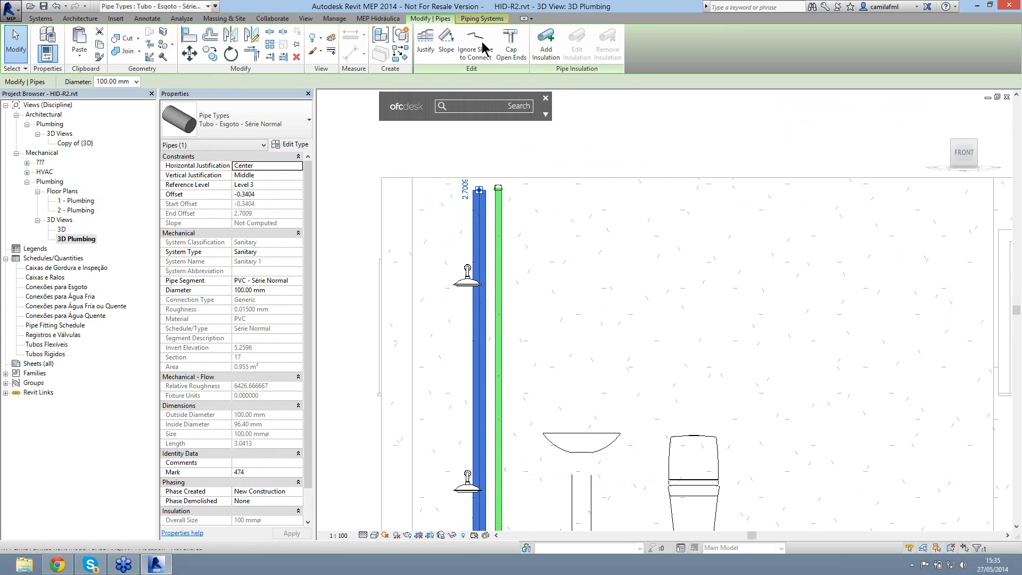
{"action": "left_click", "coordinate": [511, 42]}
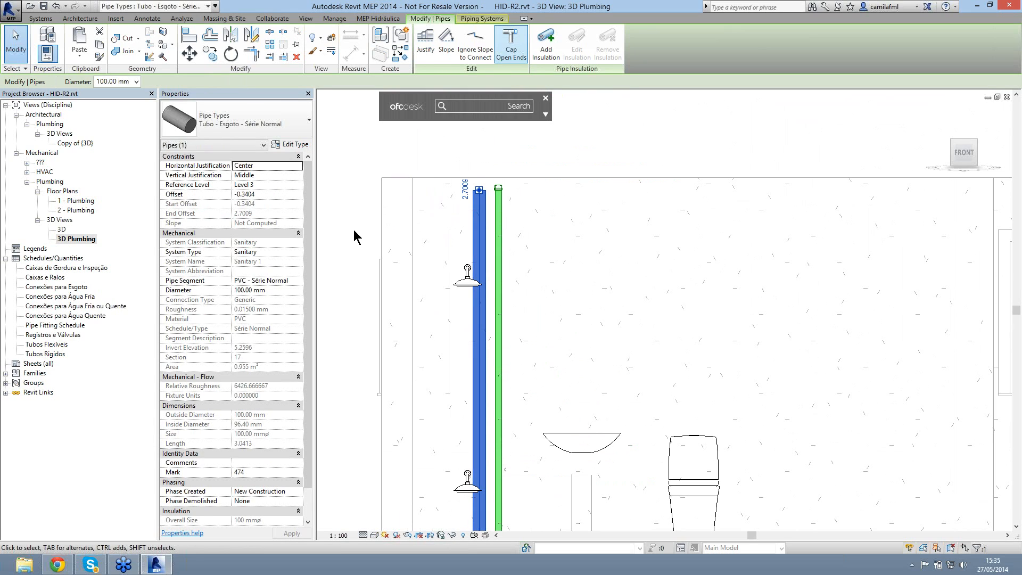
{"action": "left_click", "coordinate": [548, 193]}
{"action": "scroll", "coordinate": [530, 434], "scroll_direction": "down", "scroll_amount": 3}
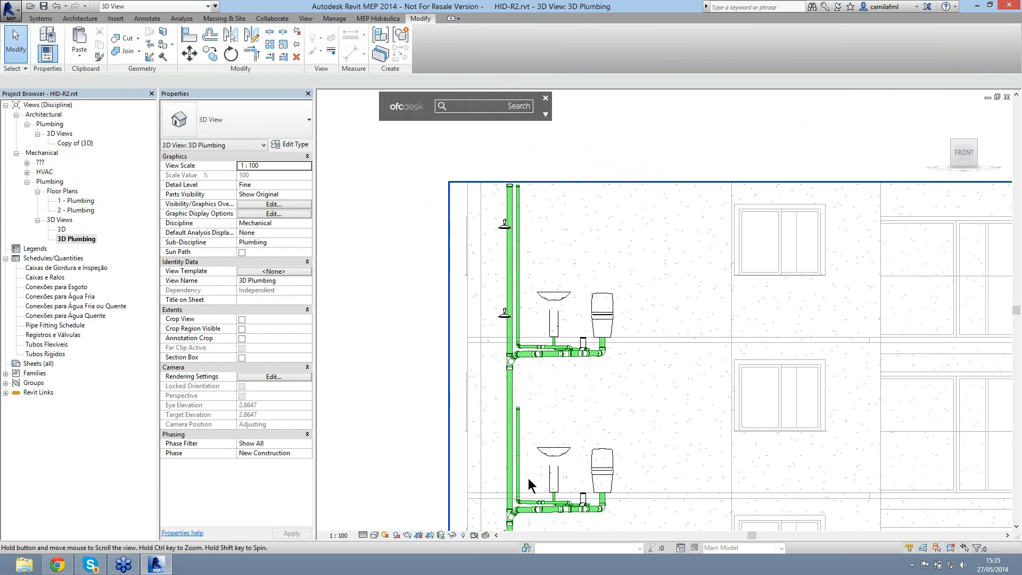
{"action": "middle_click_drag", "start_coordinate": [528, 478], "coordinate": [477, 413]}
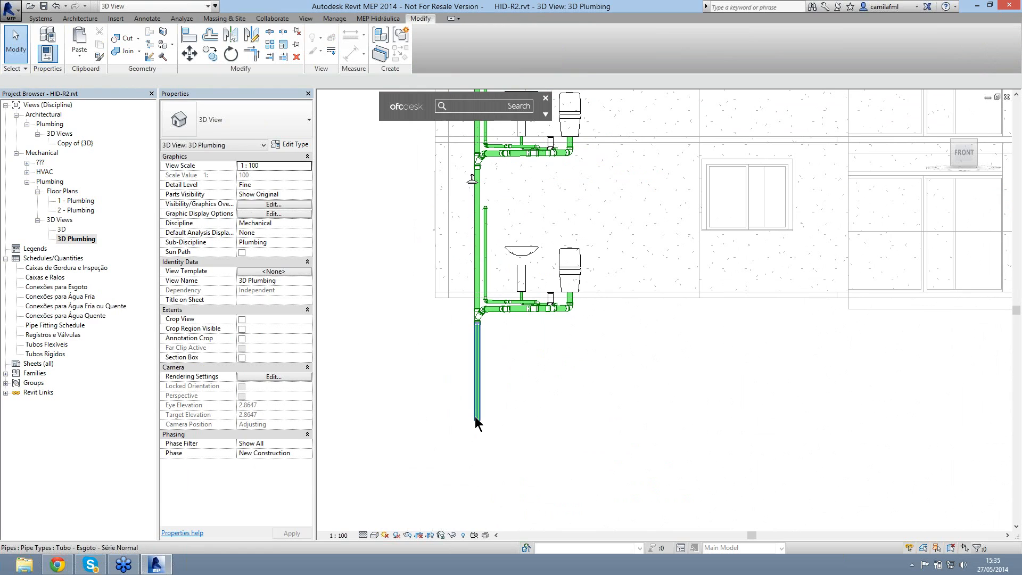
{"action": "right_click", "coordinate": [478, 422]}
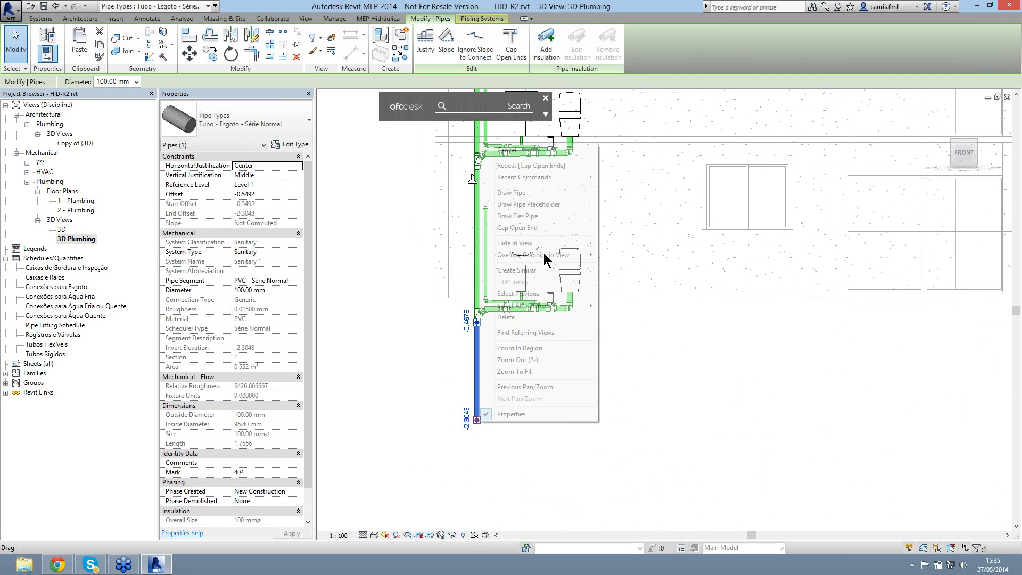
{"action": "left_click", "coordinate": [539, 193]}
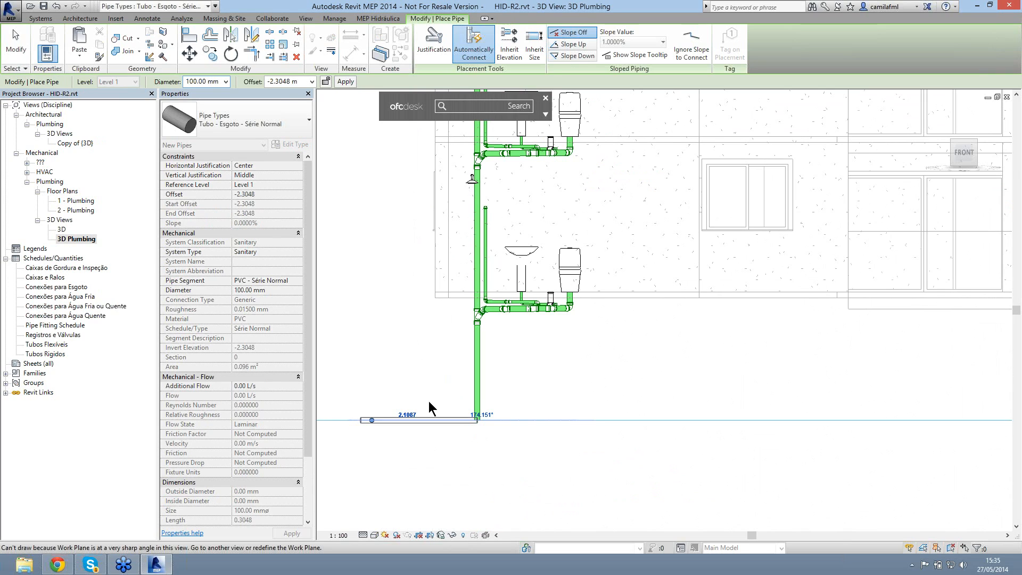
{"action": "key", "text": "Escape"}
{"action": "key", "text": "Escape"}
Step: Open the 1 - Plumbing floor plan and draw a horizontal building section line across the bathroom, just below its drainage pipes
{"action": "double_click", "coordinate": [76, 200]}
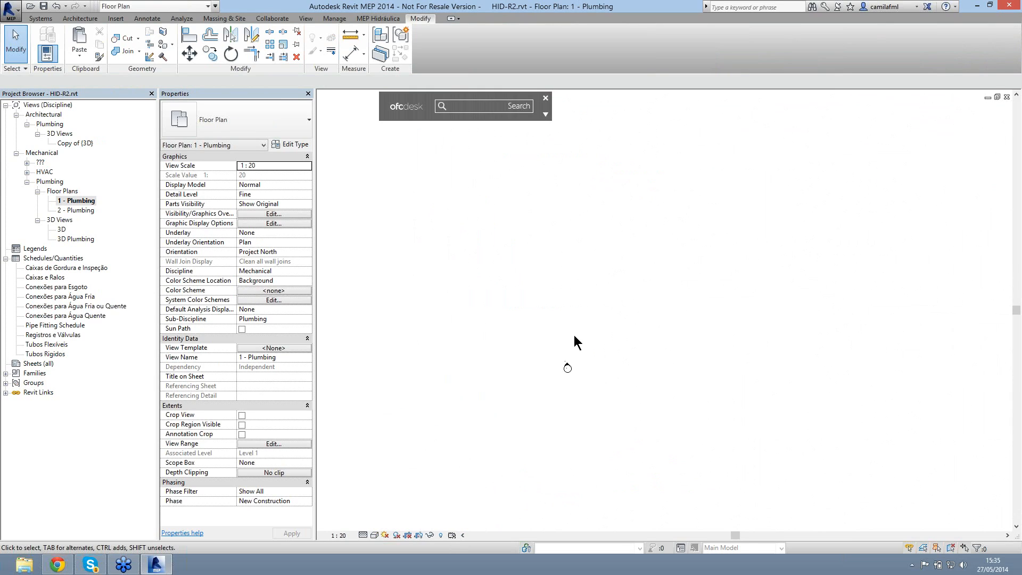
{"action": "middle_click", "coordinate": [577, 291]}
{"action": "middle_click", "coordinate": [577, 292]}
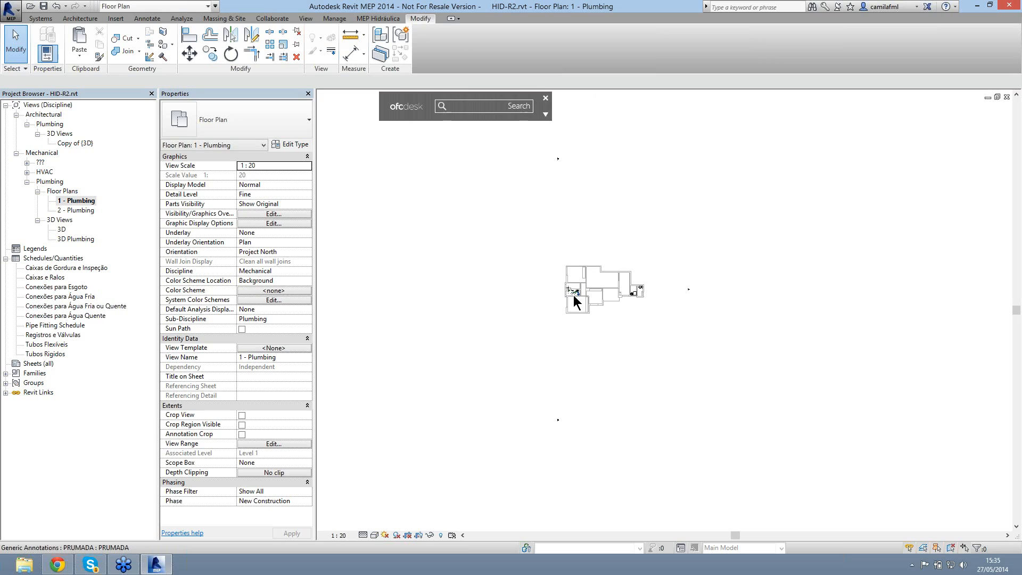
{"action": "scroll", "coordinate": [573, 295], "scroll_direction": "up", "scroll_amount": 8}
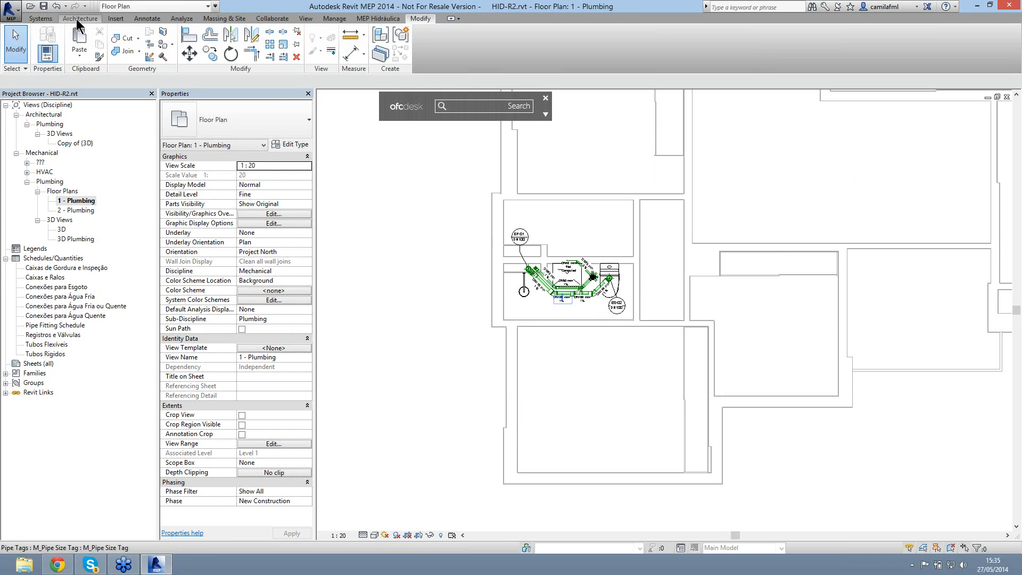
{"action": "left_click", "coordinate": [79, 18]}
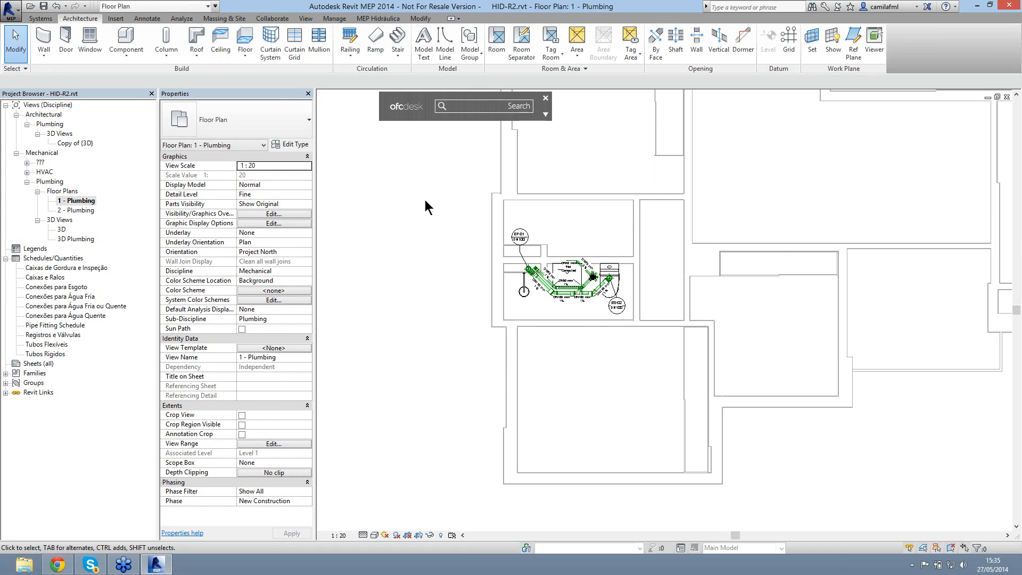
{"action": "left_click", "coordinate": [305, 19]}
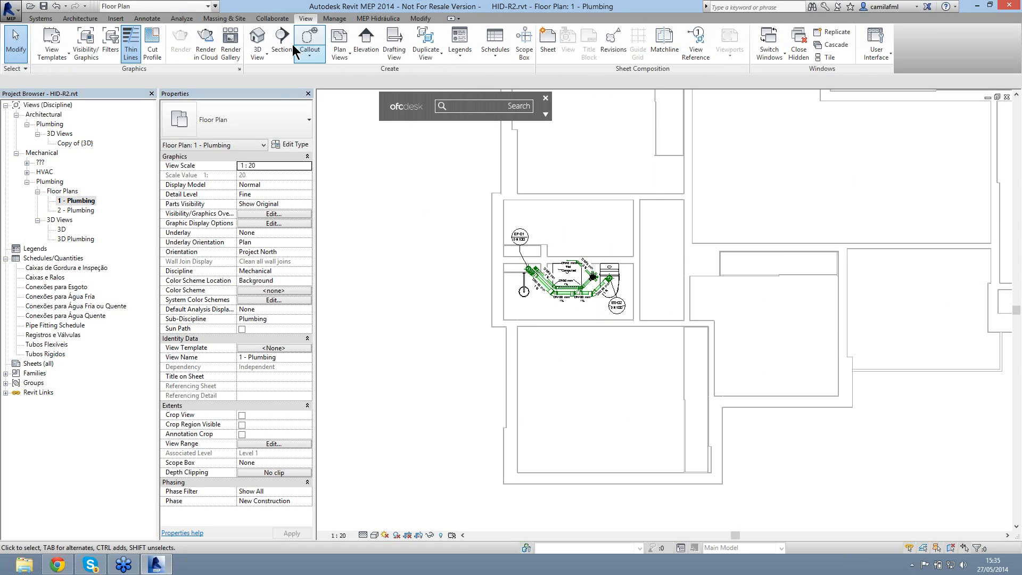
{"action": "left_click", "coordinate": [290, 43]}
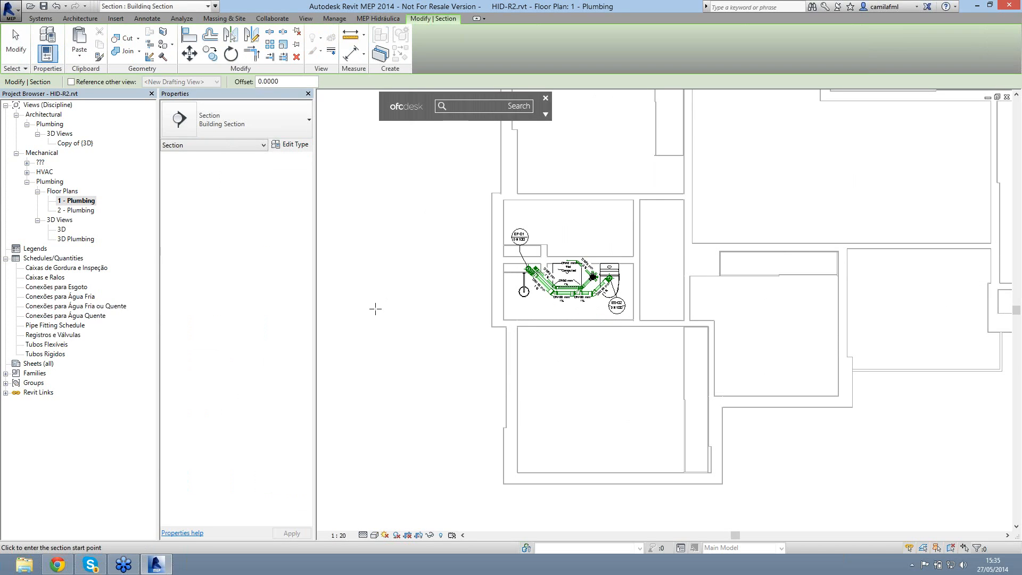
{"action": "left_click", "coordinate": [376, 309]}
{"action": "left_click", "coordinate": [779, 309]}
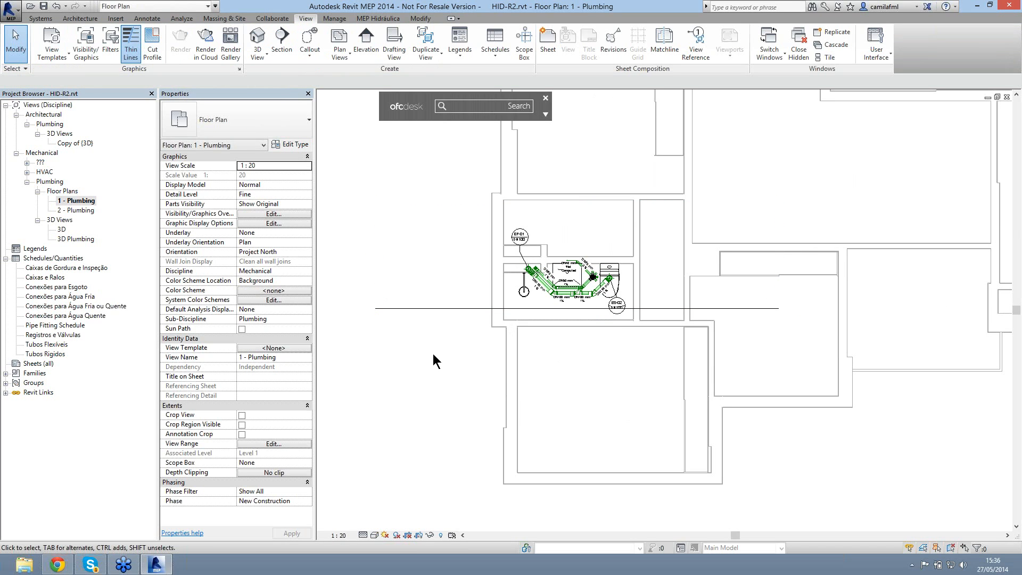
Step: Flip the section's viewing direction and flip it back toward the bathroom, and extend the line's west end slightly
{"action": "left_click", "coordinate": [379, 311]}
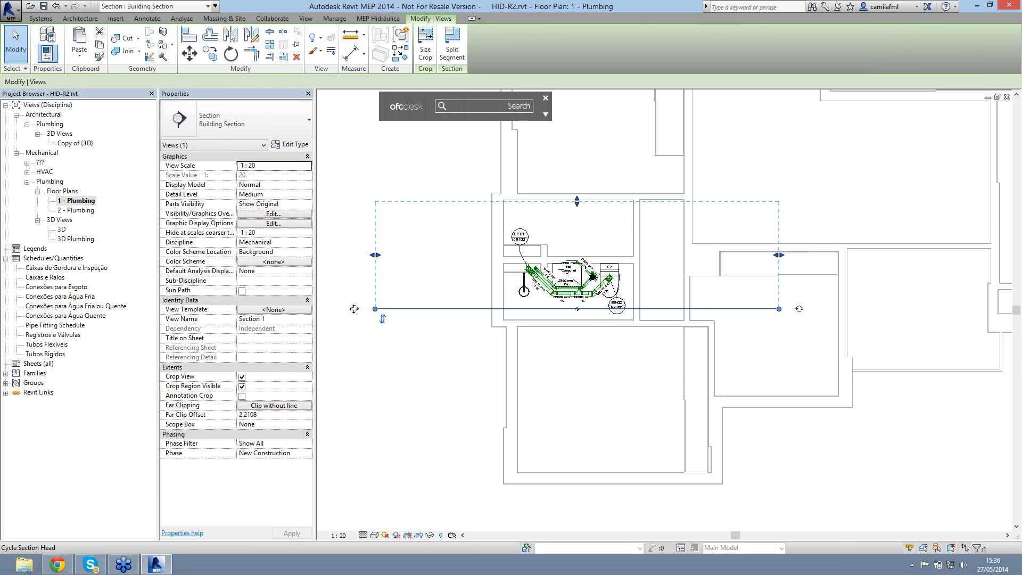
{"action": "left_click", "coordinate": [382, 318]}
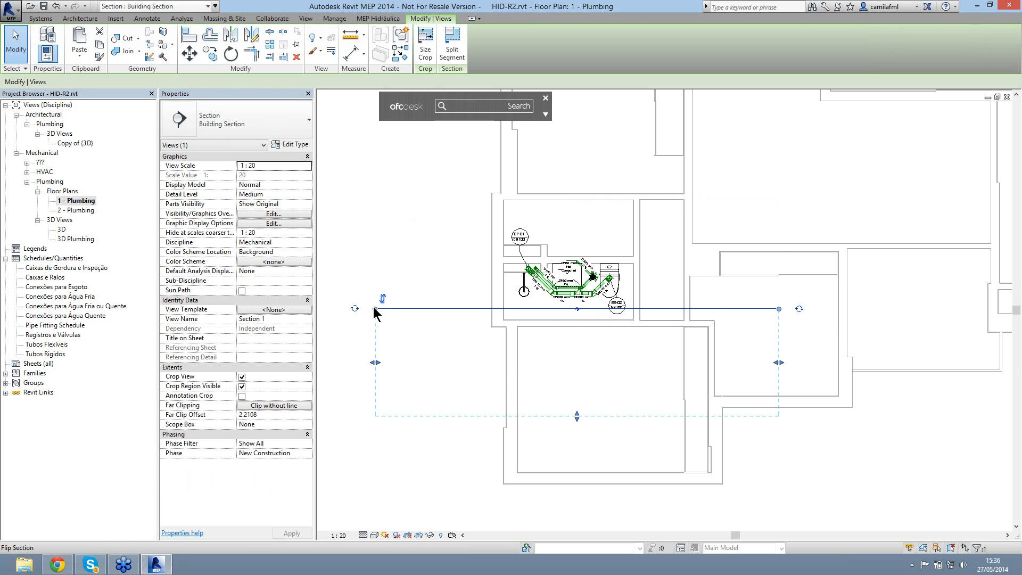
{"action": "left_click", "coordinate": [373, 307]}
{"action": "left_click", "coordinate": [378, 312]}
{"action": "left_click", "coordinate": [376, 310]}
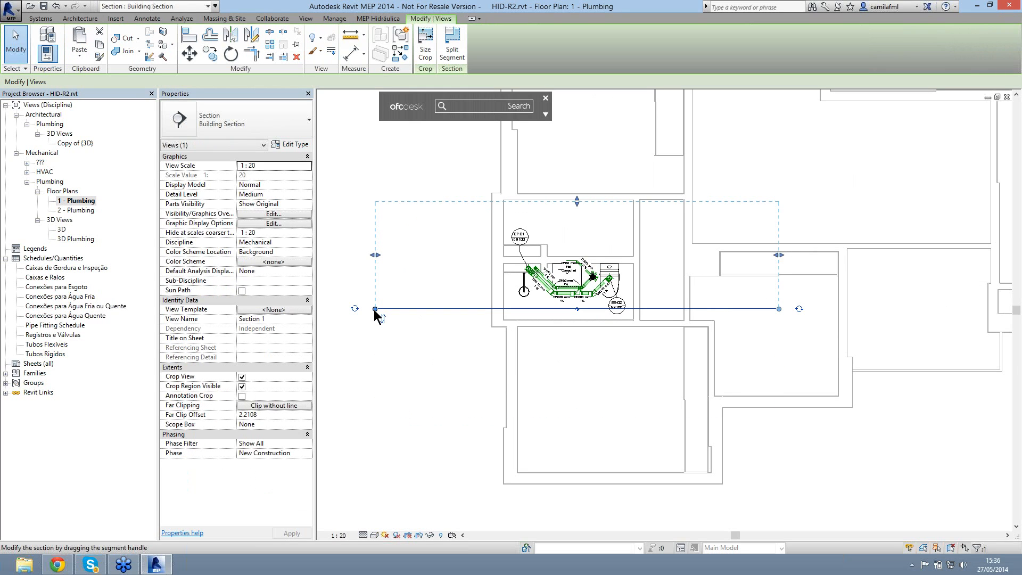
{"action": "left_click_drag", "start_coordinate": [375, 309], "coordinate": [378, 309]}
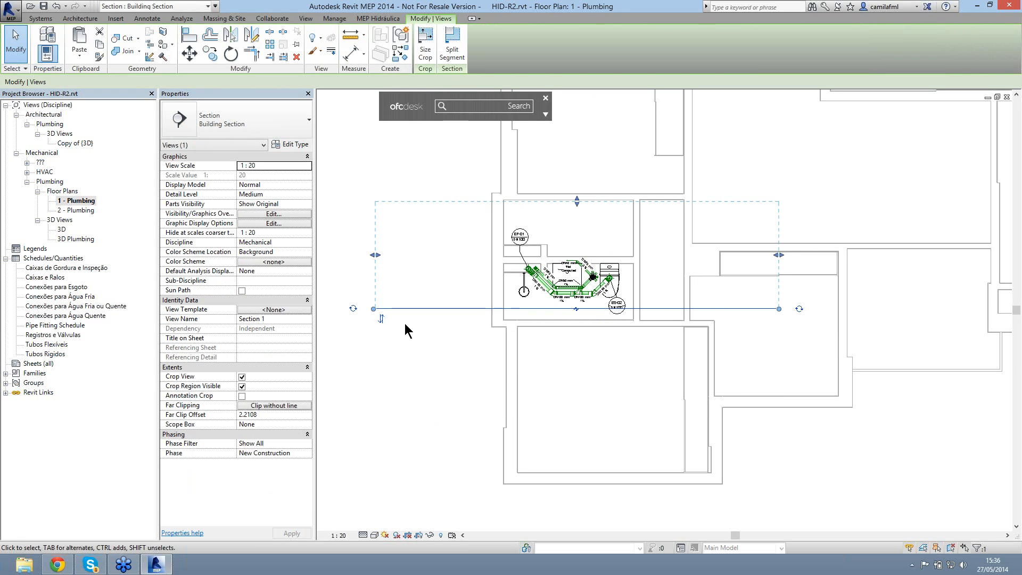
{"action": "left_click", "coordinate": [450, 53]}
{"action": "left_click", "coordinate": [424, 52]}
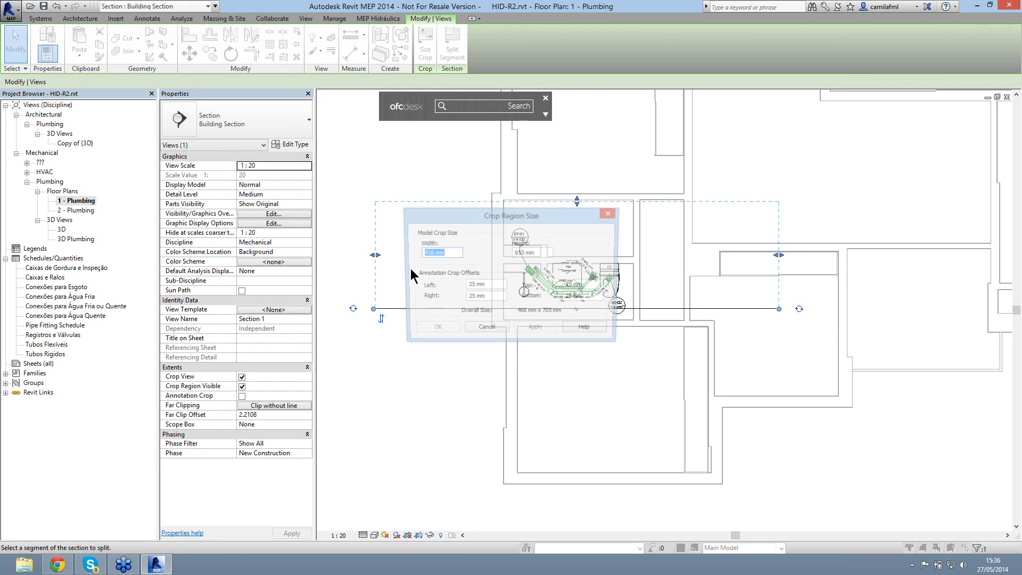
{"action": "left_click", "coordinate": [486, 330]}
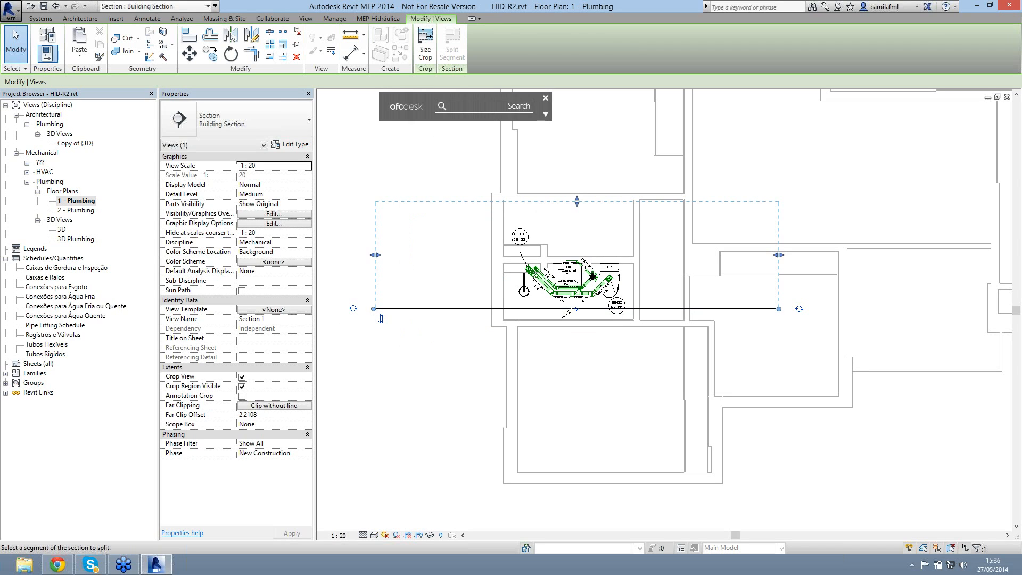
{"action": "key", "text": "Escape"}
{"action": "key", "text": "Escape"}
{"action": "left_click", "coordinate": [347, 313]}
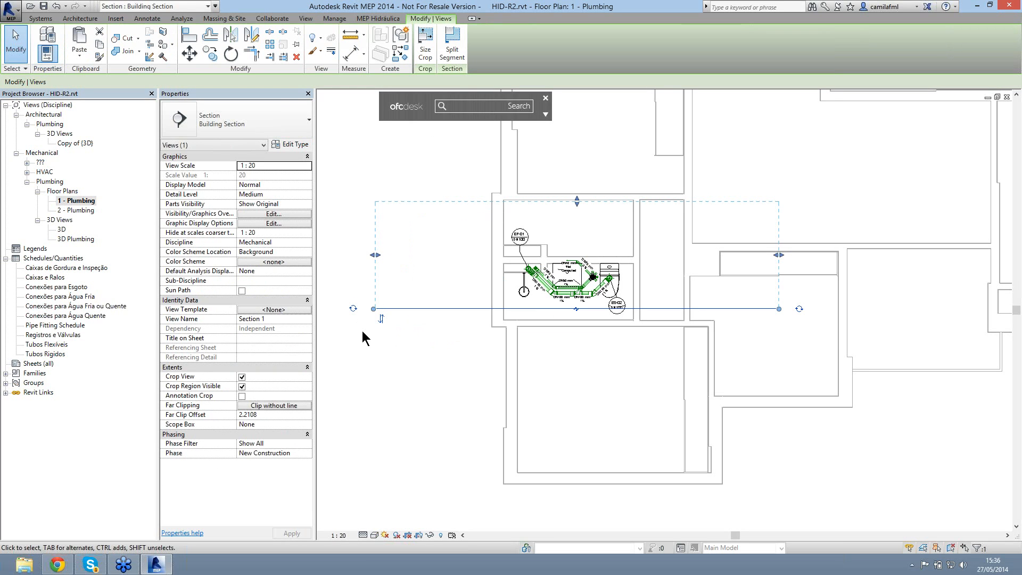
Step: Expand the uncategorised mechanical building sections in the project's view list and open the Section 1 view
{"action": "scroll", "coordinate": [365, 333], "scroll_direction": "up", "scroll_amount": 2}
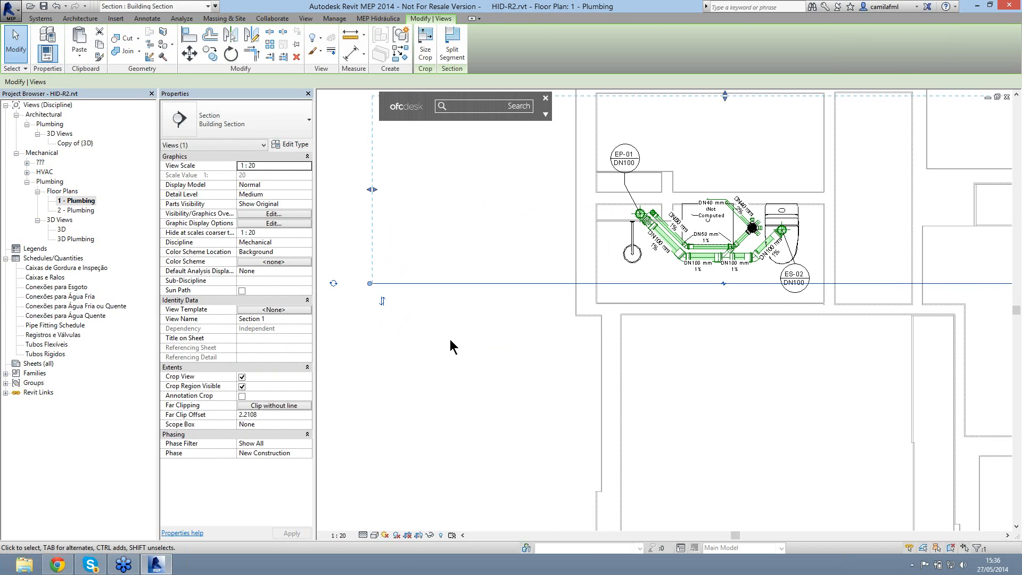
{"action": "middle_click_drag", "start_coordinate": [449, 340], "coordinate": [514, 355]}
{"action": "left_click", "coordinate": [26, 183]}
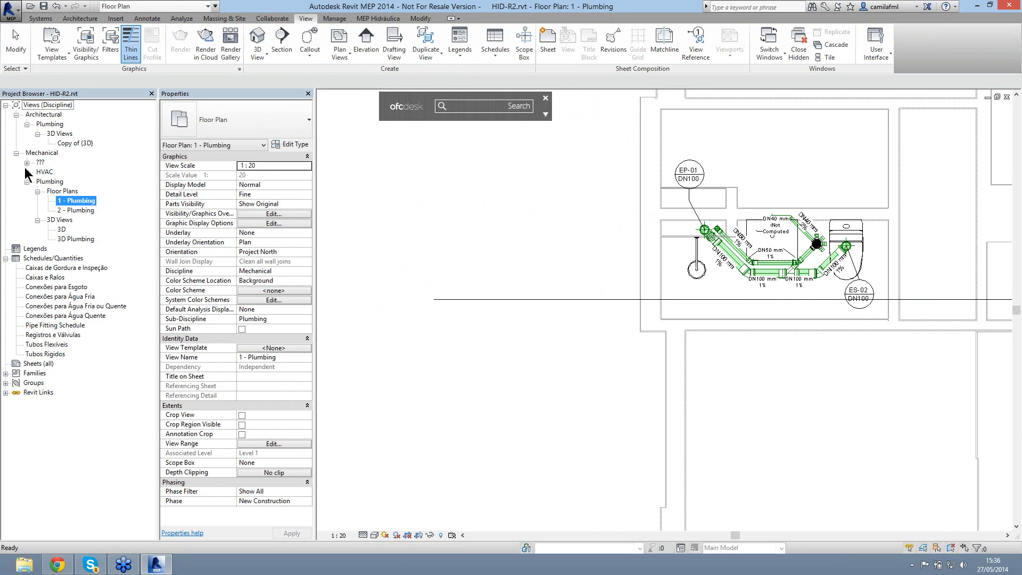
{"action": "left_click", "coordinate": [27, 172]}
{"action": "left_click", "coordinate": [28, 163]}
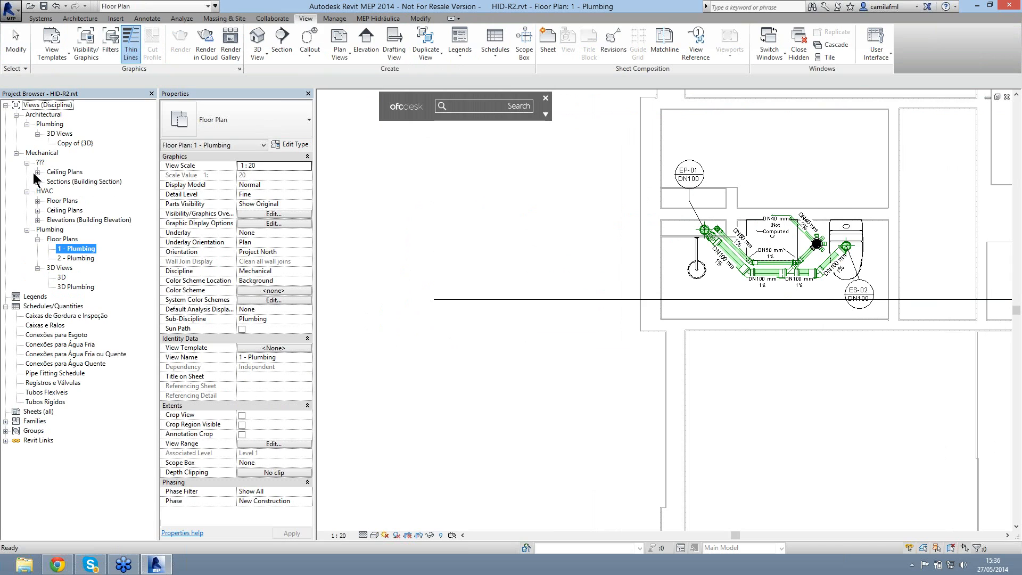
{"action": "left_click", "coordinate": [37, 181]}
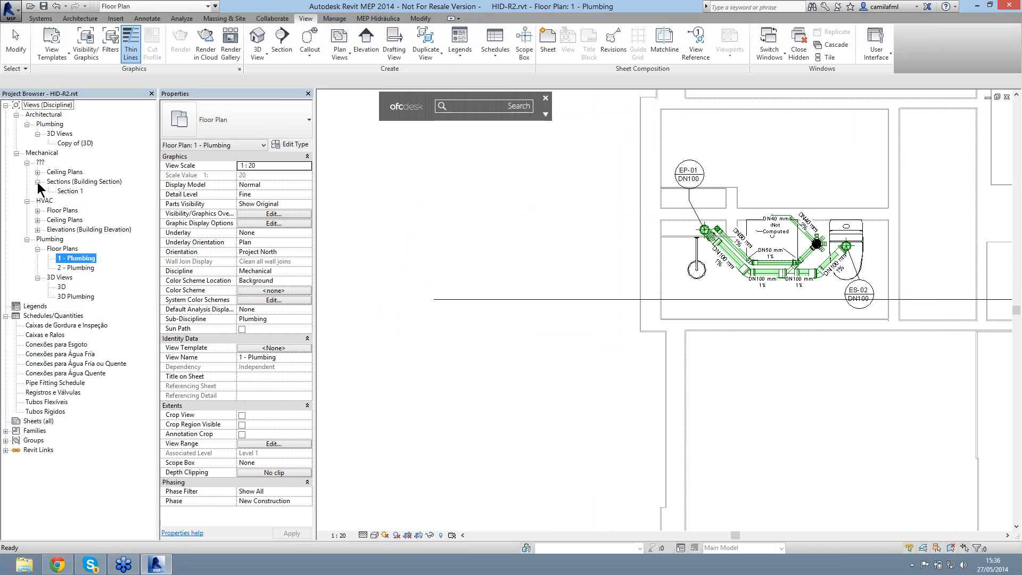
{"action": "double_click", "coordinate": [67, 191]}
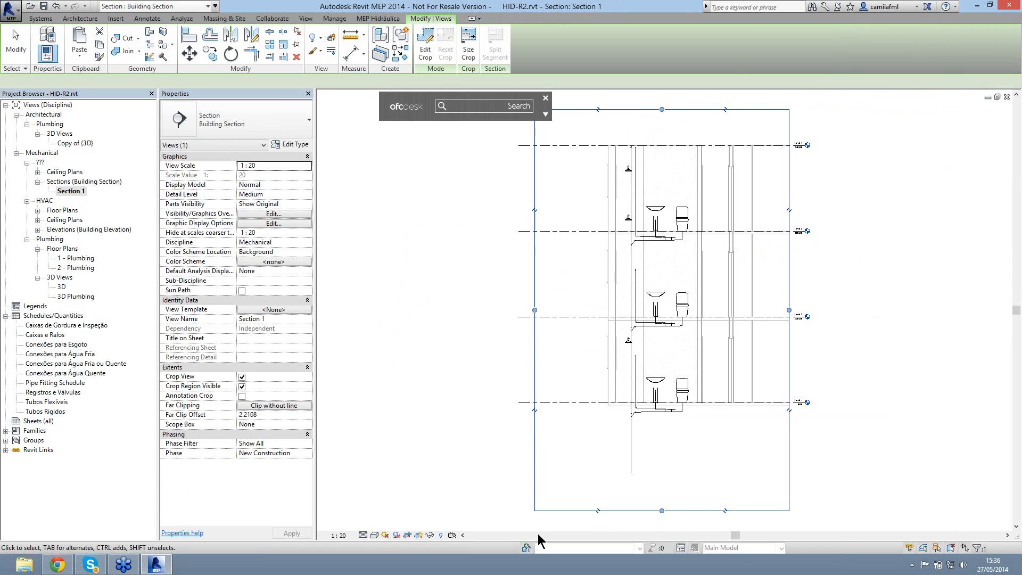
Step: Set the detail level of the Section 1 view to Fine
{"action": "scroll", "coordinate": [779, 411], "scroll_direction": "up", "scroll_amount": 3}
{"action": "middle_click_drag", "start_coordinate": [742, 435], "coordinate": [685, 472]}
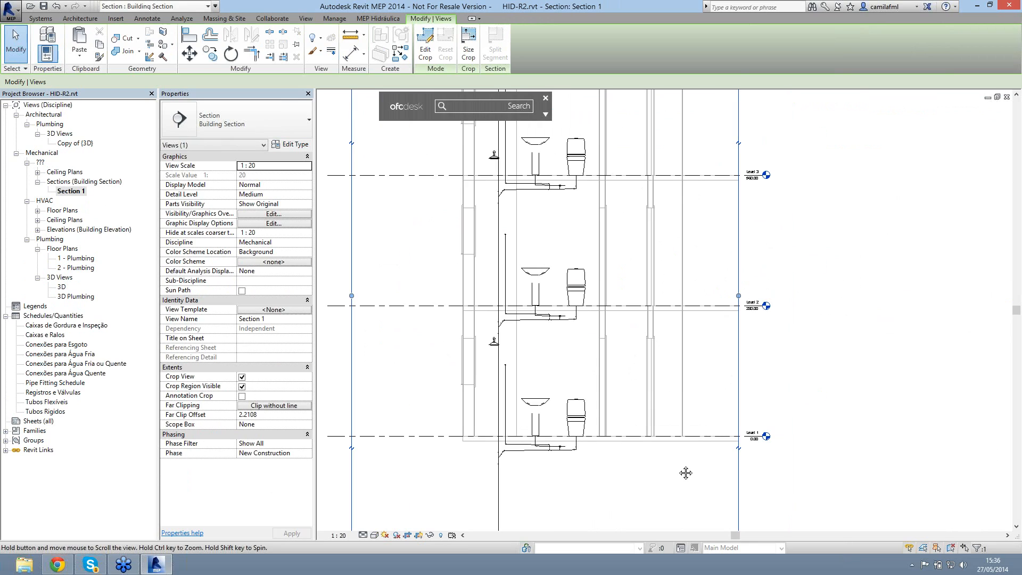
{"action": "scroll", "coordinate": [559, 462], "scroll_direction": "up", "scroll_amount": 5}
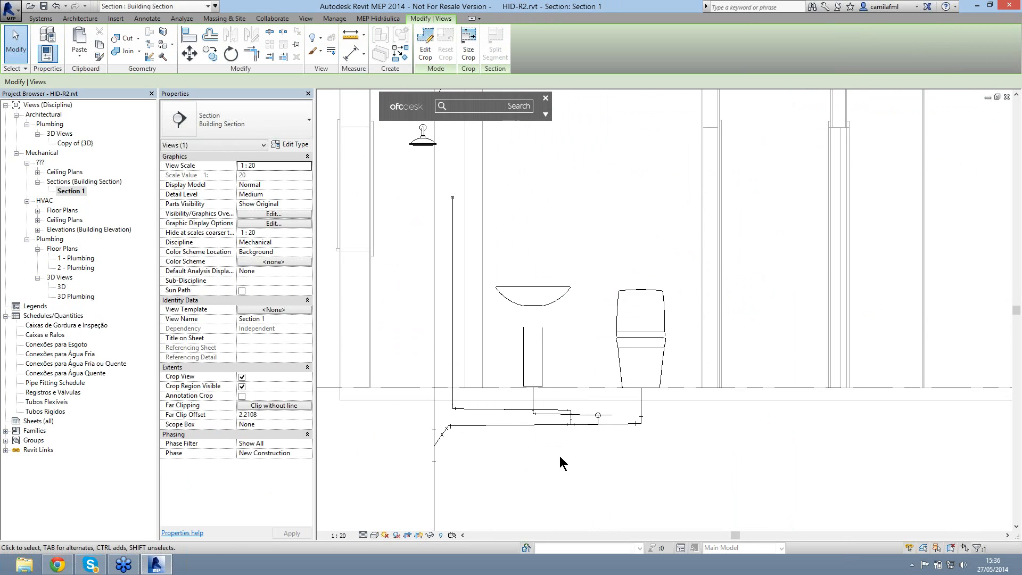
{"action": "middle_click_drag", "start_coordinate": [499, 468], "coordinate": [496, 458]}
{"action": "middle_click_drag", "start_coordinate": [522, 395], "coordinate": [555, 306]}
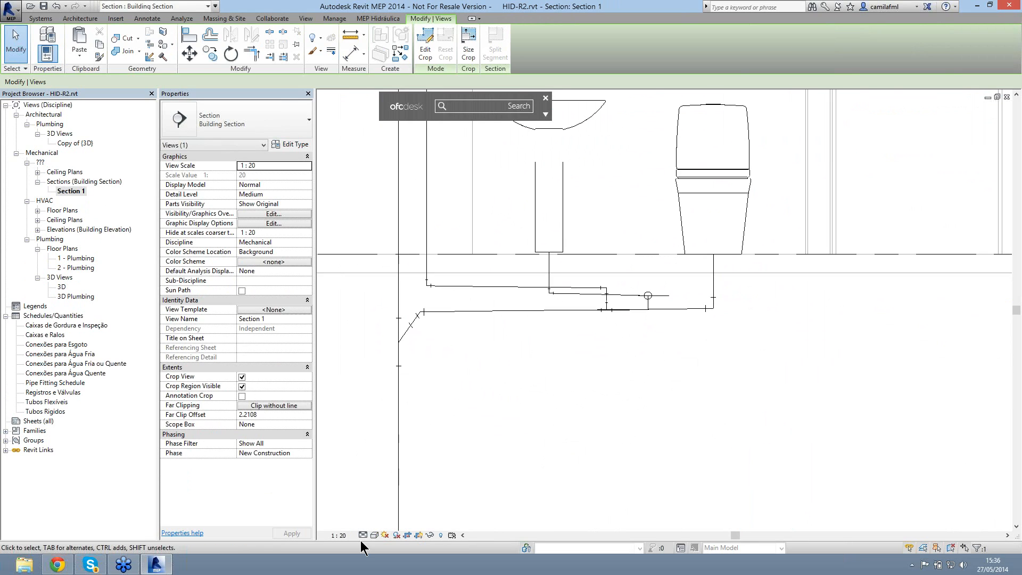
{"action": "left_click", "coordinate": [363, 535]}
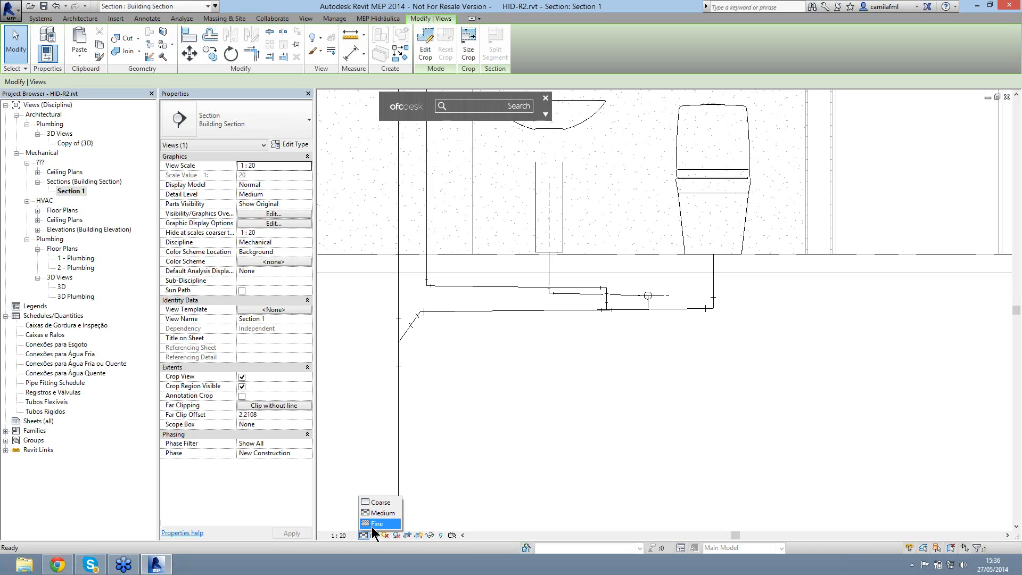
{"action": "left_click", "coordinate": [373, 525]}
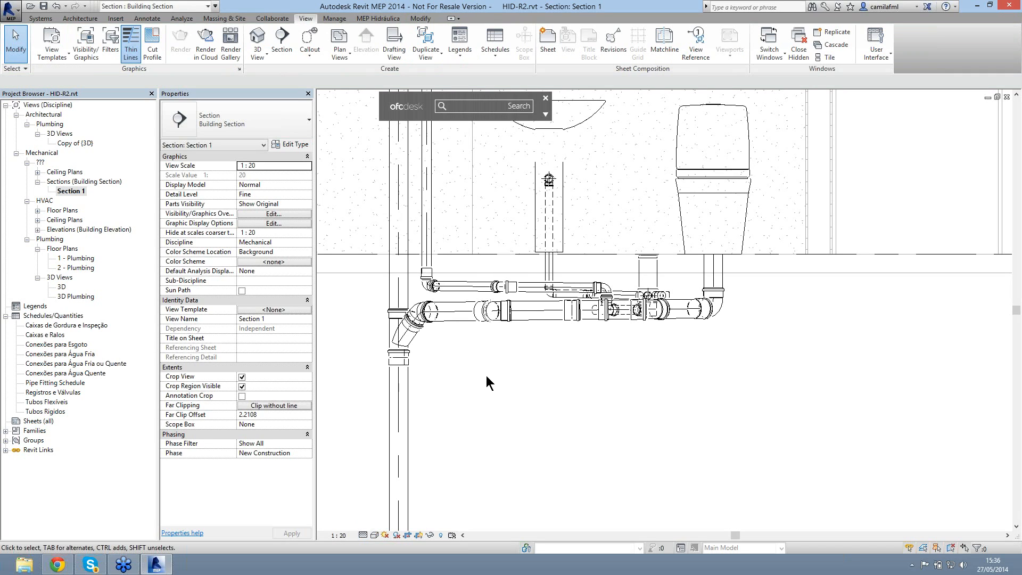
{"action": "middle_click_drag", "start_coordinate": [487, 376], "coordinate": [481, 266]}
{"action": "middle_click_drag", "start_coordinate": [478, 205], "coordinate": [547, 148]}
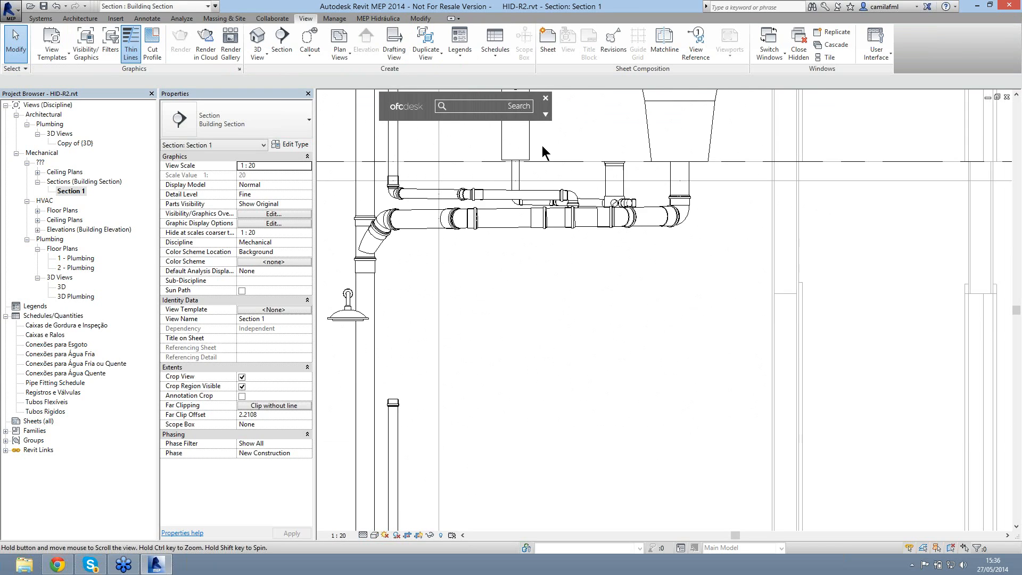
{"action": "scroll", "coordinate": [503, 417], "scroll_direction": "down", "scroll_amount": 3}
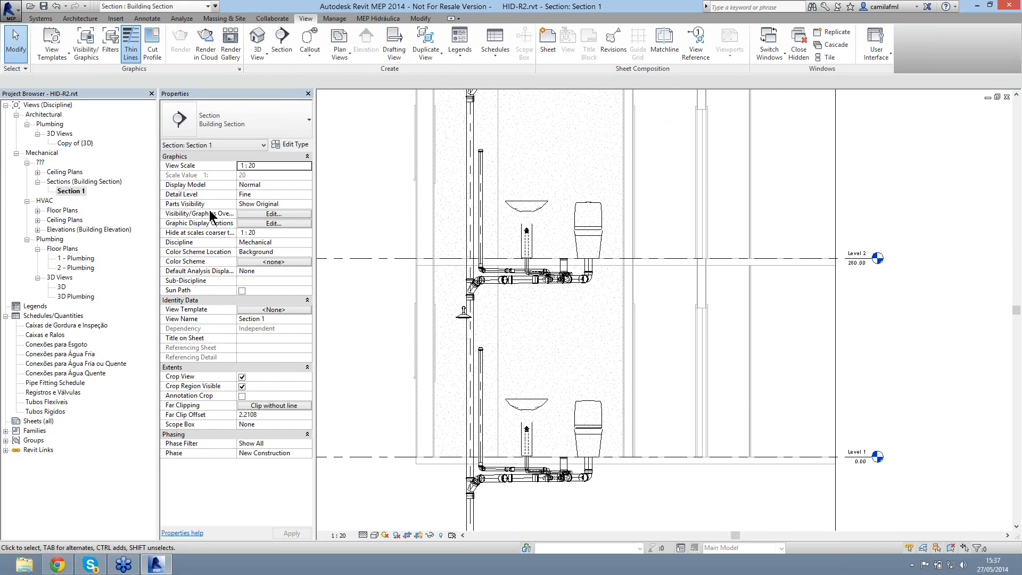
{"action": "left_click", "coordinate": [261, 214]}
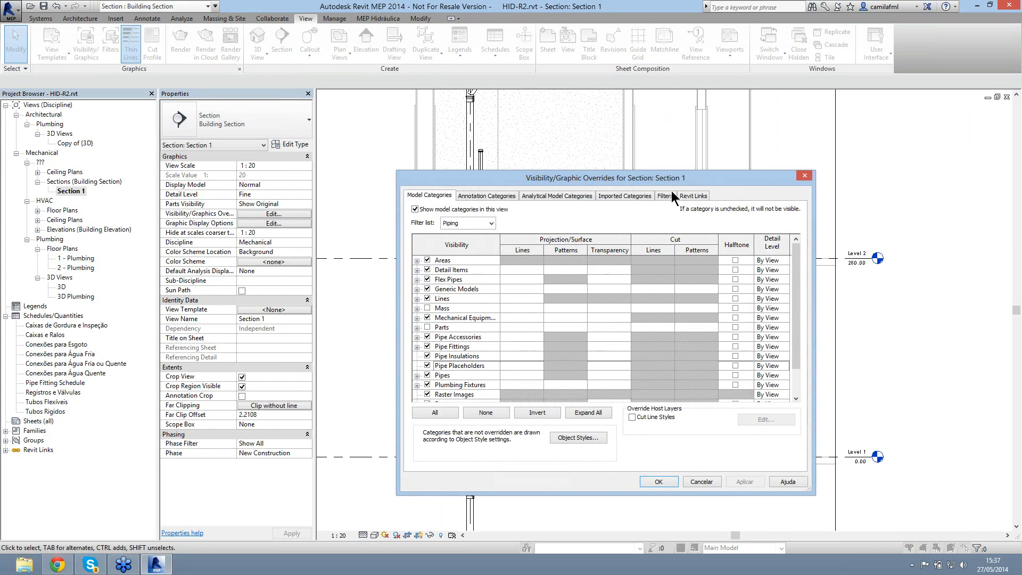
{"action": "left_click", "coordinate": [665, 197]}
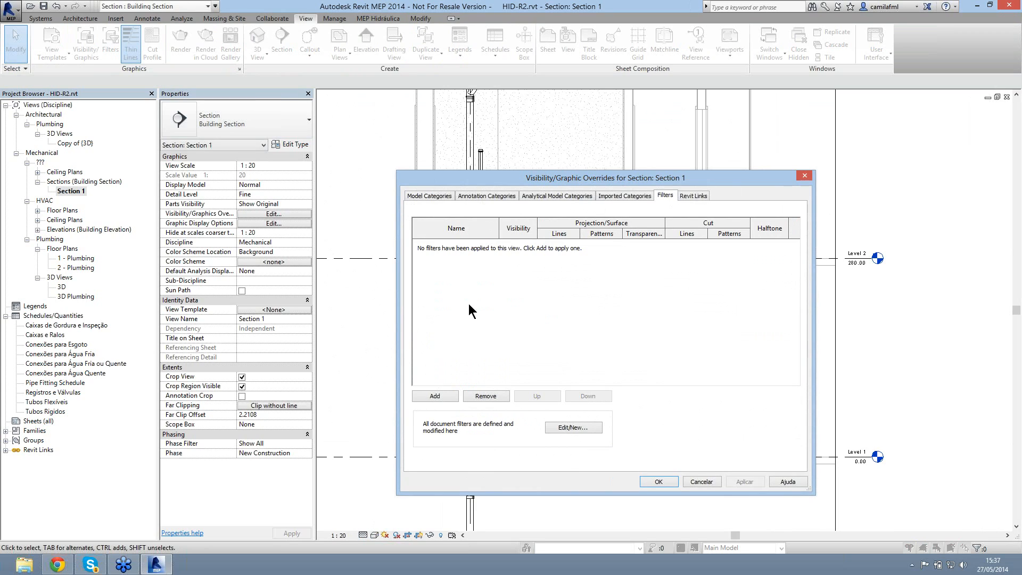
{"action": "left_click", "coordinate": [434, 396]}
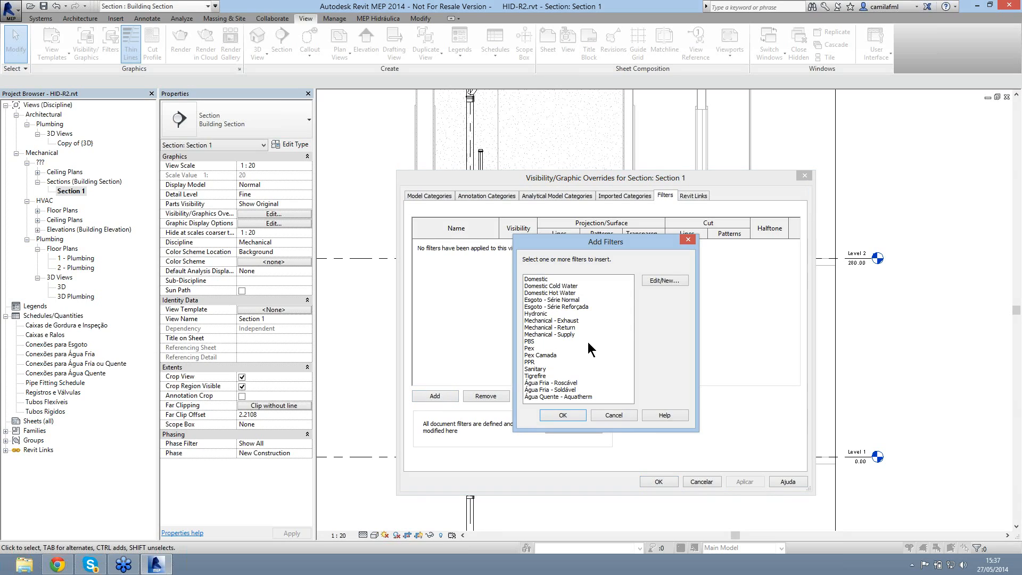
{"action": "left_click", "coordinate": [556, 286]}
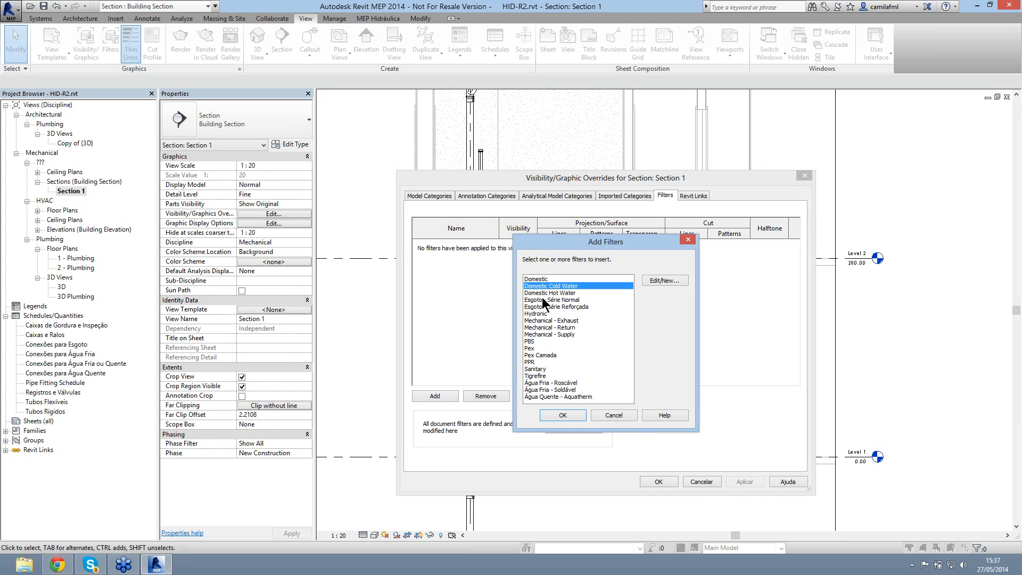
{"action": "left_click", "coordinate": [543, 300], "text": "ctrl"}
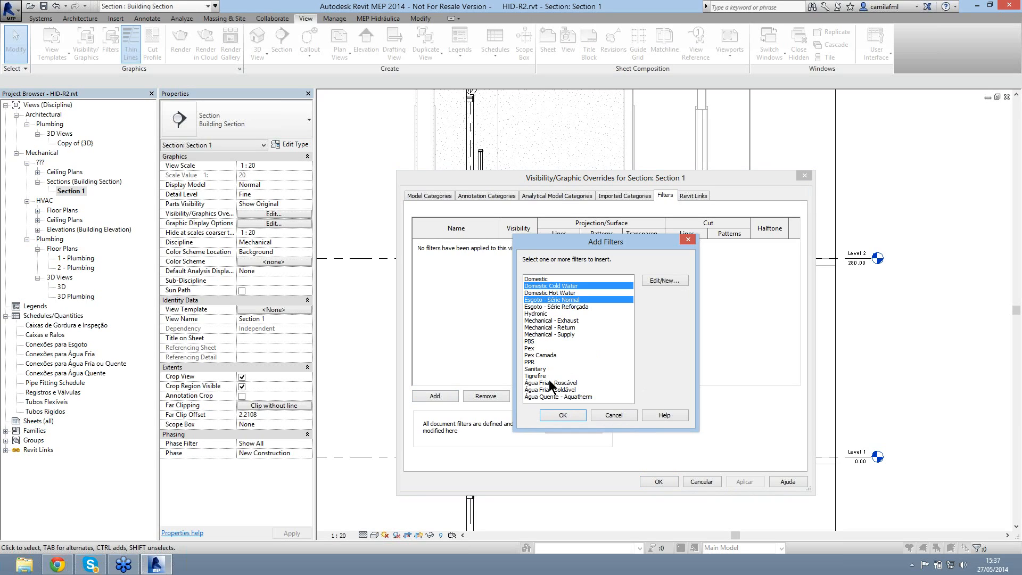
{"action": "left_click", "coordinate": [557, 307], "text": "ctrl"}
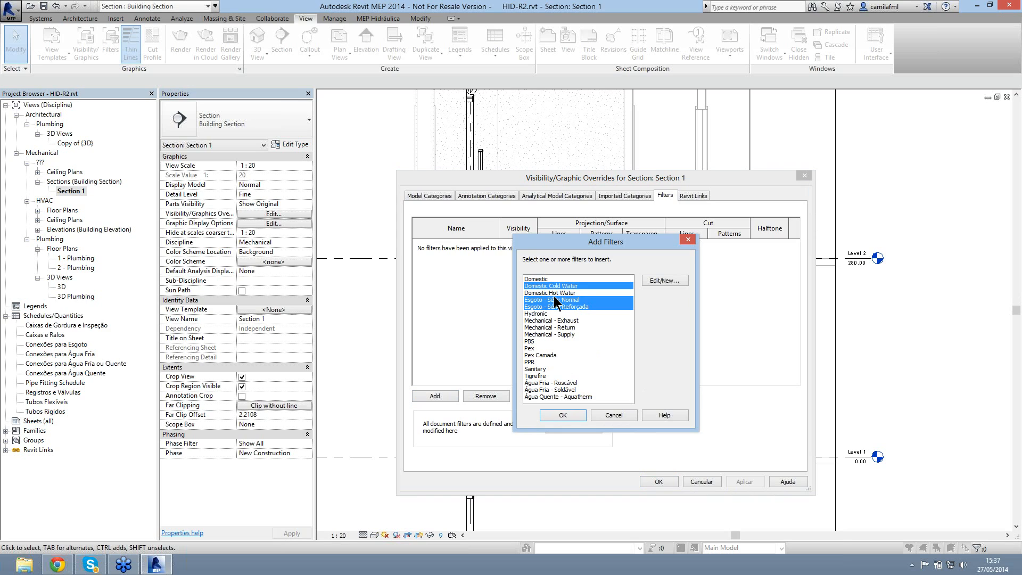
{"action": "key", "text": "Escape"}
{"action": "key", "text": "Escape"}
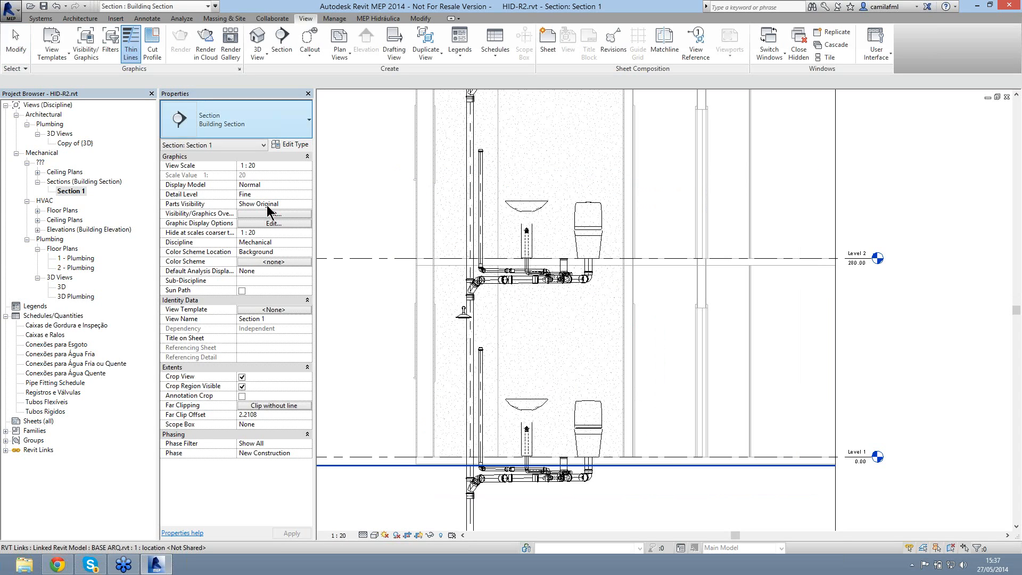
Step: Add the Sanitary and Esgoto - Série Normal filters to the visibility/graphic overrides of the Section 1 view
{"action": "left_click", "coordinate": [269, 214]}
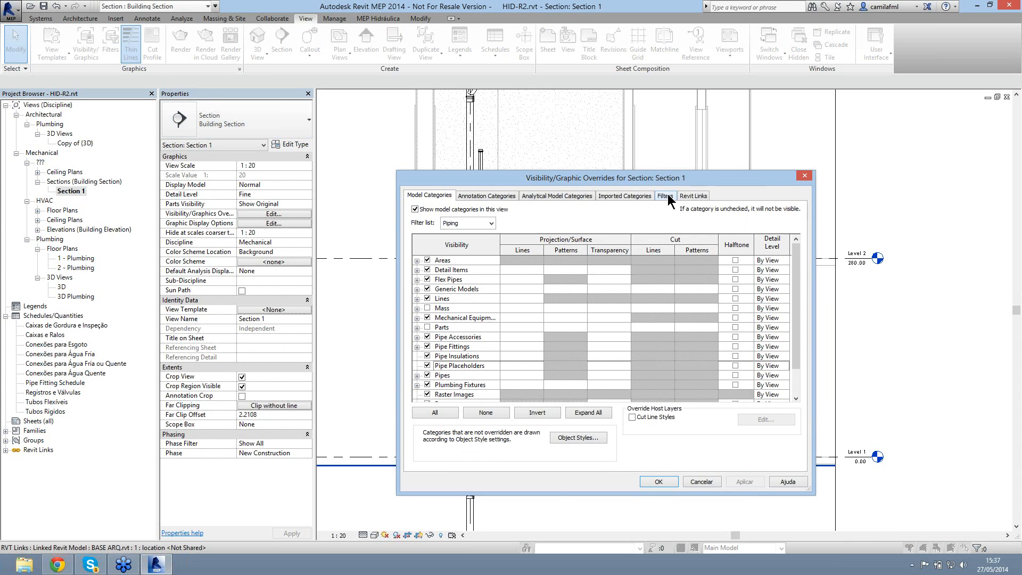
{"action": "left_click", "coordinate": [667, 196]}
{"action": "left_click", "coordinate": [433, 395]}
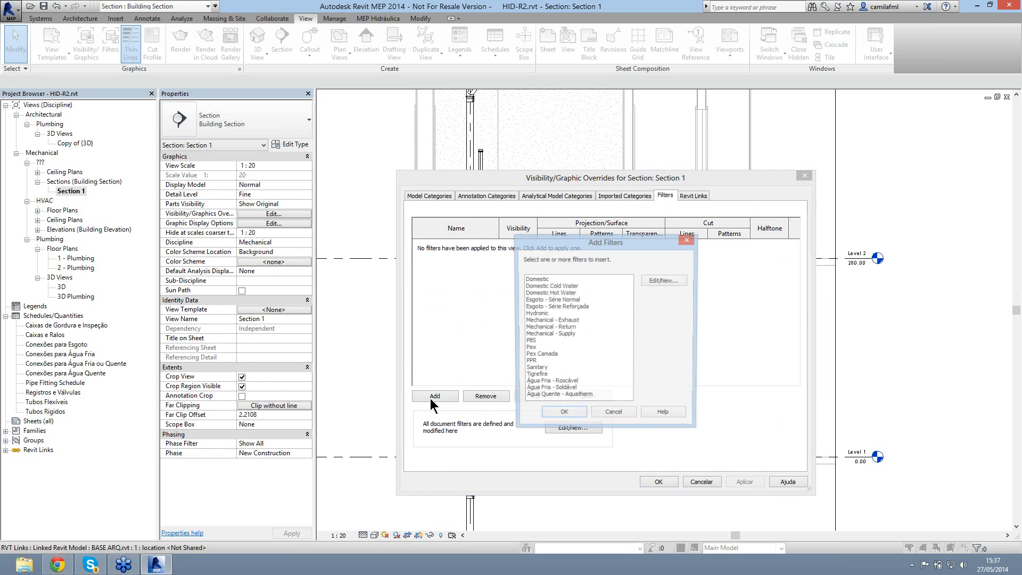
{"action": "left_click", "coordinate": [535, 369]}
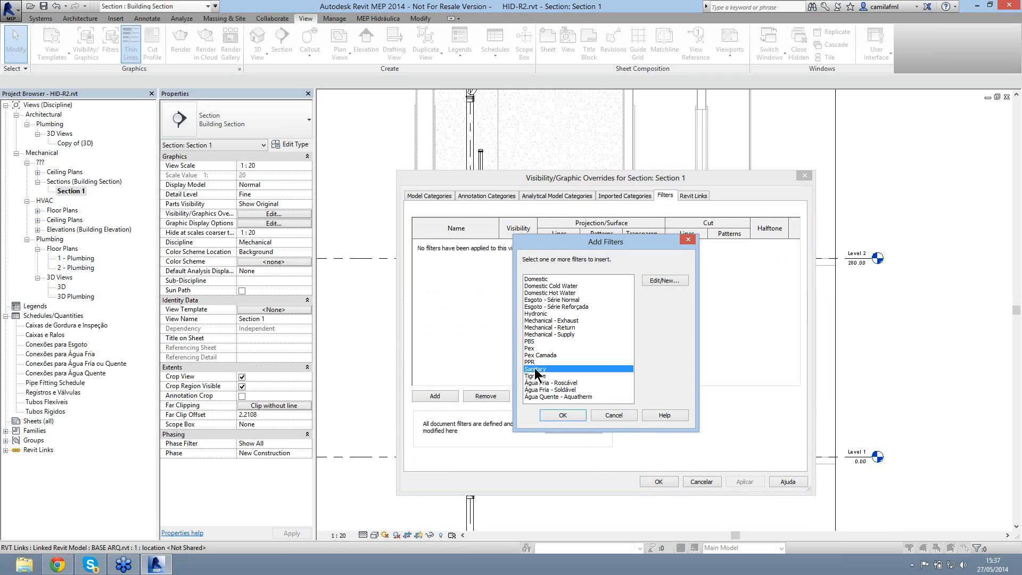
{"action": "left_click", "coordinate": [534, 300], "text": "ctrl"}
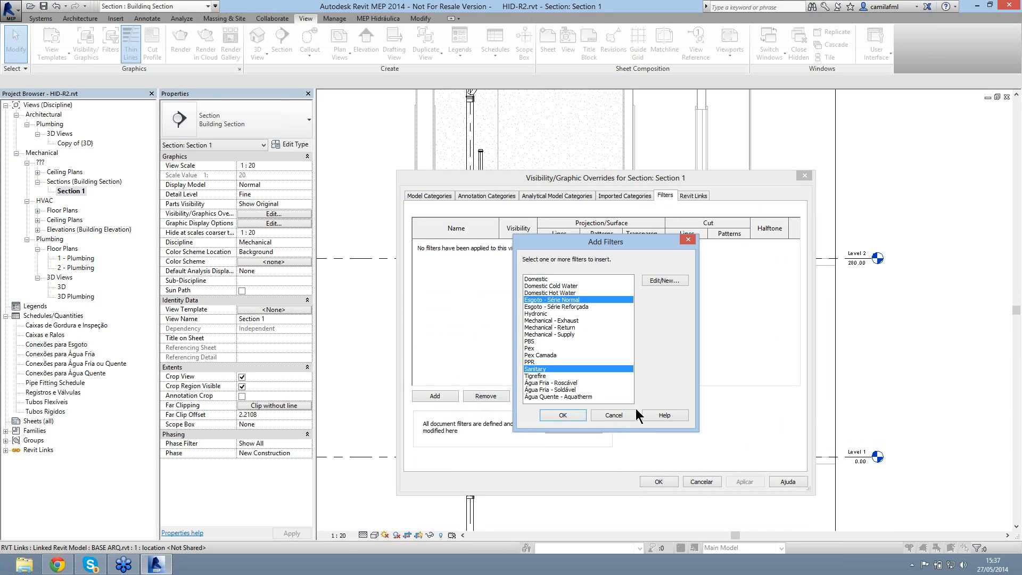
{"action": "left_click", "coordinate": [577, 413]}
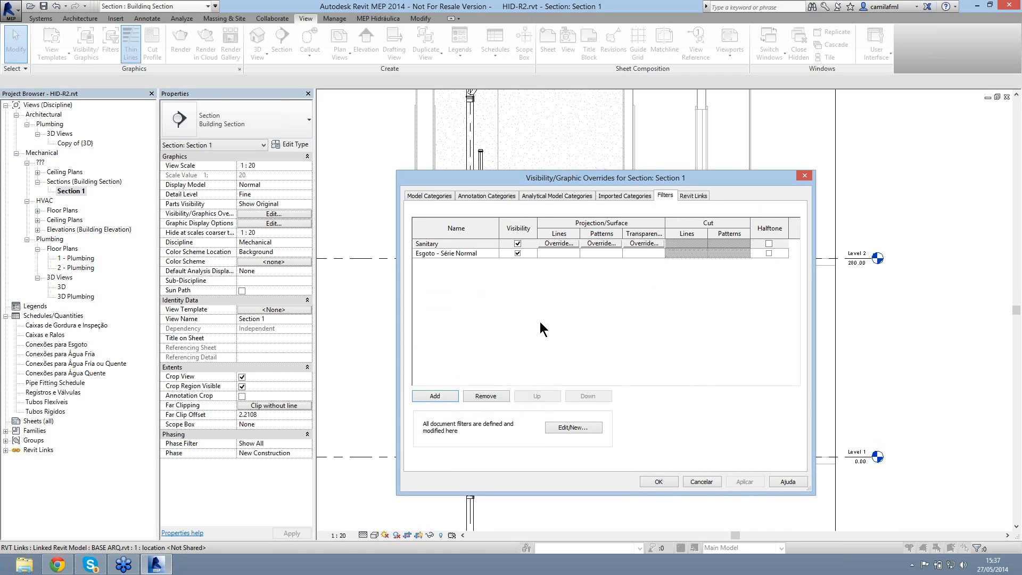
Step: Override the Sanitary filter's projection line colour with dark green RGB 000-128-000, leaving its fill pattern without an override
{"action": "left_click", "coordinate": [557, 242]}
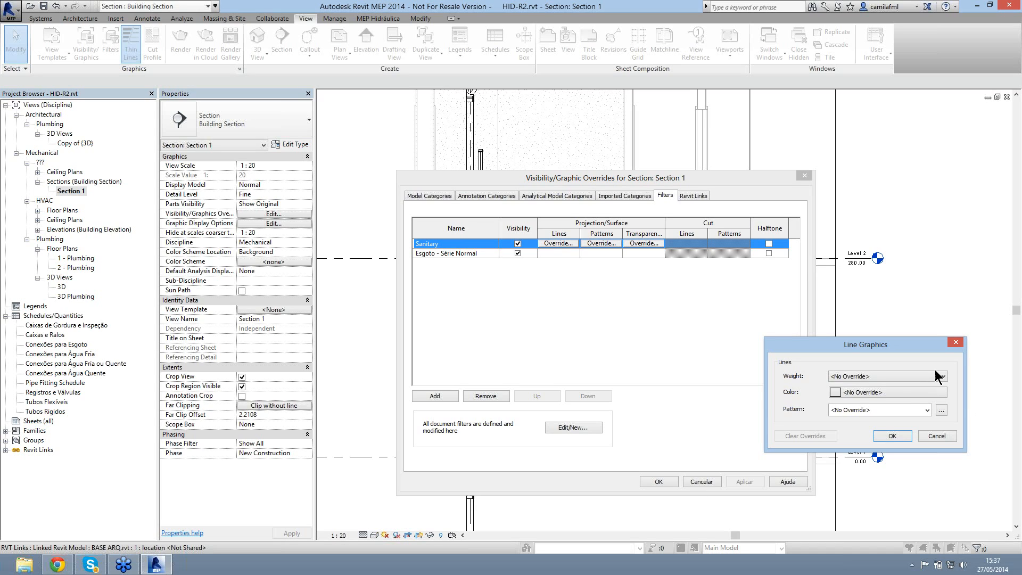
{"action": "left_click", "coordinate": [902, 390]}
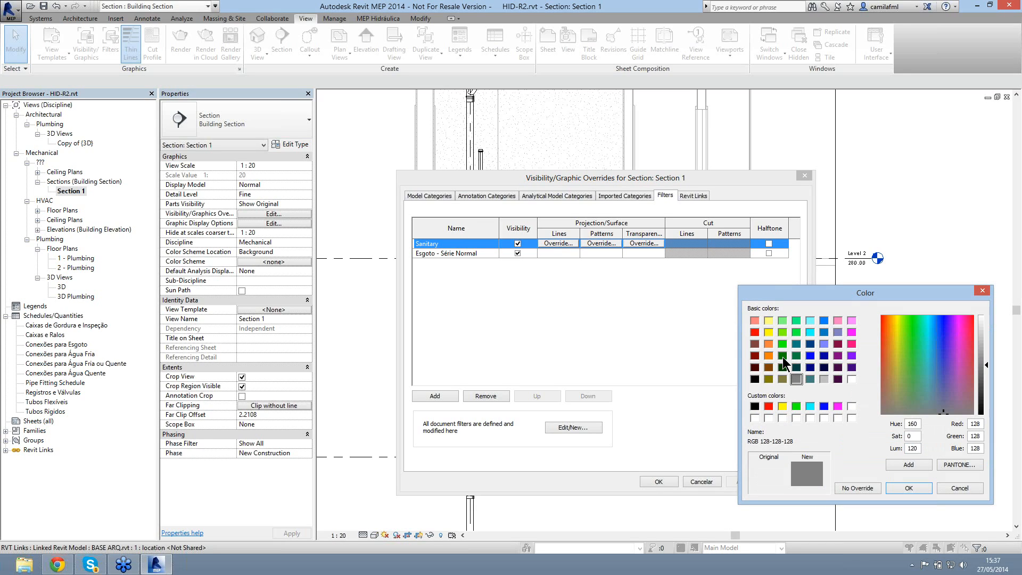
{"action": "left_click", "coordinate": [783, 356]}
{"action": "left_click", "coordinate": [909, 488]}
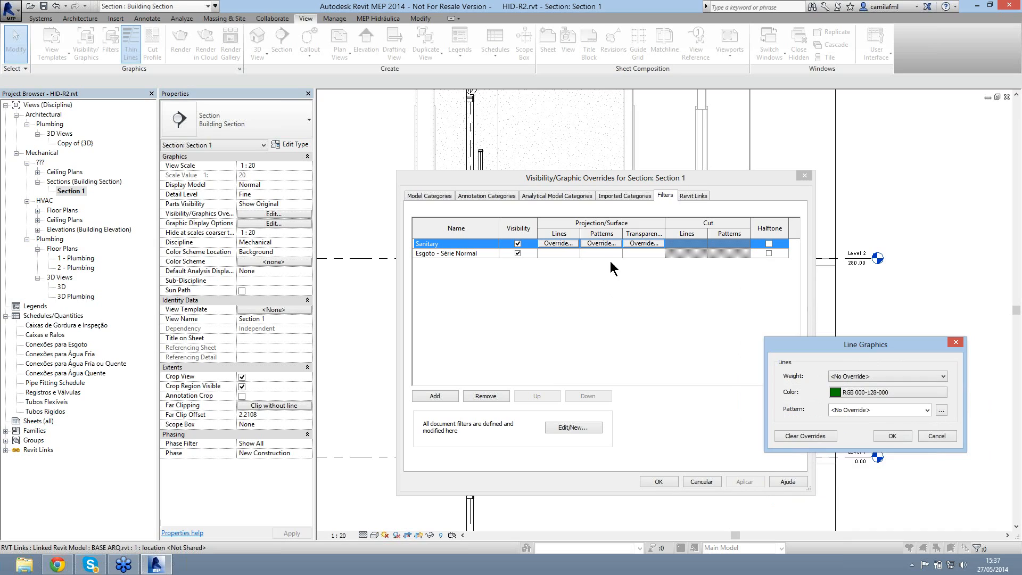
{"action": "left_click", "coordinate": [887, 434]}
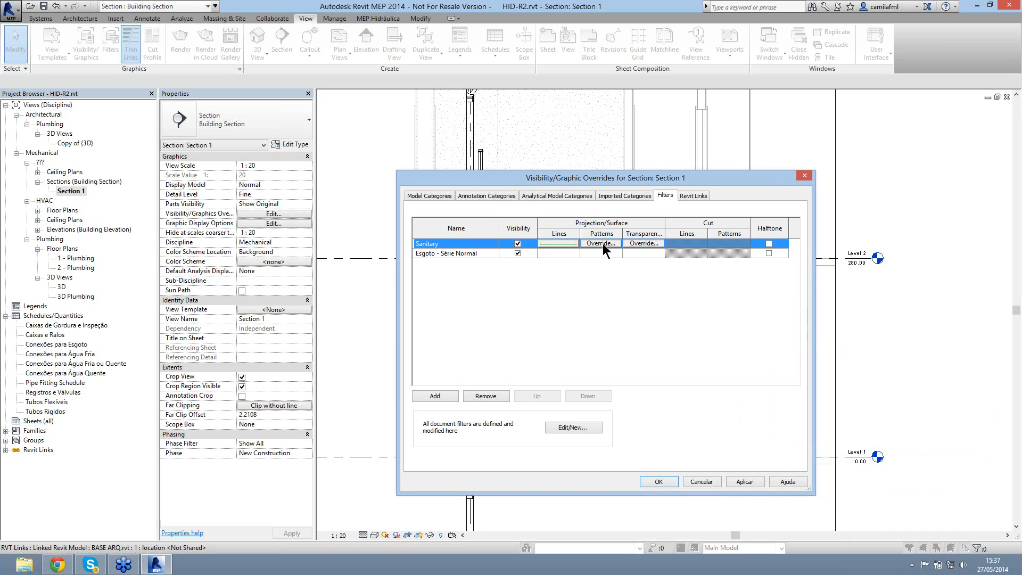
{"action": "left_click", "coordinate": [601, 243]}
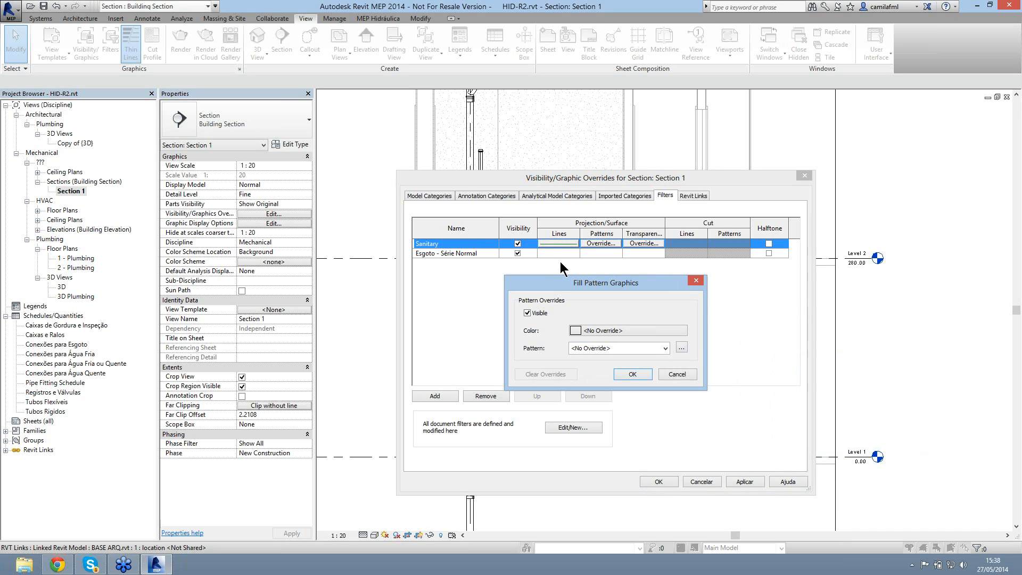
{"action": "left_click", "coordinate": [679, 374]}
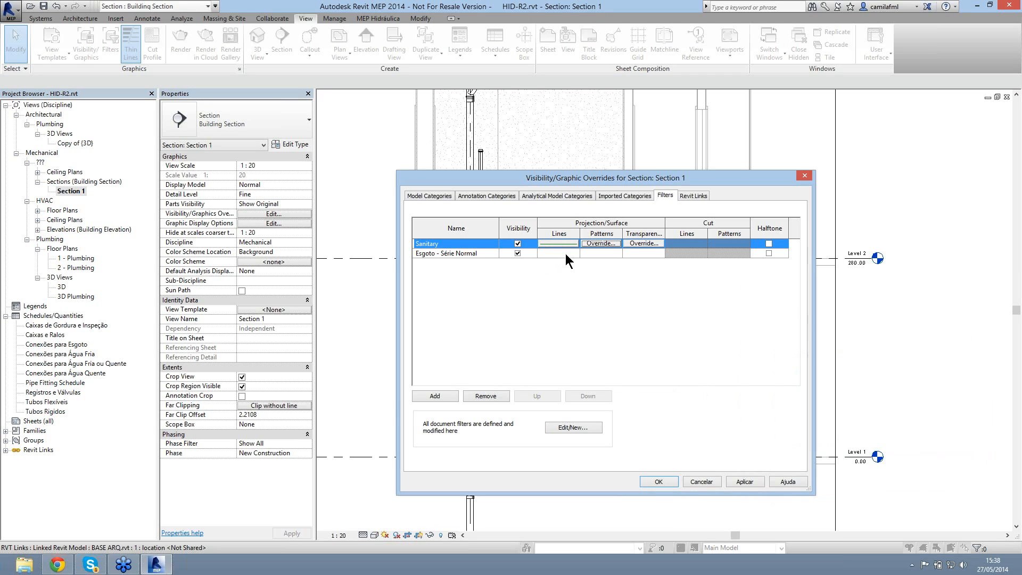
Step: Override the Esgoto - Série Normal filter's projection line colour with dark green RGB 000-128-000
{"action": "left_click", "coordinate": [565, 253]}
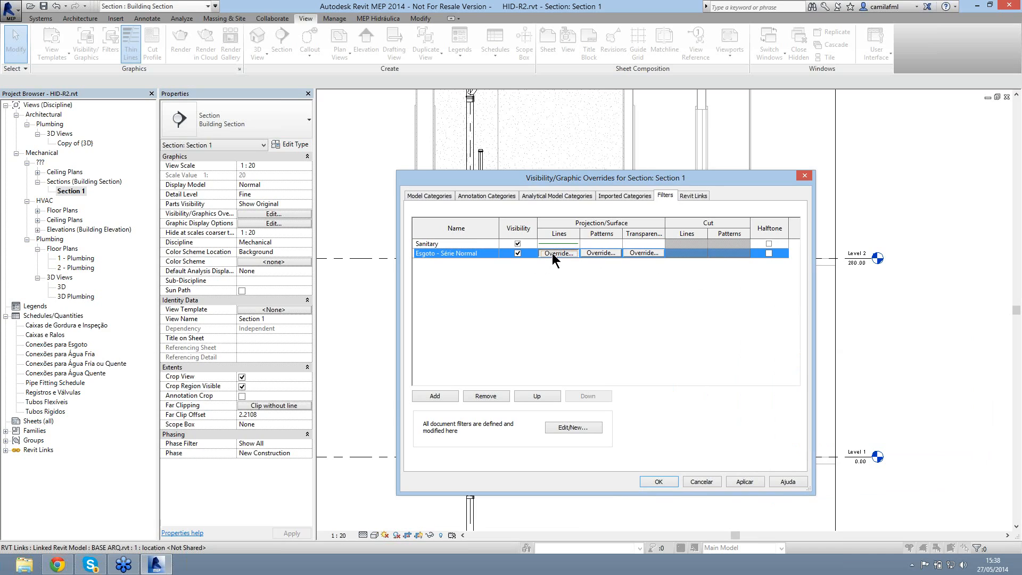
{"action": "left_click", "coordinate": [552, 253]}
{"action": "left_click", "coordinate": [850, 392]}
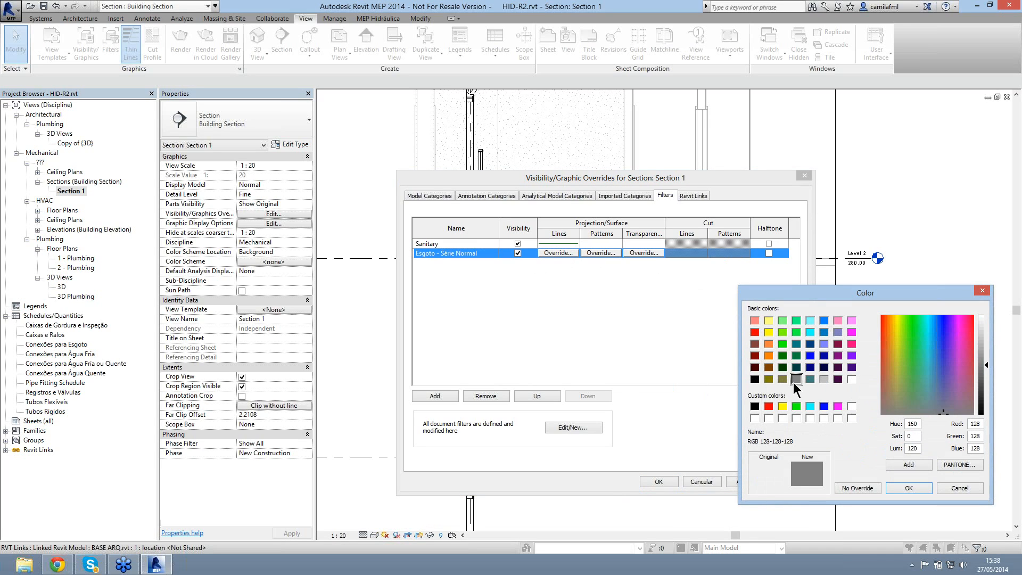
{"action": "left_click", "coordinate": [782, 355]}
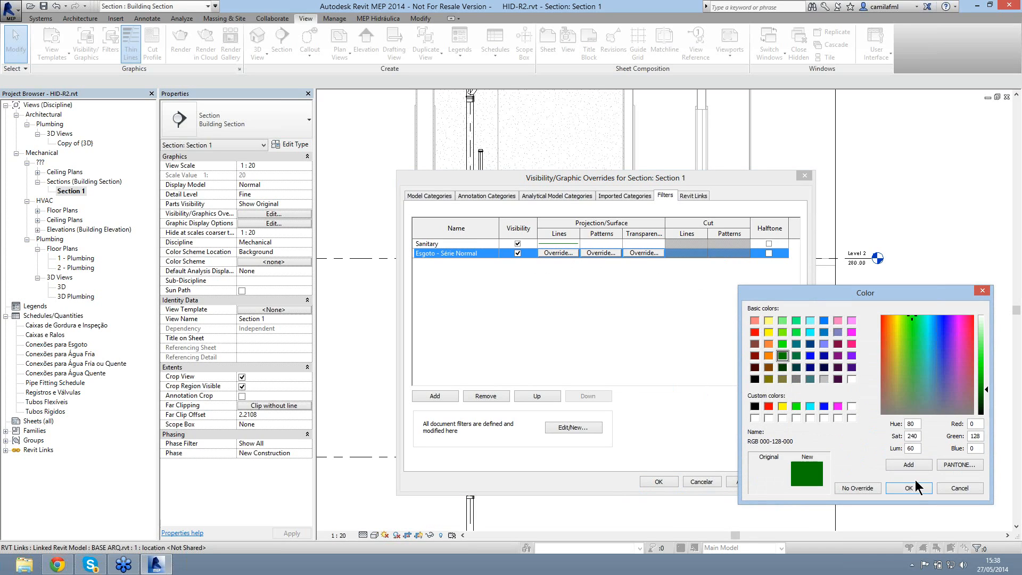
{"action": "left_click", "coordinate": [782, 367]}
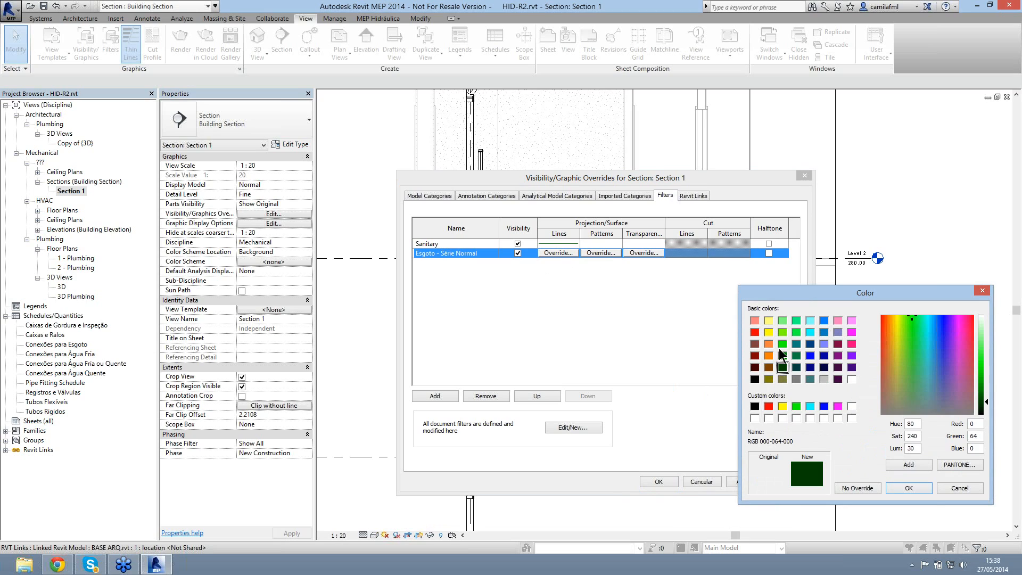
{"action": "left_click", "coordinate": [908, 488]}
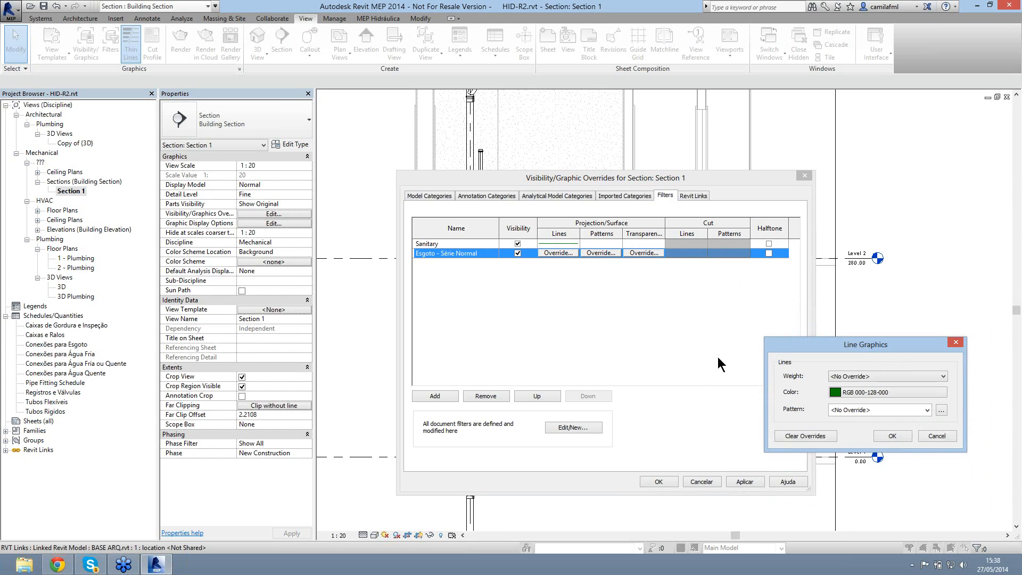
{"action": "left_click", "coordinate": [886, 439]}
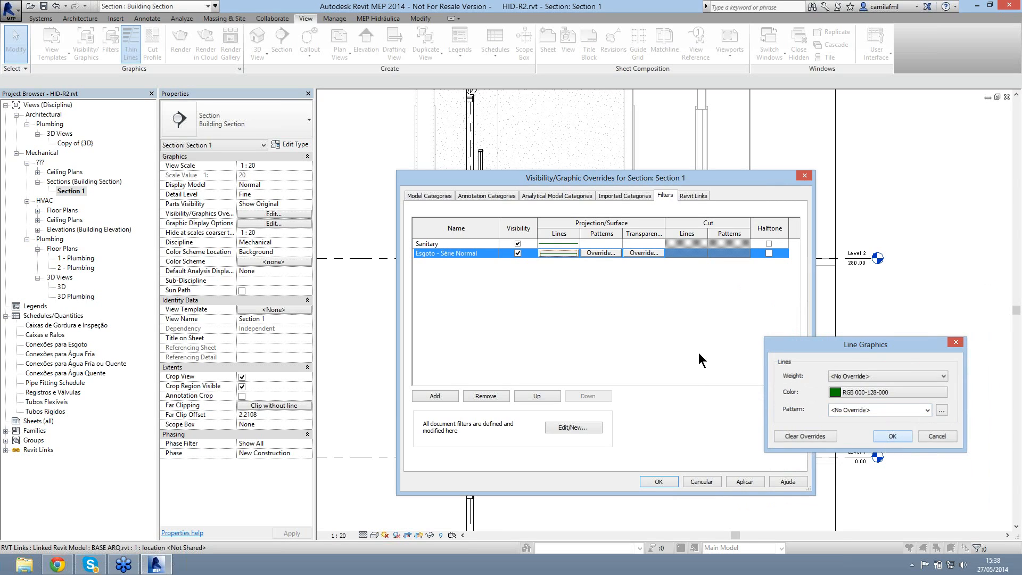
Step: Give the Esgoto - Série Normal filter a solid fill surface pattern in light green RGB 174-255-174 and apply the view overrides
{"action": "left_click", "coordinate": [602, 253]}
{"action": "left_click", "coordinate": [642, 332]}
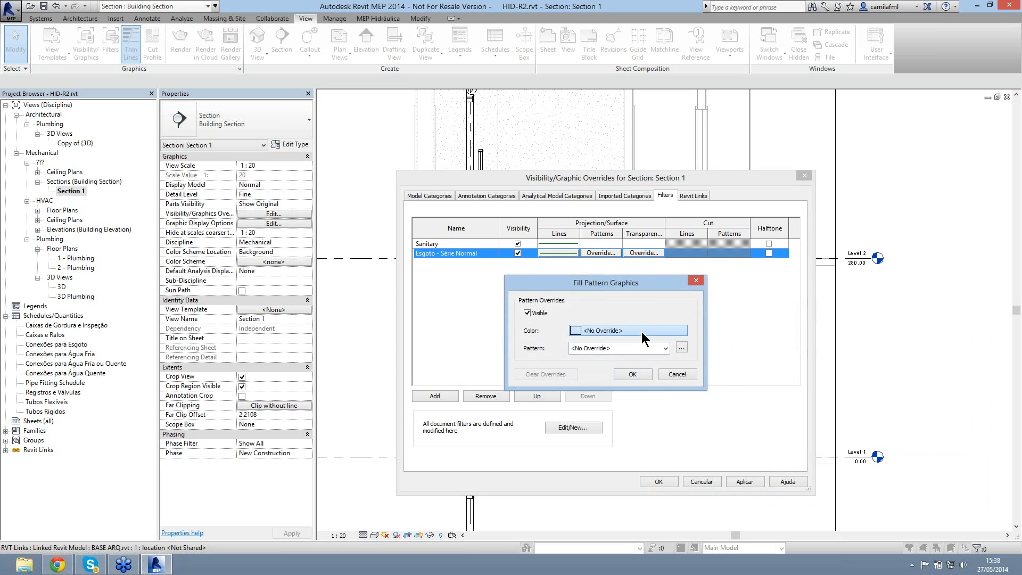
{"action": "left_click", "coordinate": [523, 258]}
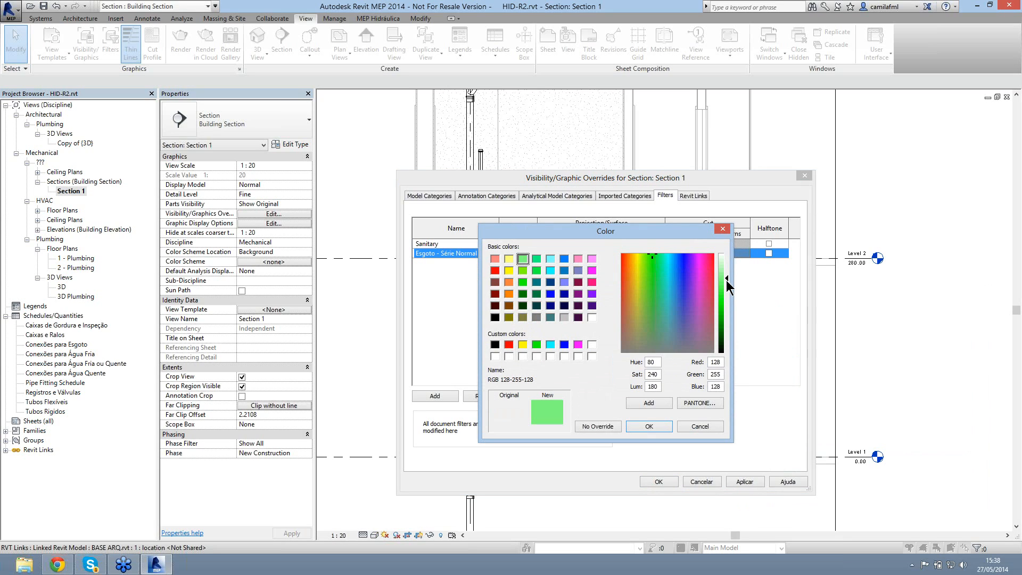
{"action": "left_click", "coordinate": [725, 269]}
{"action": "left_click", "coordinate": [649, 428]}
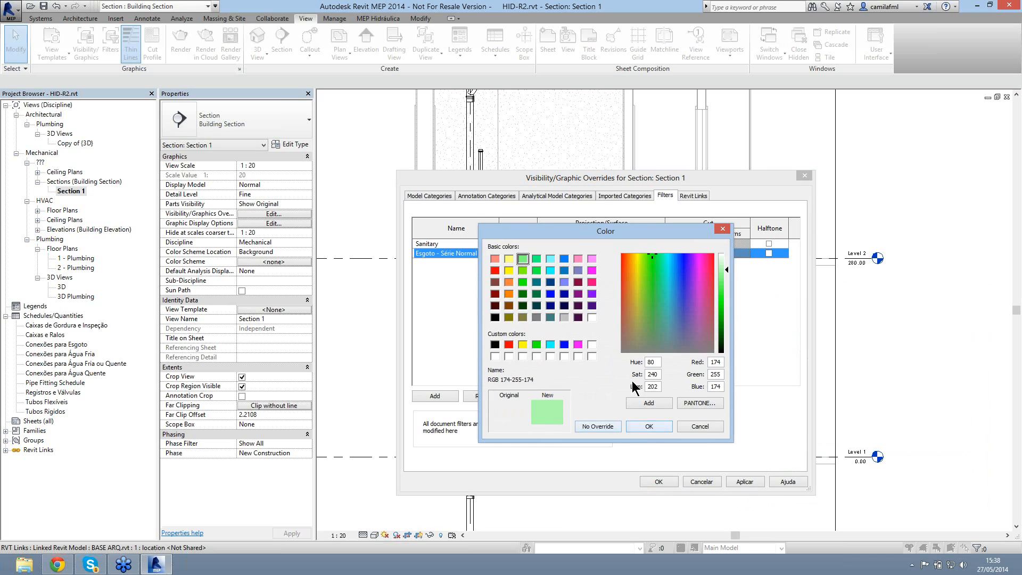
{"action": "left_click", "coordinate": [628, 350]}
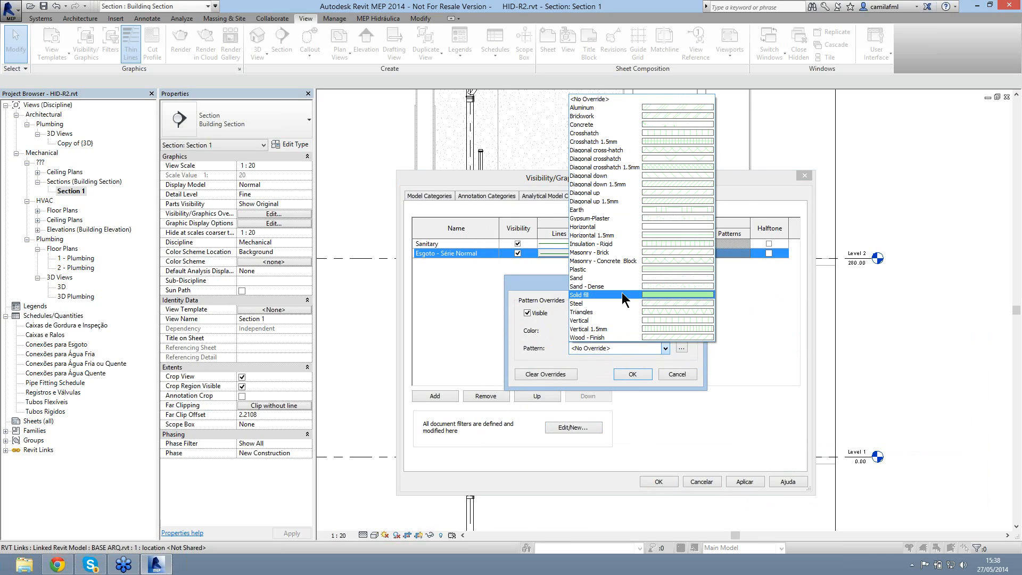
{"action": "left_click", "coordinate": [622, 294]}
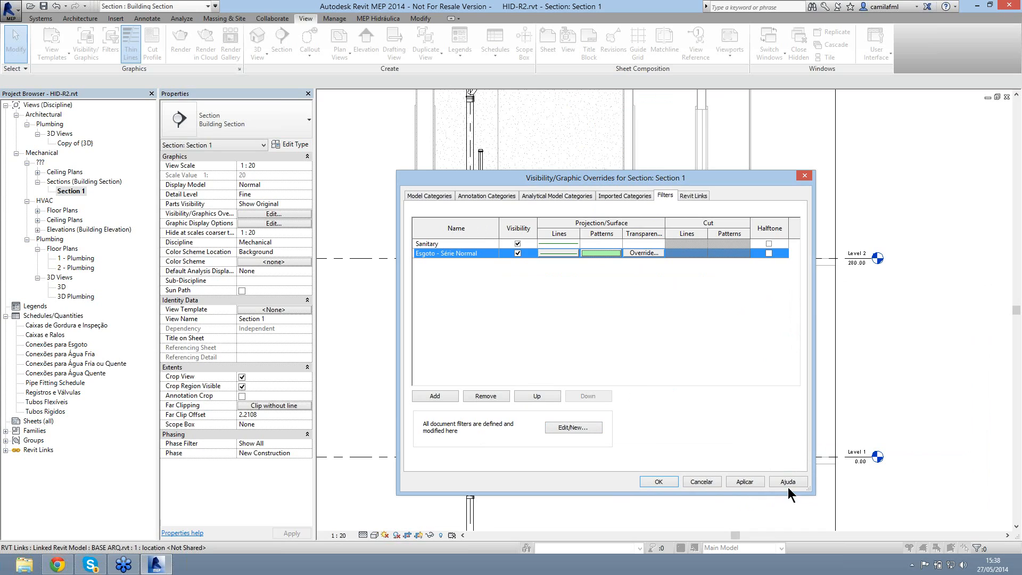
{"action": "left_click", "coordinate": [745, 482]}
{"action": "left_click", "coordinate": [658, 481]}
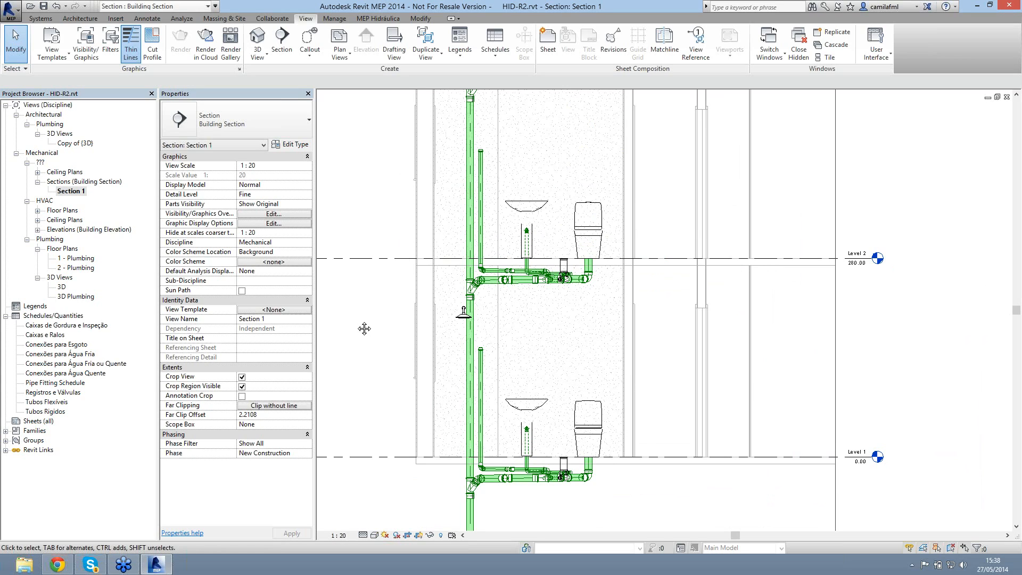
Step: Draw a 100 mm sewer pipe sloping down at 1.0000% from the stack's open lower end leftward to just inside the section's crop boundary
{"action": "middle_click_drag", "start_coordinate": [365, 329], "coordinate": [369, 257]}
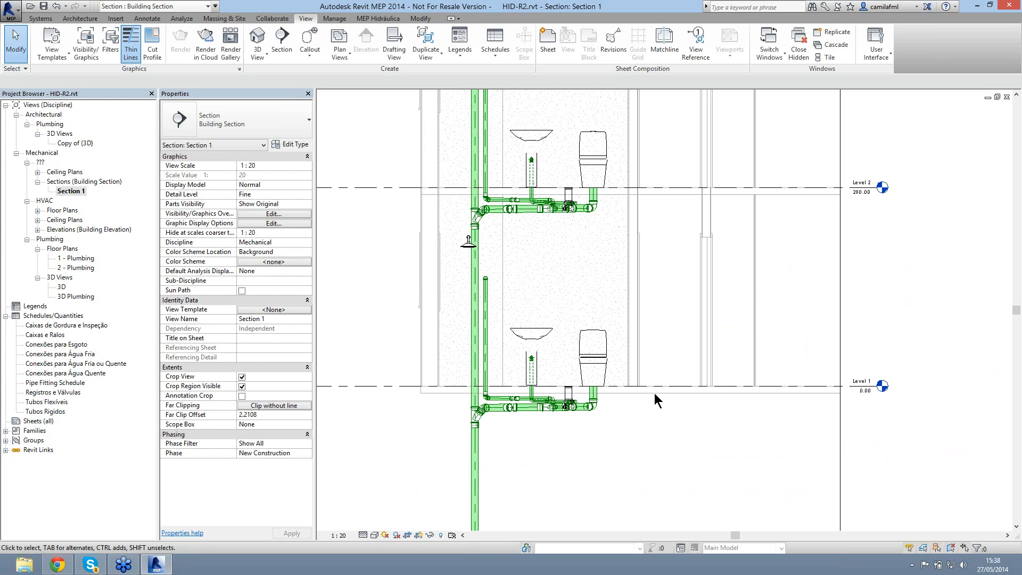
{"action": "scroll", "coordinate": [654, 393], "scroll_direction": "down", "scroll_amount": 1}
{"action": "middle_click_drag", "start_coordinate": [654, 392], "coordinate": [675, 292]}
{"action": "right_click", "coordinate": [657, 450]}
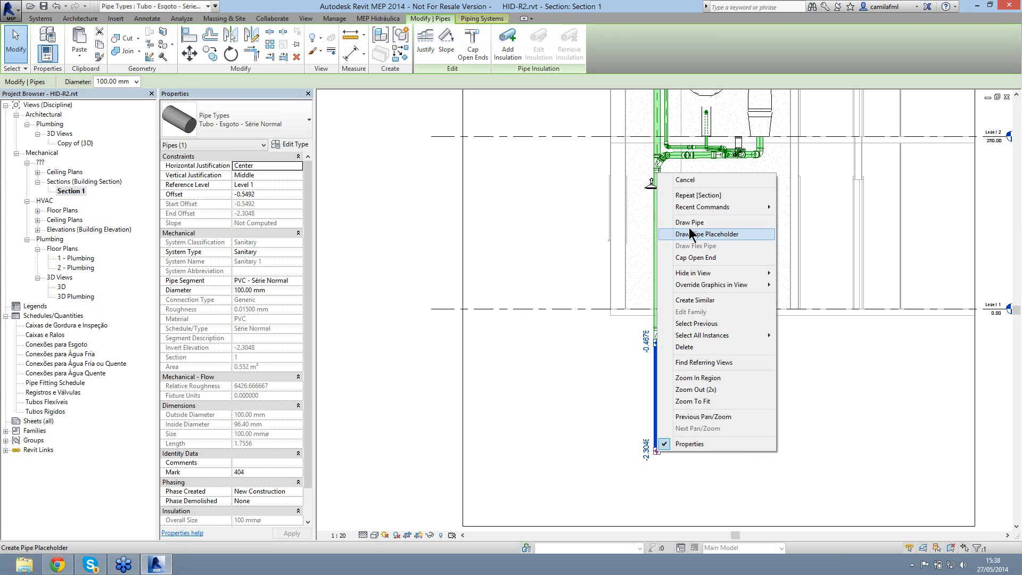
{"action": "key", "text": "Return"}
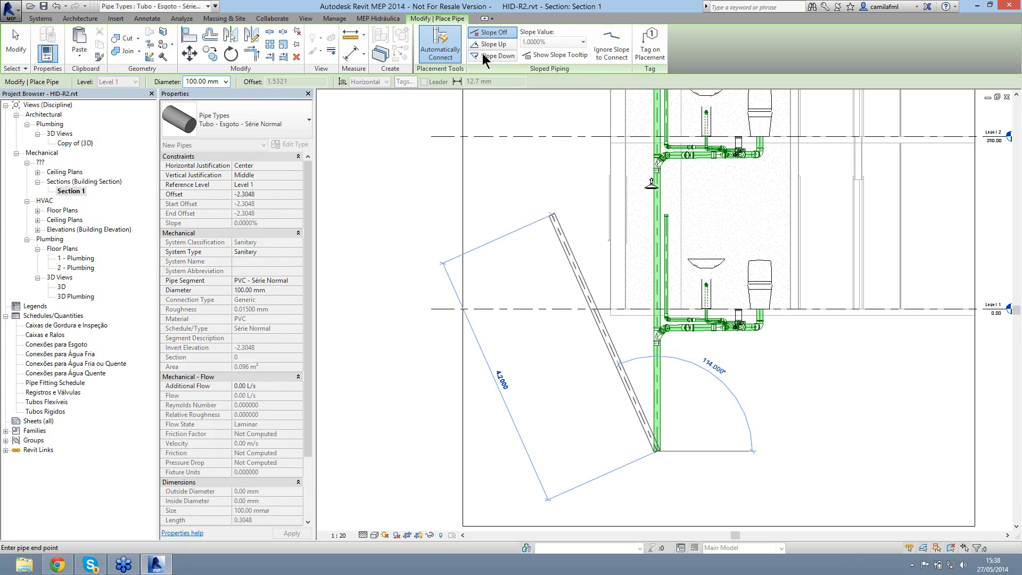
{"action": "left_click", "coordinate": [487, 57]}
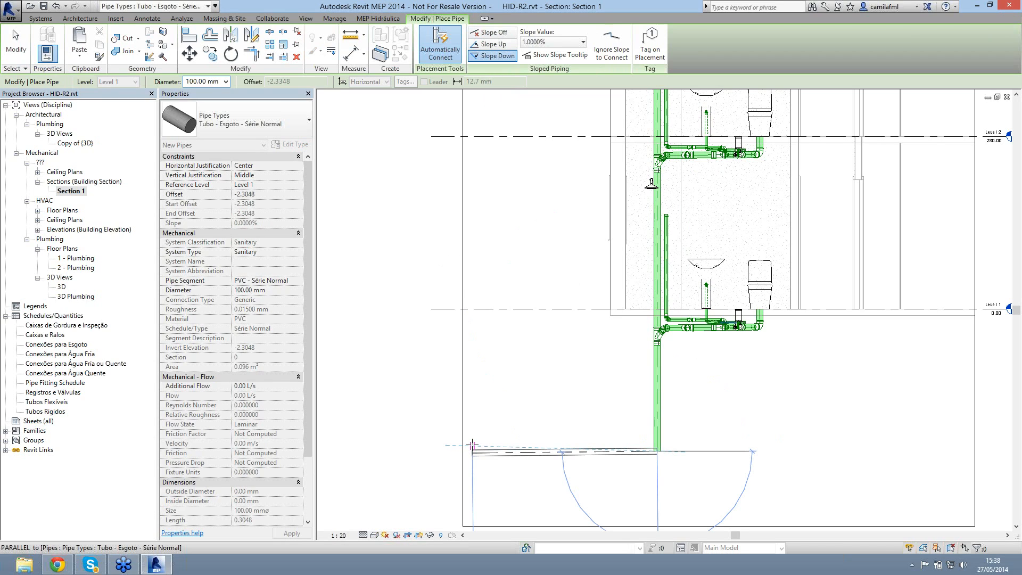
{"action": "left_click", "coordinate": [472, 446]}
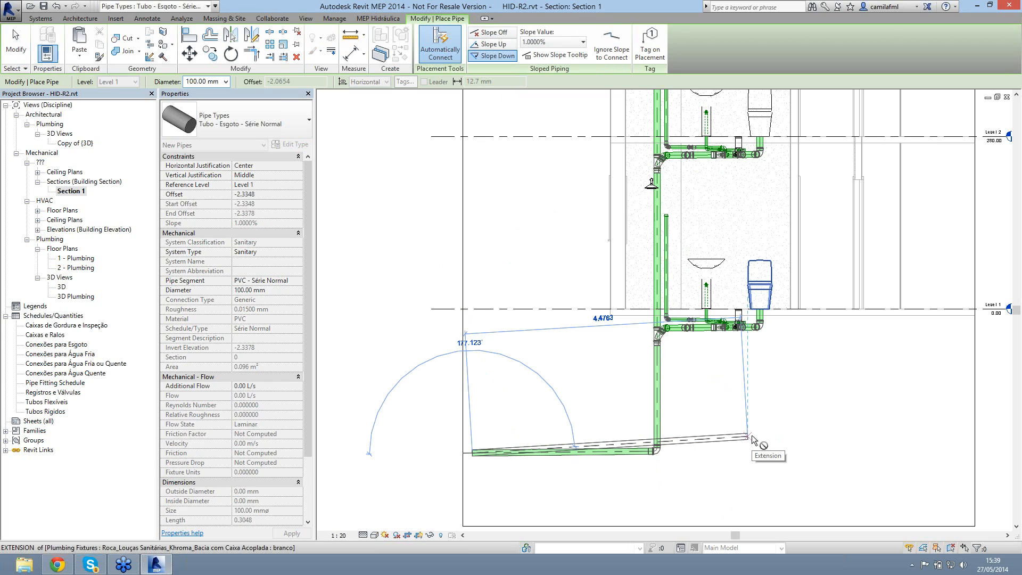
Step: End pipe placement and examine the sanitary stack, its buried outlet run and the level markers in Section 1
{"action": "key", "text": "Escape"}
{"action": "key", "text": "Escape"}
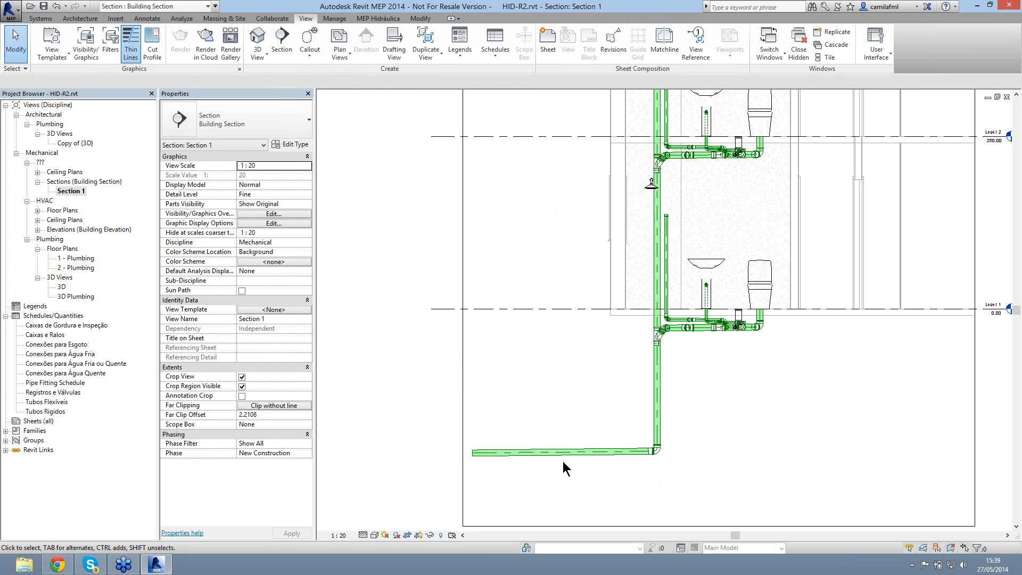
{"action": "scroll", "coordinate": [563, 468], "scroll_direction": "up", "scroll_amount": 2}
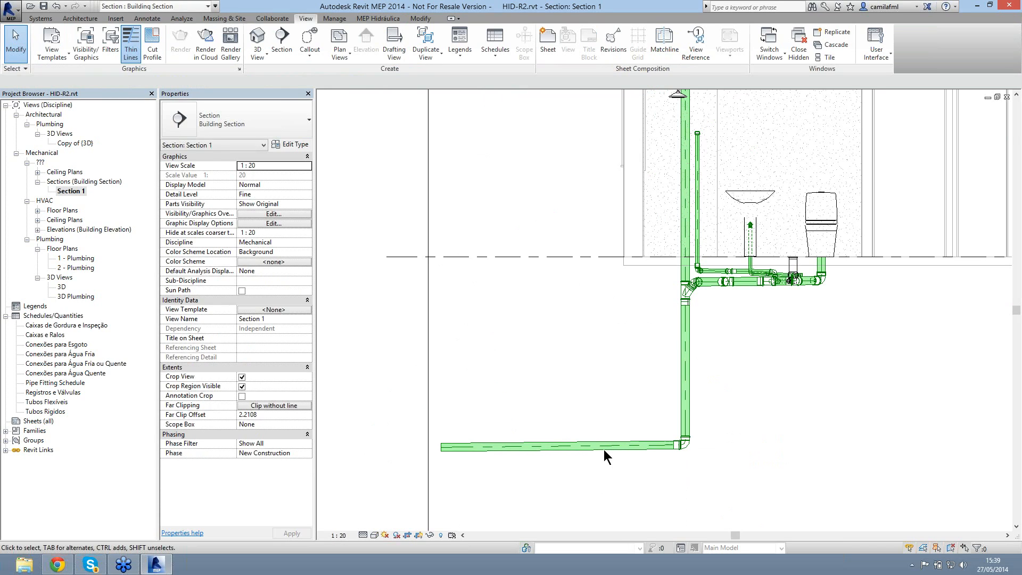
{"action": "middle_click_drag", "start_coordinate": [604, 449], "coordinate": [598, 397]}
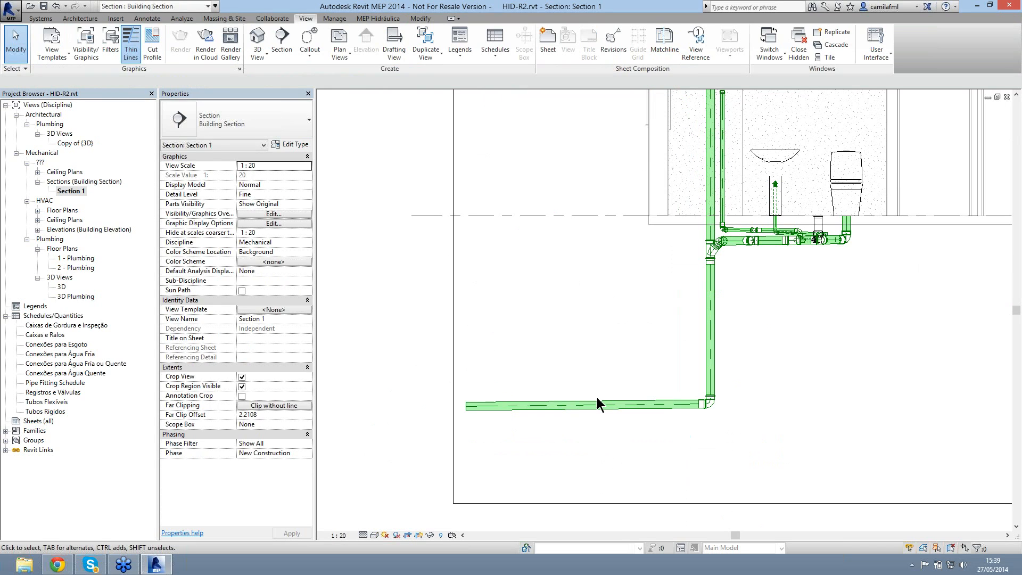
{"action": "scroll", "coordinate": [597, 399], "scroll_direction": "down", "scroll_amount": 3}
{"action": "mouse_move", "coordinate": [699, 376]}
{"action": "middle_mouse_down"}
{"action": "mouse_move", "coordinate": [699, 387]}
{"action": "mouse_move", "coordinate": [576, 444]}
{"action": "middle_mouse_up"}
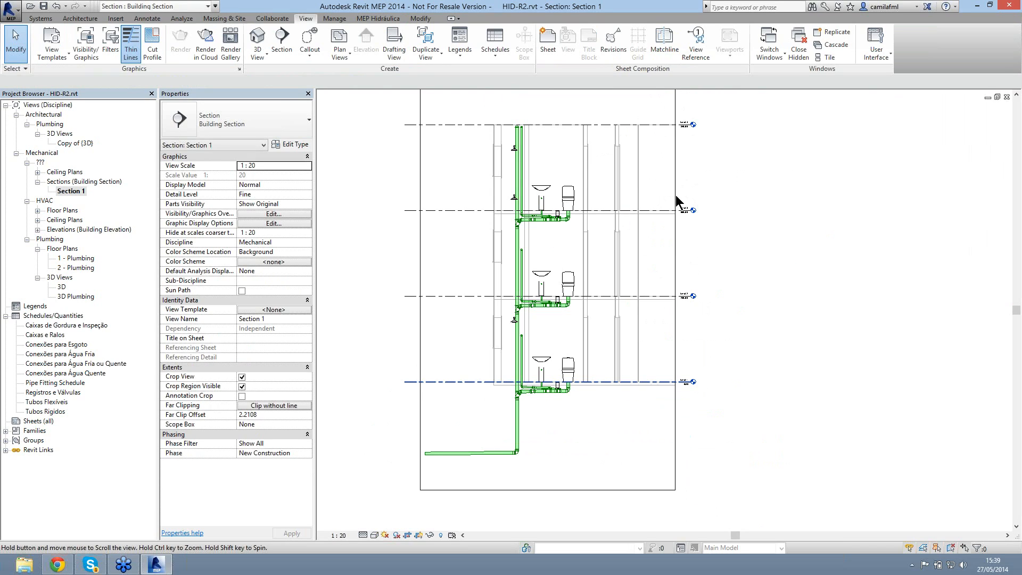
{"action": "middle_click_drag", "start_coordinate": [676, 195], "coordinate": [682, 183]}
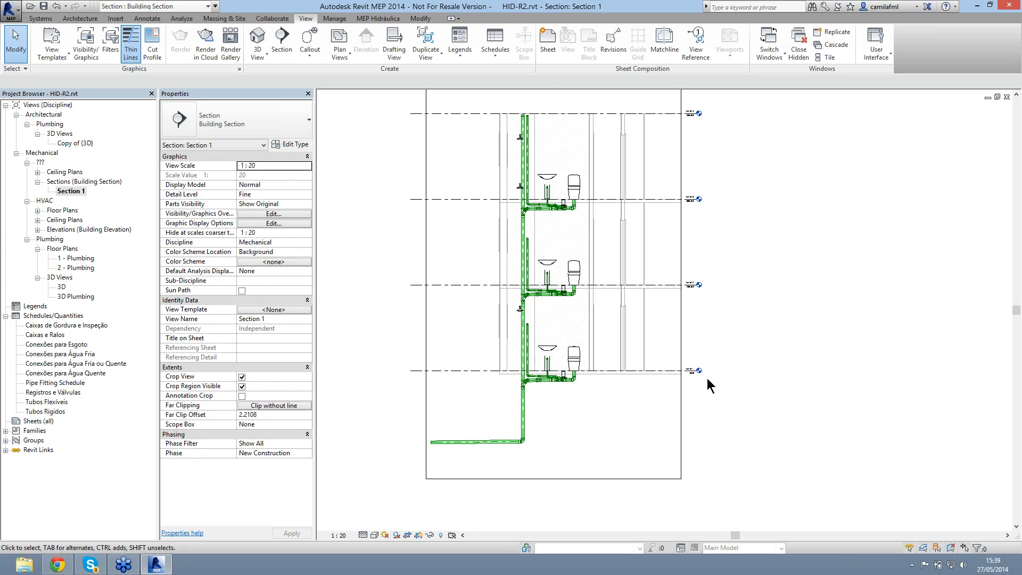
{"action": "scroll", "coordinate": [707, 378], "scroll_direction": "up", "scroll_amount": 4}
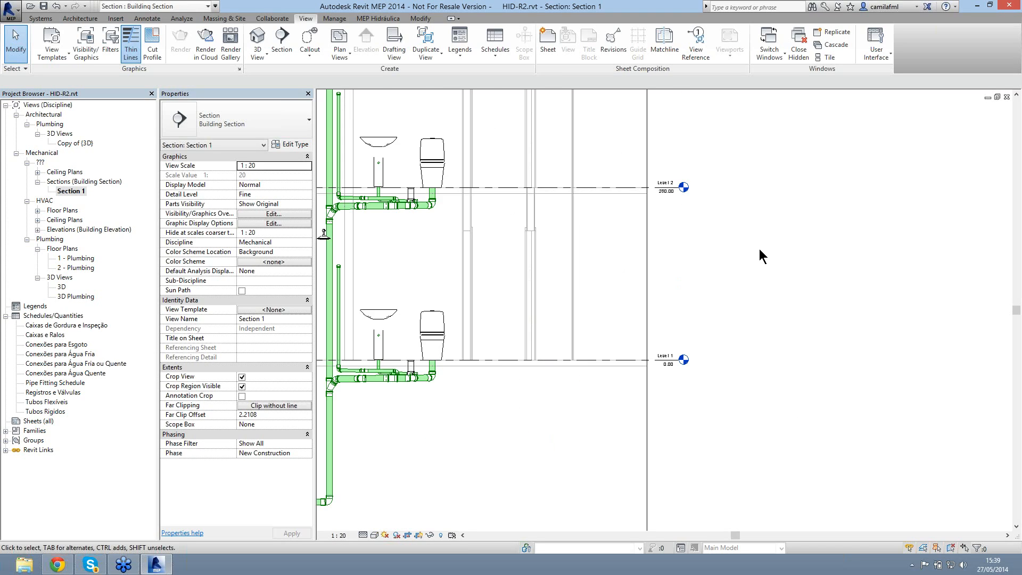
Step: Try a 1:50 view scale on Section 1 and restore it to 1:20
{"action": "left_click", "coordinate": [338, 536]}
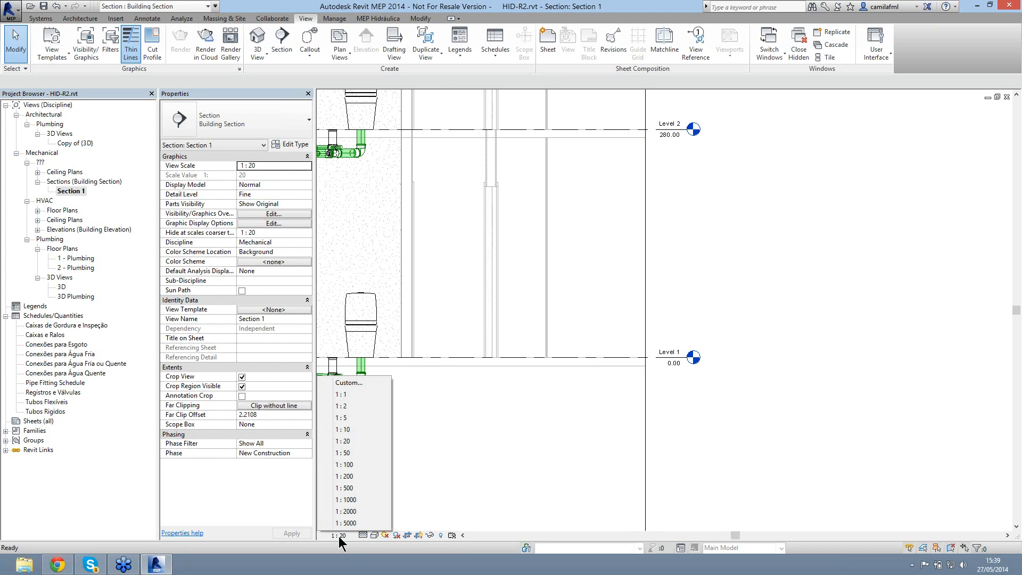
{"action": "left_click", "coordinate": [350, 455]}
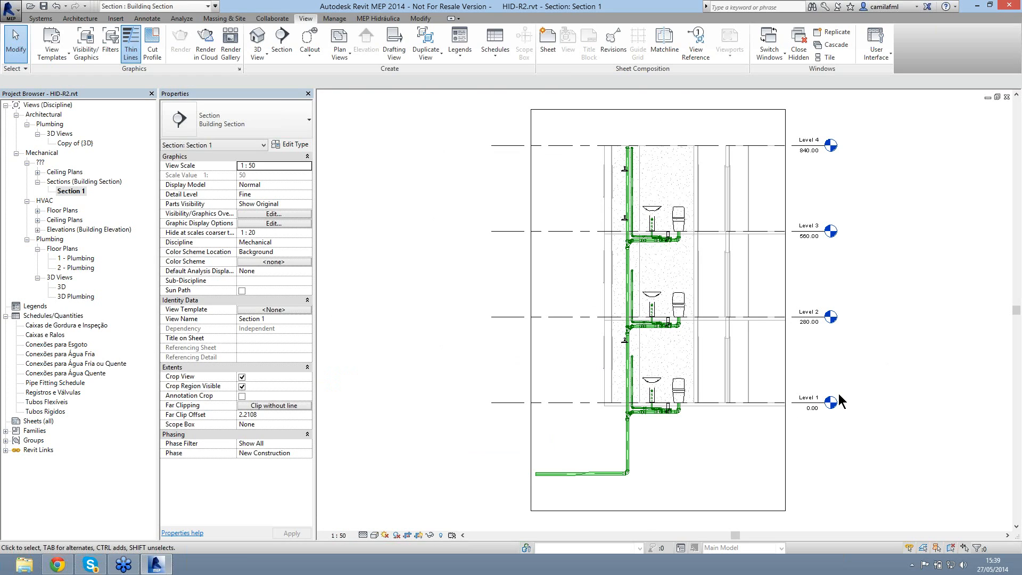
{"action": "scroll", "coordinate": [838, 394], "scroll_direction": "up", "scroll_amount": 5}
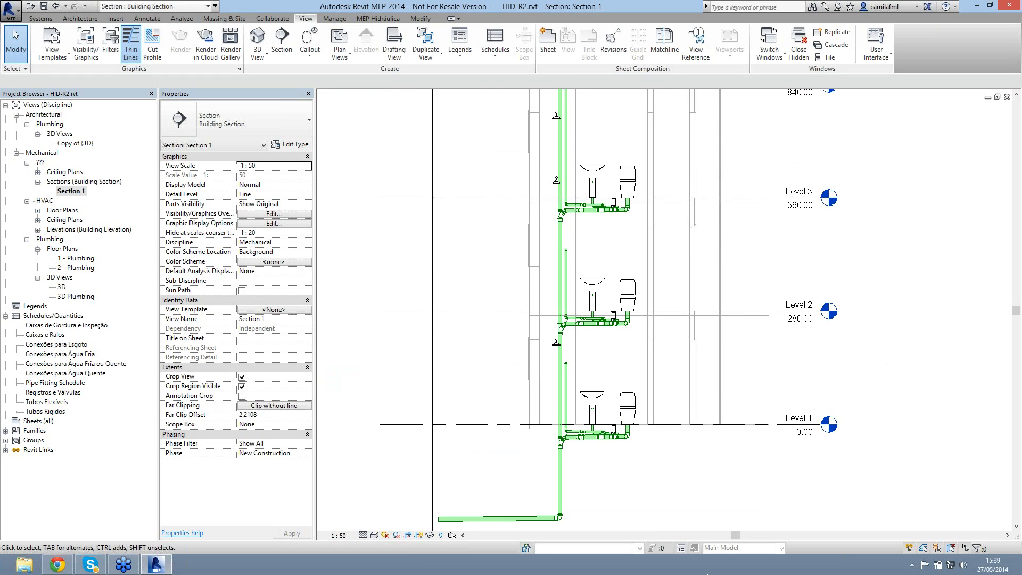
{"action": "left_click", "coordinate": [339, 535]}
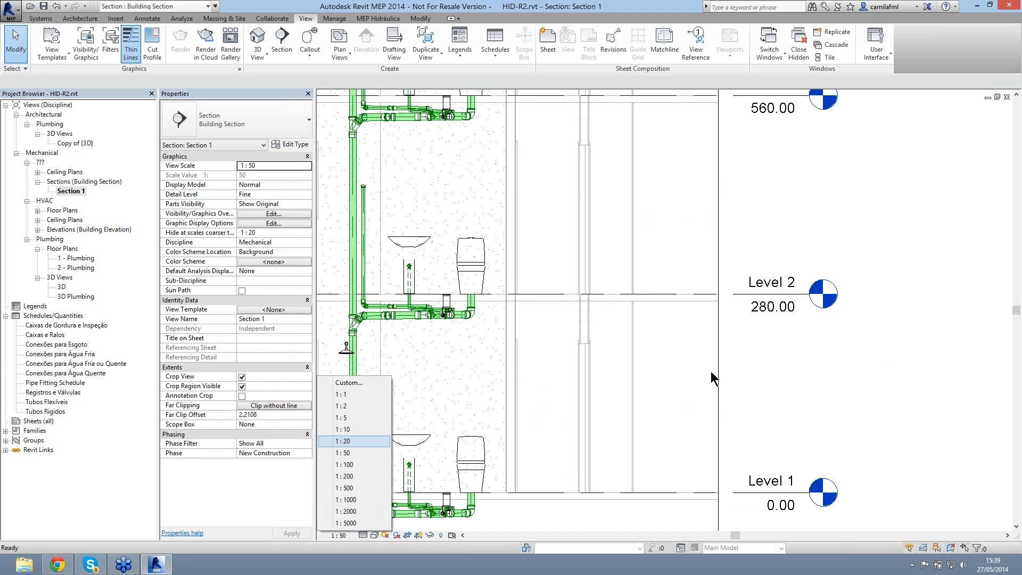
{"action": "left_click", "coordinate": [343, 441]}
{"action": "scroll", "coordinate": [710, 372], "scroll_direction": "down", "scroll_amount": 3}
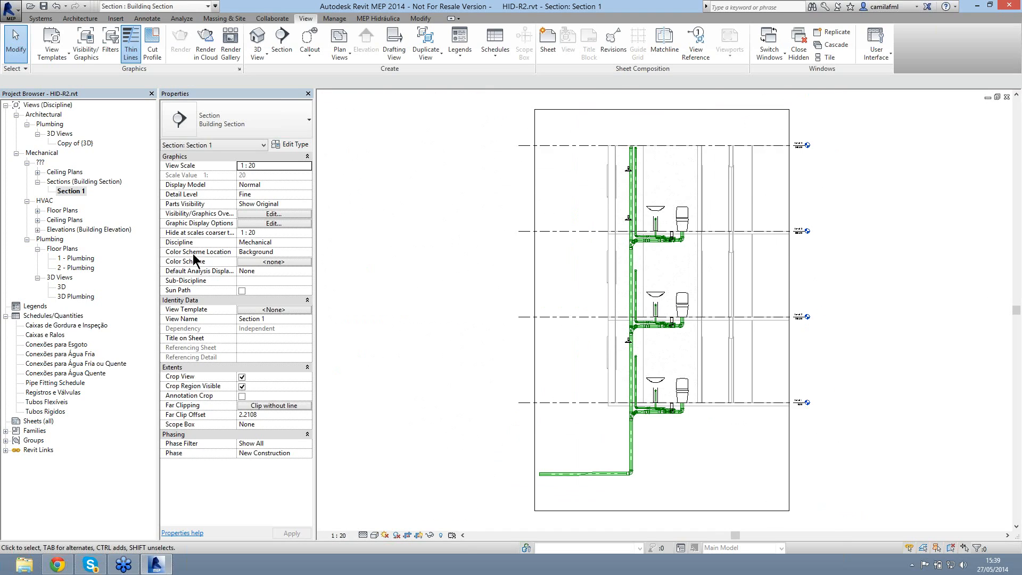
Step: Open the 1 - Plumbing floor plan and examine the bathroom's sanitary piping around the EP-01 stack
{"action": "scroll", "coordinate": [656, 413], "scroll_direction": "up", "scroll_amount": 1}
{"action": "left_click", "coordinate": [74, 259]}
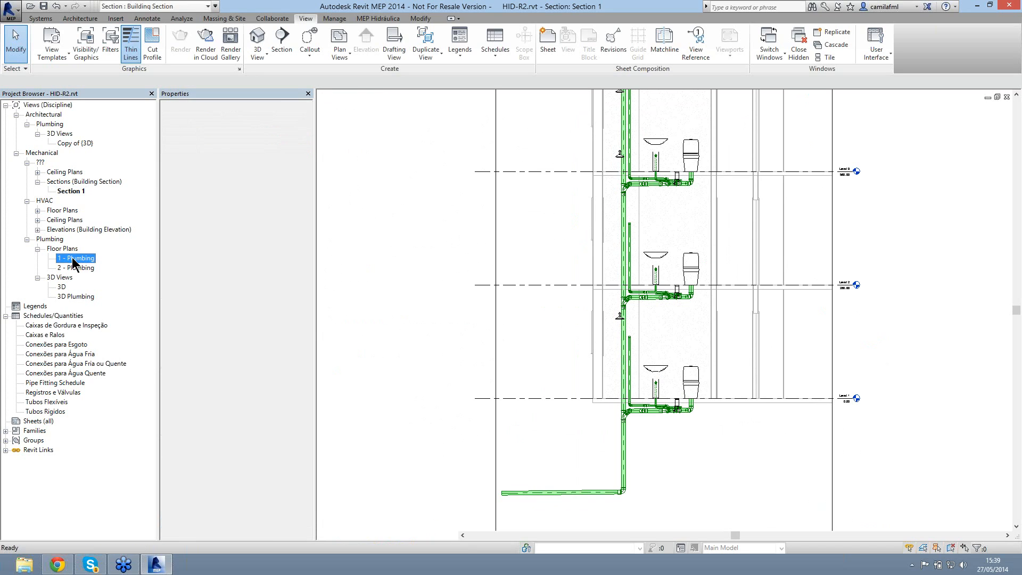
{"action": "double_click", "coordinate": [74, 259]}
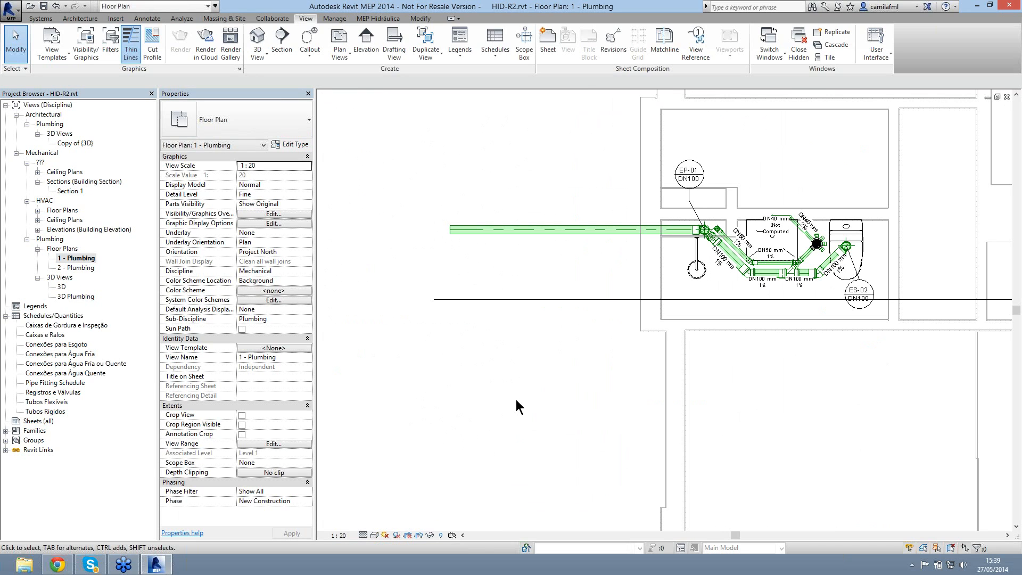
{"action": "scroll", "coordinate": [537, 418], "scroll_direction": "down", "scroll_amount": 2}
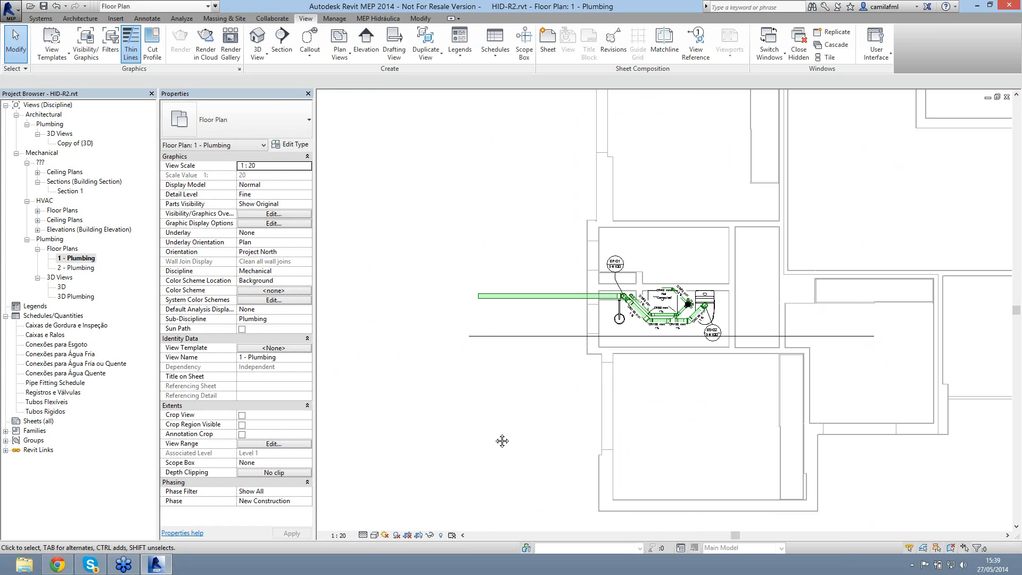
{"action": "middle_click_drag", "start_coordinate": [502, 441], "coordinate": [460, 457]}
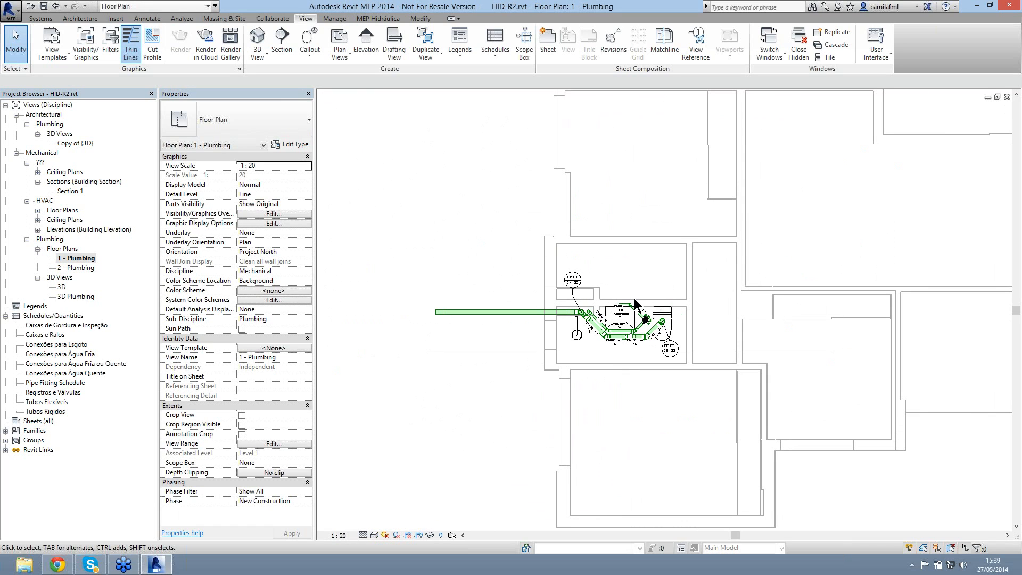
{"action": "scroll", "coordinate": [635, 306], "scroll_direction": "up", "scroll_amount": 3}
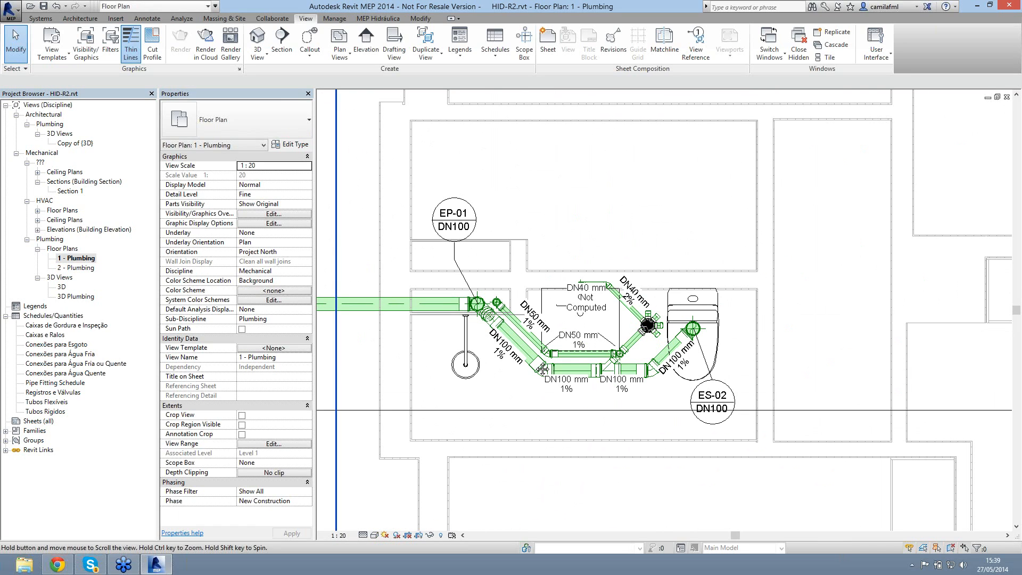
{"action": "mouse_move", "coordinate": [542, 369]}
{"action": "middle_mouse_down"}
{"action": "mouse_move", "coordinate": [558, 369]}
{"action": "mouse_move", "coordinate": [542, 363]}
{"action": "middle_mouse_up"}
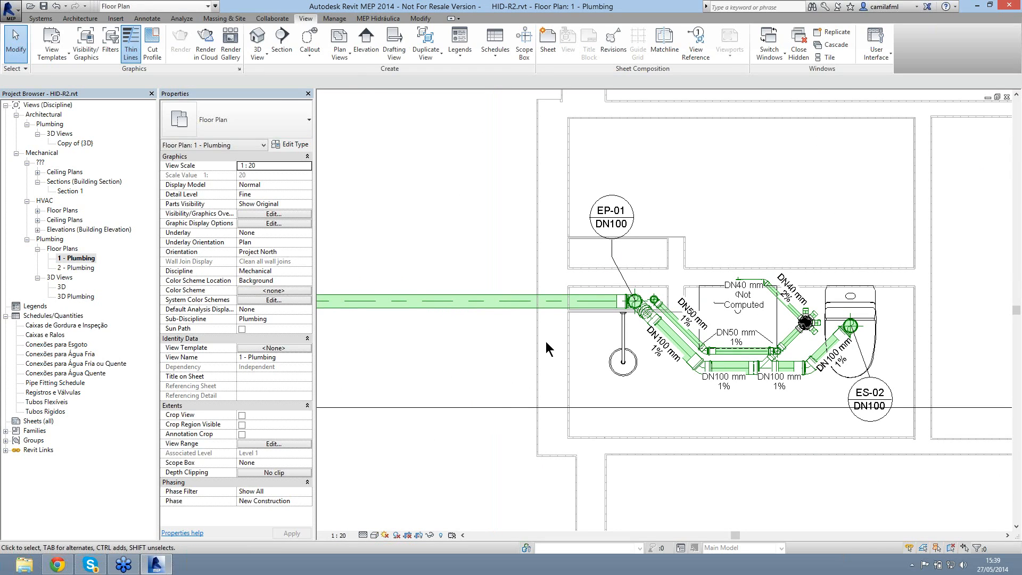
{"action": "scroll", "coordinate": [459, 362], "scroll_direction": "down", "scroll_amount": 2}
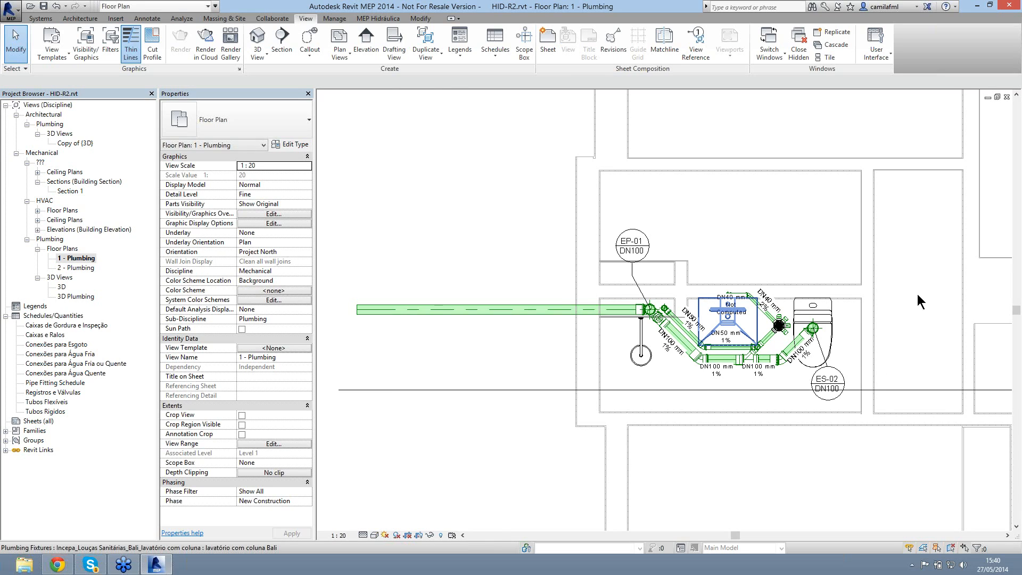
{"action": "scroll", "coordinate": [756, 350], "scroll_direction": "up", "scroll_amount": 2}
{"action": "middle_click_drag", "start_coordinate": [474, 350], "coordinate": [541, 343]}
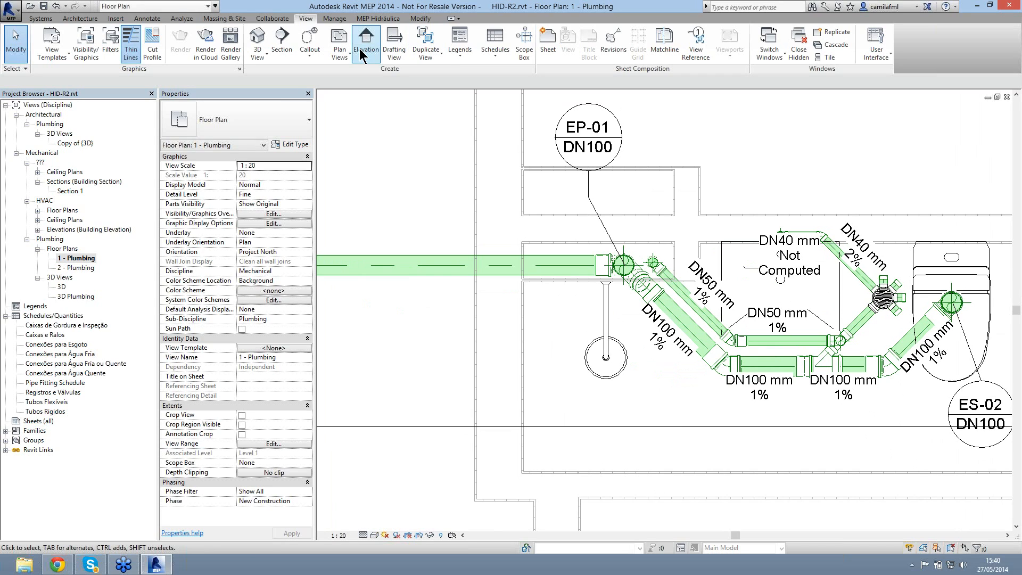
Step: Open the MEP content explorer and browse the Tigre categories in the local libraries, collapsing Caixas Múltiplas
{"action": "left_click", "coordinate": [371, 19]}
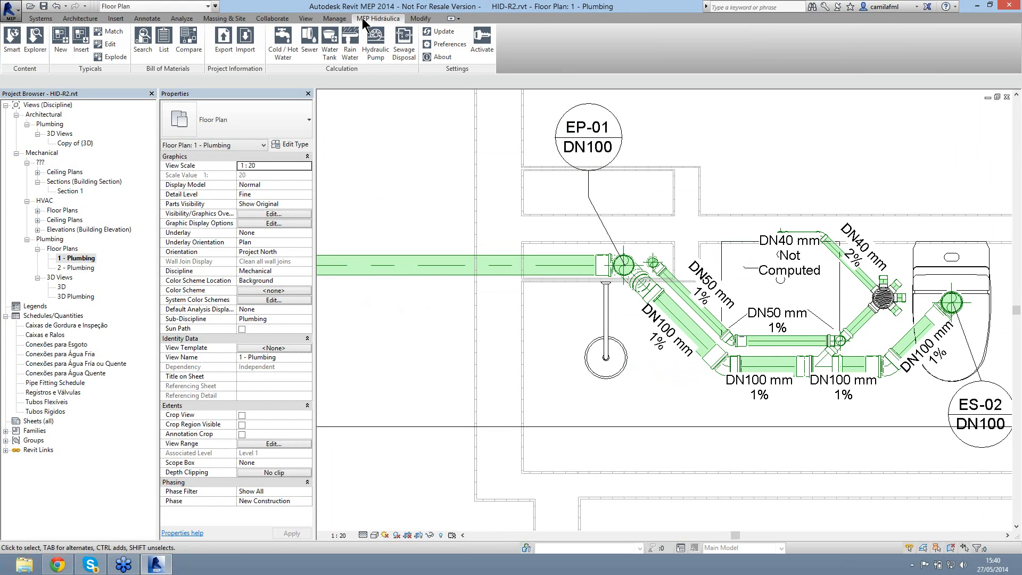
{"action": "left_click", "coordinate": [32, 57]}
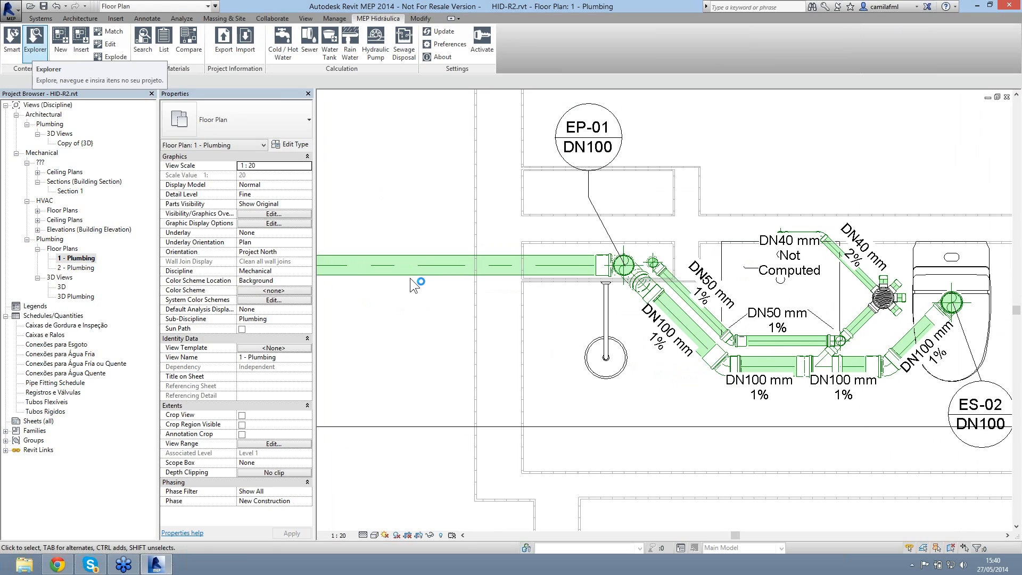
{"action": "left_click", "coordinate": [70, 138]}
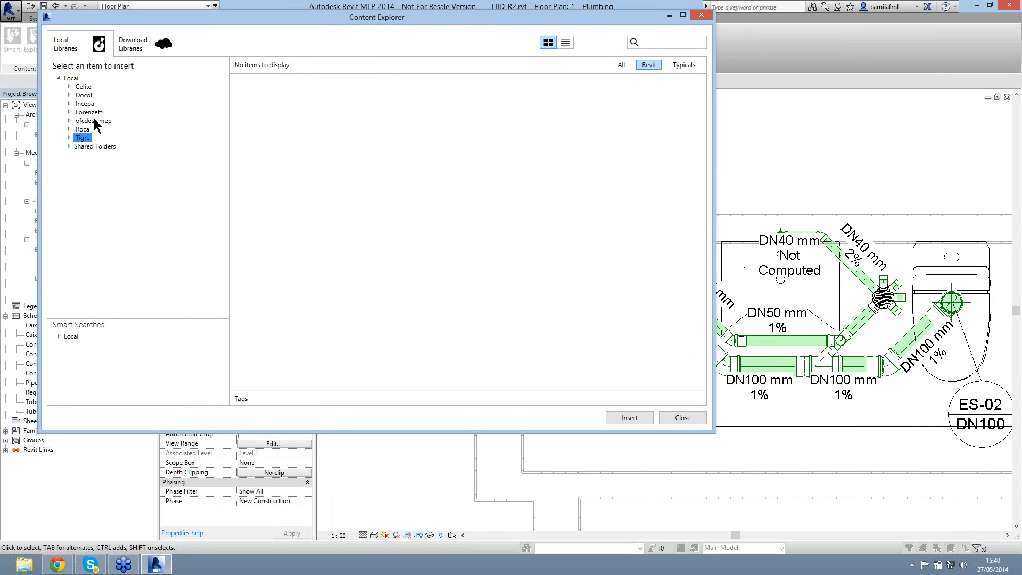
{"action": "left_click", "coordinate": [69, 137]}
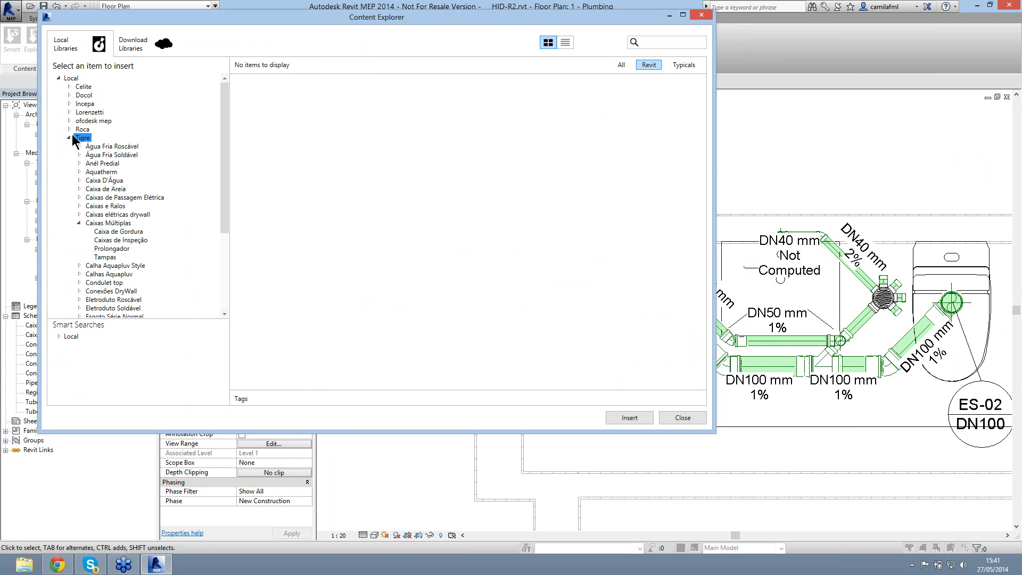
{"action": "left_click", "coordinate": [79, 223]}
{"action": "left_click_drag", "start_coordinate": [225, 200], "coordinate": [221, 240]}
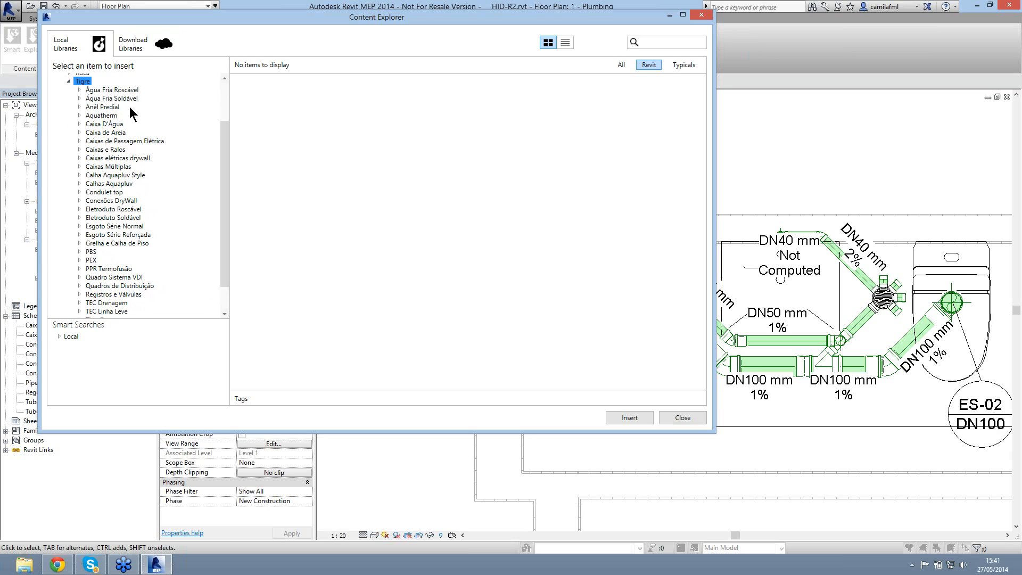
Step: Review Tigre's packages in the downloadable libraries, recheck the local Tigre categories and close the content explorer
{"action": "left_click", "coordinate": [147, 49]}
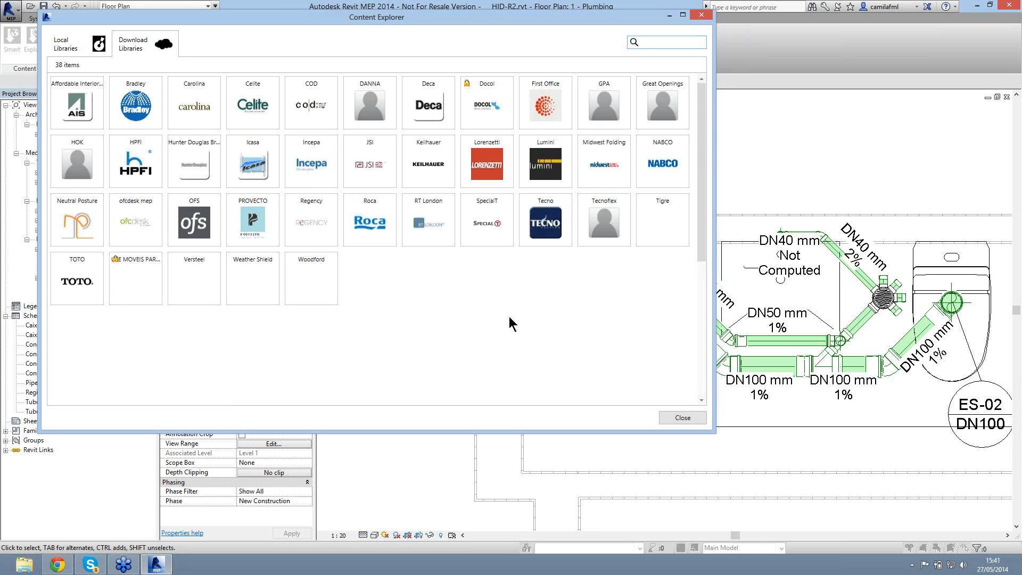
{"action": "left_click", "coordinate": [660, 226]}
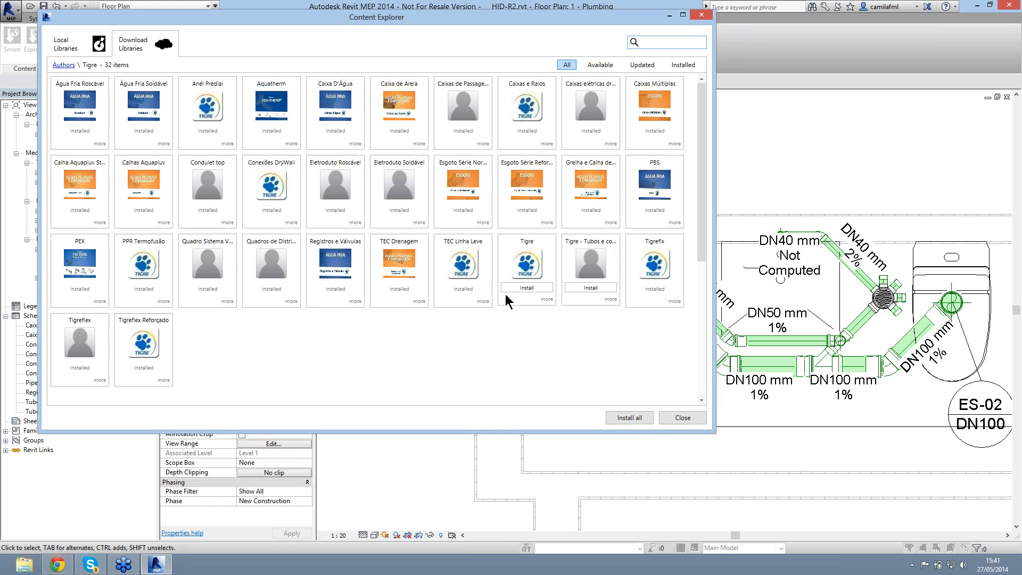
{"action": "left_click", "coordinate": [100, 46]}
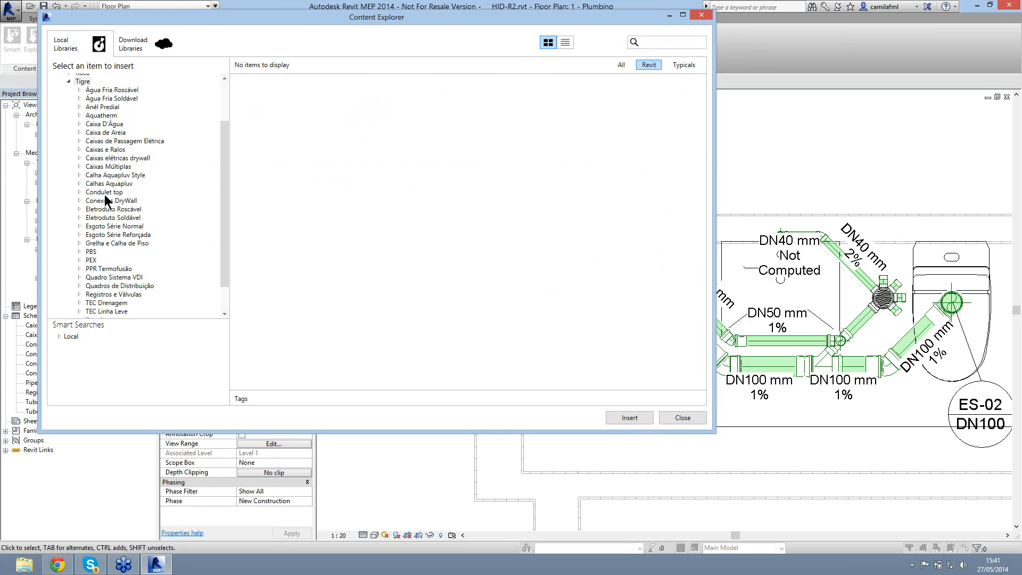
{"action": "scroll", "coordinate": [223, 202], "scroll_direction": "up", "scroll_amount": 2}
{"action": "scroll", "coordinate": [218, 213], "scroll_direction": "down", "scroll_amount": 3}
{"action": "scroll", "coordinate": [219, 263], "scroll_direction": "up", "scroll_amount": 3}
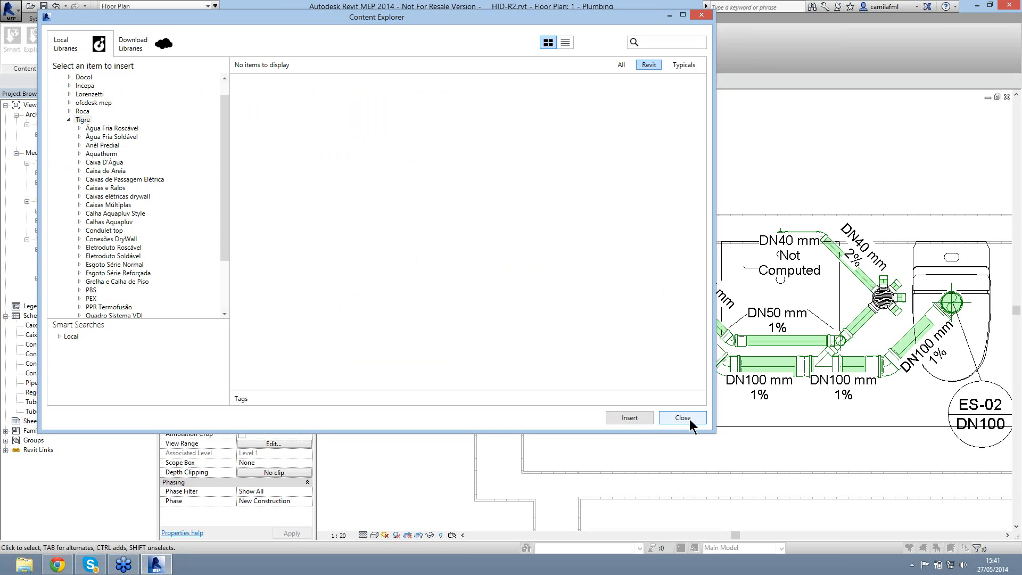
{"action": "left_click", "coordinate": [661, 424]}
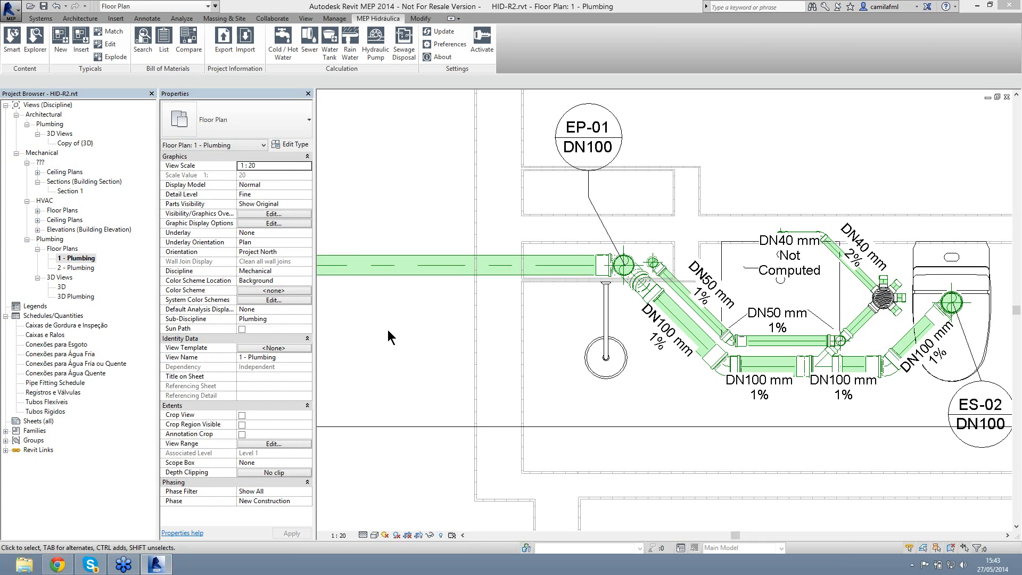
Step: Locate the south elevation marker below the building in the floor plan and open its South - Mech elevation
{"action": "scroll", "coordinate": [497, 345], "scroll_direction": "down", "scroll_amount": 5}
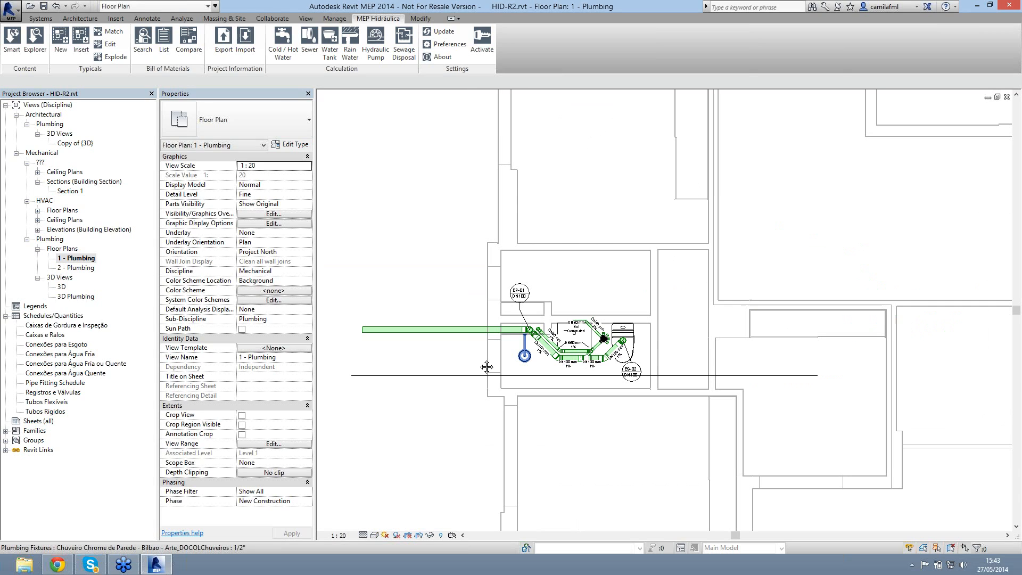
{"action": "middle_click_drag", "start_coordinate": [487, 367], "coordinate": [517, 286]}
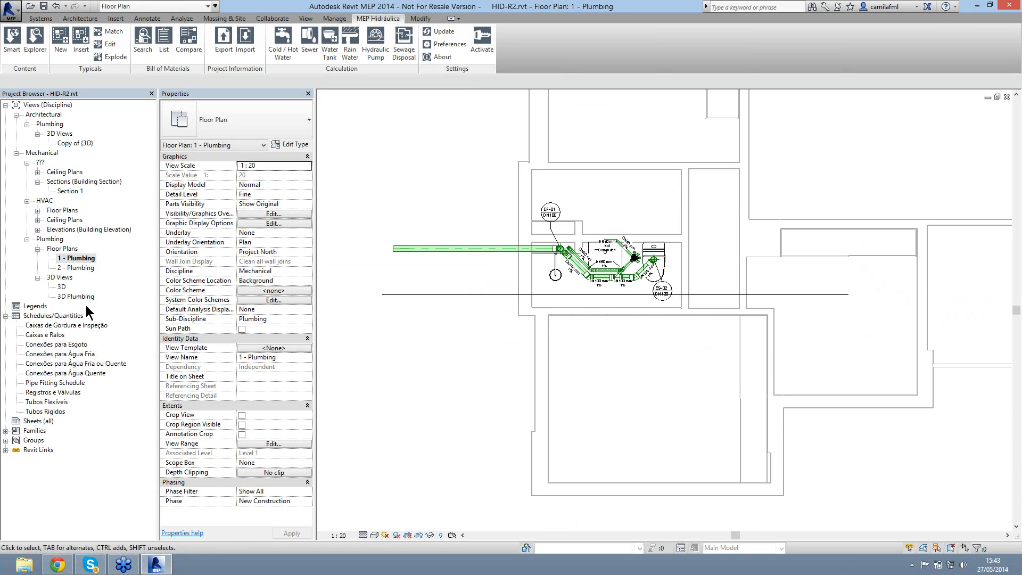
{"action": "scroll", "coordinate": [510, 335], "scroll_direction": "down", "scroll_amount": 4}
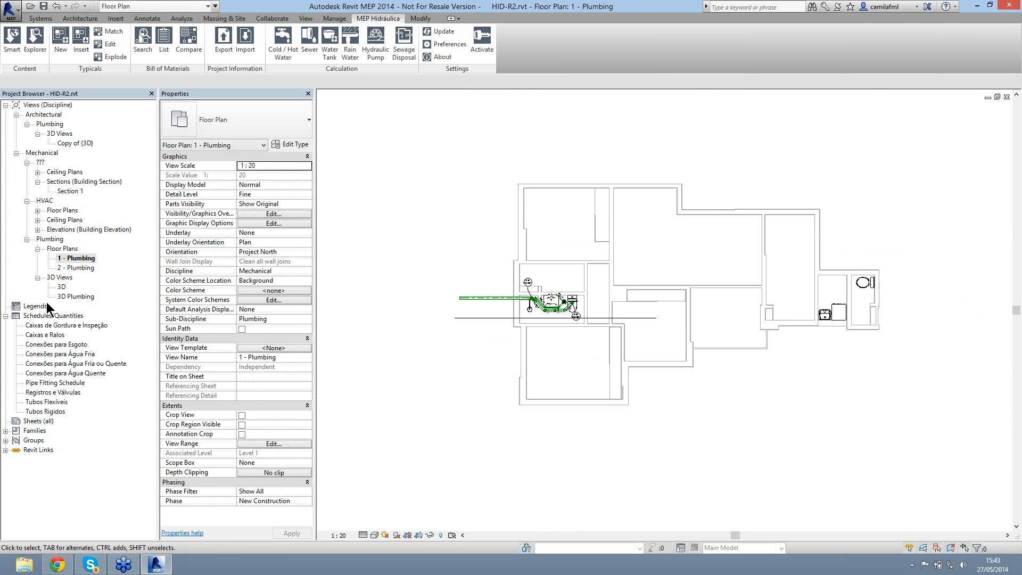
{"action": "scroll", "coordinate": [511, 261], "scroll_direction": "down", "scroll_amount": 3}
{"action": "middle_click_drag", "start_coordinate": [558, 426], "coordinate": [552, 378]}
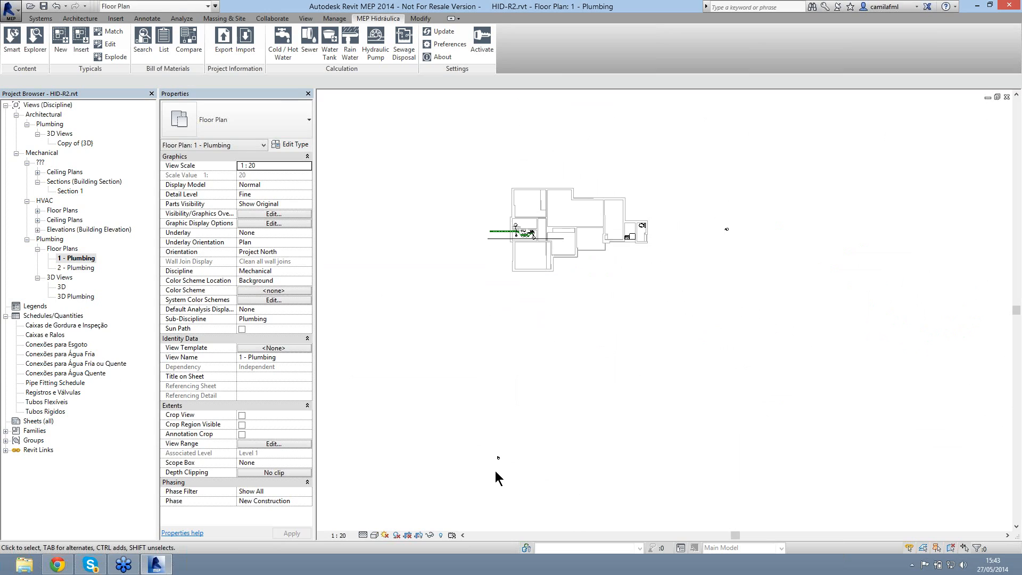
{"action": "scroll", "coordinate": [500, 471], "scroll_direction": "up", "scroll_amount": 2}
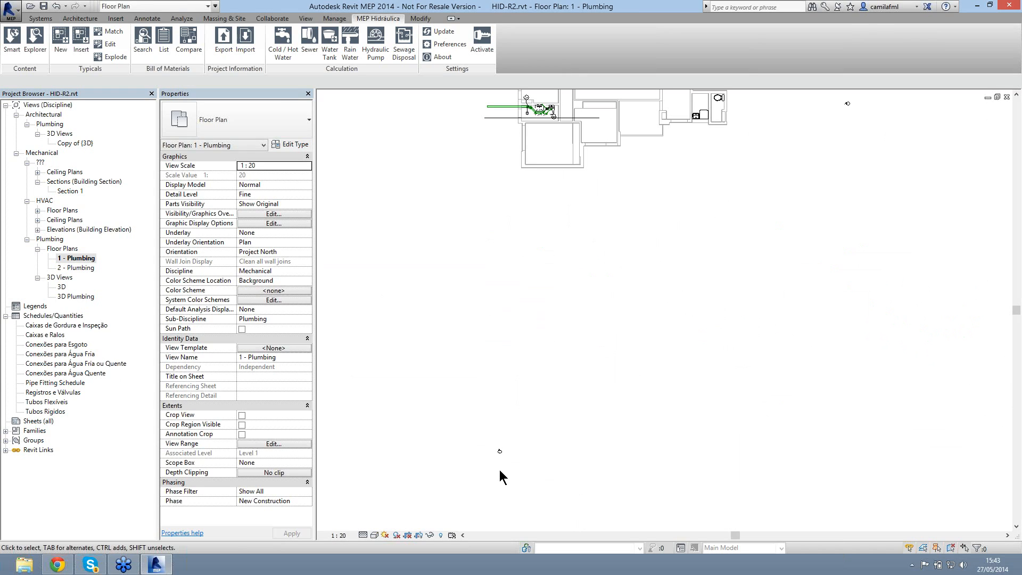
{"action": "scroll", "coordinate": [497, 452], "scroll_direction": "up", "scroll_amount": 8}
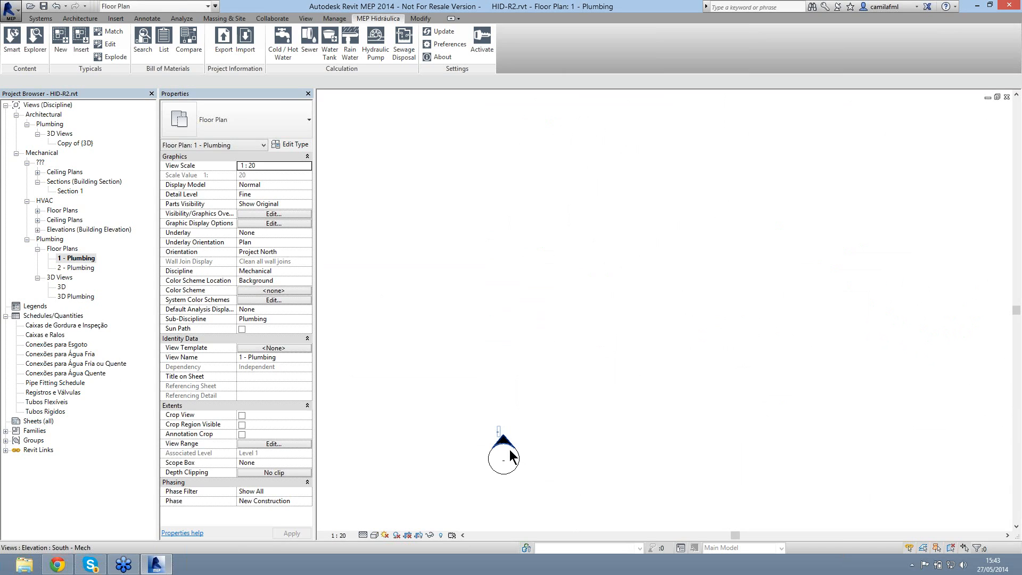
{"action": "double_click", "coordinate": [510, 456]}
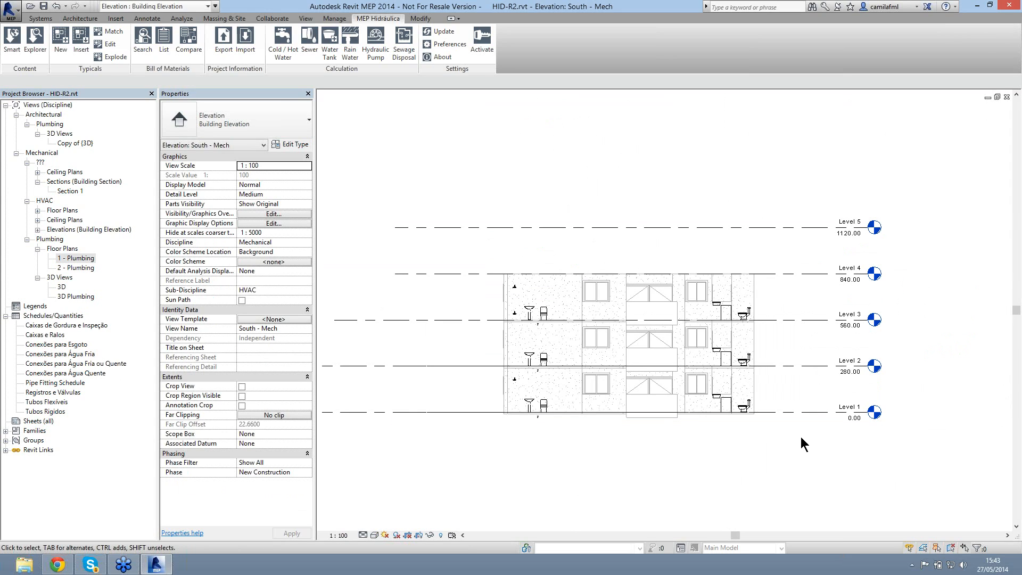
Step: Select the linked BASE ARQ.rvt model in the elevation to examine its extent and levels, and clear the selection
{"action": "left_click", "coordinate": [752, 379]}
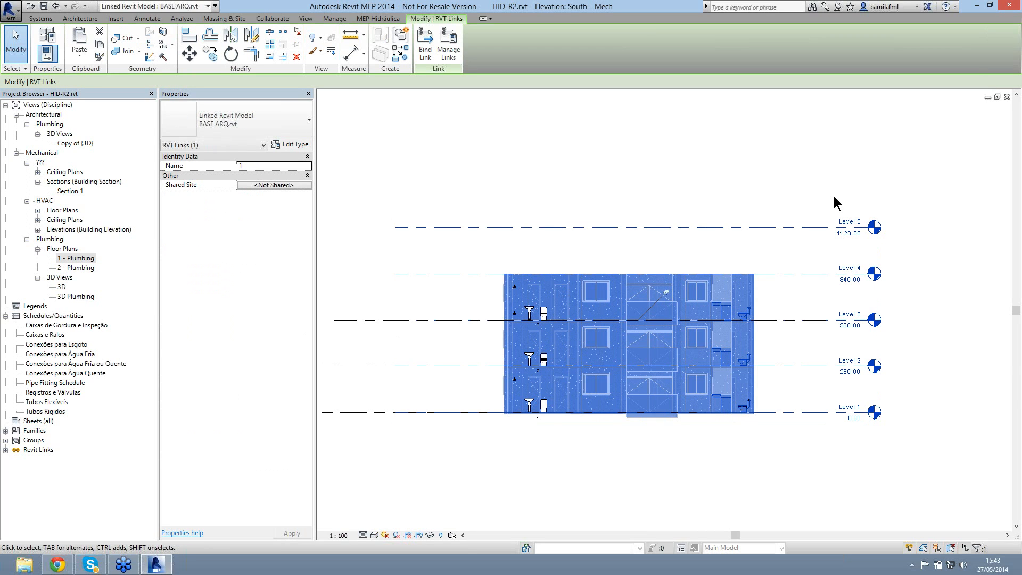
{"action": "scroll", "coordinate": [921, 418], "scroll_direction": "up", "scroll_amount": 1}
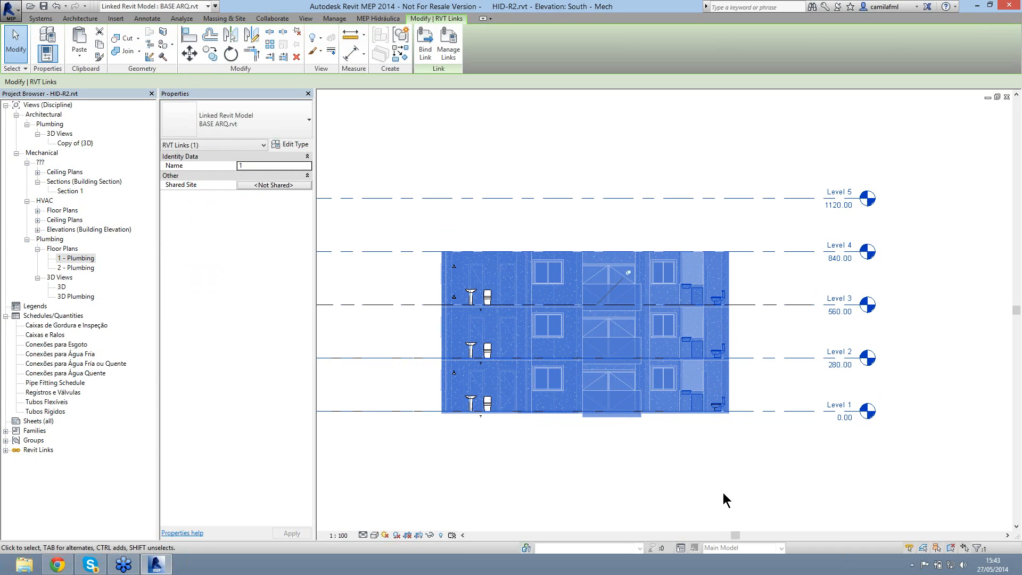
{"action": "left_click", "coordinate": [720, 452]}
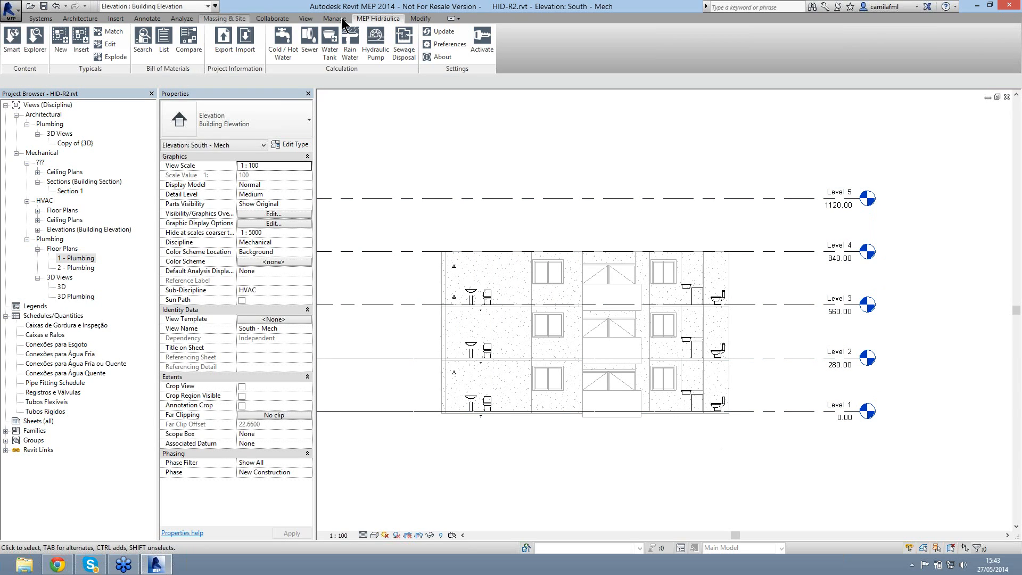
Step: Start a paste aligned to selected levels, save the project at the reminder, check the available levels and close the list
{"action": "left_click", "coordinate": [420, 18]}
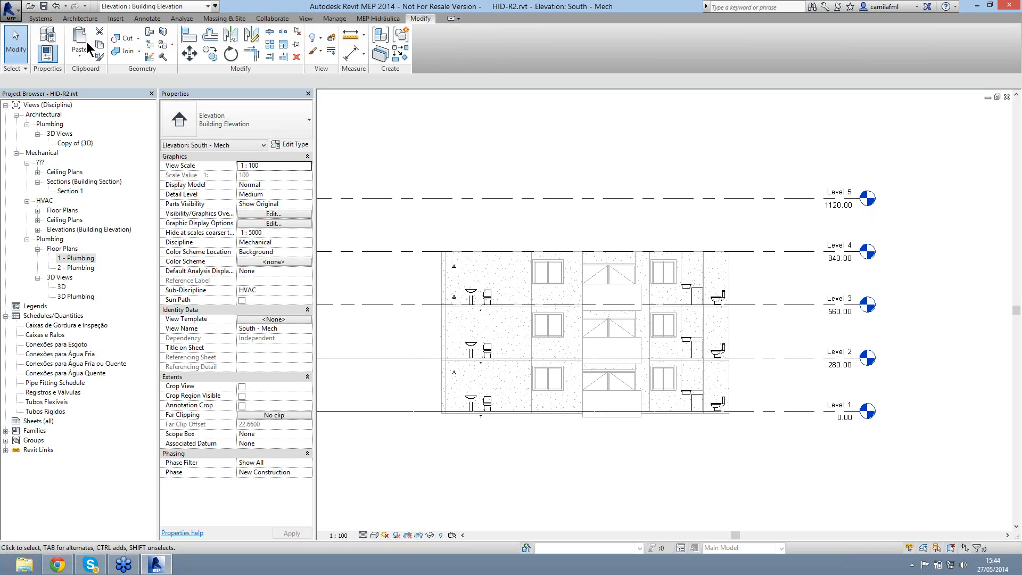
{"action": "left_click", "coordinate": [79, 55]}
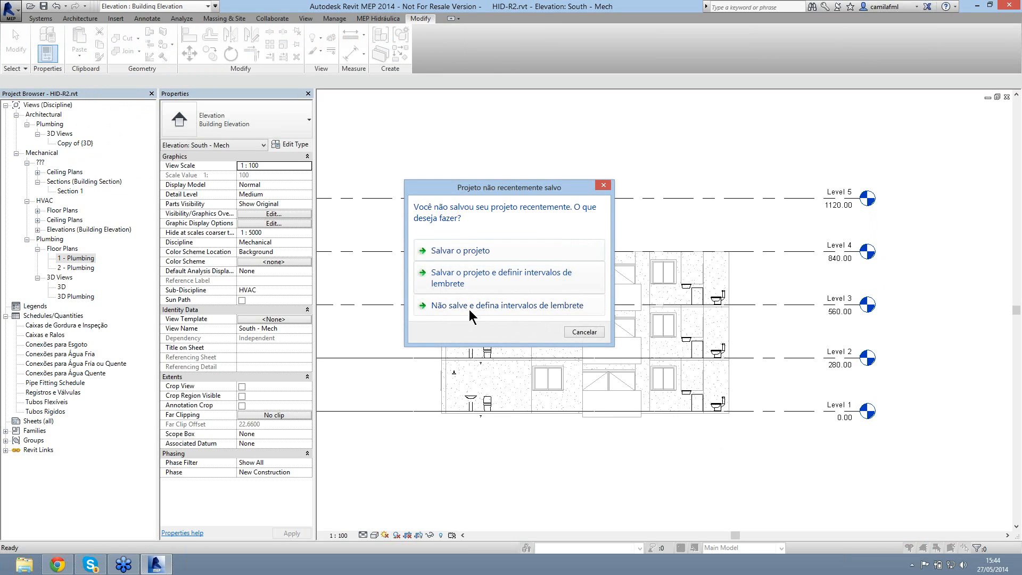
{"action": "left_click", "coordinate": [459, 252]}
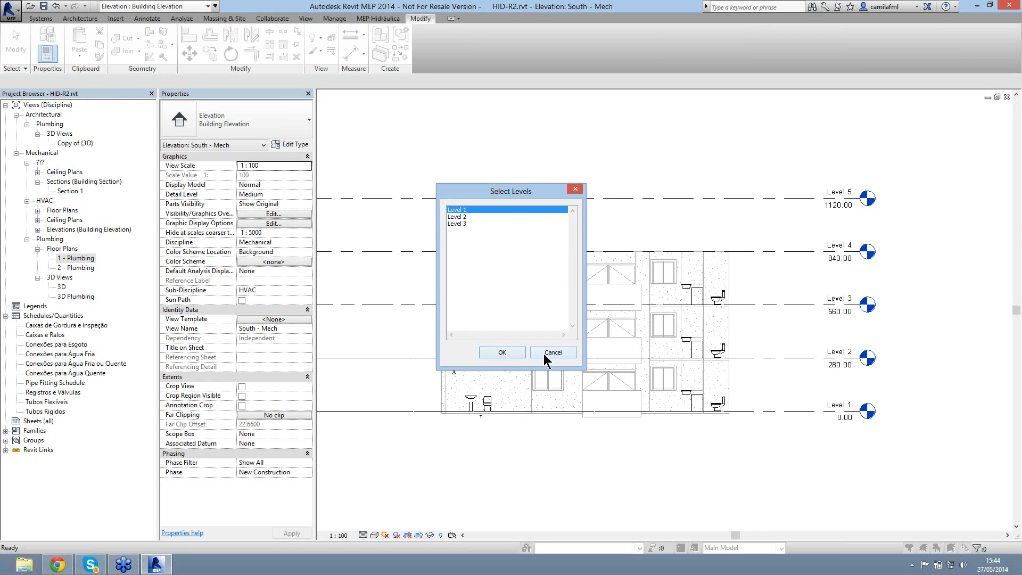
{"action": "key", "text": "Return"}
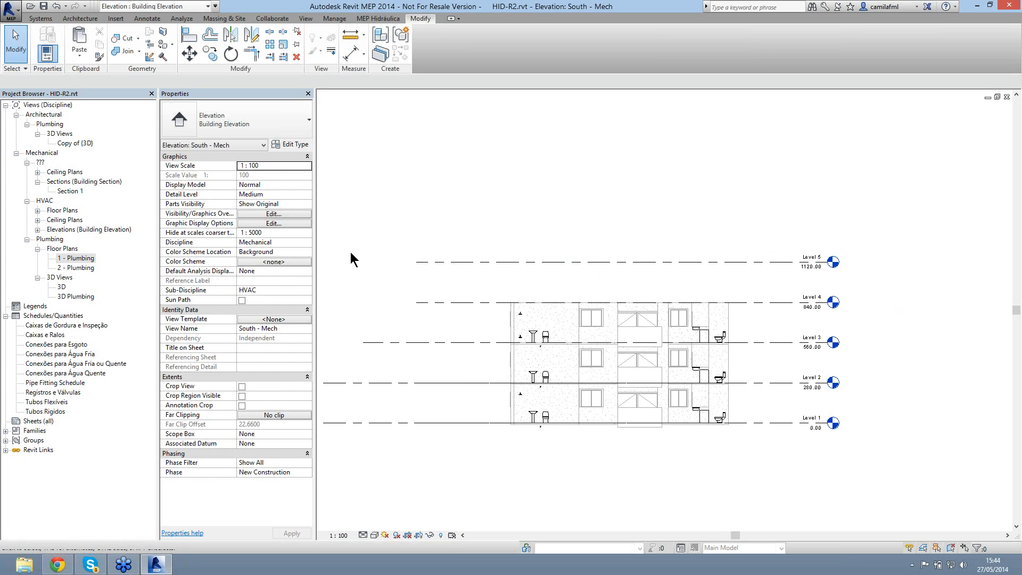
{"action": "middle_click_drag", "start_coordinate": [322, 383], "coordinate": [407, 389]}
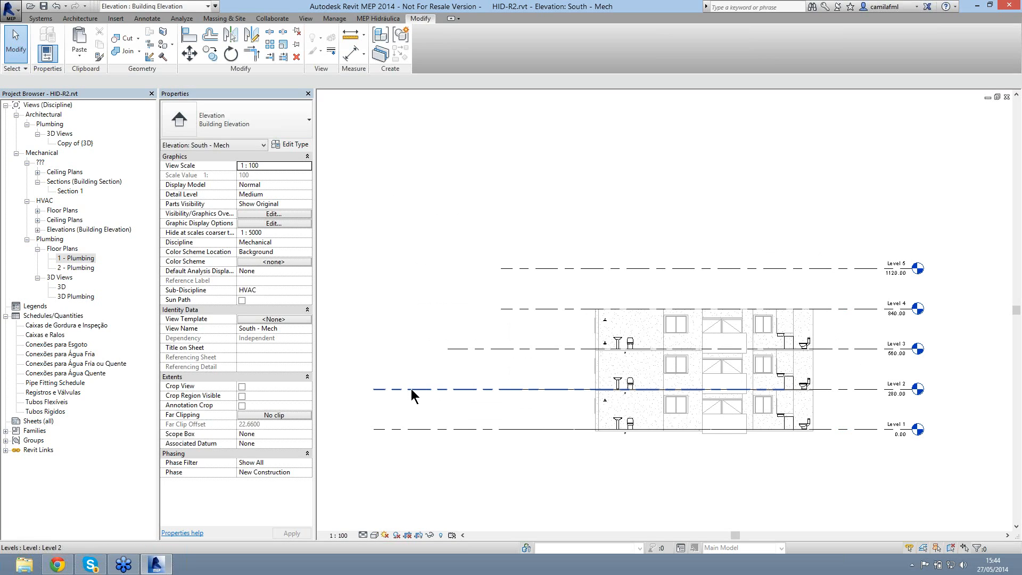
{"action": "left_click", "coordinate": [411, 389]}
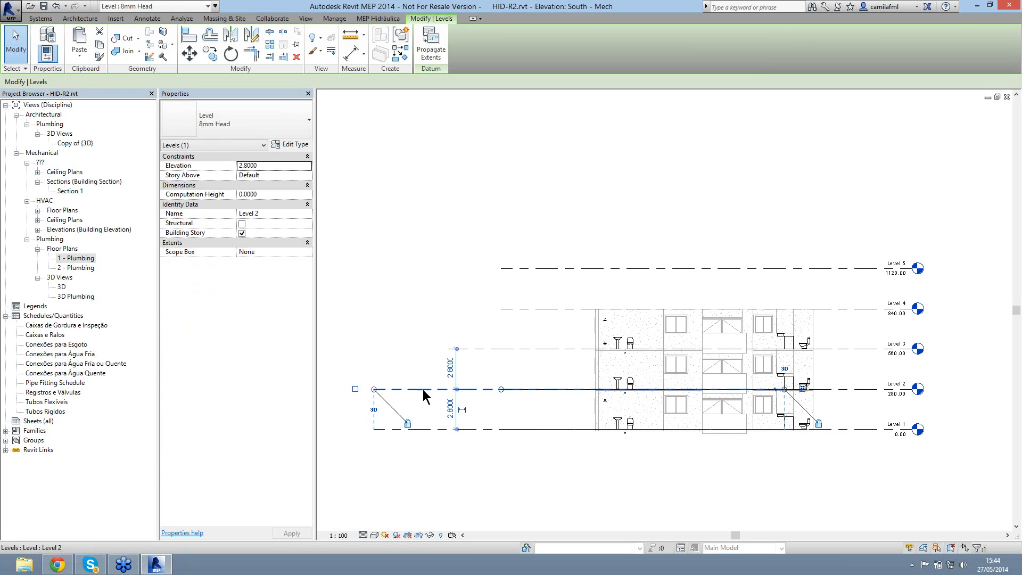
{"action": "right_click", "coordinate": [424, 394]}
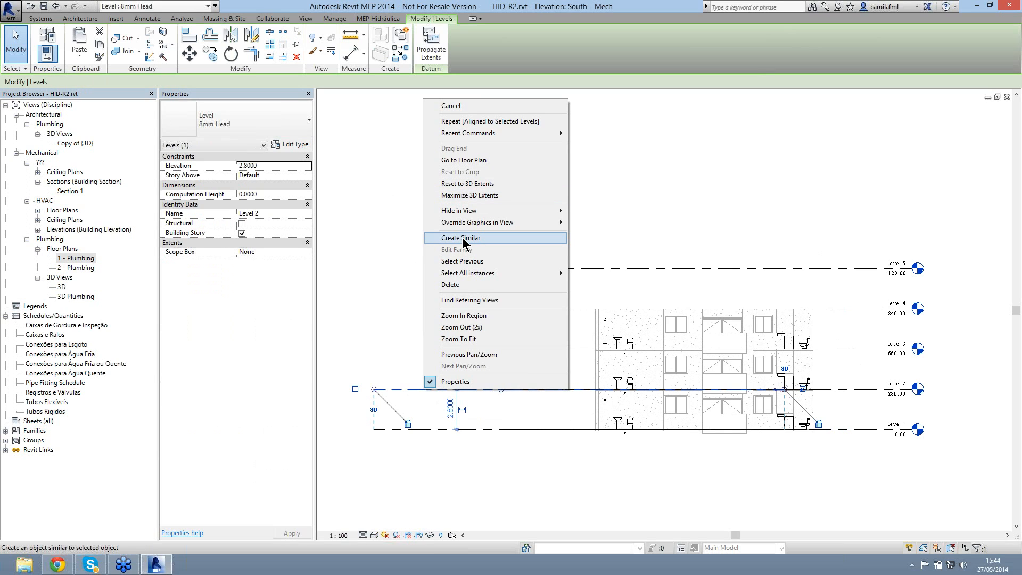
{"action": "left_click", "coordinate": [358, 266]}
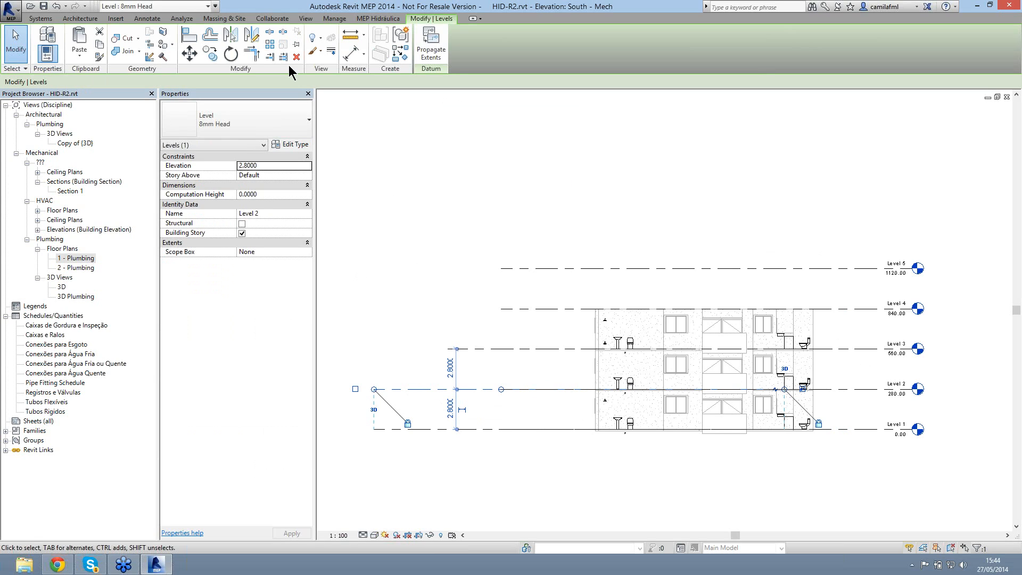
Step: Draw two new levels with the Level tool over the linked model's Level 4 and Level 5 lines, spaced 2.8 m apart
{"action": "left_click", "coordinate": [306, 19]}
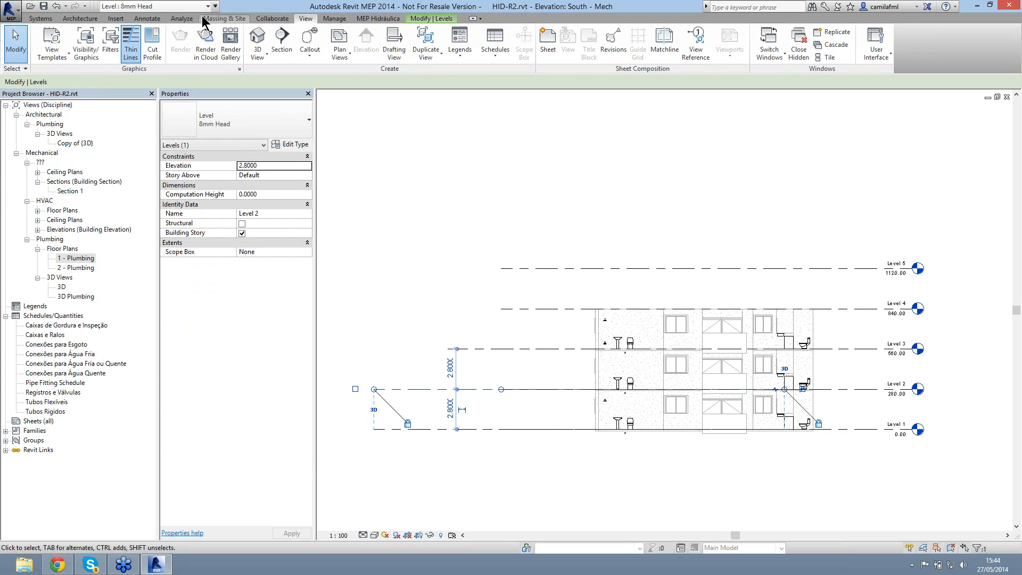
{"action": "left_click", "coordinate": [94, 18]}
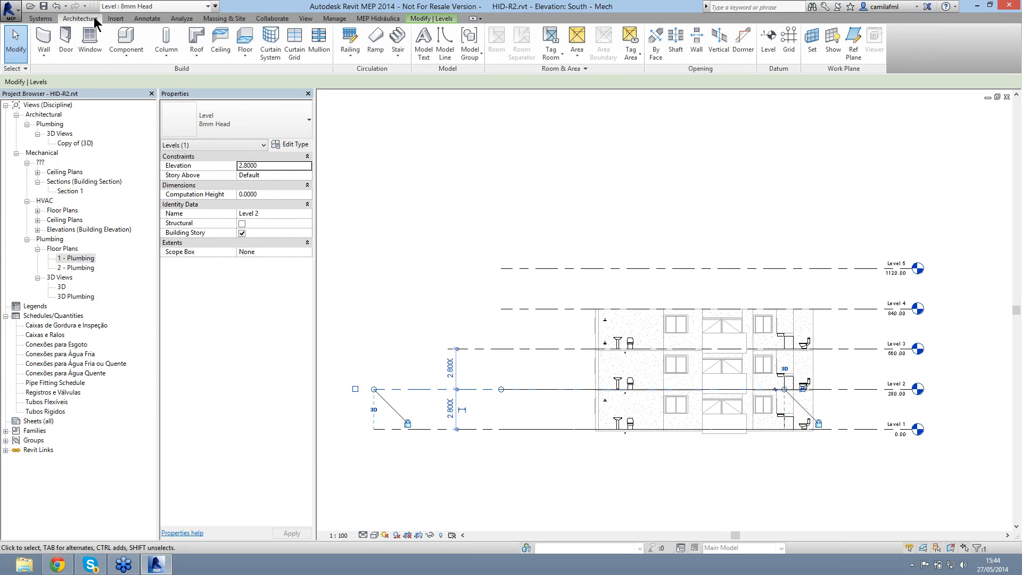
{"action": "left_click", "coordinate": [768, 50]}
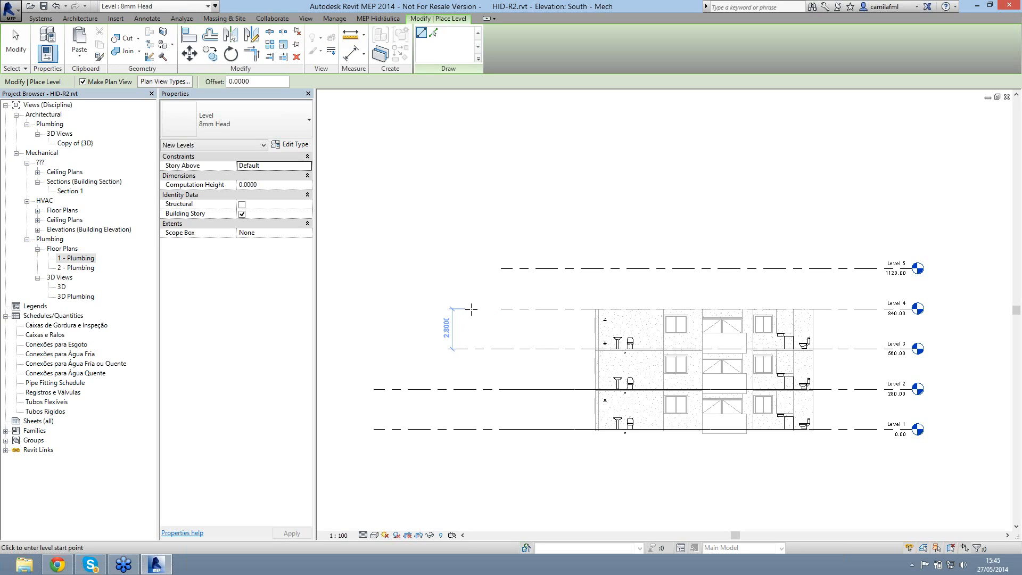
{"action": "left_click", "coordinate": [471, 309]}
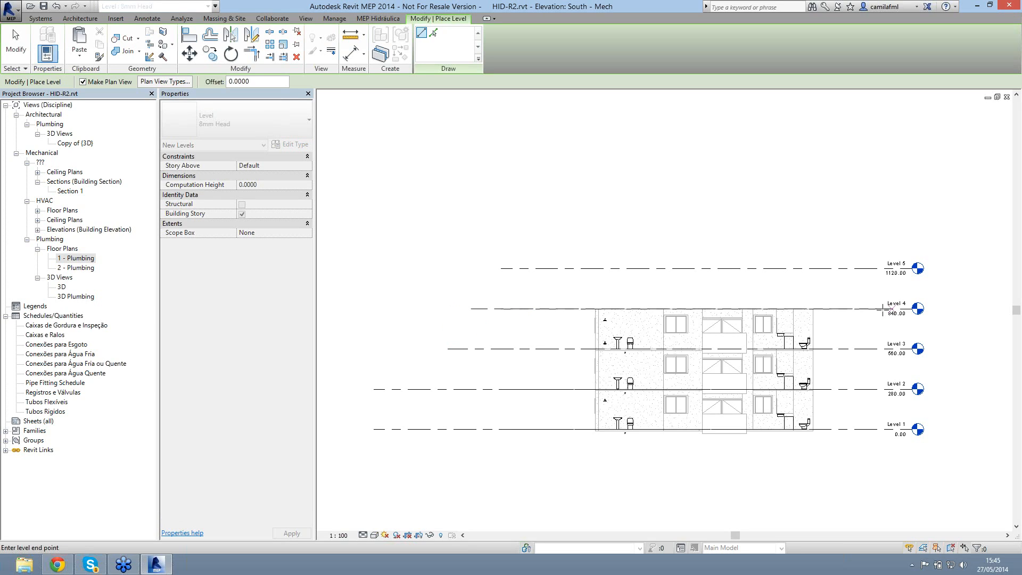
{"action": "left_click", "coordinate": [884, 309]}
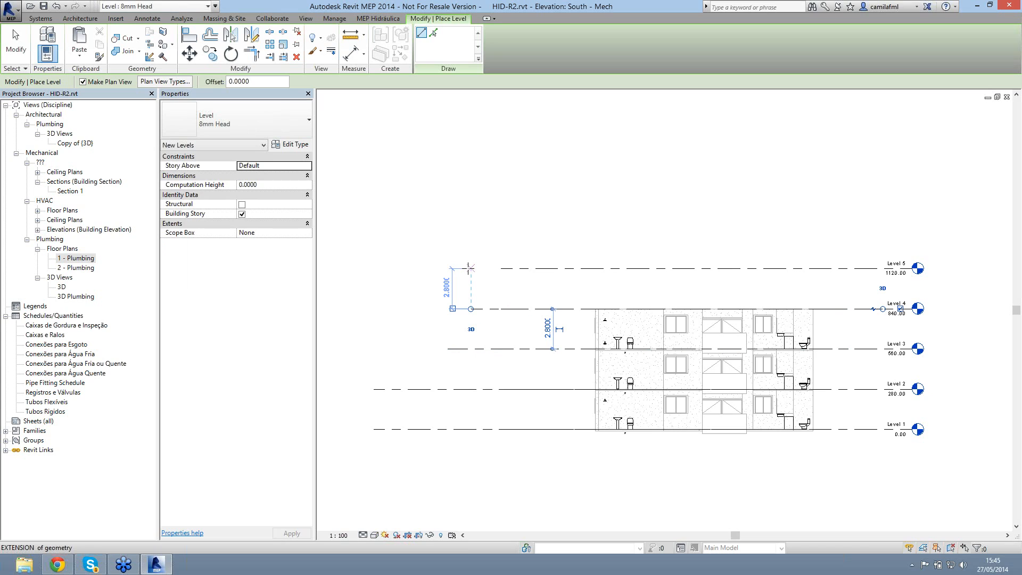
{"action": "left_click", "coordinate": [469, 268]}
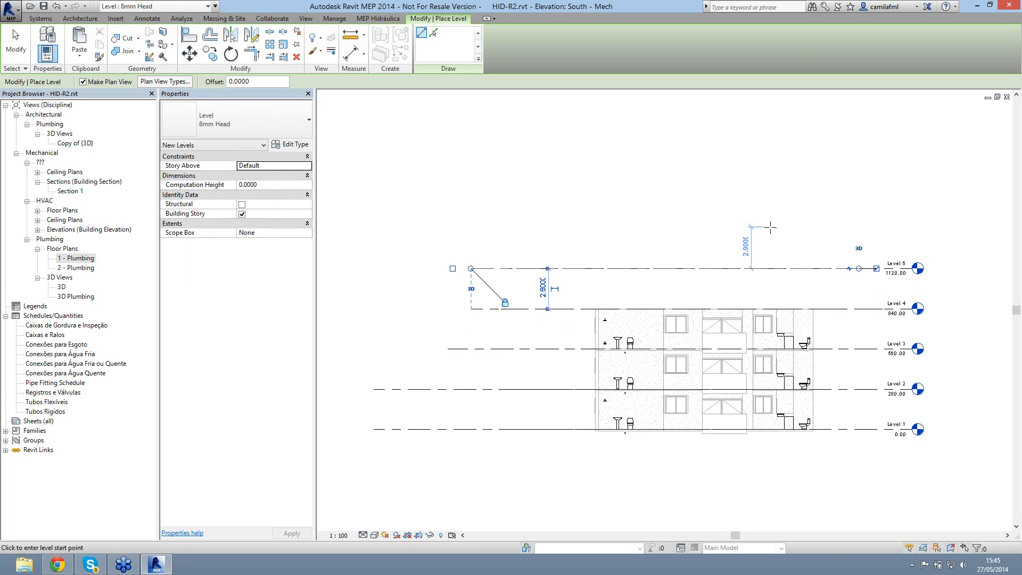
{"action": "key", "text": "Escape"}
{"action": "key", "text": "Escape"}
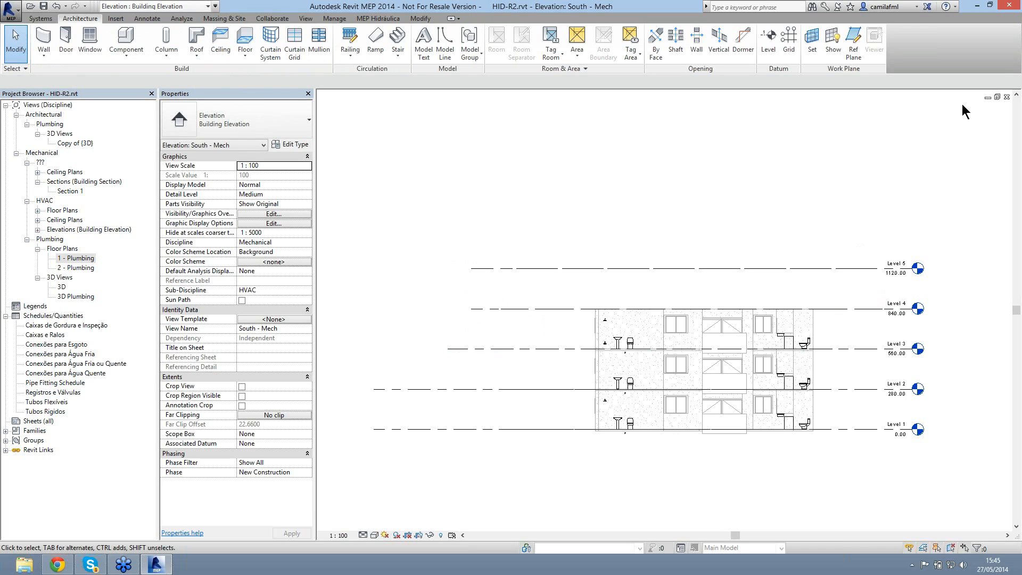
Step: Recheck the levels offered for pasting aligned to selected levels and cancel the paste
{"action": "left_click", "coordinate": [510, 171]}
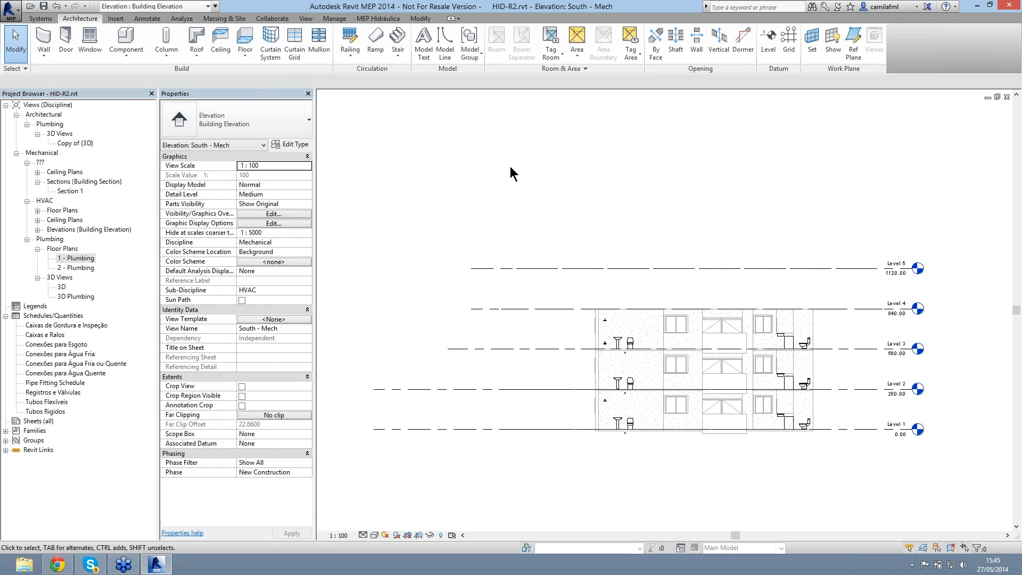
{"action": "left_click", "coordinate": [420, 19]}
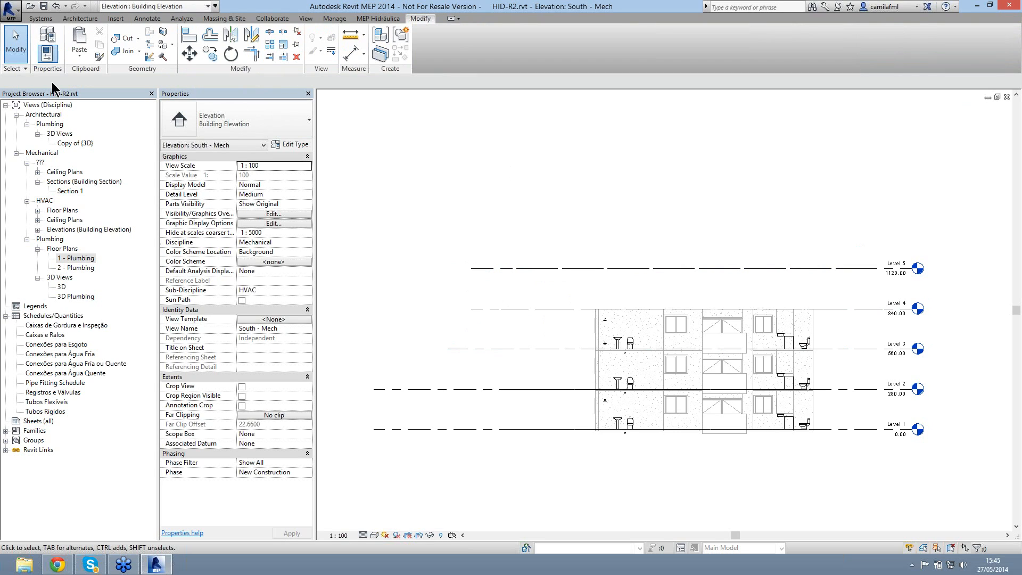
{"action": "left_click", "coordinate": [76, 56]}
{"action": "left_click", "coordinate": [121, 99]}
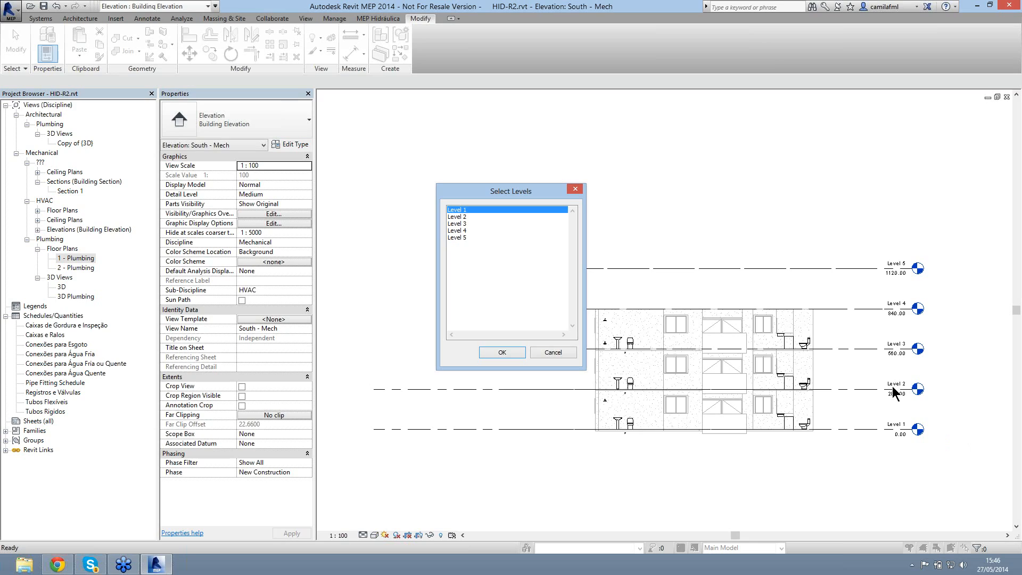
{"action": "left_click", "coordinate": [548, 355]}
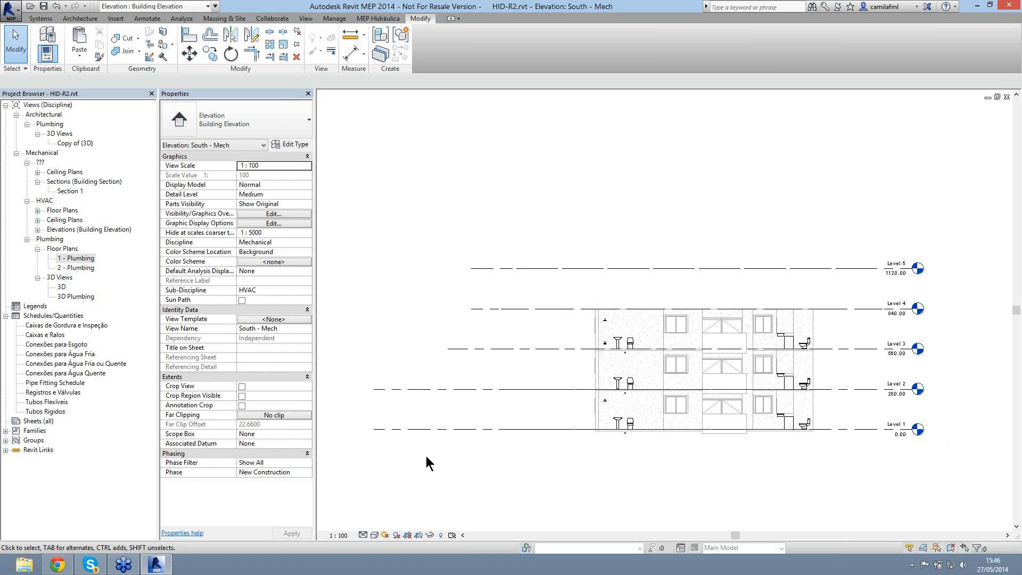
Step: Reopen the 1 - Plumbing floor plan and bring the whole building with its bathroom piping into view
{"action": "double_click", "coordinate": [75, 257]}
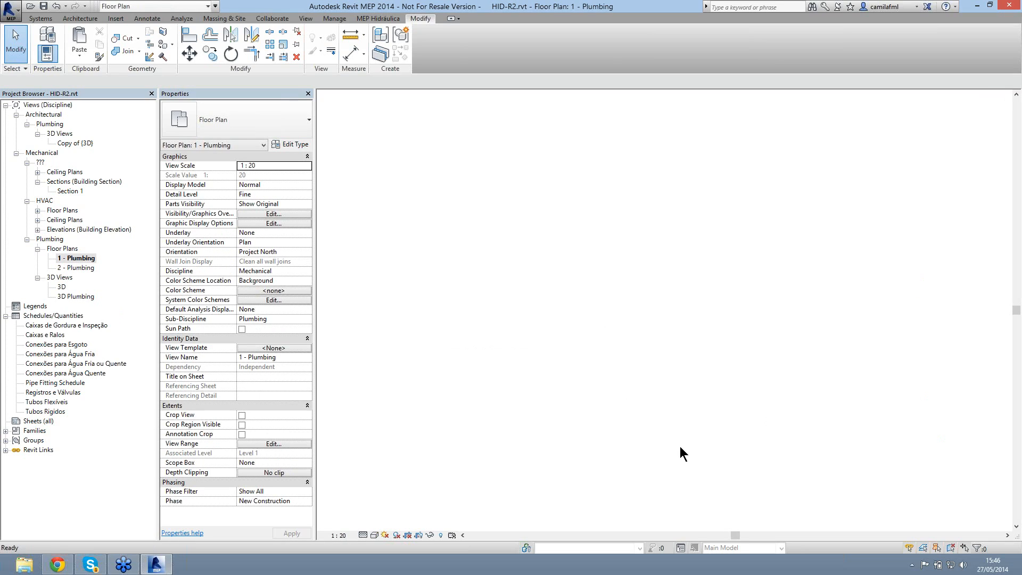
{"action": "scroll", "coordinate": [567, 376], "scroll_direction": "down", "scroll_amount": 5}
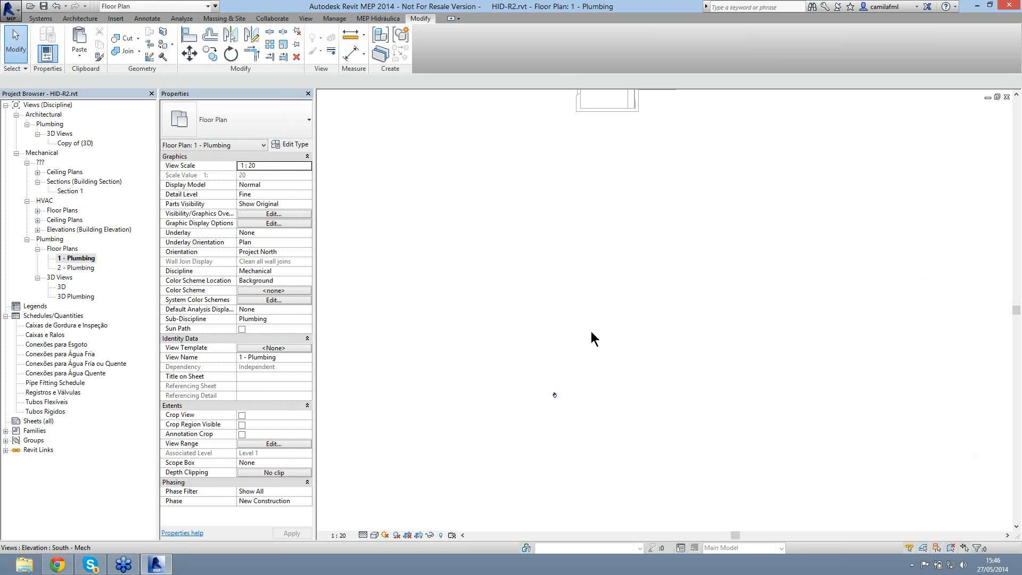
{"action": "scroll", "coordinate": [420, 286], "scroll_direction": "up", "scroll_amount": 3}
{"action": "middle_click_drag", "start_coordinate": [553, 95], "coordinate": [493, 356]}
{"action": "scroll", "coordinate": [421, 288], "scroll_direction": "up", "scroll_amount": 3}
{"action": "scroll", "coordinate": [496, 250], "scroll_direction": "down", "scroll_amount": 7}
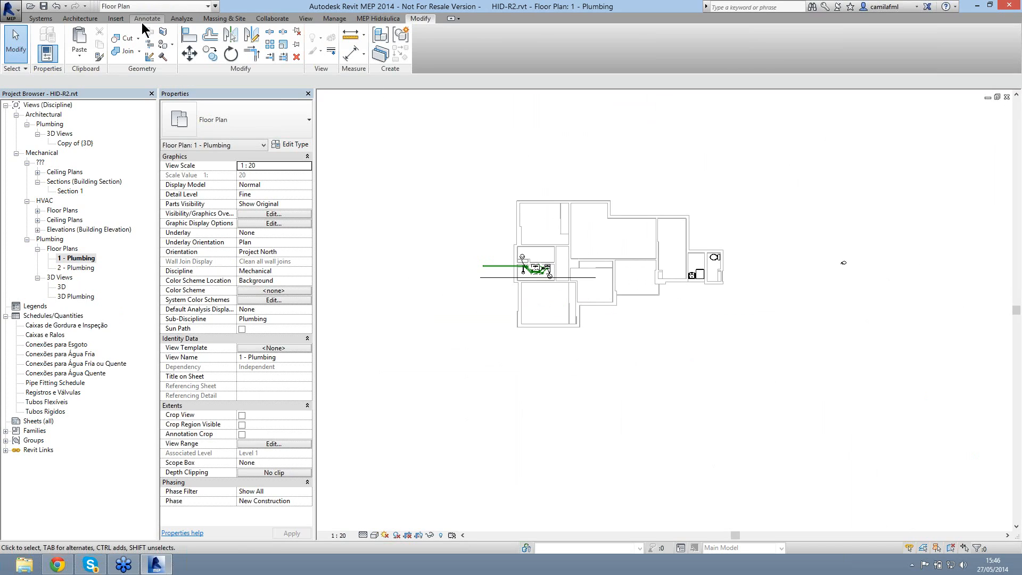
Step: Open the 3D Plumbing view and examine the building's piping in 3D and from the top
{"action": "left_click", "coordinate": [74, 296]}
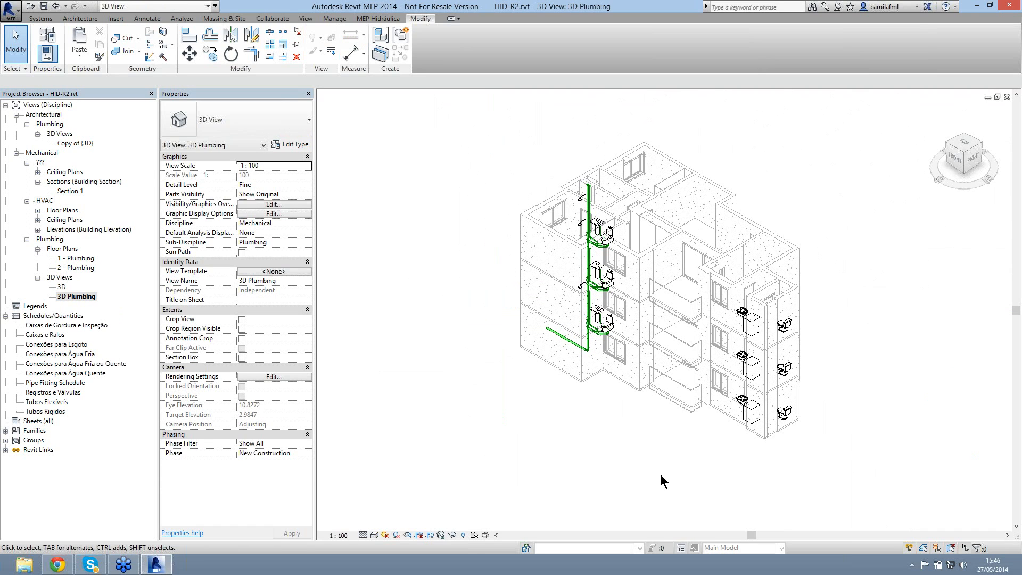
{"action": "scroll", "coordinate": [618, 379], "scroll_direction": "up", "scroll_amount": 2}
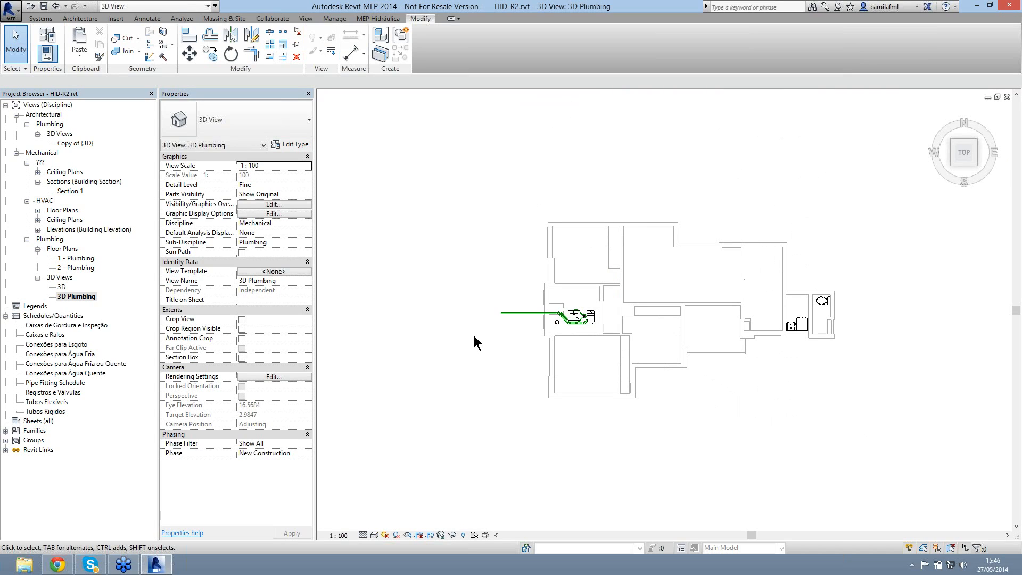
{"action": "left_click", "coordinate": [80, 18]}
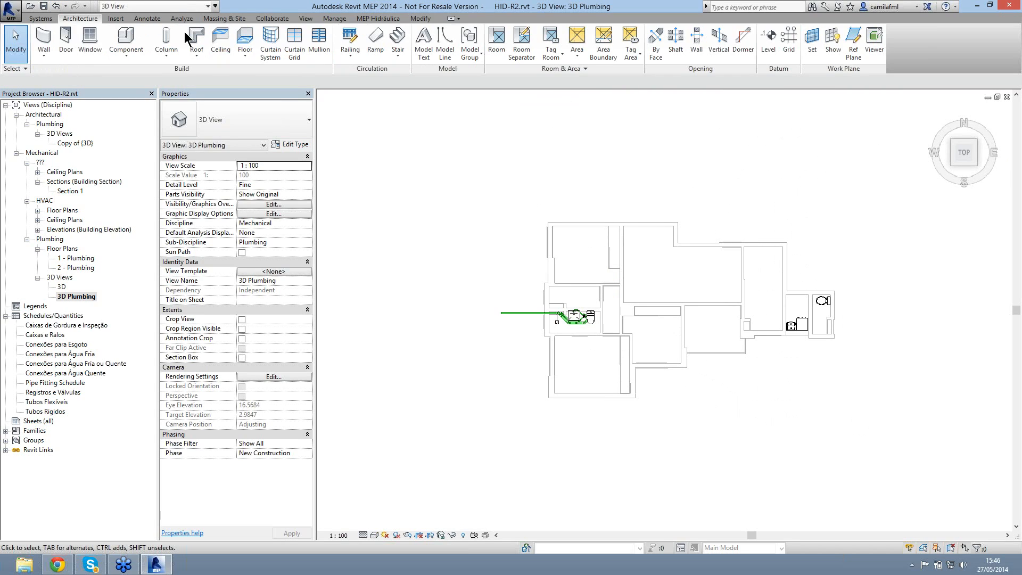
Step: Create a Generic 300mm floor on Level 1 outside the bathroom, about 4.7 m wide, with its boundary following the building's outer wall
{"action": "left_click", "coordinate": [245, 43]}
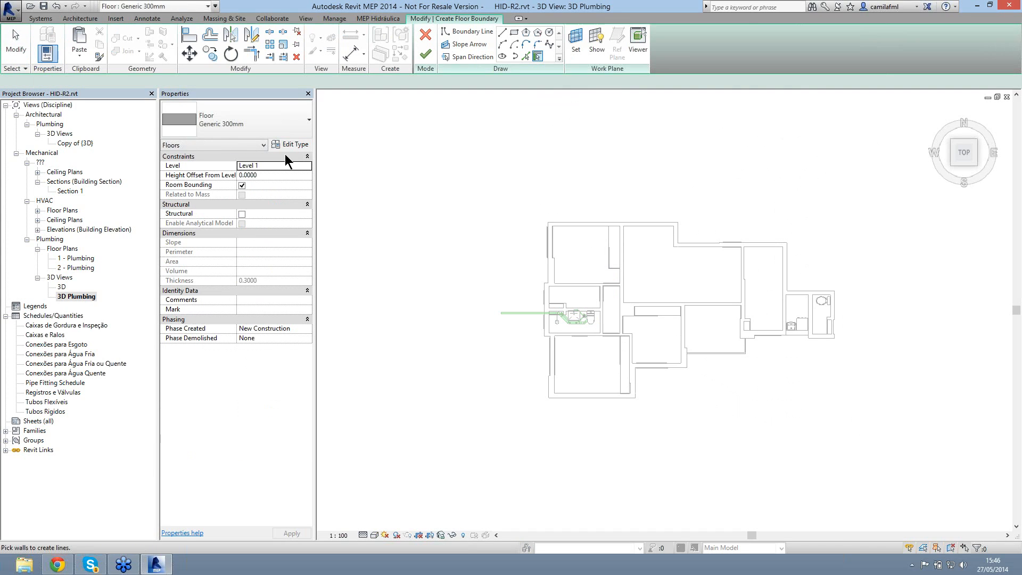
{"action": "left_click", "coordinate": [503, 33]}
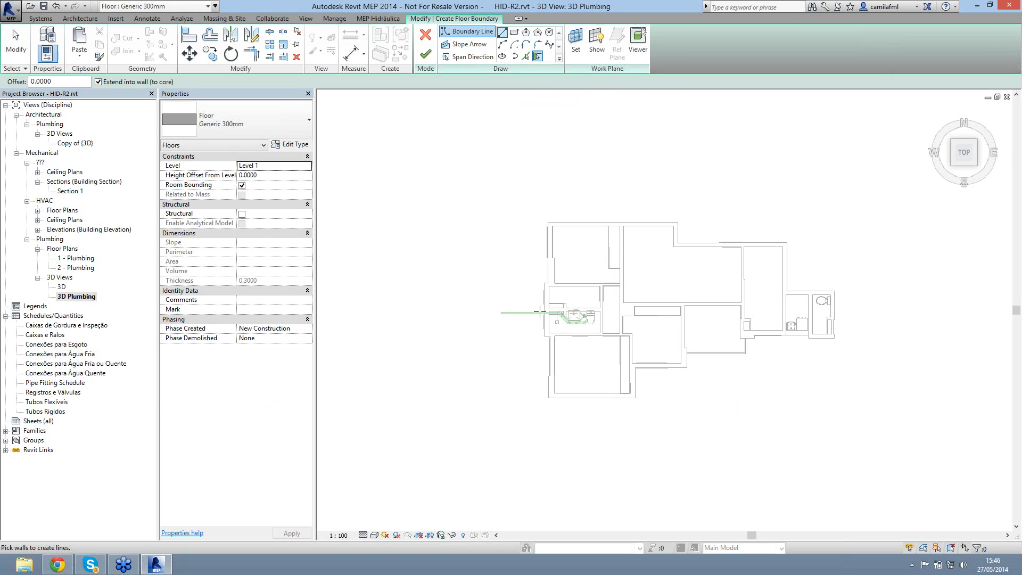
{"action": "scroll", "coordinate": [541, 311], "scroll_direction": "up", "scroll_amount": 3}
{"action": "left_click", "coordinate": [549, 252]}
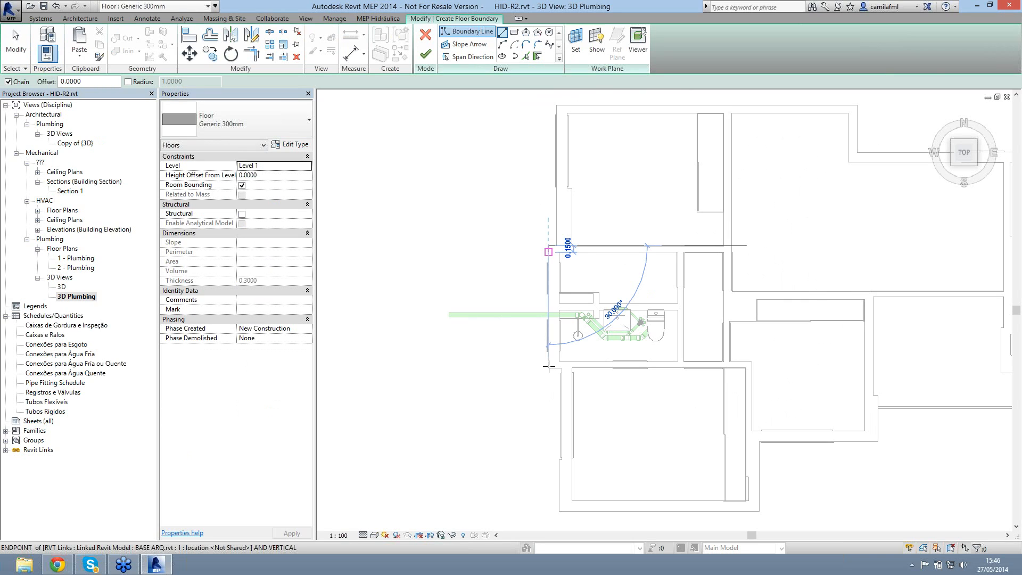
{"action": "left_click", "coordinate": [549, 367]}
{"action": "left_click", "coordinate": [562, 367]}
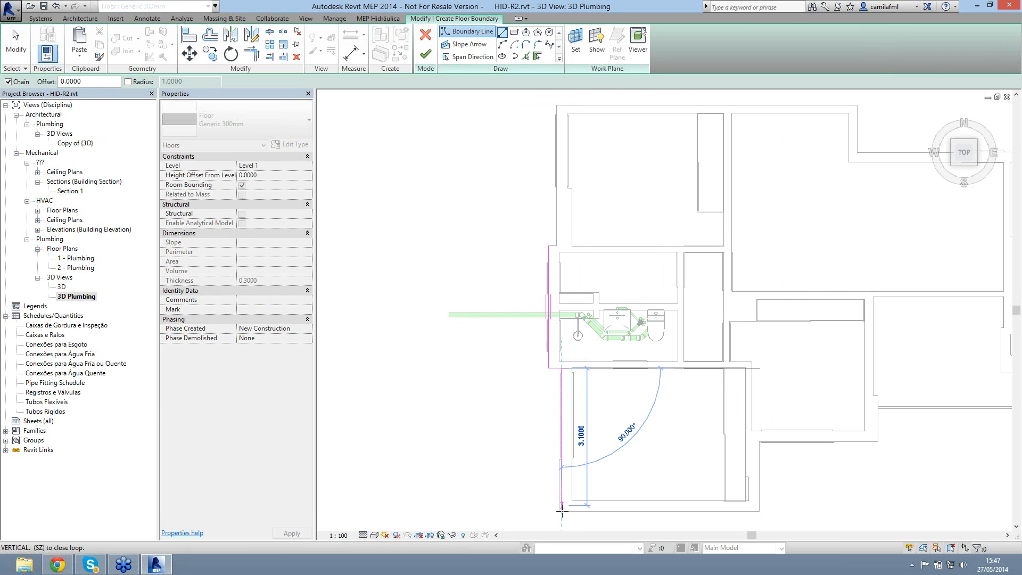
{"action": "left_click", "coordinate": [562, 509]}
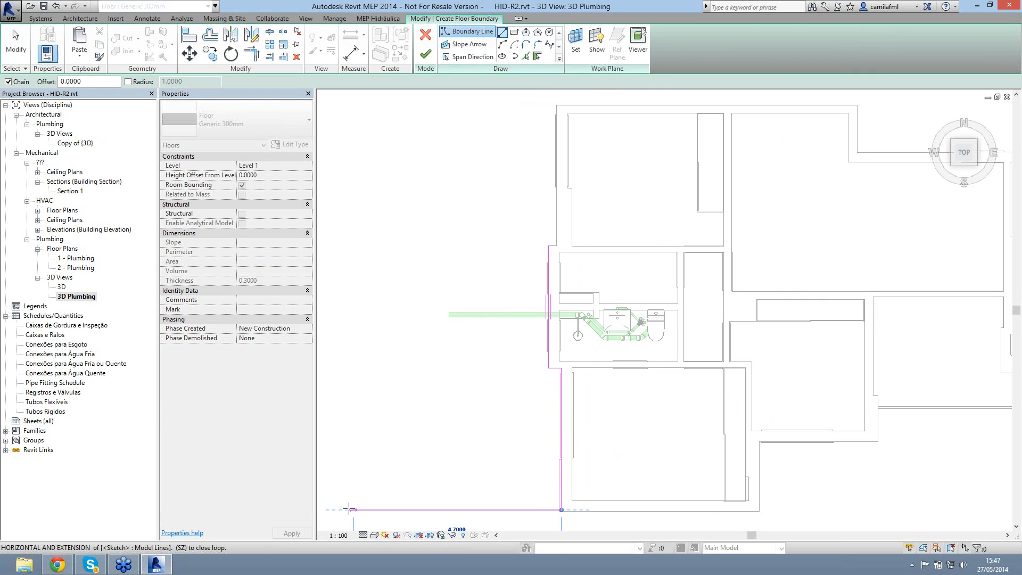
{"action": "left_click", "coordinate": [349, 509]}
{"action": "left_click", "coordinate": [348, 246]}
{"action": "left_click", "coordinate": [548, 245]}
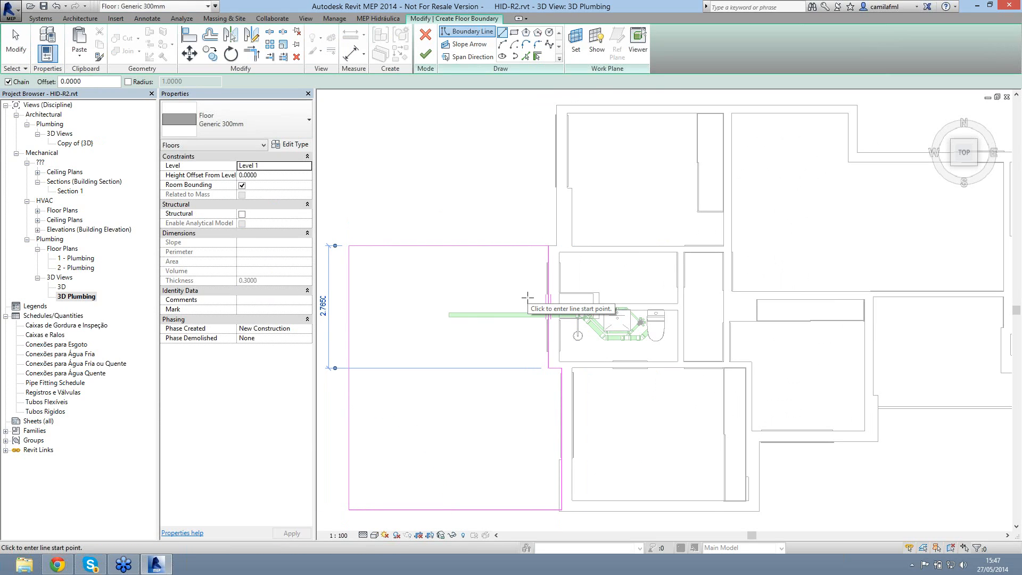
{"action": "key", "text": "Escape"}
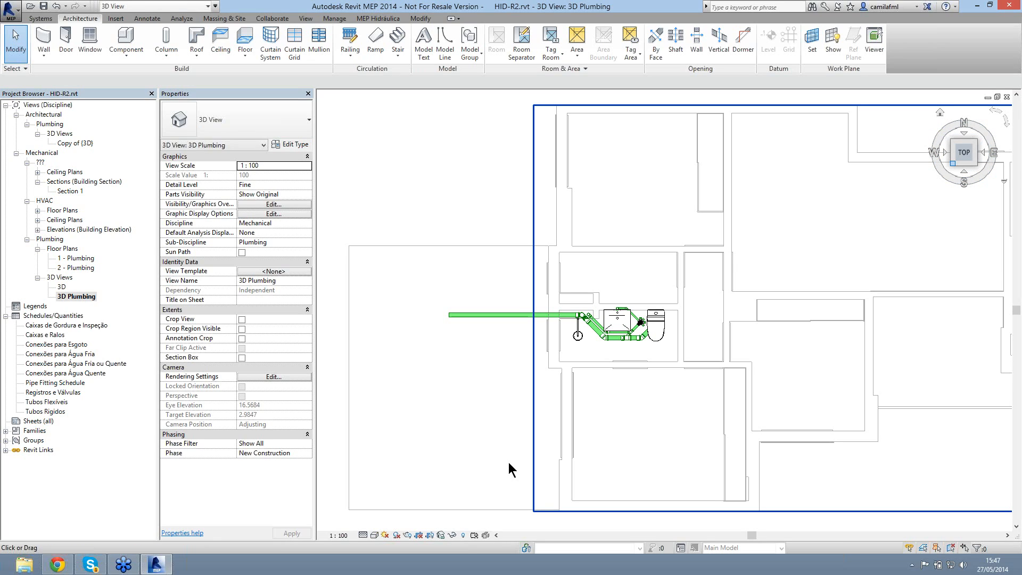
Step: Load the complete DN 100 Caixa de Inspecao_Interligacao from the Tigre Caixas Múltiplas inspection box library for placement in the top view
{"action": "scroll", "coordinate": [666, 394], "scroll_direction": "up", "scroll_amount": 4}
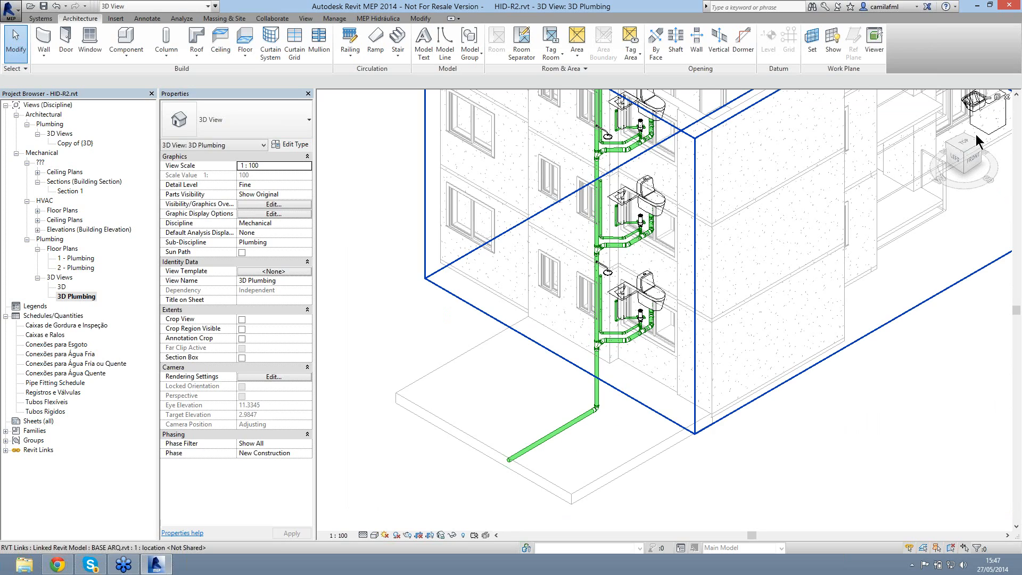
{"action": "left_click", "coordinate": [966, 144]}
{"action": "scroll", "coordinate": [537, 335], "scroll_direction": "up", "scroll_amount": 5}
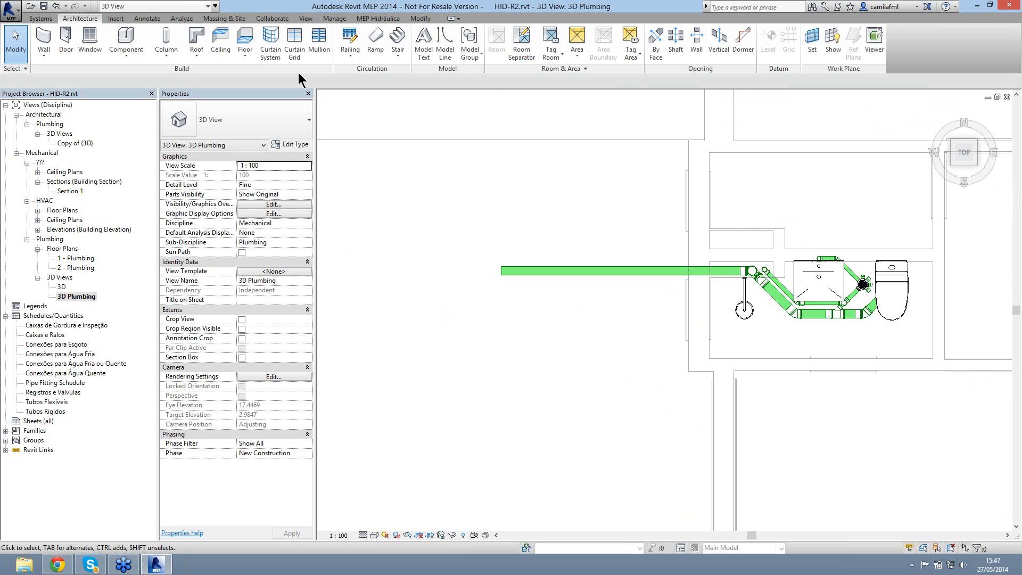
{"action": "left_click", "coordinate": [367, 18]}
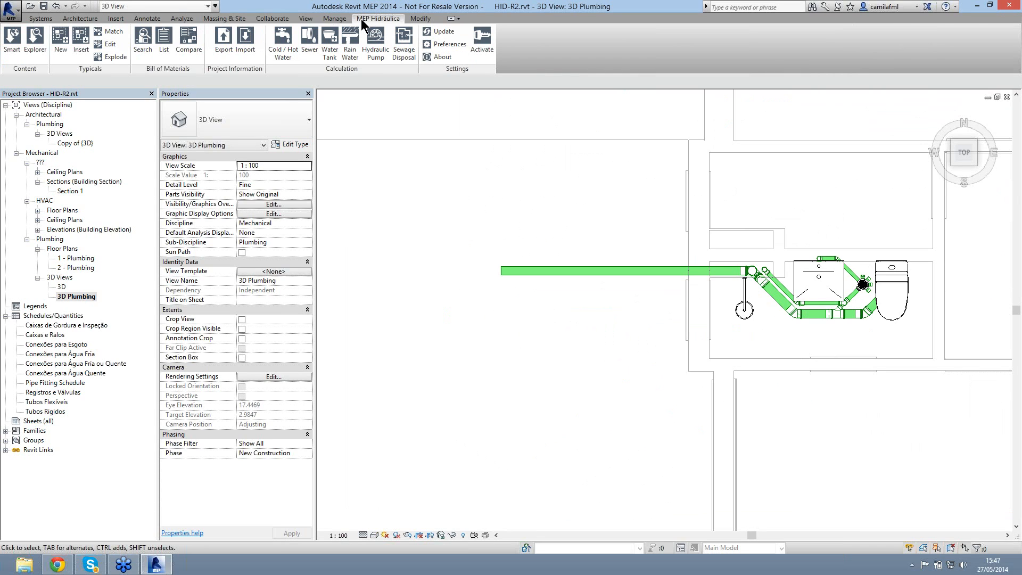
{"action": "left_click", "coordinate": [36, 49]}
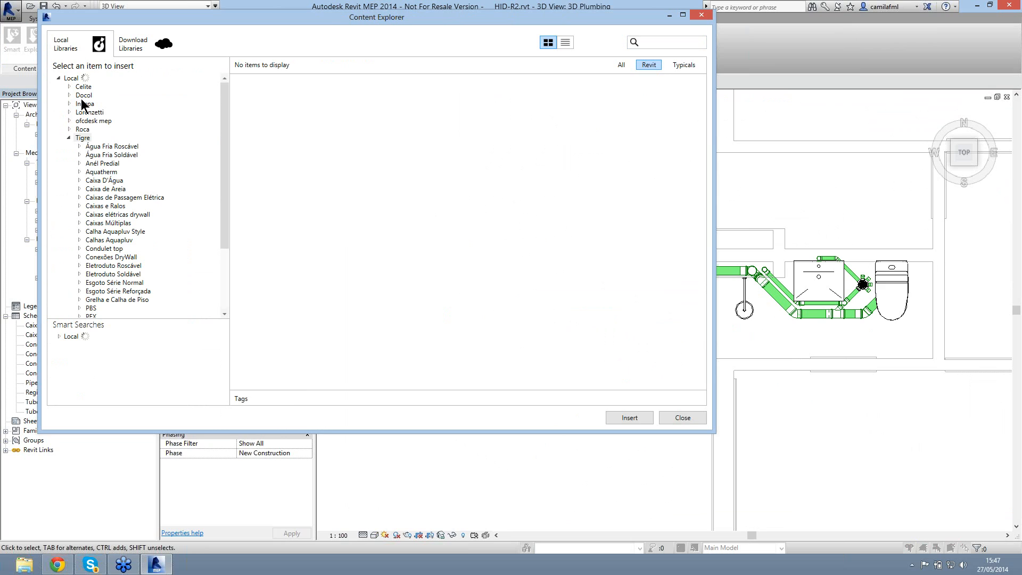
{"action": "left_click", "coordinate": [85, 140]}
{"action": "left_click_drag", "start_coordinate": [228, 201], "coordinate": [226, 248]}
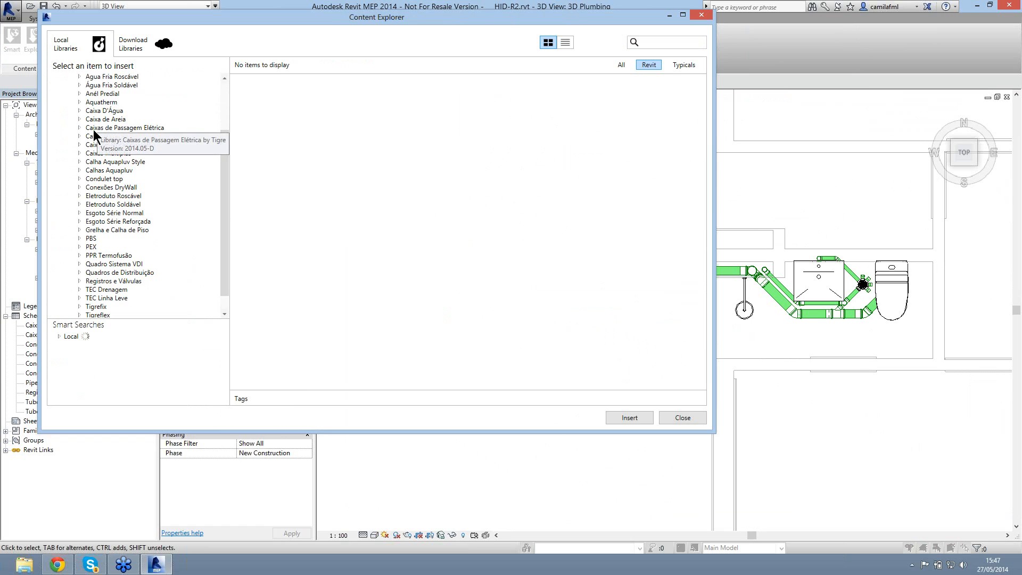
{"action": "left_click", "coordinate": [81, 154]}
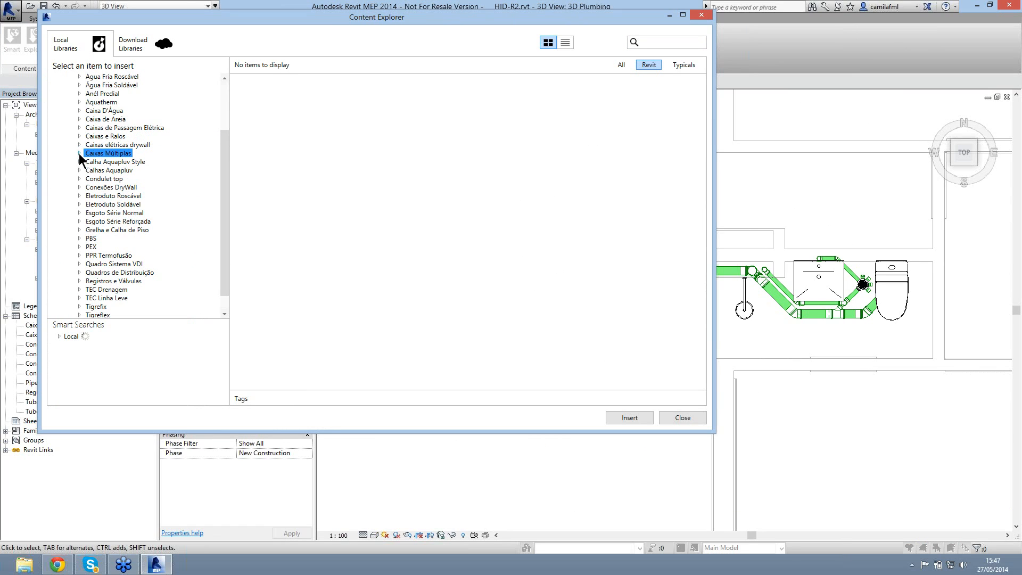
{"action": "left_click", "coordinate": [80, 154]}
{"action": "left_click", "coordinate": [110, 162]}
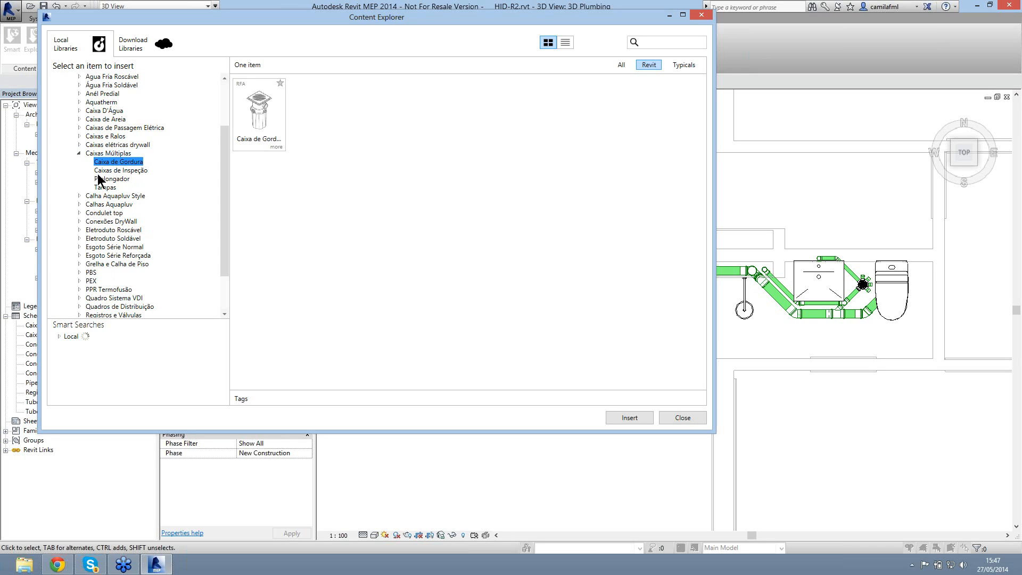
{"action": "left_click", "coordinate": [100, 172]}
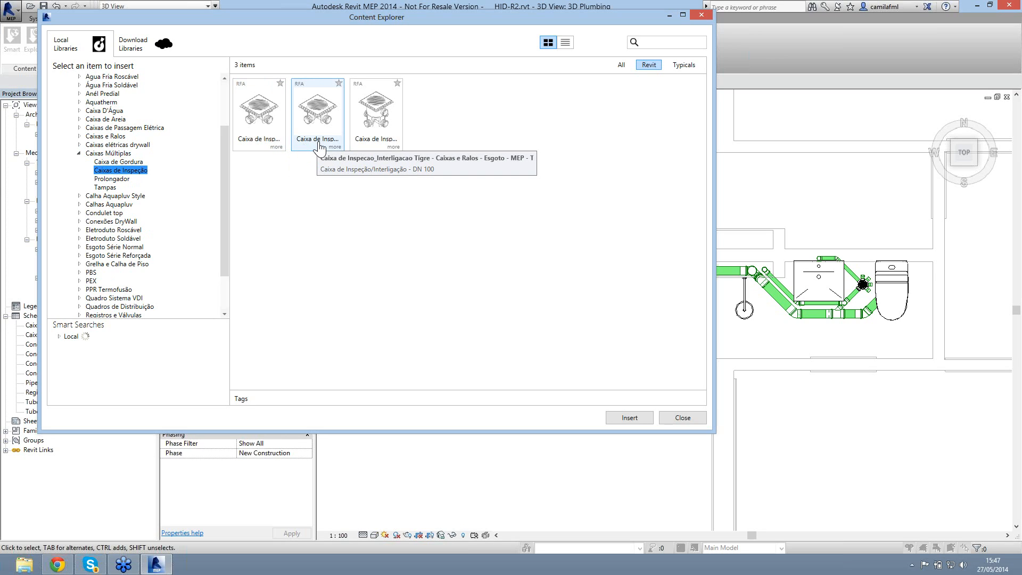
{"action": "double_click", "coordinate": [391, 130]}
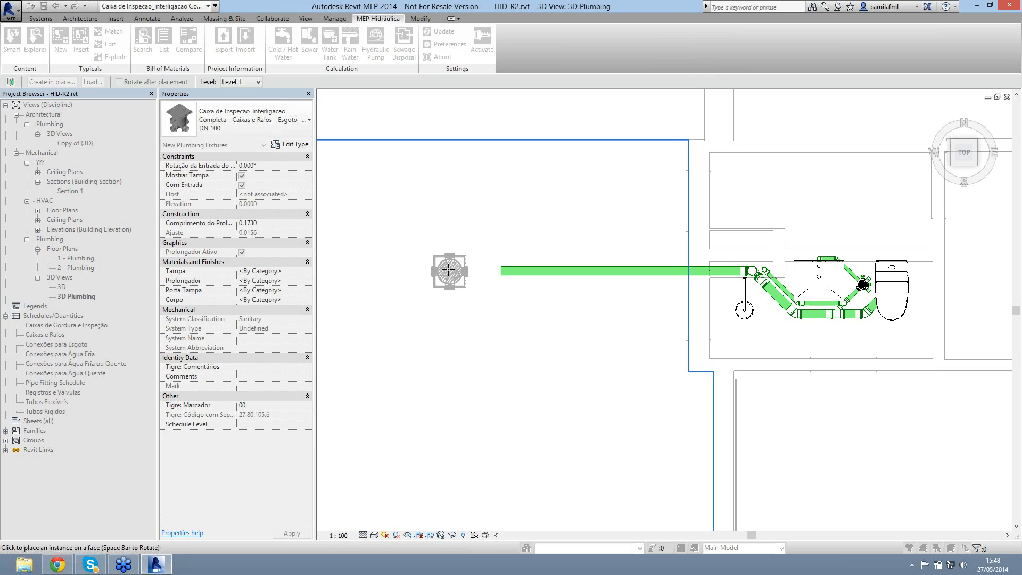
Step: Place one inspection box on the new floor, in line with the open end of the horizontal sewer pipe
{"action": "left_click", "coordinate": [449, 271]}
{"action": "key", "text": "Escape"}
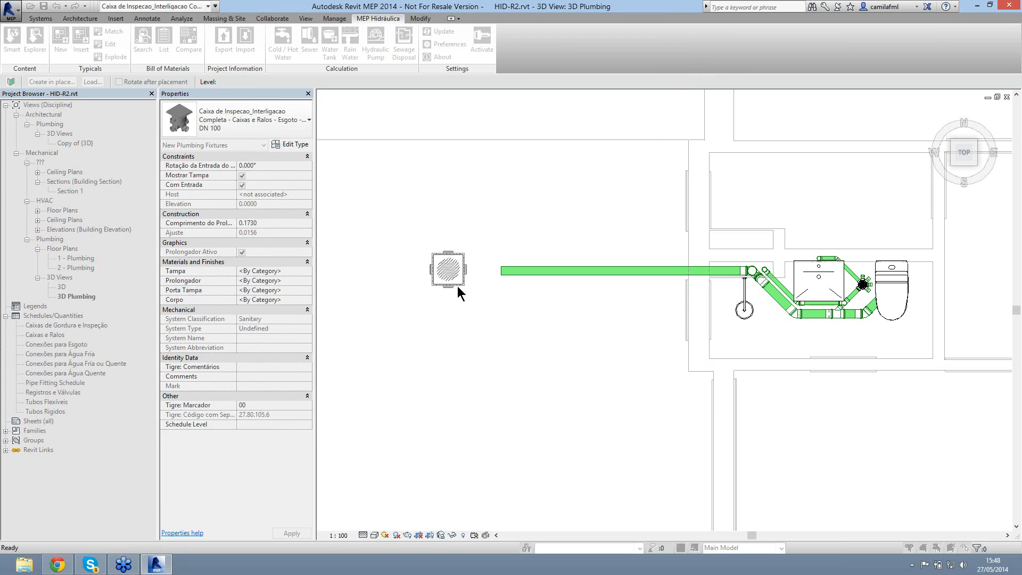
{"action": "key", "text": "Escape"}
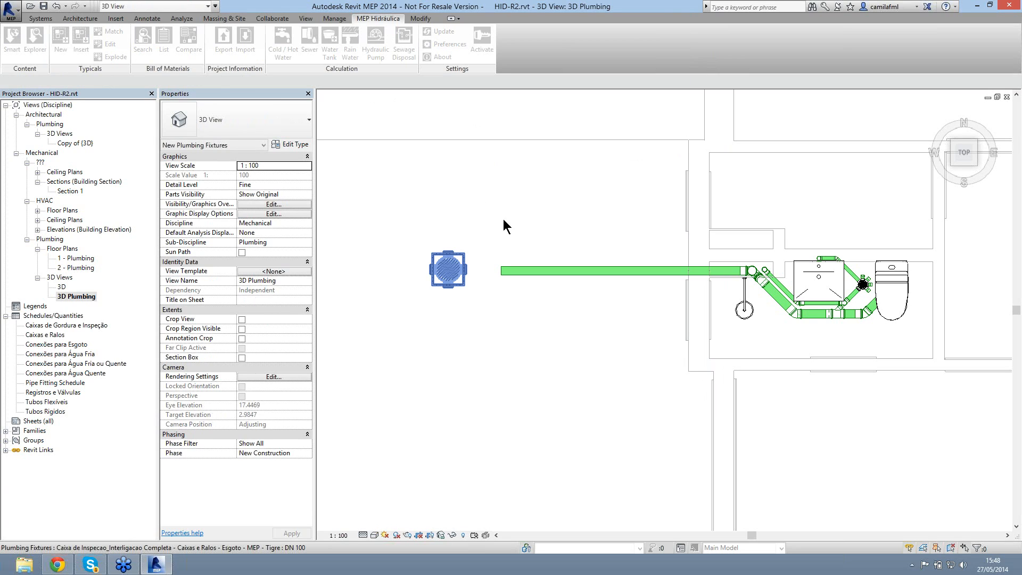
Step: Rotate the inspection box 180° about its centre
{"action": "left_click", "coordinate": [454, 274]}
{"action": "scroll", "coordinate": [480, 291], "scroll_direction": "up", "scroll_amount": 2}
{"action": "middle_click_drag", "start_coordinate": [480, 291], "coordinate": [515, 321]}
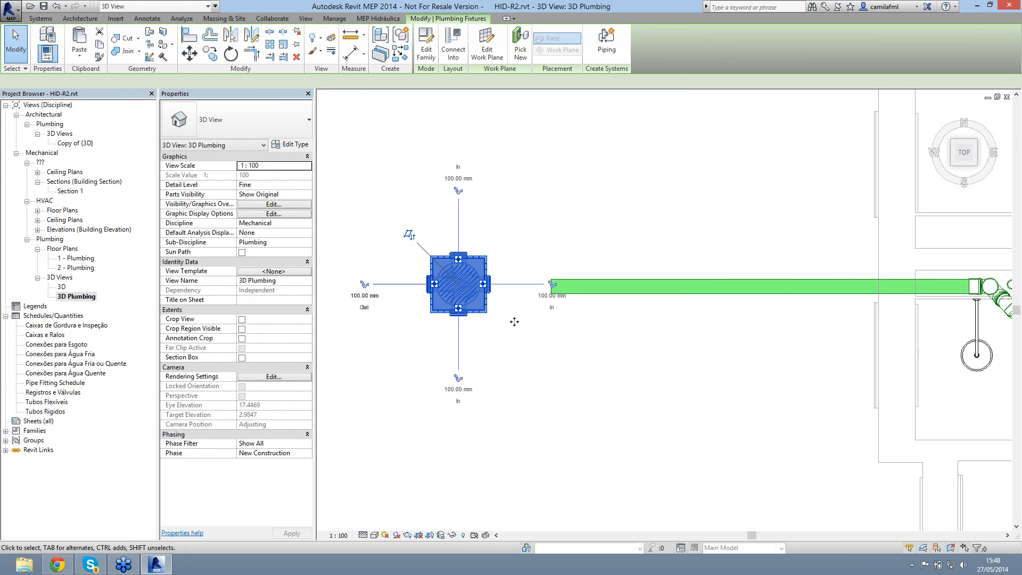
{"action": "scroll", "coordinate": [487, 284], "scroll_direction": "up", "scroll_amount": 2}
{"action": "scroll", "coordinate": [487, 284], "scroll_direction": "up", "scroll_amount": 2}
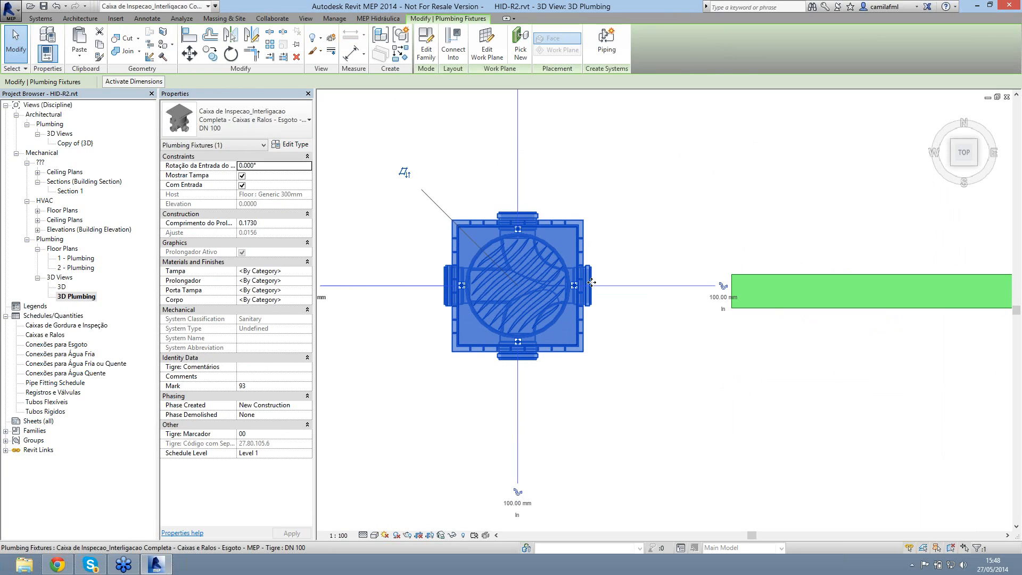
{"action": "left_click", "coordinate": [230, 53]}
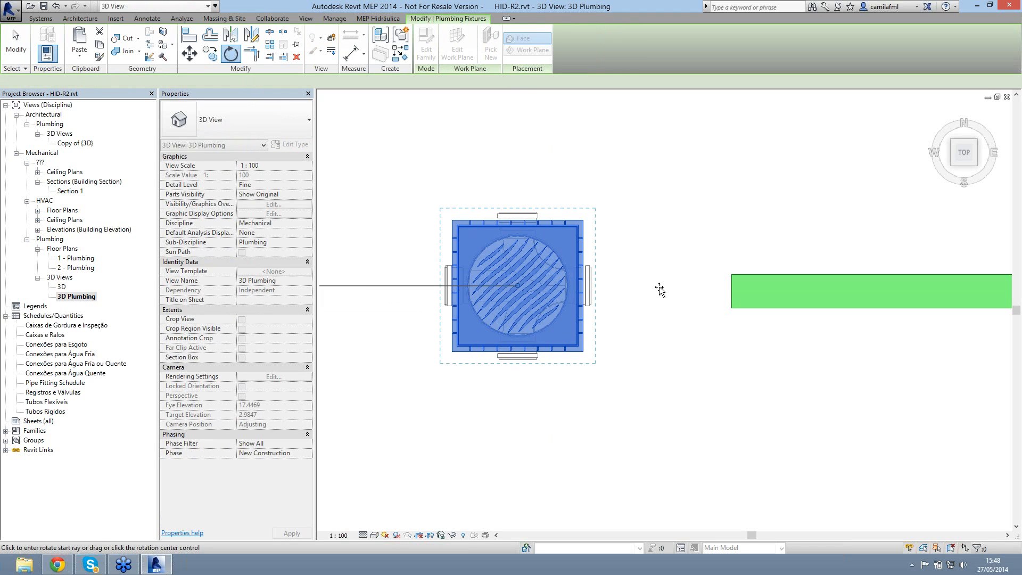
{"action": "left_click", "coordinate": [659, 289]}
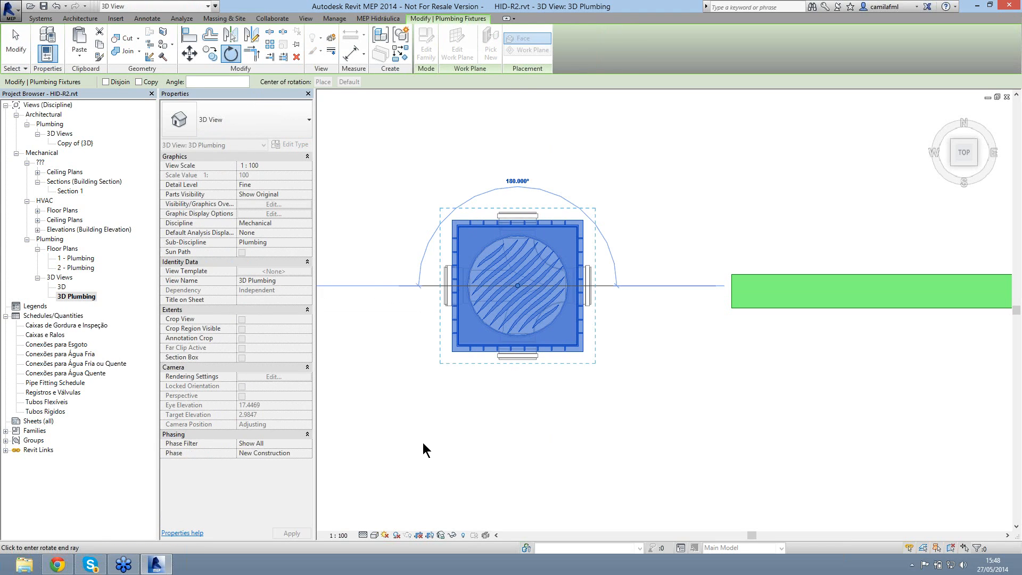
{"action": "left_click", "coordinate": [425, 450]}
{"action": "key", "text": "Escape"}
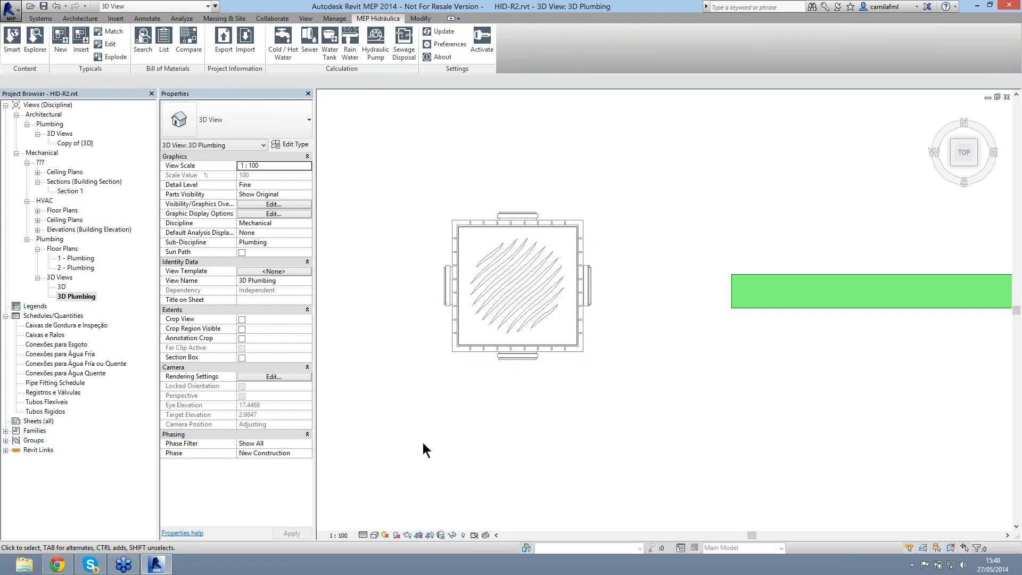
Step: Move the inspection box closer to the open end of the sewer pipe and deselect it
{"action": "left_click", "coordinate": [516, 293]}
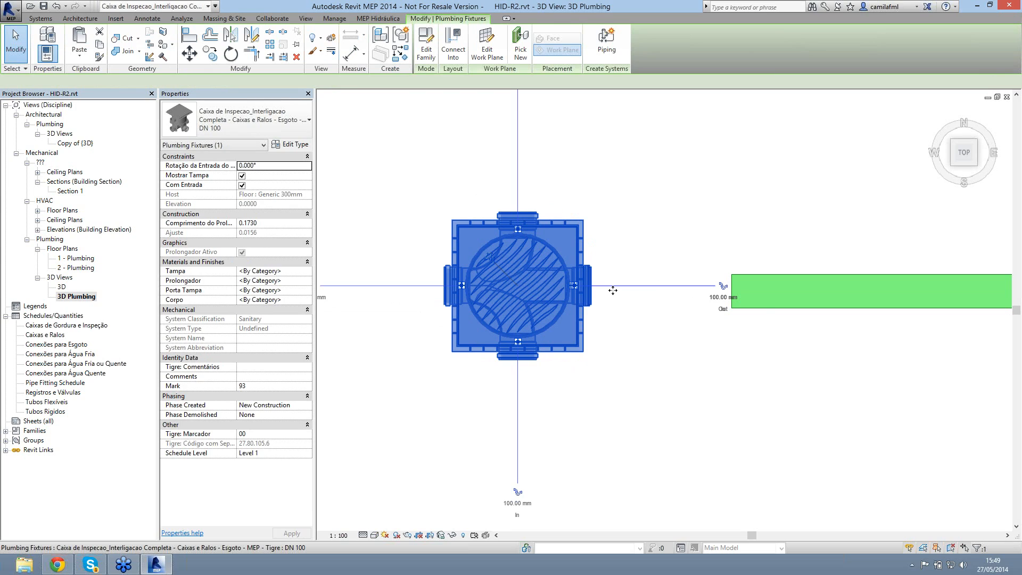
{"action": "left_click_drag", "start_coordinate": [613, 290], "coordinate": [610, 294]}
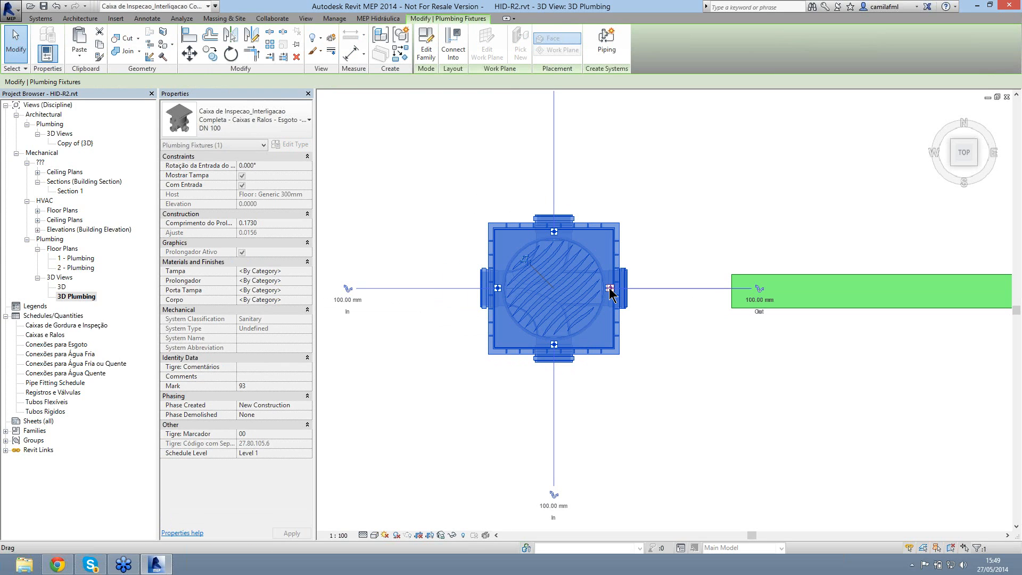
{"action": "left_click_drag", "start_coordinate": [610, 294], "coordinate": [645, 300]}
{"action": "left_click", "coordinate": [711, 438]}
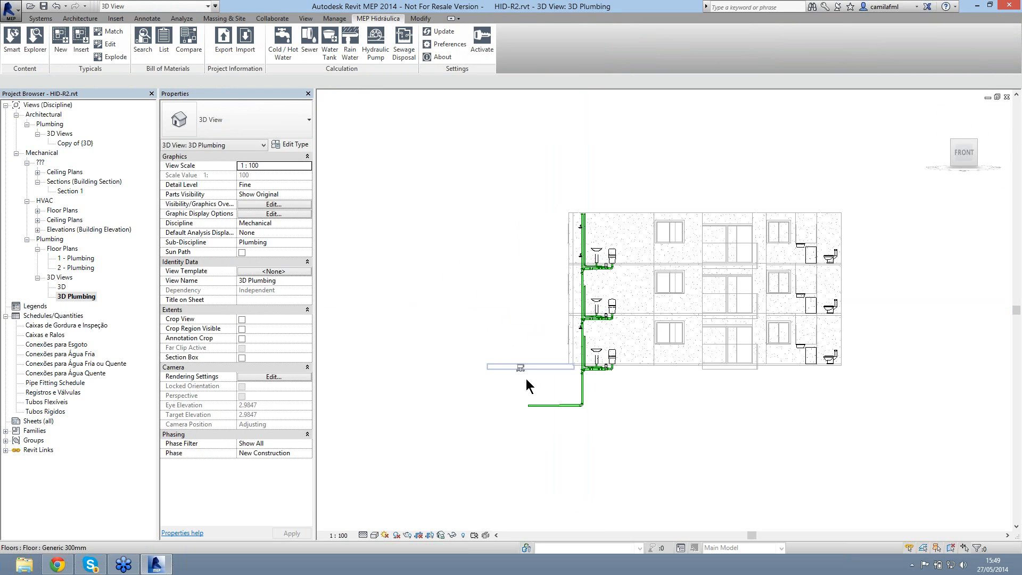
Step: In the front view, set the offset of the underground horizontal sewer pipe to -1.5
{"action": "scroll", "coordinate": [526, 379], "scroll_direction": "up", "scroll_amount": 2}
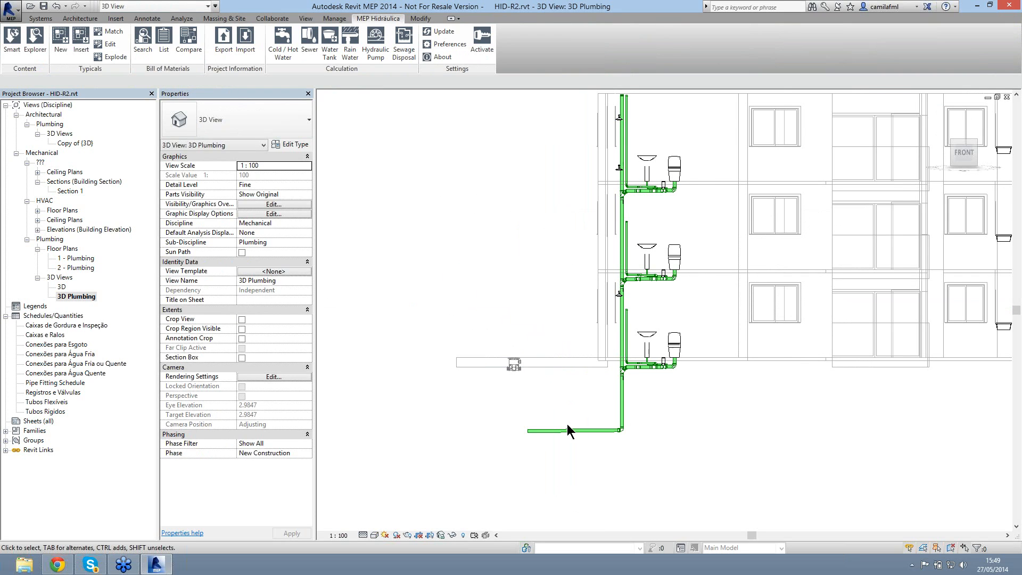
{"action": "scroll", "coordinate": [567, 424], "scroll_direction": "up", "scroll_amount": 1}
{"action": "left_click", "coordinate": [567, 423]}
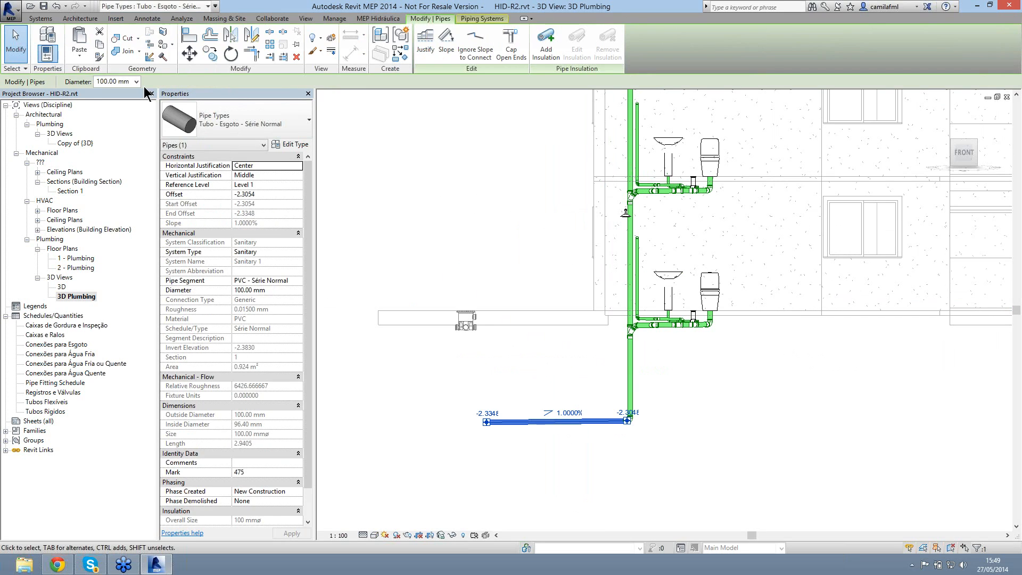
{"action": "left_click", "coordinate": [262, 194]}
{"action": "left_click", "coordinate": [263, 196]}
{"action": "key", "text": "BackSpace"}
{"action": "key", "text": "BackSpace"}
{"action": "key", "text": "BackSpace"}
{"action": "key", "text": "BackSpace"}
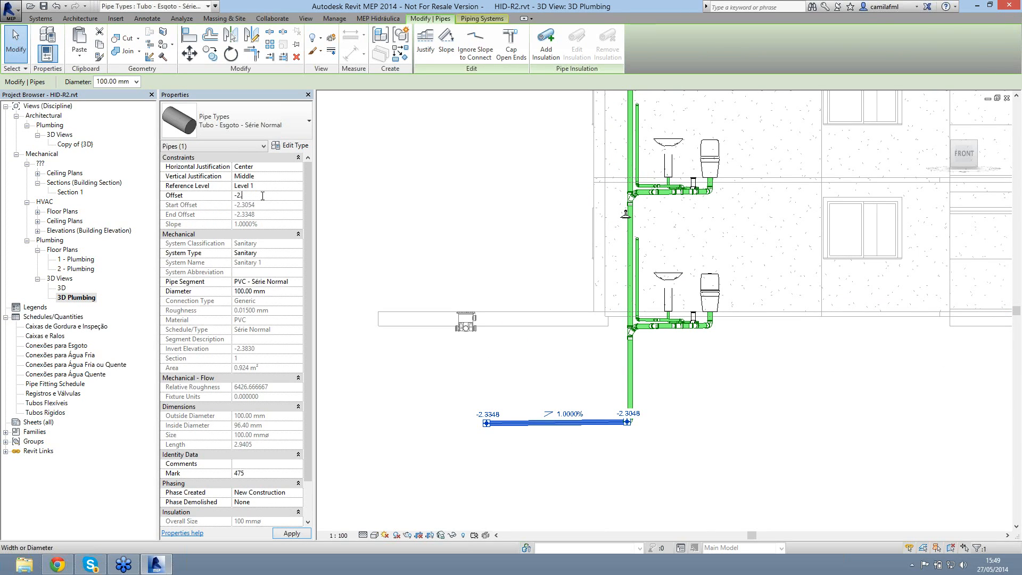
{"action": "key", "text": "BackSpace"}
{"action": "key", "text": "BackSpace"}
{"action": "type", "text": "1.5"}
{"action": "key", "text": "Return"}
Step: Raise the same sewer pipe by setting its offset to -1.3
{"action": "left_click", "coordinate": [264, 196]}
{"action": "left_click", "coordinate": [264, 196]}
{"action": "key", "text": "BackSpace"}
{"action": "key", "text": "BackSpace"}
{"action": "key", "text": "BackSpace"}
{"action": "key", "text": "BackSpace"}
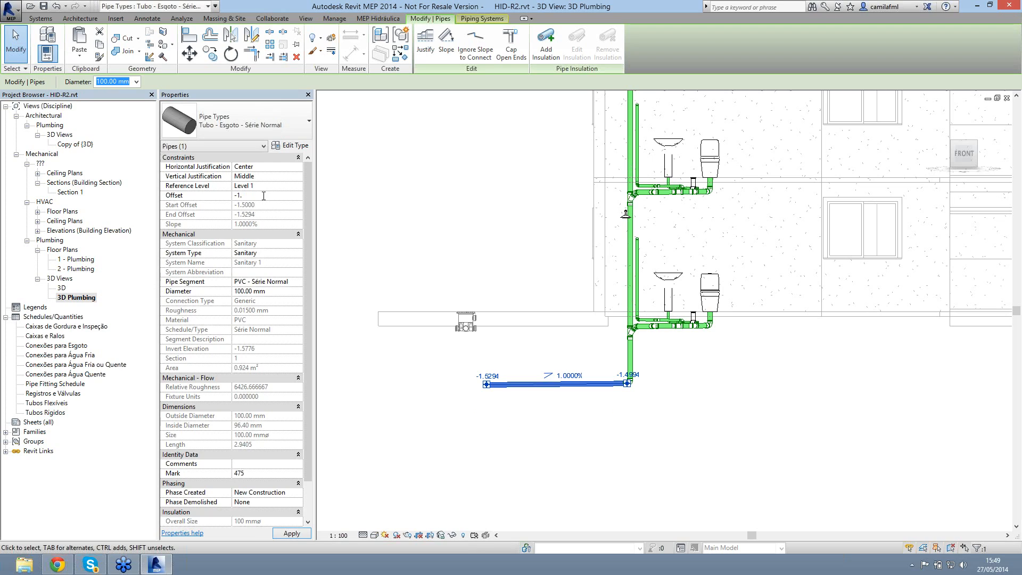
{"action": "type", "text": "3000"}
{"action": "left_click", "coordinate": [263, 196]}
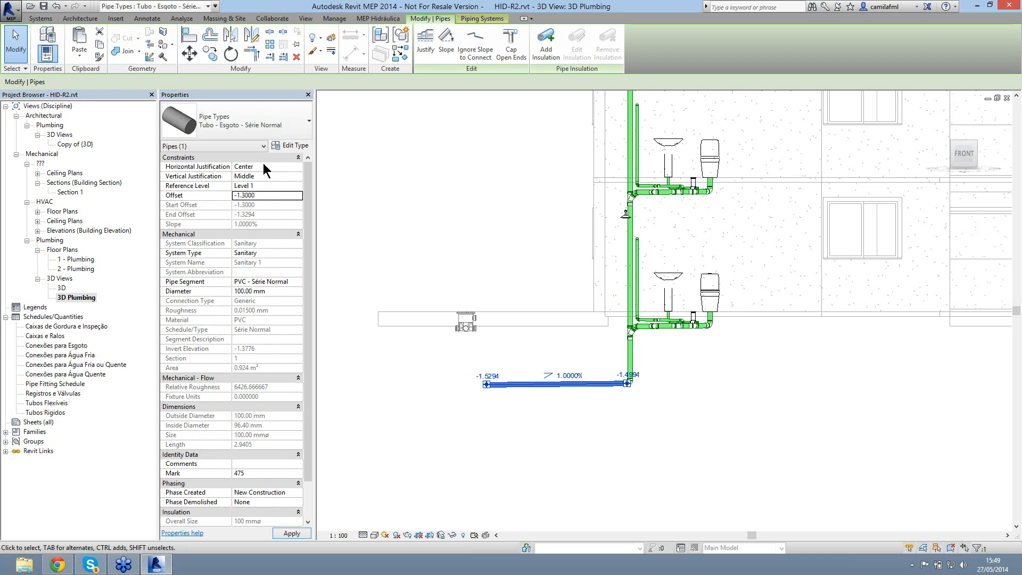
Step: Raise the horizontal sewer pipe further with an offset of -0.8
{"action": "left_click", "coordinate": [265, 195]}
{"action": "left_click", "coordinate": [266, 196]}
{"action": "key", "text": "BackSpace"}
{"action": "key", "text": "BackSpace"}
{"action": "key", "text": "BackSpace"}
{"action": "key", "text": "BackSpace"}
{"action": "key", "text": "BackSpace"}
{"action": "key", "text": "BackSpace"}
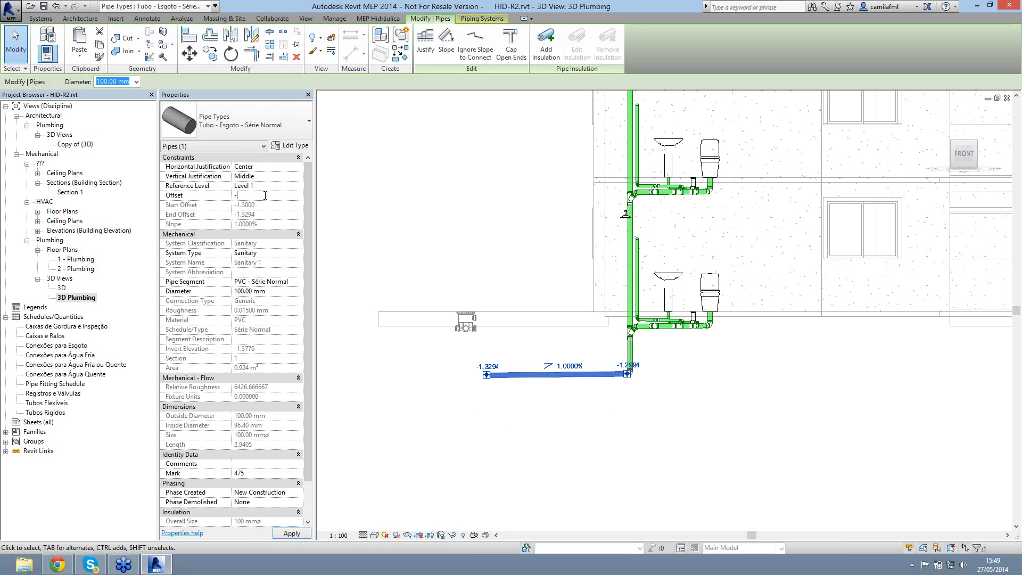
{"action": "type", "text": "0.8"}
{"action": "key", "text": "Return"}
{"action": "left_click", "coordinate": [499, 382]}
{"action": "scroll", "coordinate": [499, 382], "scroll_direction": "up", "scroll_amount": 3}
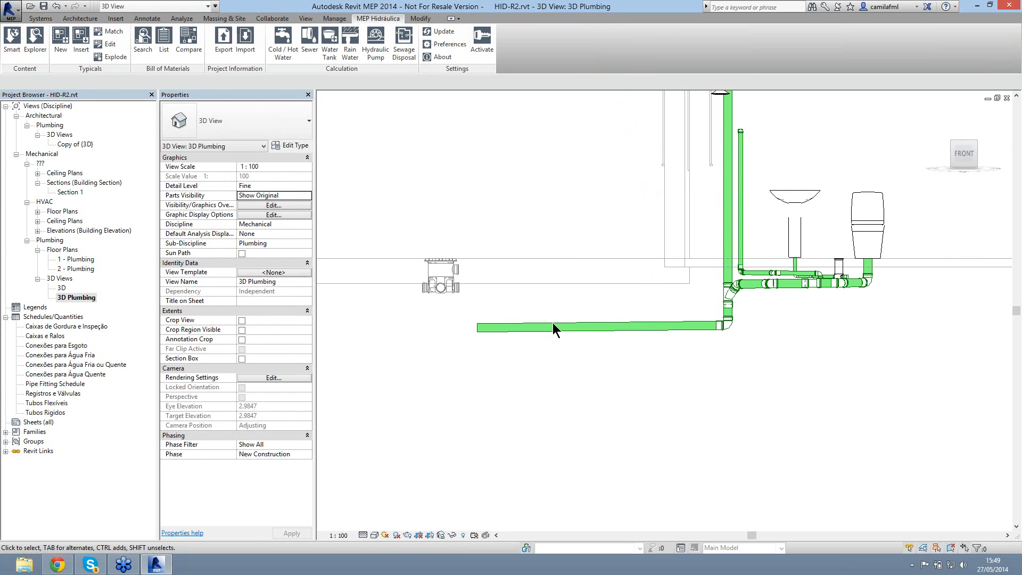
Step: Set the offset of the underground horizontal sewer pipe to -0.7 and deselect it
{"action": "left_click", "coordinate": [552, 323]}
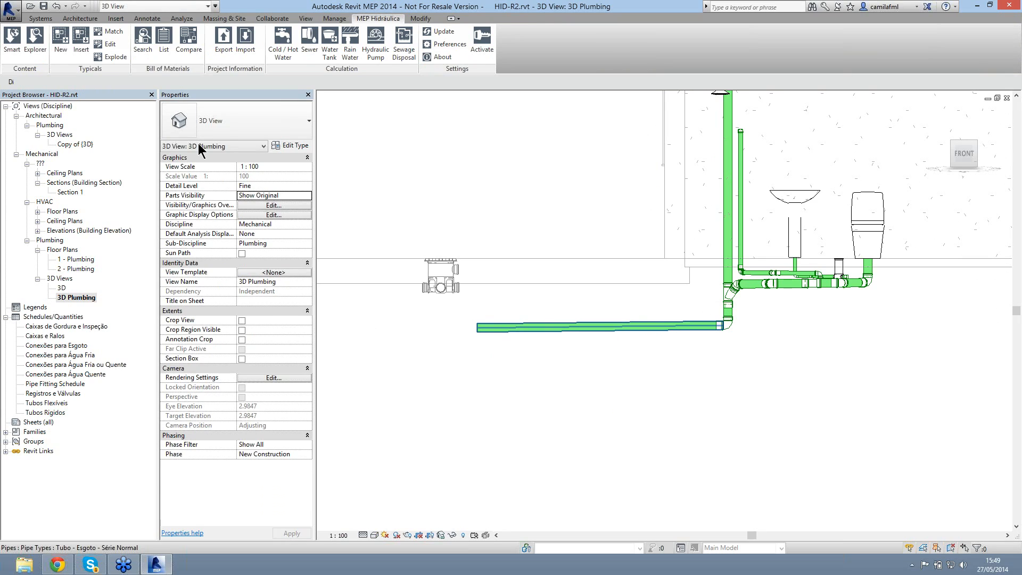
{"action": "left_click", "coordinate": [266, 196]}
{"action": "left_click", "coordinate": [268, 196]}
{"action": "key", "text": "BackSpace"}
{"action": "key", "text": "BackSpace"}
{"action": "key", "text": "BackSpace"}
{"action": "key", "text": "BackSpace"}
{"action": "type", "text": "7"}
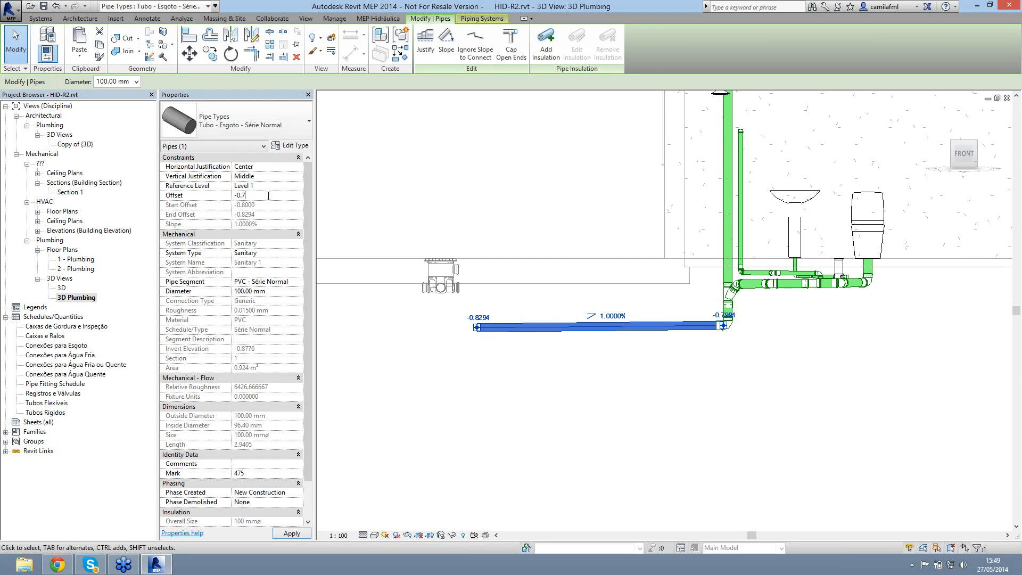
{"action": "key", "text": "Return"}
{"action": "left_click", "coordinate": [715, 338]}
Step: Enable the Ligação em Conexão option on the junction tee above the sewer pipe's elbow and deselect the tee
{"action": "scroll", "coordinate": [735, 288], "scroll_direction": "up", "scroll_amount": 3}
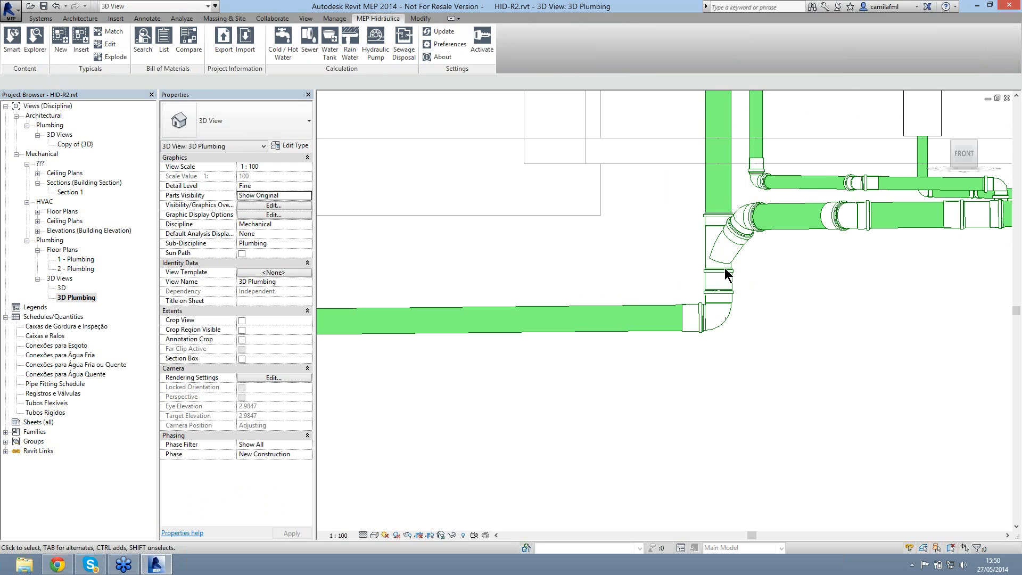
{"action": "left_click", "coordinate": [727, 274]}
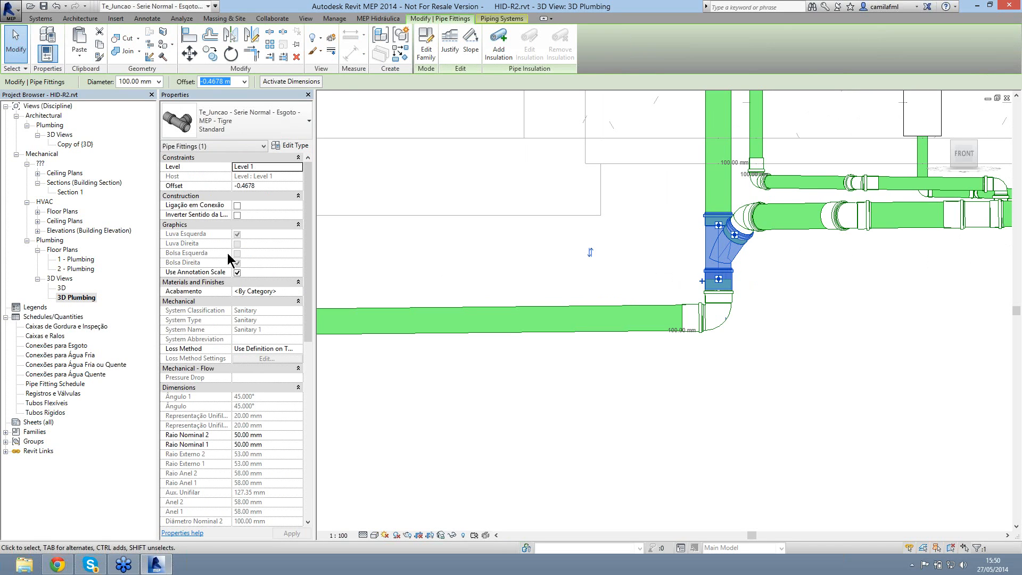
{"action": "left_click", "coordinate": [237, 207]}
{"action": "left_click", "coordinate": [774, 406]}
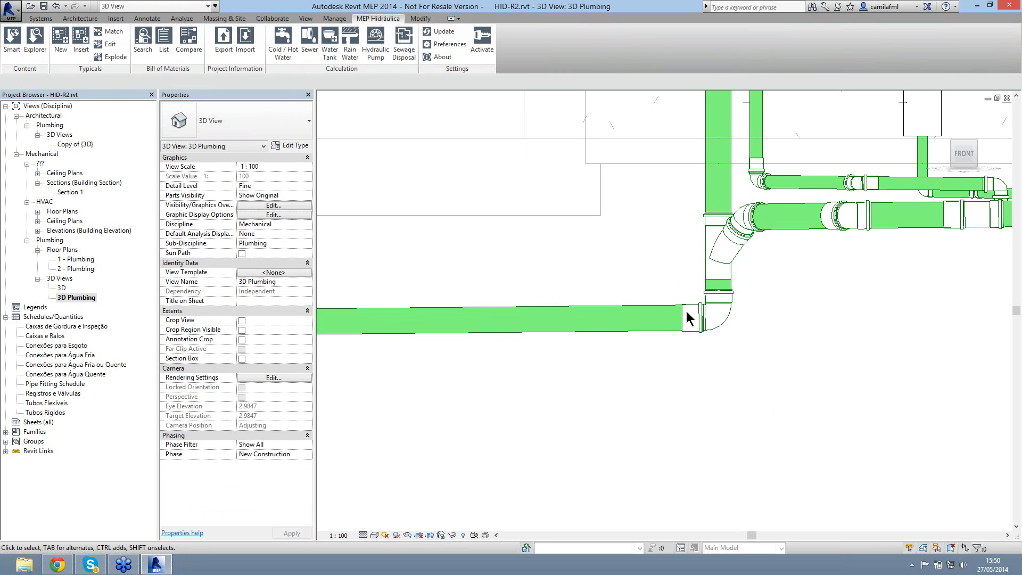
Step: Set the offset of the elbow below the junction tee to -0.65
{"action": "left_click", "coordinate": [689, 305]}
{"action": "left_click", "coordinate": [262, 186]}
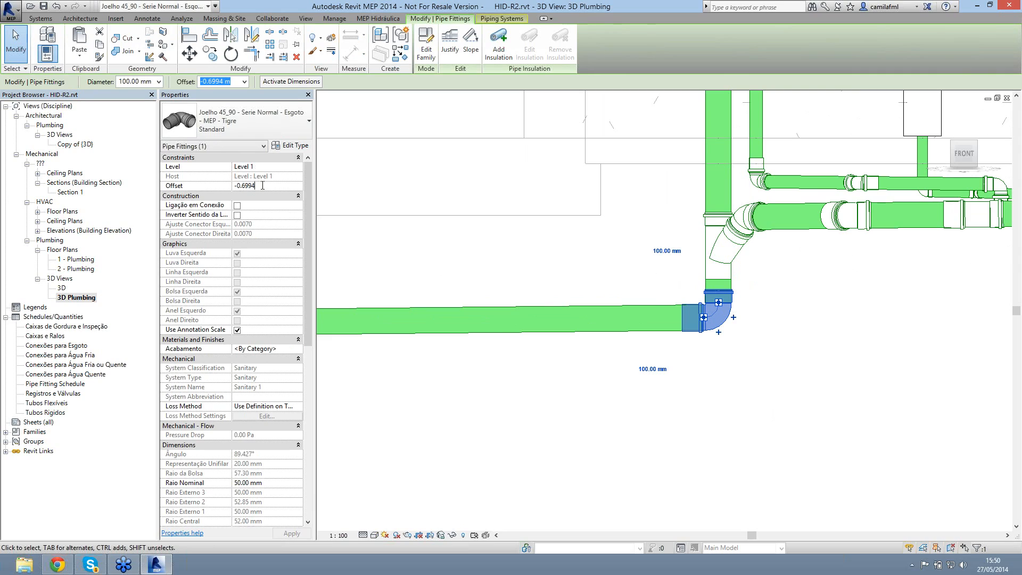
{"action": "key", "text": "BackSpace"}
{"action": "key", "text": "BackSpace"}
{"action": "key", "text": "BackSpace"}
{"action": "type", "text": "5"}
{"action": "key", "text": "Return"}
Step: Raise the same elbow and its connected sewer pipe with an offset of -0.63 and deselect it
{"action": "left_click", "coordinate": [265, 184]}
{"action": "key", "text": "BackSpace"}
{"action": "key", "text": "BackSpace"}
{"action": "key", "text": "BackSpace"}
{"action": "key", "text": "BackSpace"}
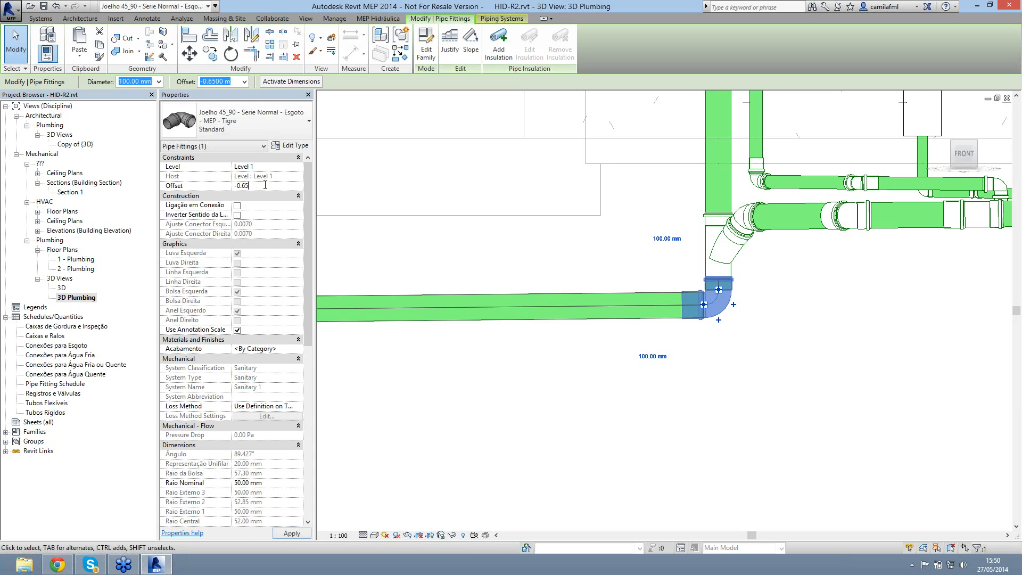
{"action": "type", "text": "63"}
{"action": "key", "text": "Return"}
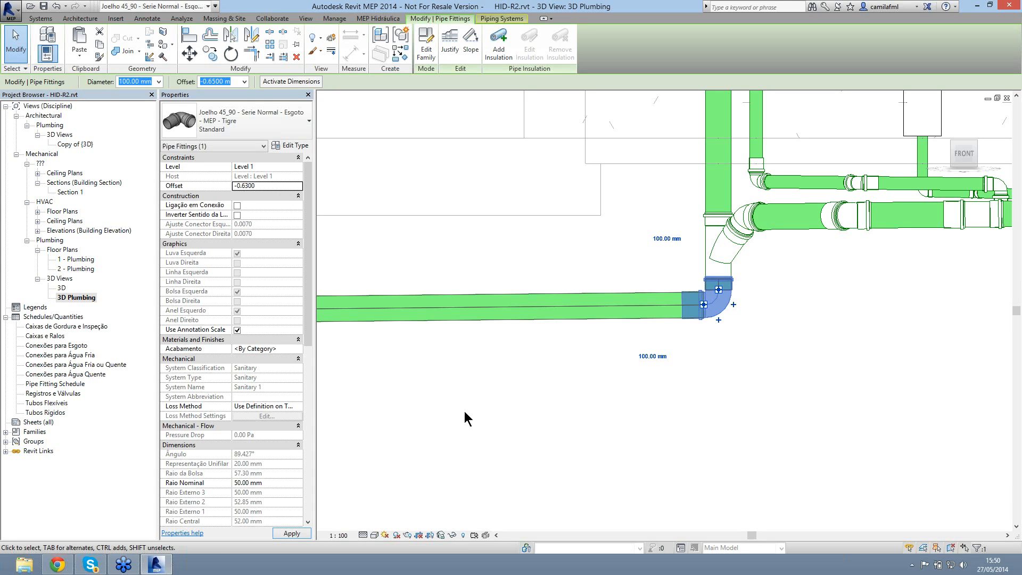
{"action": "left_click", "coordinate": [756, 378]}
Step: Check the elevation of the sewer pipe's open end near the inspection box
{"action": "scroll", "coordinate": [756, 378], "scroll_direction": "down", "scroll_amount": 2}
{"action": "middle_click_drag", "start_coordinate": [440, 369], "coordinate": [613, 390]}
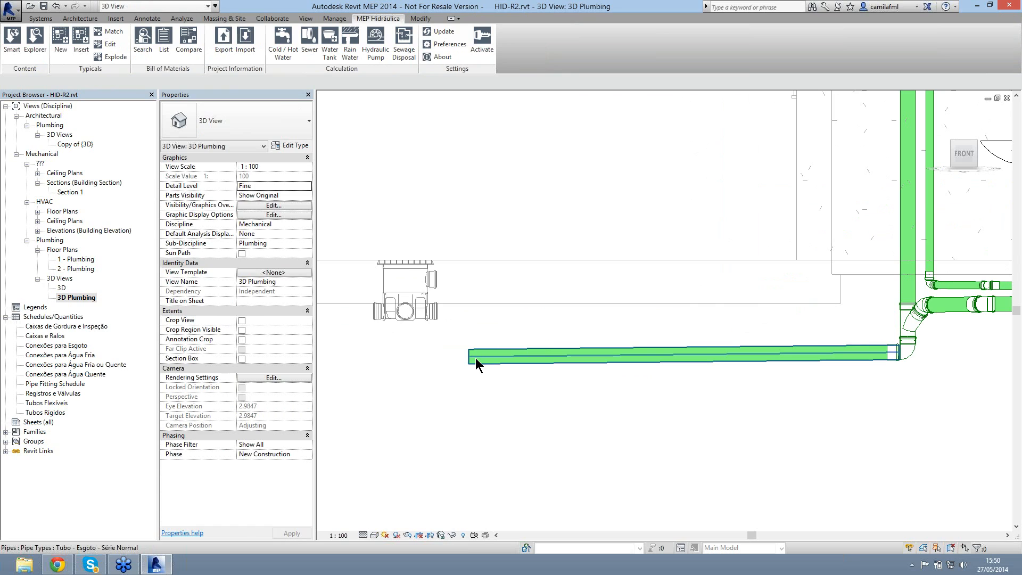
{"action": "left_click", "coordinate": [458, 357]}
{"action": "scroll", "coordinate": [469, 352], "scroll_direction": "up", "scroll_amount": 2}
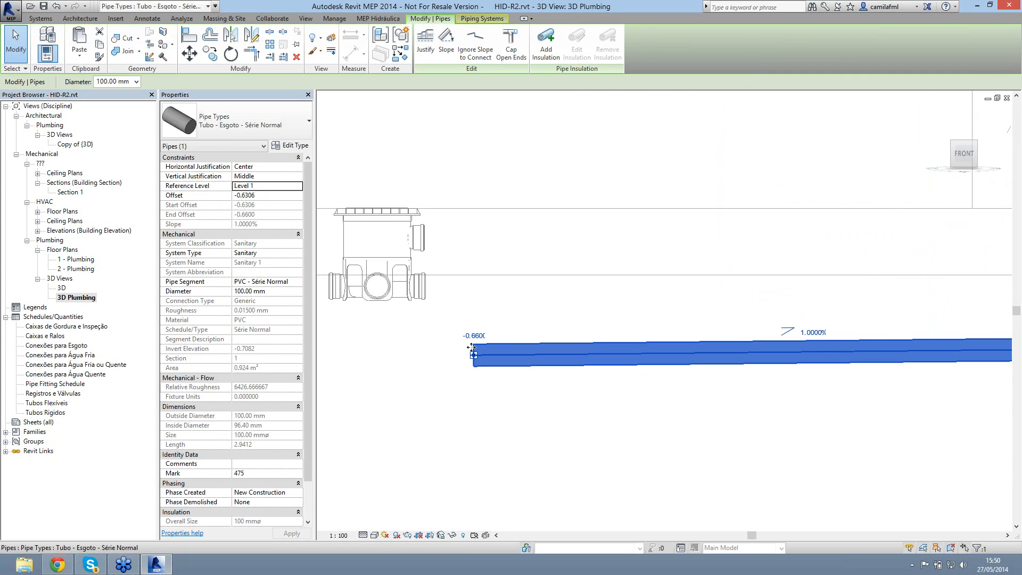
Step: Examine the inspection box's extension length and check its upper inlet's elevation by starting a pipe there, then cancel the pipe
{"action": "left_click", "coordinate": [381, 296]}
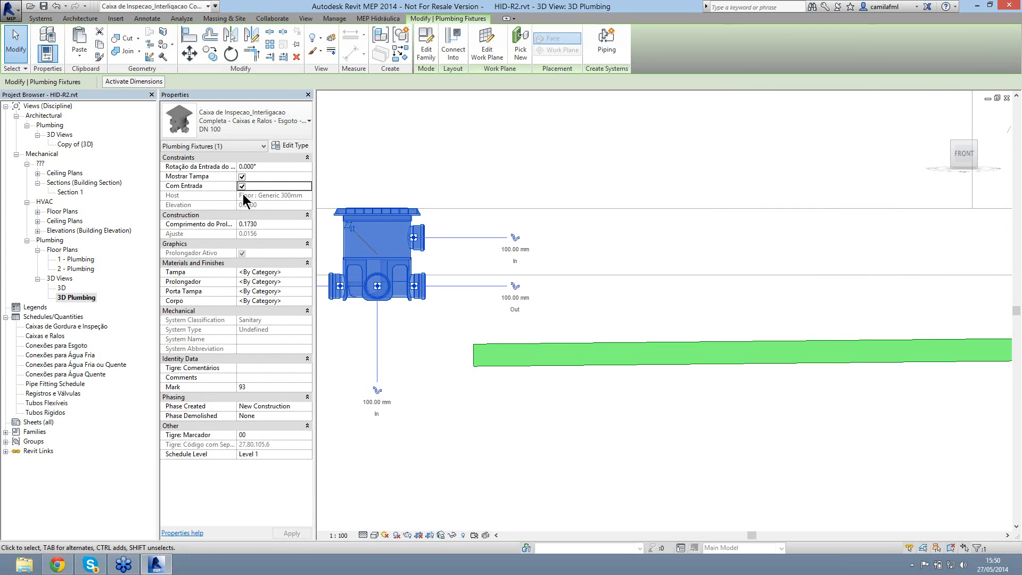
{"action": "scroll", "coordinate": [561, 316], "scroll_direction": "down", "scroll_amount": 2}
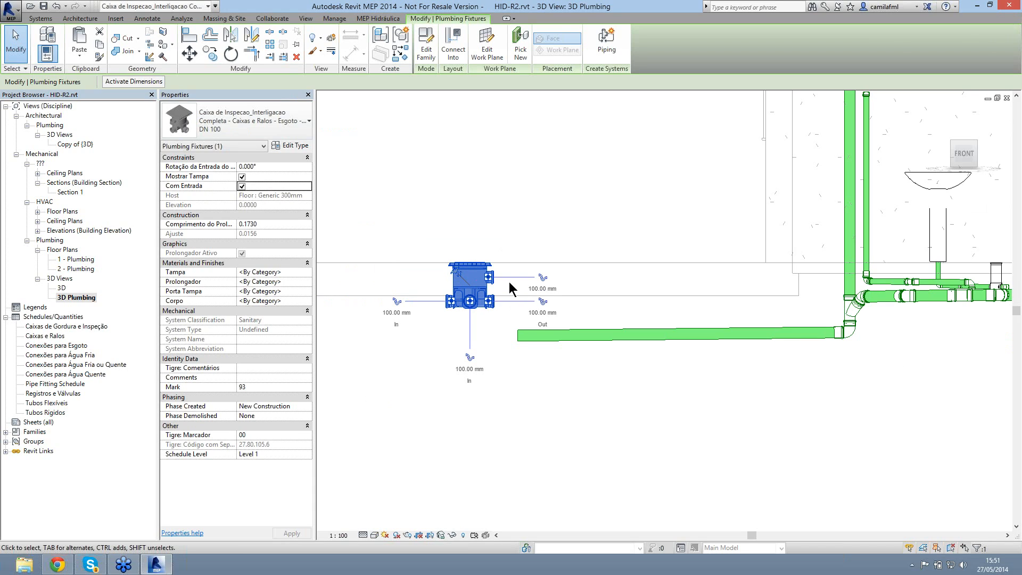
{"action": "left_click", "coordinate": [242, 186]}
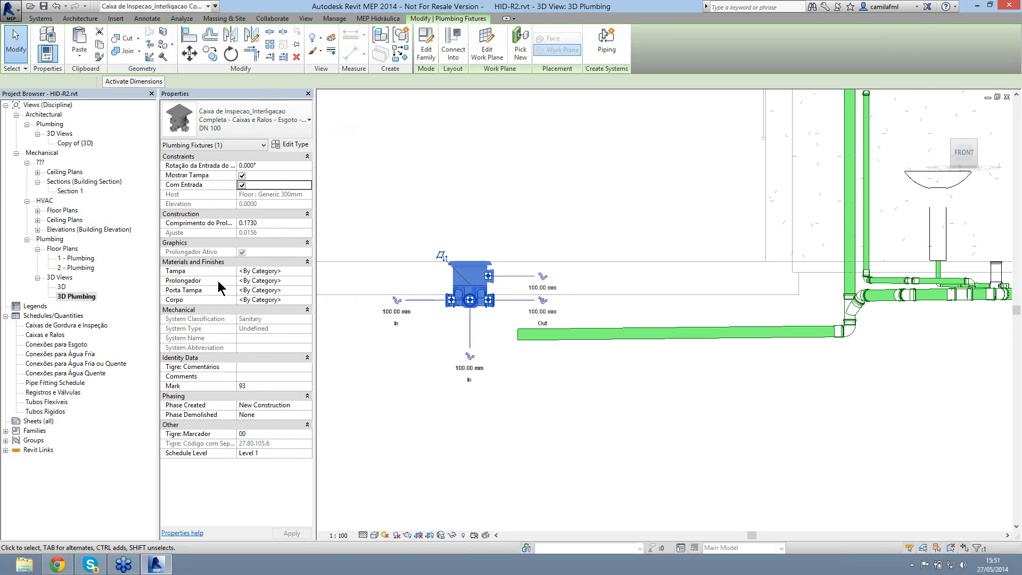
{"action": "left_click", "coordinate": [269, 224]}
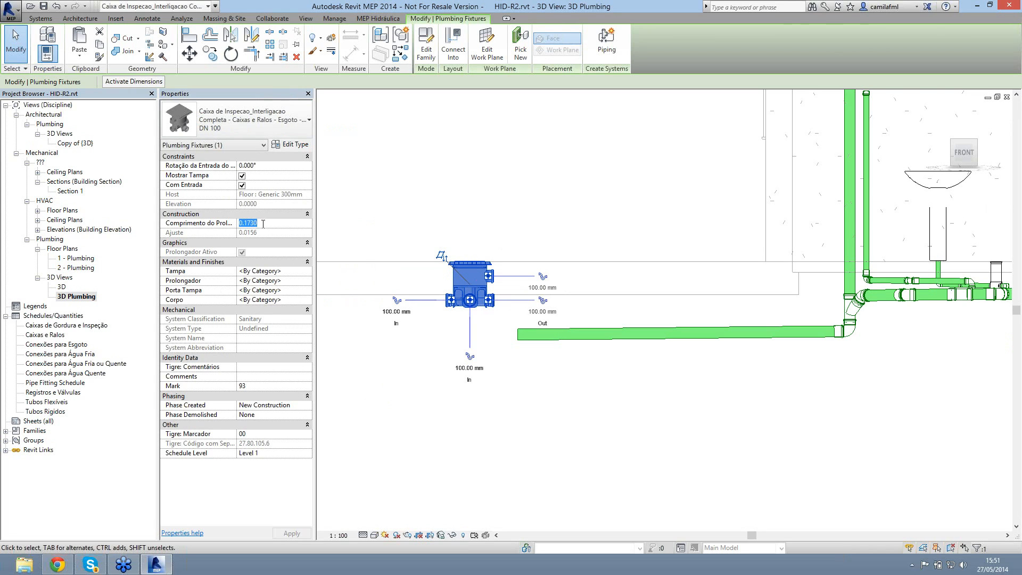
{"action": "left_click", "coordinate": [282, 225]}
{"action": "left_click", "coordinate": [543, 277]}
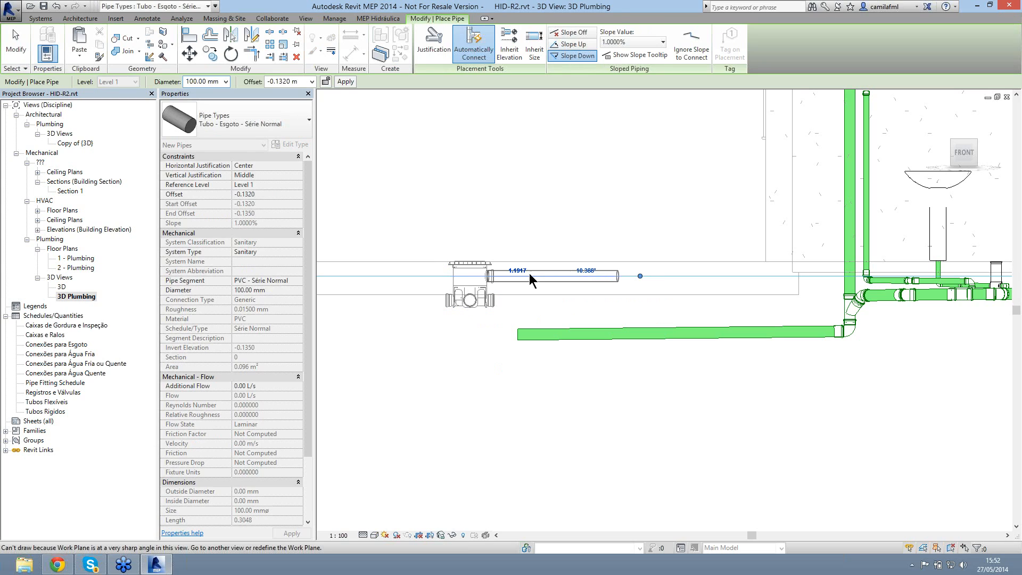
{"action": "key", "text": "Escape"}
{"action": "key", "text": "Escape"}
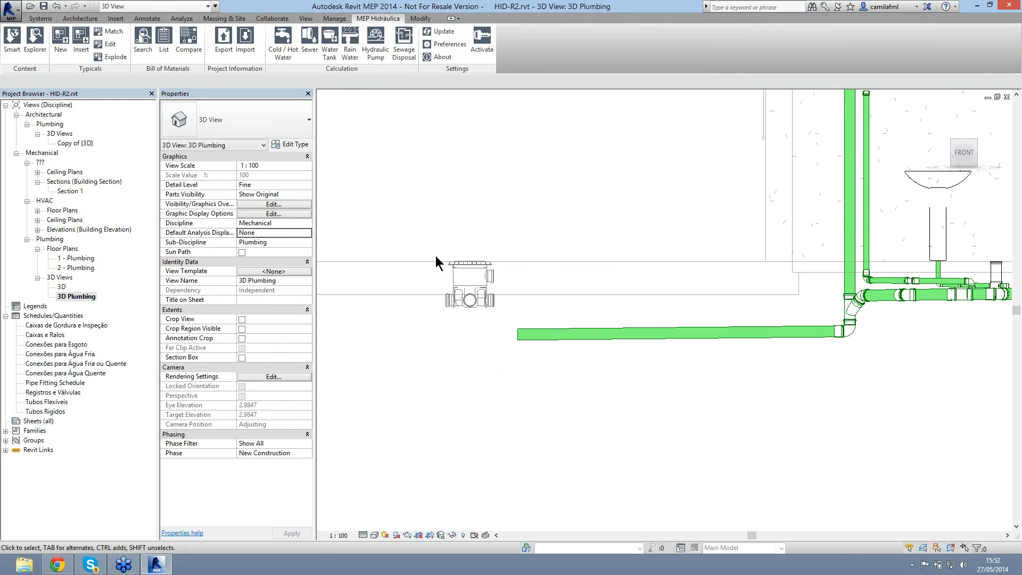
Step: Set the inspection box's extension length to 0.701 and deselect the box
{"action": "left_click", "coordinate": [490, 296]}
{"action": "left_click", "coordinate": [270, 223]}
{"action": "left_click", "coordinate": [270, 223]}
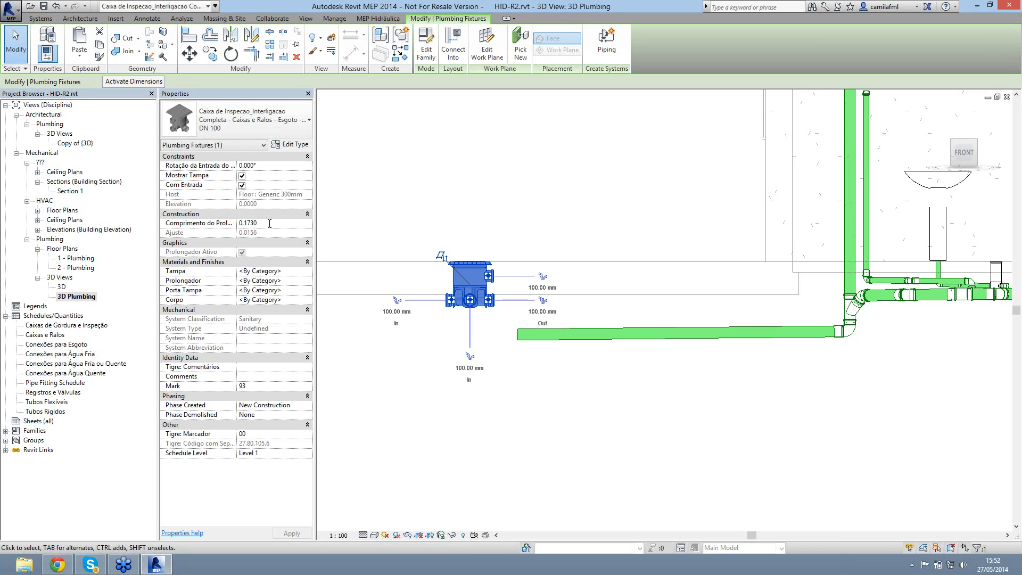
{"action": "left_click", "coordinate": [360, 278]}
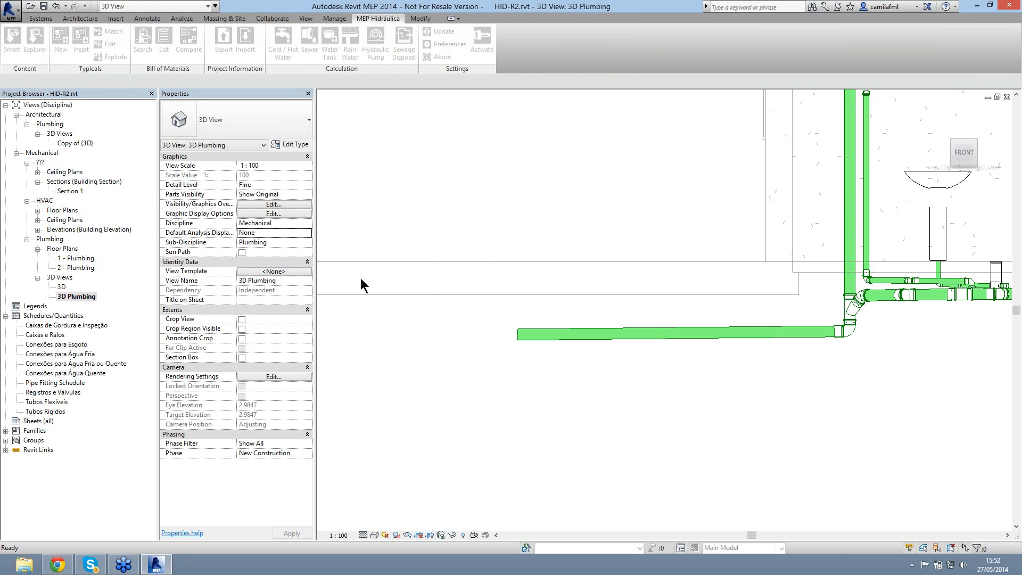
{"action": "left_click", "coordinate": [471, 301]}
{"action": "left_click", "coordinate": [274, 224]}
{"action": "left_click", "coordinate": [275, 225]}
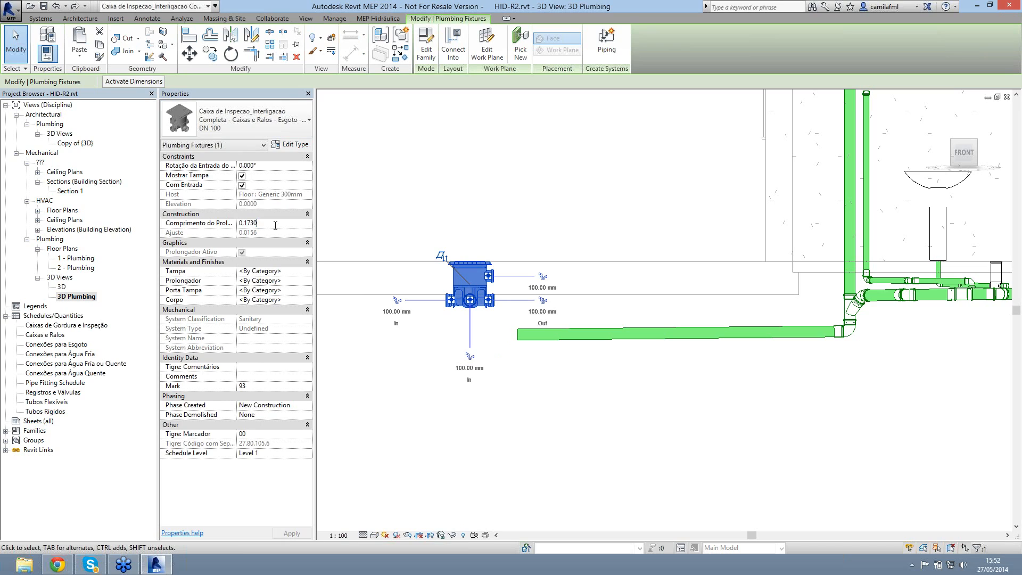
{"action": "key", "text": "BackSpace"}
{"action": "key", "text": "BackSpace"}
{"action": "key", "text": "BackSpace"}
{"action": "key", "text": "BackSpace"}
{"action": "type", "text": "701"}
{"action": "key", "text": "Return"}
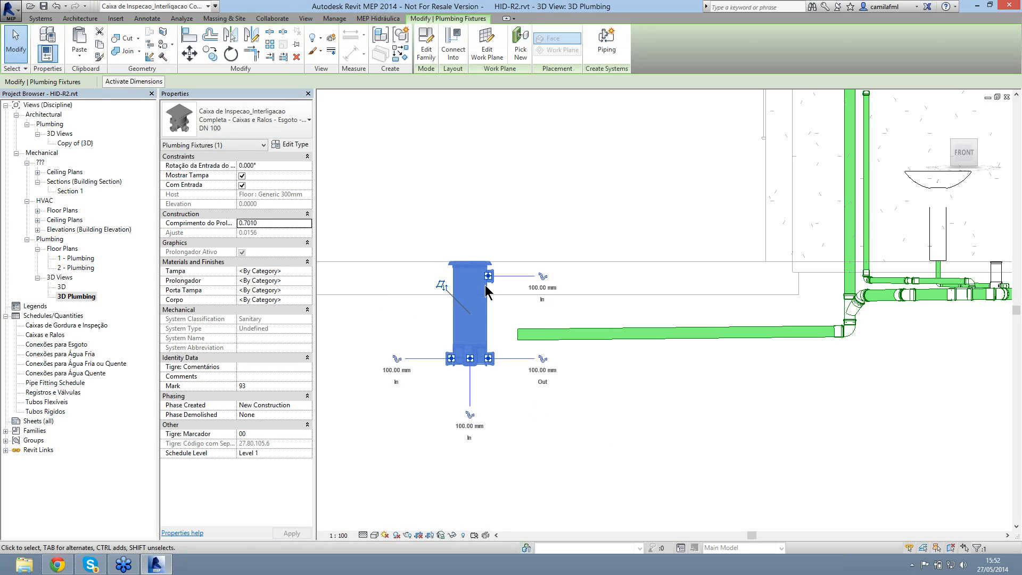
{"action": "key", "text": "Escape"}
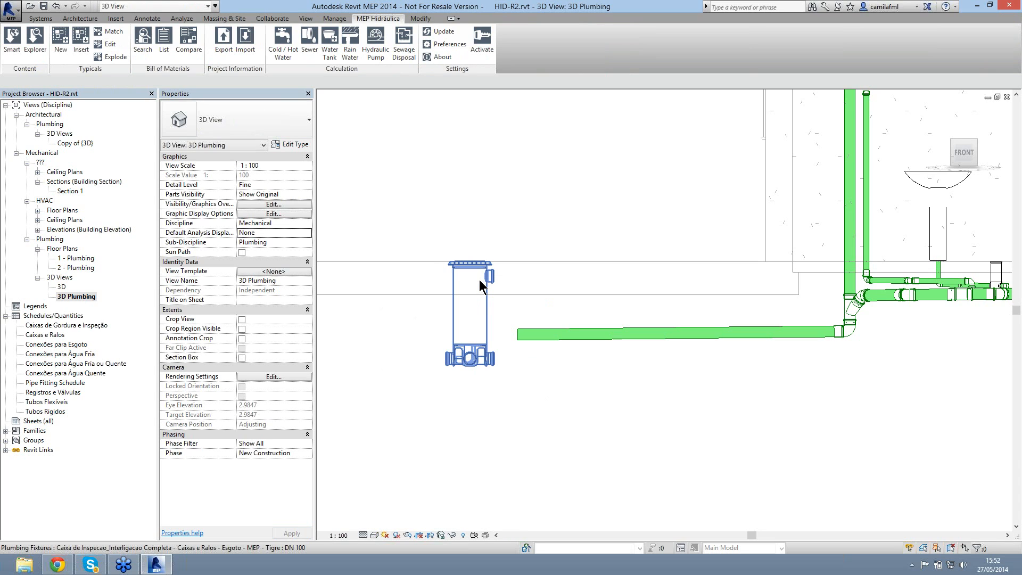
Step: Check the elevation of the extended box's lower outlet with a trial pipe, then undo the extension length change
{"action": "left_click", "coordinate": [479, 280]}
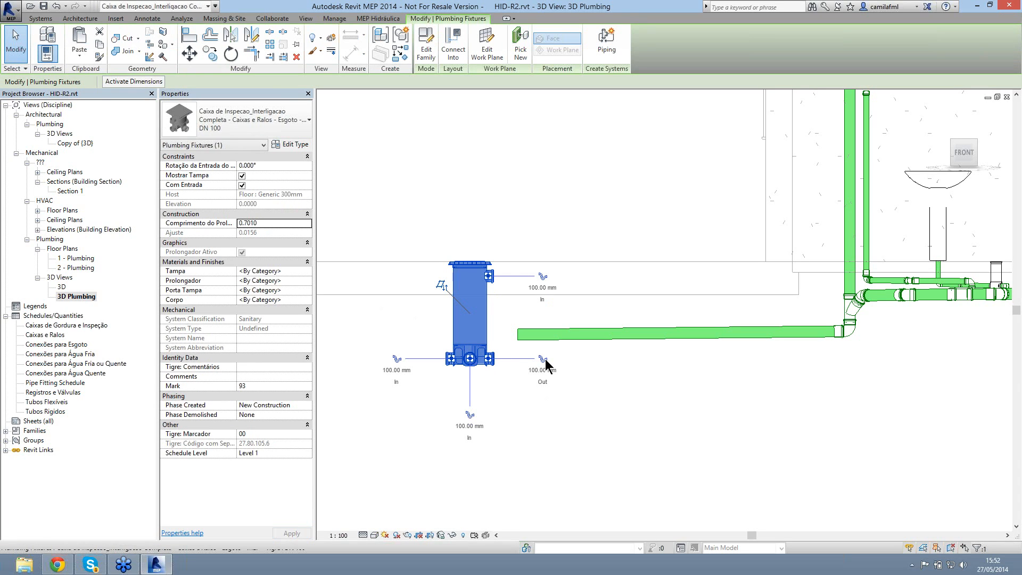
{"action": "left_click", "coordinate": [544, 360]}
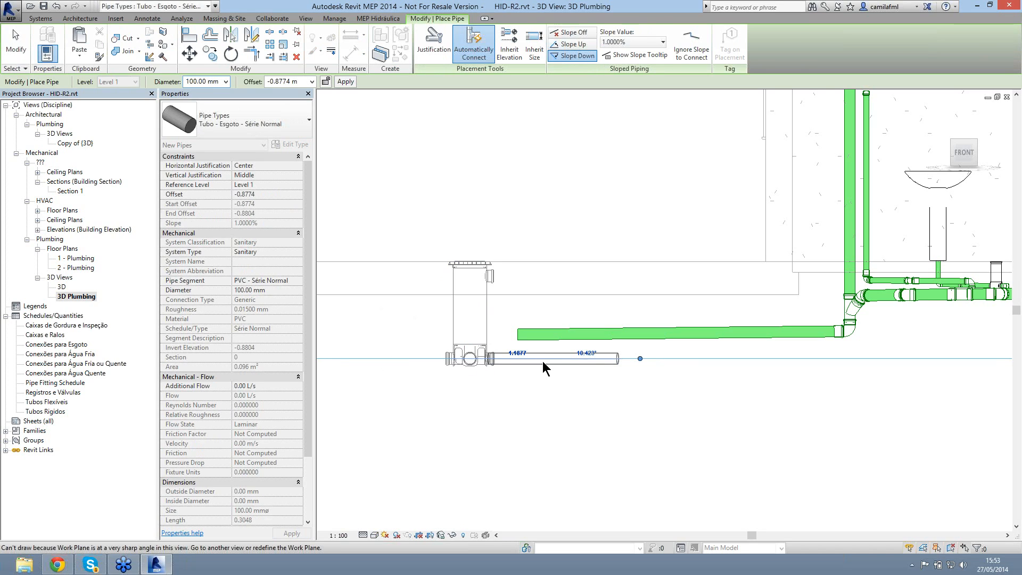
{"action": "key", "text": "Escape"}
{"action": "key", "text": "Escape"}
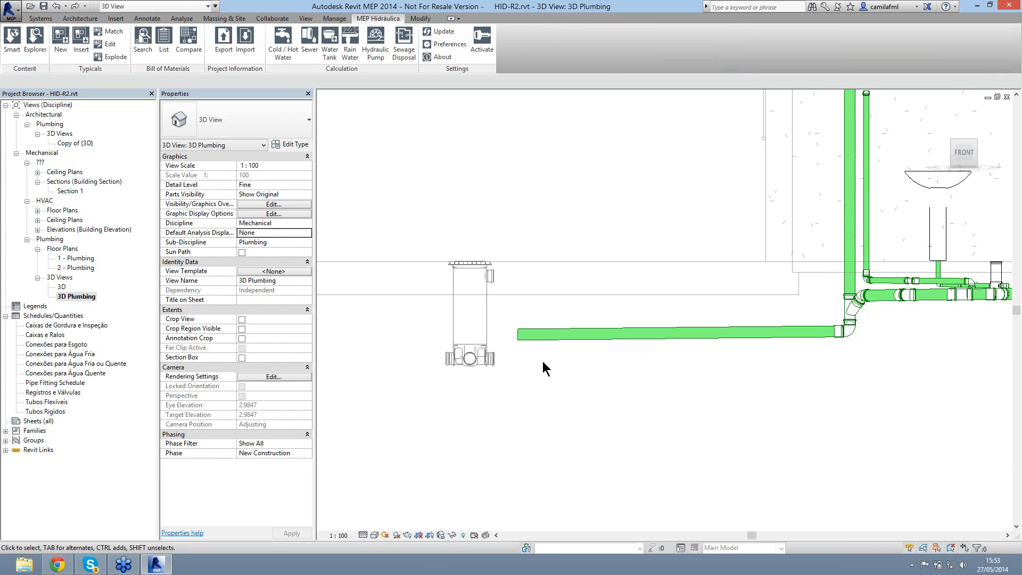
{"action": "key", "text": "ctrl+z"}
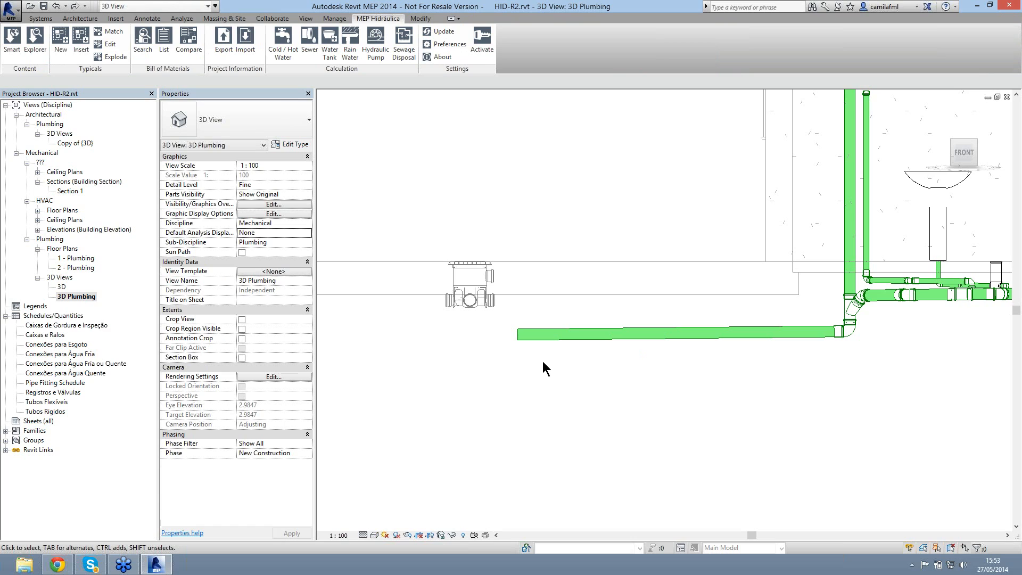
Step: Compare the sewer pipe's end offset with the box's lower outlet elevation using a trial pipe, then cancel it
{"action": "left_click", "coordinate": [470, 307]}
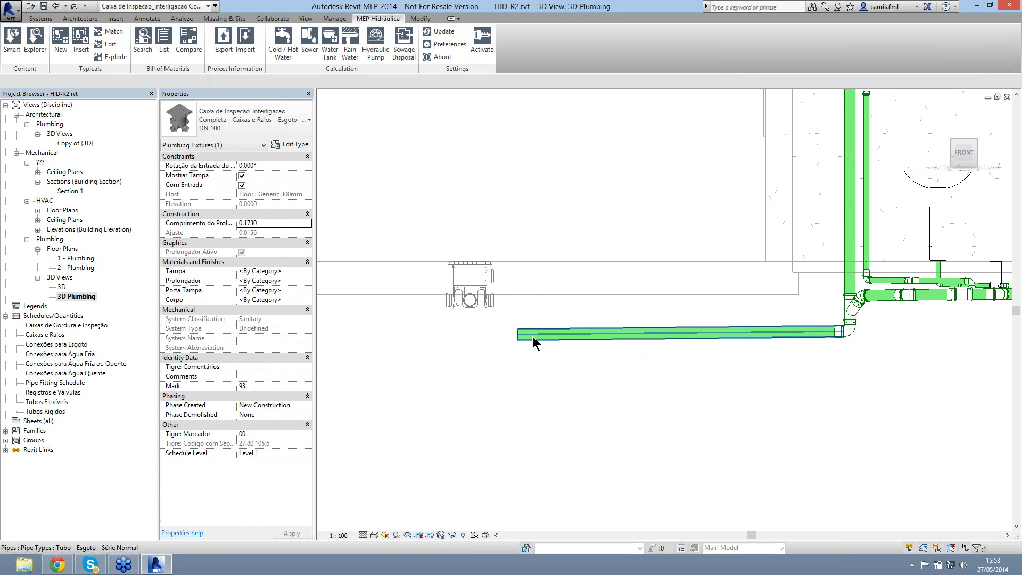
{"action": "left_click", "coordinate": [532, 316]}
{"action": "left_click", "coordinate": [527, 333]}
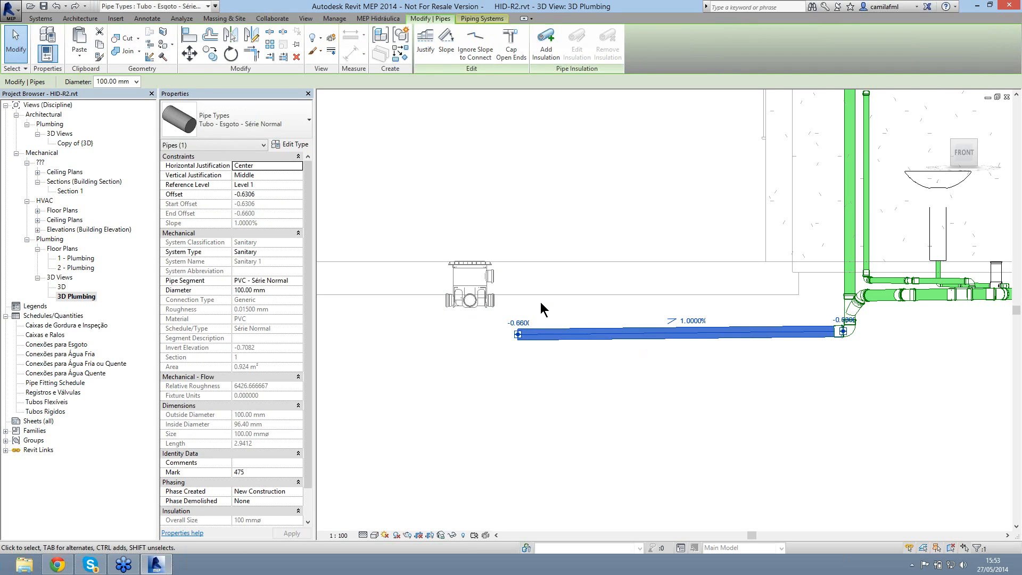
{"action": "key", "text": "p"}
{"action": "key", "text": "i"}
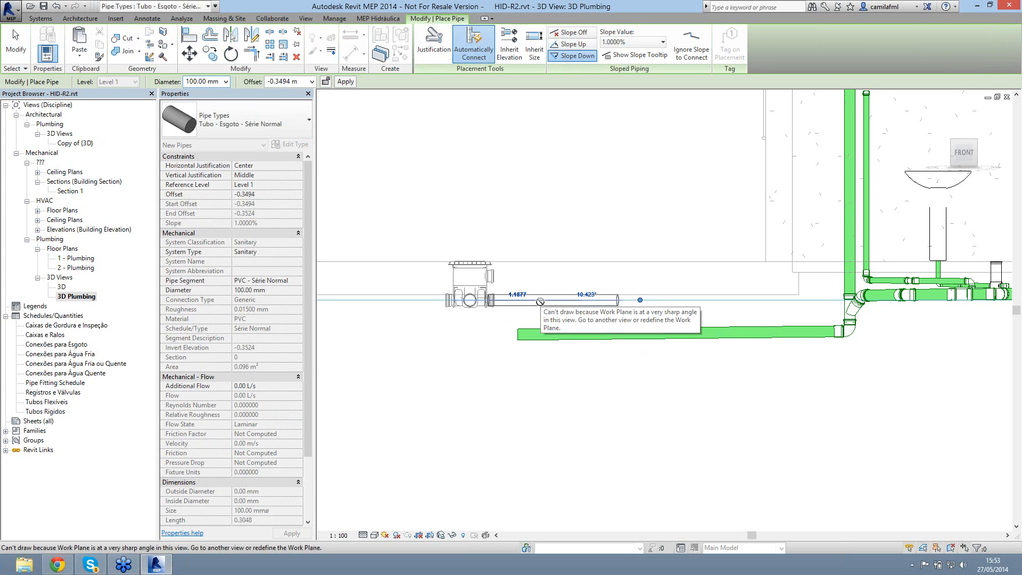
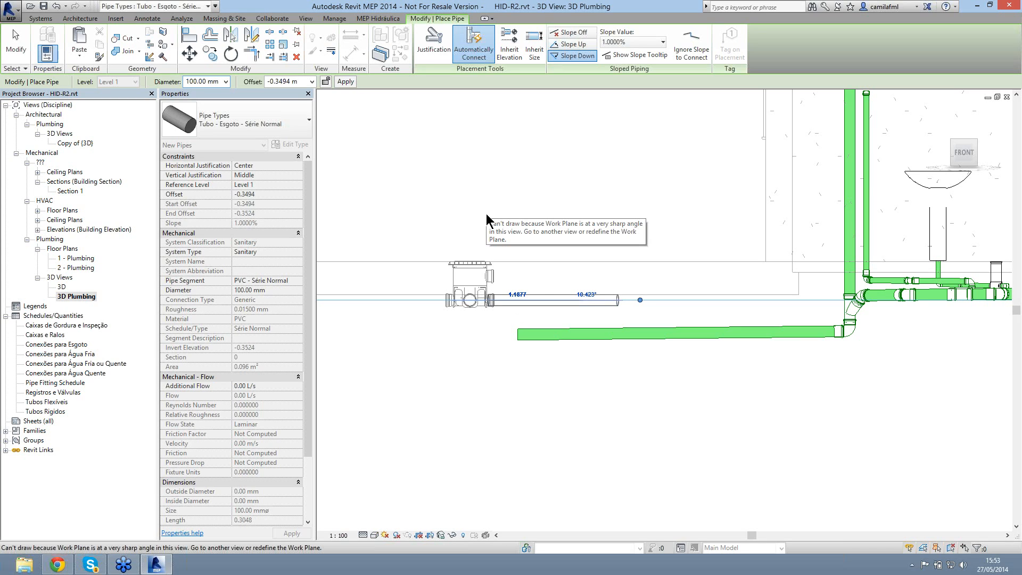
{"action": "key", "text": "Escape"}
{"action": "key", "text": "Escape"}
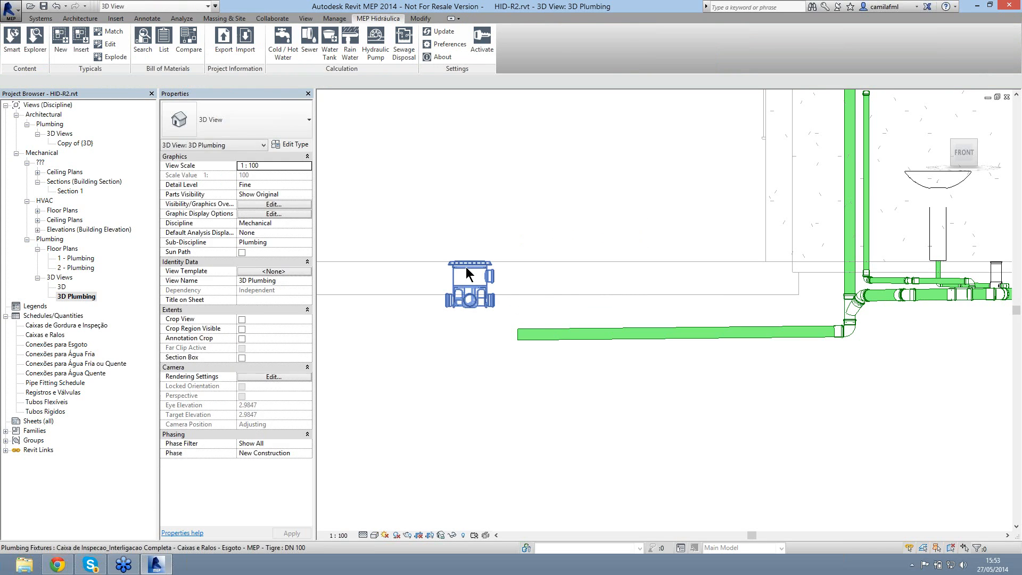
Step: Set the inspection box's extension length to 0.4836 and deselect the box
{"action": "left_click", "coordinate": [467, 268]}
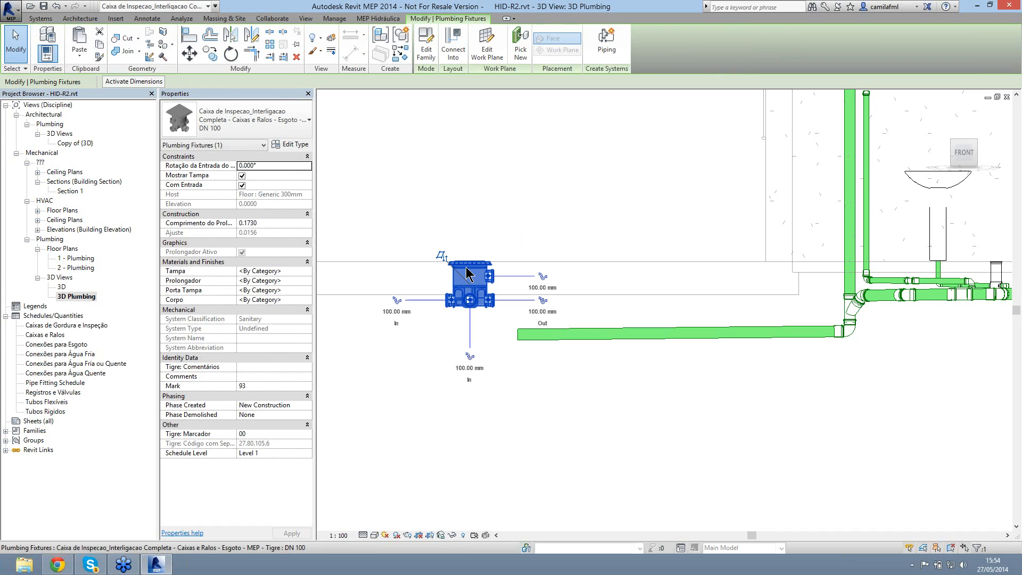
{"action": "left_click", "coordinate": [273, 223]}
{"action": "left_click", "coordinate": [274, 223]}
{"action": "key", "text": "BackSpace"}
{"action": "key", "text": "BackSpace"}
{"action": "key", "text": "BackSpace"}
{"action": "key", "text": "BackSpace"}
{"action": "type", "text": "4836"}
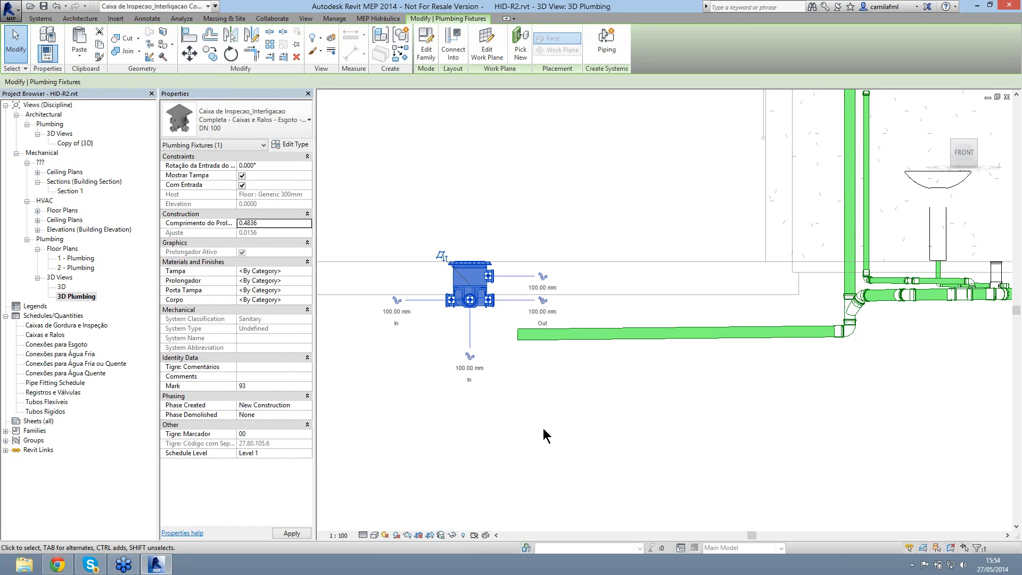
{"action": "left_click", "coordinate": [515, 244]}
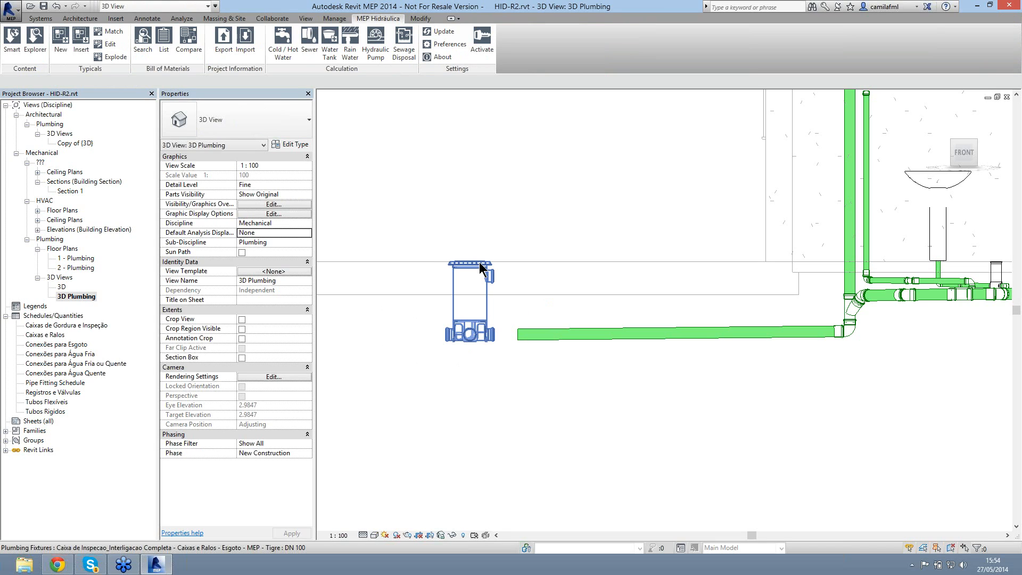
Step: Attach the inspection box's building-side outlet connector to the open end of the sewer pipe and deselect the box
{"action": "left_click", "coordinate": [490, 335]}
{"action": "scroll", "coordinate": [491, 337], "scroll_direction": "up", "scroll_amount": 5}
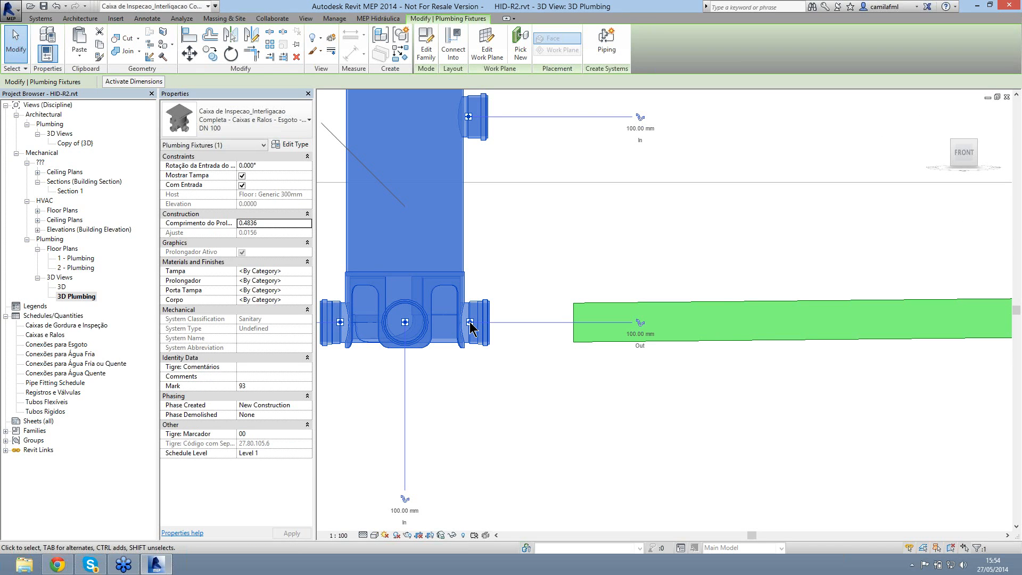
{"action": "left_click_drag", "start_coordinate": [470, 323], "coordinate": [573, 323]}
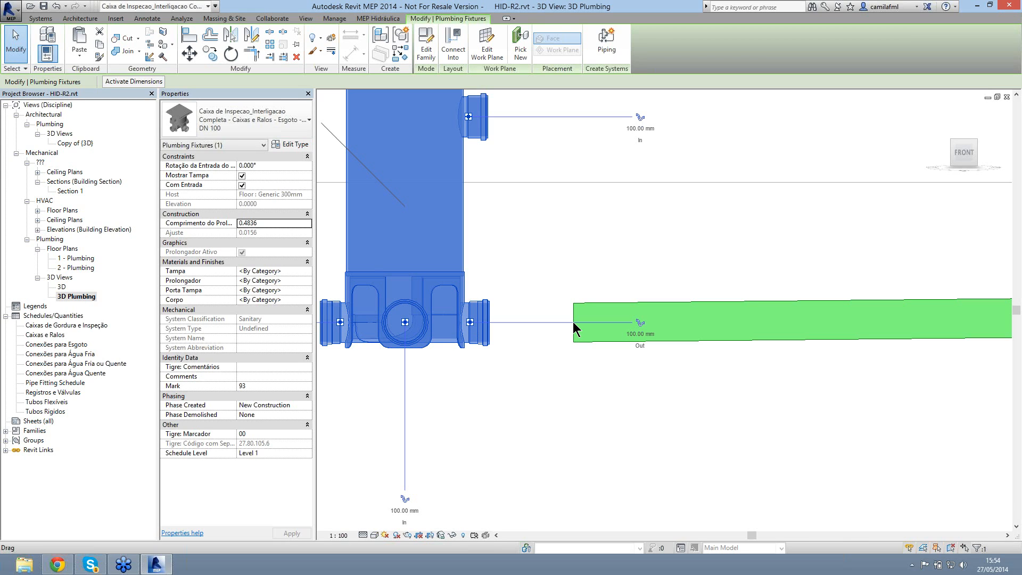
{"action": "left_click_drag", "start_coordinate": [573, 321], "coordinate": [574, 323]}
{"action": "left_click", "coordinate": [580, 373]}
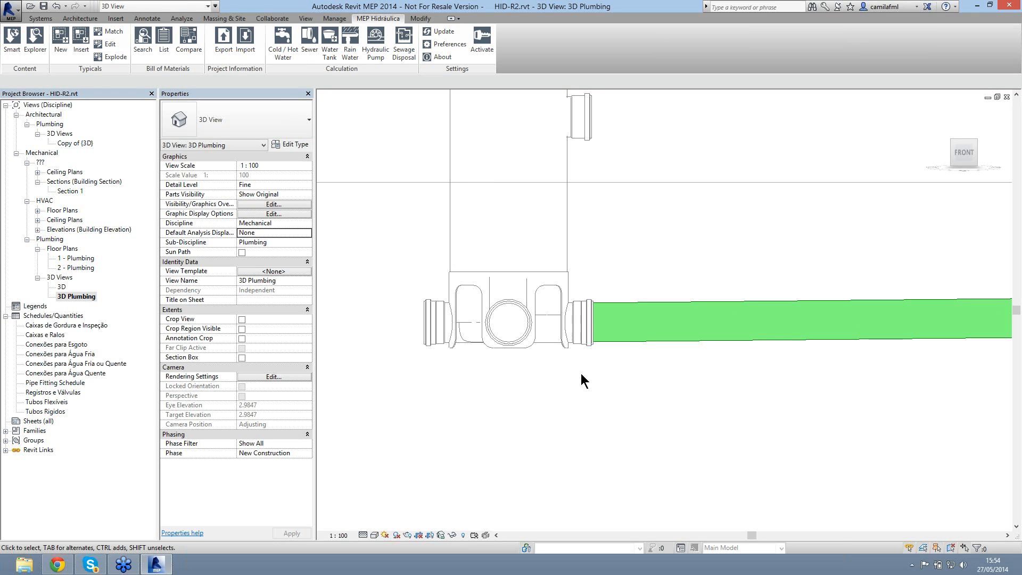
{"action": "scroll", "coordinate": [584, 380], "scroll_direction": "down", "scroll_amount": 5}
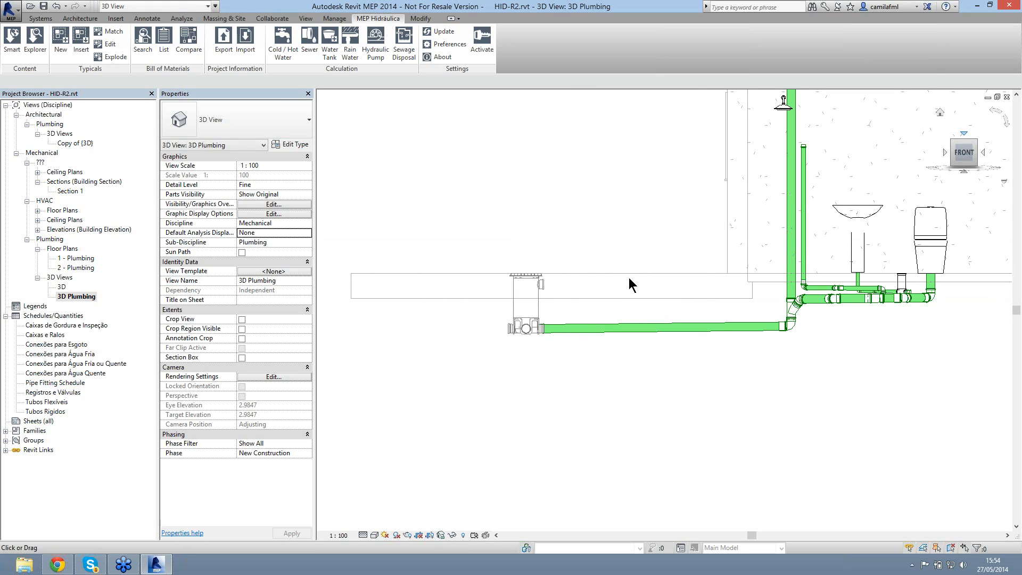
Step: Try to draw a 100 mm pipe from the box's connector facing away from the building, sloping down 1%
{"action": "left_click", "coordinate": [964, 133]}
{"action": "scroll", "coordinate": [448, 315], "scroll_direction": "up", "scroll_amount": 4}
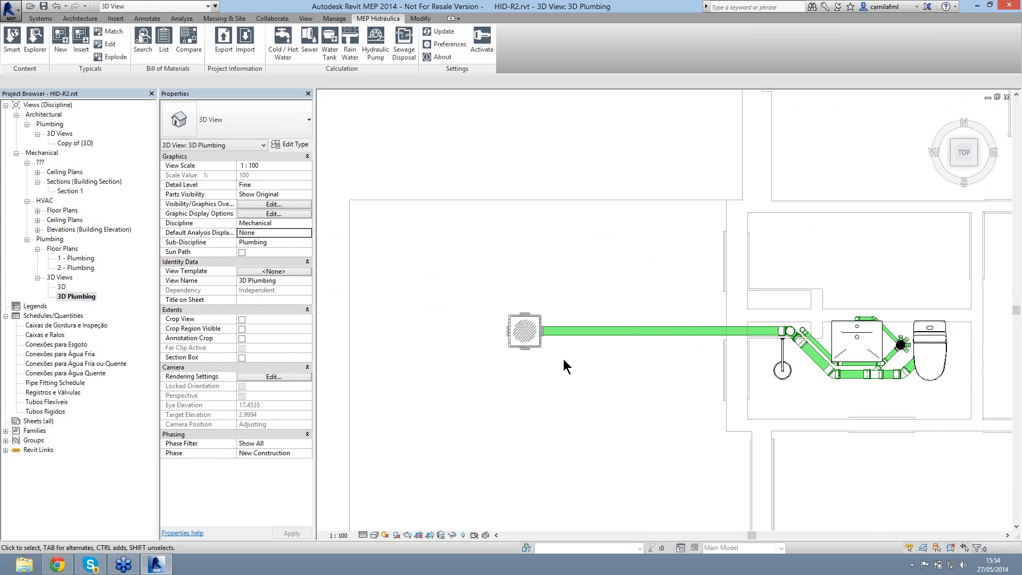
{"action": "scroll", "coordinate": [563, 359], "scroll_direction": "up", "scroll_amount": 2}
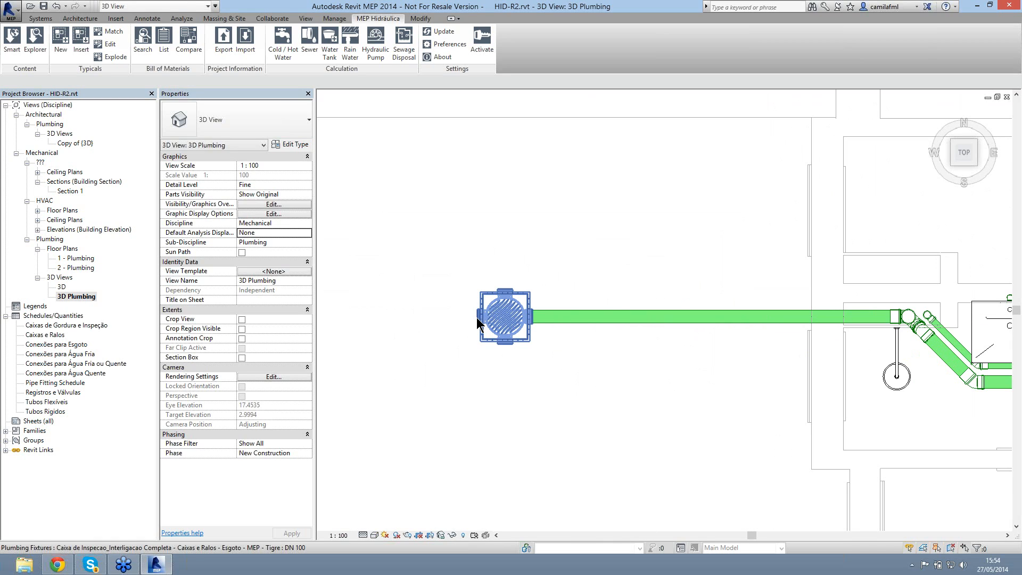
{"action": "left_click", "coordinate": [423, 319]}
{"action": "right_click", "coordinate": [422, 319]}
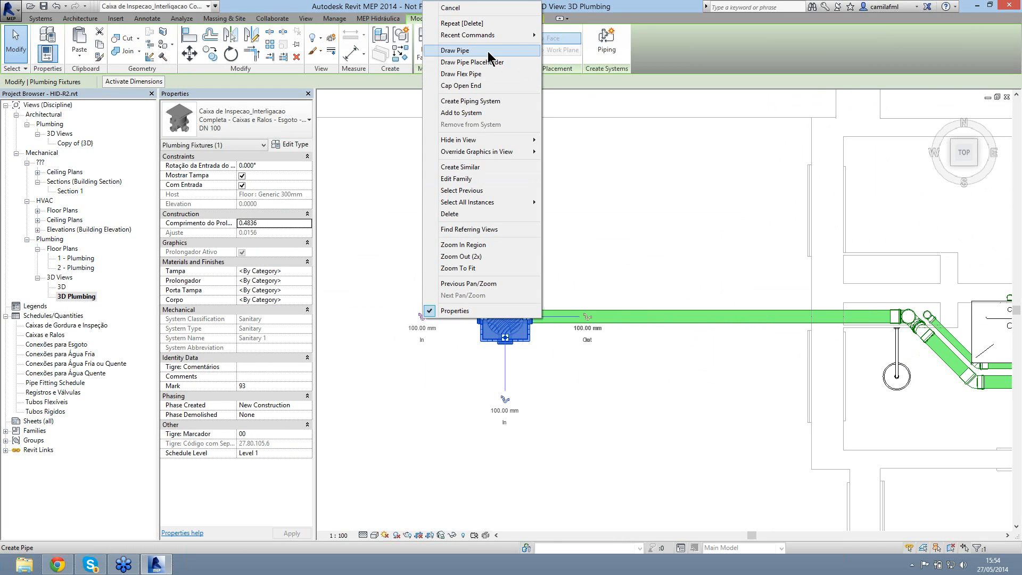
{"action": "left_click", "coordinate": [480, 50]}
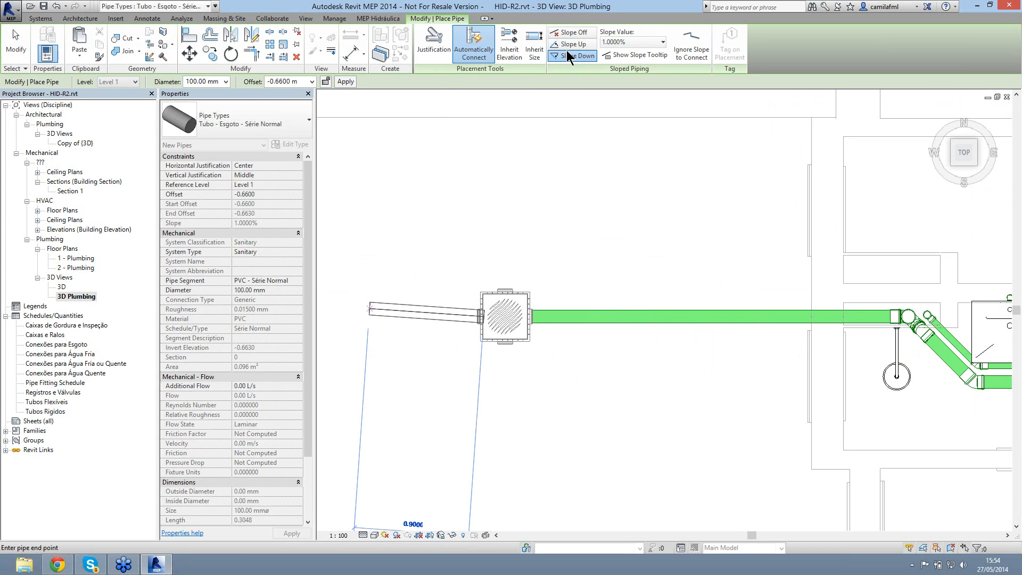
{"action": "left_click", "coordinate": [590, 340]}
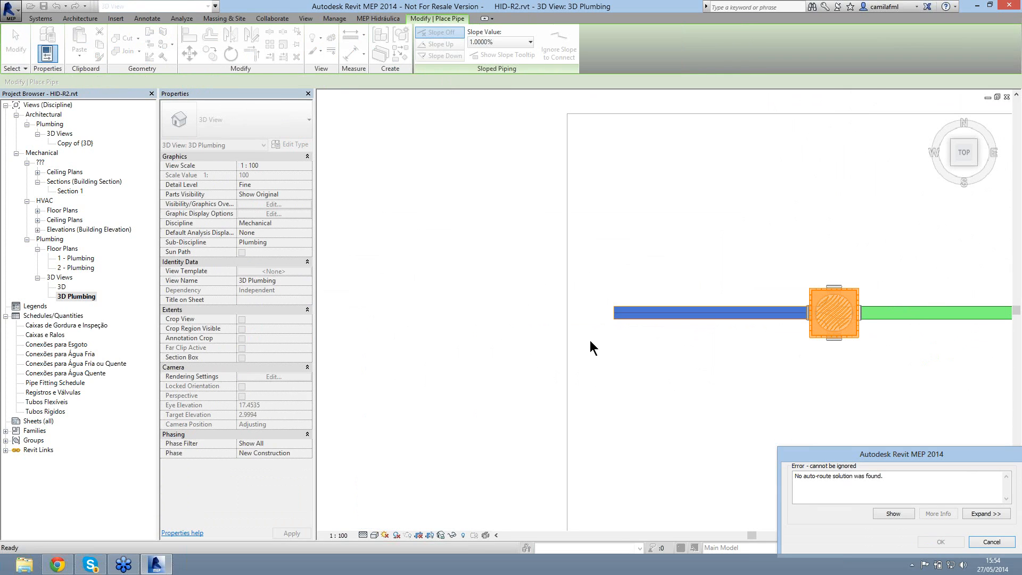
{"action": "left_click", "coordinate": [988, 546]}
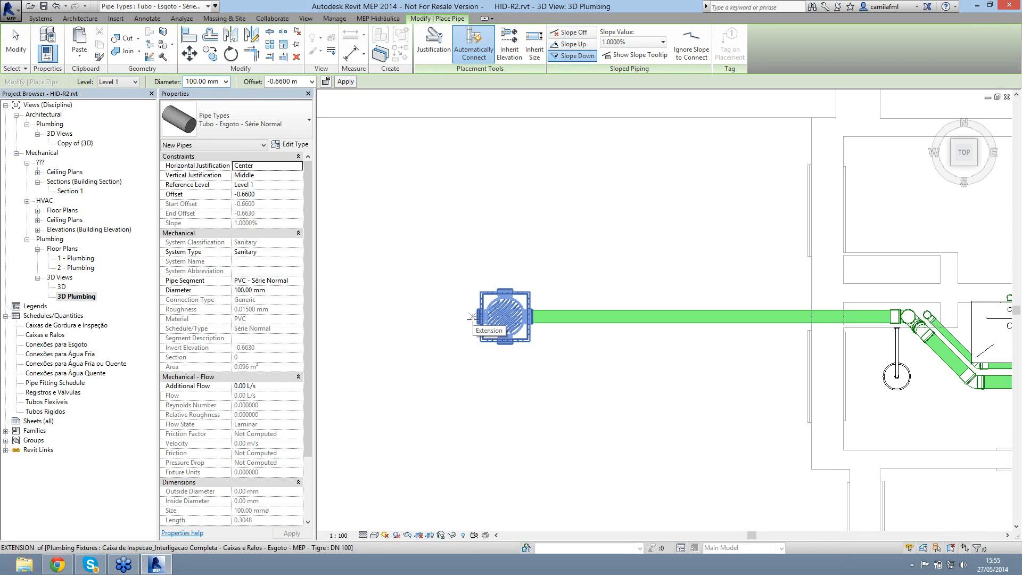
Step: Retry the 1% downward-sloping pipe from the same box connector using Ignore Slope to Connect
{"action": "key", "text": "Escape"}
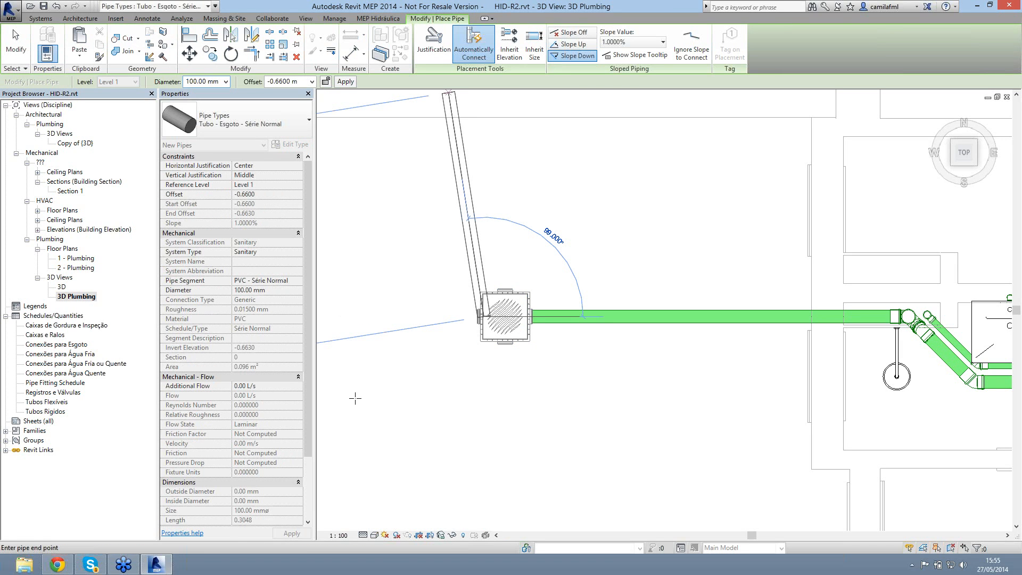
{"action": "left_click", "coordinate": [692, 49]}
{"action": "left_click", "coordinate": [473, 336]}
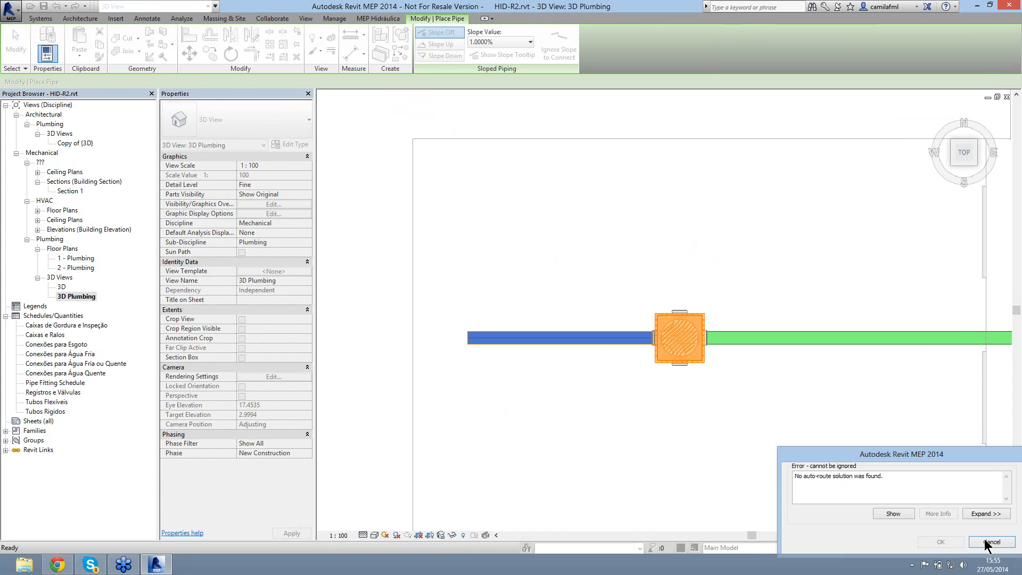
{"action": "key", "text": "Return"}
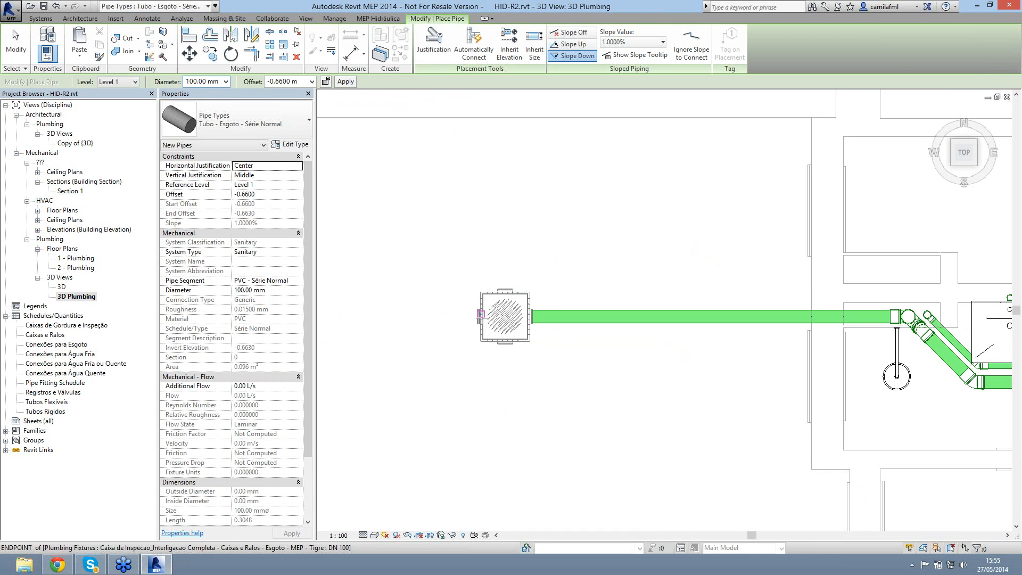
Step: With automatic connection off, draw a 100 mm pipe about 0.74 m long outward from beside the box, sloping down 1%
{"action": "left_click", "coordinate": [474, 316]}
{"action": "key", "text": "Escape"}
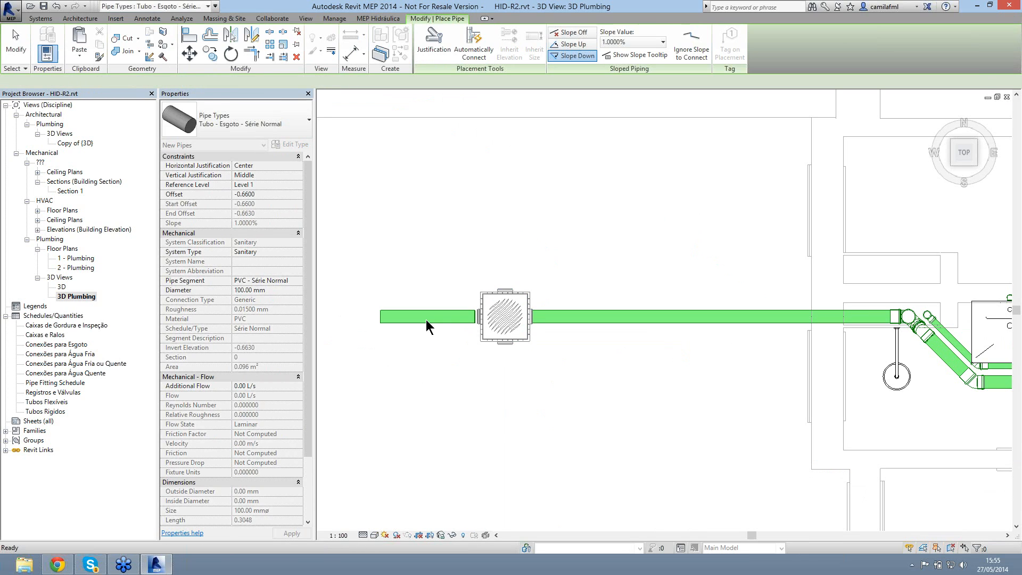
{"action": "key", "text": "Escape"}
{"action": "left_click", "coordinate": [432, 331]}
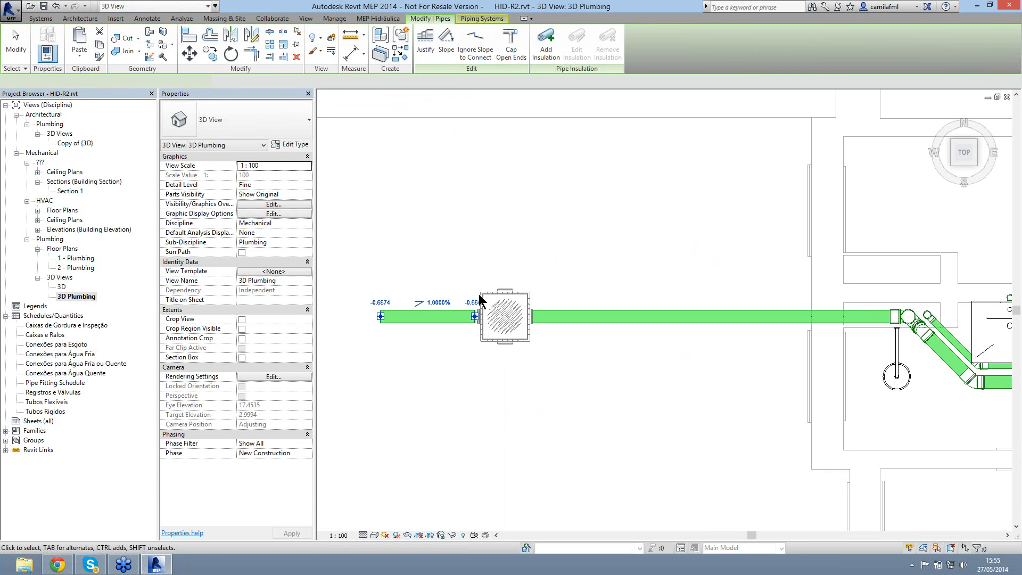
Step: Try to join the loose pipe's near end to the inspection box, then delete that pipe
{"action": "scroll", "coordinate": [477, 311], "scroll_direction": "up", "scroll_amount": 2}
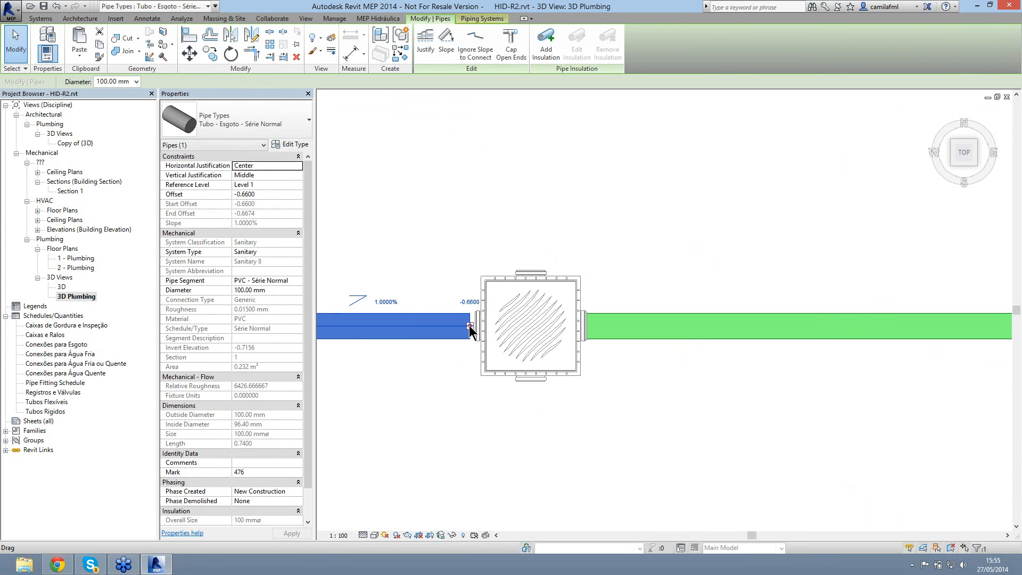
{"action": "left_click_drag", "start_coordinate": [471, 326], "coordinate": [468, 328]}
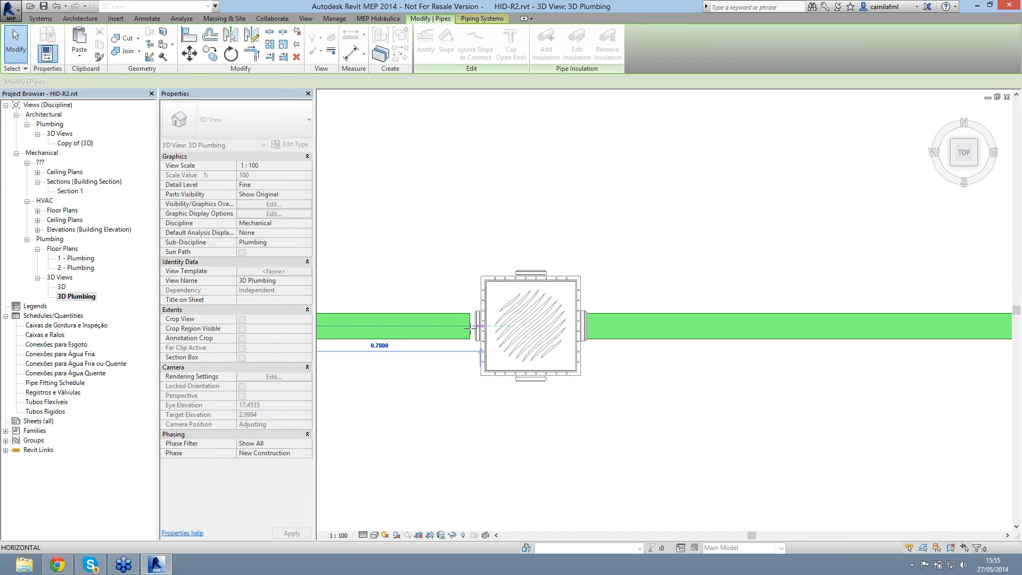
{"action": "left_click_drag", "start_coordinate": [469, 329], "coordinate": [470, 326]}
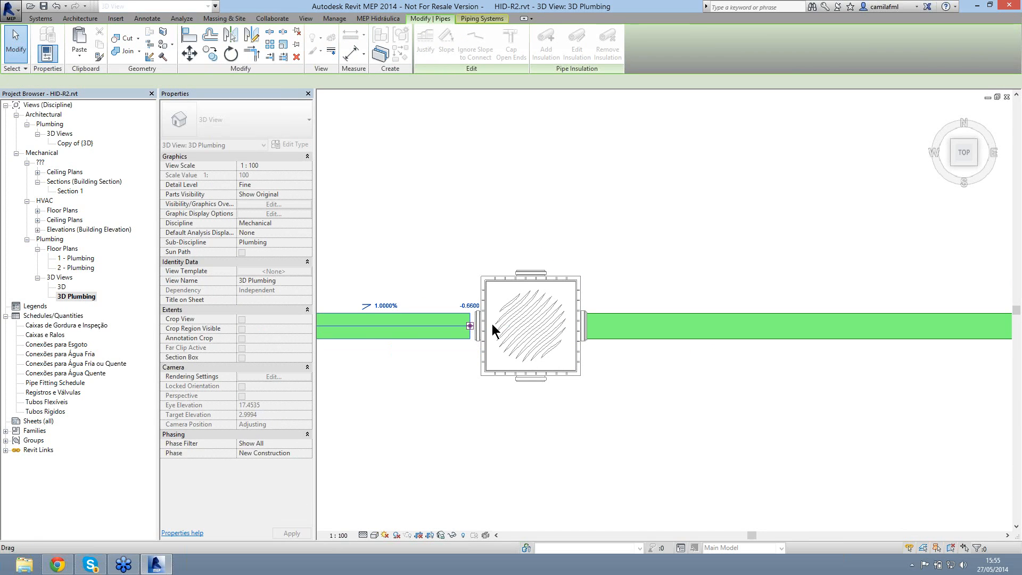
{"action": "key", "text": "Delete"}
Step: Draw a level 100 mm pipe about 1.1 m long from the box's connector facing away from the building, with slope off
{"action": "left_click", "coordinate": [492, 325]}
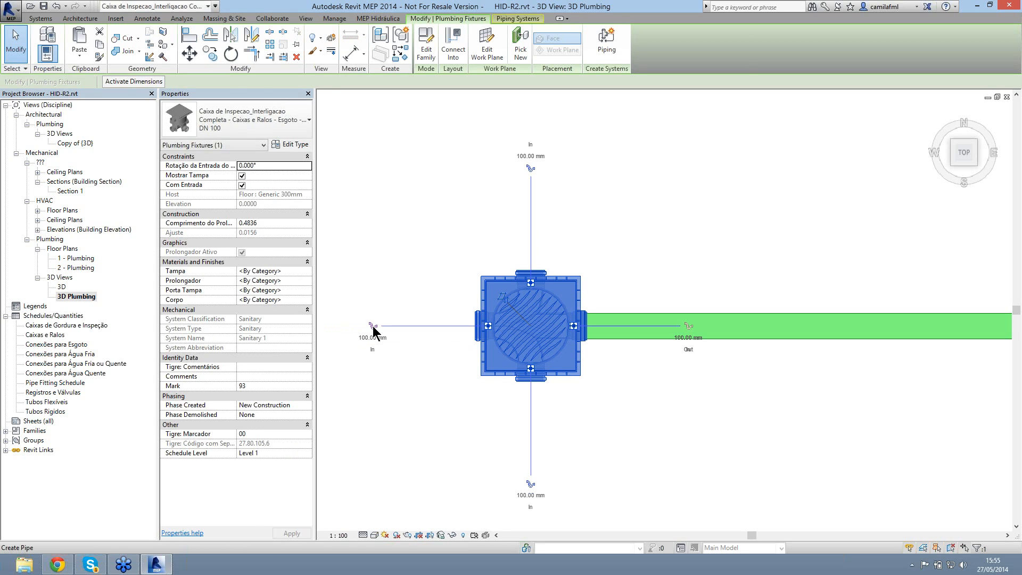
{"action": "left_click", "coordinate": [373, 326]}
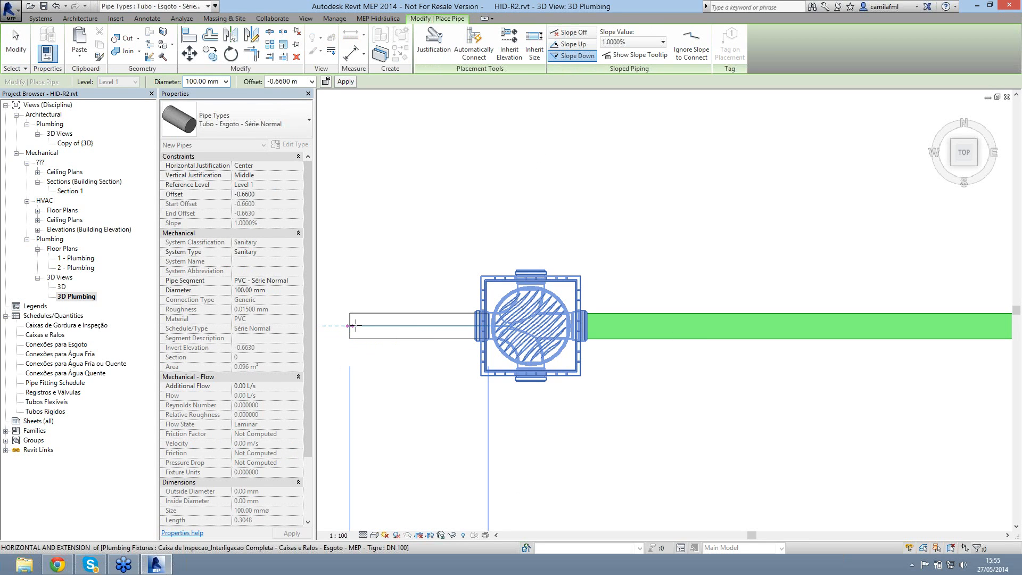
{"action": "left_click", "coordinate": [643, 46]}
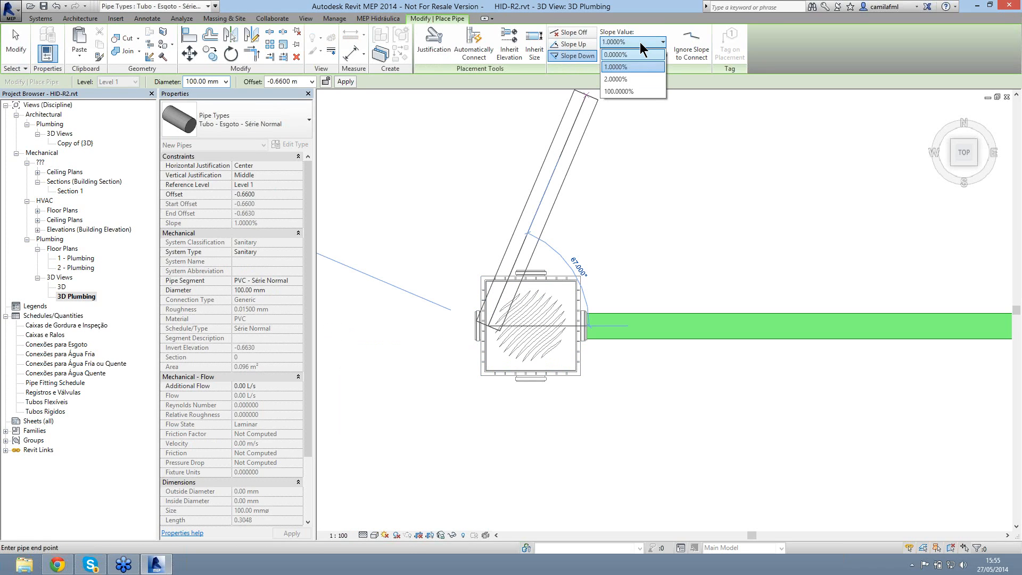
{"action": "left_click", "coordinate": [485, 251]}
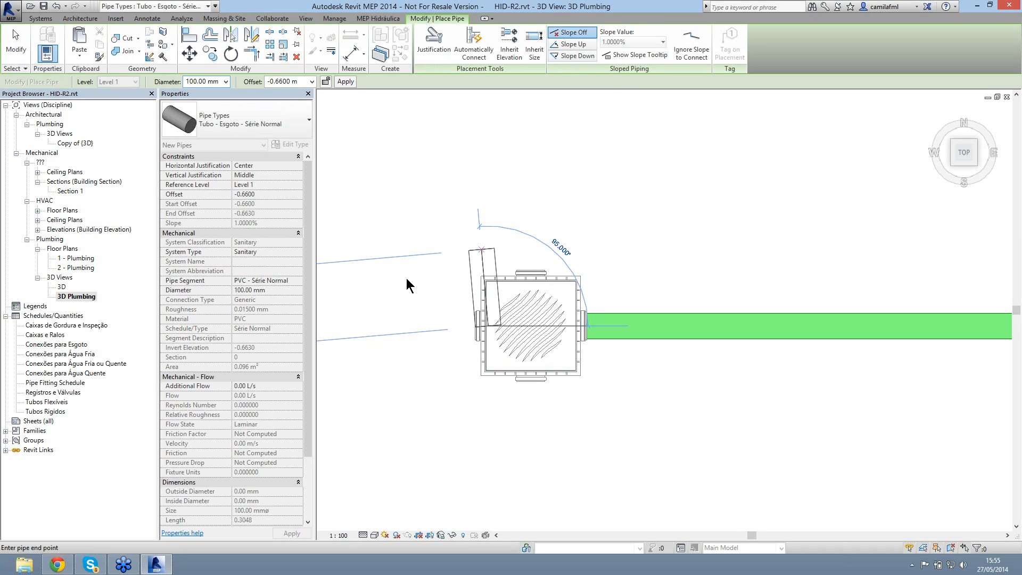
{"action": "scroll", "coordinate": [493, 259], "scroll_direction": "down", "scroll_amount": 4}
{"action": "left_click", "coordinate": [407, 278]}
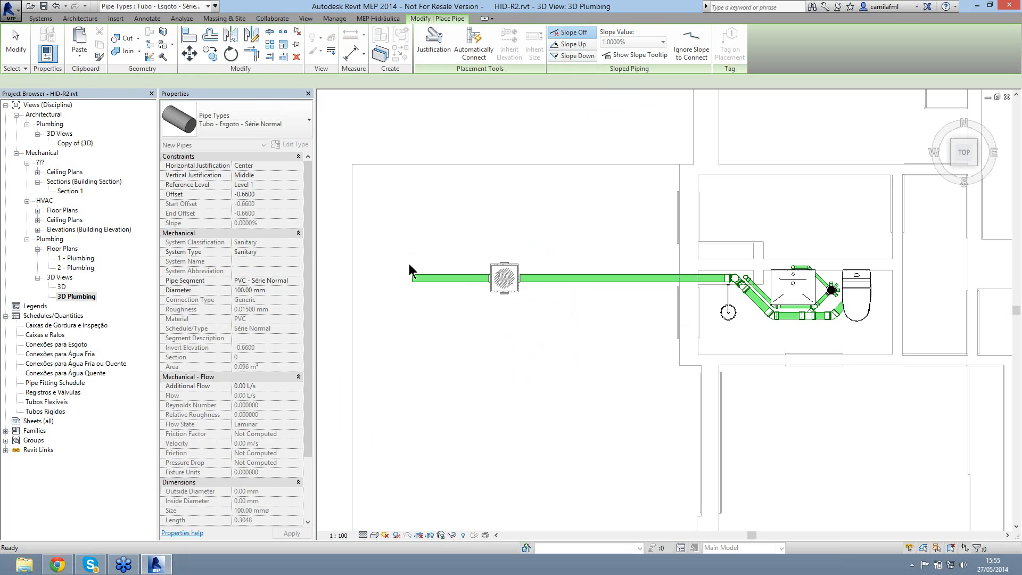
{"action": "key", "text": "Escape"}
{"action": "key", "text": "Escape"}
Step: Set the offset of the new pipe's outer end to -0.68 m
{"action": "left_click", "coordinate": [417, 277]}
{"action": "left_click", "coordinate": [412, 267]}
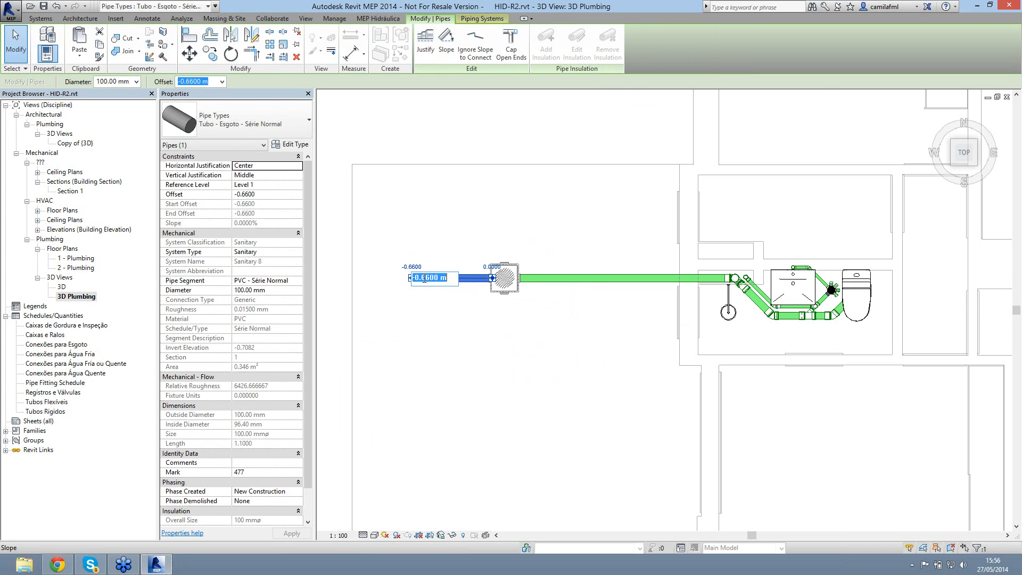
{"action": "scroll", "coordinate": [421, 277], "scroll_direction": "up", "scroll_amount": 2}
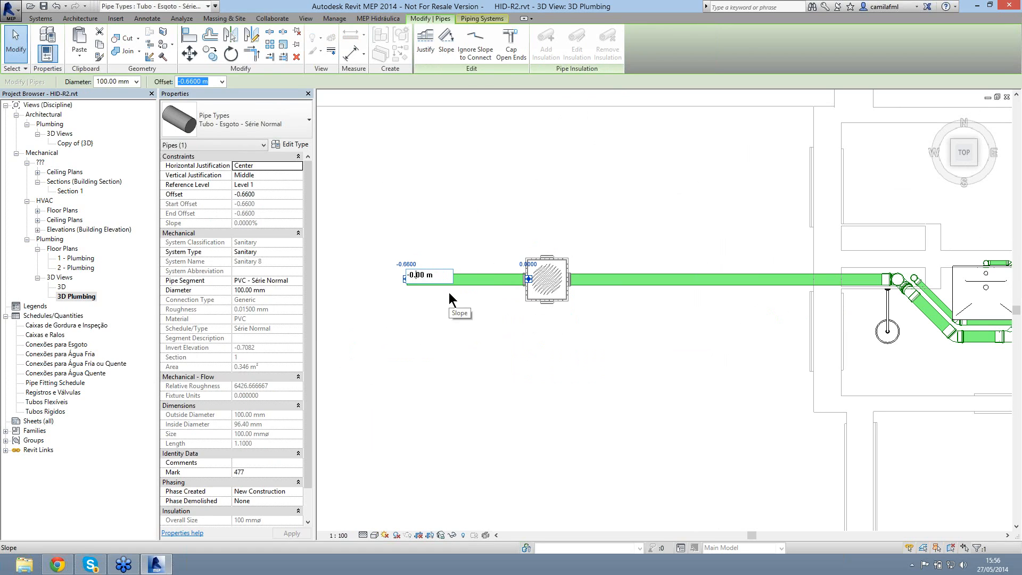
{"action": "type", "text": "68"}
{"action": "key", "text": "Return"}
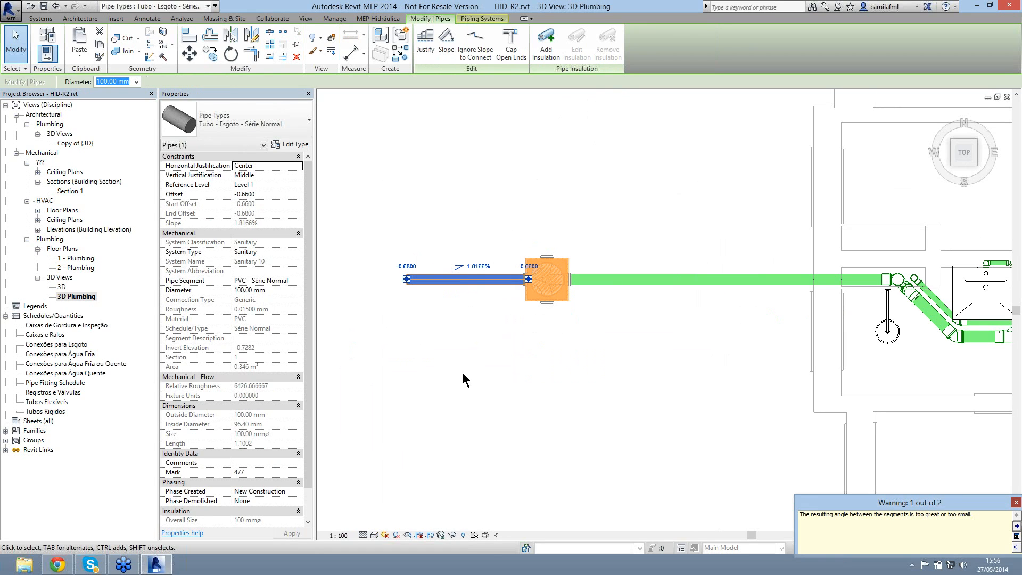
Step: Set the slope of the pipe leaving the box to 1% and view the run from the front
{"action": "left_click", "coordinate": [473, 265]}
{"action": "left_click", "coordinate": [475, 266]}
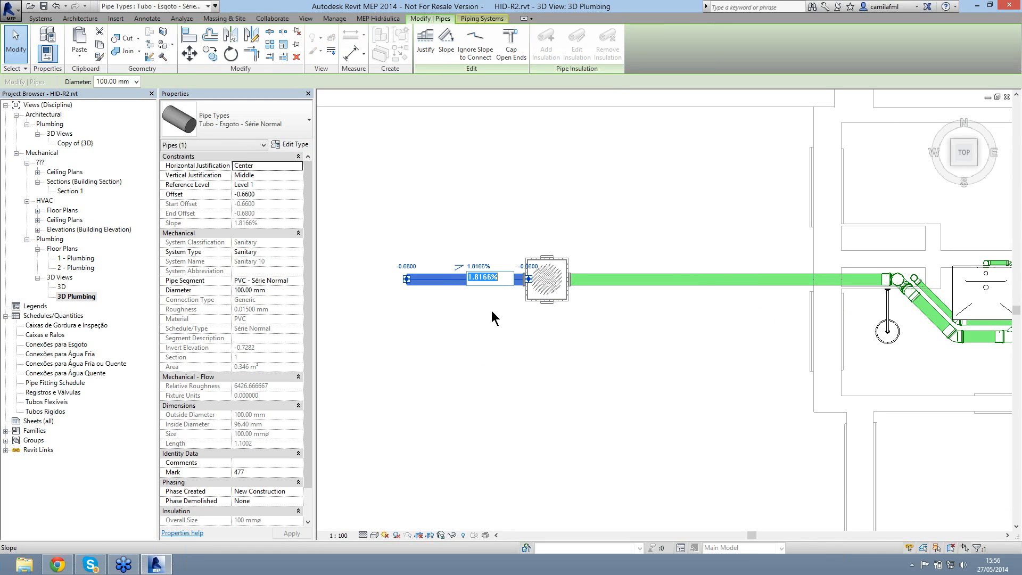
{"action": "type", "text": "1"}
{"action": "left_click", "coordinate": [475, 334]}
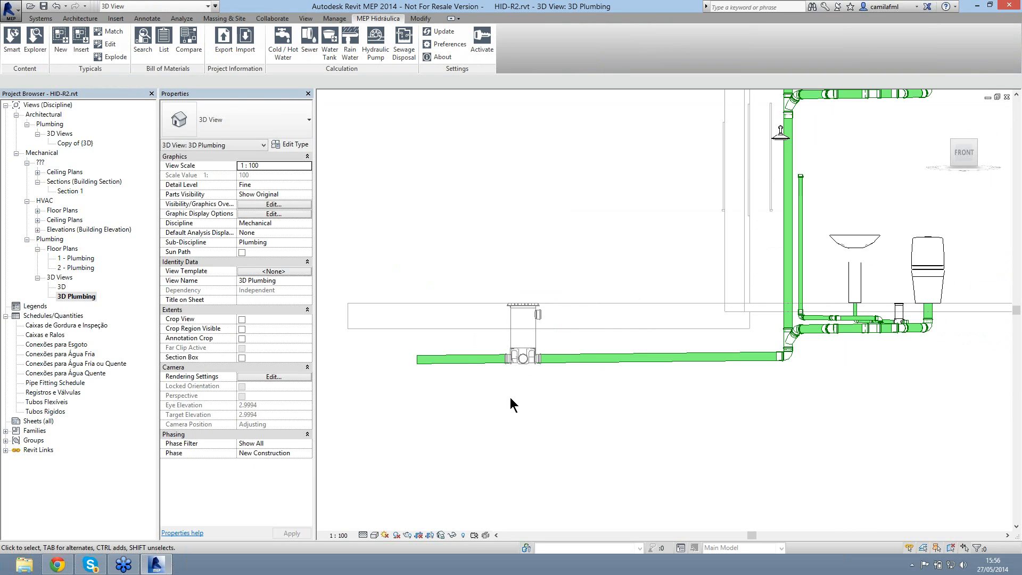
{"action": "scroll", "coordinate": [510, 397], "scroll_direction": "up", "scroll_amount": 3}
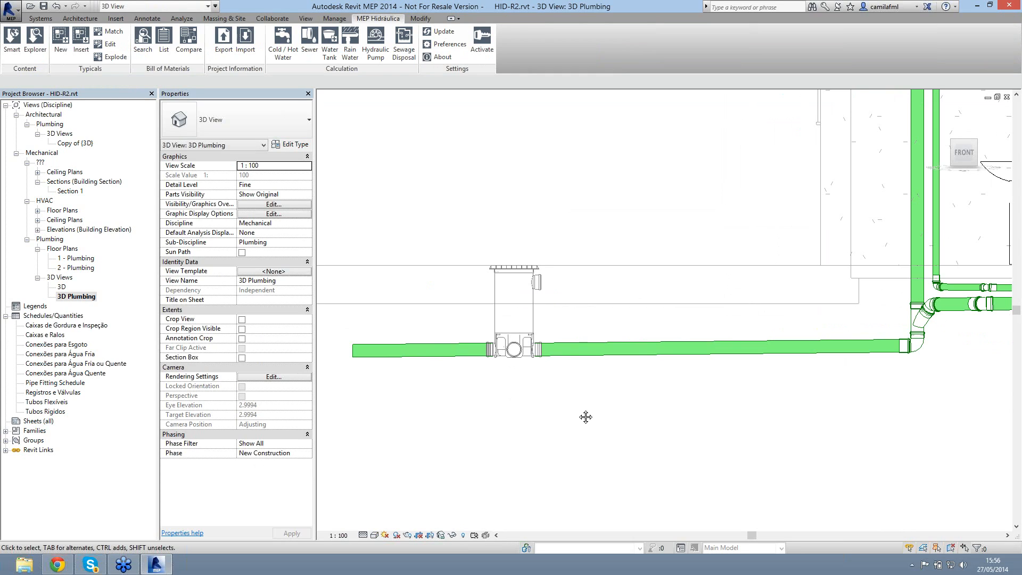
{"action": "middle_click_drag", "start_coordinate": [585, 417], "coordinate": [596, 390]}
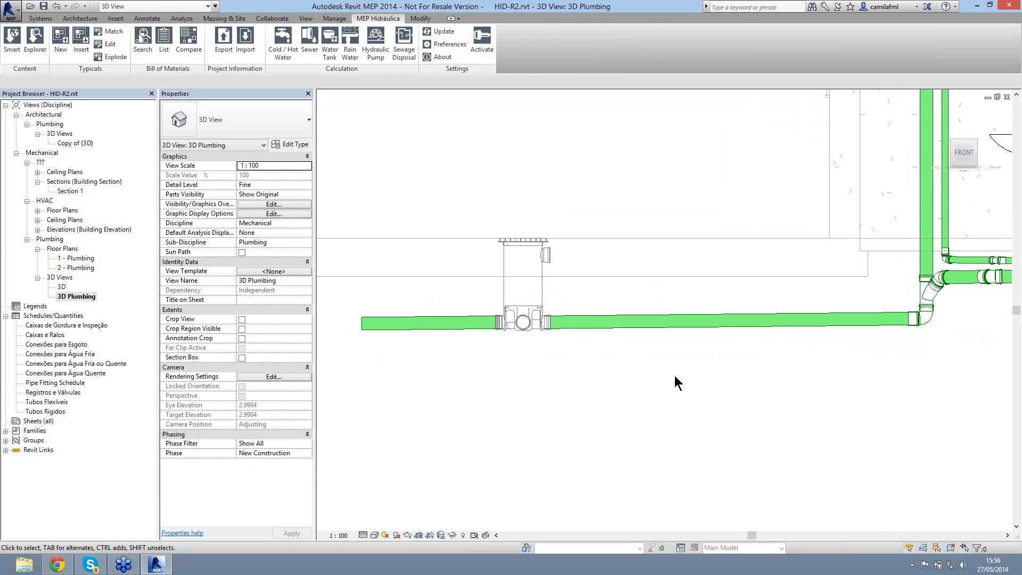
Step: Set the height offset from level of the outdoor floor hosting the inspection box to -0.1
{"action": "scroll", "coordinate": [687, 360], "scroll_direction": "down", "scroll_amount": 4}
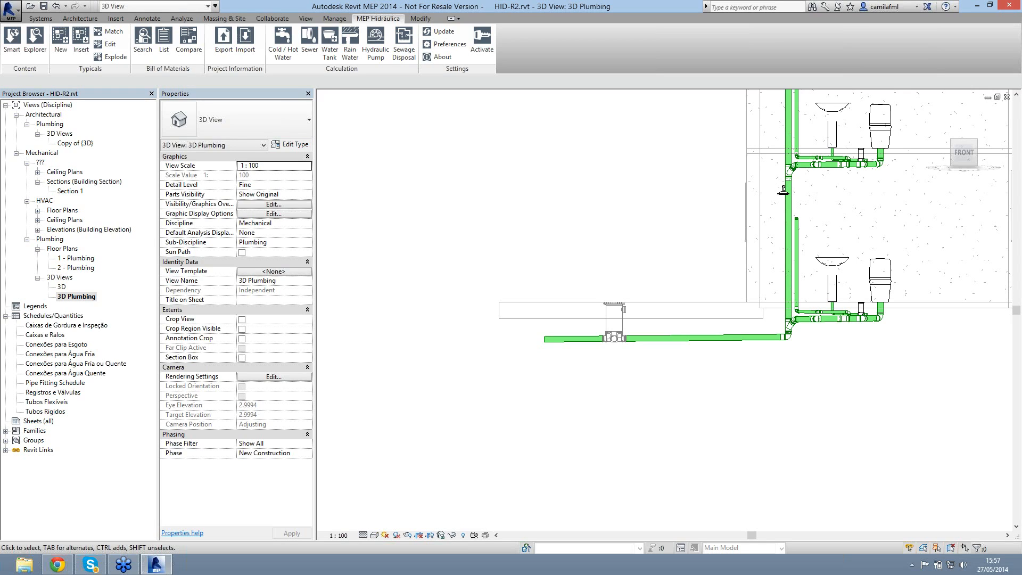
{"action": "left_click", "coordinate": [705, 303]}
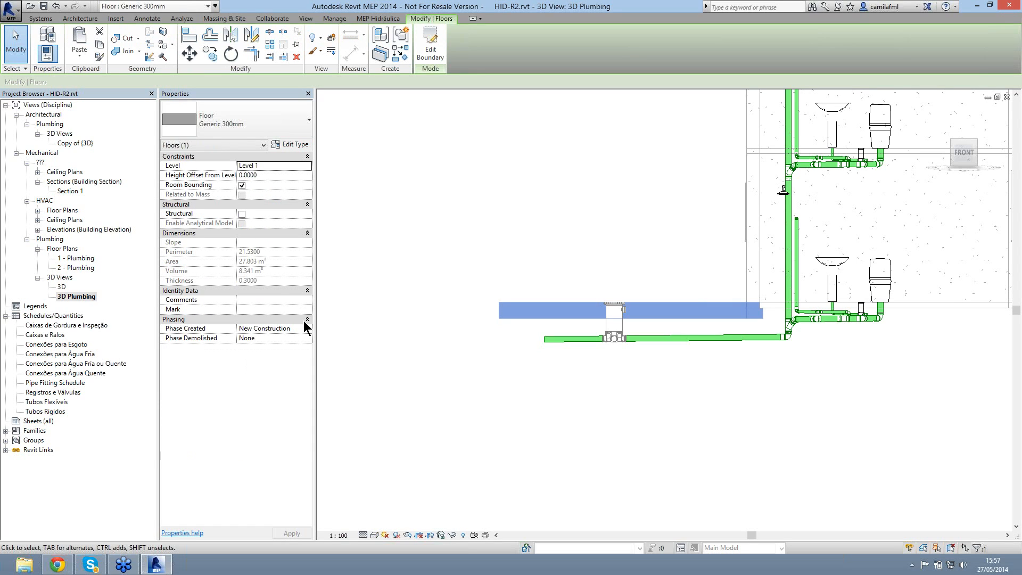
{"action": "left_click", "coordinate": [183, 174]}
{"action": "type", "text": "-0.1"}
{"action": "key", "text": "Return"}
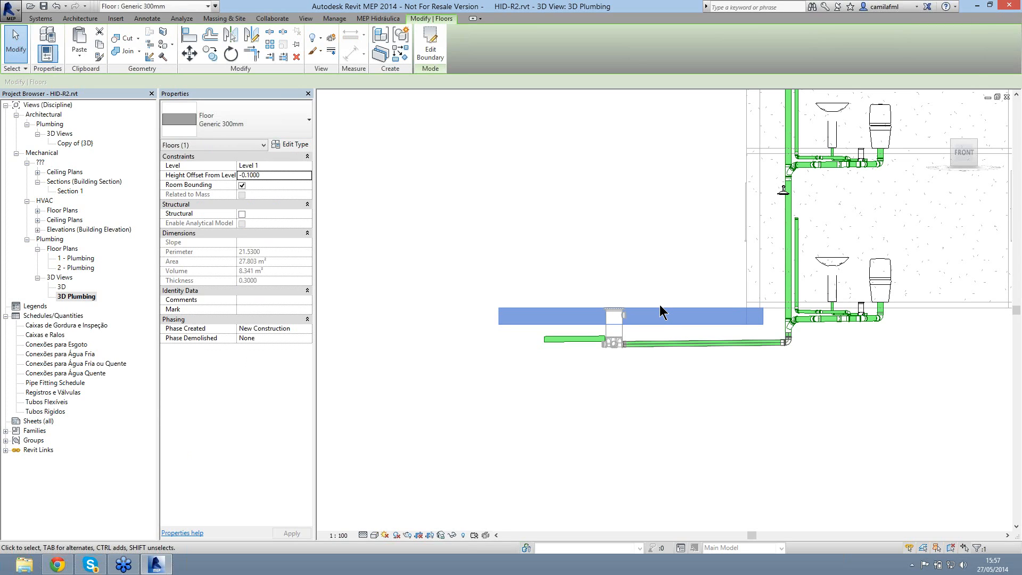
Step: Delete the pipe on the inspection box's side facing away from the building
{"action": "scroll", "coordinate": [456, 349], "scroll_direction": "up", "scroll_amount": 2}
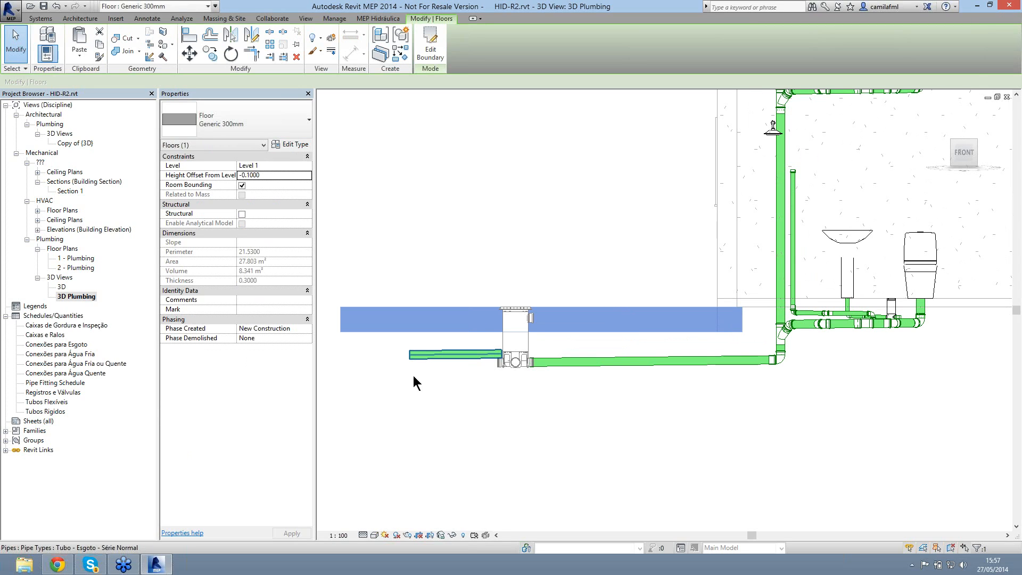
{"action": "left_click", "coordinate": [463, 353]}
{"action": "key", "text": "Delete"}
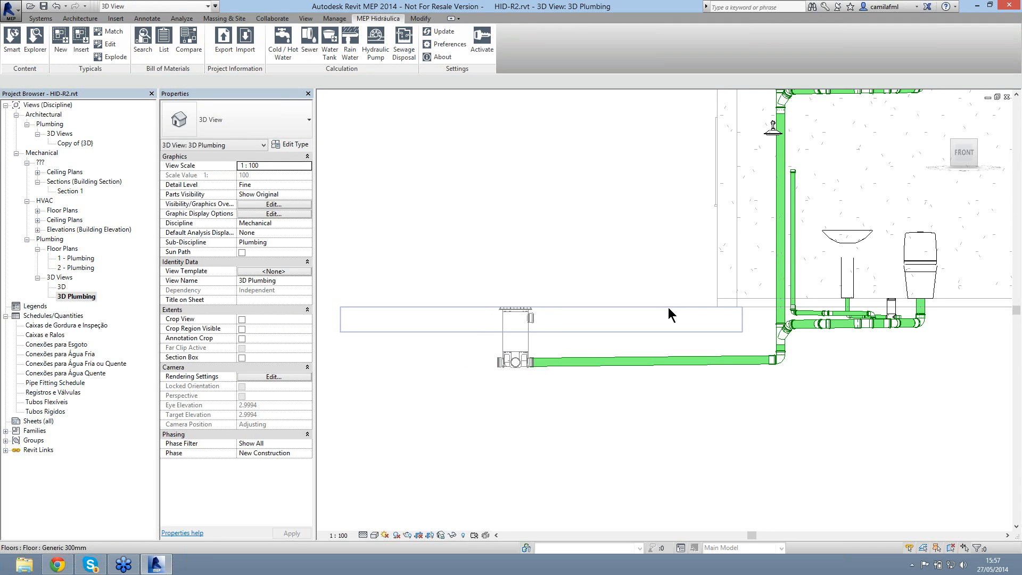
Step: Examine the outdoor floor and its inspection box from the front and from above
{"action": "left_click", "coordinate": [321, 335]}
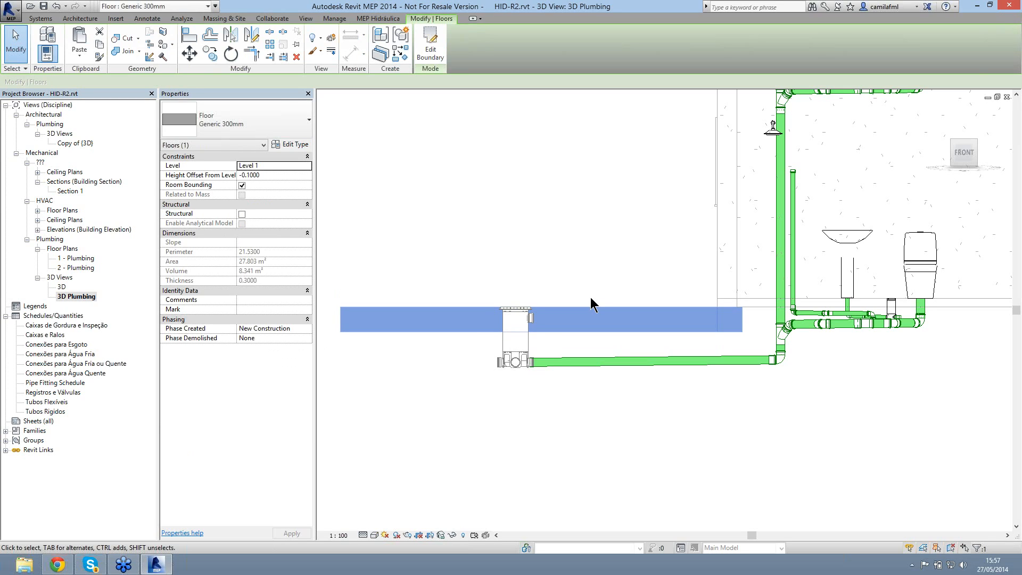
{"action": "mouse_move", "coordinate": [963, 134]}
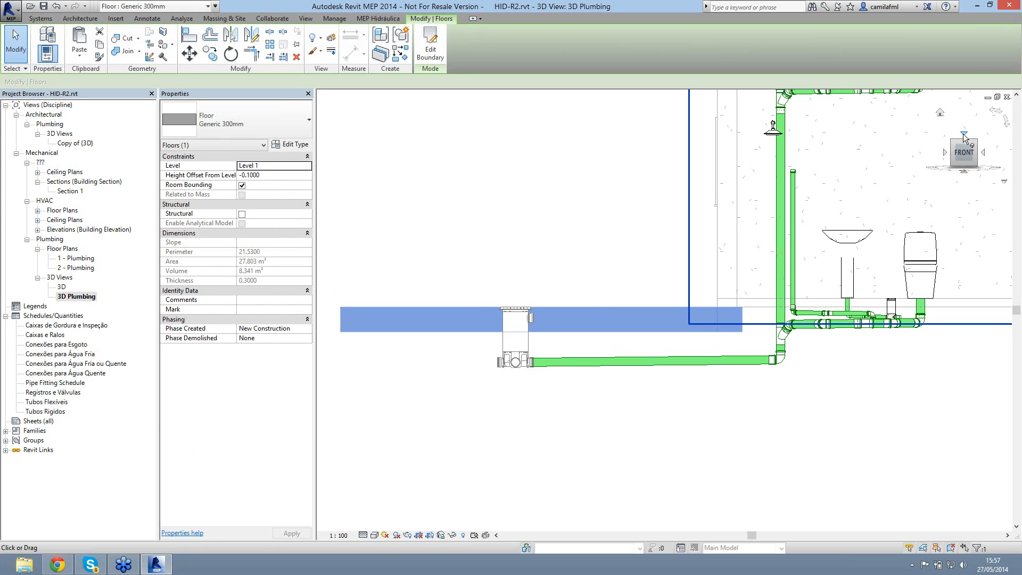
{"action": "left_click", "coordinate": [964, 136]}
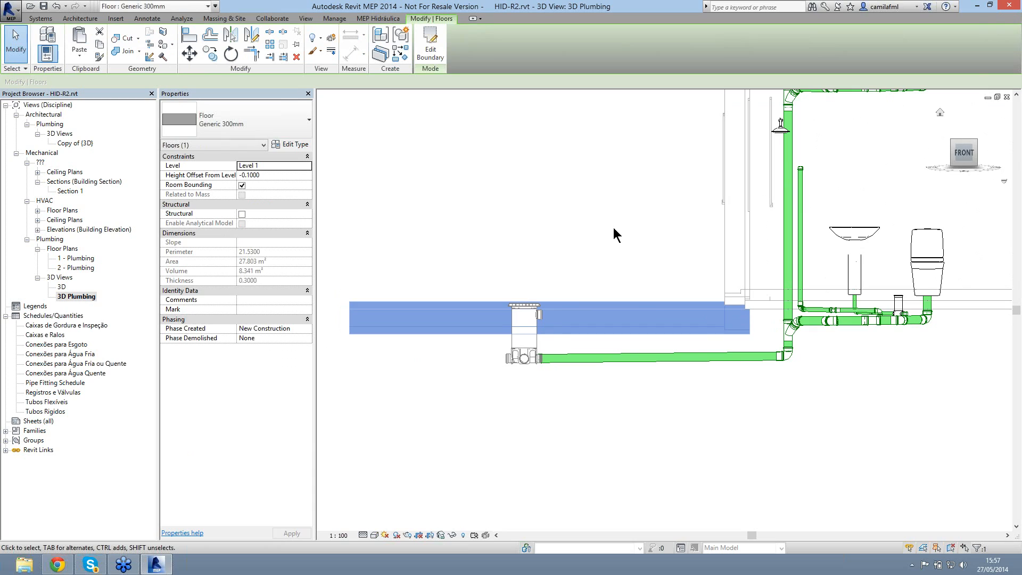
{"action": "key", "text": "Escape"}
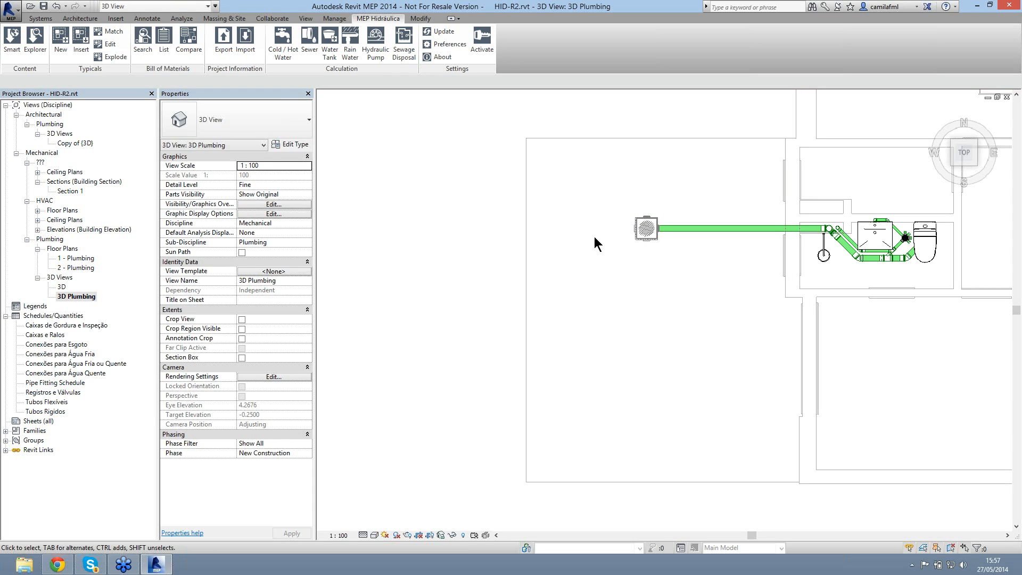
{"action": "scroll", "coordinate": [595, 242], "scroll_direction": "up", "scroll_amount": 3}
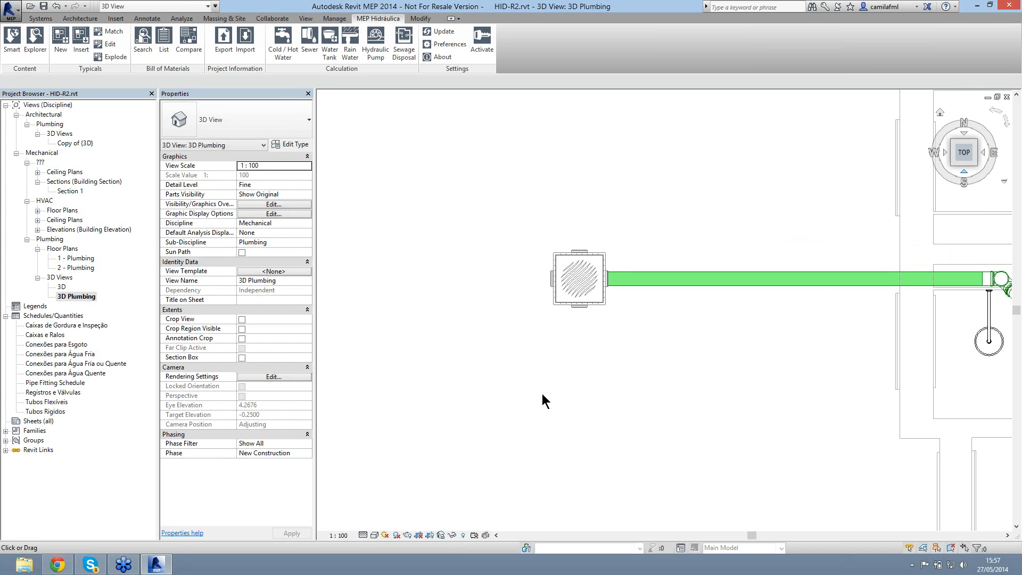
{"action": "middle_click_drag", "start_coordinate": [542, 394], "coordinate": [583, 307], "text": "shift"}
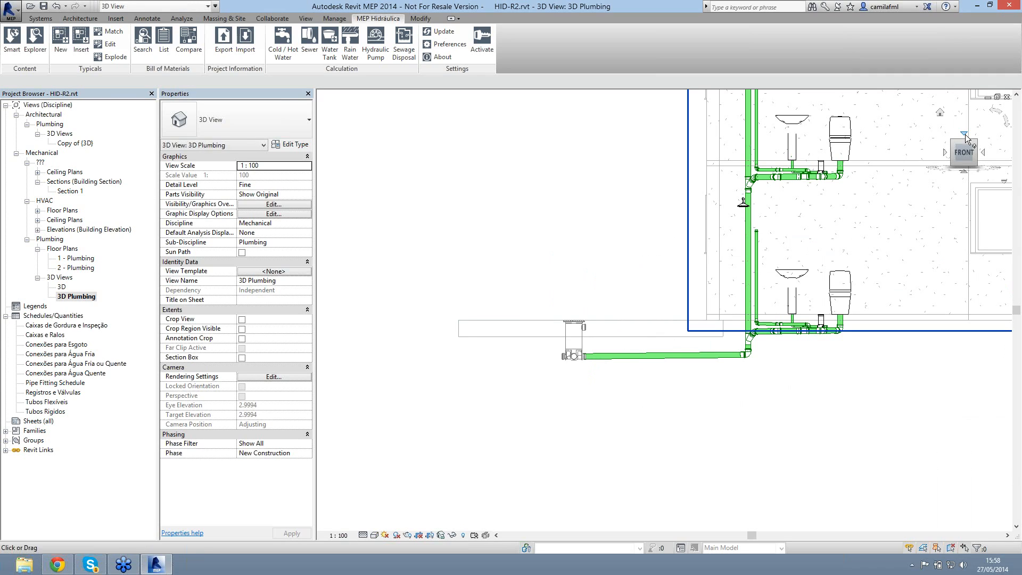
Step: Insert the Tigre Caixa de Gordura Completa 100x75x50 mm from the local content library onto the outdoor floor near the inspection box
{"action": "left_click", "coordinate": [965, 133]}
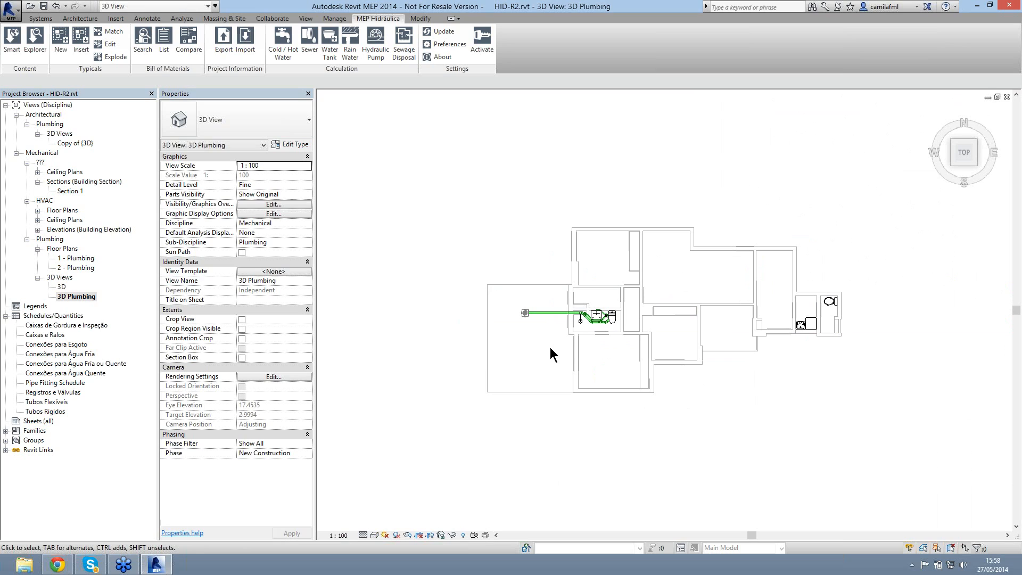
{"action": "left_click", "coordinate": [35, 47]}
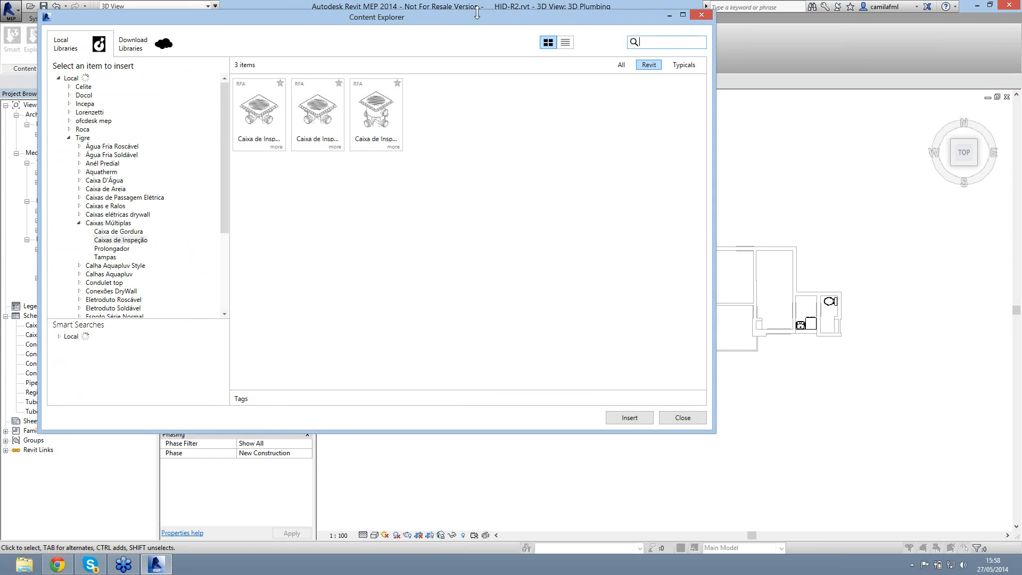
{"action": "left_click_drag", "start_coordinate": [395, 19], "coordinate": [496, 115]}
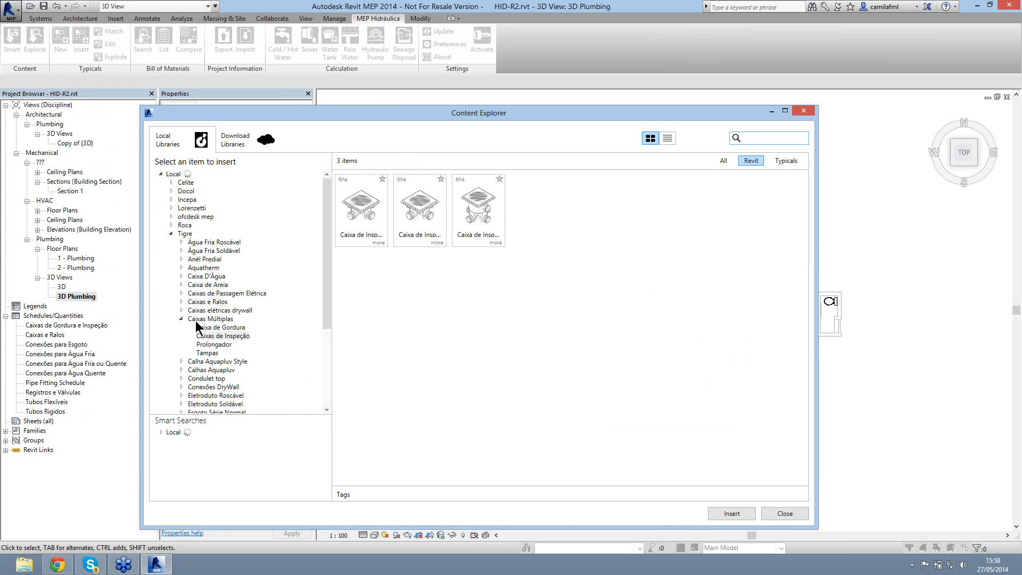
{"action": "left_click", "coordinate": [210, 328]}
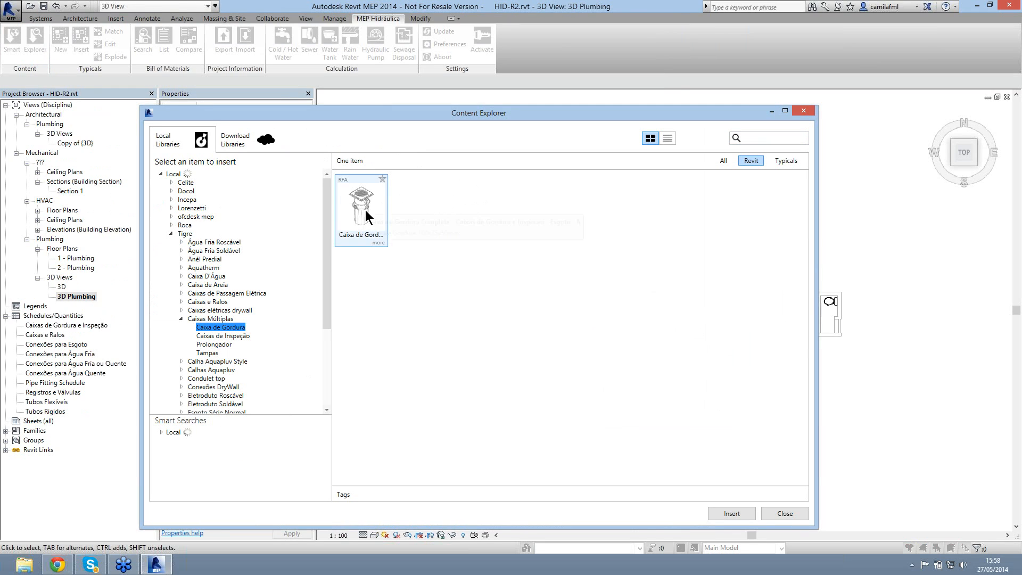
{"action": "left_click", "coordinate": [365, 211]}
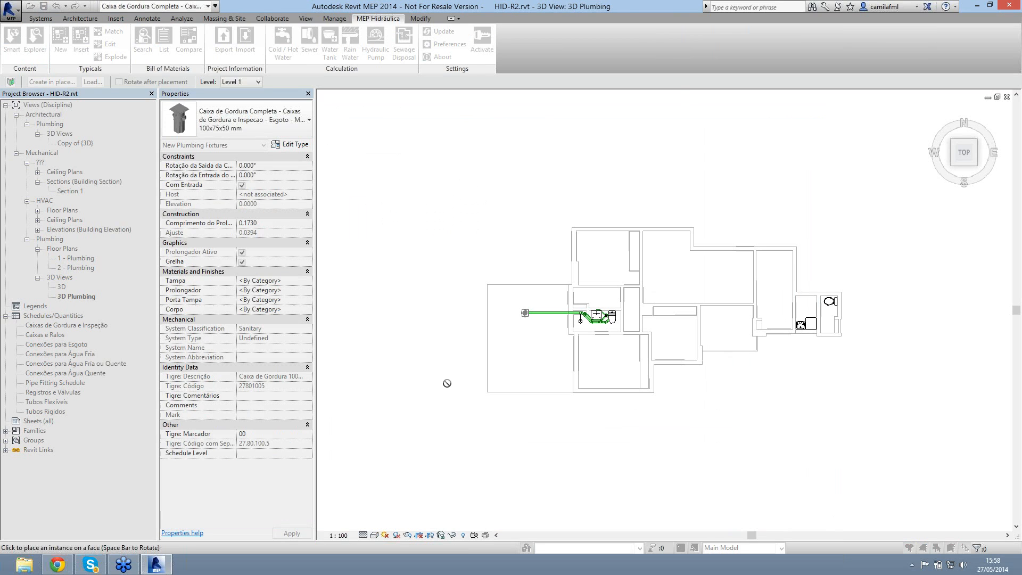
{"action": "left_click", "coordinate": [530, 332]}
{"action": "key", "text": "Escape"}
{"action": "key", "text": "Escape"}
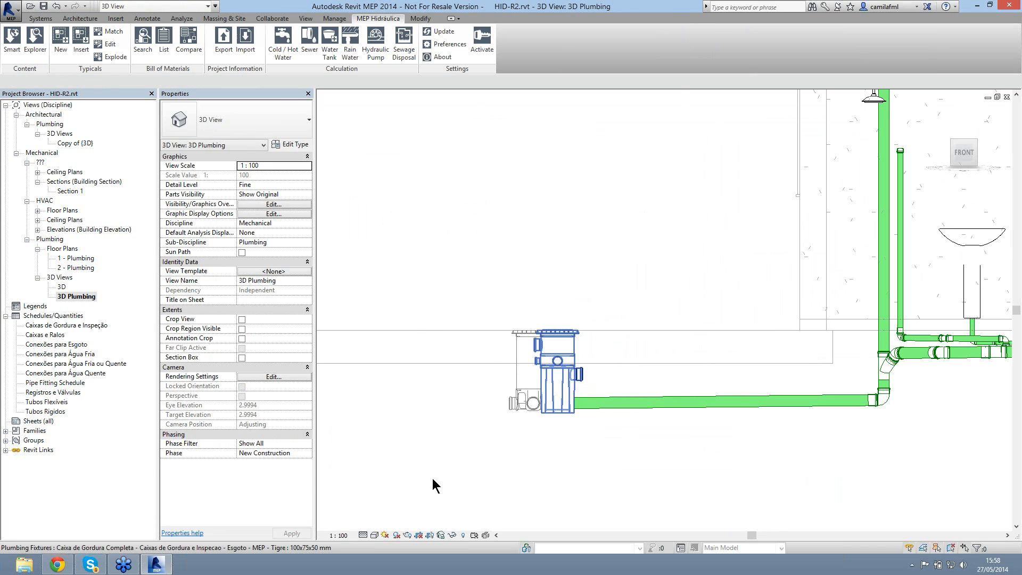
Step: Move the grease box away from the building so it stands clear of the inspection box
{"action": "left_click_drag", "start_coordinate": [575, 383], "coordinate": [686, 498]}
{"action": "left_click", "coordinate": [687, 497]}
{"action": "middle_click_drag", "start_coordinate": [418, 378], "coordinate": [667, 394]}
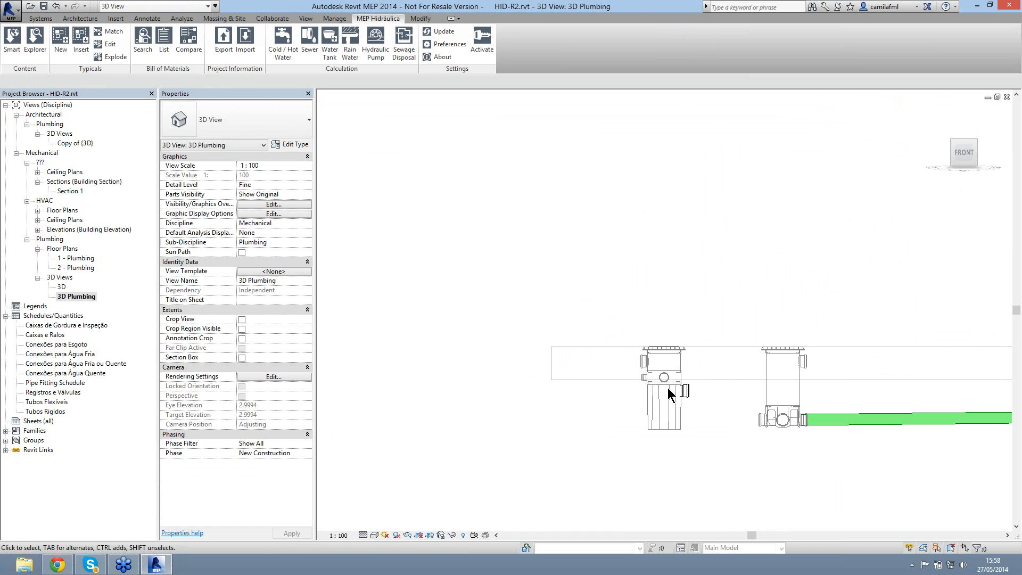
Step: Set the grease box's extension length (Comprimento do Prolongador) to 0.5
{"action": "scroll", "coordinate": [668, 387], "scroll_direction": "up", "scroll_amount": 3}
{"action": "left_click", "coordinate": [645, 362]}
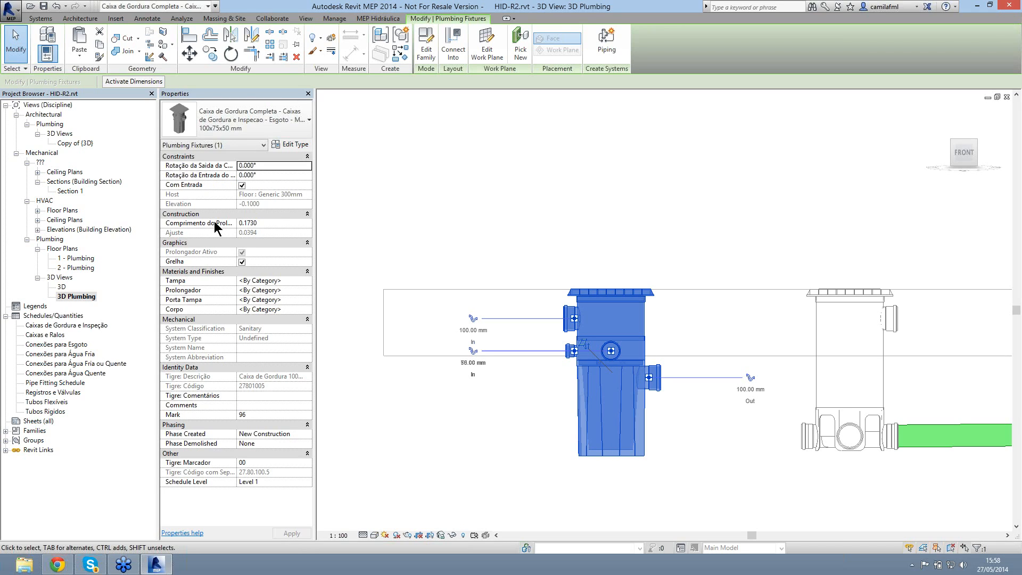
{"action": "left_click", "coordinate": [269, 224]}
{"action": "type", "text": "0.5"}
{"action": "left_click", "coordinate": [293, 534]}
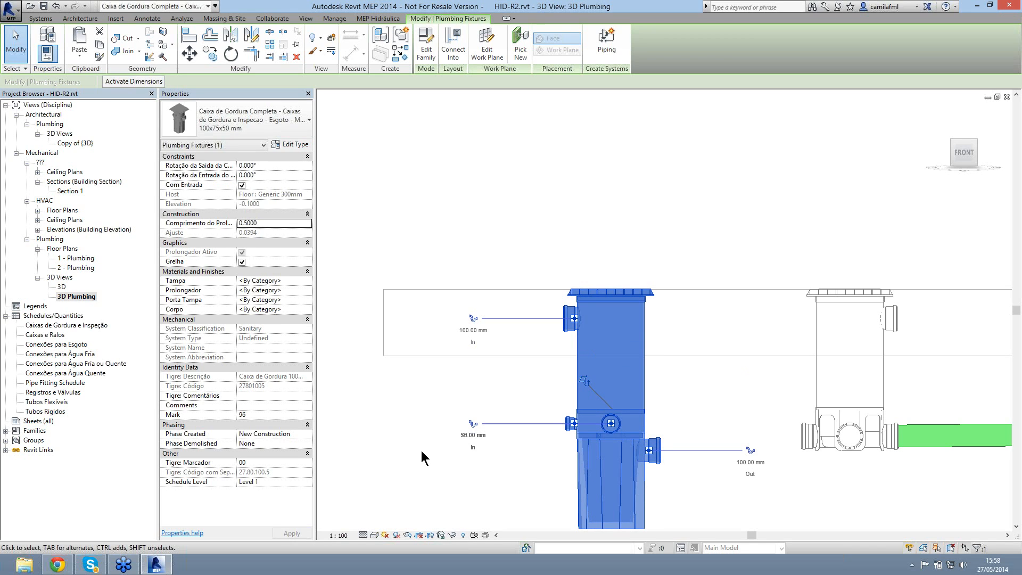
{"action": "key", "text": "Escape"}
{"action": "left_click", "coordinate": [609, 426]}
{"action": "key", "text": "Escape"}
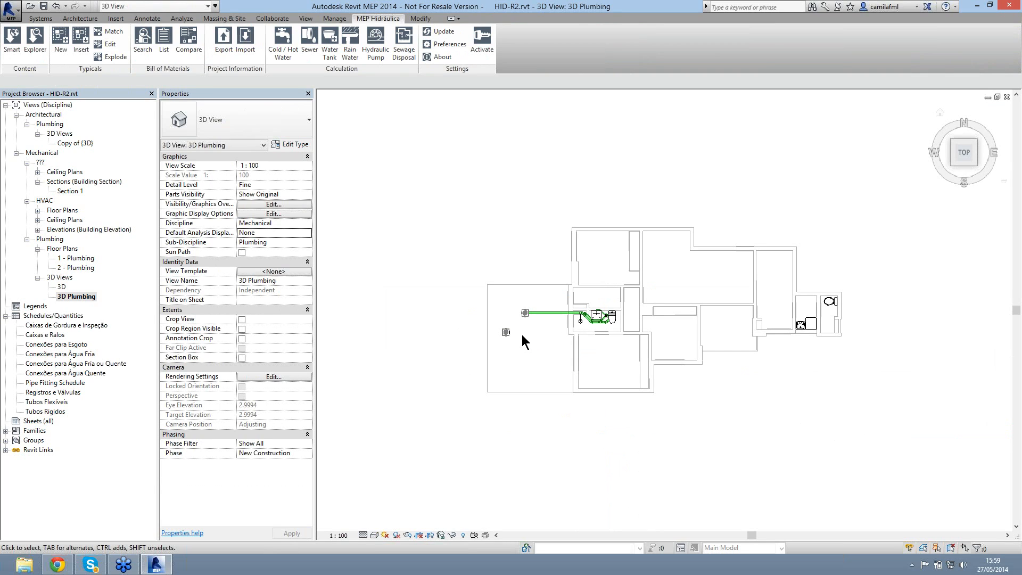
Step: Open the plumbing 3D view named 3D, showing both outdoor boxes from above
{"action": "scroll", "coordinate": [522, 334], "scroll_direction": "up", "scroll_amount": 6}
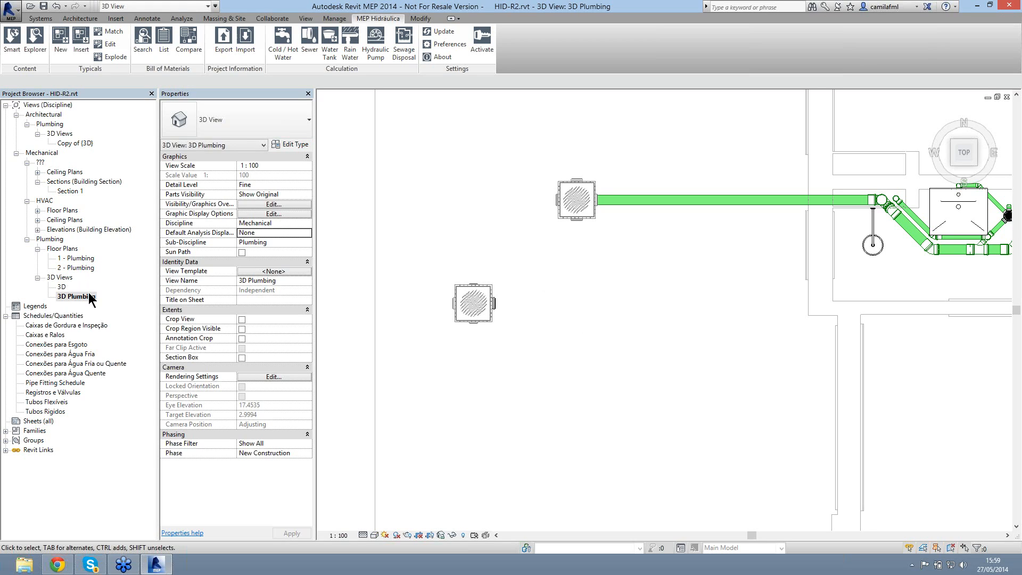
{"action": "double_click", "coordinate": [62, 287]}
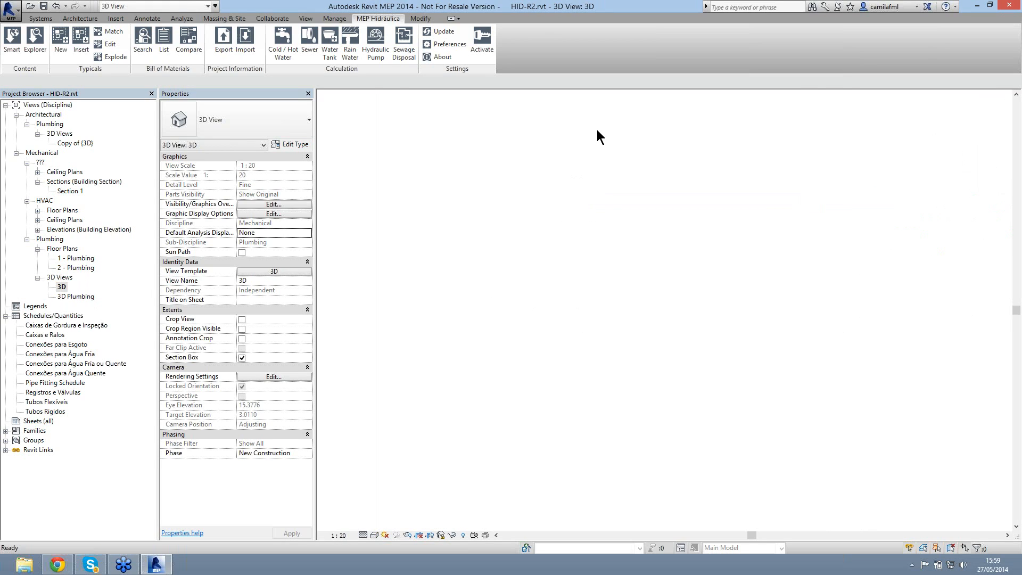
{"action": "scroll", "coordinate": [846, 356], "scroll_direction": "down", "scroll_amount": 2}
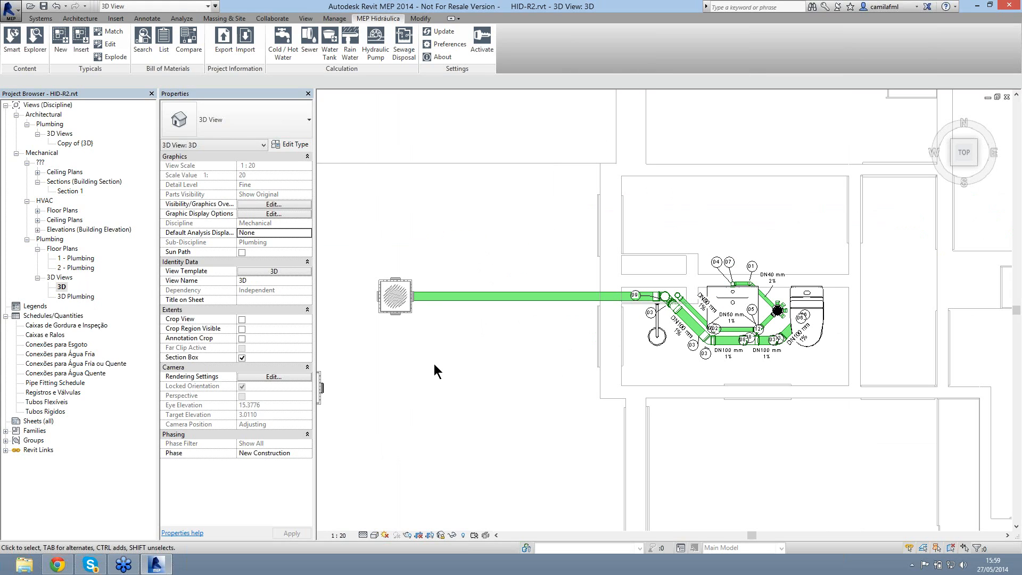
{"action": "middle_click_drag", "start_coordinate": [433, 363], "coordinate": [611, 354]}
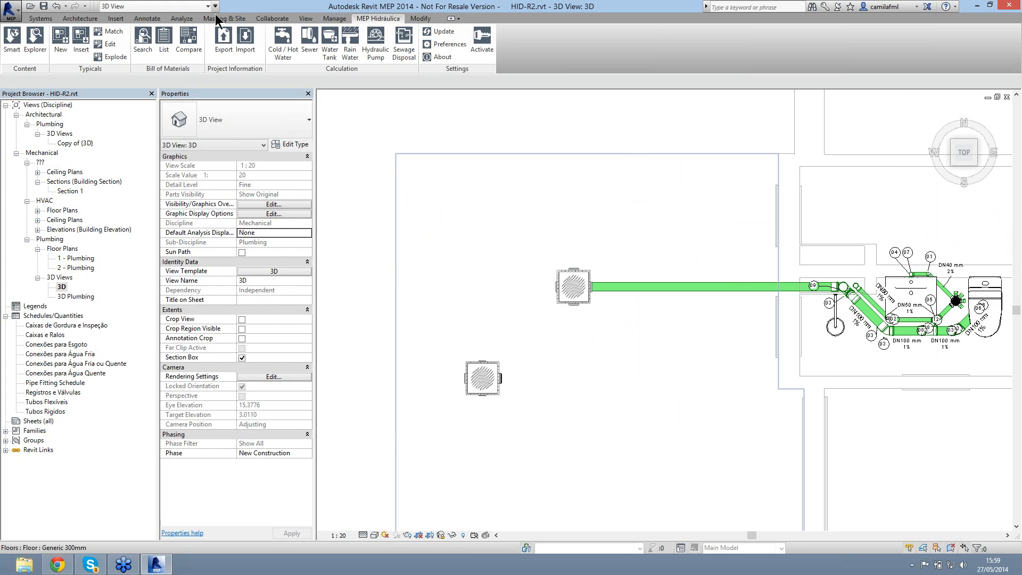
Step: Tag the inspection box by category, using a free-end leader and placing the tag above the box
{"action": "left_click", "coordinate": [175, 18]}
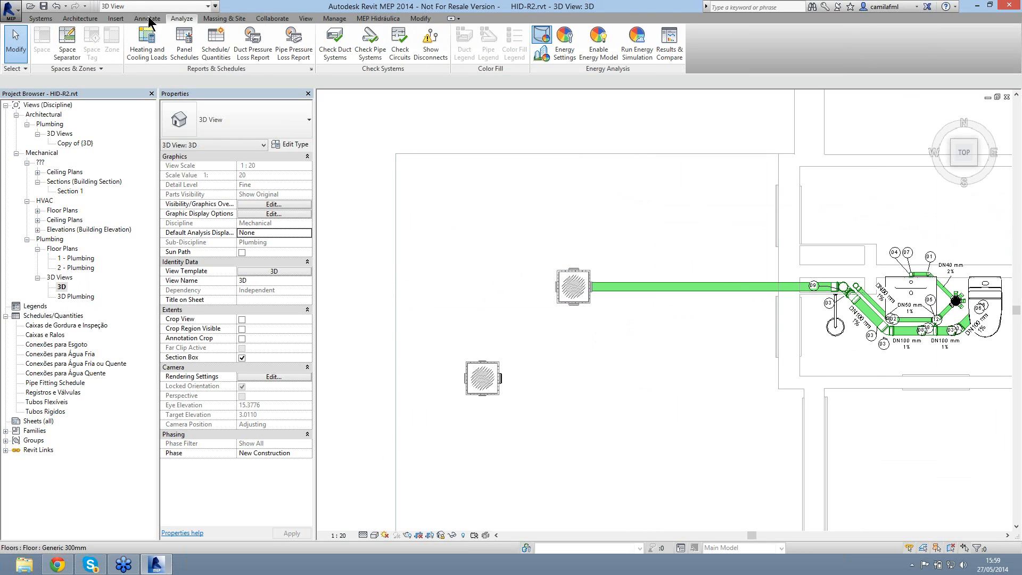
{"action": "left_click", "coordinate": [148, 19]}
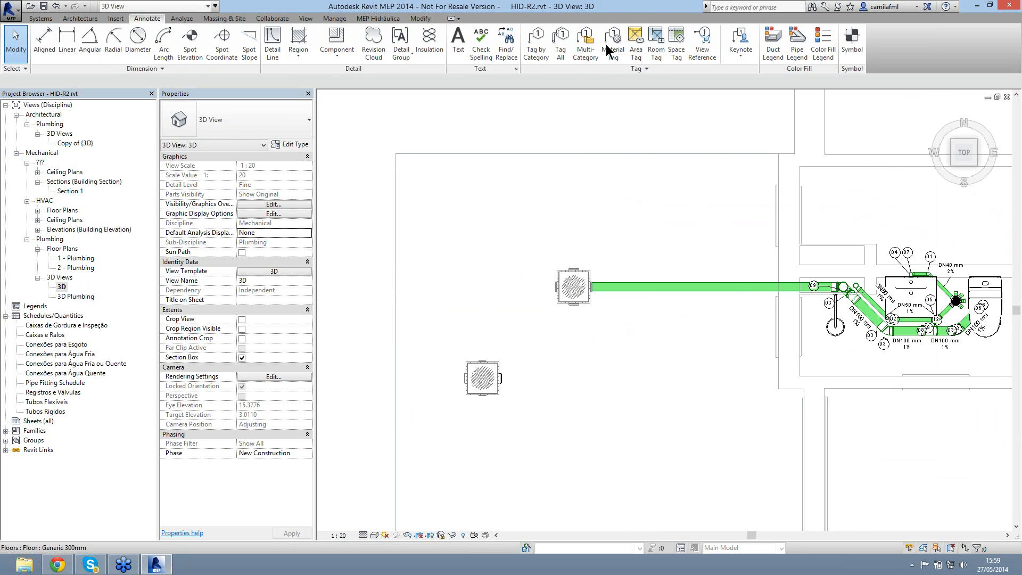
{"action": "left_click", "coordinate": [536, 46]}
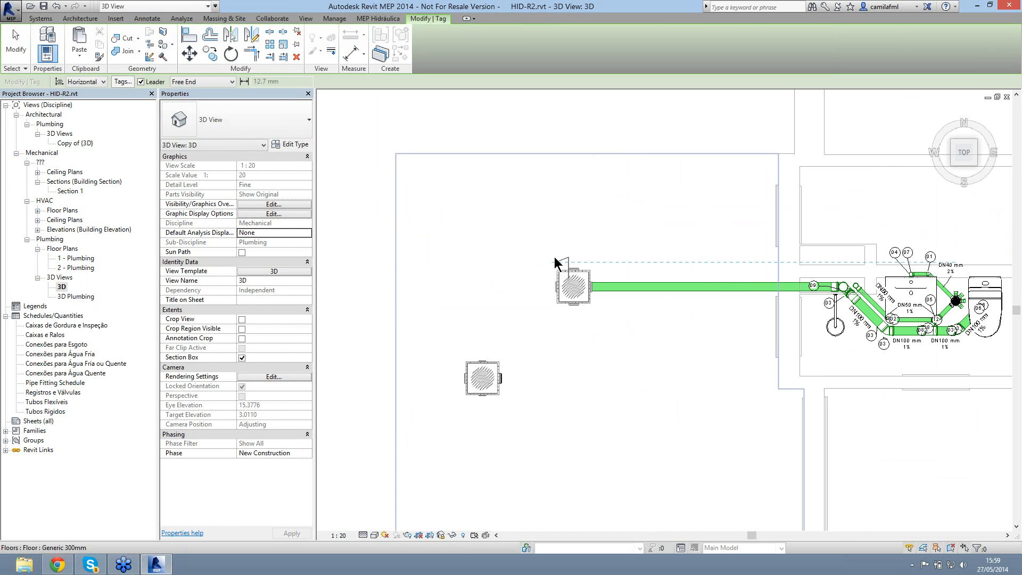
{"action": "scroll", "coordinate": [548, 259], "scroll_direction": "up", "scroll_amount": 4}
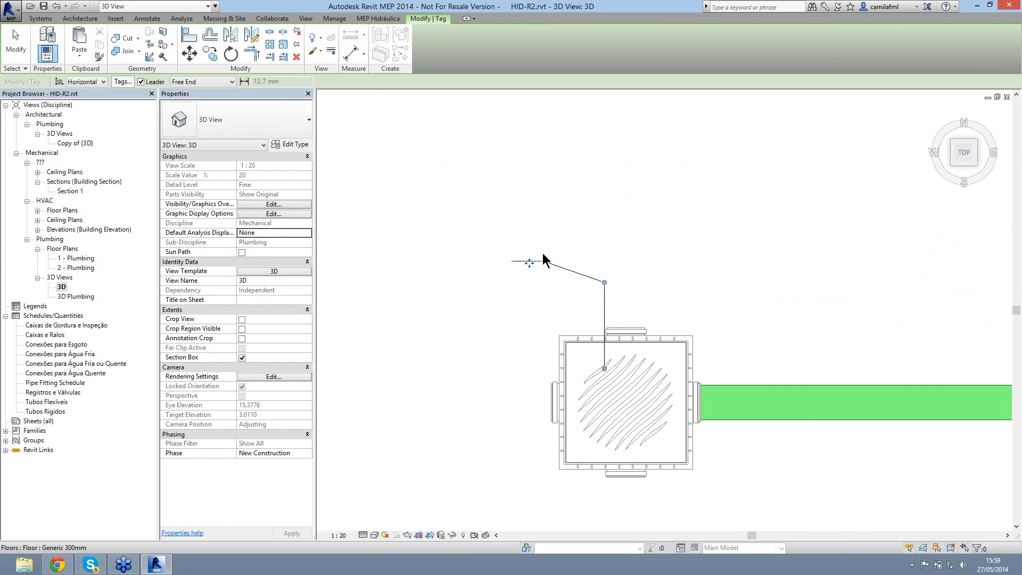
{"action": "scroll", "coordinate": [542, 288], "scroll_direction": "up", "scroll_amount": 6}
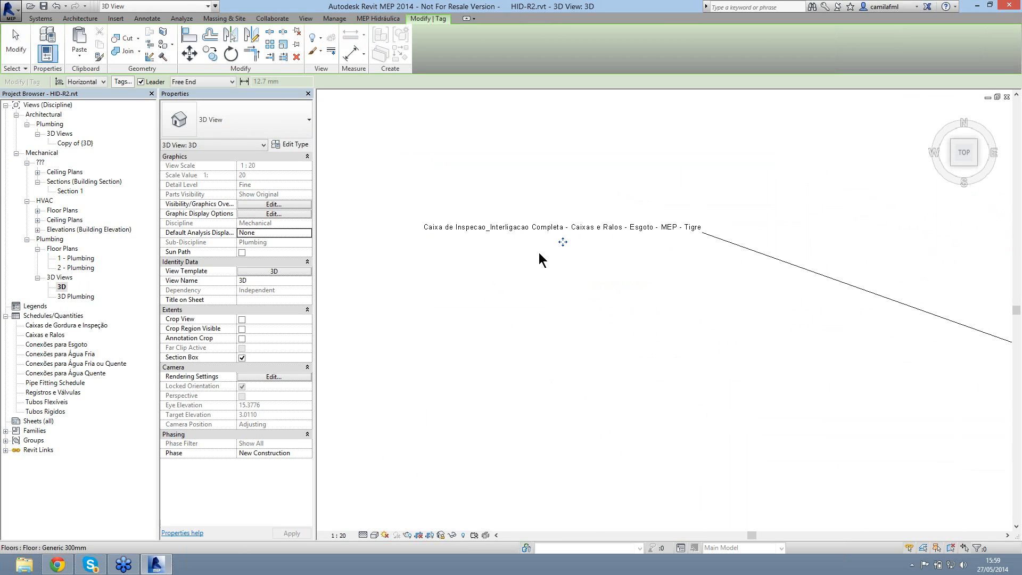
{"action": "key", "text": "Escape"}
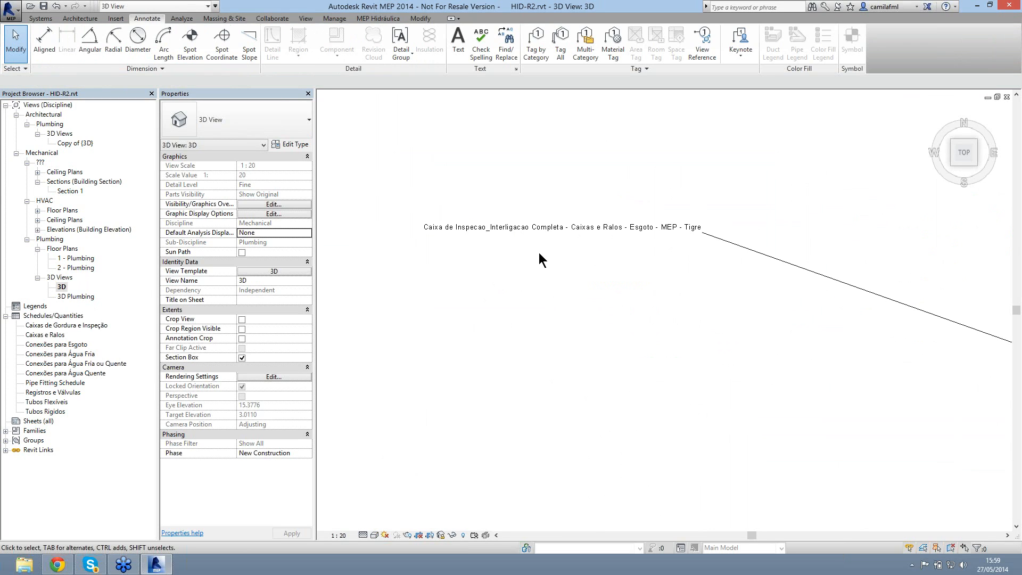
Step: Open the family of the inspection box's tag for editing
{"action": "left_click", "coordinate": [728, 249]}
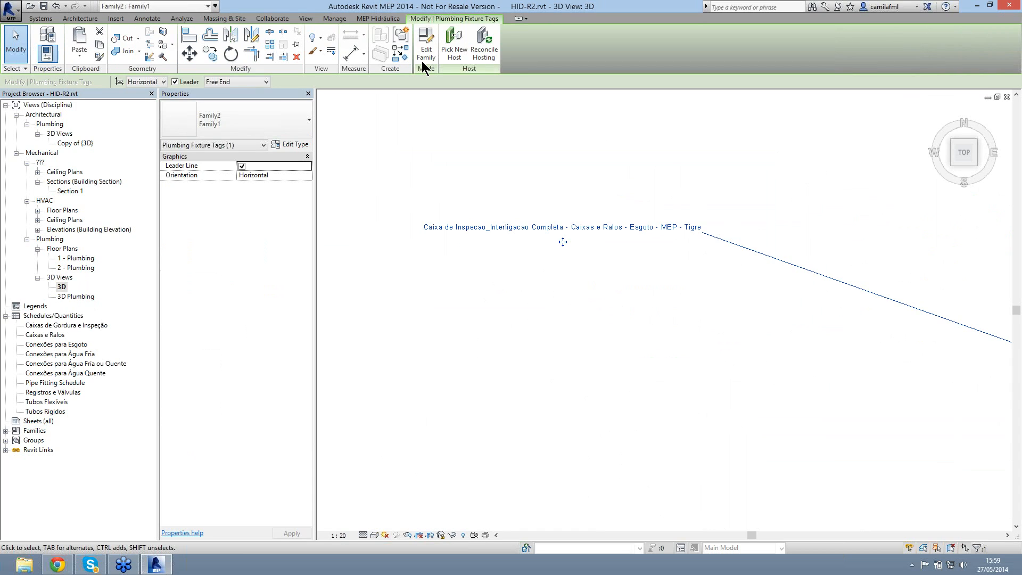
{"action": "left_click", "coordinate": [421, 61]}
{"action": "scroll", "coordinate": [669, 298], "scroll_direction": "up", "scroll_amount": 4}
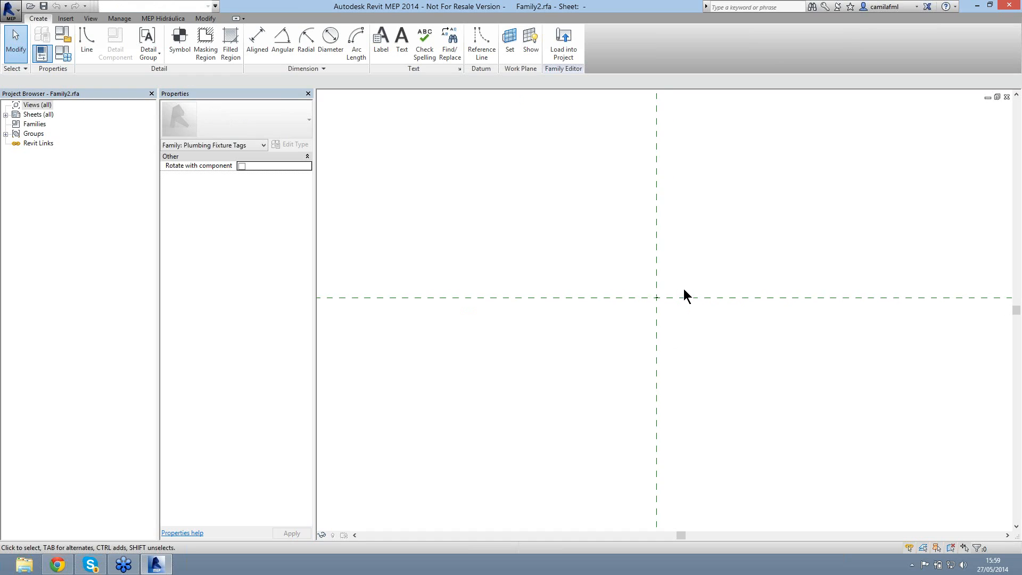
{"action": "scroll", "coordinate": [588, 326], "scroll_direction": "up", "scroll_amount": 4}
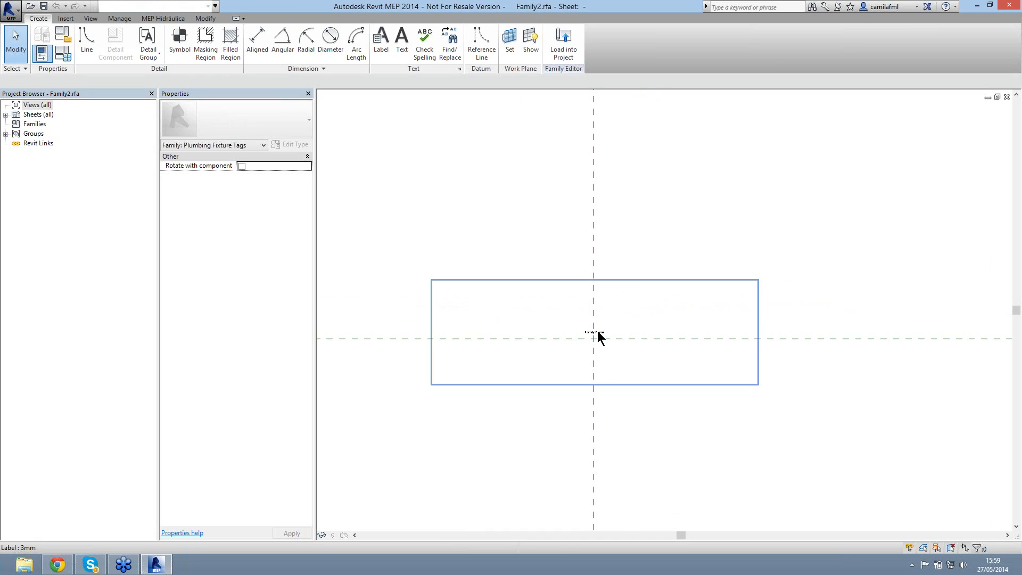
{"action": "scroll", "coordinate": [598, 337], "scroll_direction": "up", "scroll_amount": 3}
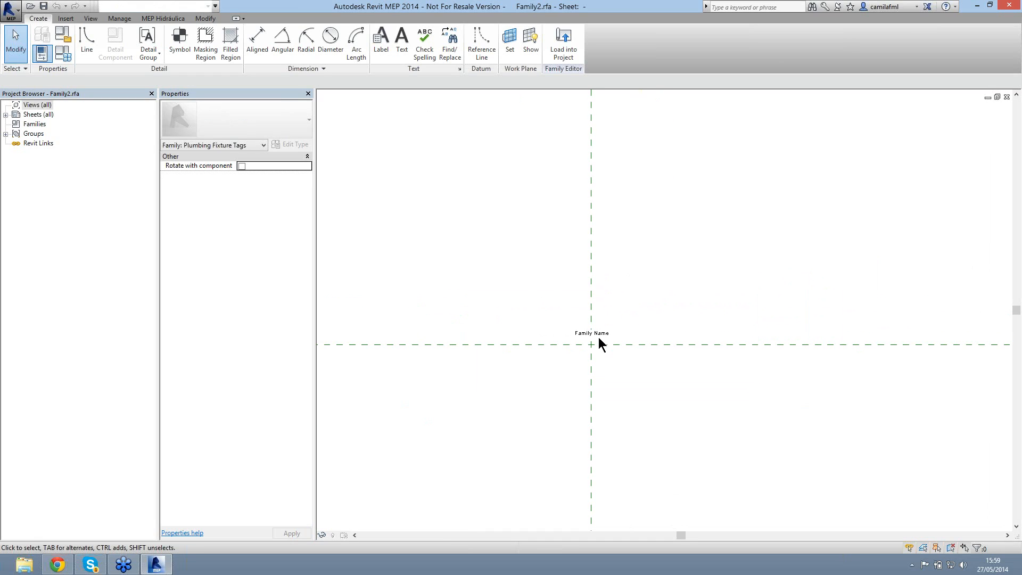
Step: Examine the parameters available for the tag's Family Name label, cancel the label editing and close the tag family
{"action": "left_click", "coordinate": [614, 320]}
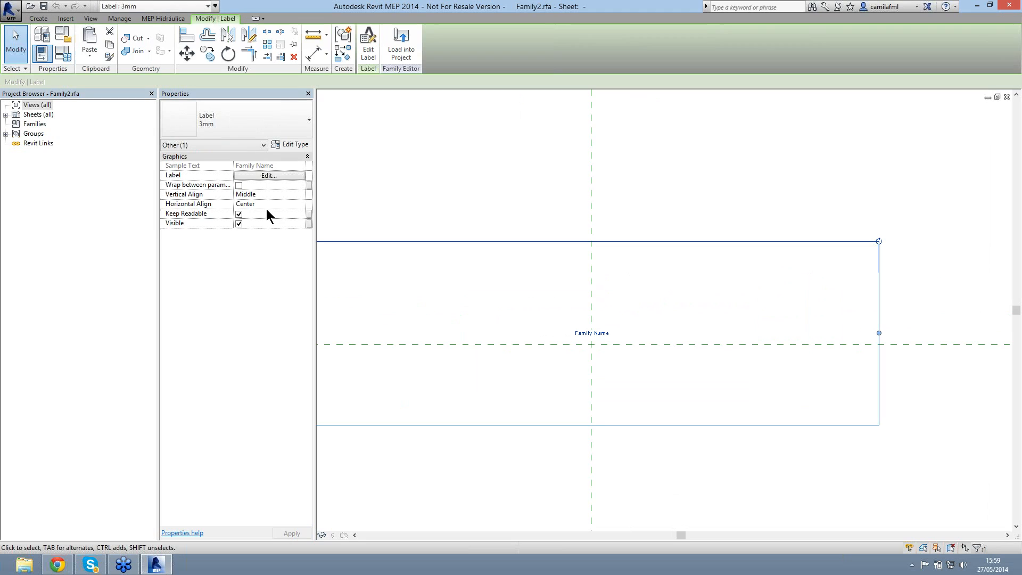
{"action": "left_click", "coordinate": [251, 118]}
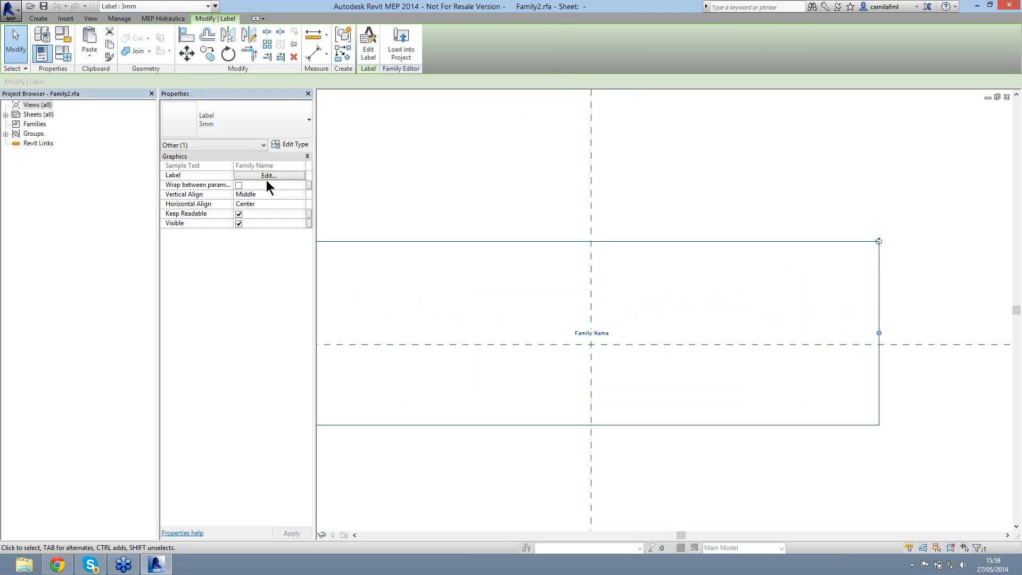
{"action": "left_click", "coordinate": [268, 176]}
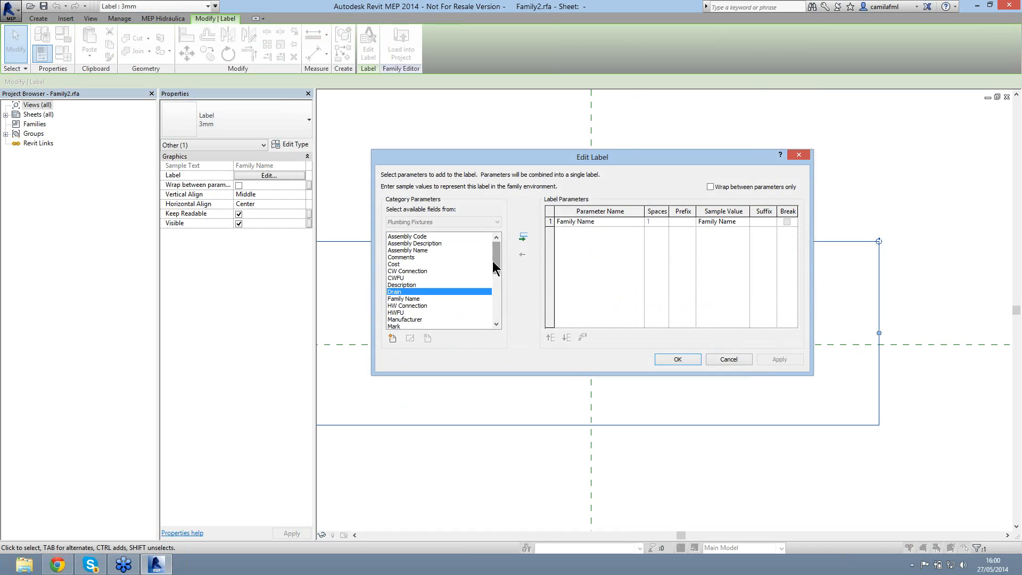
{"action": "mouse_move", "coordinate": [497, 263]}
{"action": "left_mouse_down"}
{"action": "mouse_move", "coordinate": [502, 312]}
{"action": "mouse_move", "coordinate": [501, 248]}
{"action": "left_mouse_up"}
{"action": "left_click", "coordinate": [404, 285]}
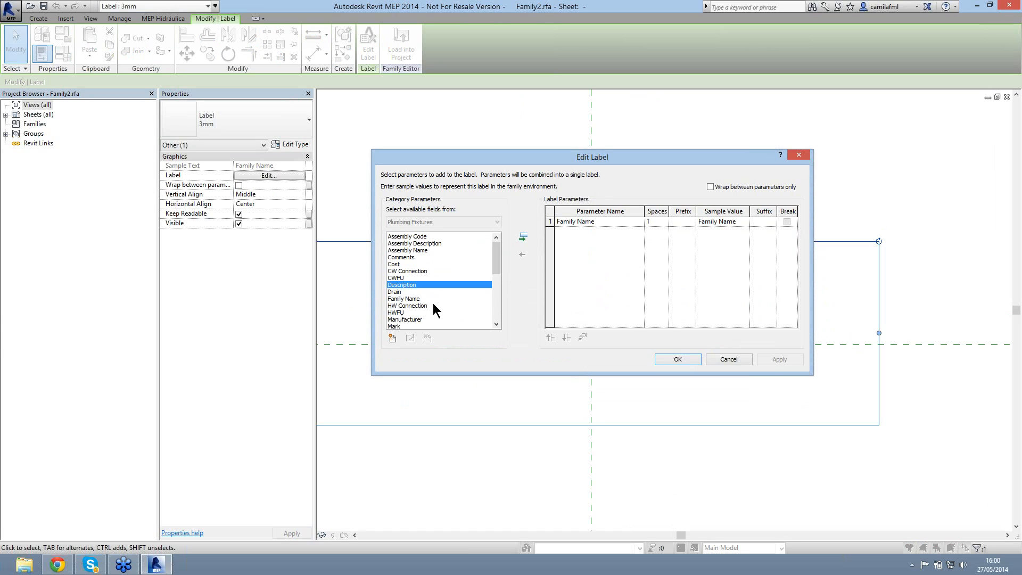
{"action": "left_click", "coordinate": [396, 306]}
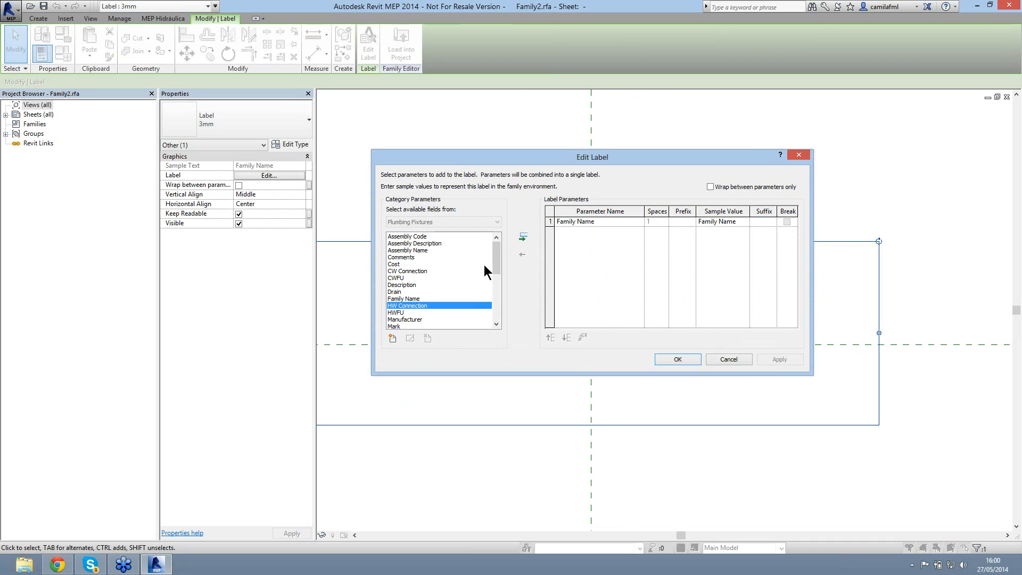
{"action": "left_click", "coordinate": [727, 360]}
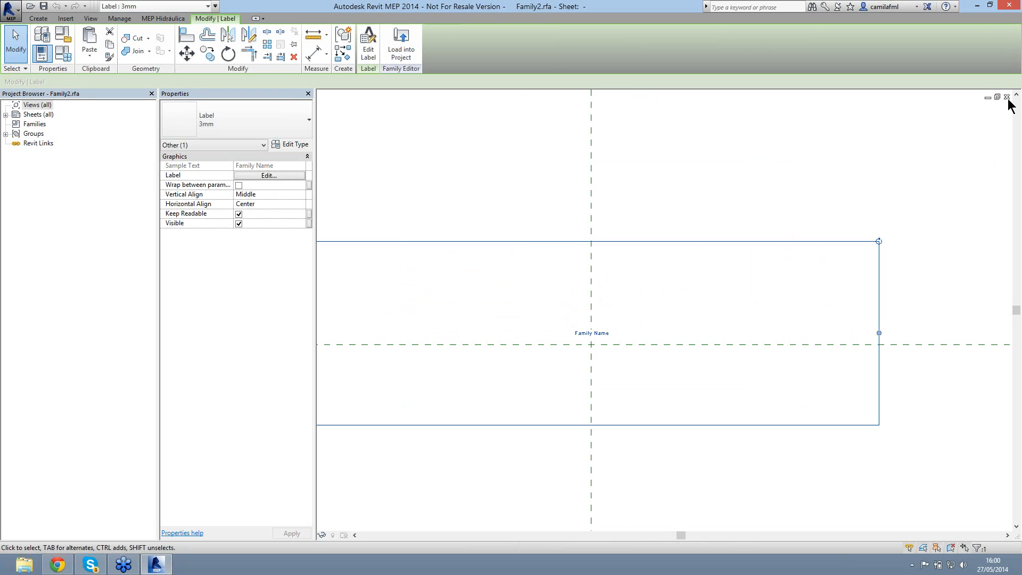
{"action": "left_click", "coordinate": [1006, 97]}
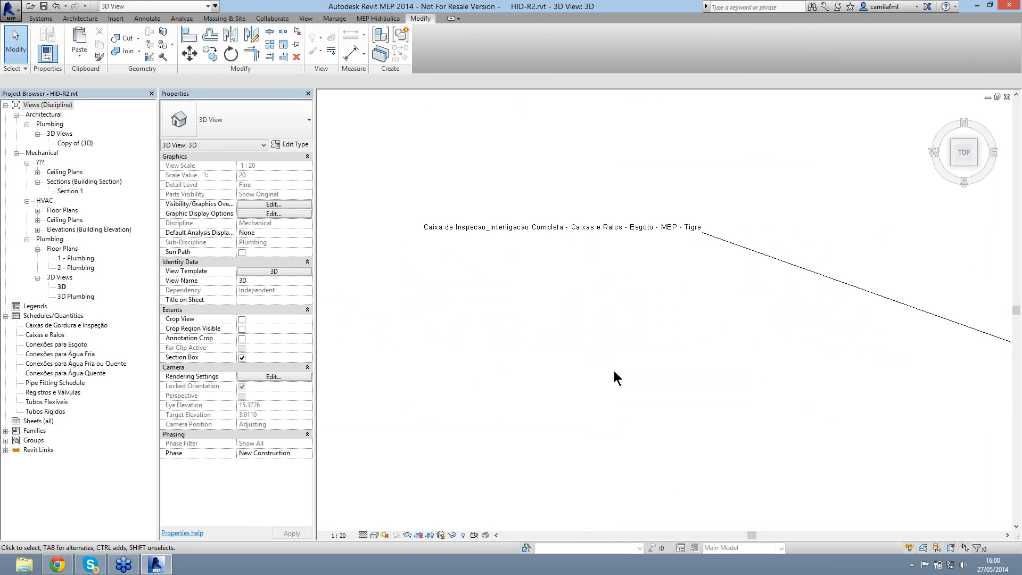
Step: Select the inspection box's tag in the 3D view and reopen its family for editing
{"action": "scroll", "coordinate": [597, 366], "scroll_direction": "down", "scroll_amount": 5}
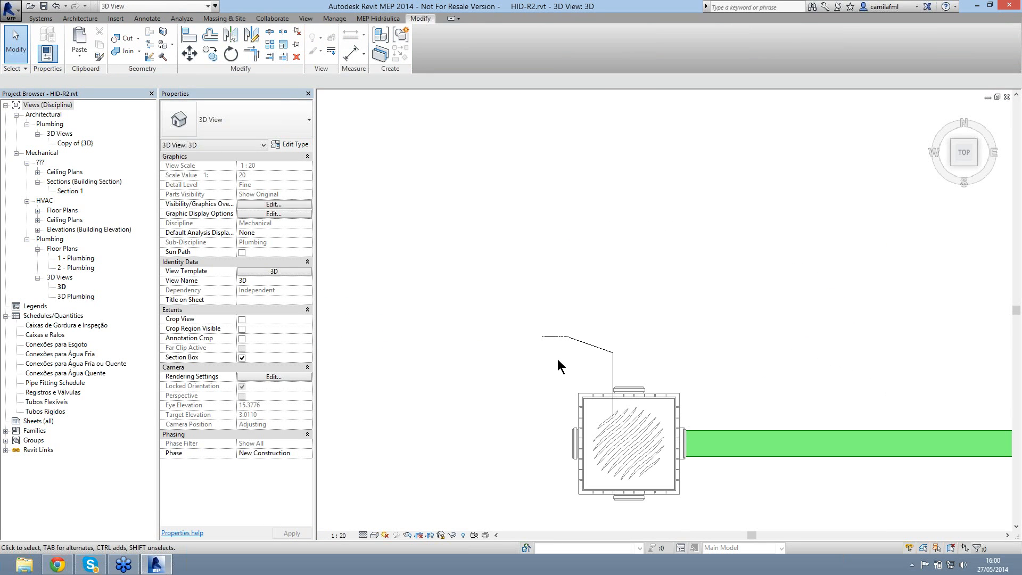
{"action": "scroll", "coordinate": [558, 359], "scroll_direction": "down", "scroll_amount": 5}
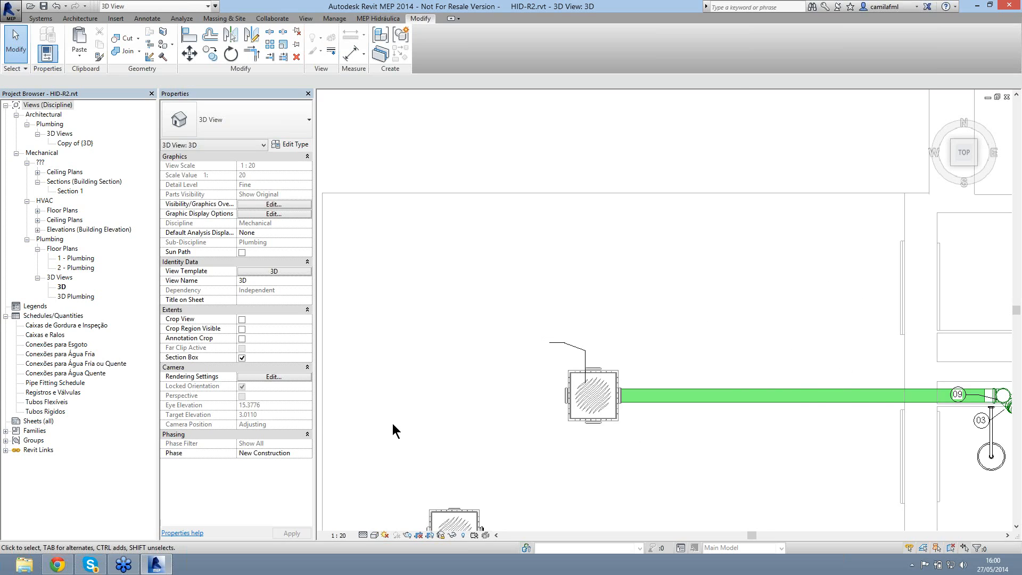
{"action": "scroll", "coordinate": [557, 360], "scroll_direction": "down", "scroll_amount": 5}
{"action": "scroll", "coordinate": [612, 347], "scroll_direction": "up", "scroll_amount": 1}
{"action": "scroll", "coordinate": [593, 346], "scroll_direction": "up", "scroll_amount": 1}
{"action": "left_click", "coordinate": [531, 357]}
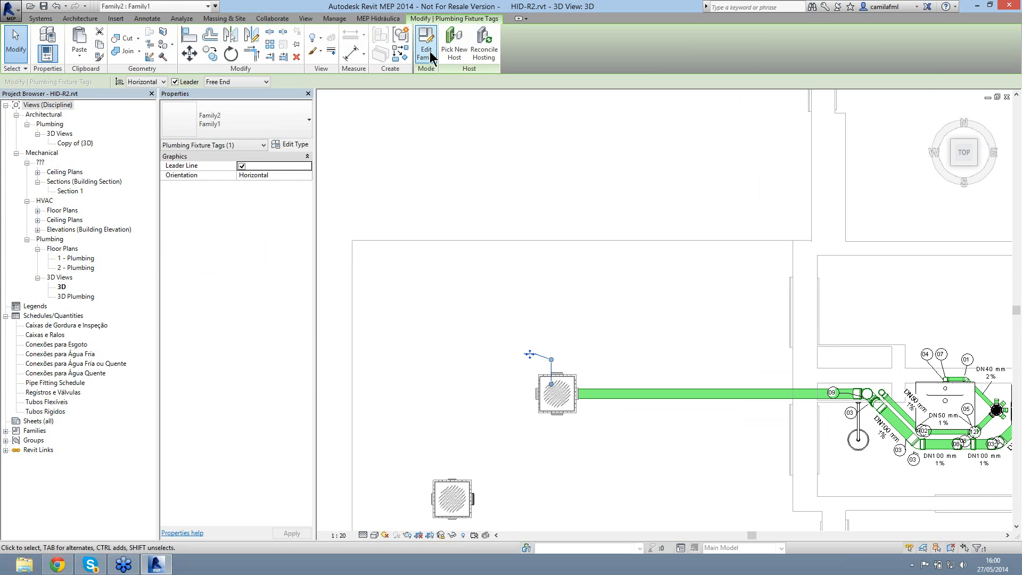
{"action": "left_click", "coordinate": [426, 51]}
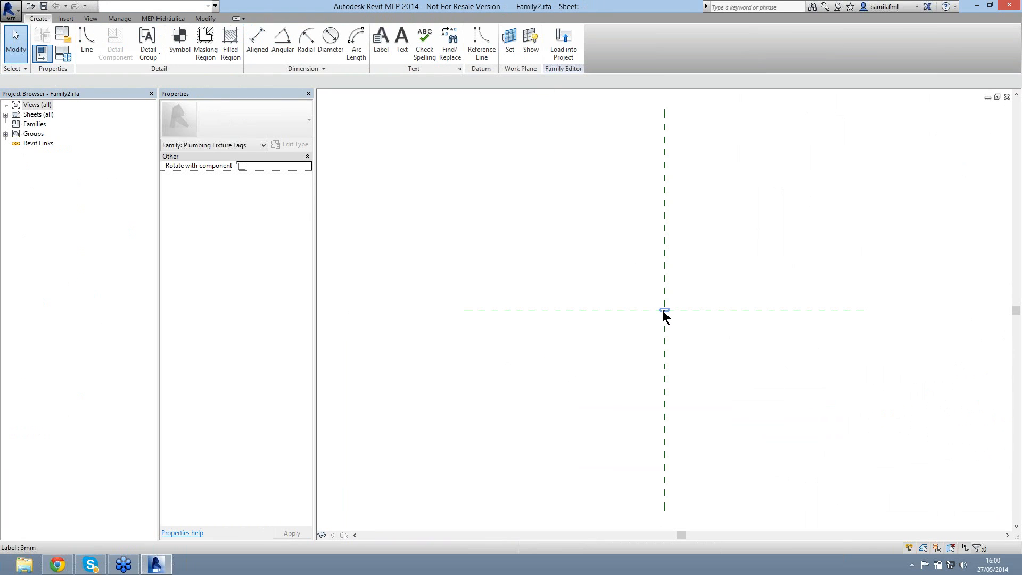
Step: Duplicate the Family Name label's 3mm type under the name 10mm
{"action": "left_click", "coordinate": [664, 311]}
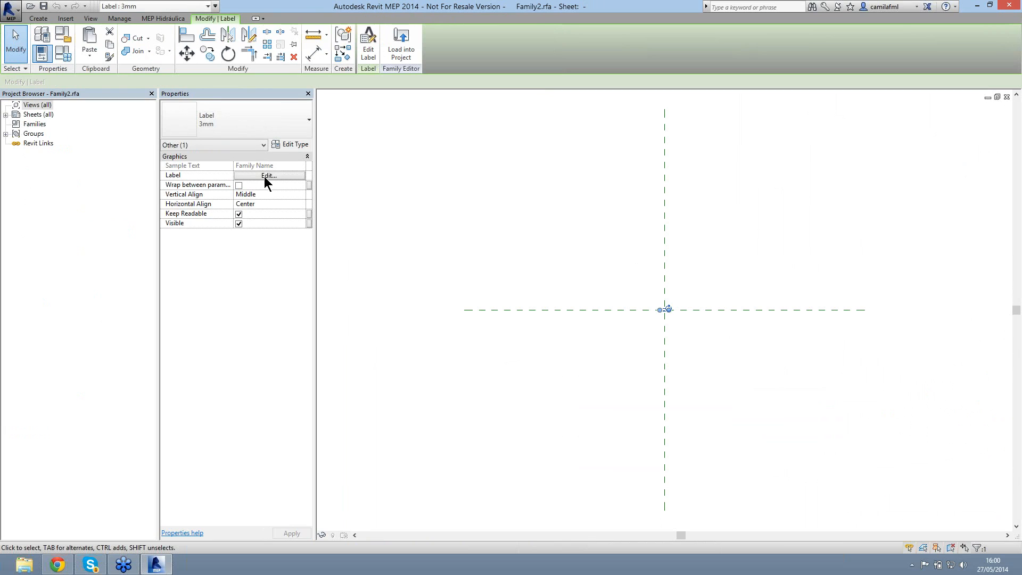
{"action": "left_click", "coordinate": [296, 143]}
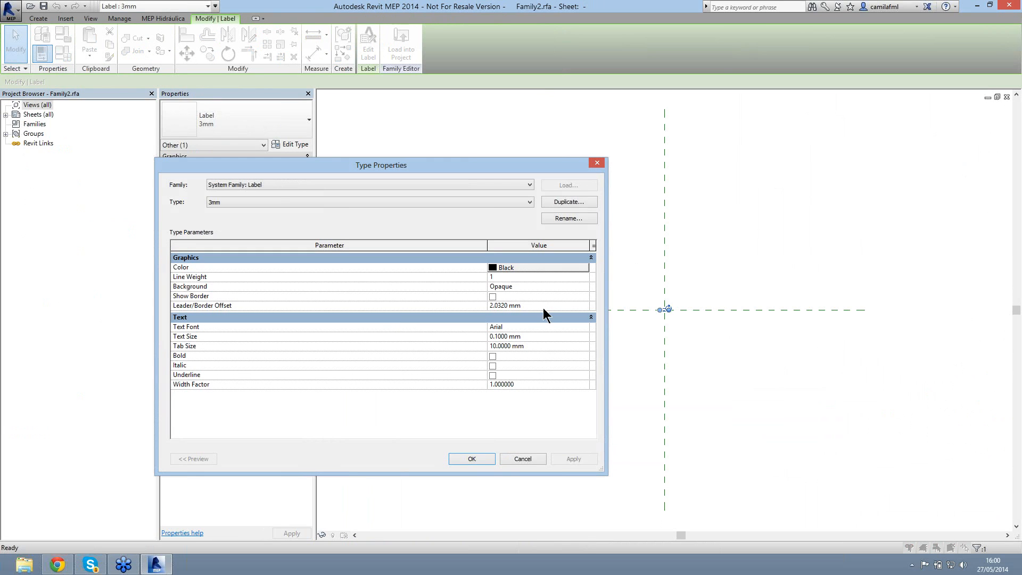
{"action": "left_click", "coordinate": [557, 205]}
{"action": "left_click", "coordinate": [393, 310]}
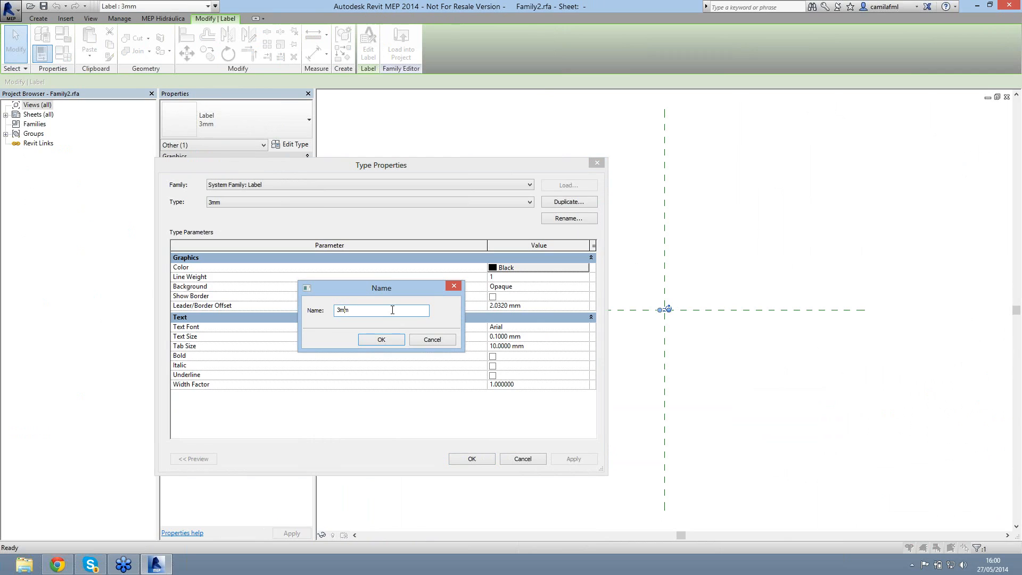
{"action": "key", "text": "BackSpace"}
{"action": "type", "text": "10"}
{"action": "left_click", "coordinate": [374, 341]}
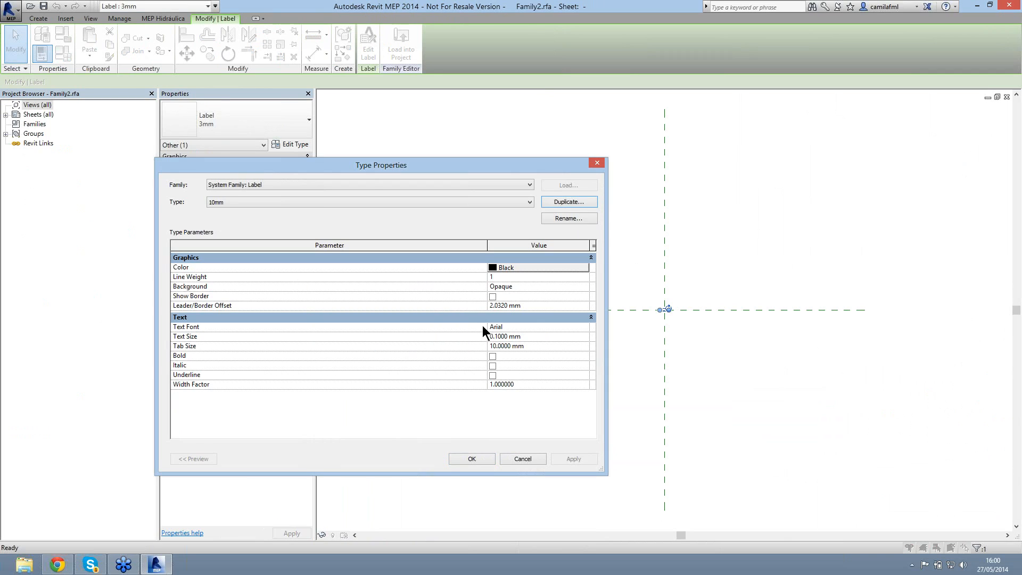
Step: Set the 10mm label type's text size to 1 mm and apply the type changes
{"action": "left_click", "coordinate": [501, 337]}
{"action": "key", "text": "BackSpace"}
{"action": "key", "text": "BackSpace"}
{"action": "type", "text": "1"}
{"action": "left_click", "coordinate": [482, 457]}
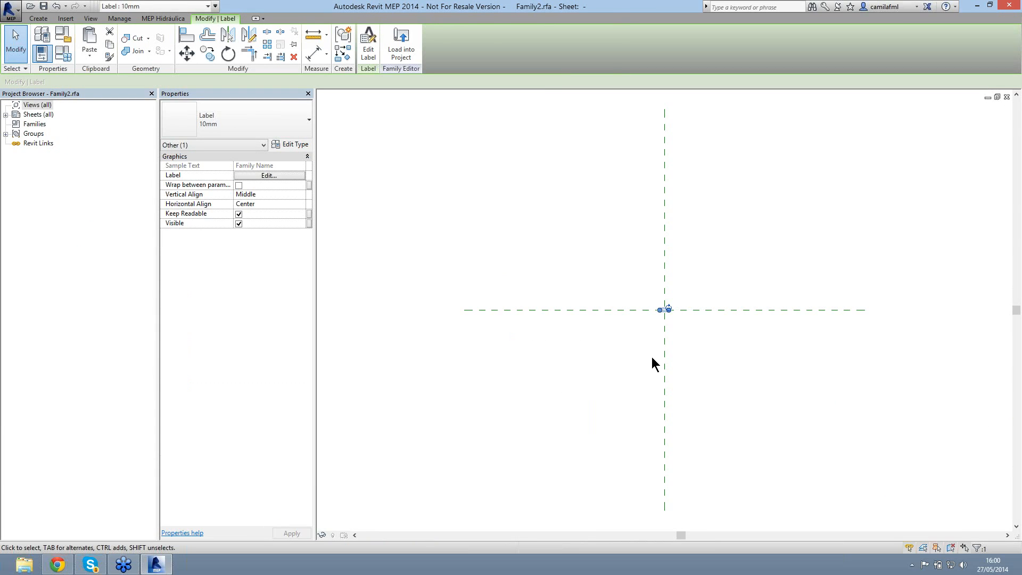
Step: Load the edited tag family into HID-R2.rvt, replacing the existing version and its parameter values, and check both boxes
{"action": "left_click", "coordinate": [401, 45]}
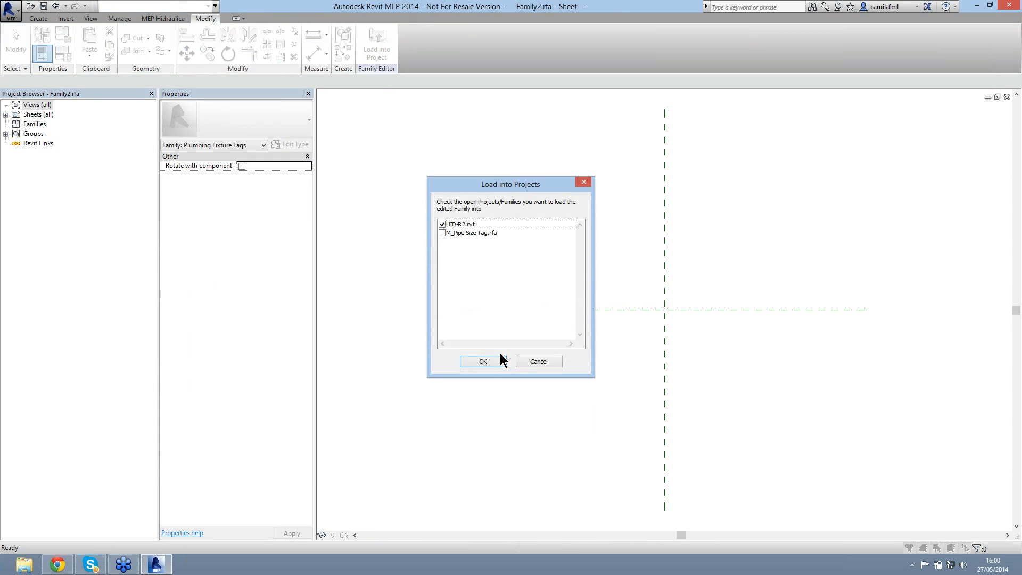
{"action": "left_click", "coordinate": [483, 362]}
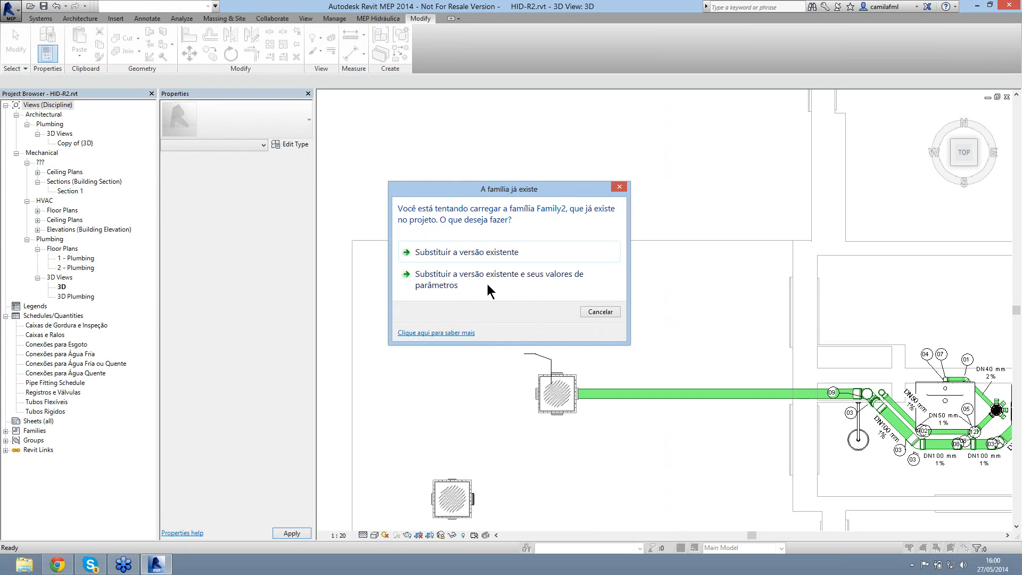
{"action": "left_click", "coordinate": [487, 283]}
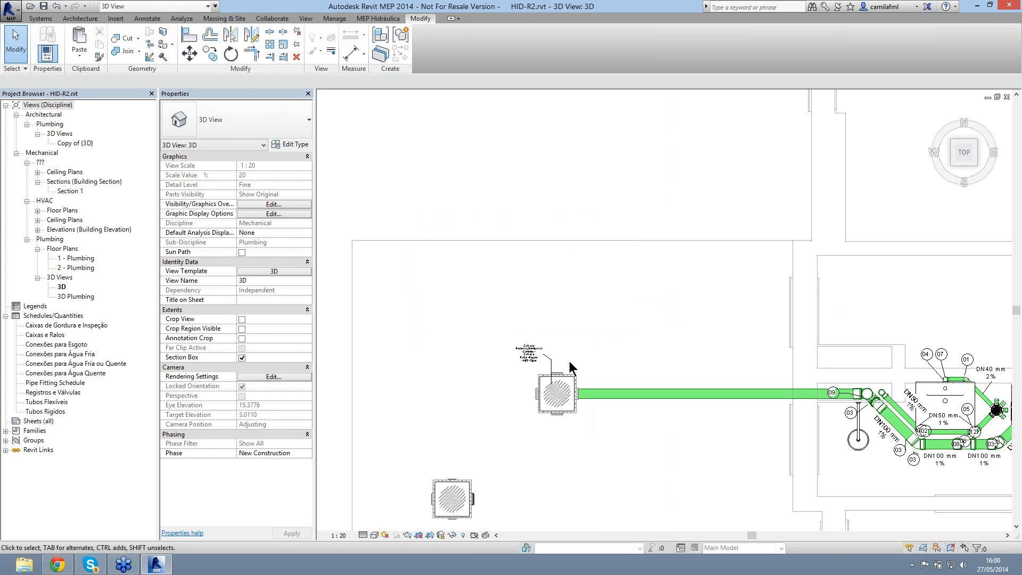
{"action": "scroll", "coordinate": [544, 369], "scroll_direction": "up", "scroll_amount": 2}
{"action": "scroll", "coordinate": [544, 369], "scroll_direction": "up", "scroll_amount": 3}
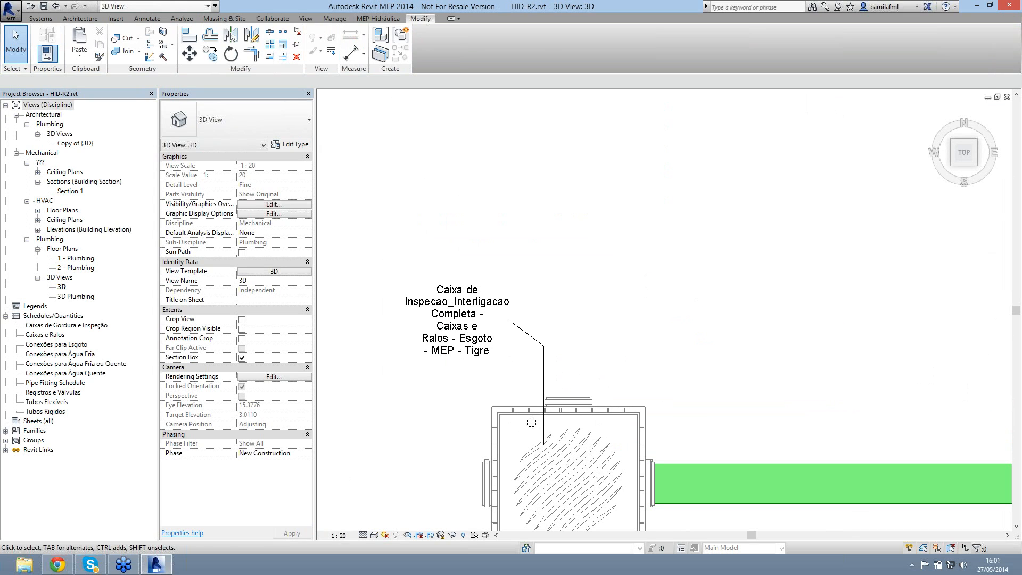
{"action": "scroll", "coordinate": [646, 263], "scroll_direction": "down", "scroll_amount": 3}
{"action": "middle_click_drag", "start_coordinate": [537, 296], "coordinate": [544, 169]}
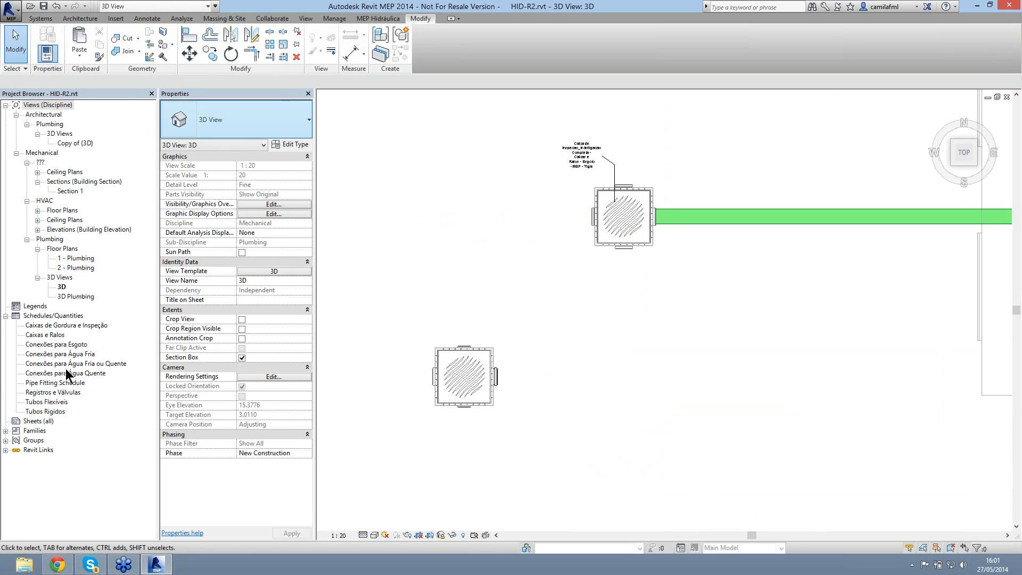
Step: Review the schedules Caixas de Gordura e Inspeção, Caixas e Ralos, and Conexões para Esgoto, Água Fria, Água Fria ou Quente and Água Quente
{"action": "left_click", "coordinate": [34, 327]}
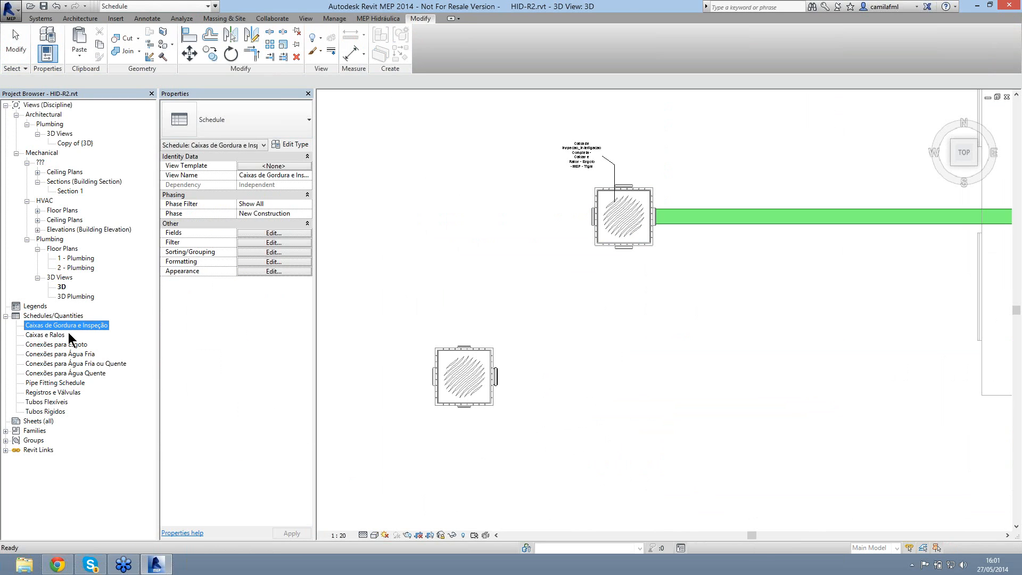
{"action": "double_click", "coordinate": [54, 325]}
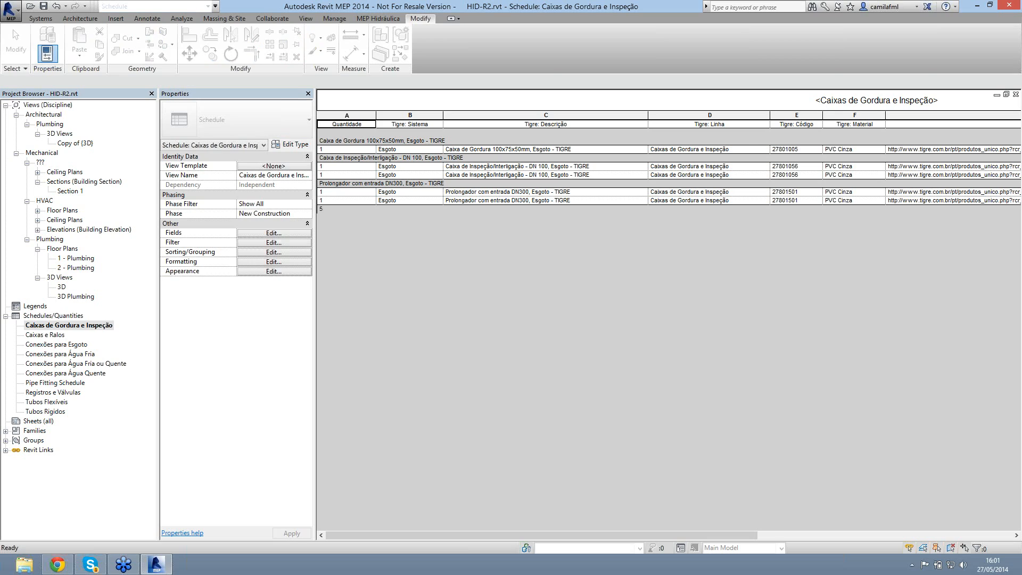
{"action": "double_click", "coordinate": [42, 335]}
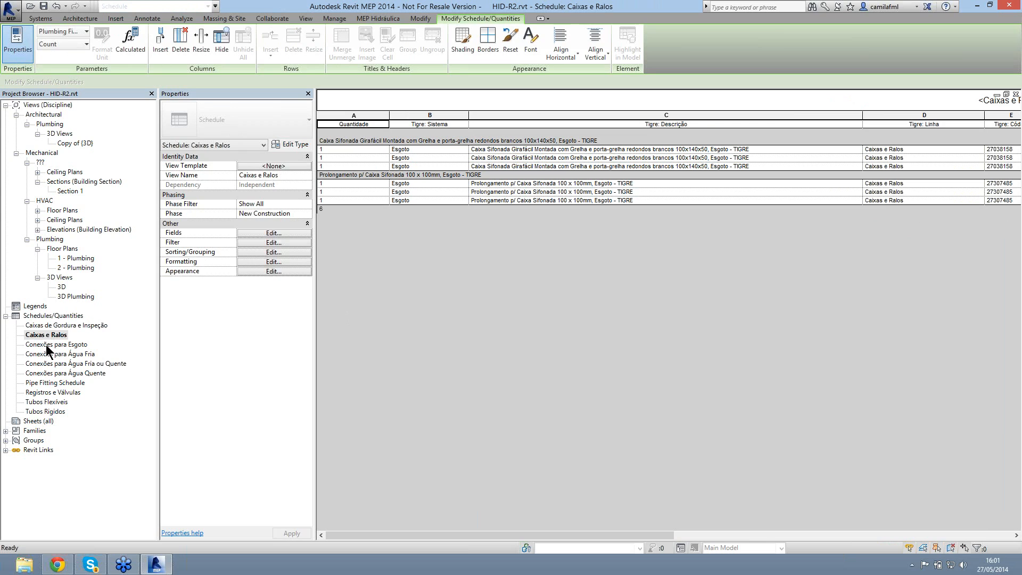
{"action": "double_click", "coordinate": [47, 346]}
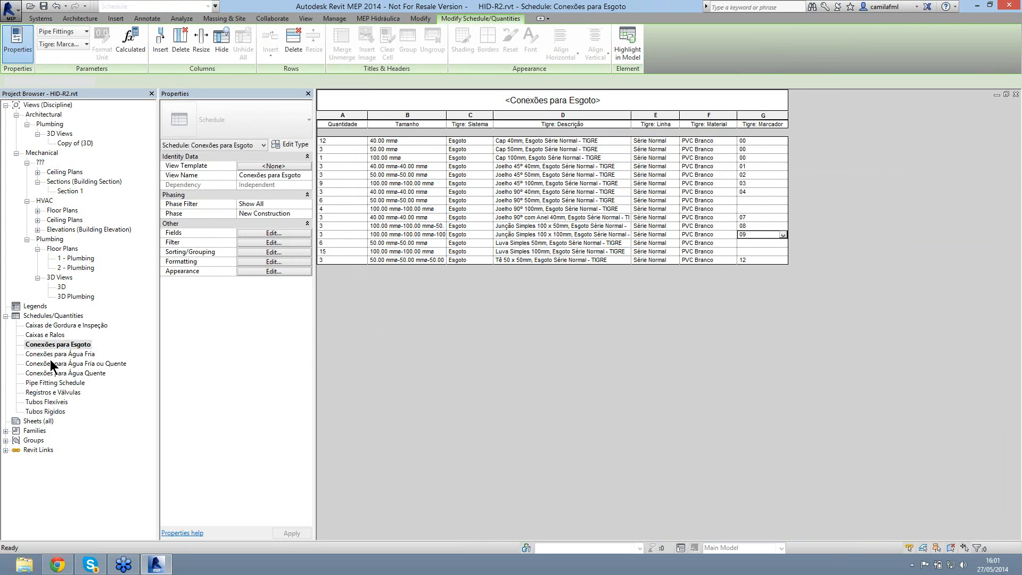
{"action": "double_click", "coordinate": [46, 354]}
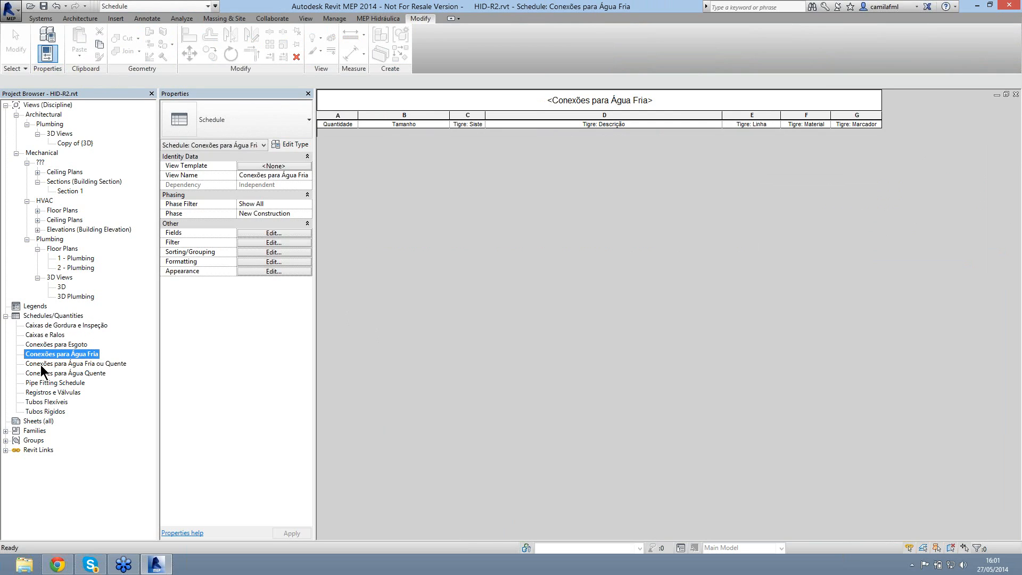
{"action": "double_click", "coordinate": [40, 364]}
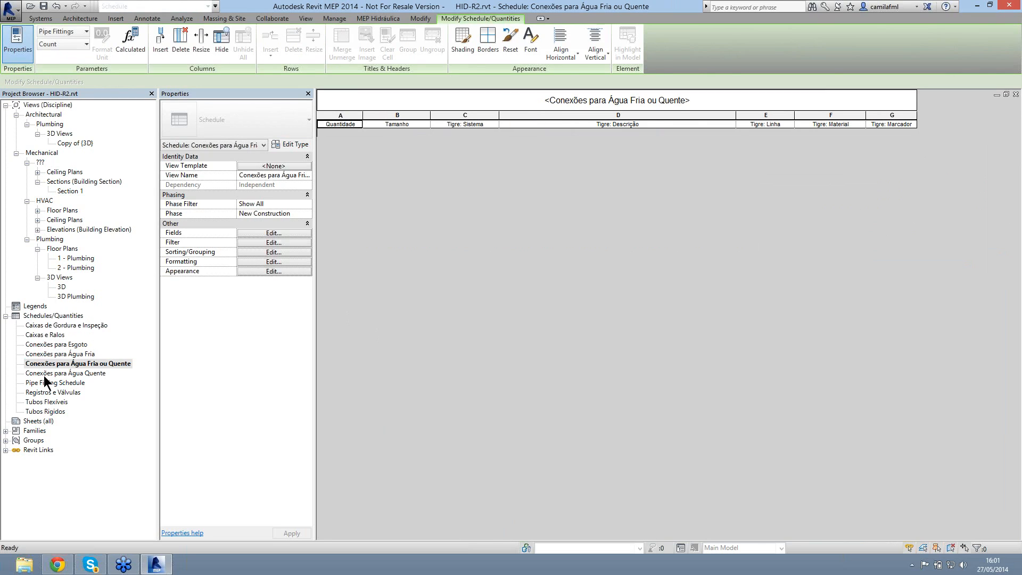
{"action": "double_click", "coordinate": [44, 373]}
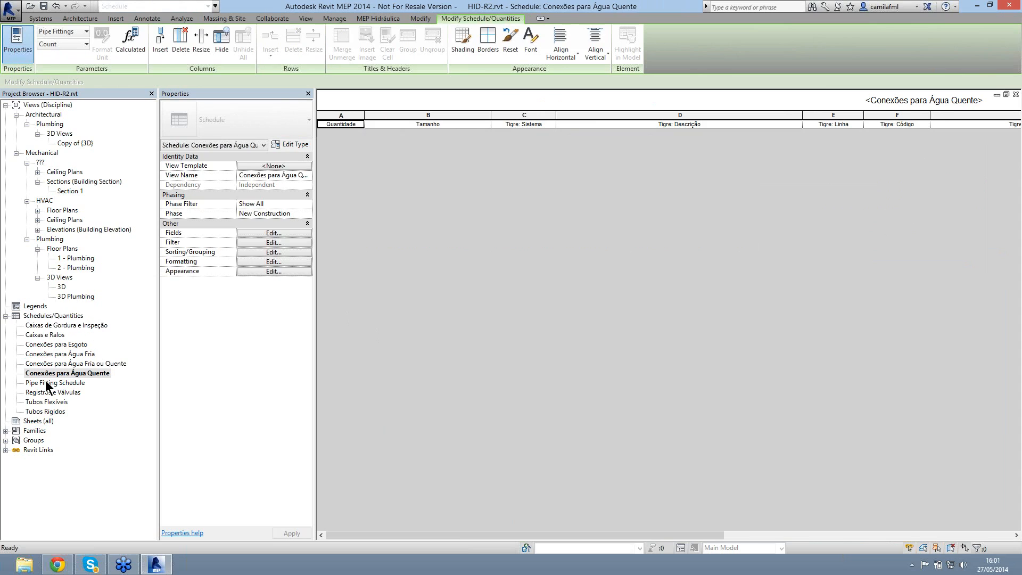
Step: Delete the Pipe Fitting Schedule from the project's schedules
{"action": "left_click", "coordinate": [47, 383]}
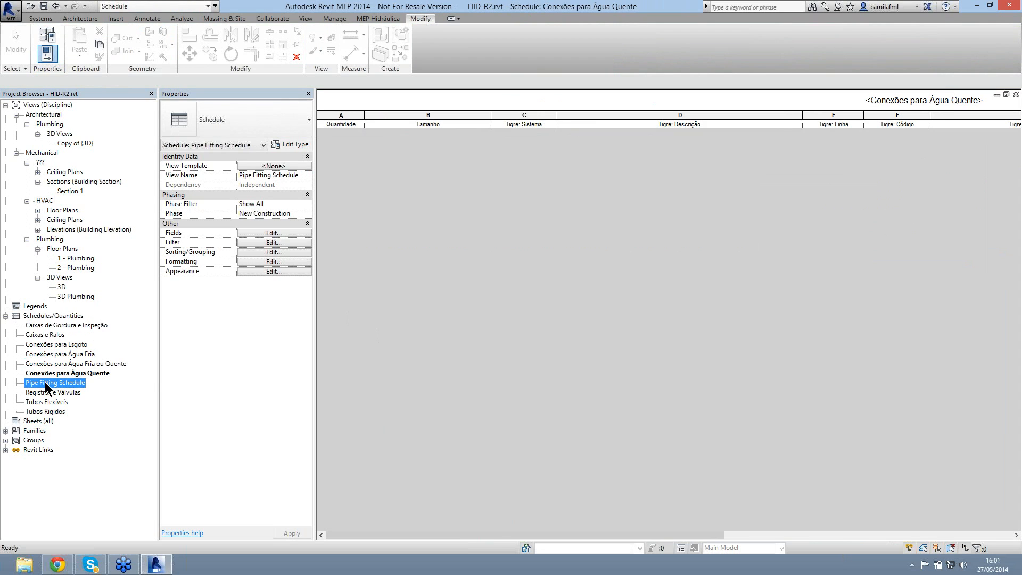
{"action": "right_click", "coordinate": [45, 382]}
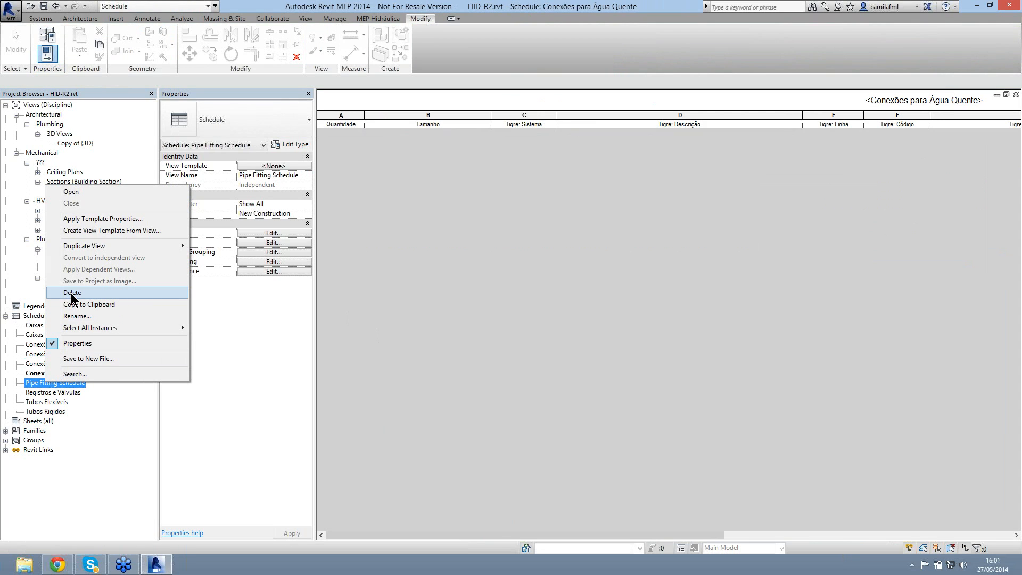
{"action": "left_click", "coordinate": [71, 293]}
{"action": "left_click", "coordinate": [56, 382]}
{"action": "left_click", "coordinate": [47, 393]}
{"action": "left_click", "coordinate": [45, 401]}
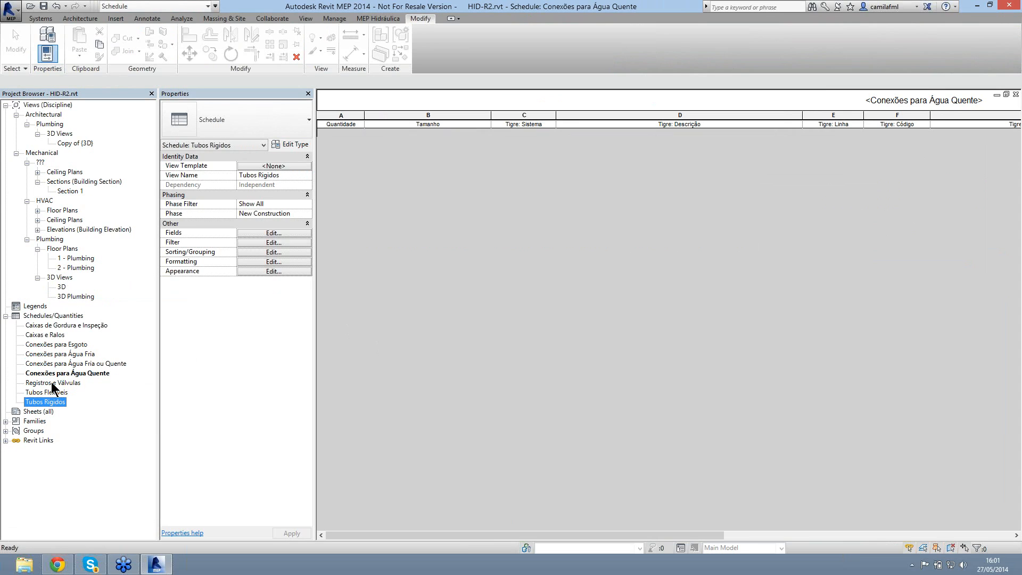
Step: Review the schedules Registros e Válvulas, Tubos Flexíveis and Tubos Rígidos, and locate the command for creating schedules
{"action": "double_click", "coordinate": [53, 382]}
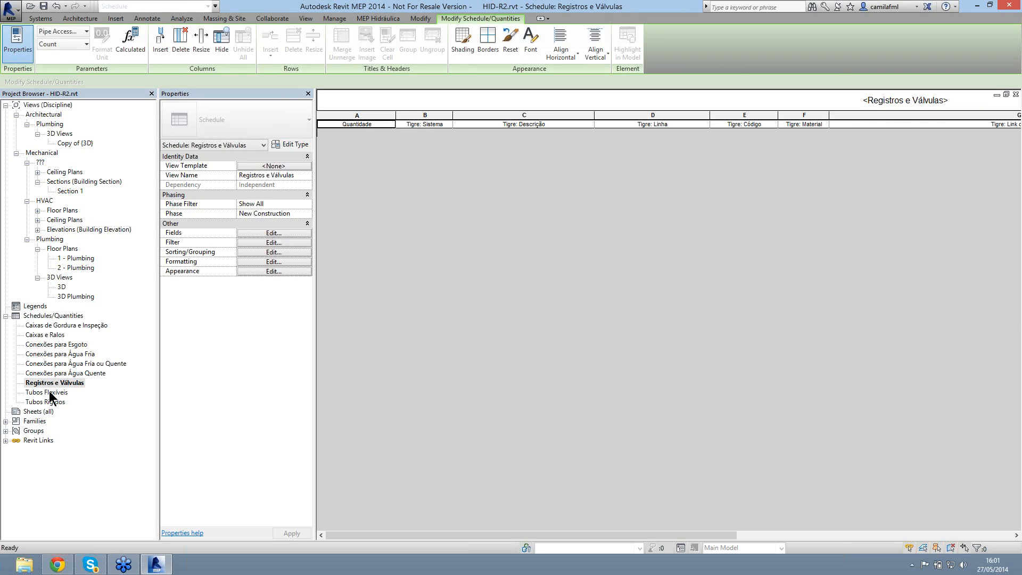
{"action": "double_click", "coordinate": [49, 393]}
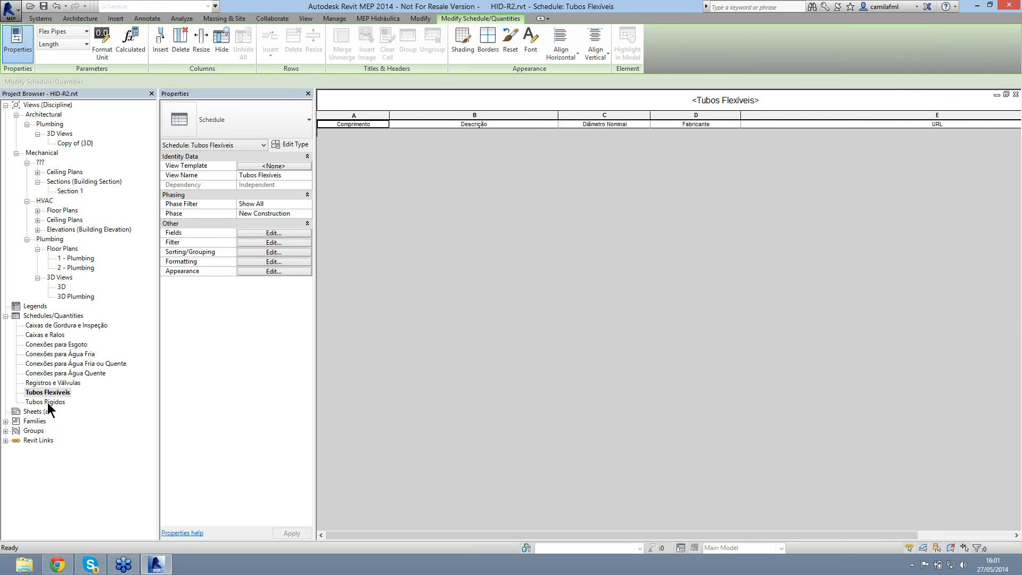
{"action": "double_click", "coordinate": [47, 402]}
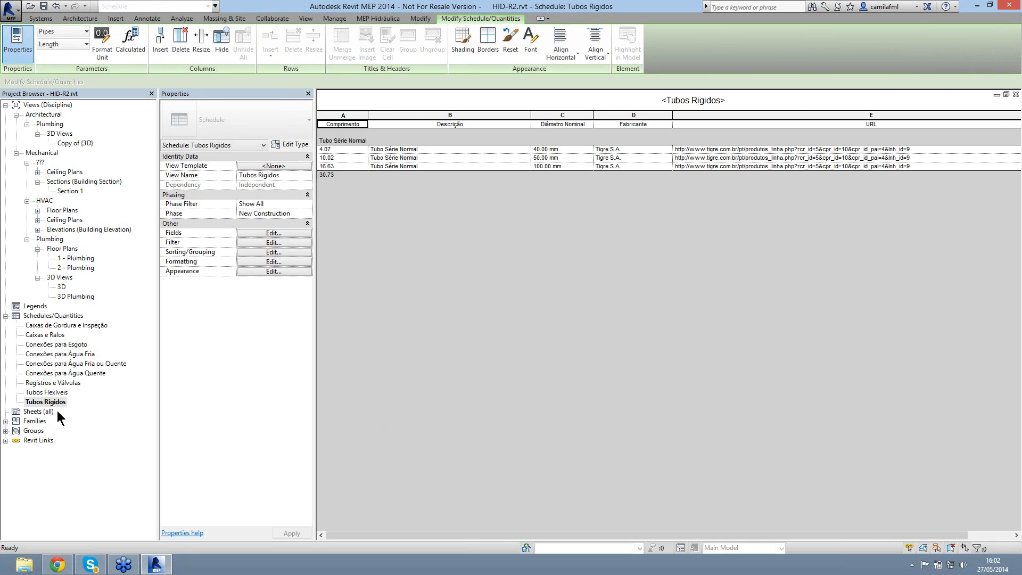
{"action": "left_click", "coordinate": [306, 19]}
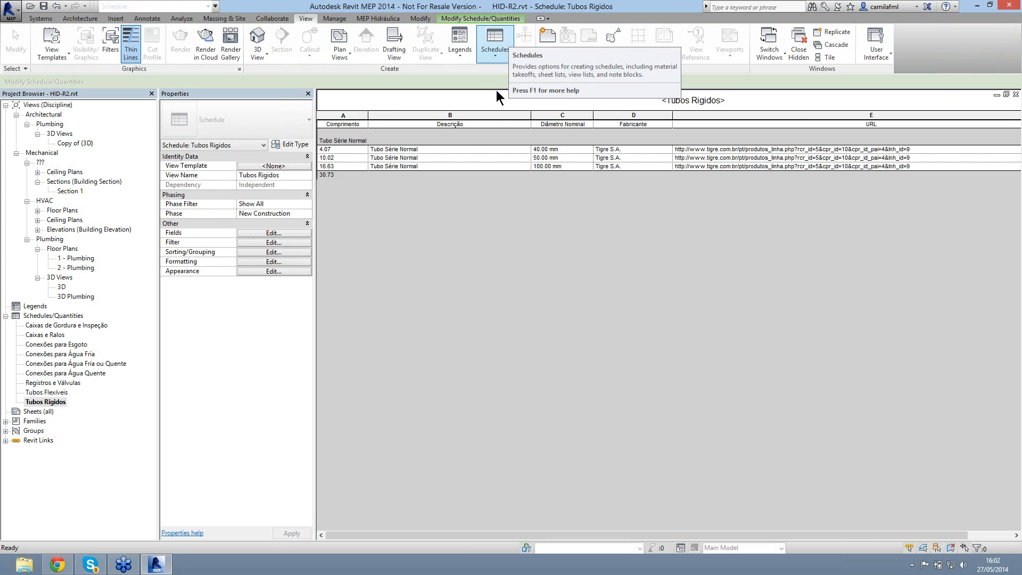
Step: Start a new building-component schedule for the Pipe Fittings category, in the New Construction phase and named Pipe Fitting Schedule
{"action": "left_click", "coordinate": [496, 37]}
{"action": "left_click", "coordinate": [516, 78]}
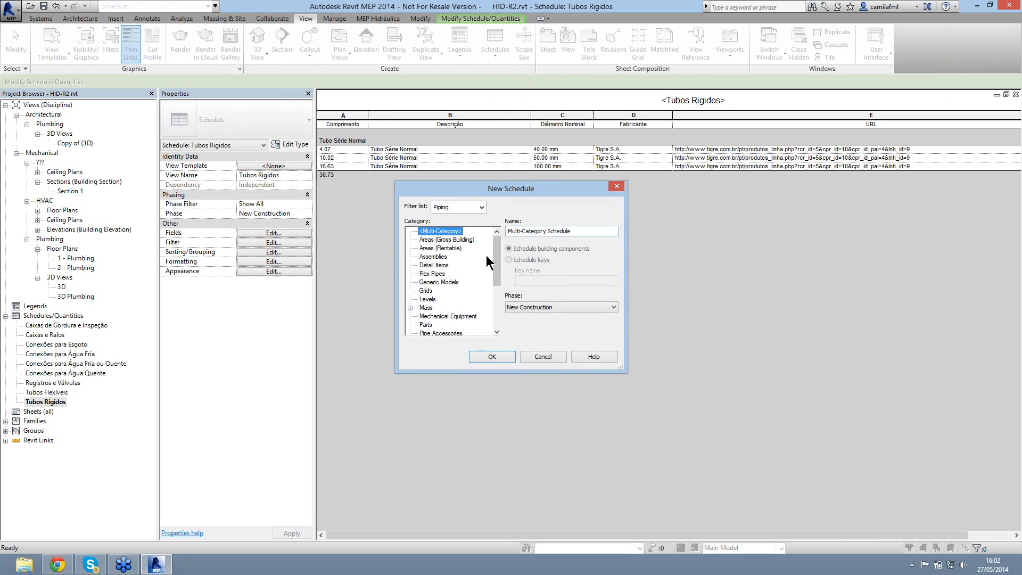
{"action": "left_click", "coordinate": [497, 293]}
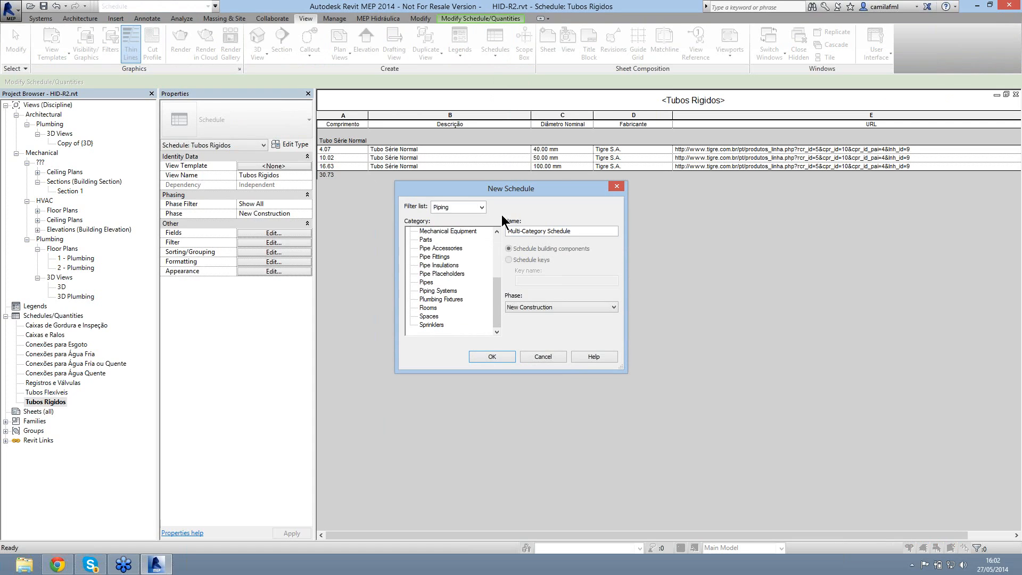
{"action": "left_click_drag", "start_coordinate": [497, 296], "coordinate": [499, 228]}
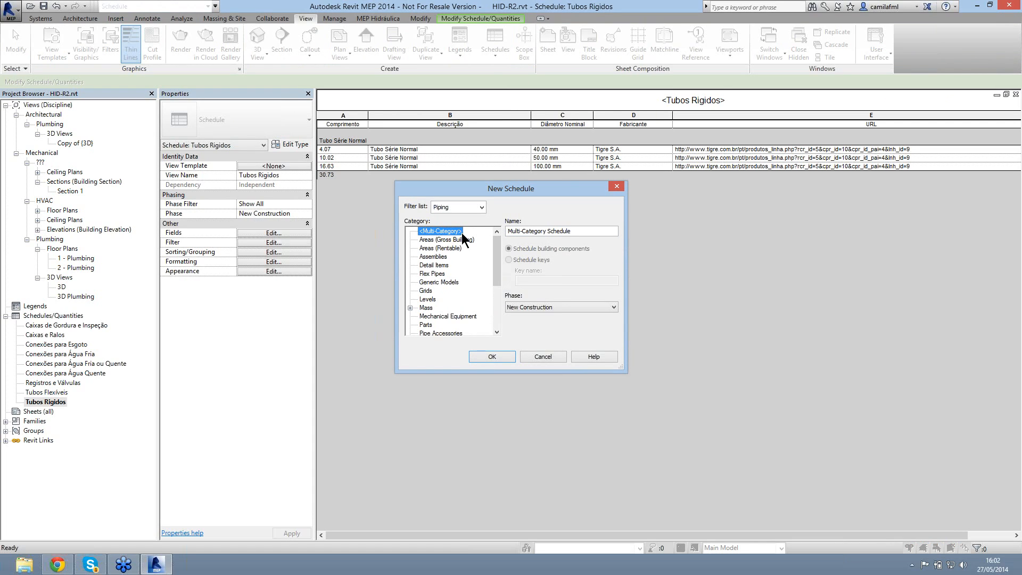
{"action": "left_click_drag", "start_coordinate": [496, 284], "coordinate": [501, 302]}
{"action": "scroll", "coordinate": [465, 284], "scroll_direction": "down", "scroll_amount": 2}
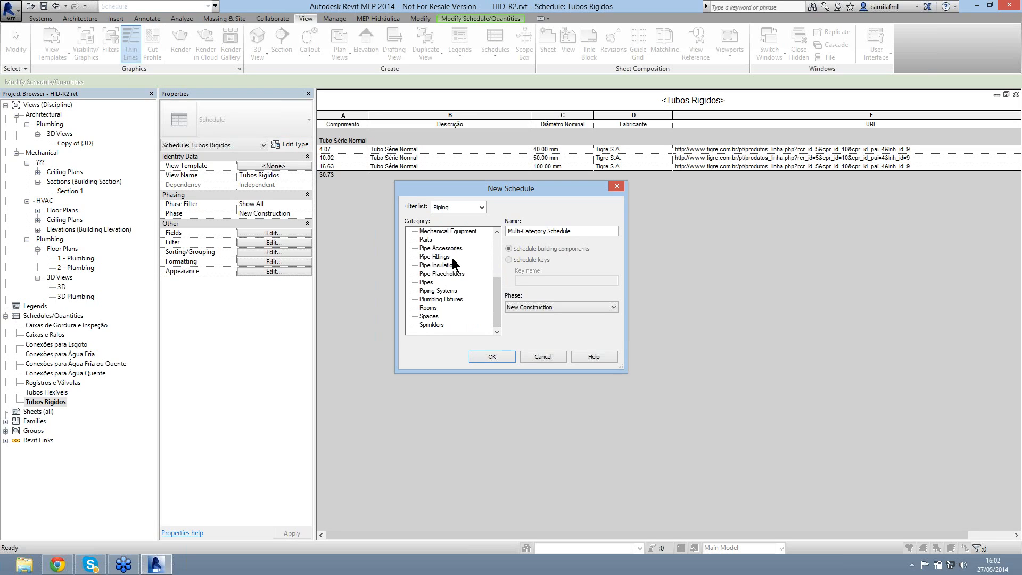
{"action": "left_click", "coordinate": [426, 283]}
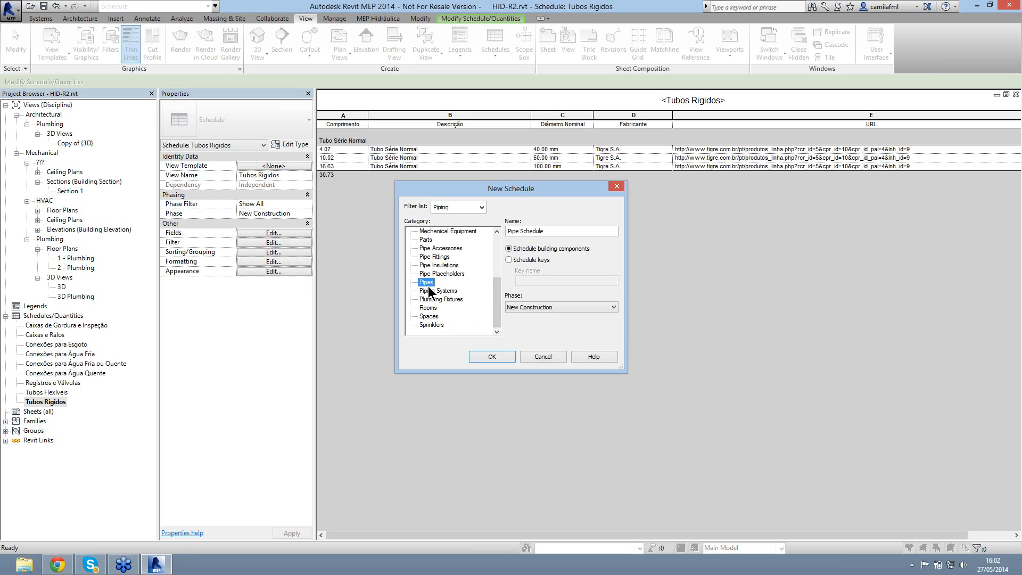
{"action": "left_click", "coordinate": [440, 257]}
{"action": "left_click", "coordinate": [448, 248]}
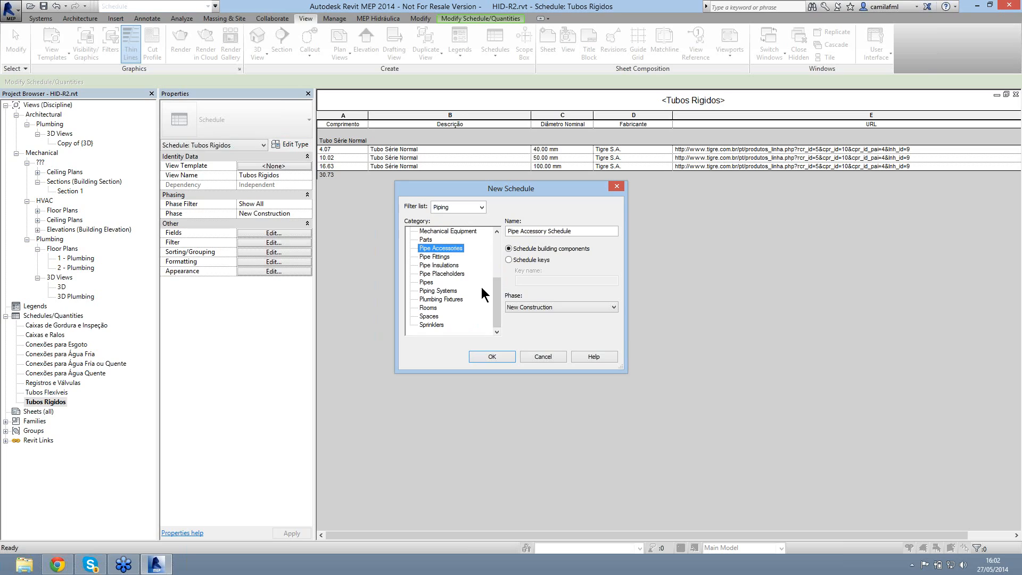
{"action": "left_click", "coordinate": [437, 299]}
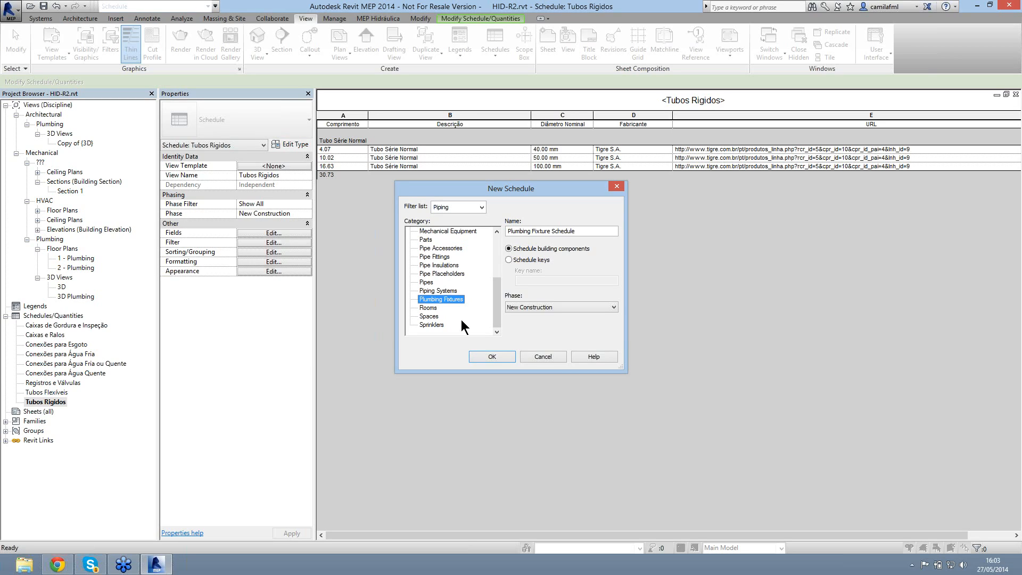
{"action": "left_click", "coordinate": [423, 257]}
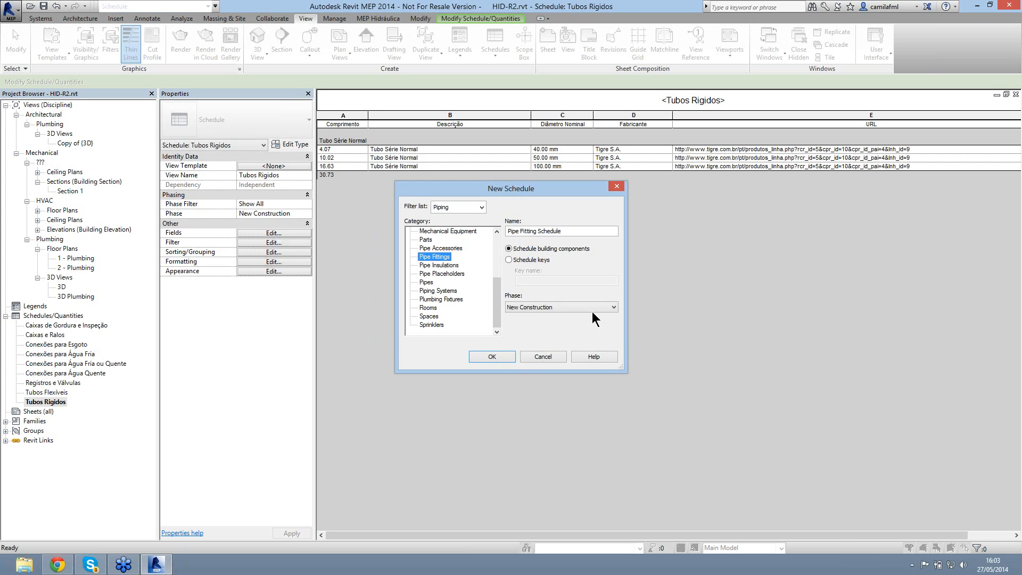
{"action": "left_click", "coordinate": [492, 356]}
Step: Add all the Tigre parameters, from Tigre: Comentários through Tigre: Sistema, to the scheduled fields
{"action": "left_click_drag", "start_coordinate": [451, 261], "coordinate": [451, 321]}
{"action": "mouse_move", "coordinate": [462, 280]}
{"action": "left_mouse_down"}
{"action": "mouse_move", "coordinate": [459, 253]}
{"action": "mouse_move", "coordinate": [458, 263]}
{"action": "left_mouse_up"}
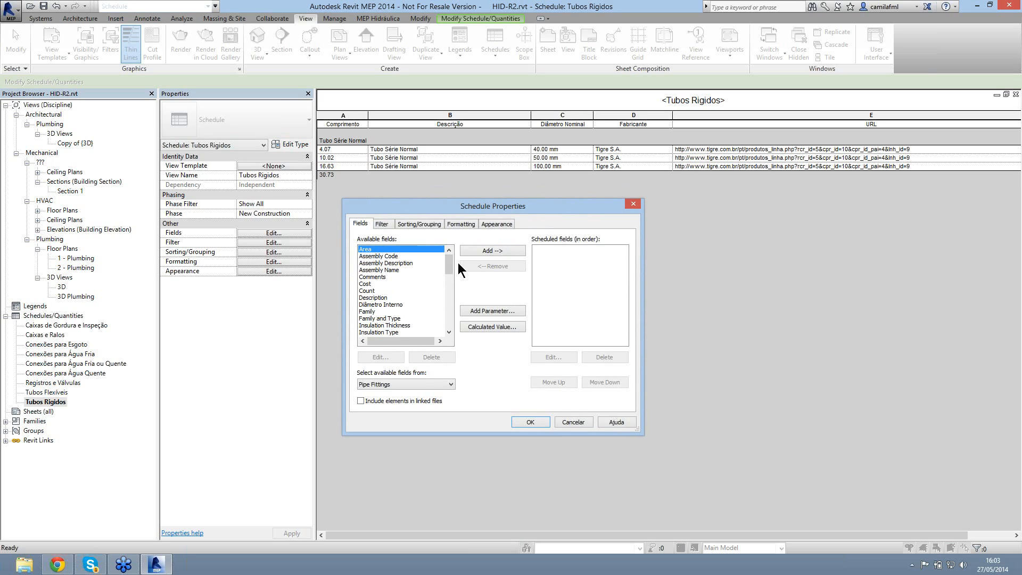
{"action": "left_click", "coordinate": [404, 257]}
{"action": "left_click_drag", "start_coordinate": [449, 270], "coordinate": [451, 315]}
{"action": "left_click", "coordinate": [380, 276]}
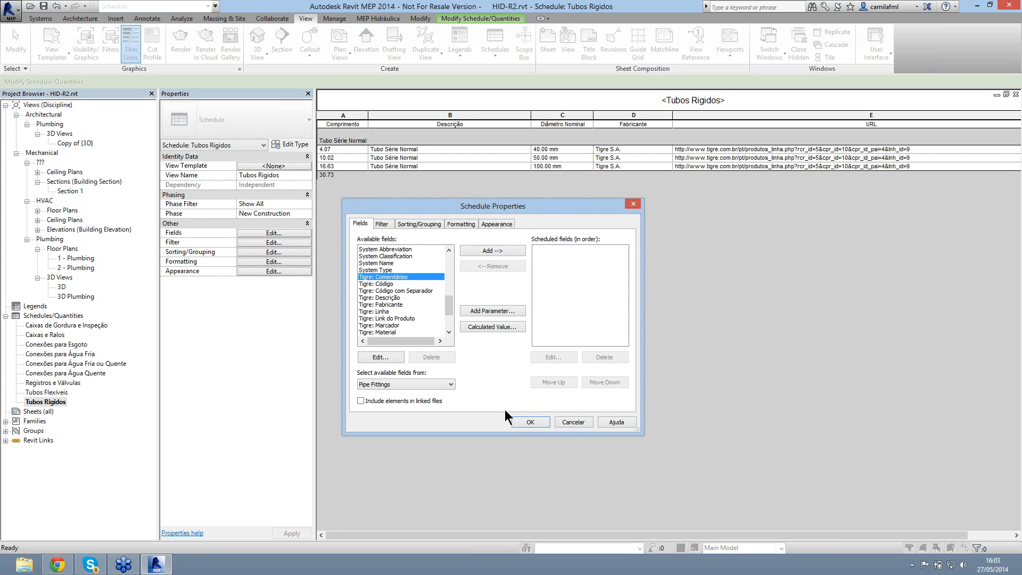
{"action": "key", "text": "shift+Down"}
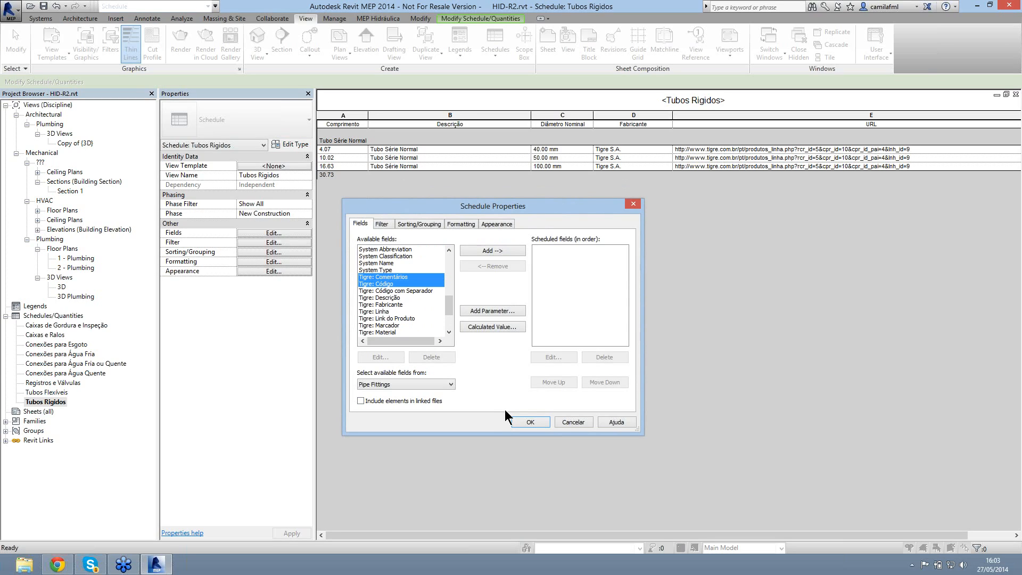
{"action": "key", "text": "shift+Down"}
{"action": "key", "text": "shift+Down"}
{"action": "key", "text": "shift+Down"}
{"action": "key", "text": "shift+Down"}
{"action": "key", "text": "shift+Down"}
{"action": "key", "text": "shift+Down"}
{"action": "key", "text": "shift+Down"}
{"action": "key", "text": "shift+Down"}
{"action": "key", "text": "shift+Down"}
{"action": "scroll", "coordinate": [505, 410], "scroll_direction": "down", "scroll_amount": 2}
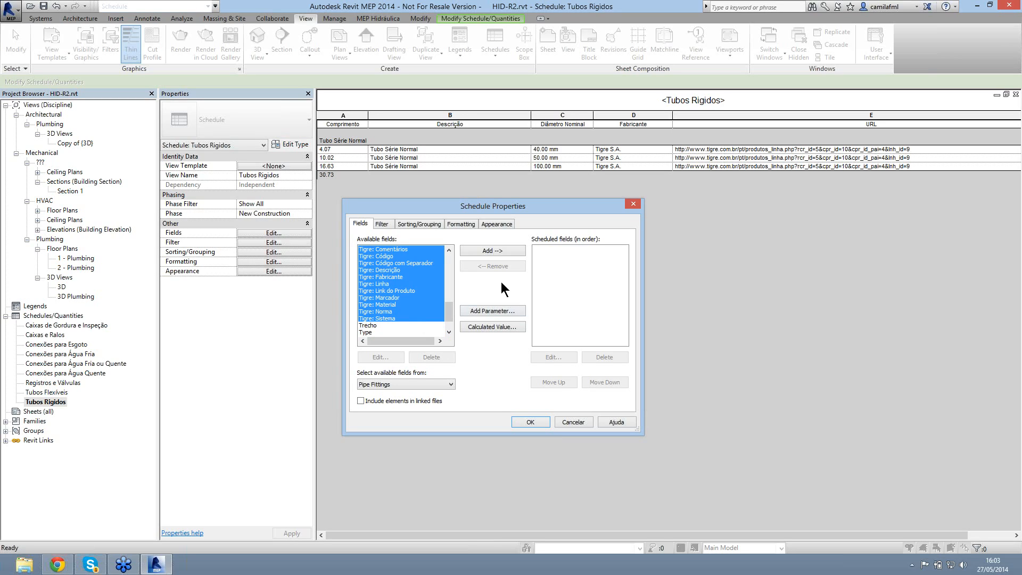
{"action": "left_click", "coordinate": [475, 250]}
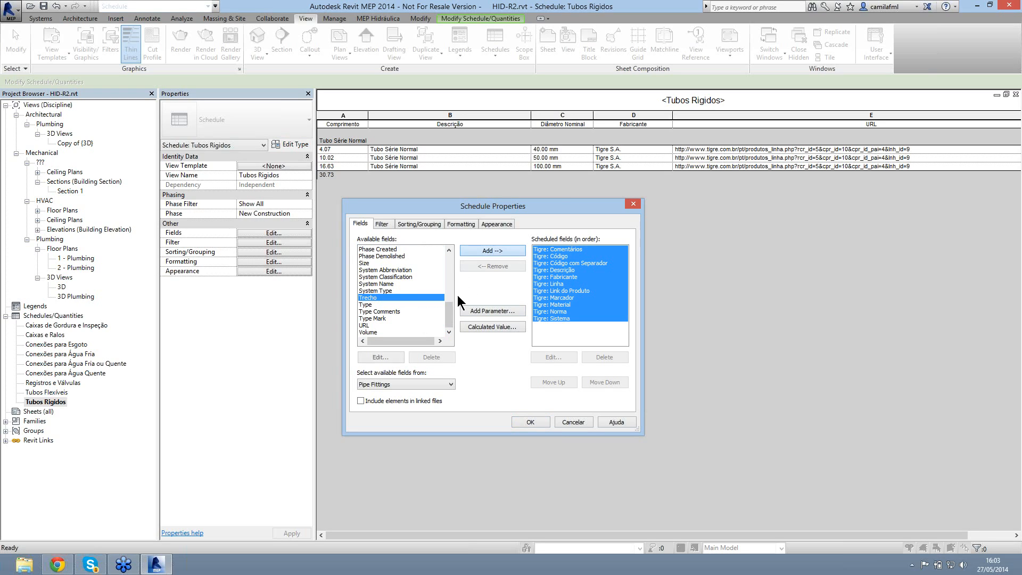
Step: Add the Count field after the Tigre fields and generate the pipe fitting schedule
{"action": "scroll", "coordinate": [452, 277], "scroll_direction": "up", "scroll_amount": 5}
{"action": "left_click_drag", "start_coordinate": [453, 282], "coordinate": [453, 263]}
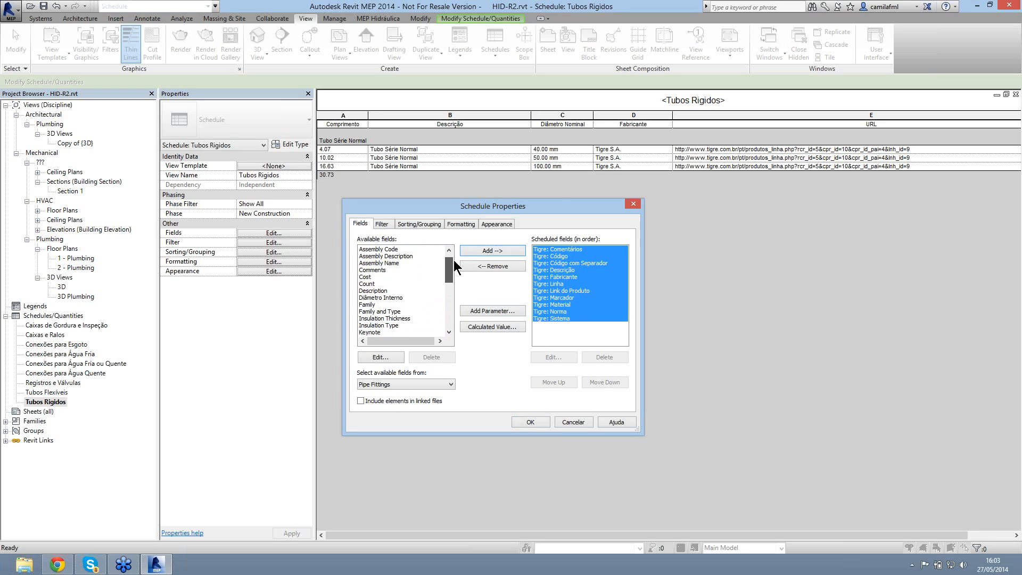
{"action": "left_click", "coordinate": [366, 291]}
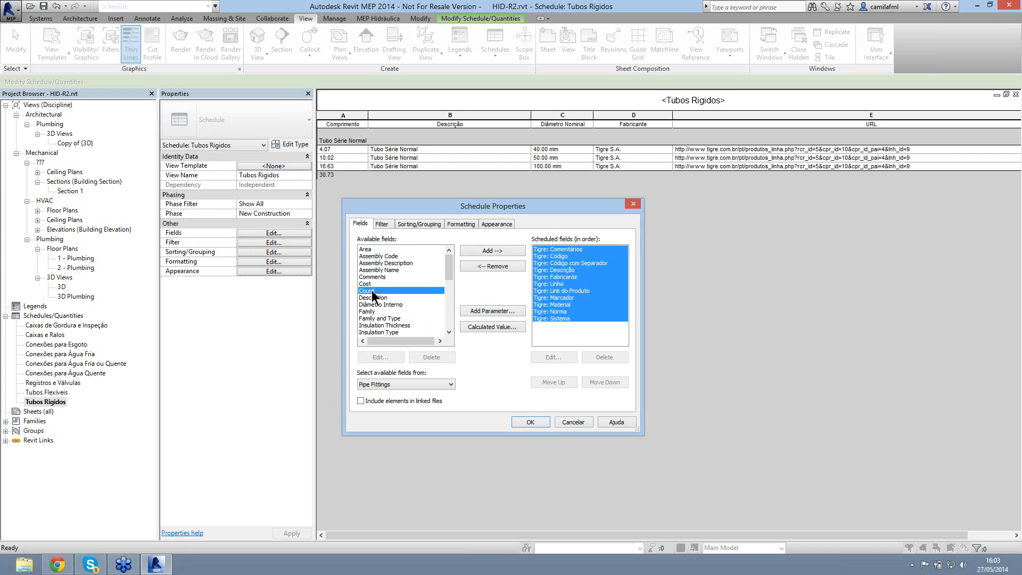
{"action": "left_click", "coordinate": [503, 251]}
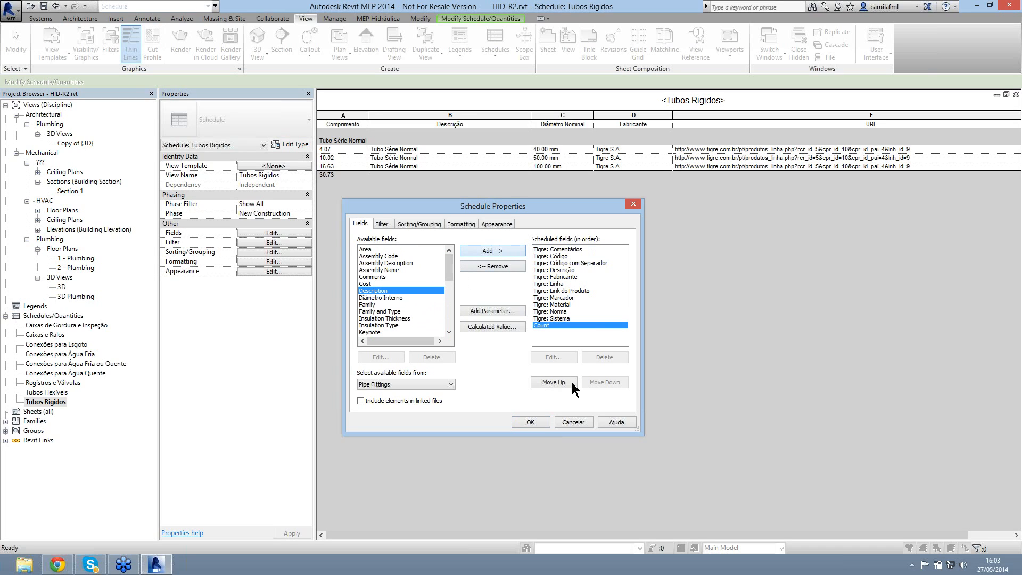
{"action": "left_click", "coordinate": [530, 422]}
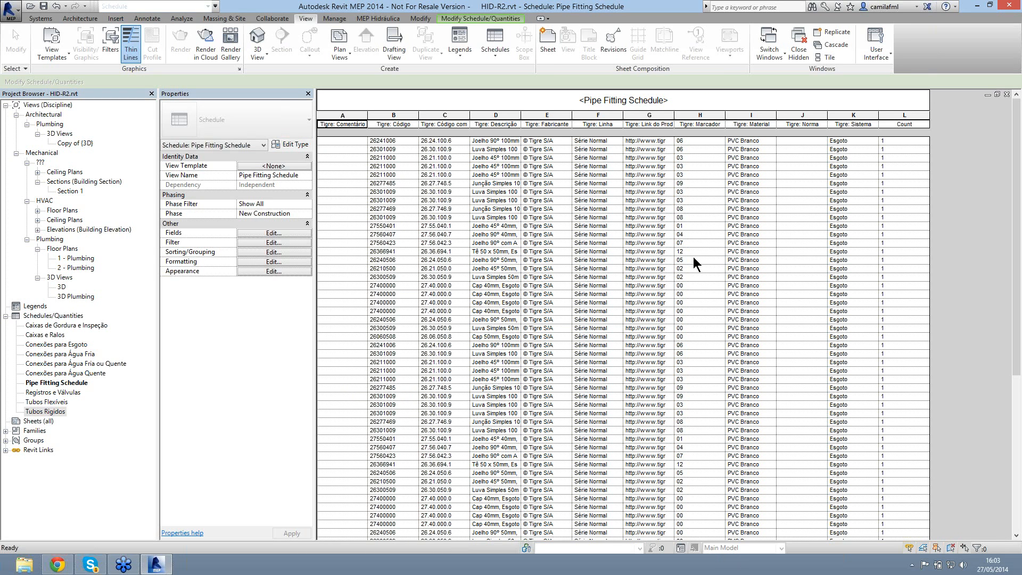
Step: Look through the schedule rows and widen the Tigre: Descrição column so the full descriptions can be read
{"action": "scroll", "coordinate": [715, 343], "scroll_direction": "down", "scroll_amount": 3}
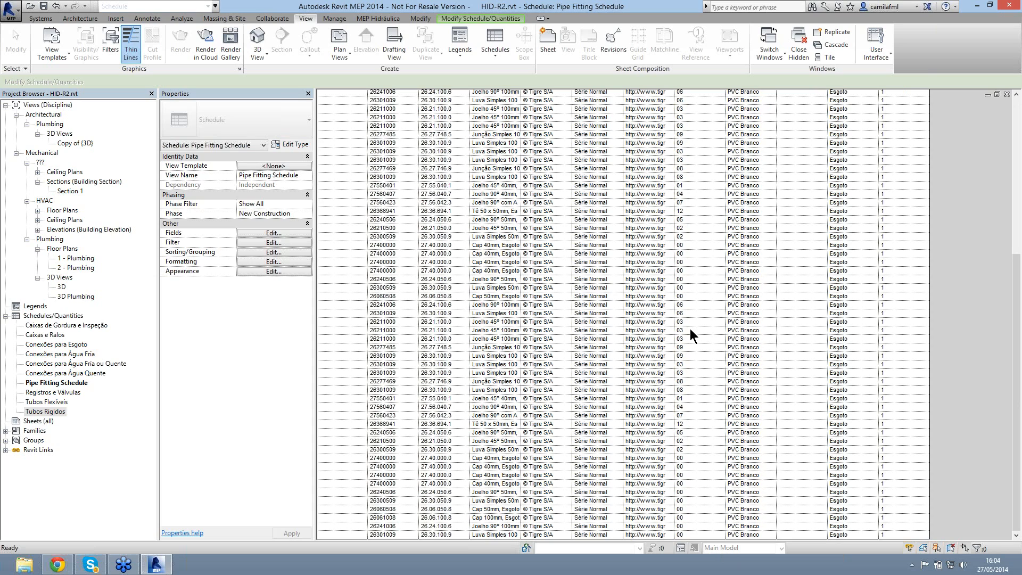
{"action": "scroll", "coordinate": [691, 319], "scroll_direction": "down", "scroll_amount": 5}
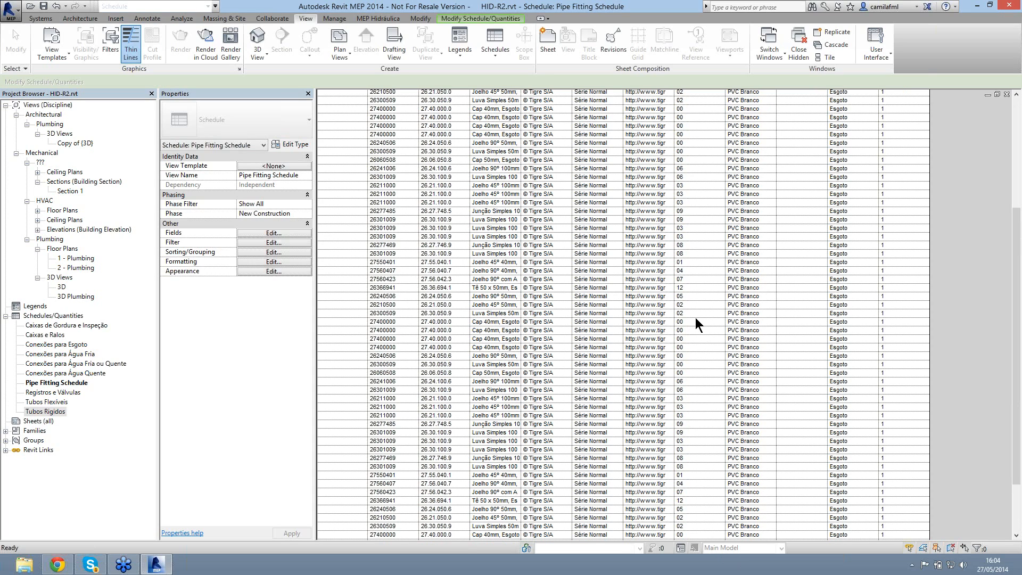
{"action": "scroll", "coordinate": [540, 102], "scroll_direction": "up", "scroll_amount": 10}
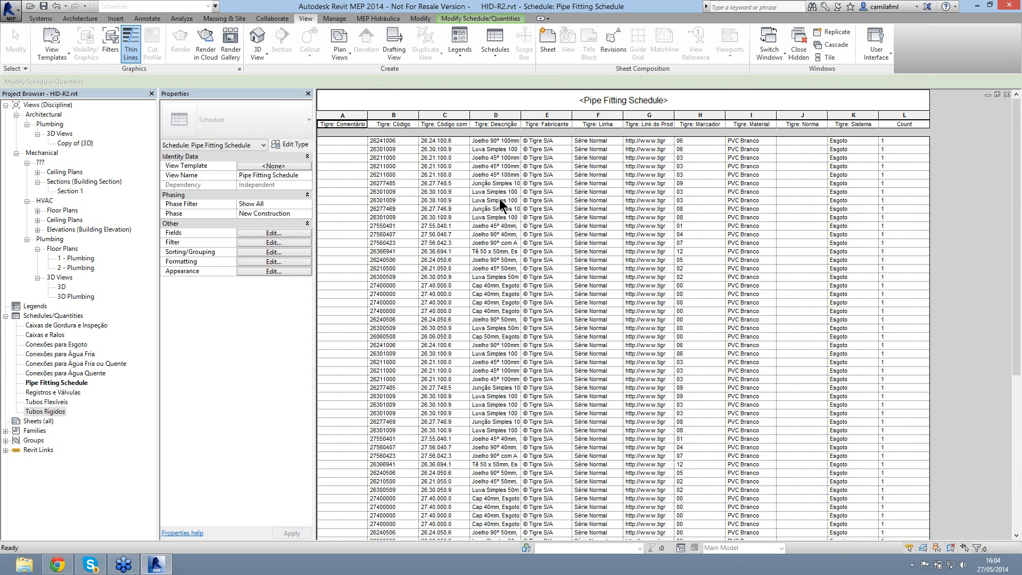
{"action": "left_click", "coordinate": [493, 160]}
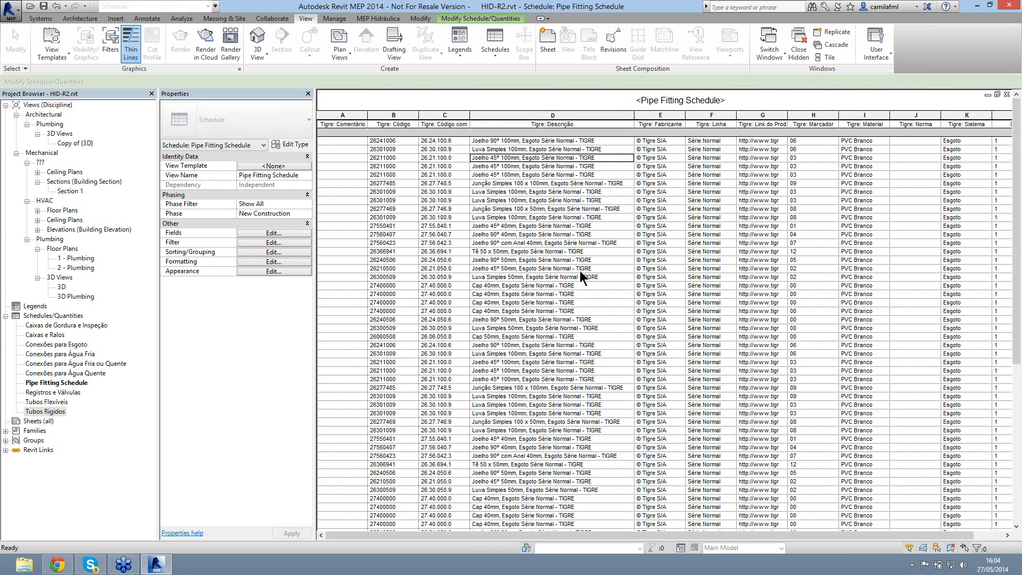
{"action": "key", "text": "Down"}
Step: Try to filter the pipe fitting schedule by the Tigre: Descrição parameter
{"action": "left_click", "coordinate": [246, 234]}
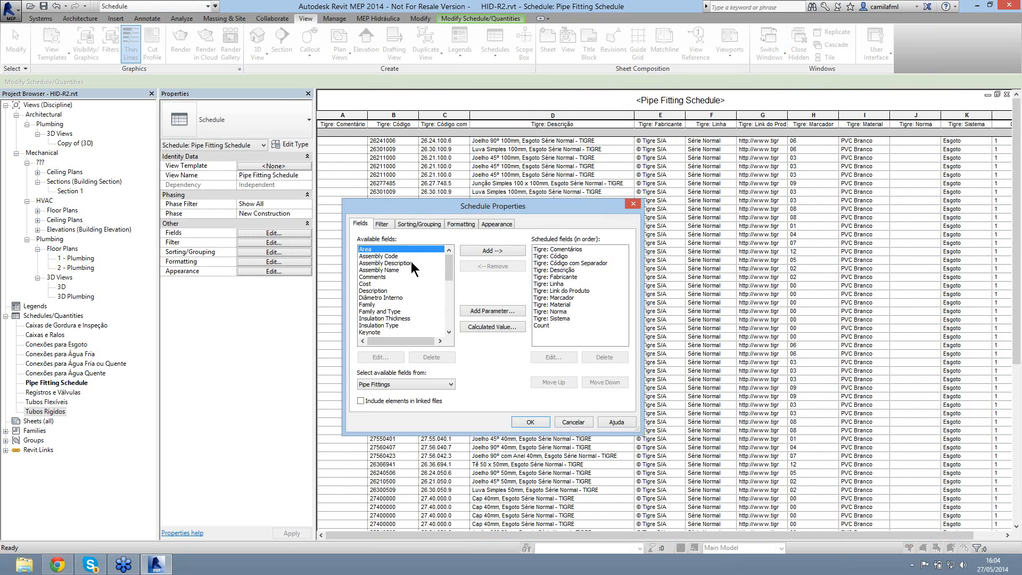
{"action": "left_click", "coordinate": [633, 205]}
{"action": "left_click", "coordinate": [259, 243]}
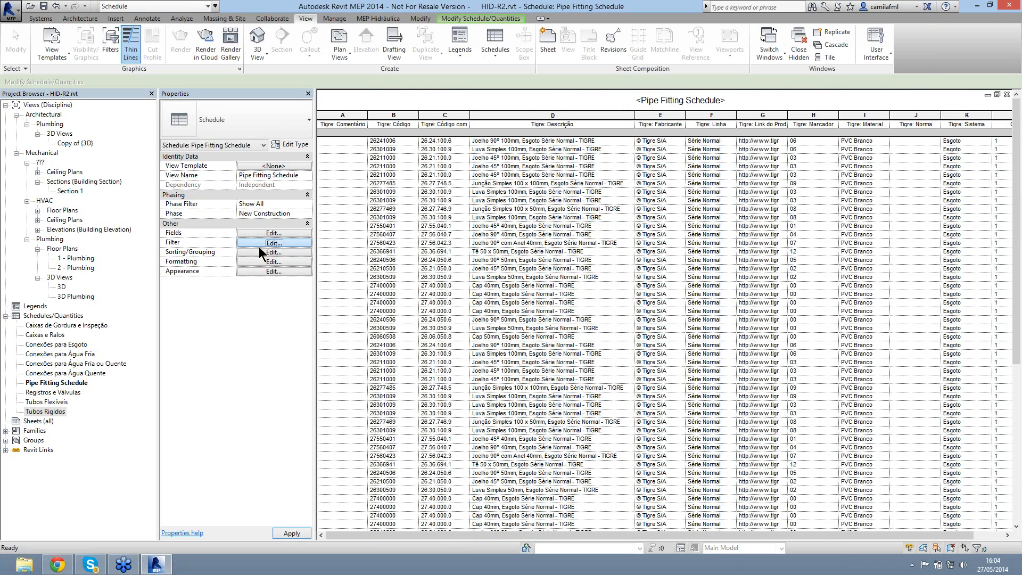
{"action": "left_click", "coordinate": [463, 241]}
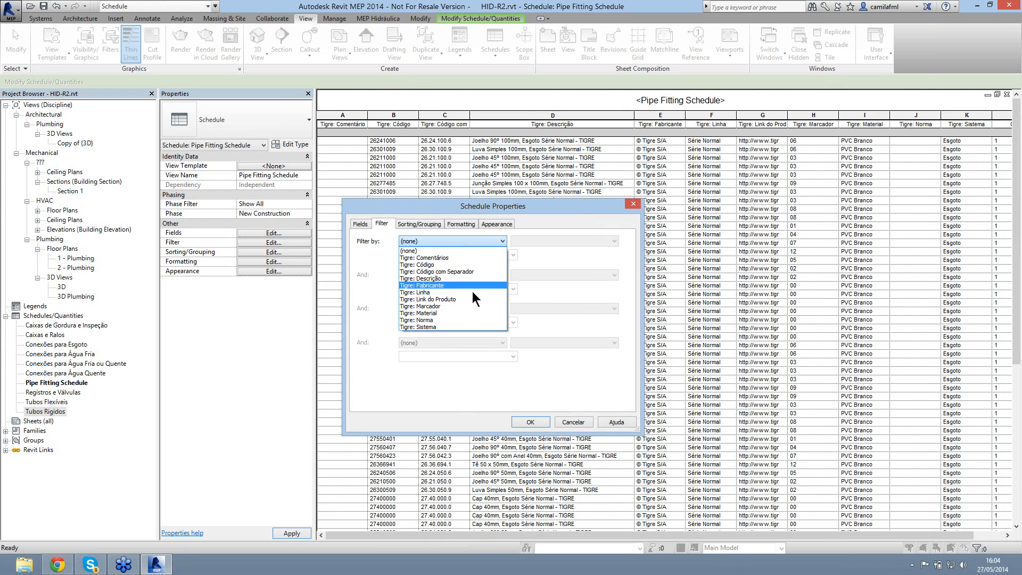
{"action": "left_click", "coordinate": [431, 279]}
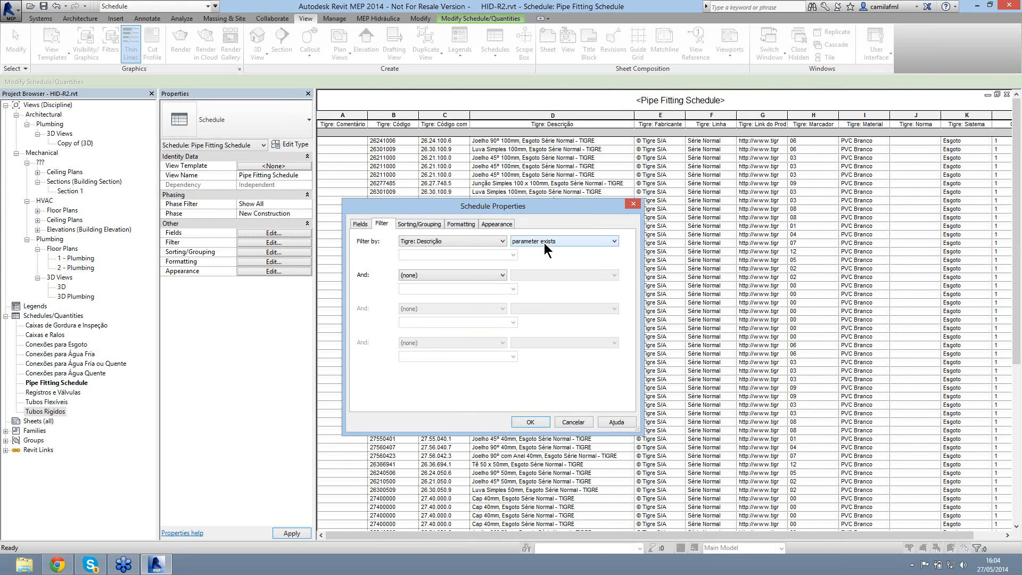
Step: Sort the schedule by Tigre: Descrição in ascending order without itemizing every instance, and remove the Tigre: Descrição filter
{"action": "left_click", "coordinate": [421, 223]}
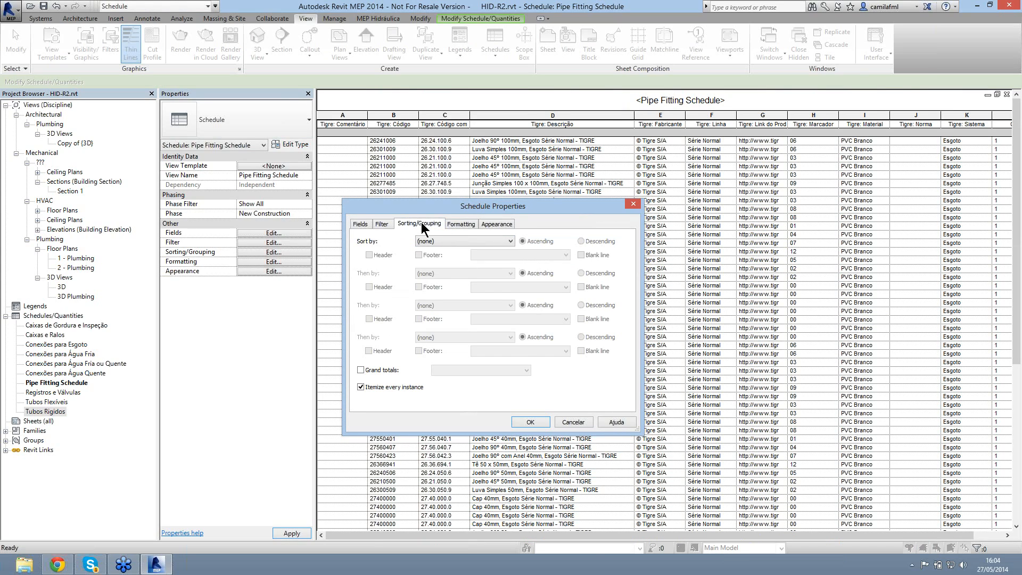
{"action": "left_click", "coordinate": [447, 240]}
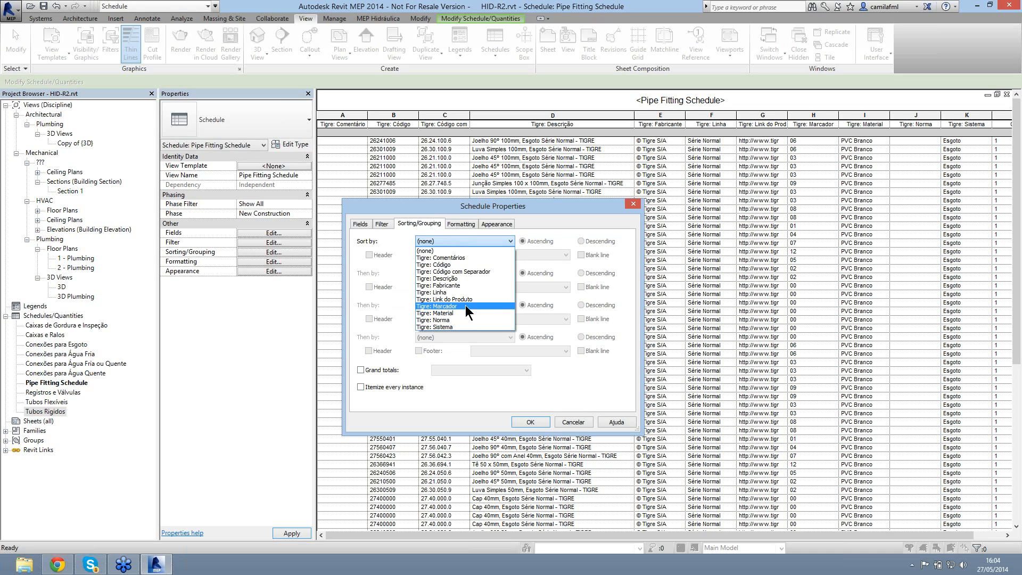
{"action": "left_click", "coordinate": [460, 279]}
{"action": "left_click", "coordinate": [384, 224]}
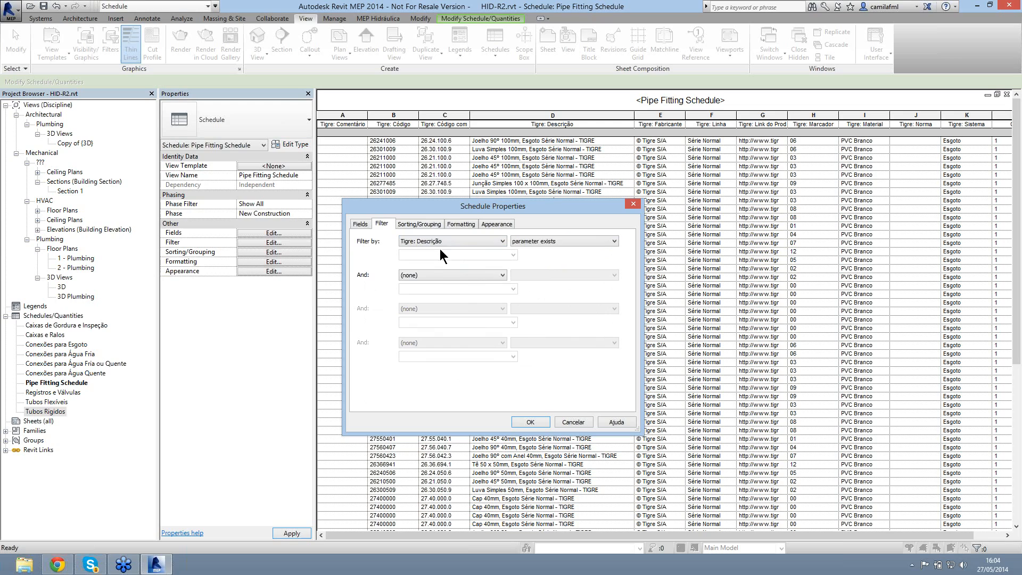
{"action": "left_click", "coordinate": [442, 239]}
{"action": "left_click", "coordinate": [440, 251]}
{"action": "left_click", "coordinate": [417, 222]}
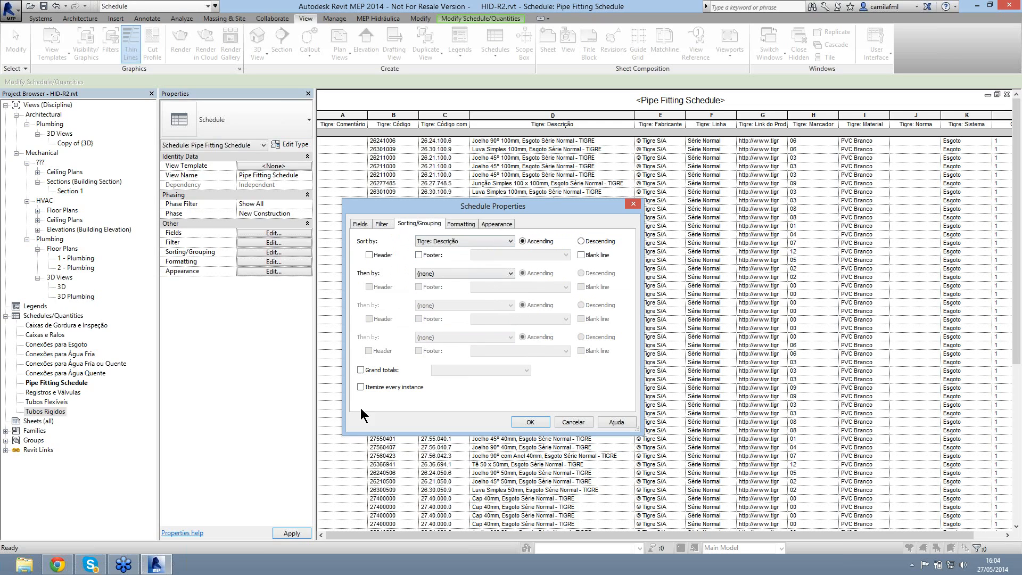
{"action": "left_click", "coordinate": [518, 423]}
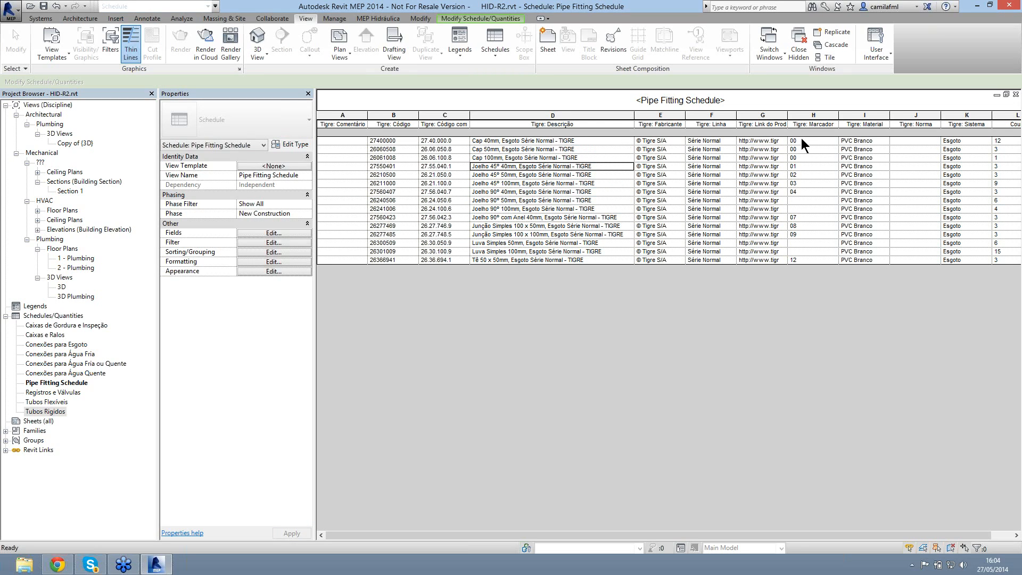
Step: Set Tigre: Marcador to 01, 02 and 03 for the 40, 50 and 100 mm Cap rows and 04 for Joelho 45º 40mm
{"action": "left_click", "coordinate": [801, 139]}
{"action": "key", "text": "BackSpace"}
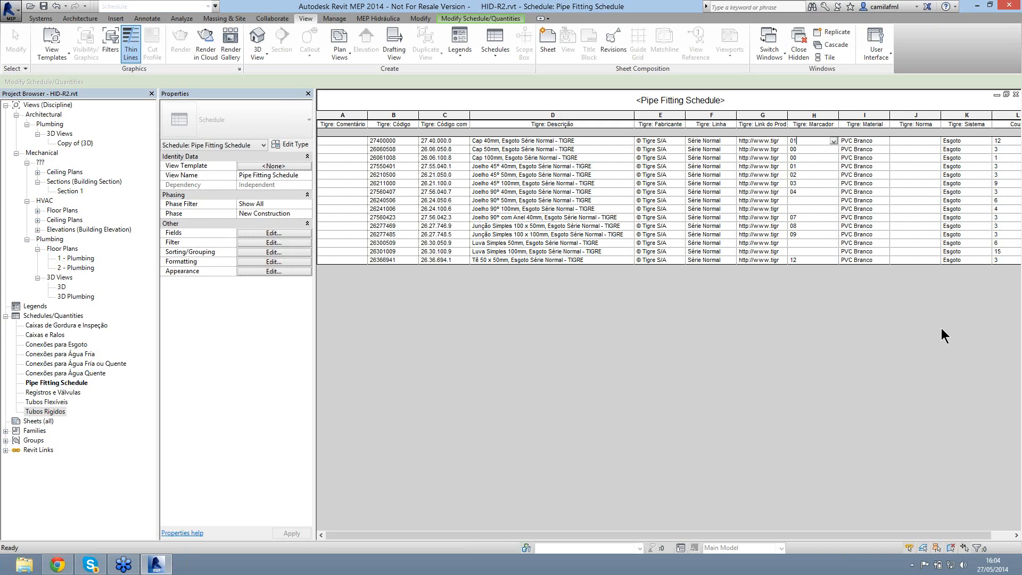
{"action": "left_click", "coordinate": [556, 115]}
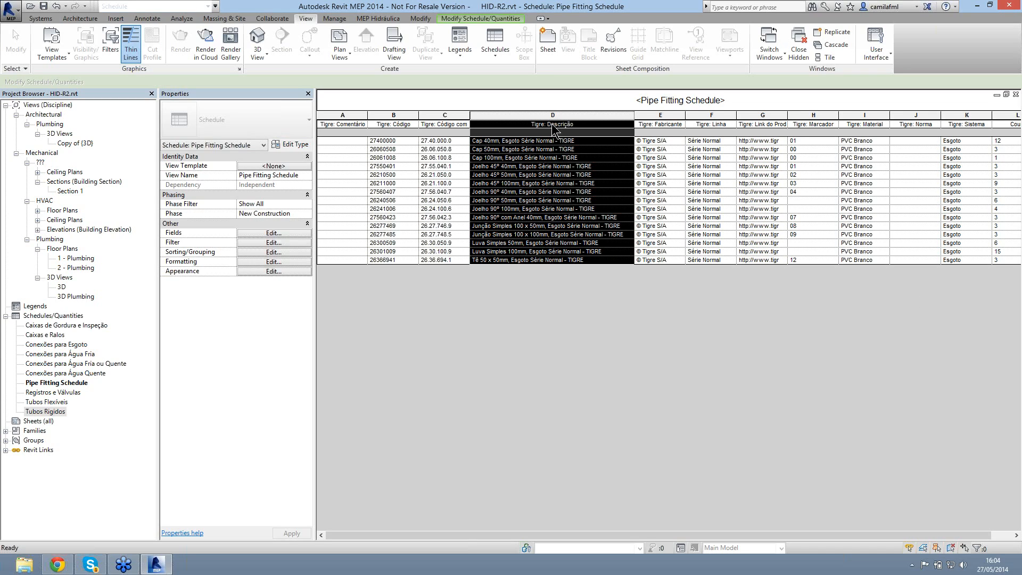
{"action": "left_click", "coordinate": [551, 158]}
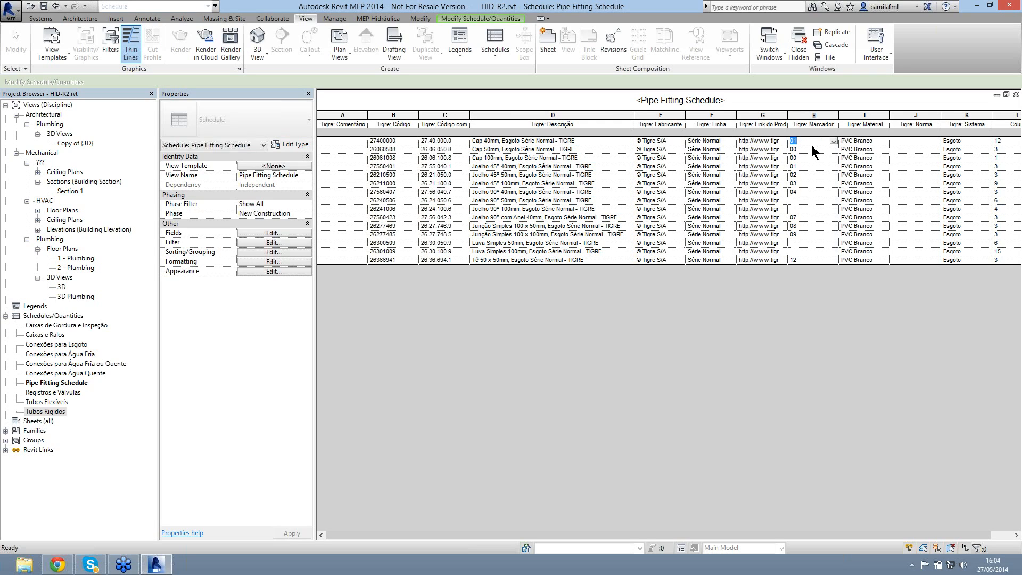
{"action": "left_click", "coordinate": [804, 148]}
{"action": "key", "text": "BackSpace"}
{"action": "type", "text": "2"}
{"action": "key", "text": "Return"}
{"action": "key", "text": "BackSpace"}
{"action": "type", "text": "3"}
{"action": "key", "text": "Return"}
{"action": "key", "text": "BackSpace"}
{"action": "type", "text": "4"}
{"action": "key", "text": "Return"}
Step: Number Tigre: Marcador consecutively from 05 for Joelho 45º 50mm through 15 for Tê 50 x 50mm
{"action": "type", "text": "05"}
{"action": "key", "text": "Return"}
{"action": "type", "text": "06"}
{"action": "key", "text": "Return"}
{"action": "type", "text": "0"}
{"action": "type", "text": "7"}
{"action": "type", "text": "1"}
{"action": "key", "text": "Return"}
{"action": "type", "text": "12"}
{"action": "key", "text": "Return"}
{"action": "key", "text": "Return"}
{"action": "key", "text": "Return"}
{"action": "type", "text": "15"}
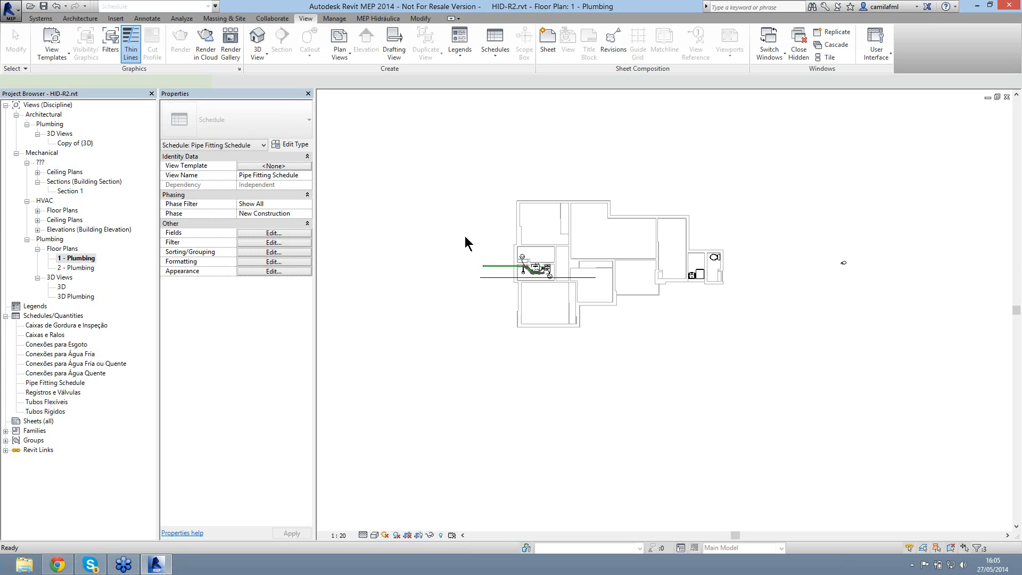
Step: Open the 3D plumbing view to check the marker tags on the pipe fittings
{"action": "double_click", "coordinate": [58, 288]}
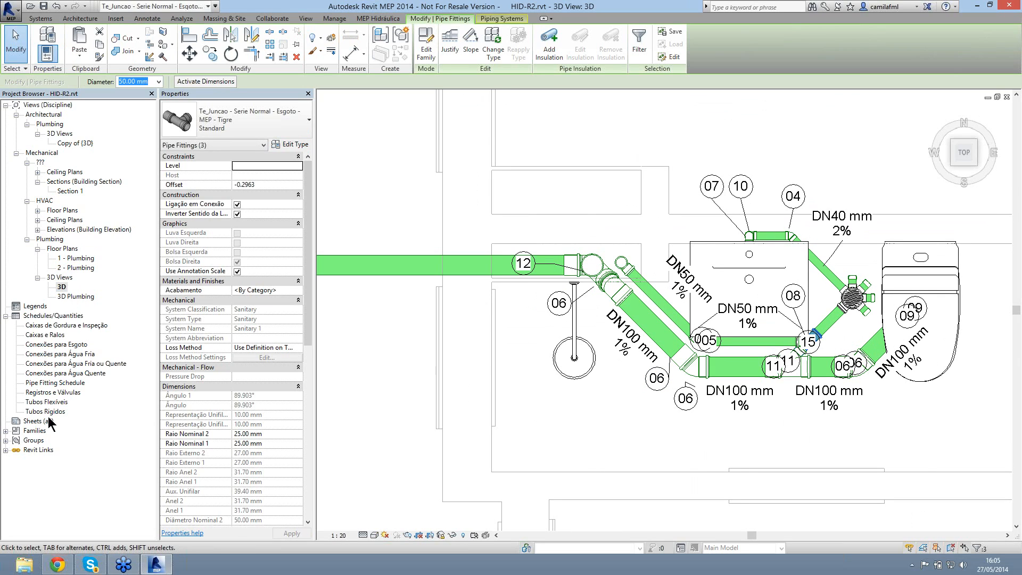
Step: Open the Pipe Fitting Schedule and delete its Tigre: Comentário column
{"action": "double_click", "coordinate": [47, 383]}
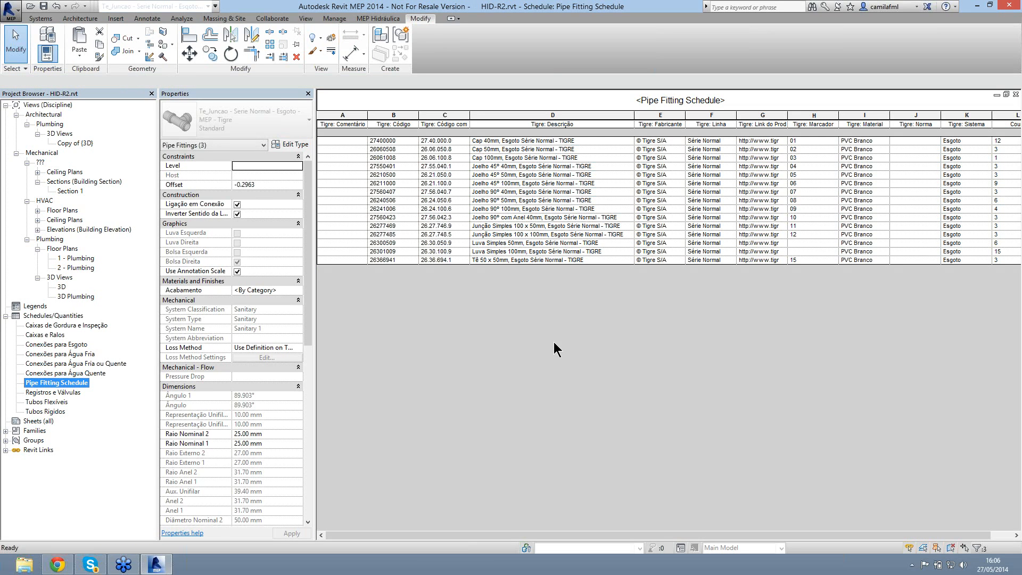
{"action": "left_click", "coordinate": [554, 343]}
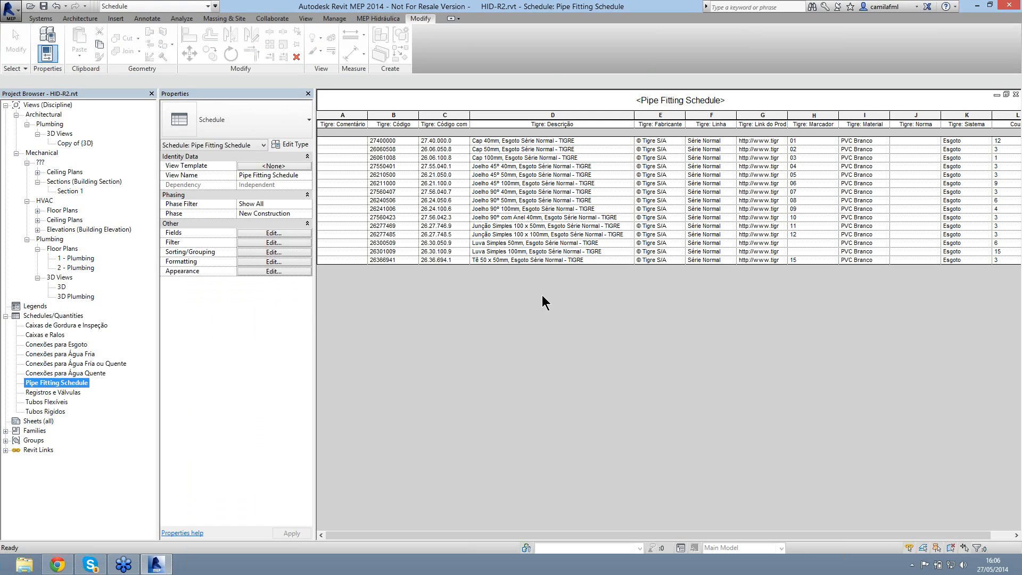
{"action": "left_click", "coordinate": [347, 115]}
{"action": "right_click", "coordinate": [346, 115]}
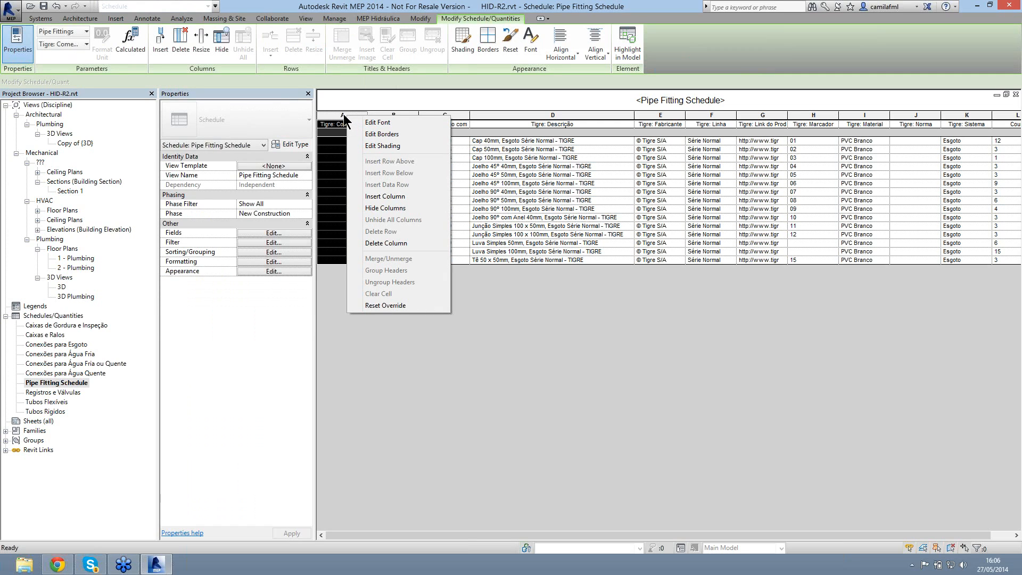
{"action": "left_click", "coordinate": [344, 114]}
{"action": "right_click", "coordinate": [348, 114]}
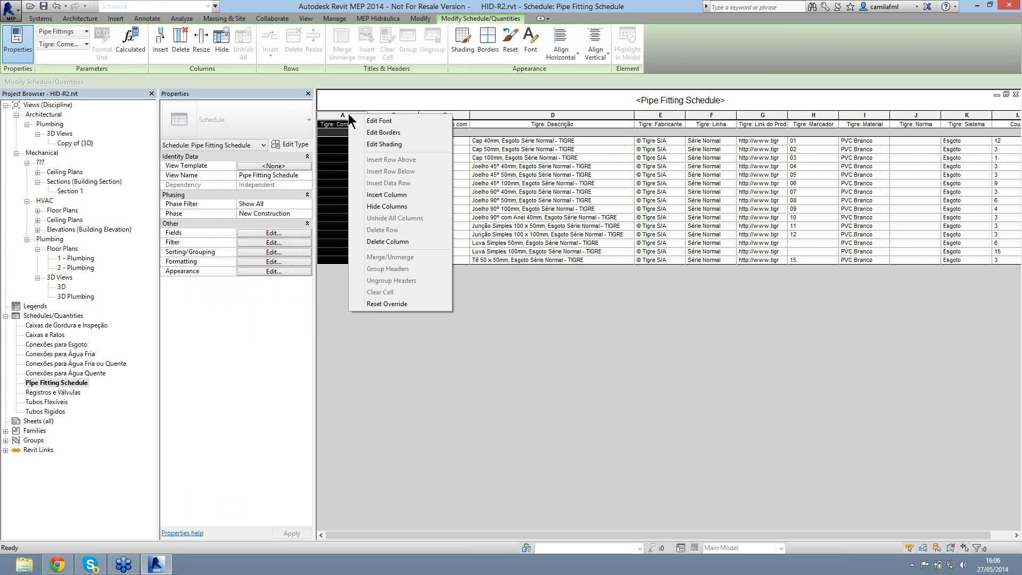
{"action": "left_click", "coordinate": [386, 243]}
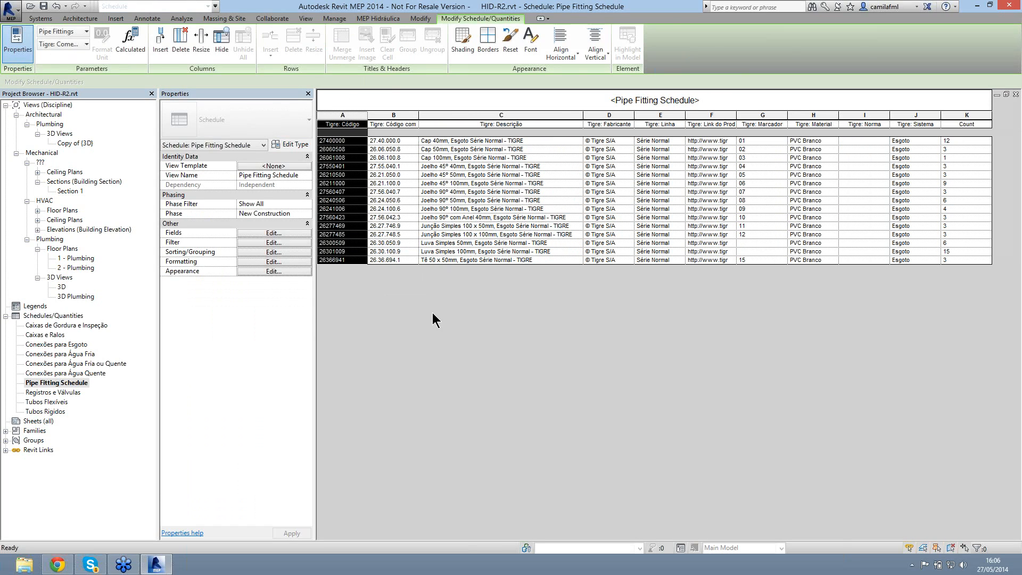
Step: Delete the second code column, next to Tigre: Código, from the Pipe Fitting Schedule
{"action": "left_click", "coordinate": [375, 115]}
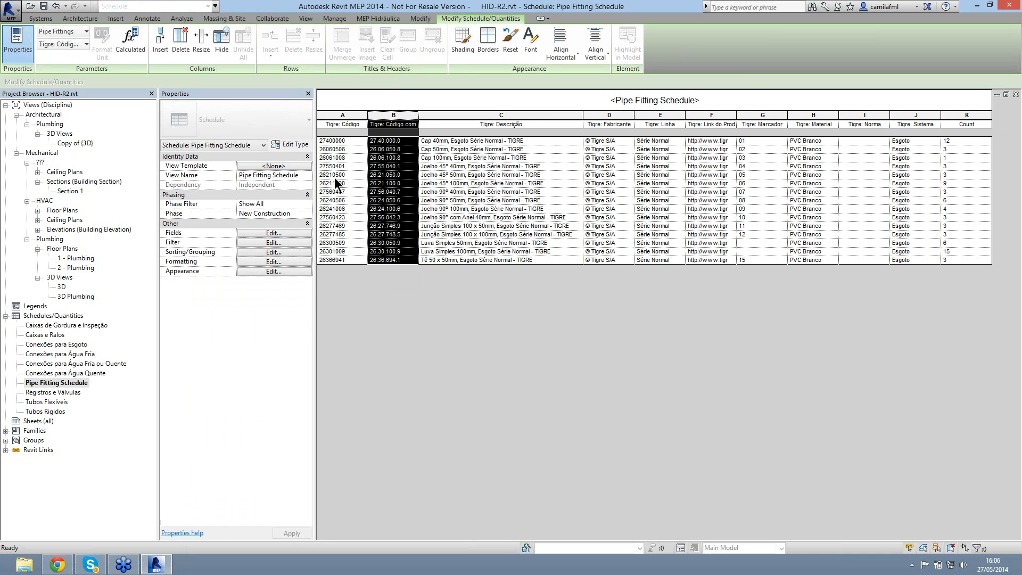
{"action": "right_click", "coordinate": [394, 114]}
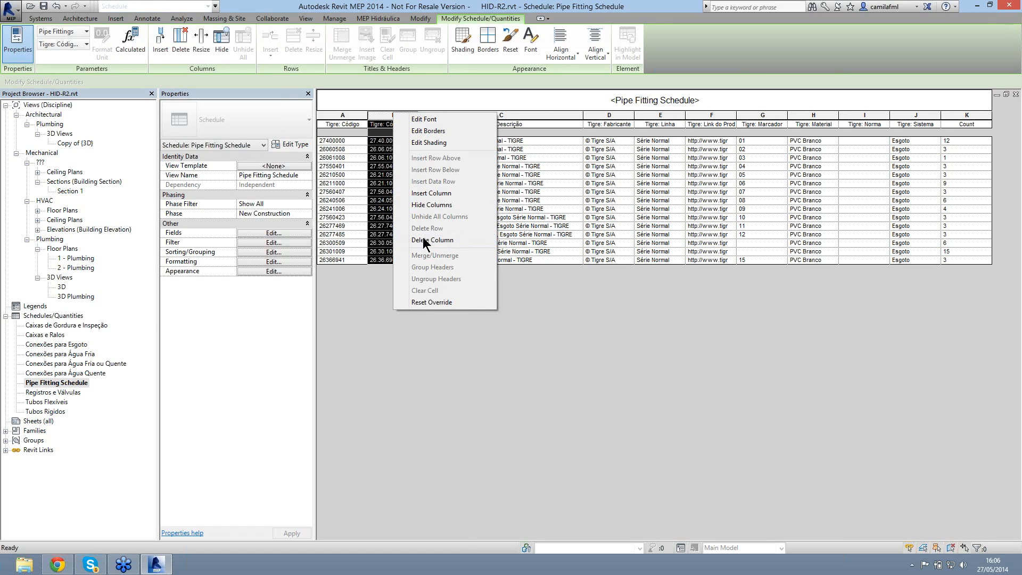
{"action": "left_click", "coordinate": [426, 240]}
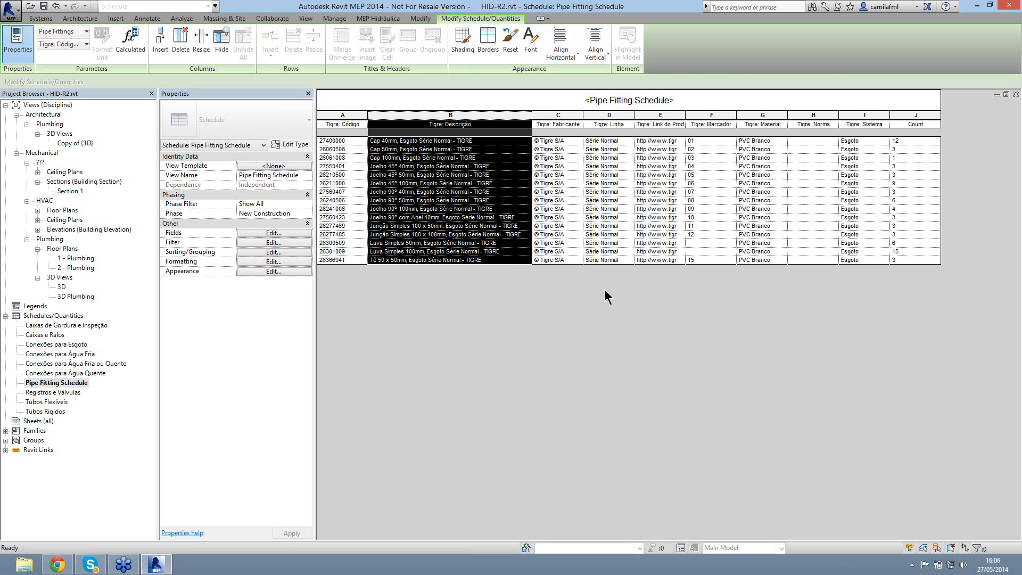
Step: Open the Tigre product page linked in the Cap 40mm row and maximize the Chrome window to examine it
{"action": "left_click", "coordinate": [667, 140]}
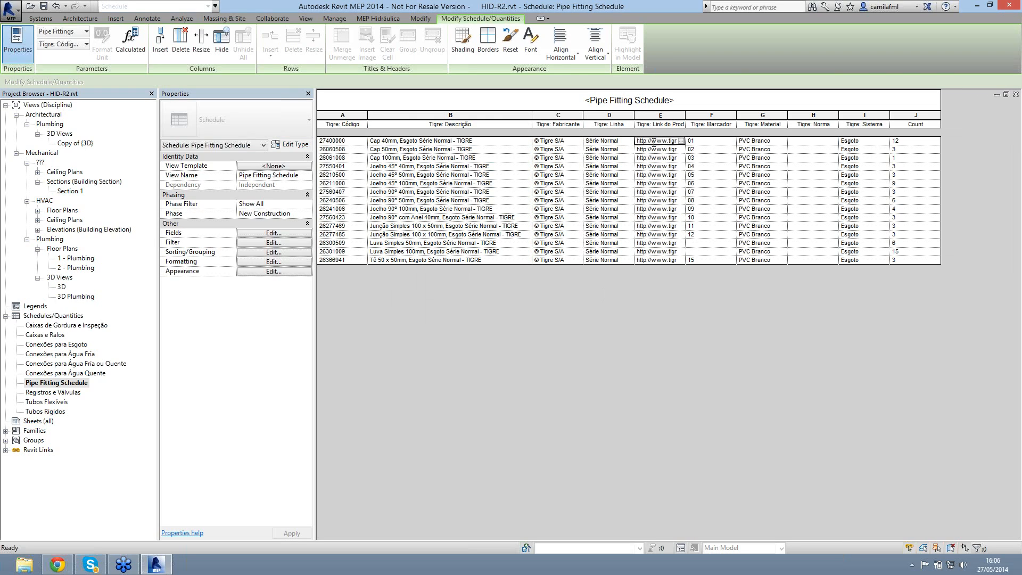
{"action": "left_click_drag", "start_coordinate": [641, 140], "coordinate": [737, 142]}
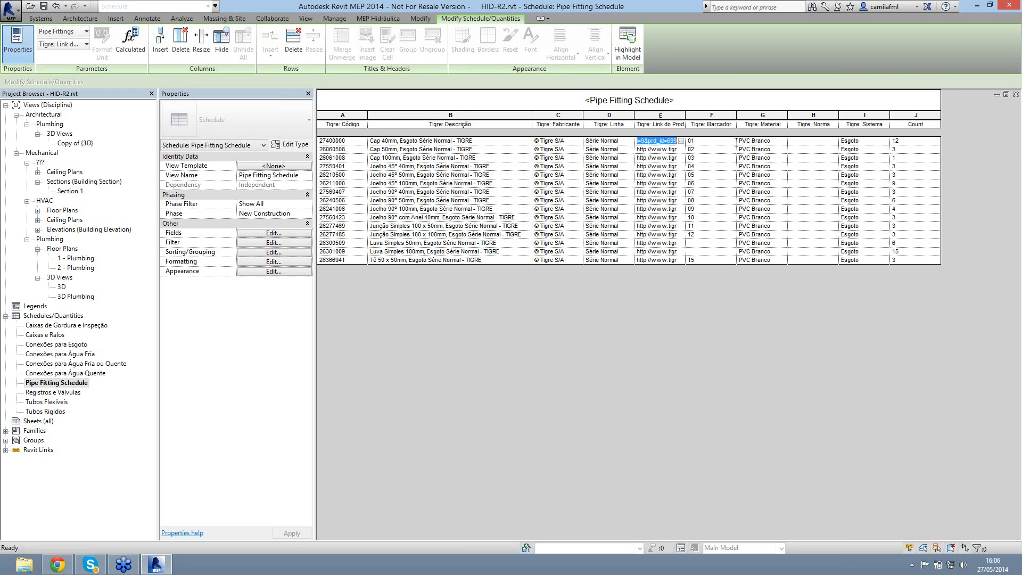
{"action": "left_click", "coordinate": [681, 140]}
{"action": "left_click", "coordinate": [681, 140]}
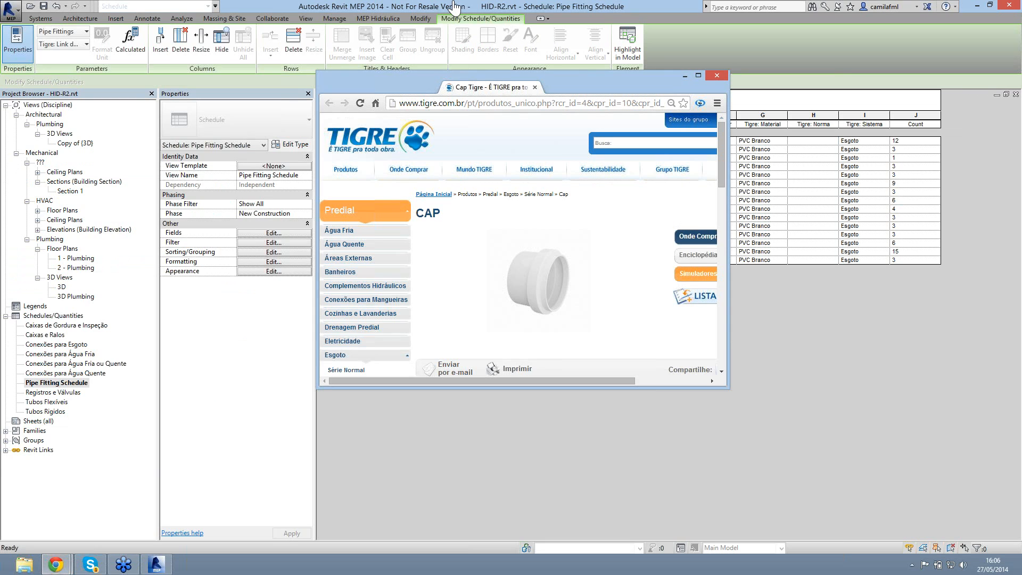
{"action": "mouse_move", "coordinate": [453, 6]}
{"action": "left_mouse_down"}
{"action": "mouse_move", "coordinate": [500, 220]}
{"action": "mouse_move", "coordinate": [468, 9]}
{"action": "left_mouse_up"}
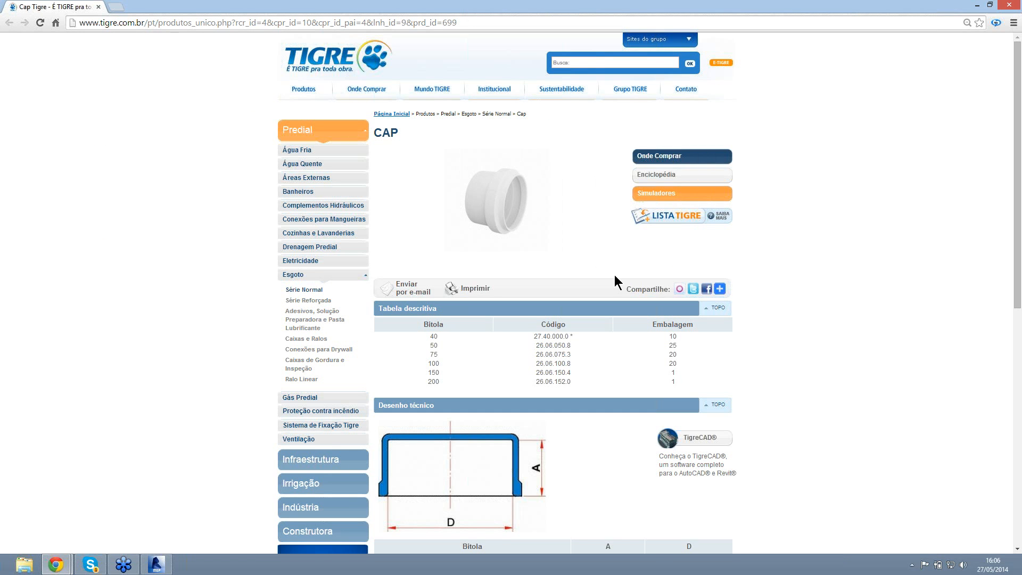
Step: Return to Revit, open the product link for Joelho 90º, examine its code and dimension tables in Chrome, and close the browser
{"action": "left_click", "coordinate": [158, 564]}
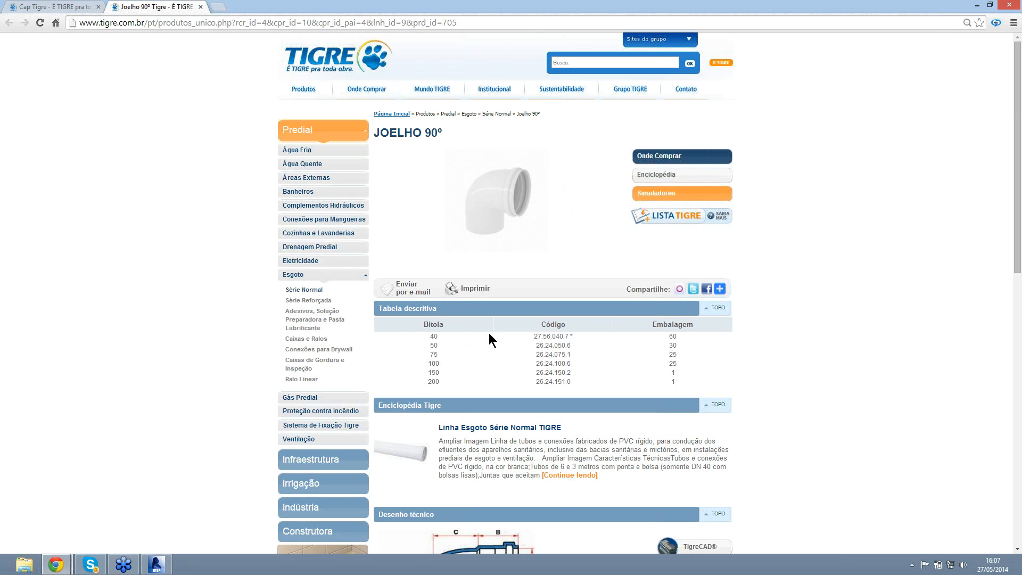
{"action": "scroll", "coordinate": [489, 333], "scroll_direction": "down", "scroll_amount": 3}
{"action": "scroll", "coordinate": [484, 398], "scroll_direction": "down", "scroll_amount": 4}
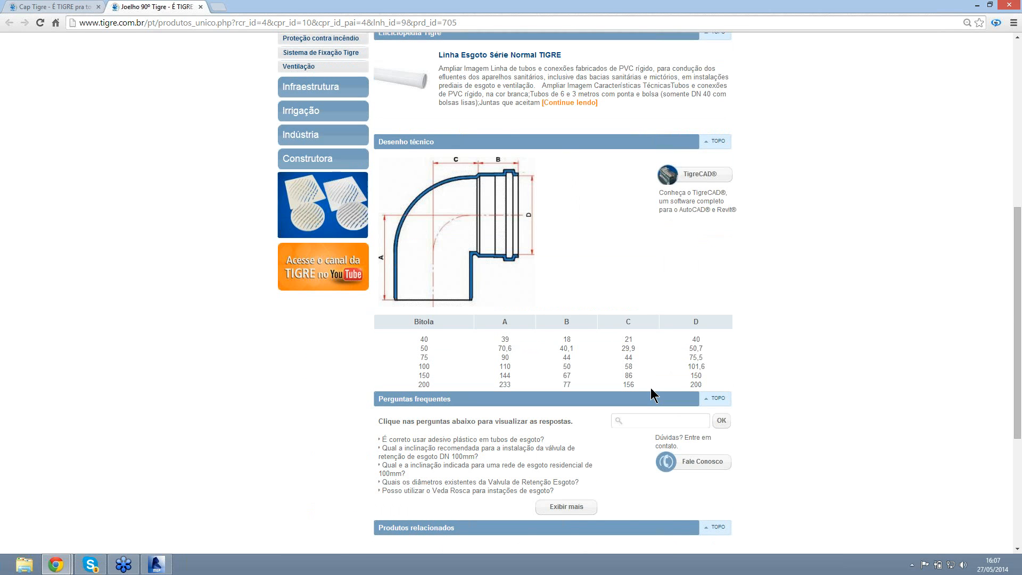
{"action": "scroll", "coordinate": [651, 387], "scroll_direction": "down", "scroll_amount": 2}
{"action": "scroll", "coordinate": [692, 363], "scroll_direction": "up", "scroll_amount": 9}
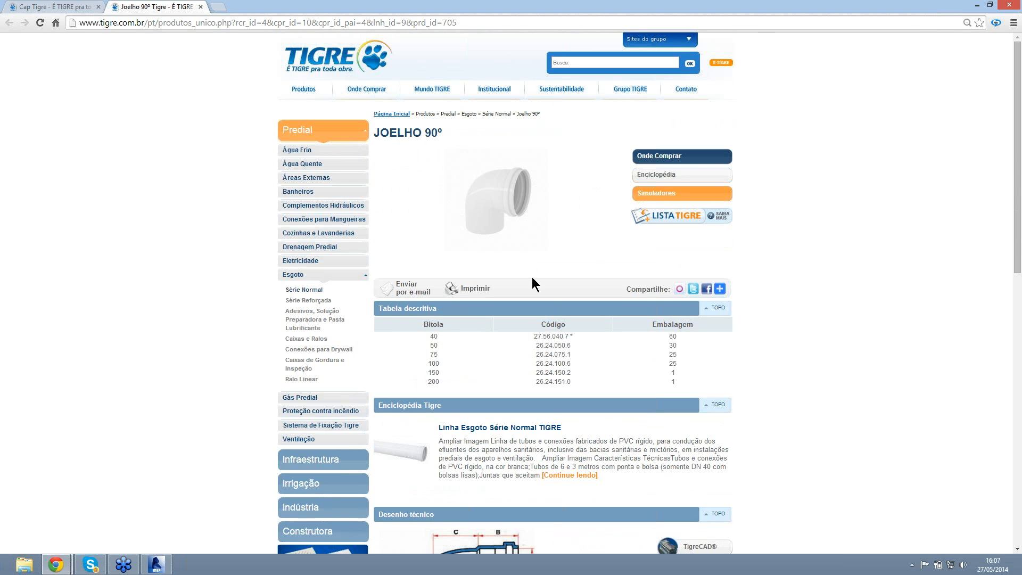
{"action": "left_click", "coordinate": [1009, 8]}
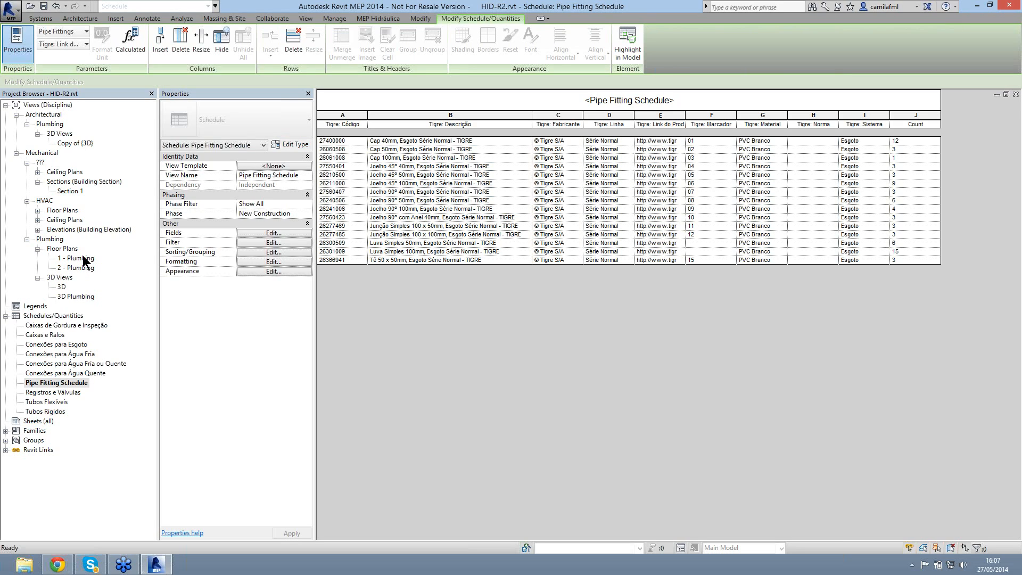
Step: Create a rectangular callout around the bathroom fixtures and sanitary piping in the 1 - Plumbing floor plan
{"action": "double_click", "coordinate": [83, 258]}
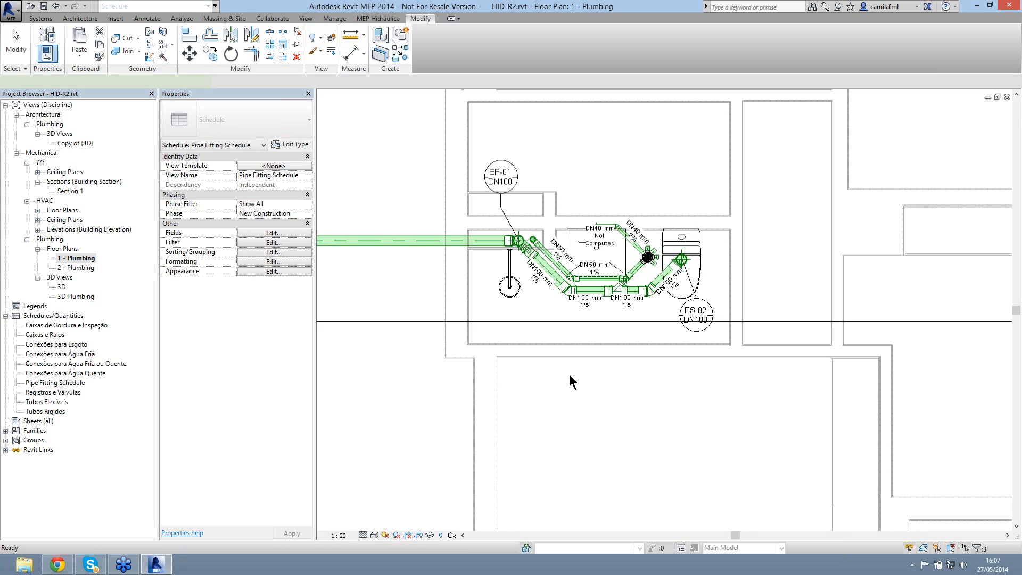
{"action": "left_click", "coordinate": [572, 276]}
{"action": "left_click", "coordinate": [328, 20]}
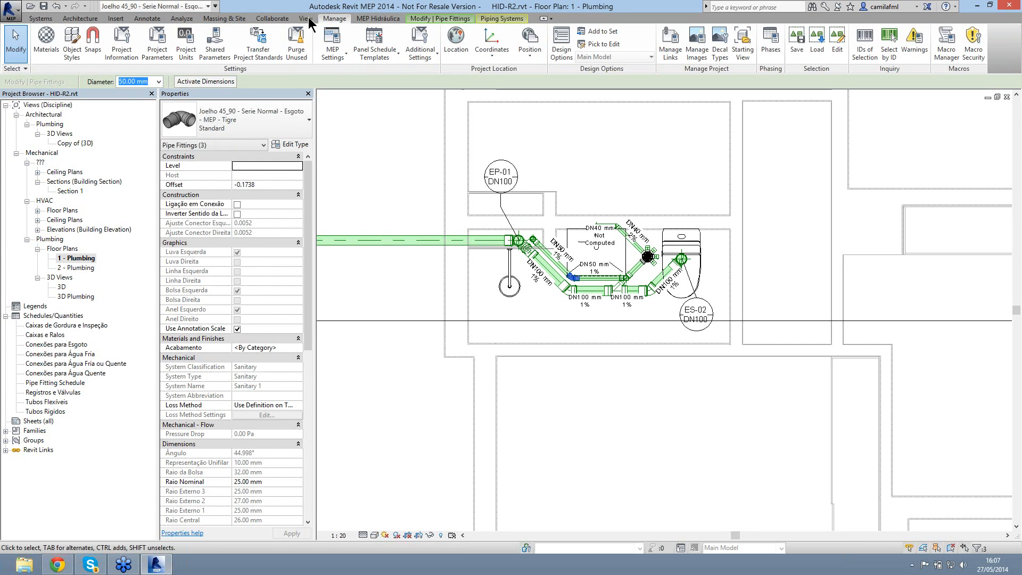
{"action": "left_click", "coordinate": [306, 19]}
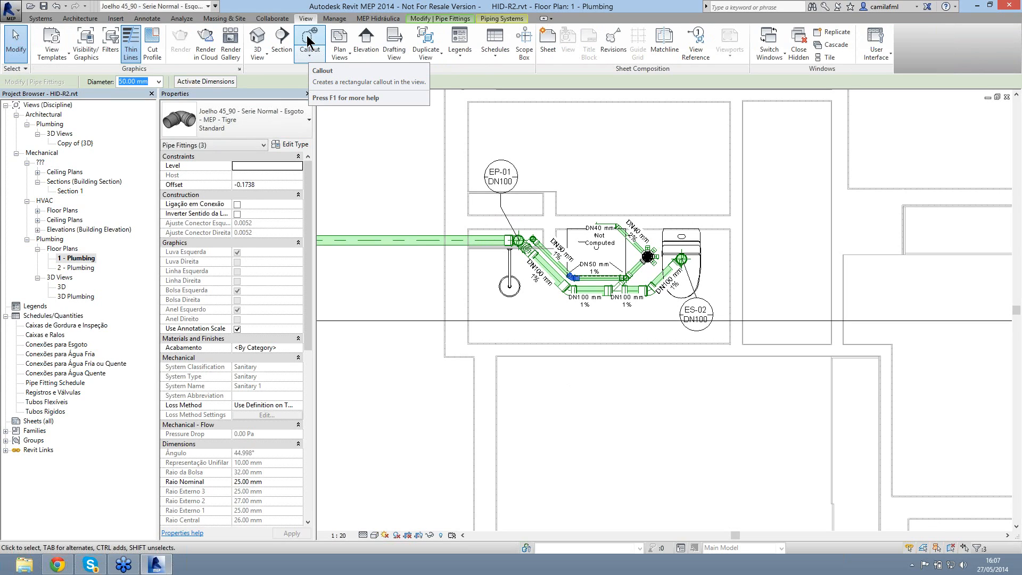
{"action": "left_click", "coordinate": [308, 41]}
{"action": "left_click", "coordinate": [780, 380]}
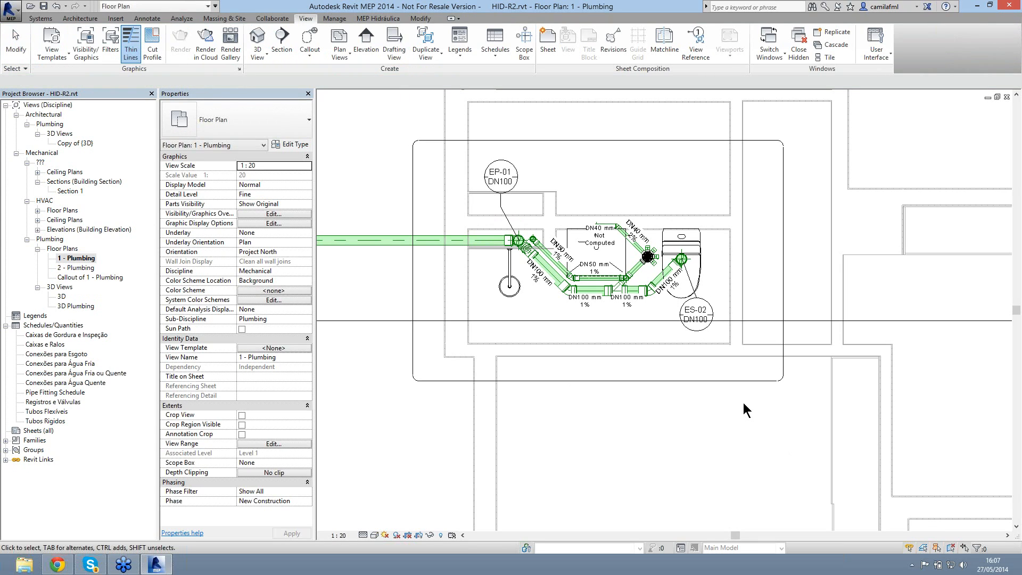
Step: Open the Callout of 1 - Plumbing view and set its detail level to Fine
{"action": "left_click", "coordinate": [79, 278]}
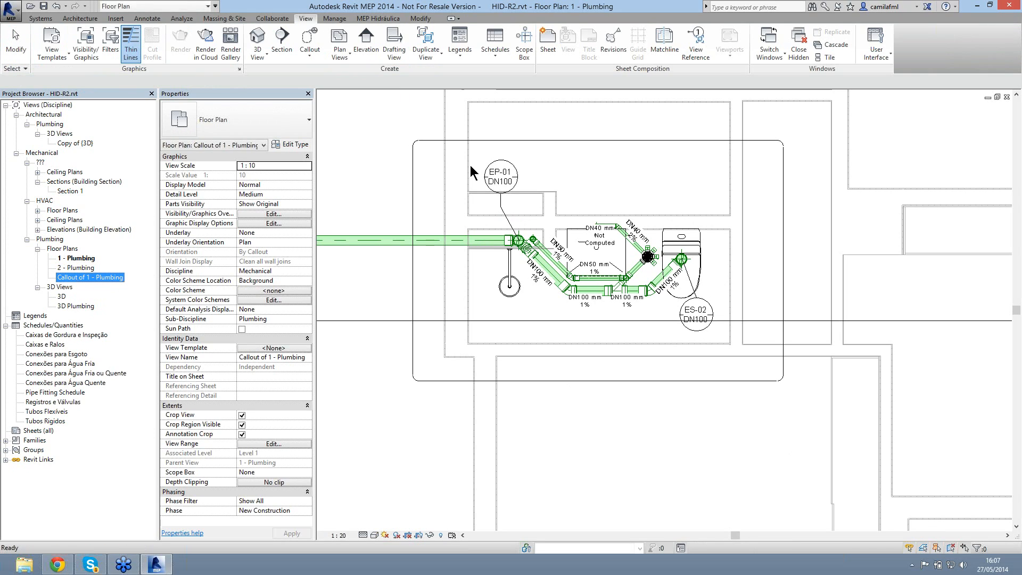
{"action": "scroll", "coordinate": [535, 295], "scroll_direction": "down", "scroll_amount": 2}
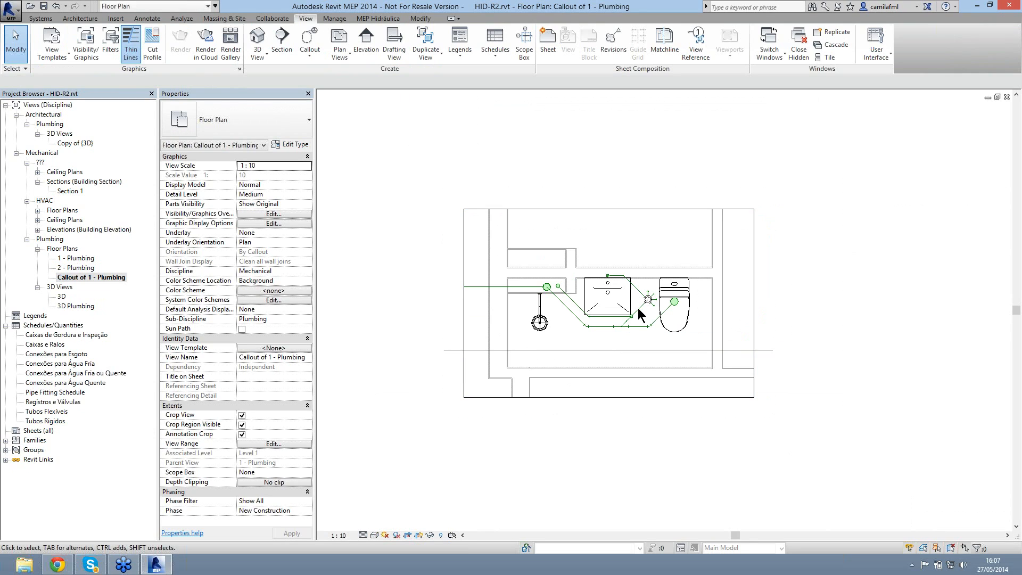
{"action": "scroll", "coordinate": [638, 308], "scroll_direction": "up", "scroll_amount": 2}
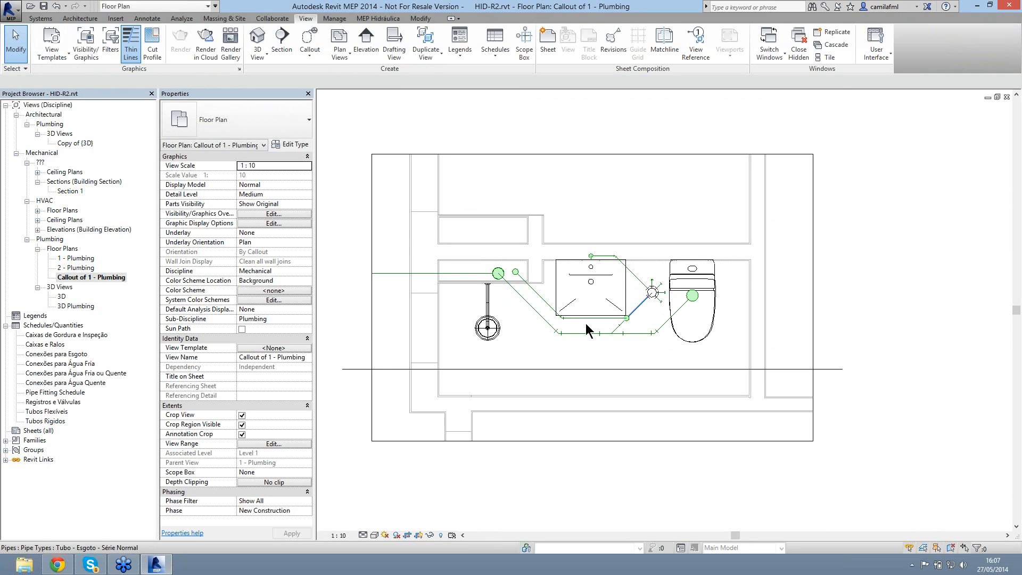
{"action": "scroll", "coordinate": [586, 324], "scroll_direction": "up", "scroll_amount": 2}
{"action": "middle_click_drag", "start_coordinate": [513, 398], "coordinate": [555, 399]}
{"action": "left_click", "coordinate": [364, 535]}
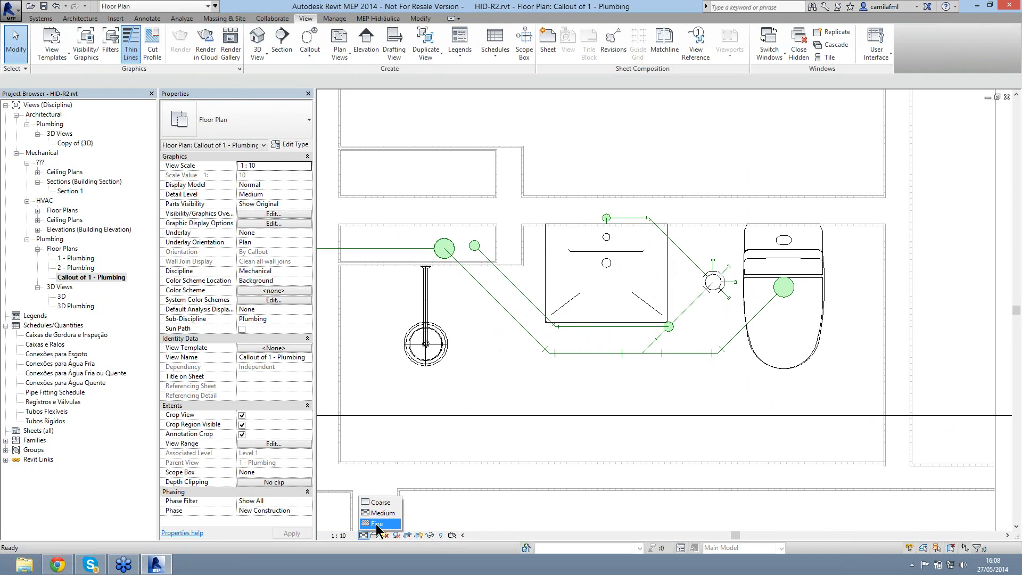
{"action": "left_click", "coordinate": [377, 524]}
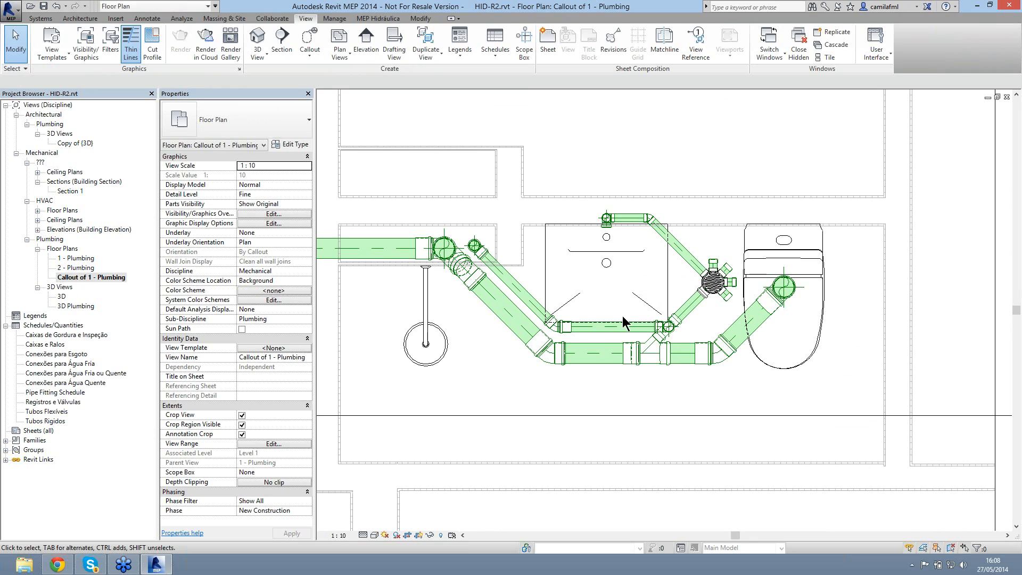
Step: Tag all untagged pipes in the callout view with M_Pipe Size Tag, without leaders
{"action": "scroll", "coordinate": [619, 394], "scroll_direction": "up", "scroll_amount": 2}
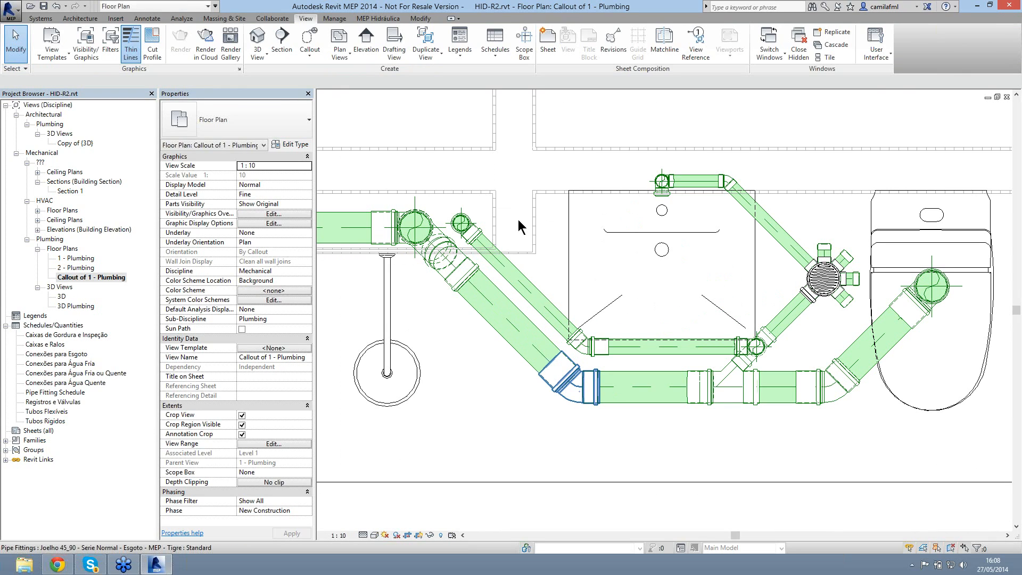
{"action": "scroll", "coordinate": [518, 220], "scroll_direction": "down", "scroll_amount": 2}
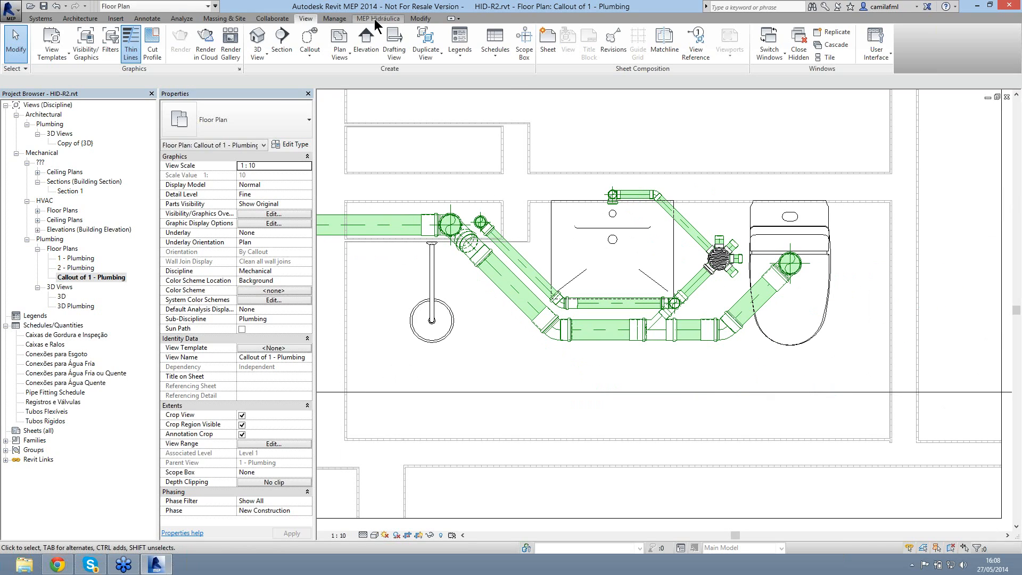
{"action": "left_click", "coordinate": [146, 20]}
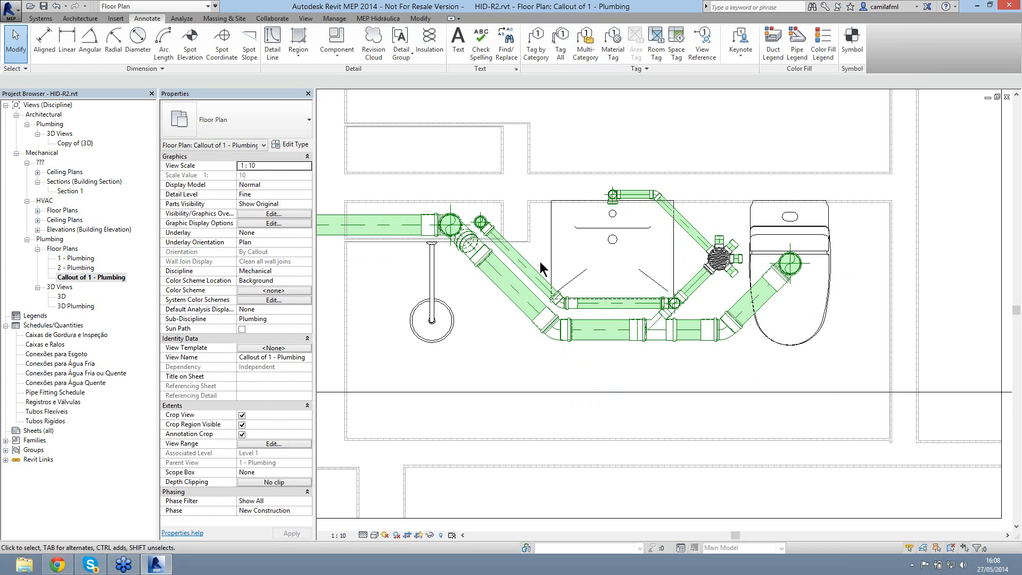
{"action": "left_click", "coordinate": [567, 53]}
{"action": "left_click", "coordinate": [571, 305]}
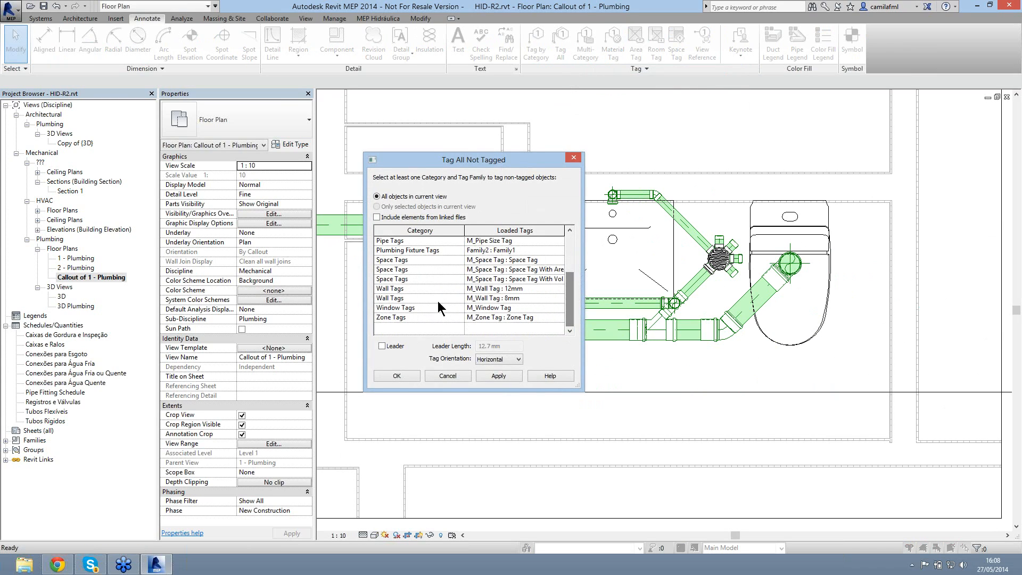
{"action": "left_click", "coordinate": [418, 242]}
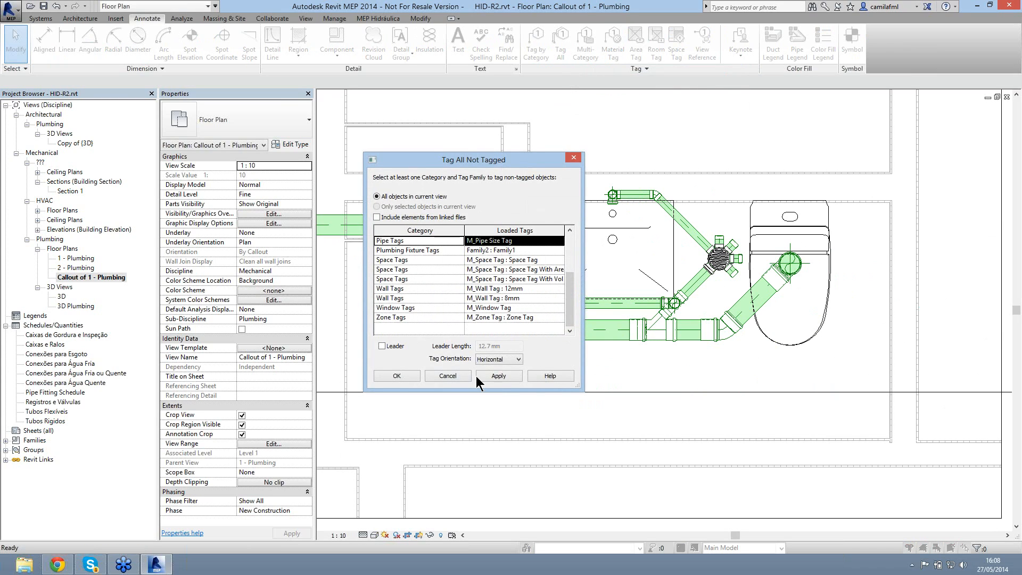
{"action": "left_click", "coordinate": [398, 375]}
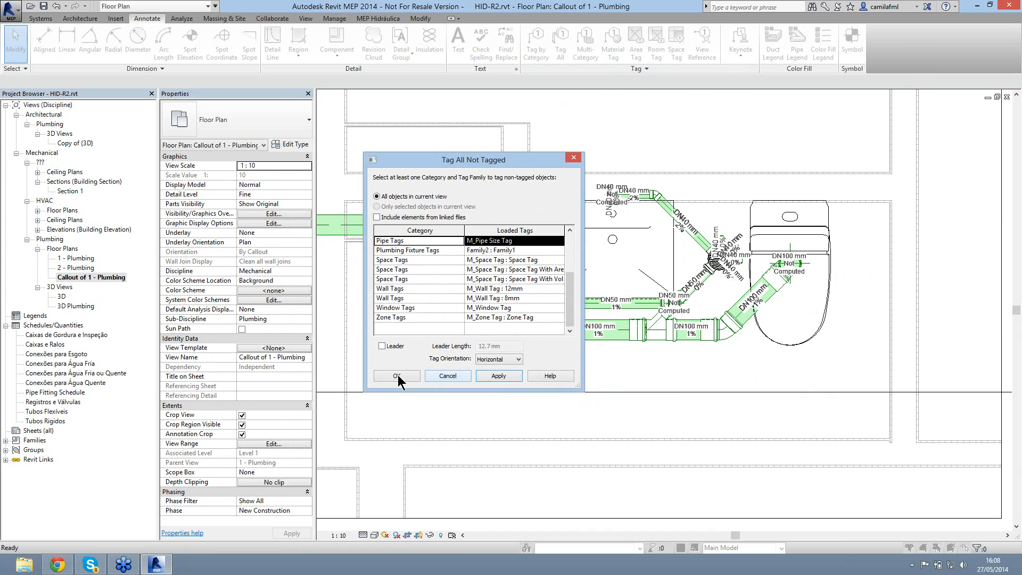
Step: Set the callout view's scale to 1:20 and check the pipe tags at that scale
{"action": "left_click", "coordinate": [345, 535]}
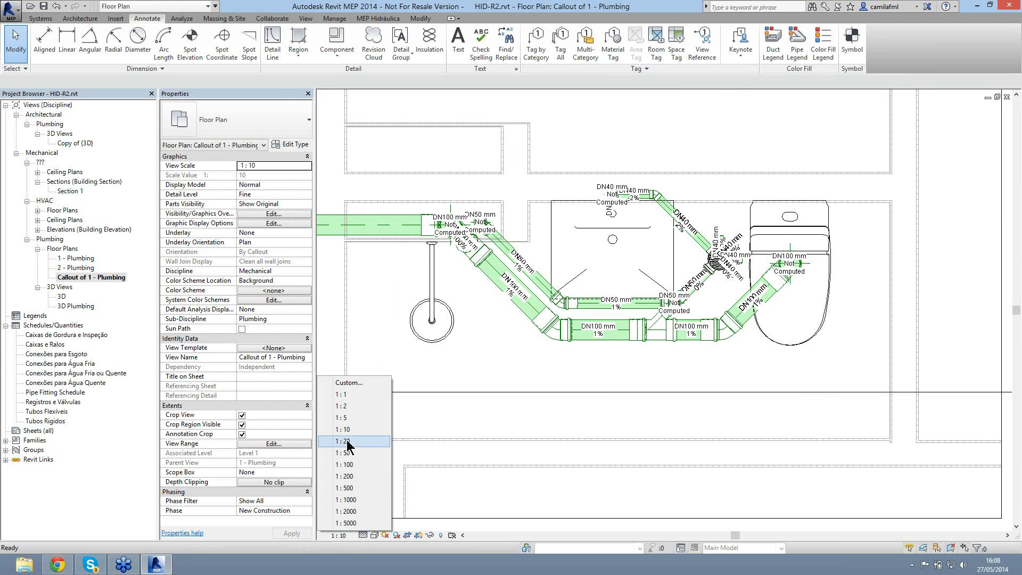
{"action": "left_click", "coordinate": [346, 441]}
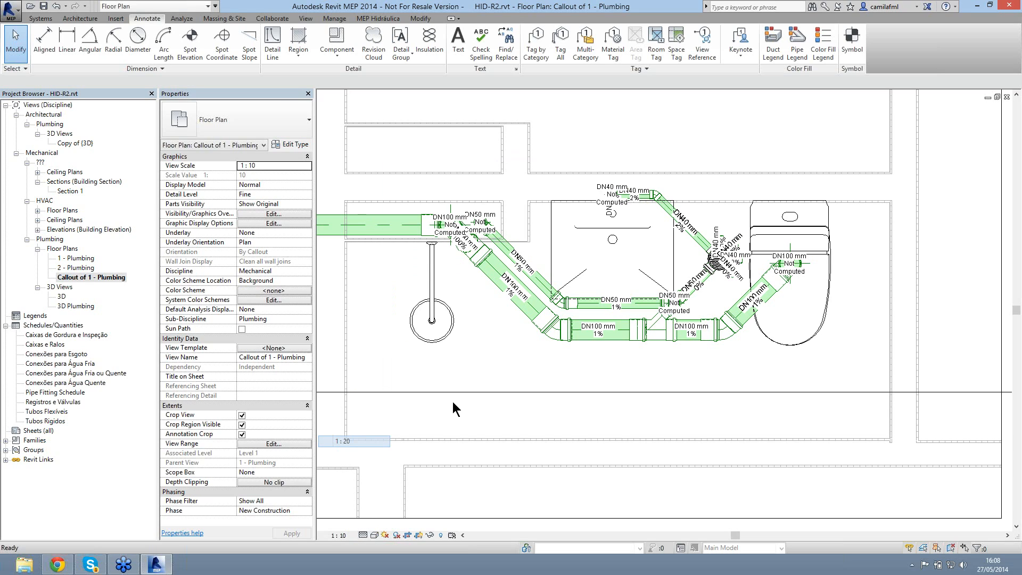
{"action": "scroll", "coordinate": [688, 324], "scroll_direction": "up", "scroll_amount": 3}
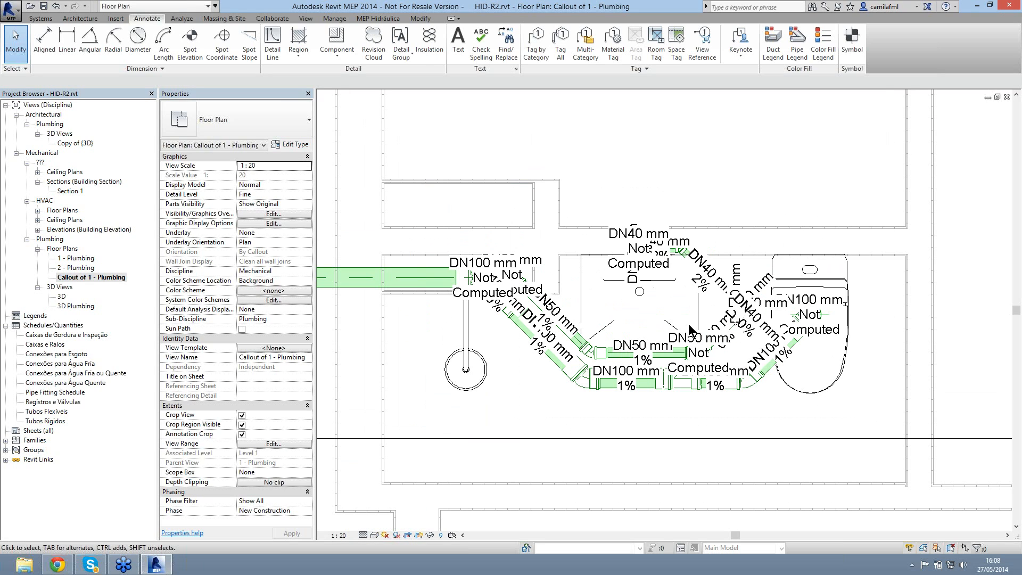
{"action": "scroll", "coordinate": [664, 190], "scroll_direction": "down", "scroll_amount": 2}
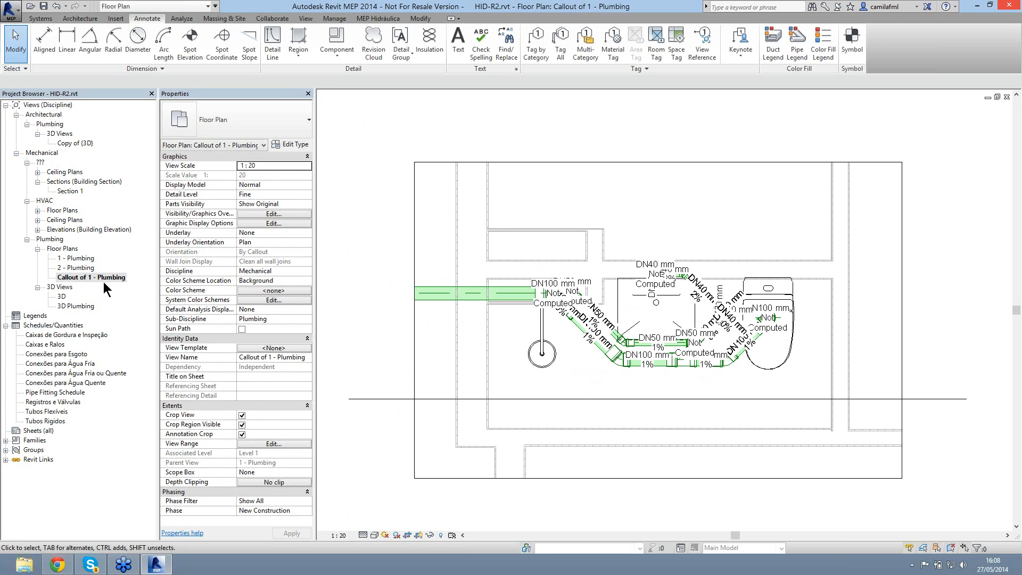
Step: Open the 1 - Plumbing floor plan and resize the bathroom callout boundary, extending its left side outward and pulling its right side in
{"action": "double_click", "coordinate": [75, 259]}
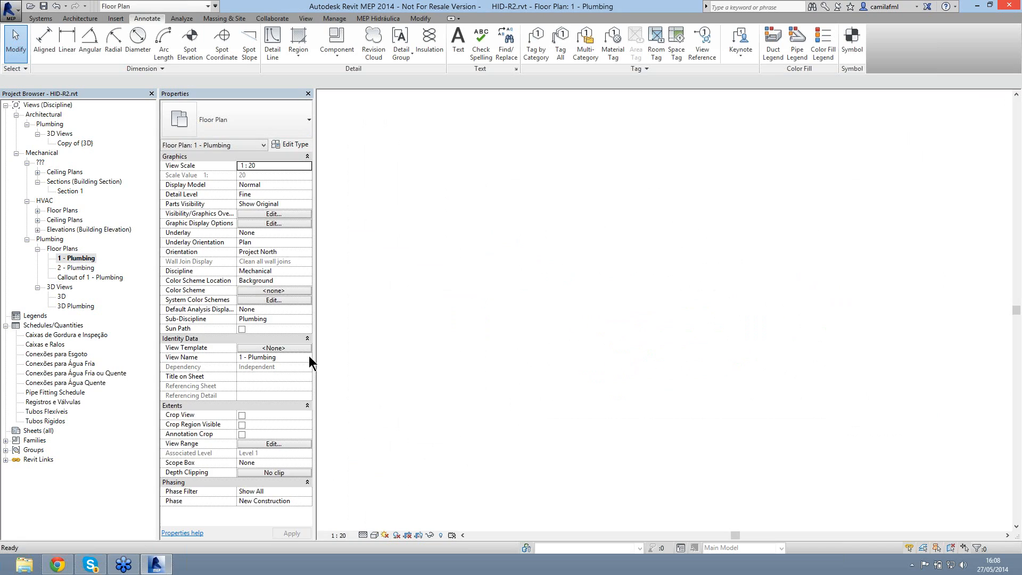
{"action": "scroll", "coordinate": [587, 206], "scroll_direction": "down", "scroll_amount": 2}
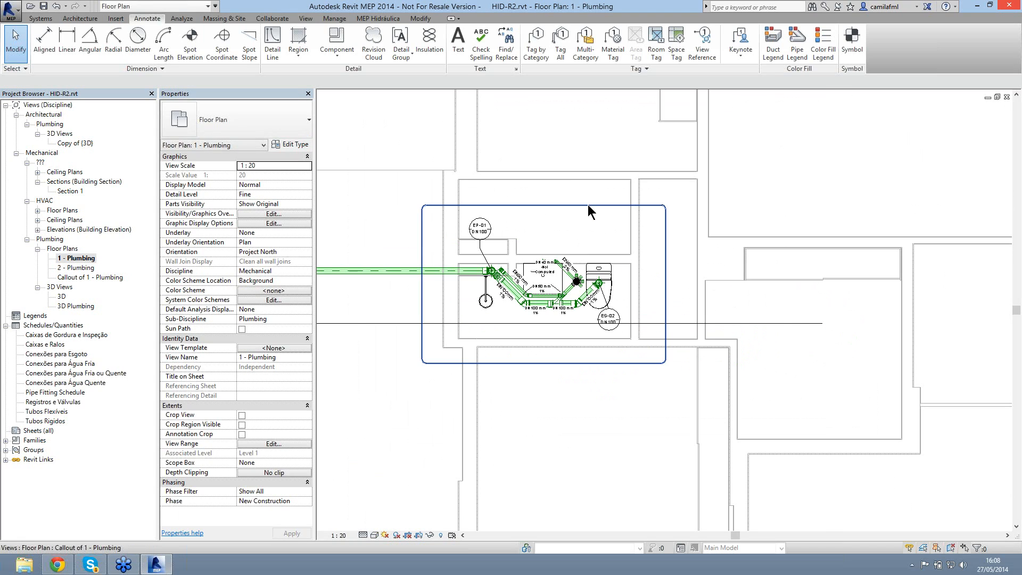
{"action": "left_click", "coordinate": [642, 317]}
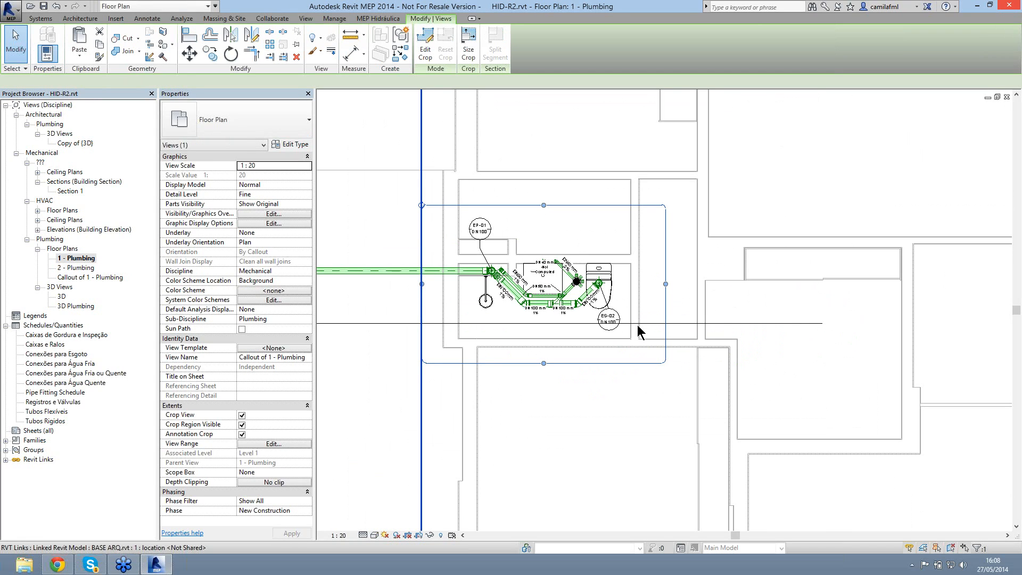
{"action": "left_click_drag", "start_coordinate": [422, 285], "coordinate": [438, 290]}
{"action": "key", "text": "ctrl+z"}
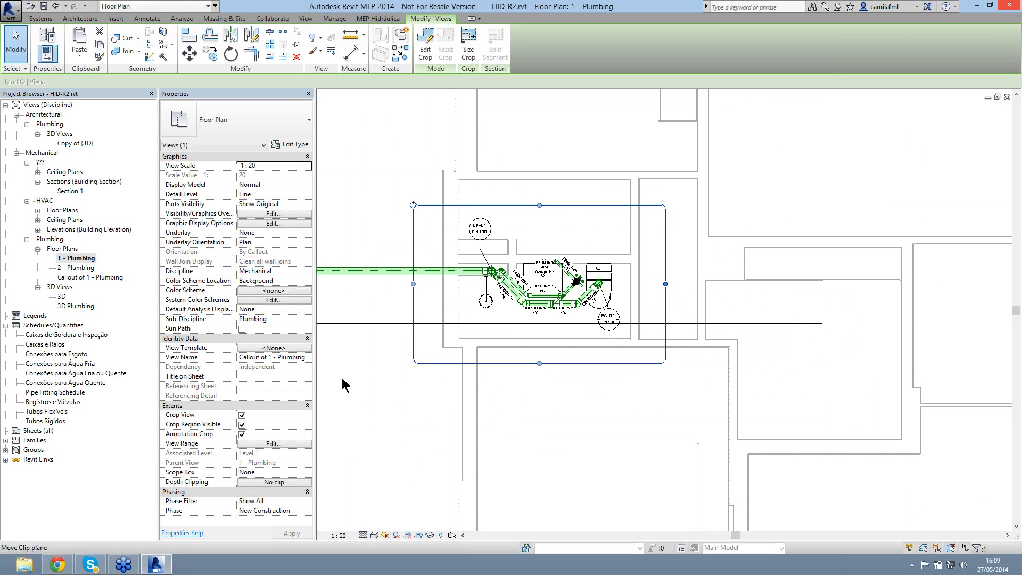
{"action": "key", "text": "ctrl+z"}
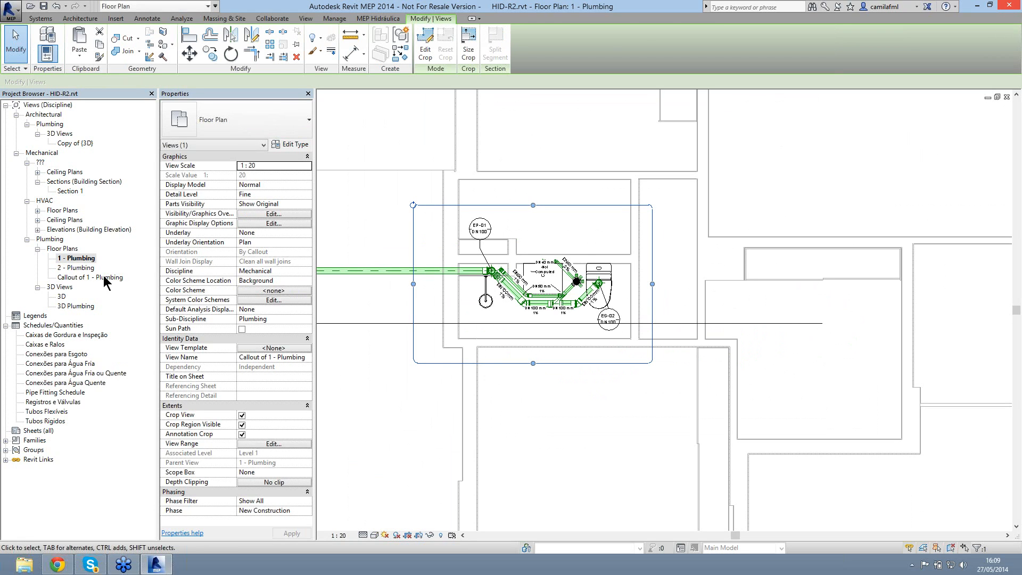
Step: Rename the Callout of 1 - Plumbing view as ESGOTO - DET 01
{"action": "right_click", "coordinate": [104, 278]}
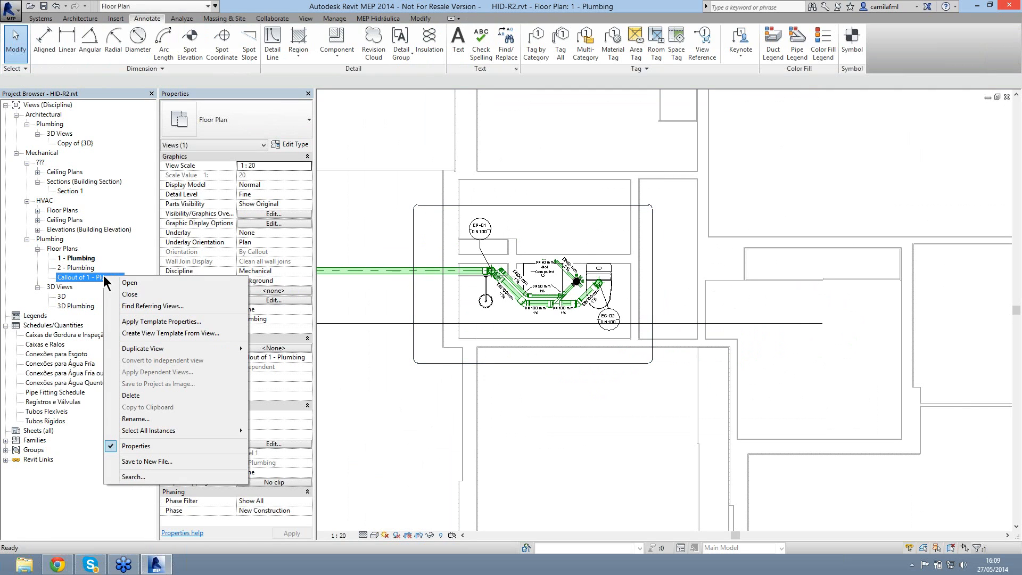
{"action": "left_click", "coordinate": [160, 420]}
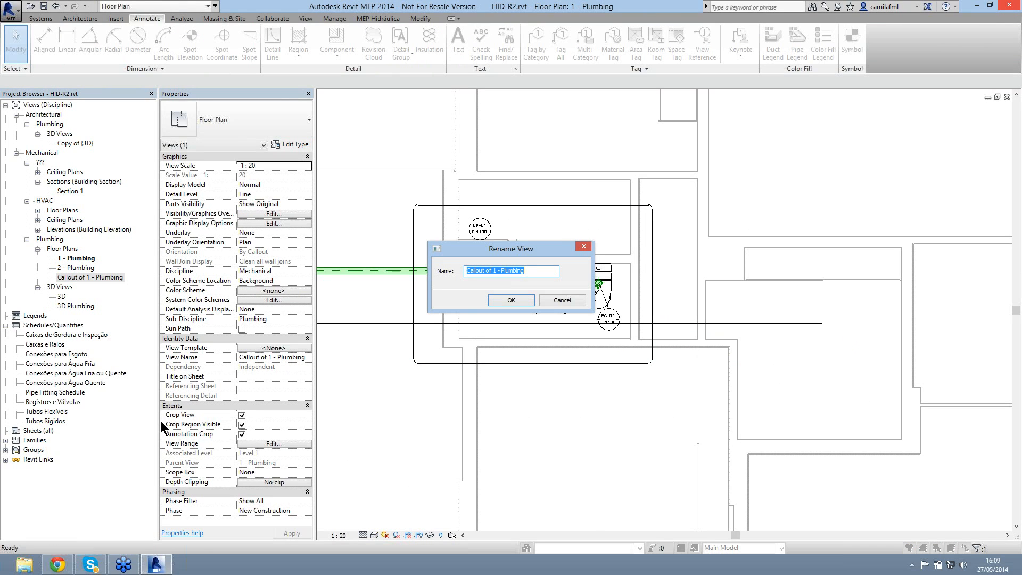
{"action": "type", "text": "DET ESG 01"}
{"action": "key", "text": "BackSpace"}
{"action": "key", "text": "BackSpace"}
{"action": "key", "text": "BackSpace"}
{"action": "key", "text": "BackSpace"}
{"action": "key", "text": "BackSpace"}
{"action": "key", "text": "BackSpace"}
{"action": "key", "text": "BackSpace"}
{"action": "key", "text": "BackSpace"}
{"action": "key", "text": "BackSpace"}
{"action": "type", "text": "ES"}
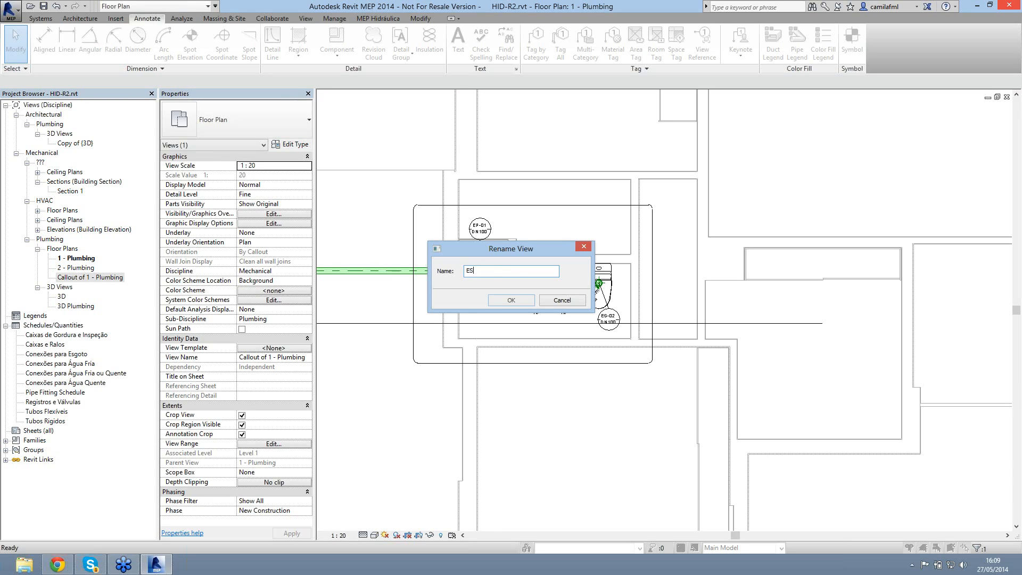
{"action": "type", "text": "GOTO - DET 01"}
{"action": "key", "text": "Return"}
{"action": "left_click", "coordinate": [592, 400]}
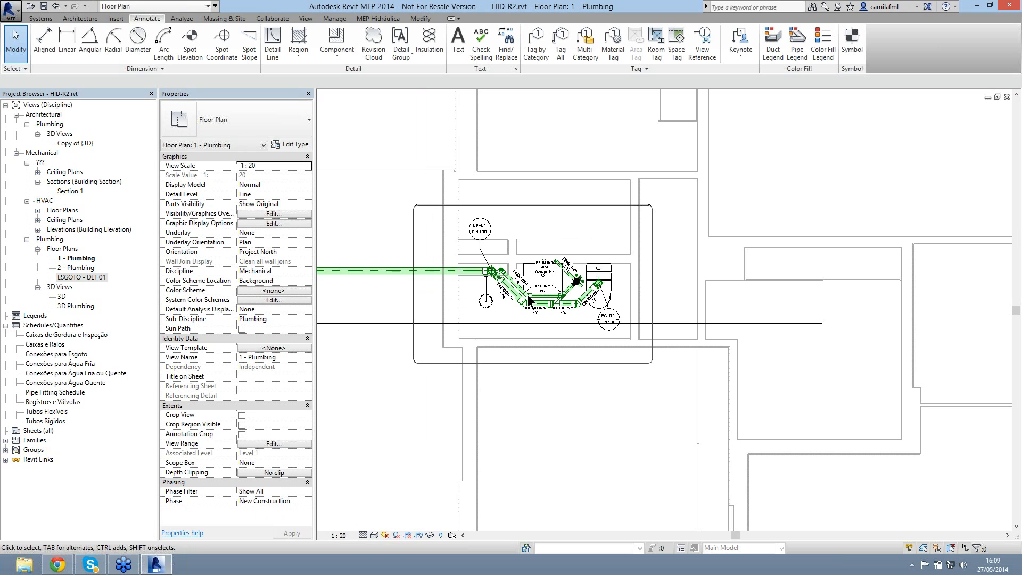
Step: Add an aligned dimension from the left wall's centerline to the shower's center, placed below the shower
{"action": "scroll", "coordinate": [486, 261], "scroll_direction": "up", "scroll_amount": 2}
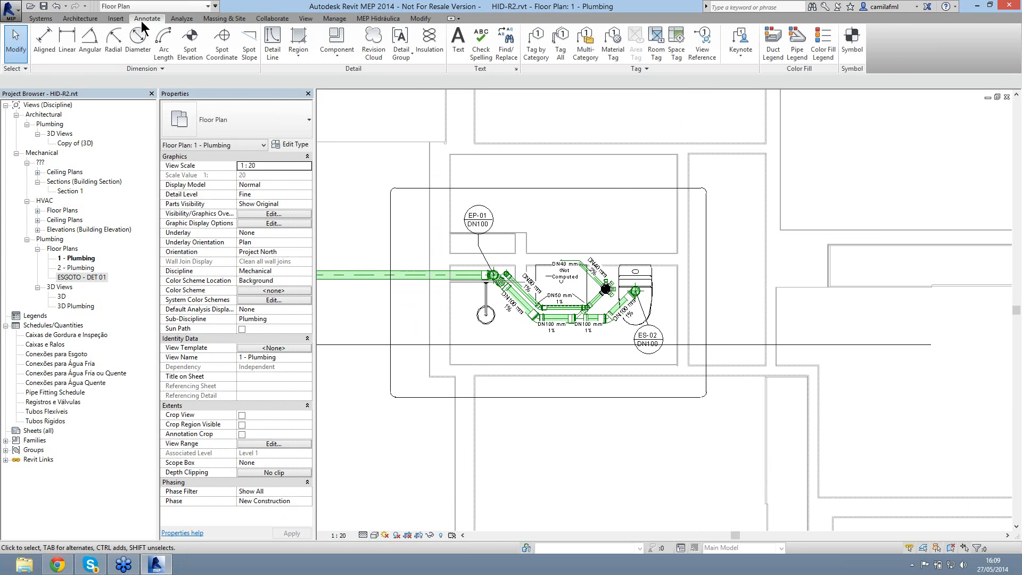
{"action": "left_click", "coordinate": [53, 52]}
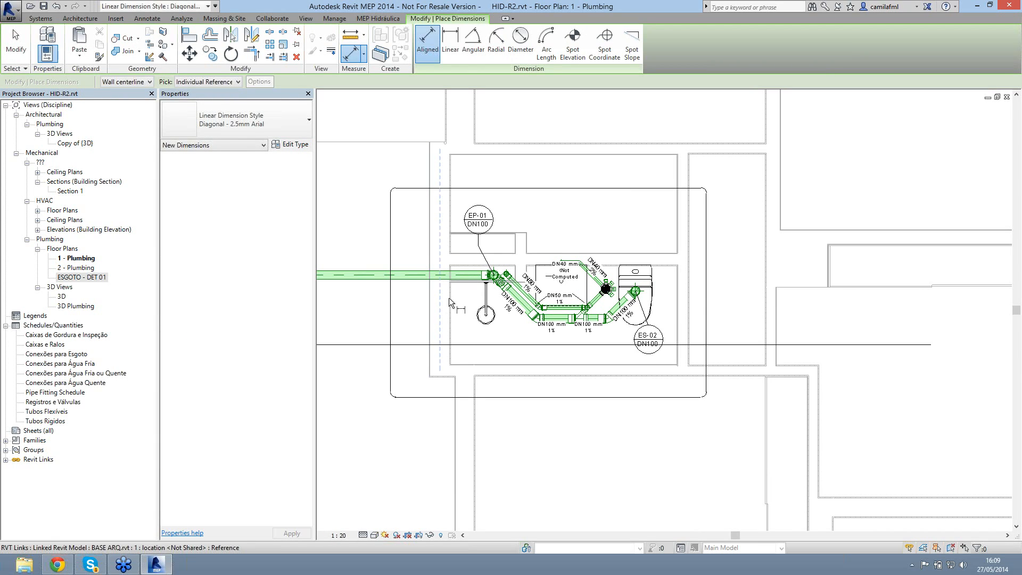
{"action": "left_click", "coordinate": [448, 298]}
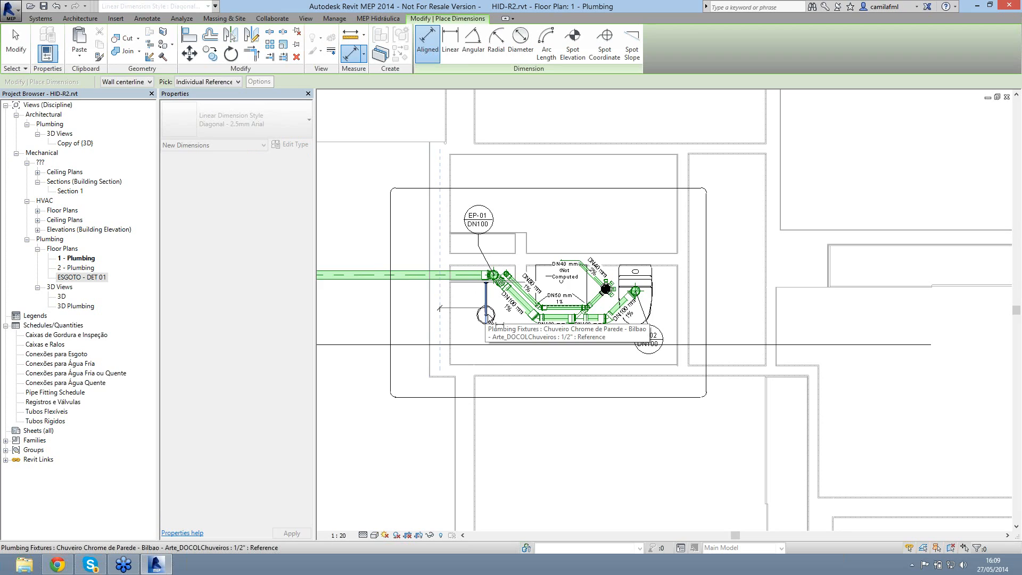
{"action": "left_click", "coordinate": [488, 318]}
{"action": "left_click", "coordinate": [487, 353]}
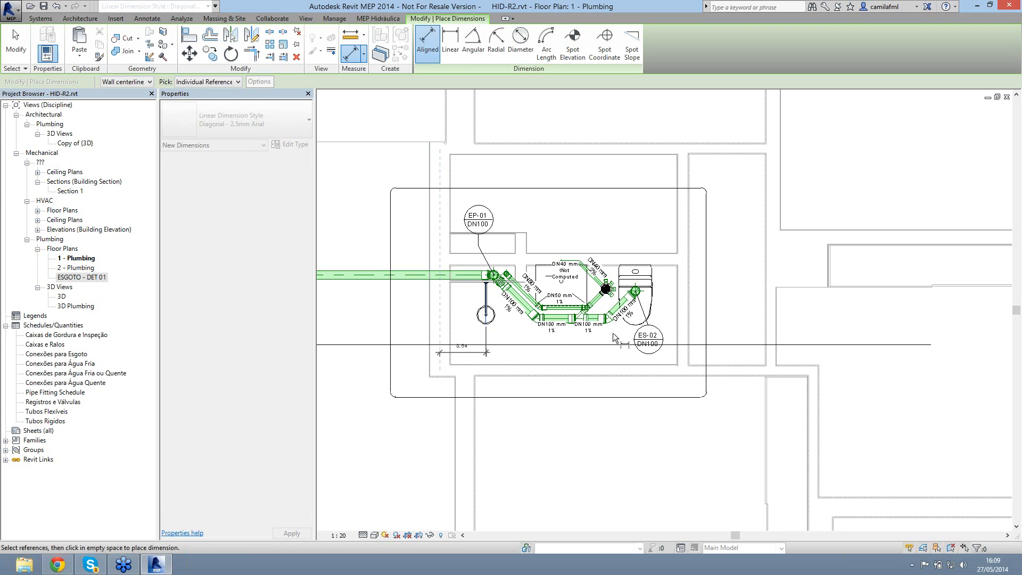
Step: Add aligned dimensions from the toilet's drain pipe to the side wall and to the wall behind the toilet
{"action": "left_click", "coordinate": [636, 282]}
{"action": "left_click", "coordinate": [660, 357]}
{"action": "left_click", "coordinate": [660, 358]}
{"action": "scroll", "coordinate": [647, 295], "scroll_direction": "up", "scroll_amount": 3}
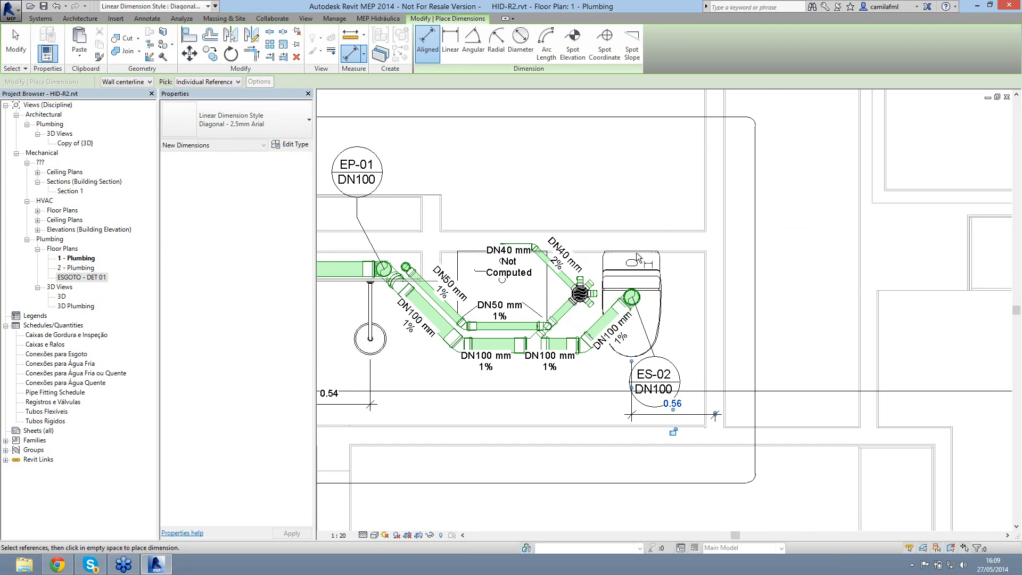
{"action": "scroll", "coordinate": [648, 294], "scroll_direction": "up", "scroll_amount": 2}
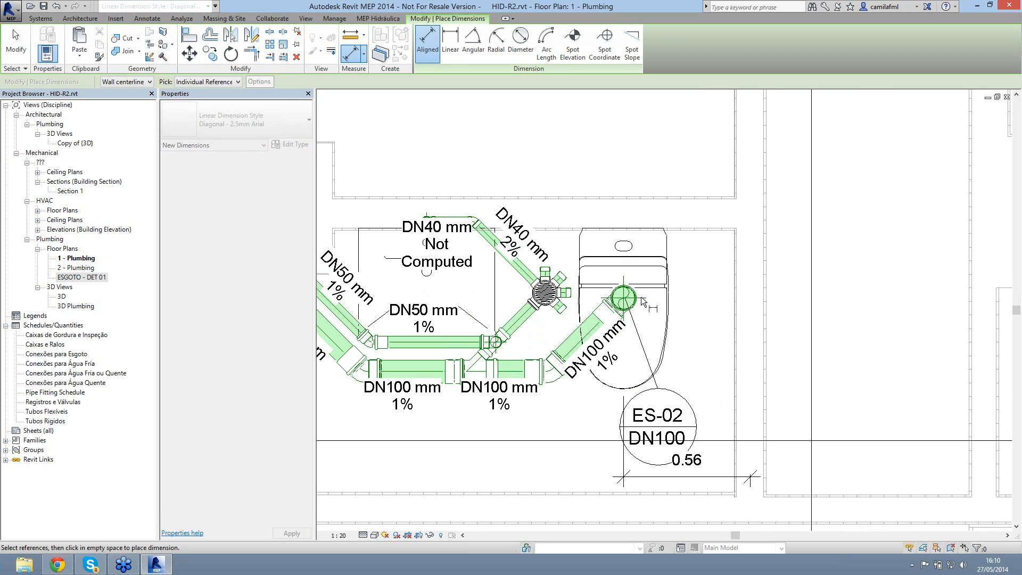
{"action": "left_click", "coordinate": [634, 212]}
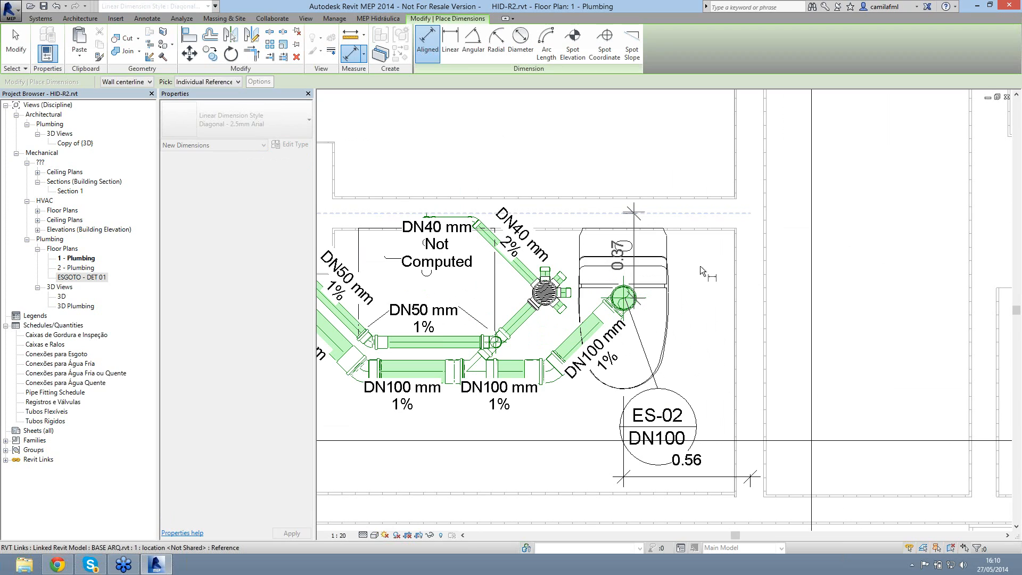
{"action": "left_click", "coordinate": [707, 305]}
{"action": "key", "text": "Escape"}
{"action": "key", "text": "Escape"}
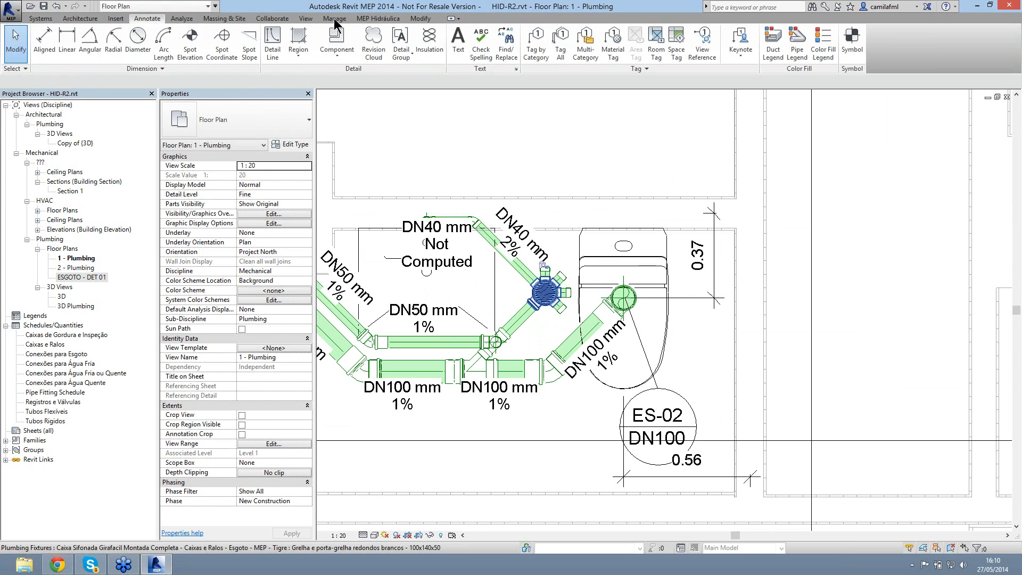
Step: Add an aligned dimension from the back wall's centerline to the centerline of the floor drain's side pipe, placed between drain and toilet
{"action": "left_click", "coordinate": [46, 45]}
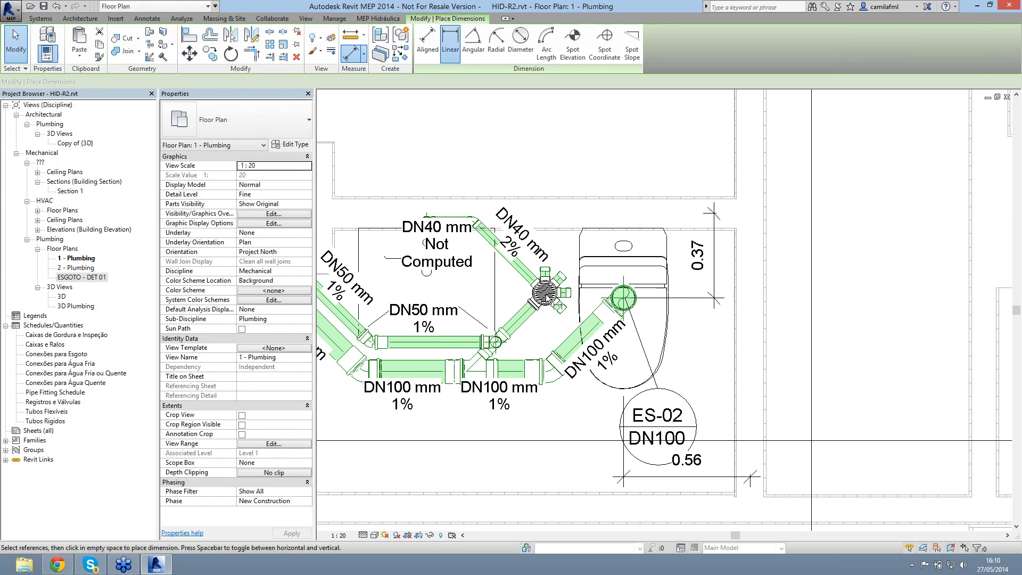
{"action": "scroll", "coordinate": [544, 270], "scroll_direction": "up", "scroll_amount": 4}
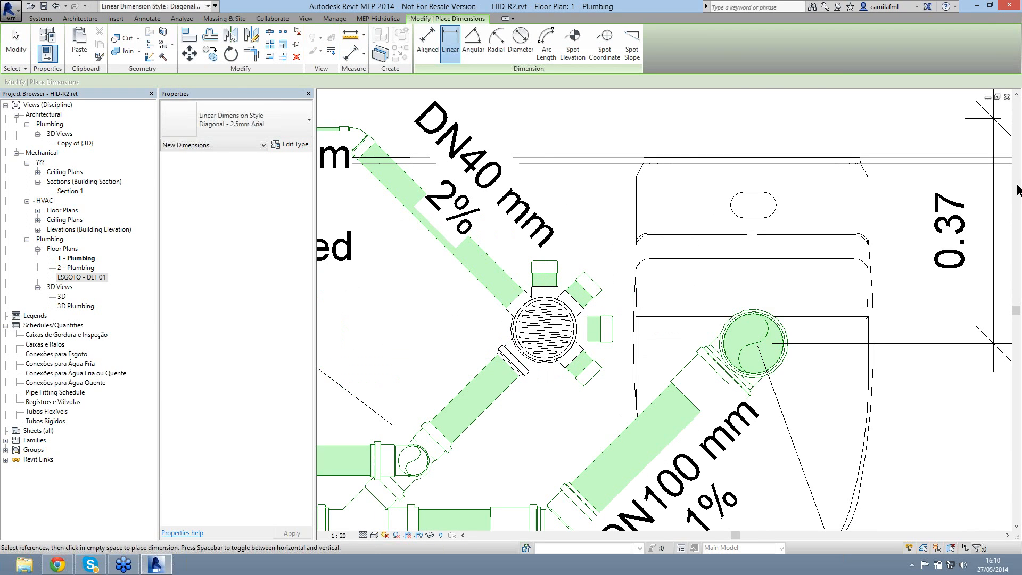
{"action": "left_click", "coordinate": [429, 42]}
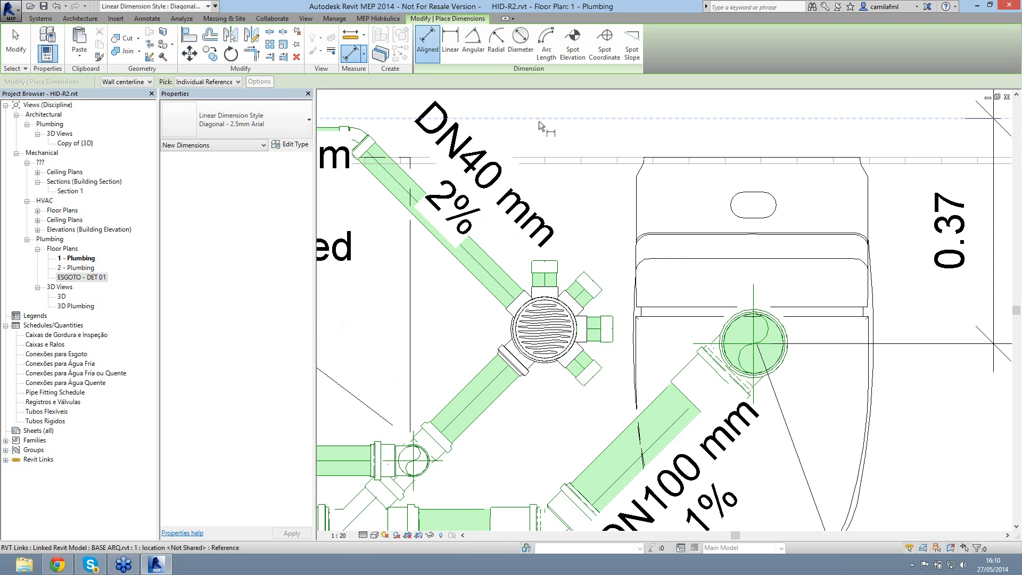
{"action": "left_click", "coordinate": [543, 331]}
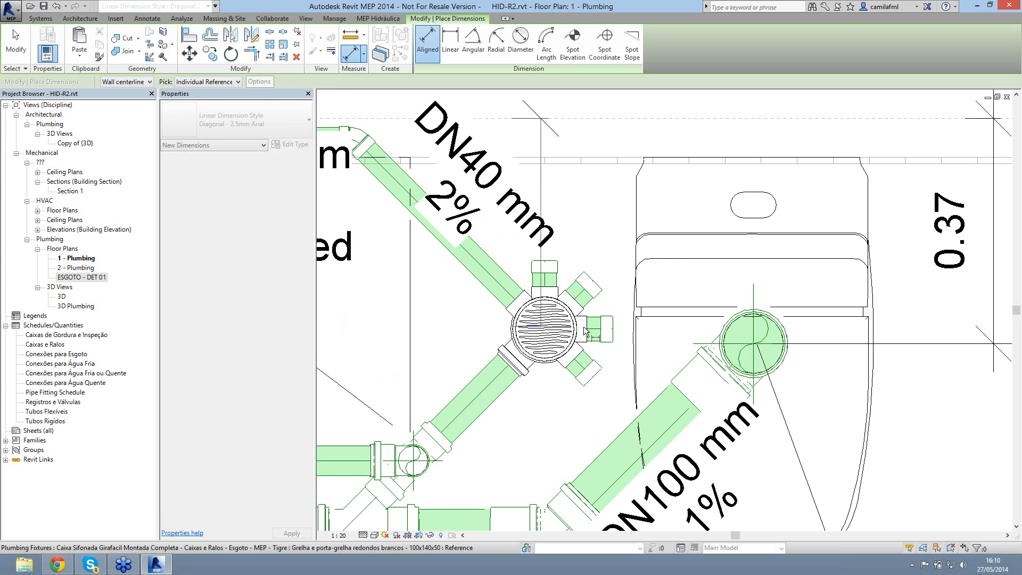
{"action": "left_click", "coordinate": [595, 333]}
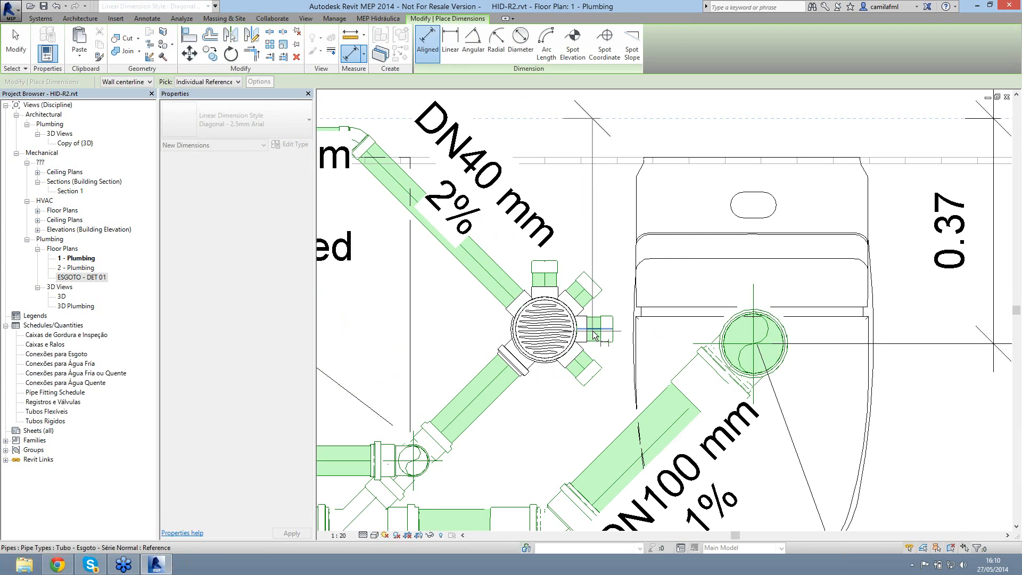
{"action": "left_click", "coordinate": [725, 292]}
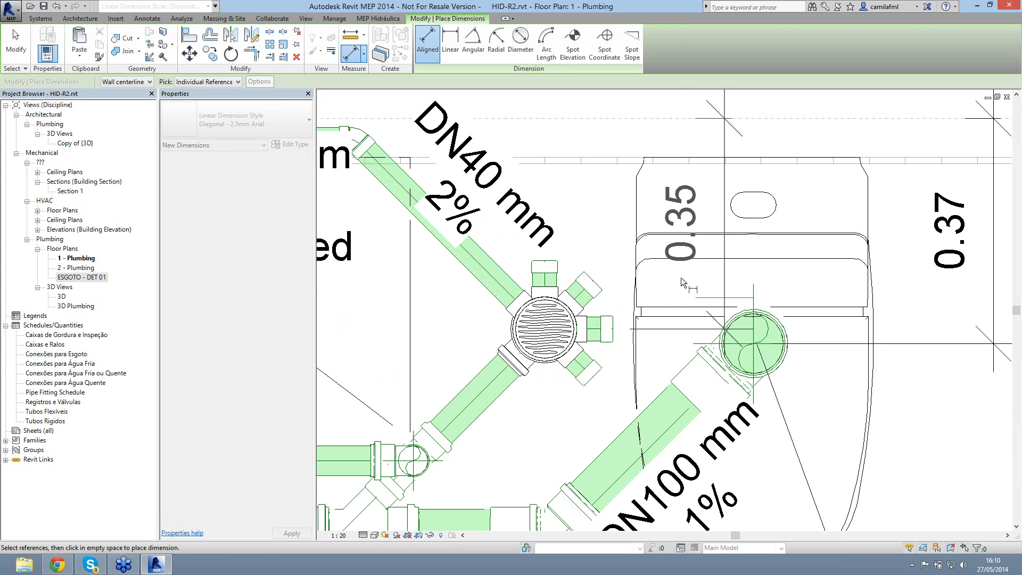
{"action": "left_click", "coordinate": [681, 277]}
{"action": "key", "text": "Escape"}
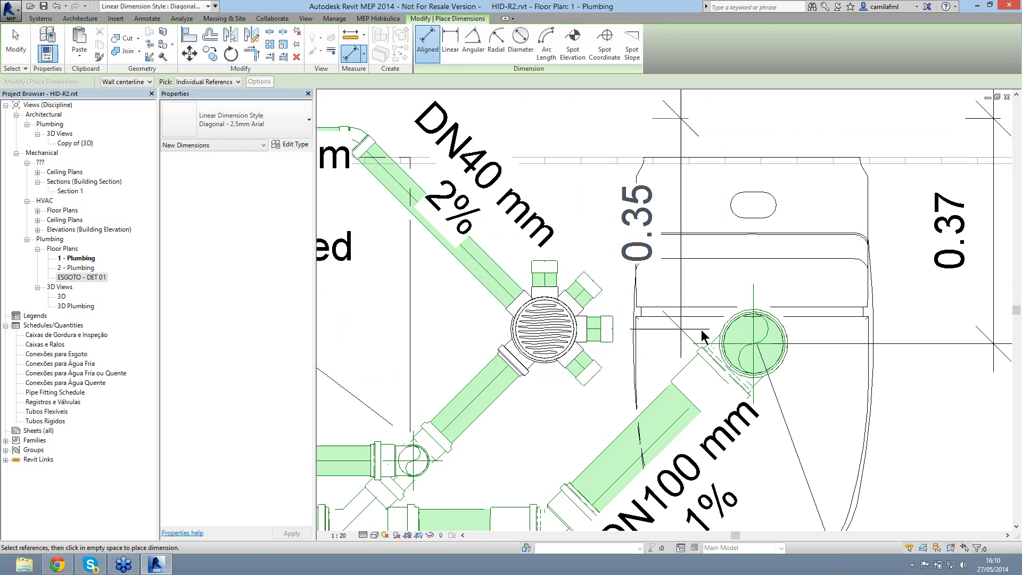
{"action": "key", "text": "Escape"}
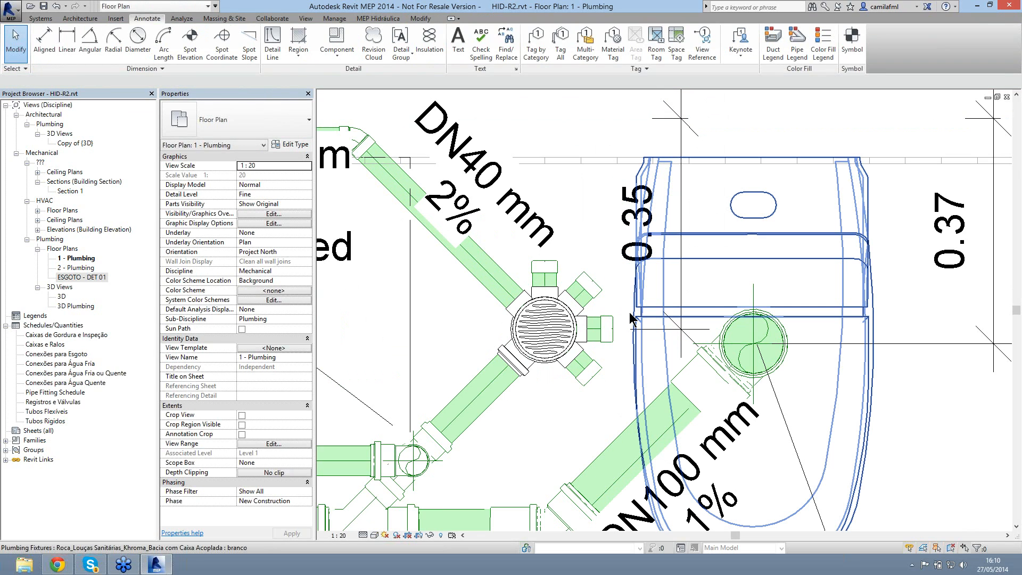
Step: Create a new sheet with the A1 metric titleblock
{"action": "scroll", "coordinate": [705, 290], "scroll_direction": "down", "scroll_amount": 4}
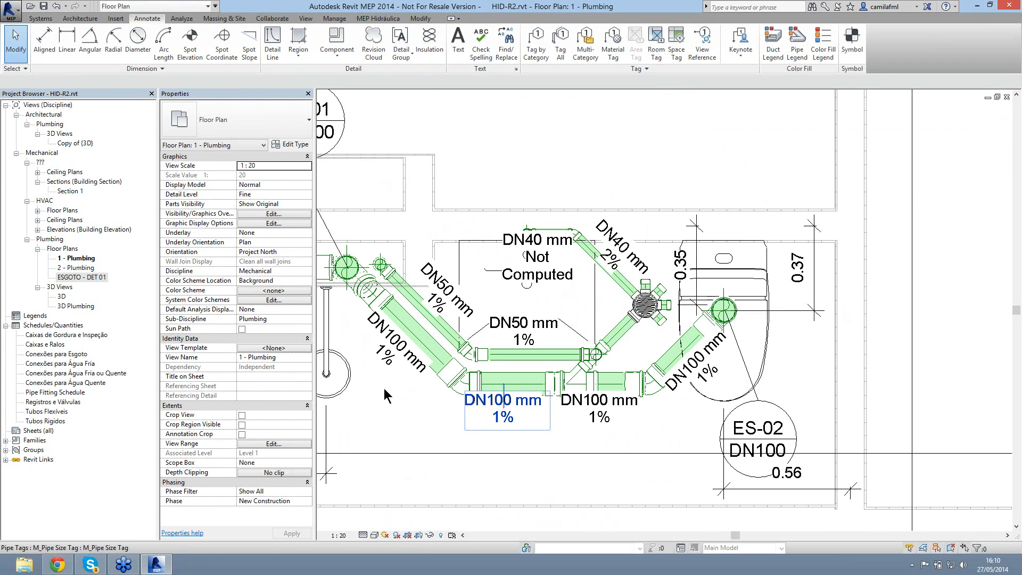
{"action": "middle_click_drag", "start_coordinate": [328, 411], "coordinate": [572, 428]}
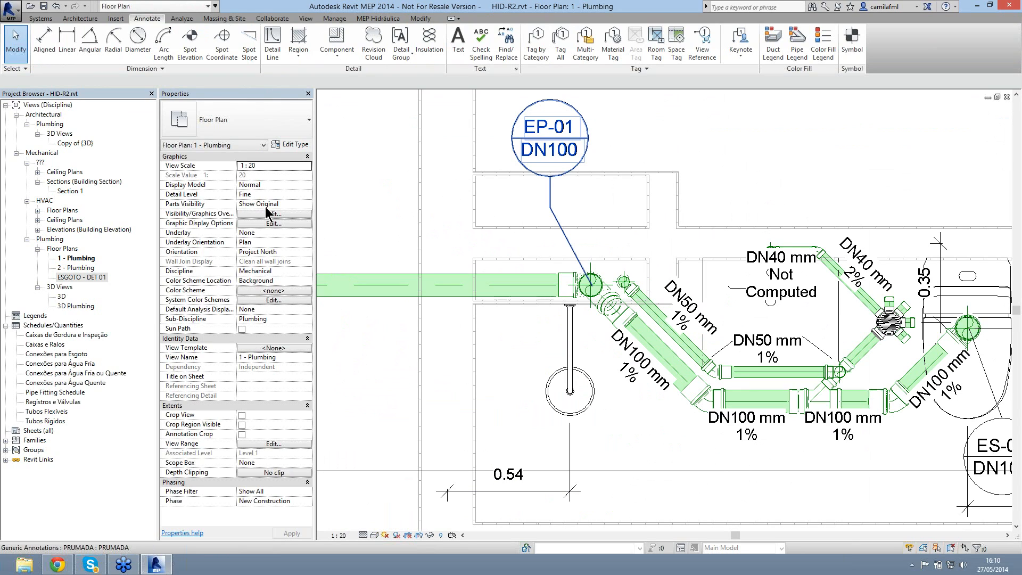
{"action": "left_click", "coordinate": [306, 19]}
{"action": "left_click", "coordinate": [550, 44]}
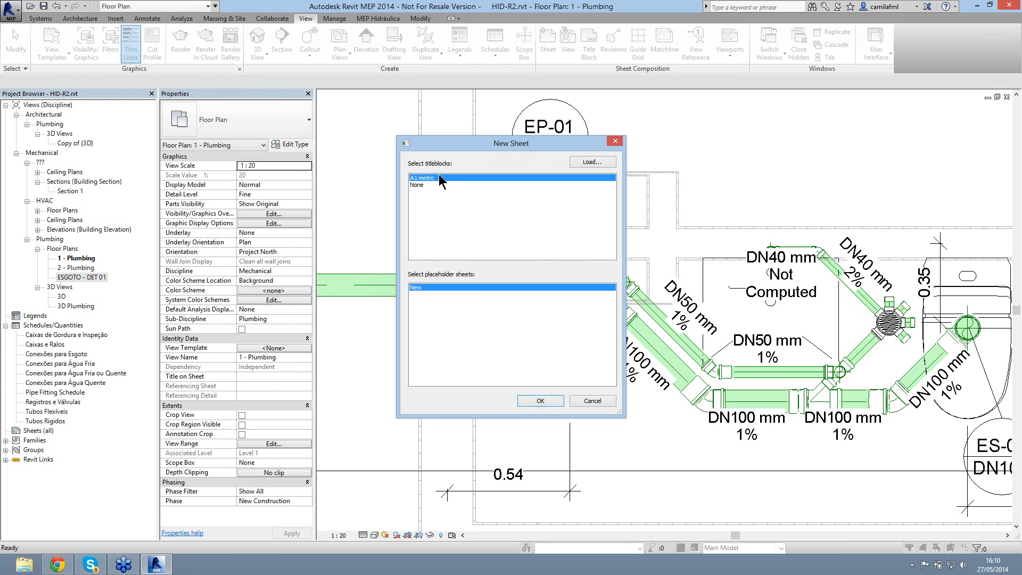
{"action": "left_click", "coordinate": [541, 401]}
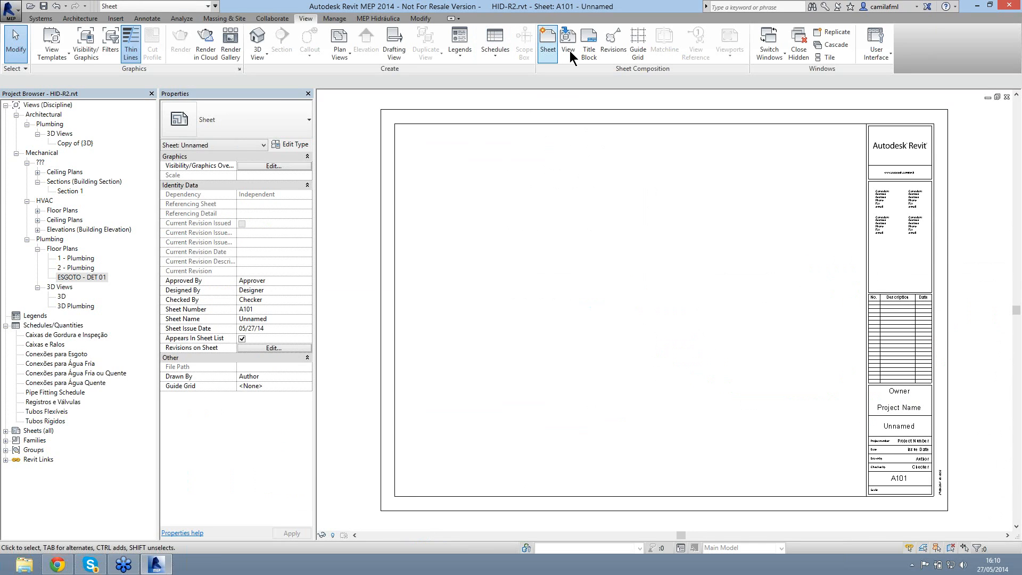
Step: Place the ESGOTO - DET 01 floor plan view in the upper-left part of sheet A101 and check its tags
{"action": "left_click", "coordinate": [568, 43]}
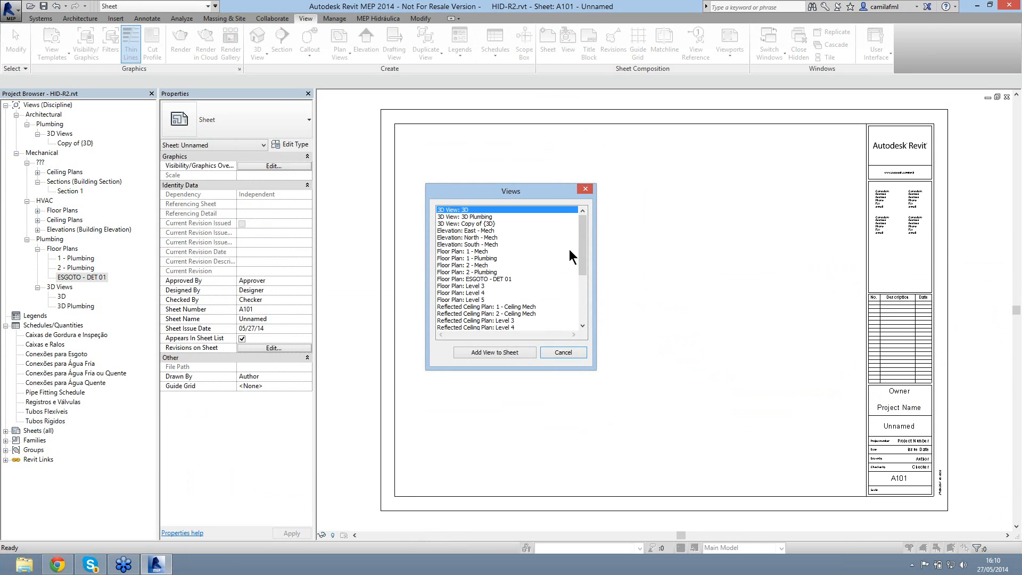
{"action": "left_click", "coordinate": [479, 280]}
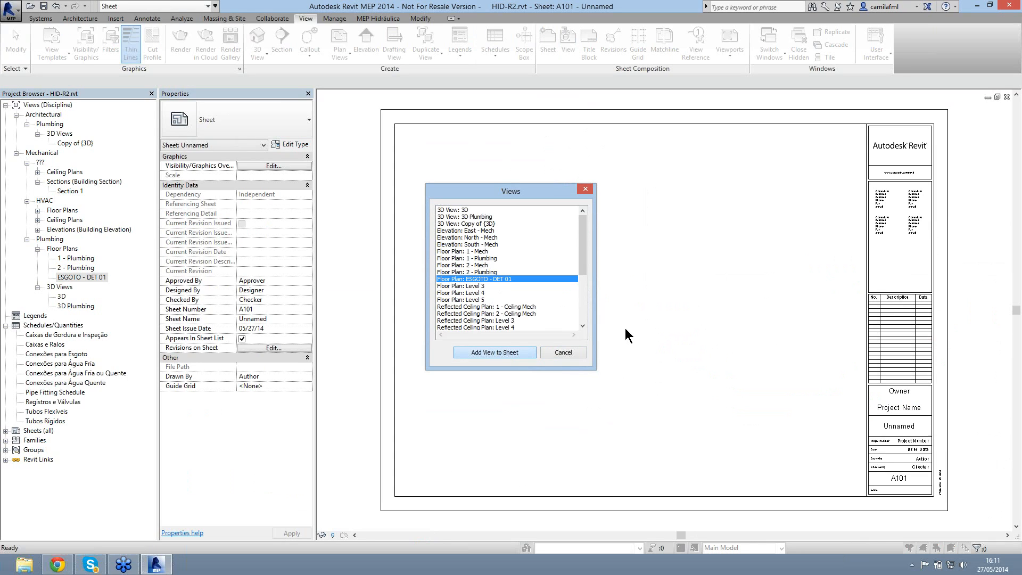
{"action": "key", "text": "Return"}
{"action": "left_click", "coordinate": [532, 280]}
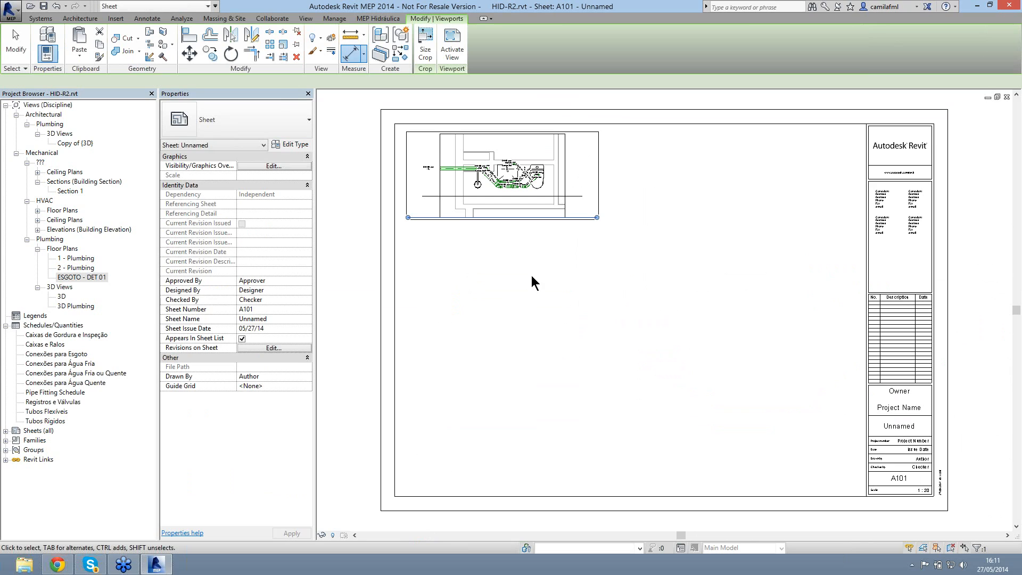
{"action": "left_click", "coordinate": [531, 276]}
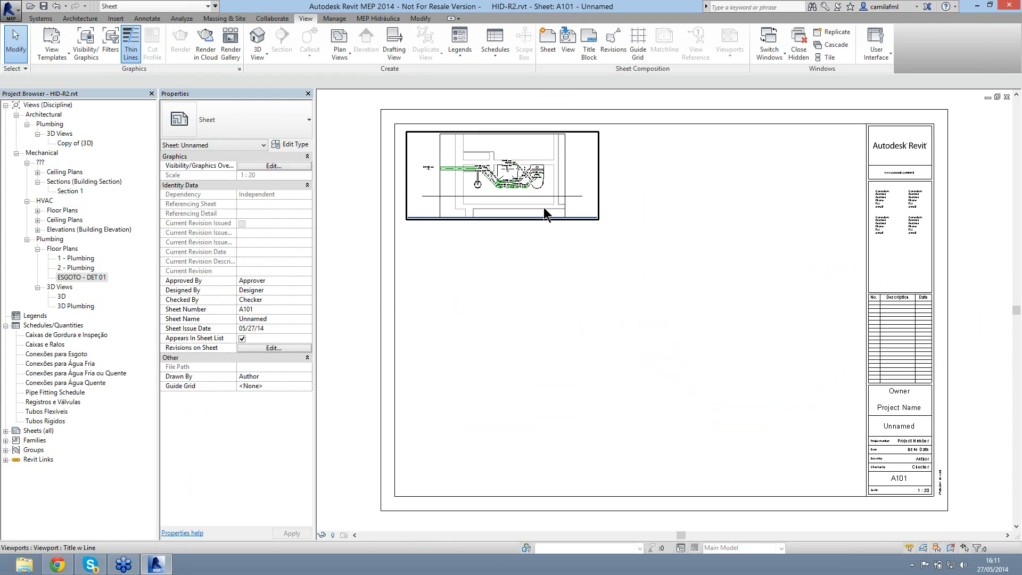
{"action": "scroll", "coordinate": [545, 214], "scroll_direction": "up", "scroll_amount": 5}
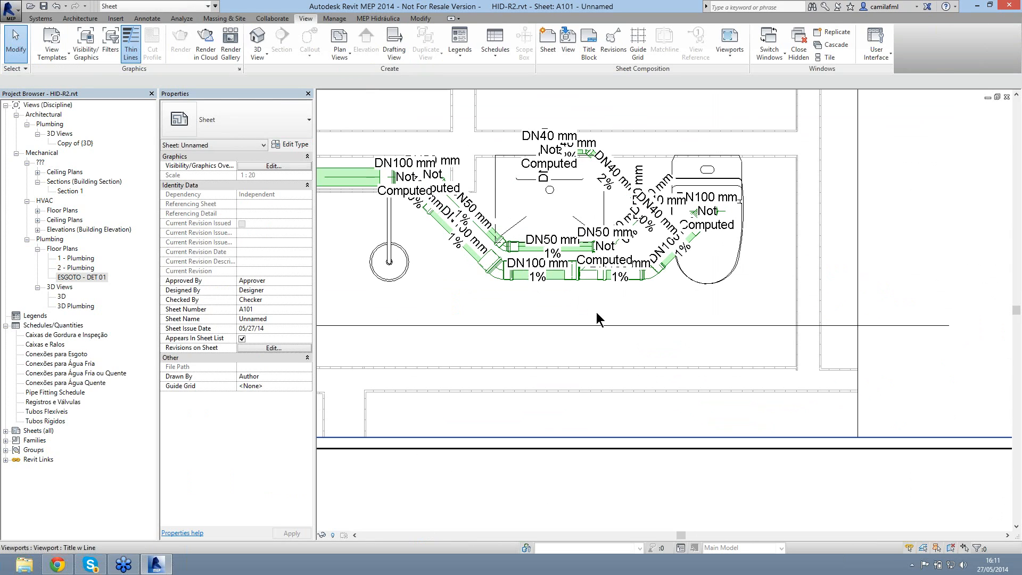
{"action": "scroll", "coordinate": [597, 314], "scroll_direction": "down", "scroll_amount": 5}
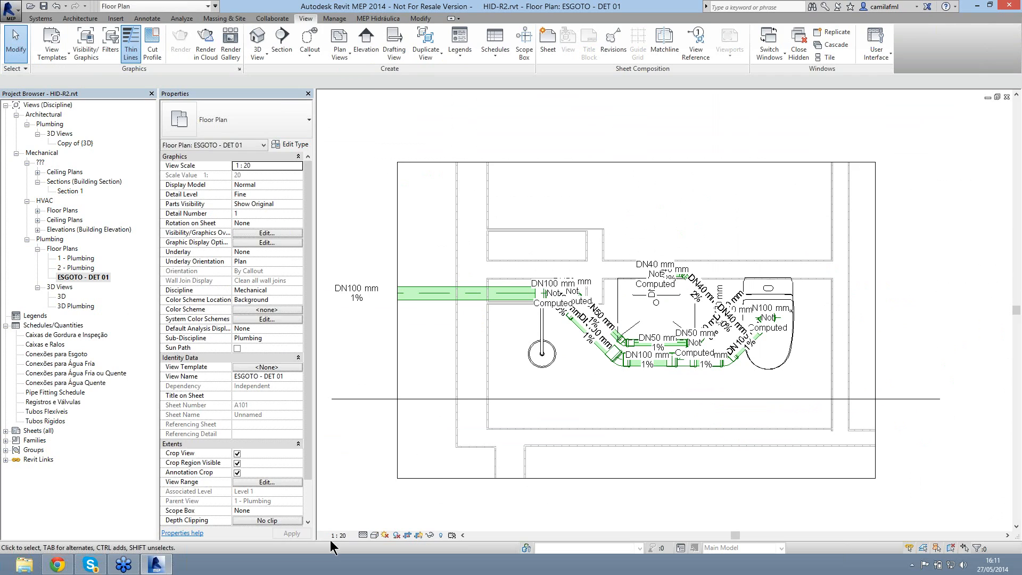
Step: Set the ESGOTO - DET 01 view scale to 1:50 and open sheet A101 to check the placed detail's size
{"action": "left_click", "coordinate": [337, 536]}
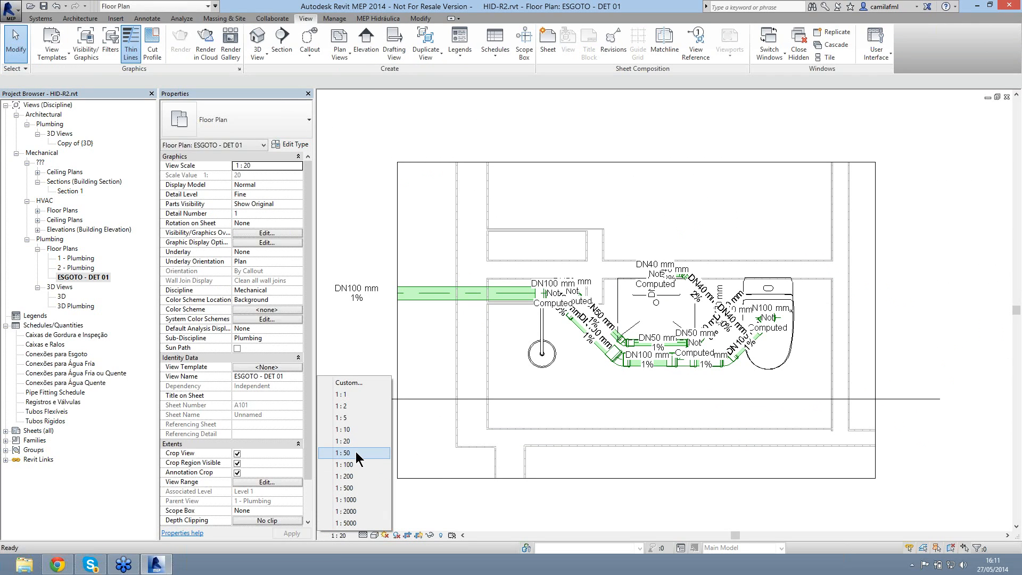
{"action": "left_click", "coordinate": [388, 459]}
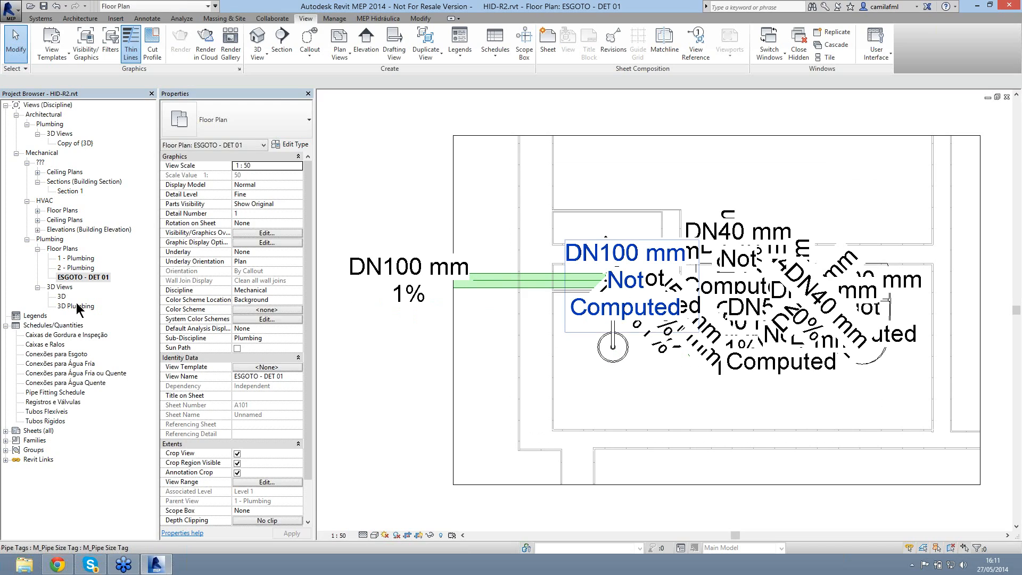
{"action": "left_click", "coordinate": [5, 431]}
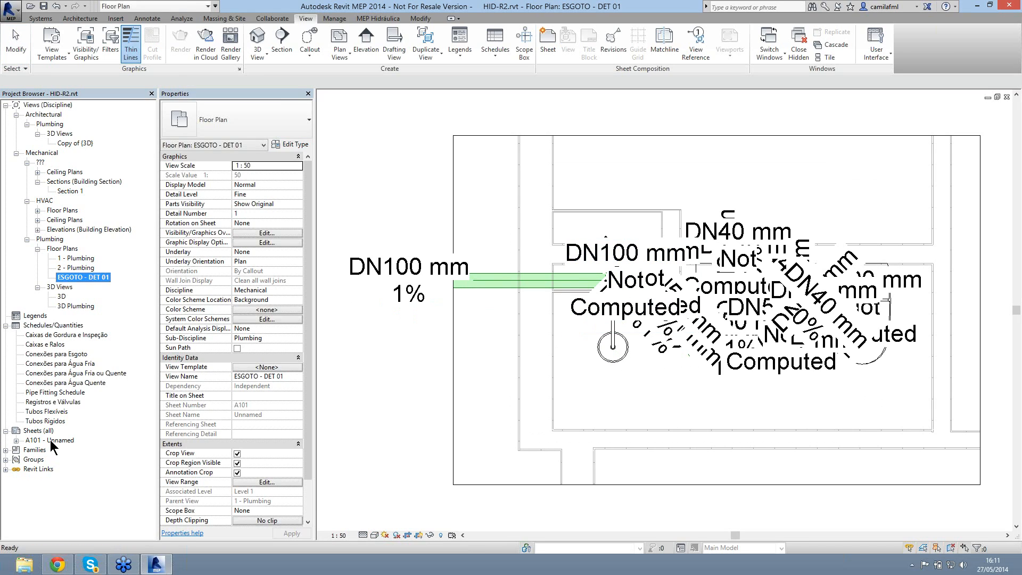
{"action": "left_click", "coordinate": [50, 440]}
{"action": "double_click", "coordinate": [50, 439]}
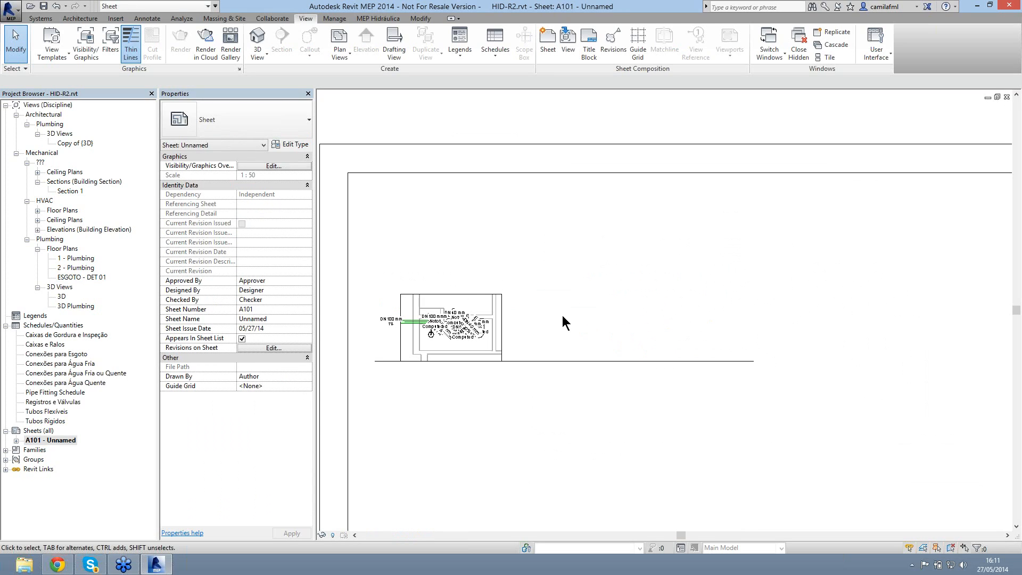
{"action": "scroll", "coordinate": [562, 317], "scroll_direction": "down", "scroll_amount": 5}
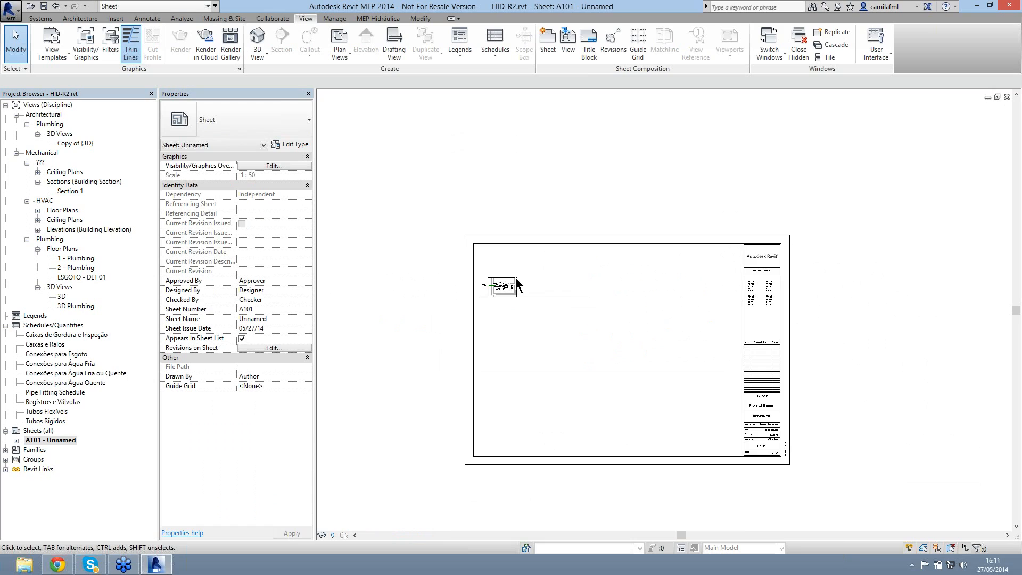
{"action": "scroll", "coordinate": [515, 277], "scroll_direction": "up", "scroll_amount": 2}
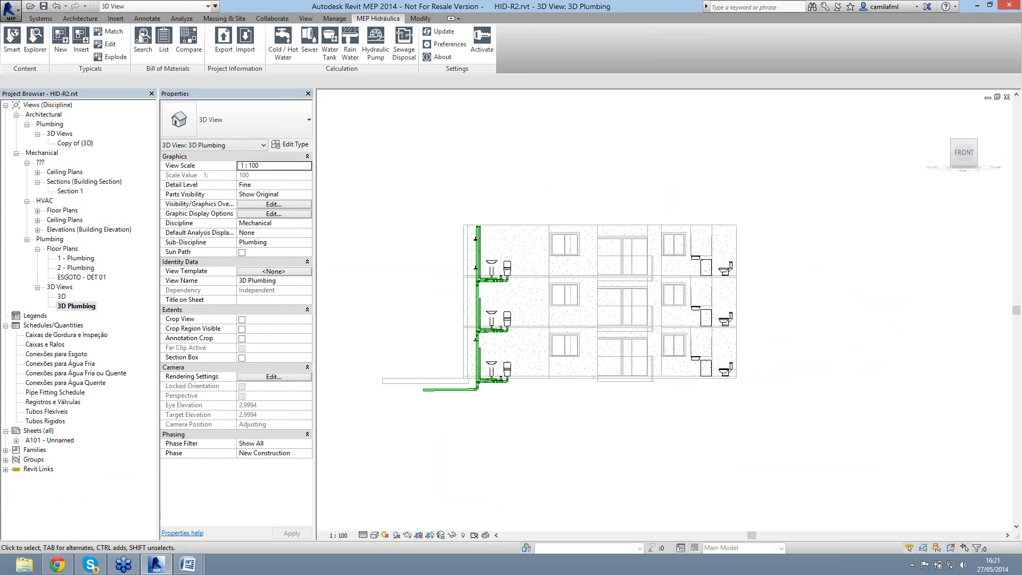
Step: Switch to Chrome and go from the ofcdesk trainings page to the site's home page
{"action": "left_click_drag", "start_coordinate": [0, 4], "coordinate": [337, 4]}
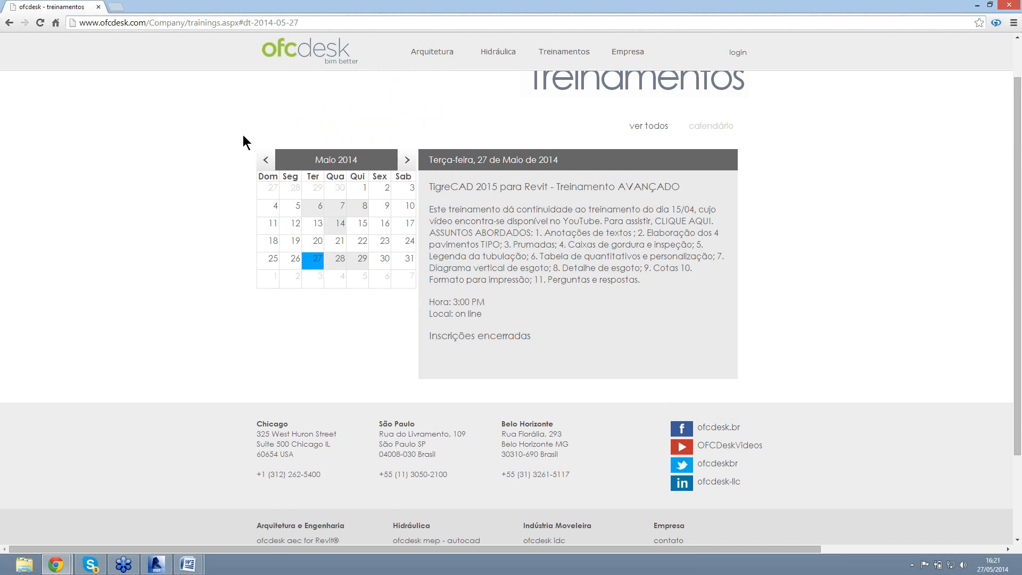
{"action": "left_click", "coordinate": [325, 52]}
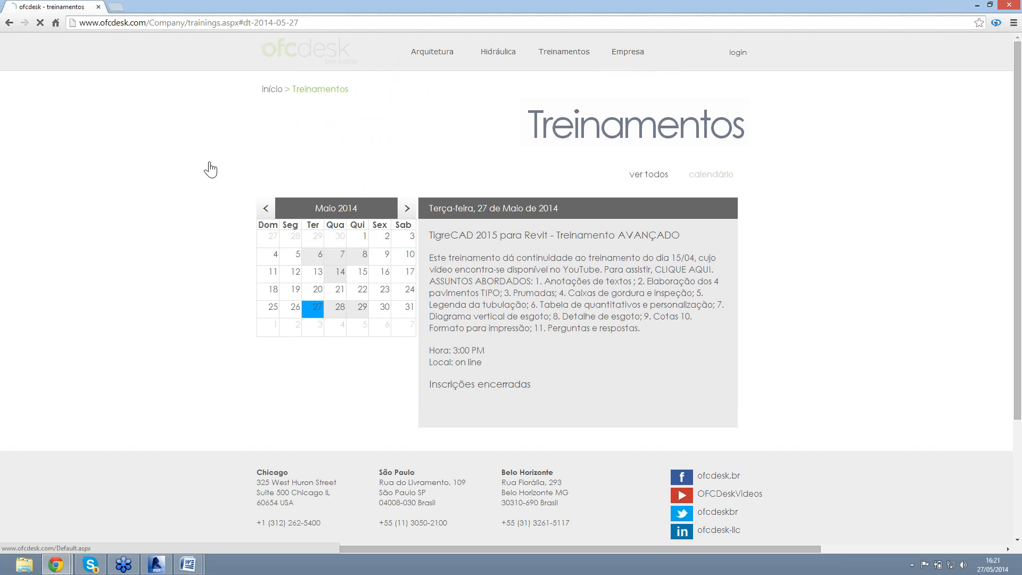